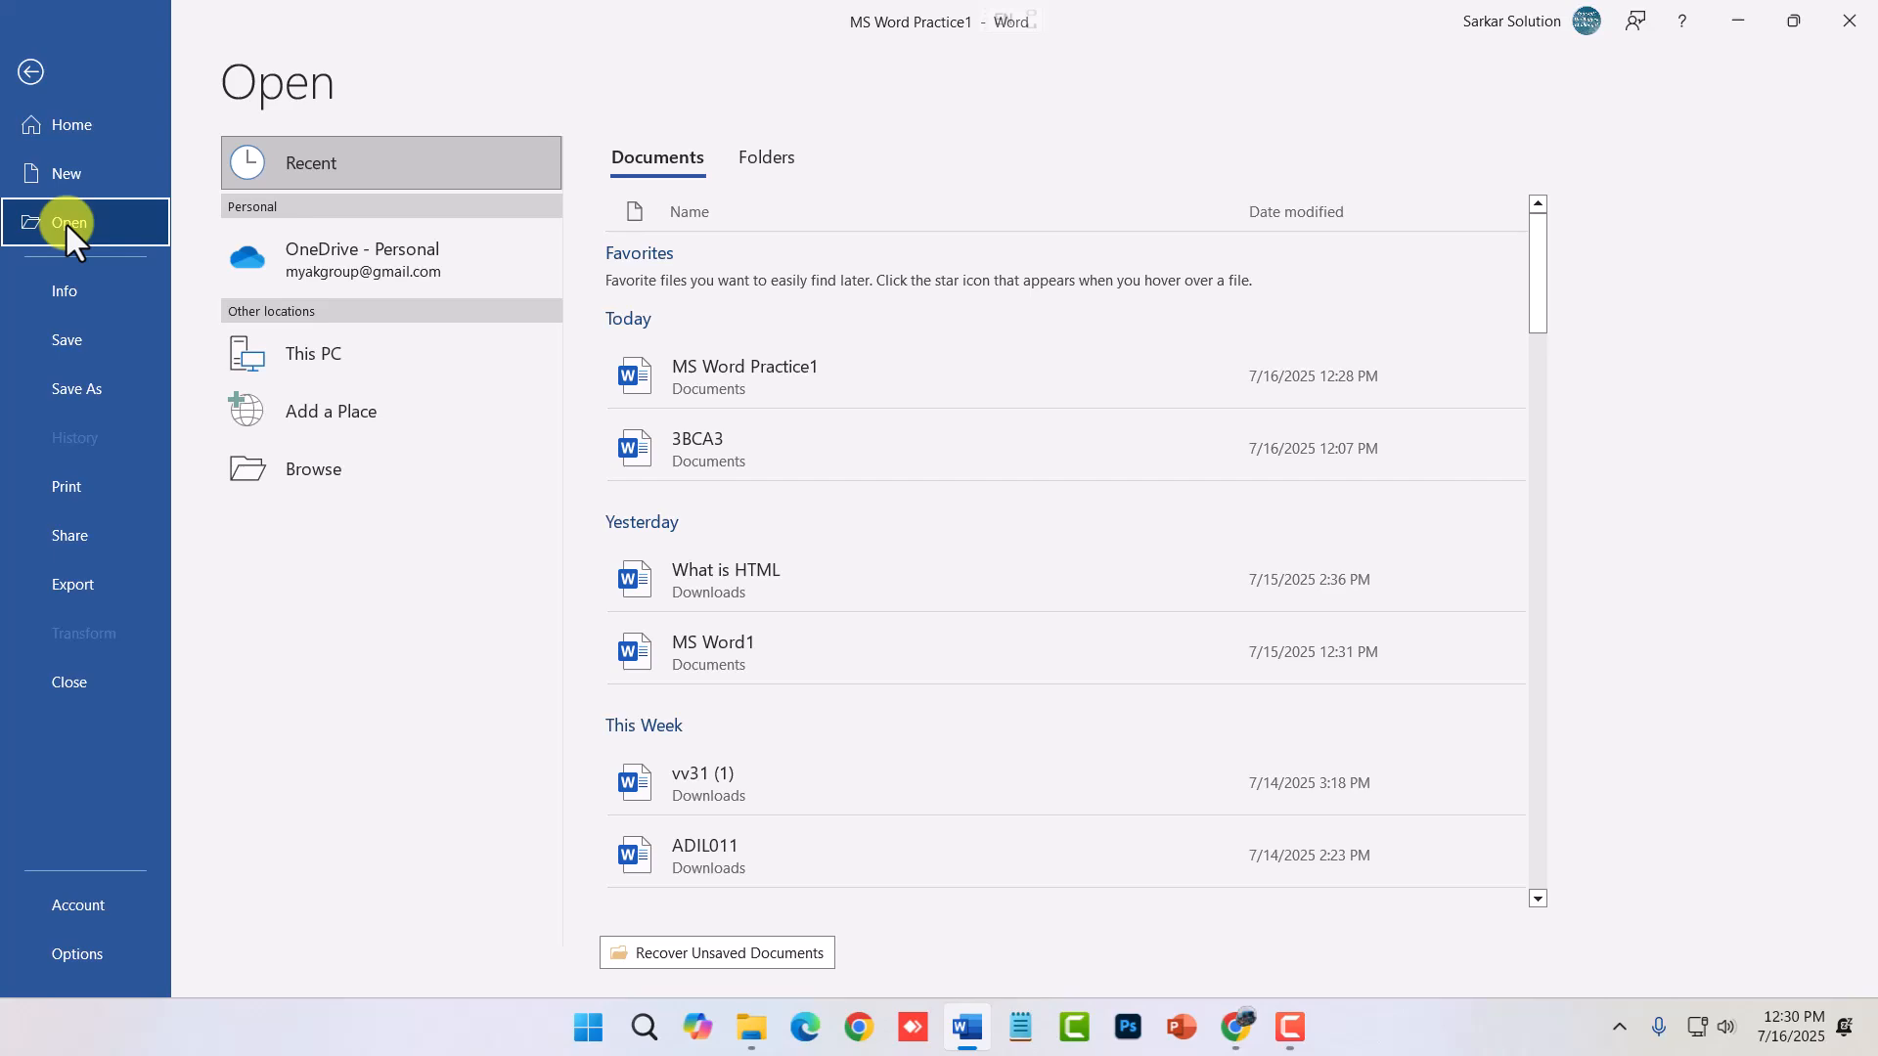
- Save the document, check its print settings and preview, and return to the page
{"action": "left_click", "coordinate": [78, 344]}
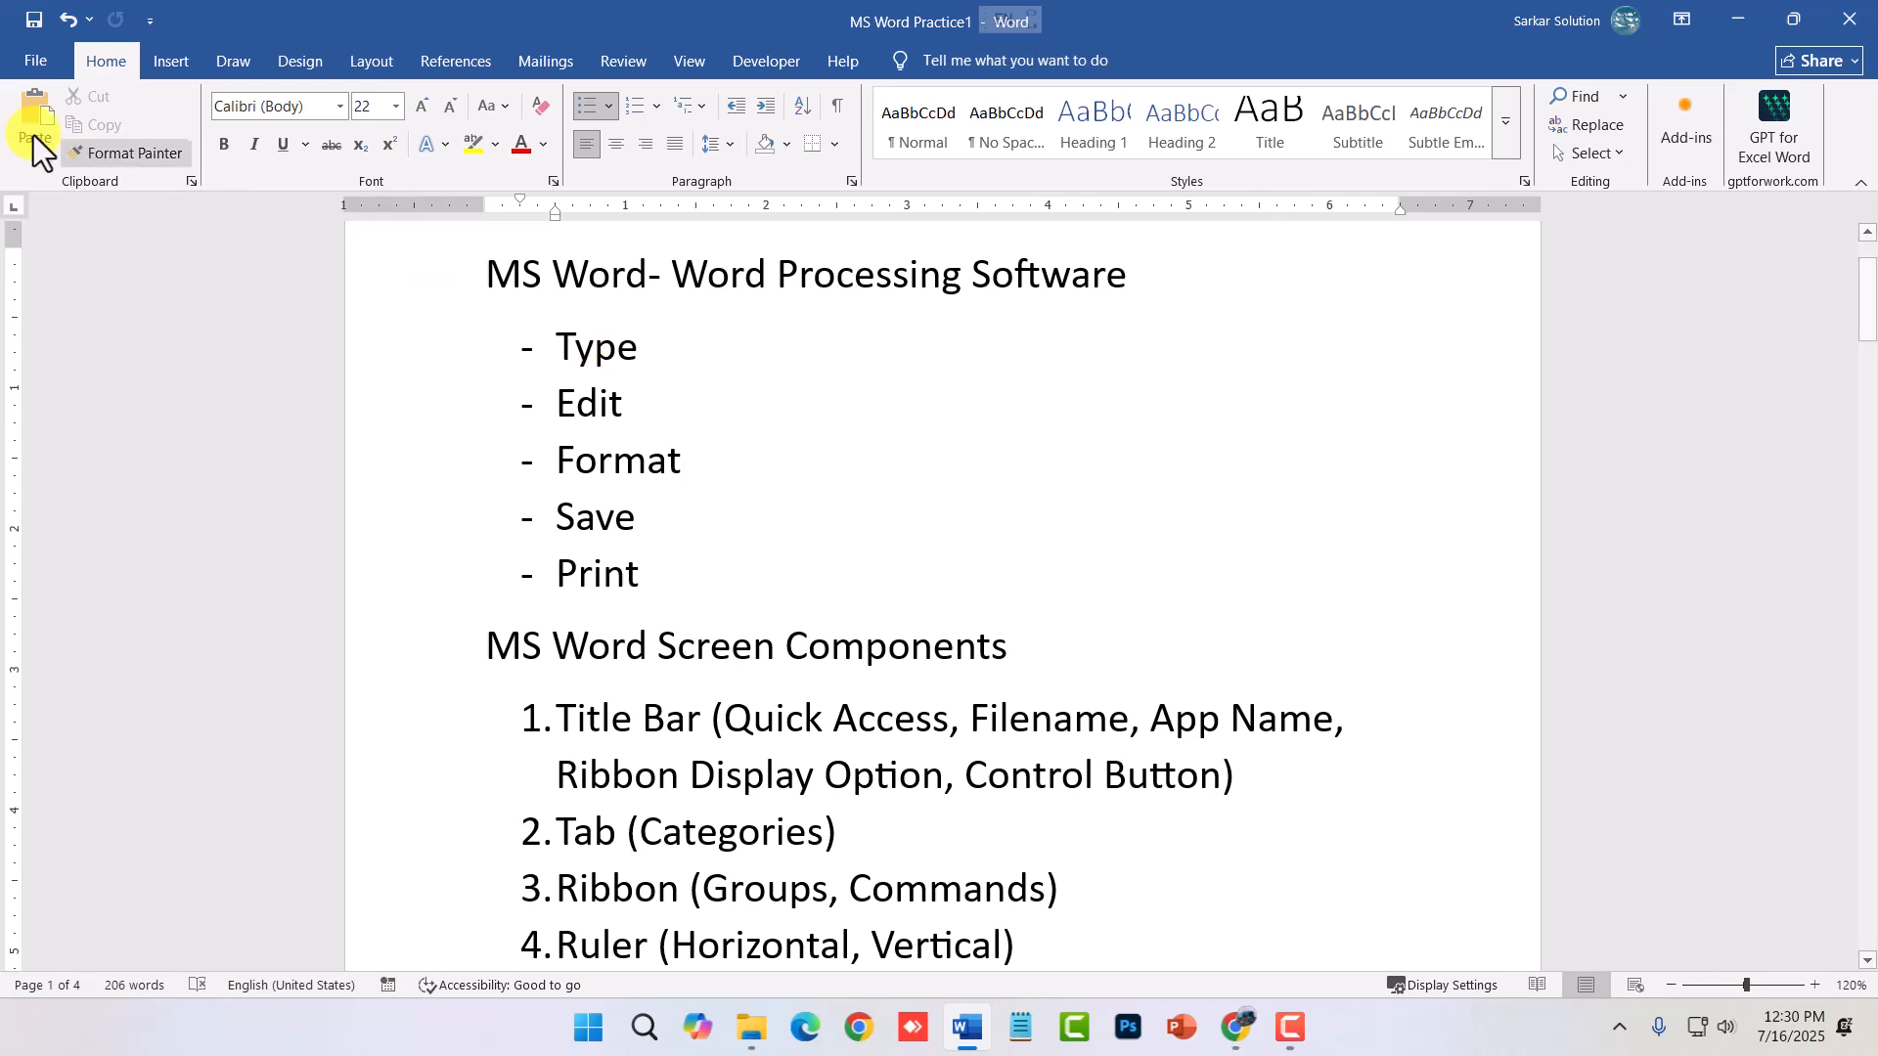
{"action": "left_click", "coordinate": [30, 62]}
{"action": "left_click", "coordinate": [104, 485]}
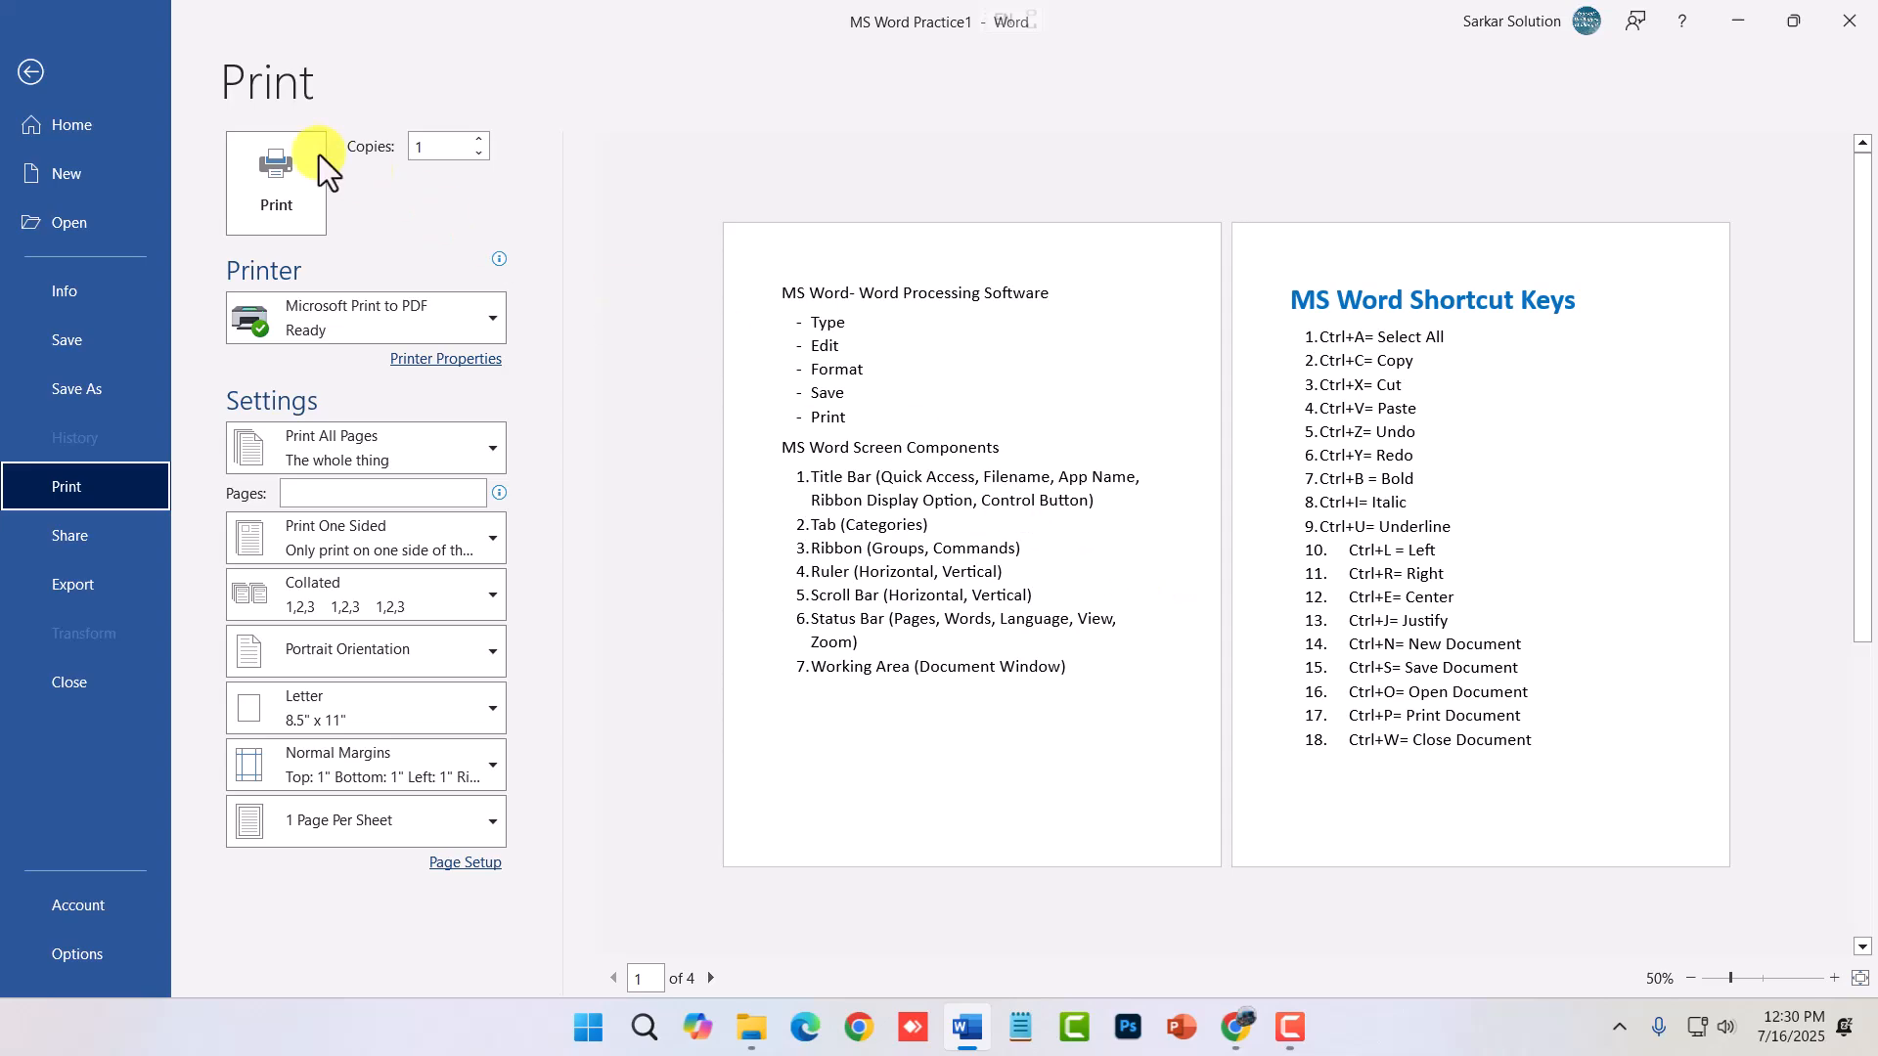
{"action": "left_click", "coordinate": [33, 78]}
{"action": "left_click", "coordinate": [751, 646]}
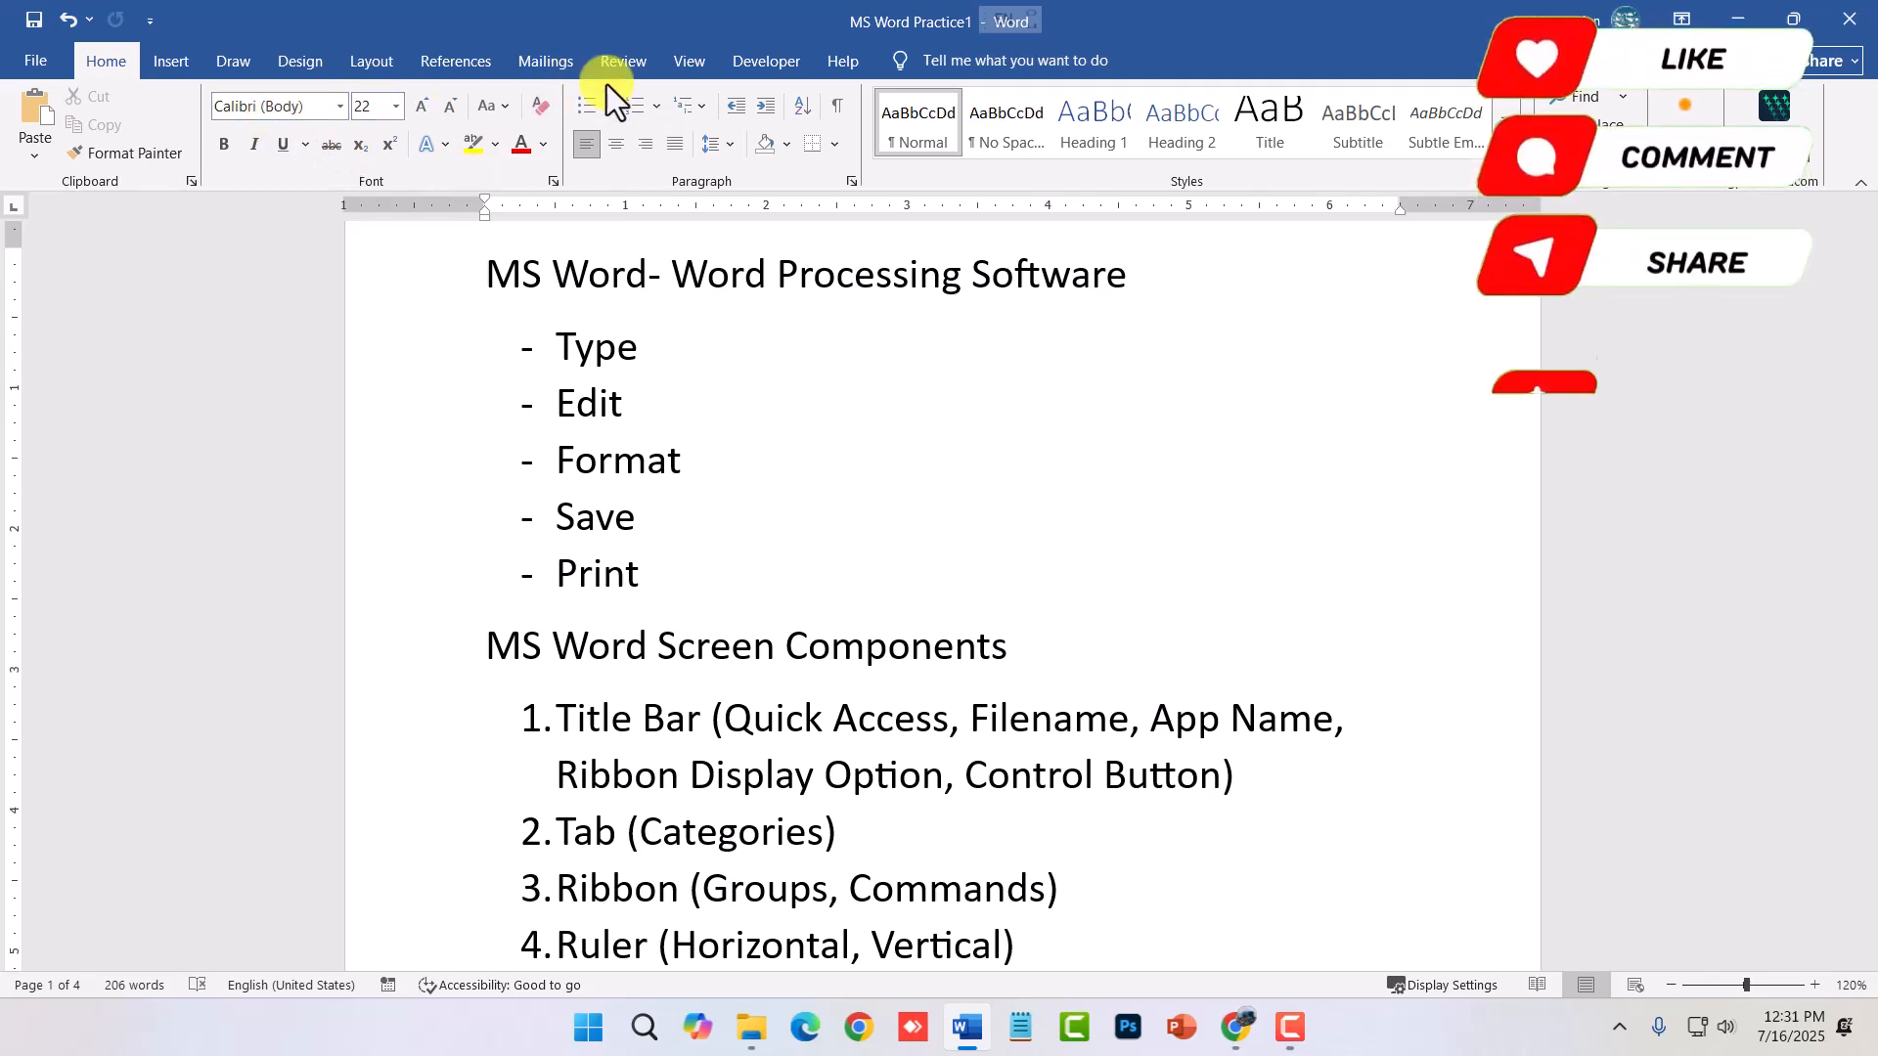
- Go to the Resume page at the document's end and delete the blank line above Educational Details
{"action": "scroll", "coordinate": [960, 518], "scroll_direction": "down", "scroll_amount": 15}
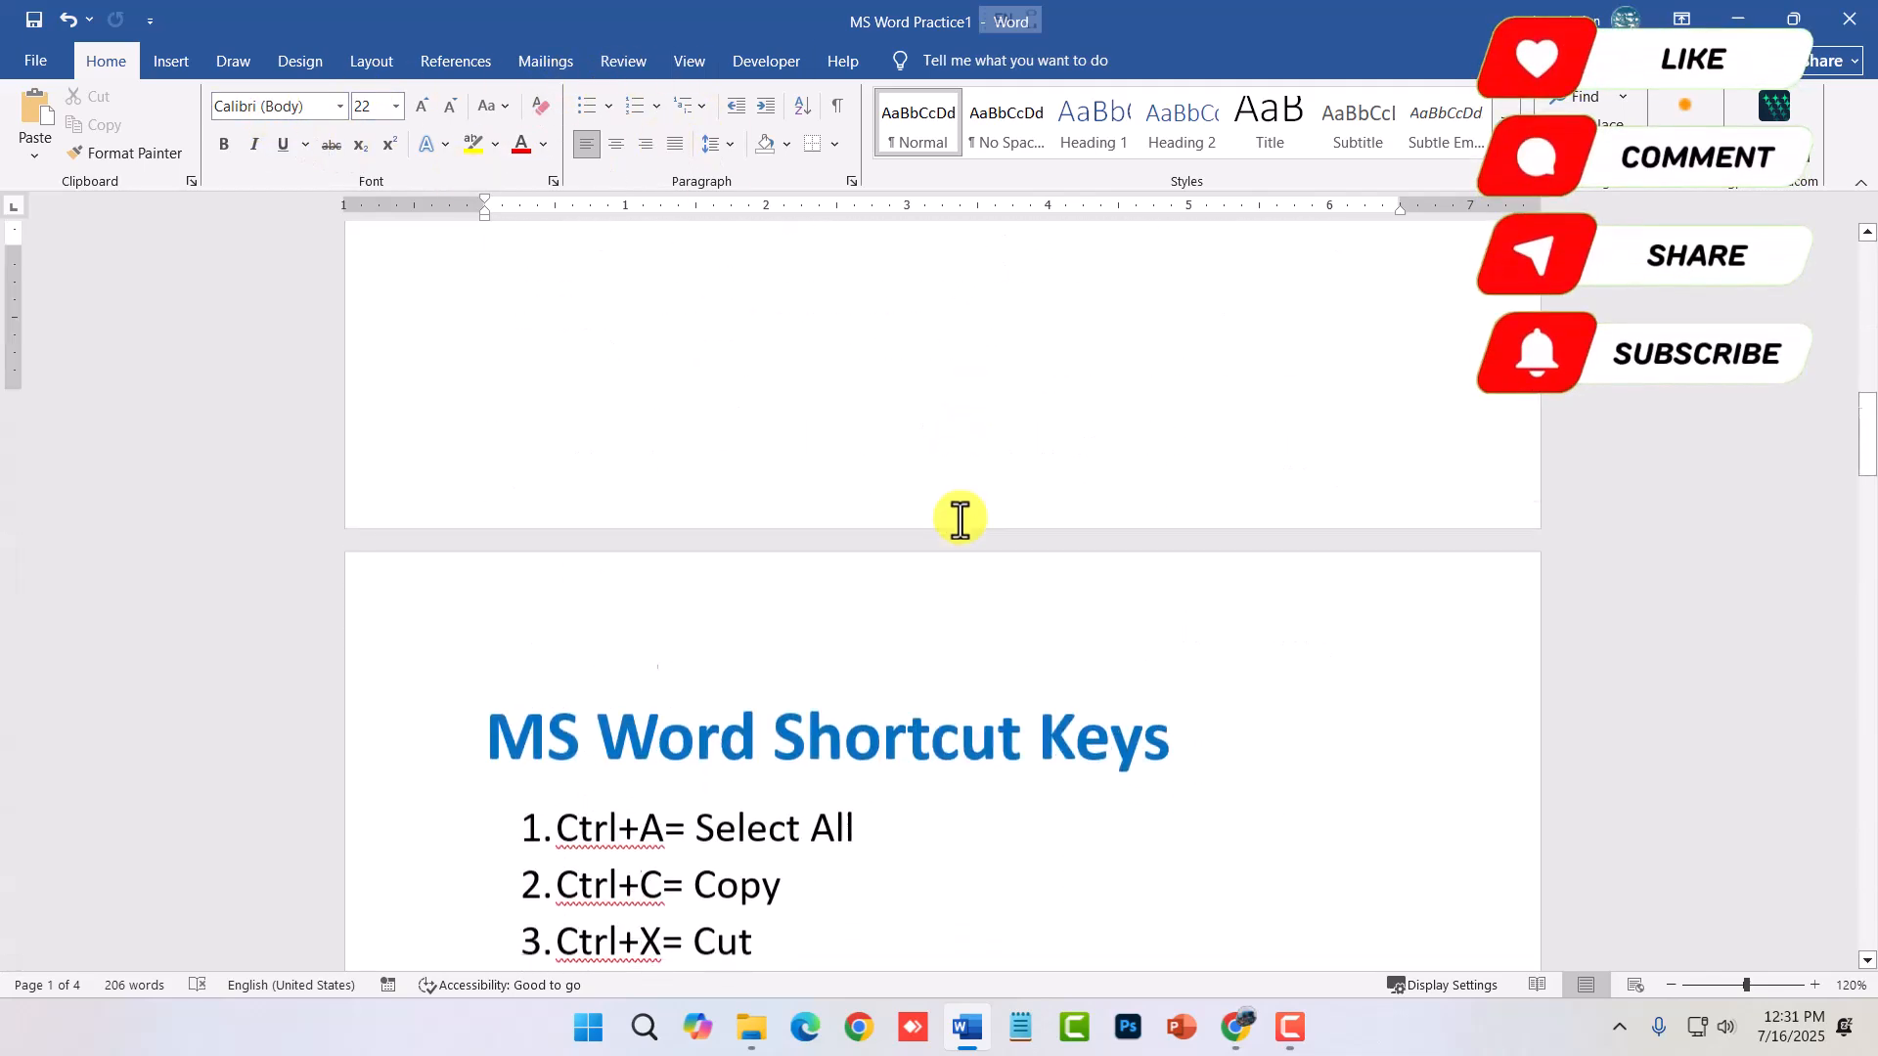
{"action": "scroll", "coordinate": [960, 519], "scroll_direction": "down", "scroll_amount": 5}
{"action": "scroll", "coordinate": [631, 440], "scroll_direction": "down", "scroll_amount": 5}
{"action": "scroll", "coordinate": [631, 440], "scroll_direction": "down", "scroll_amount": 10}
{"action": "scroll", "coordinate": [646, 465], "scroll_direction": "up", "scroll_amount": 1}
{"action": "scroll", "coordinate": [654, 464], "scroll_direction": "down", "scroll_amount": 10}
{"action": "scroll", "coordinate": [653, 464], "scroll_direction": "down", "scroll_amount": 1}
{"action": "left_click", "coordinate": [537, 549]}
{"action": "key", "text": "Delete"}
{"action": "scroll", "coordinate": [634, 536], "scroll_direction": "up", "scroll_amount": 1}
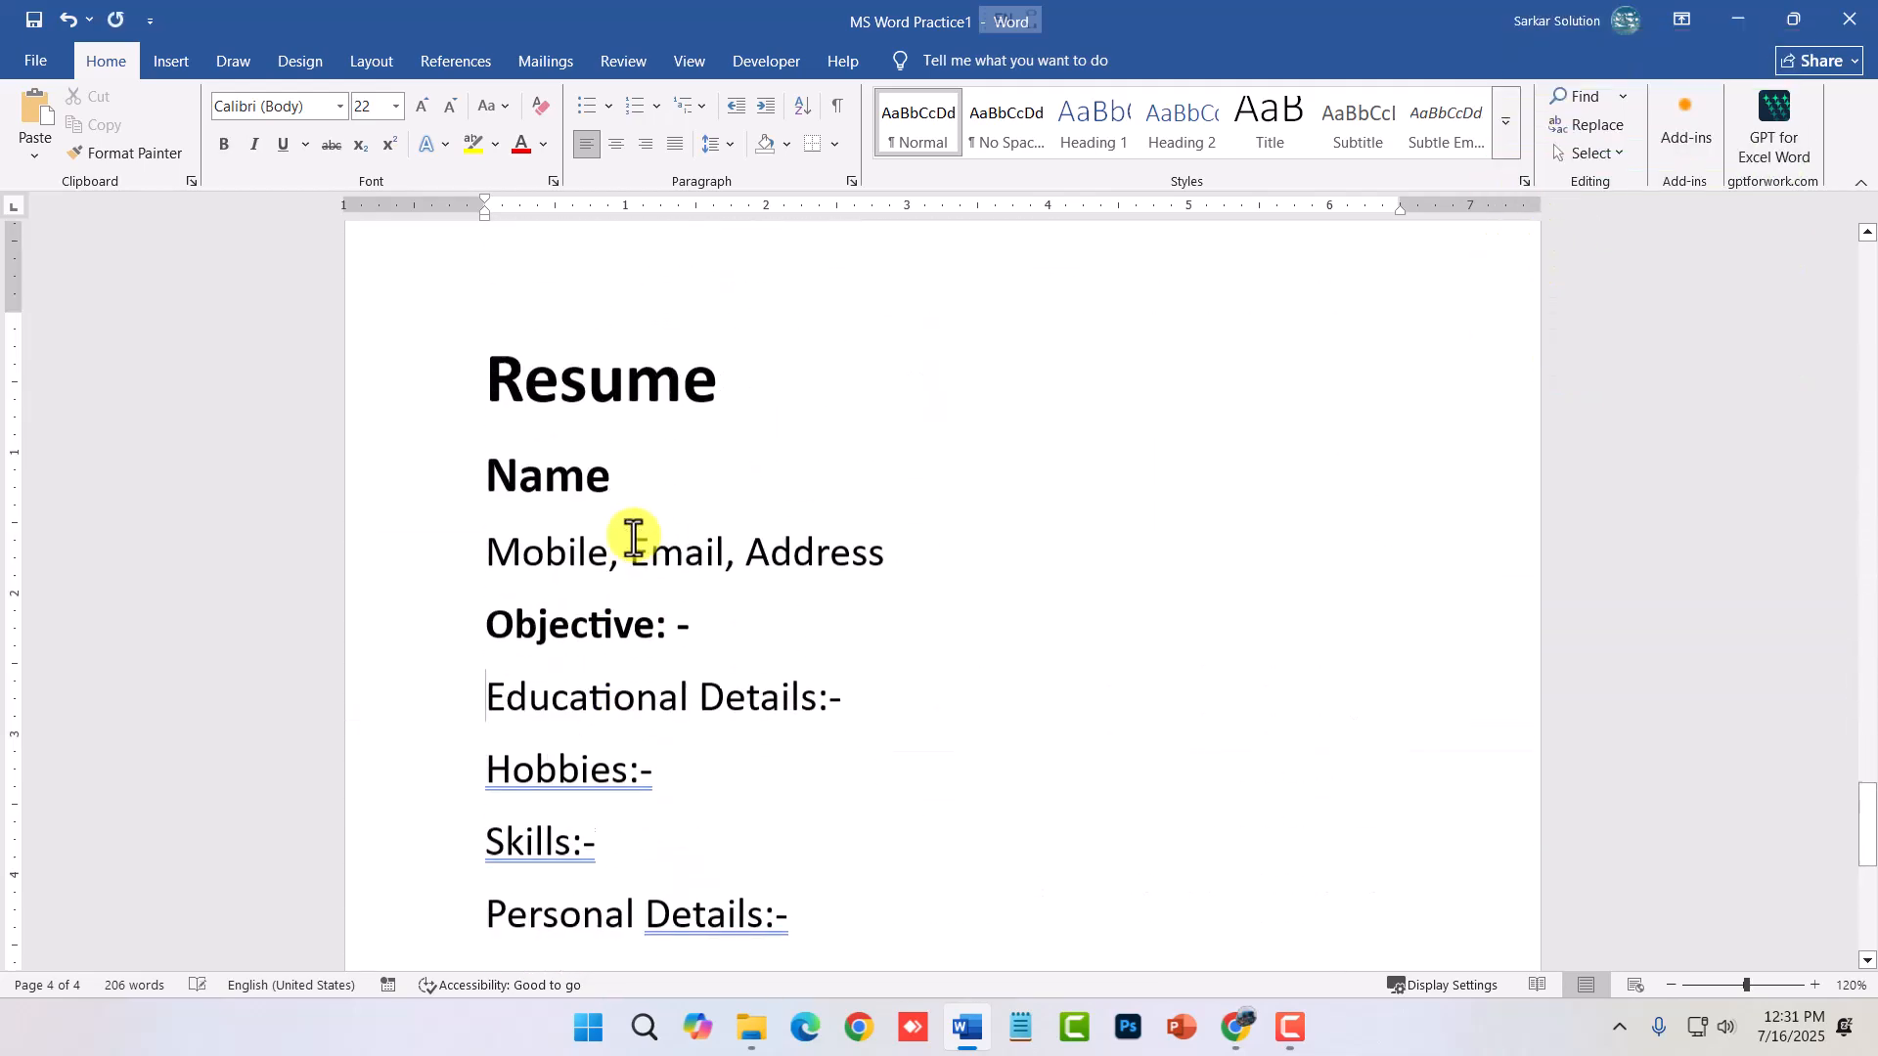
- Examine the resume outline from the title, name and contact line through Objective, Educational Details, Hobbies, Skills and Personal Details
{"action": "scroll", "coordinate": [633, 536], "scroll_direction": "up", "scroll_amount": 1}
{"action": "left_click_drag", "start_coordinate": [728, 673], "coordinate": [489, 673]}
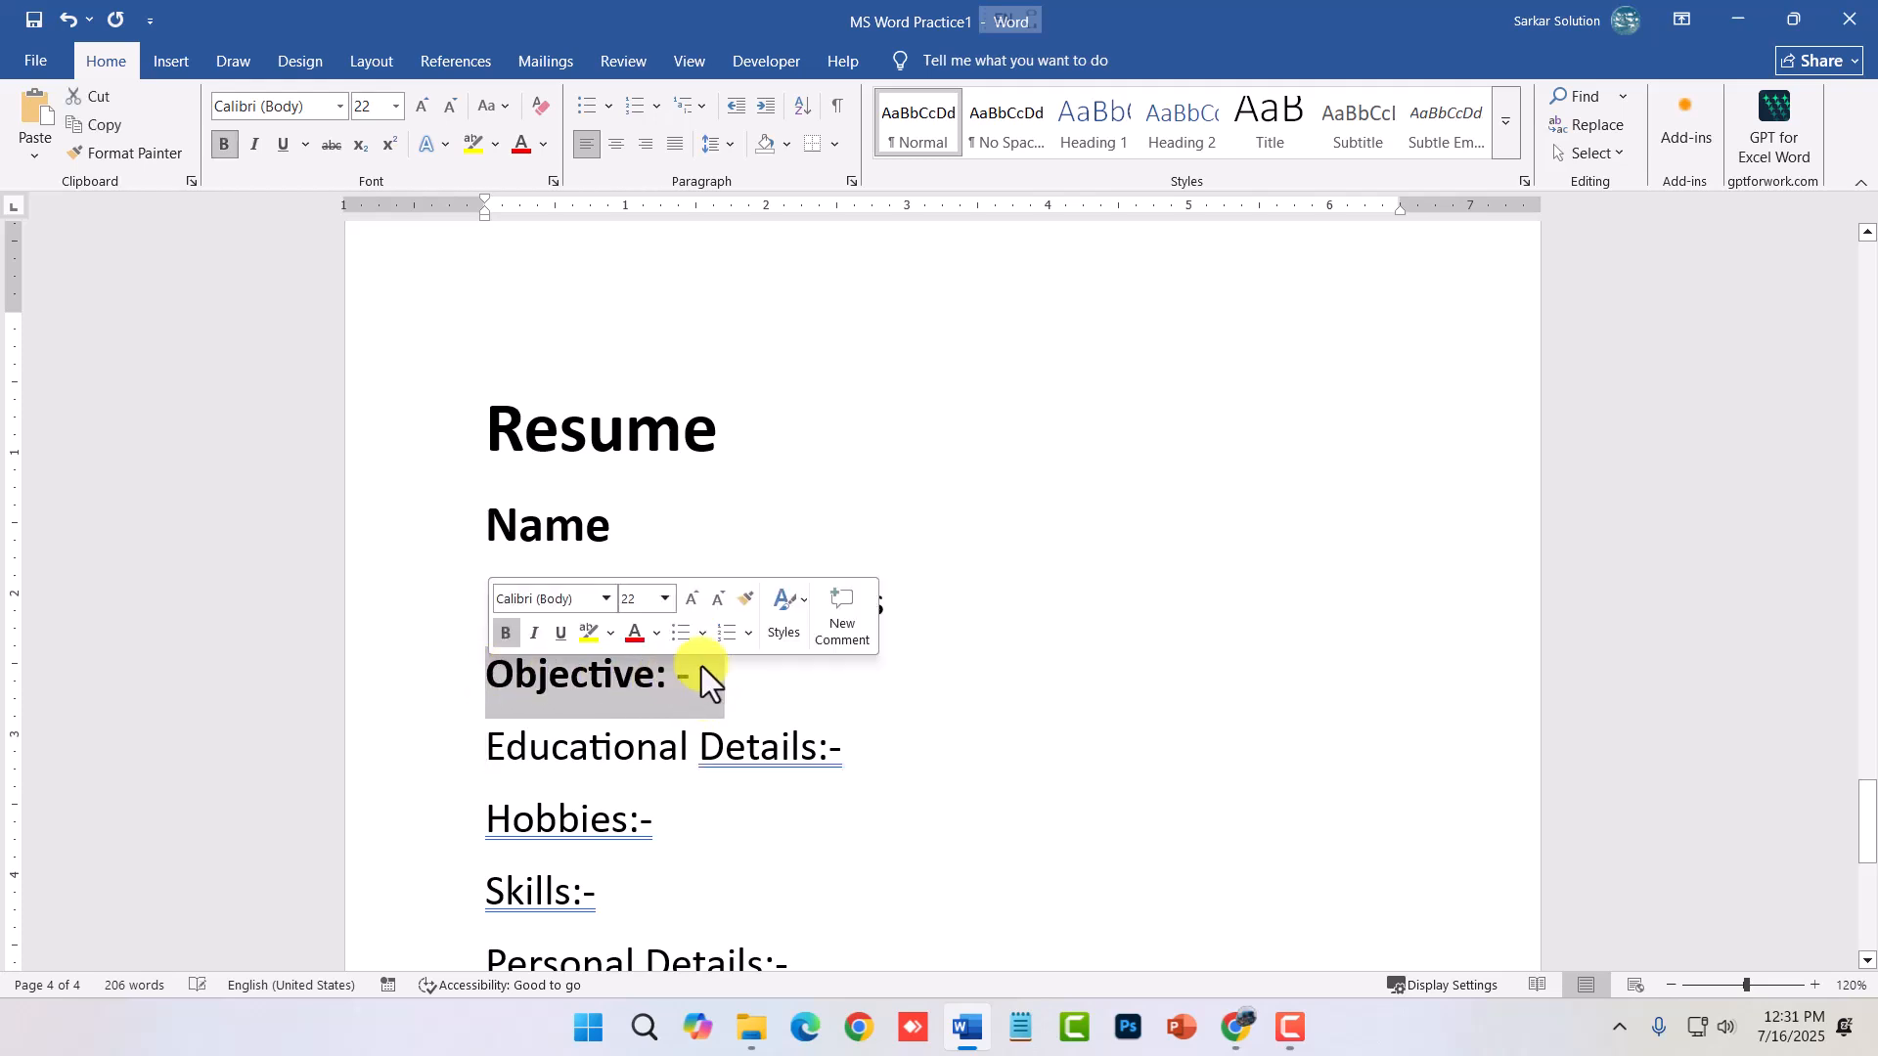
{"action": "left_click", "coordinate": [813, 683]}
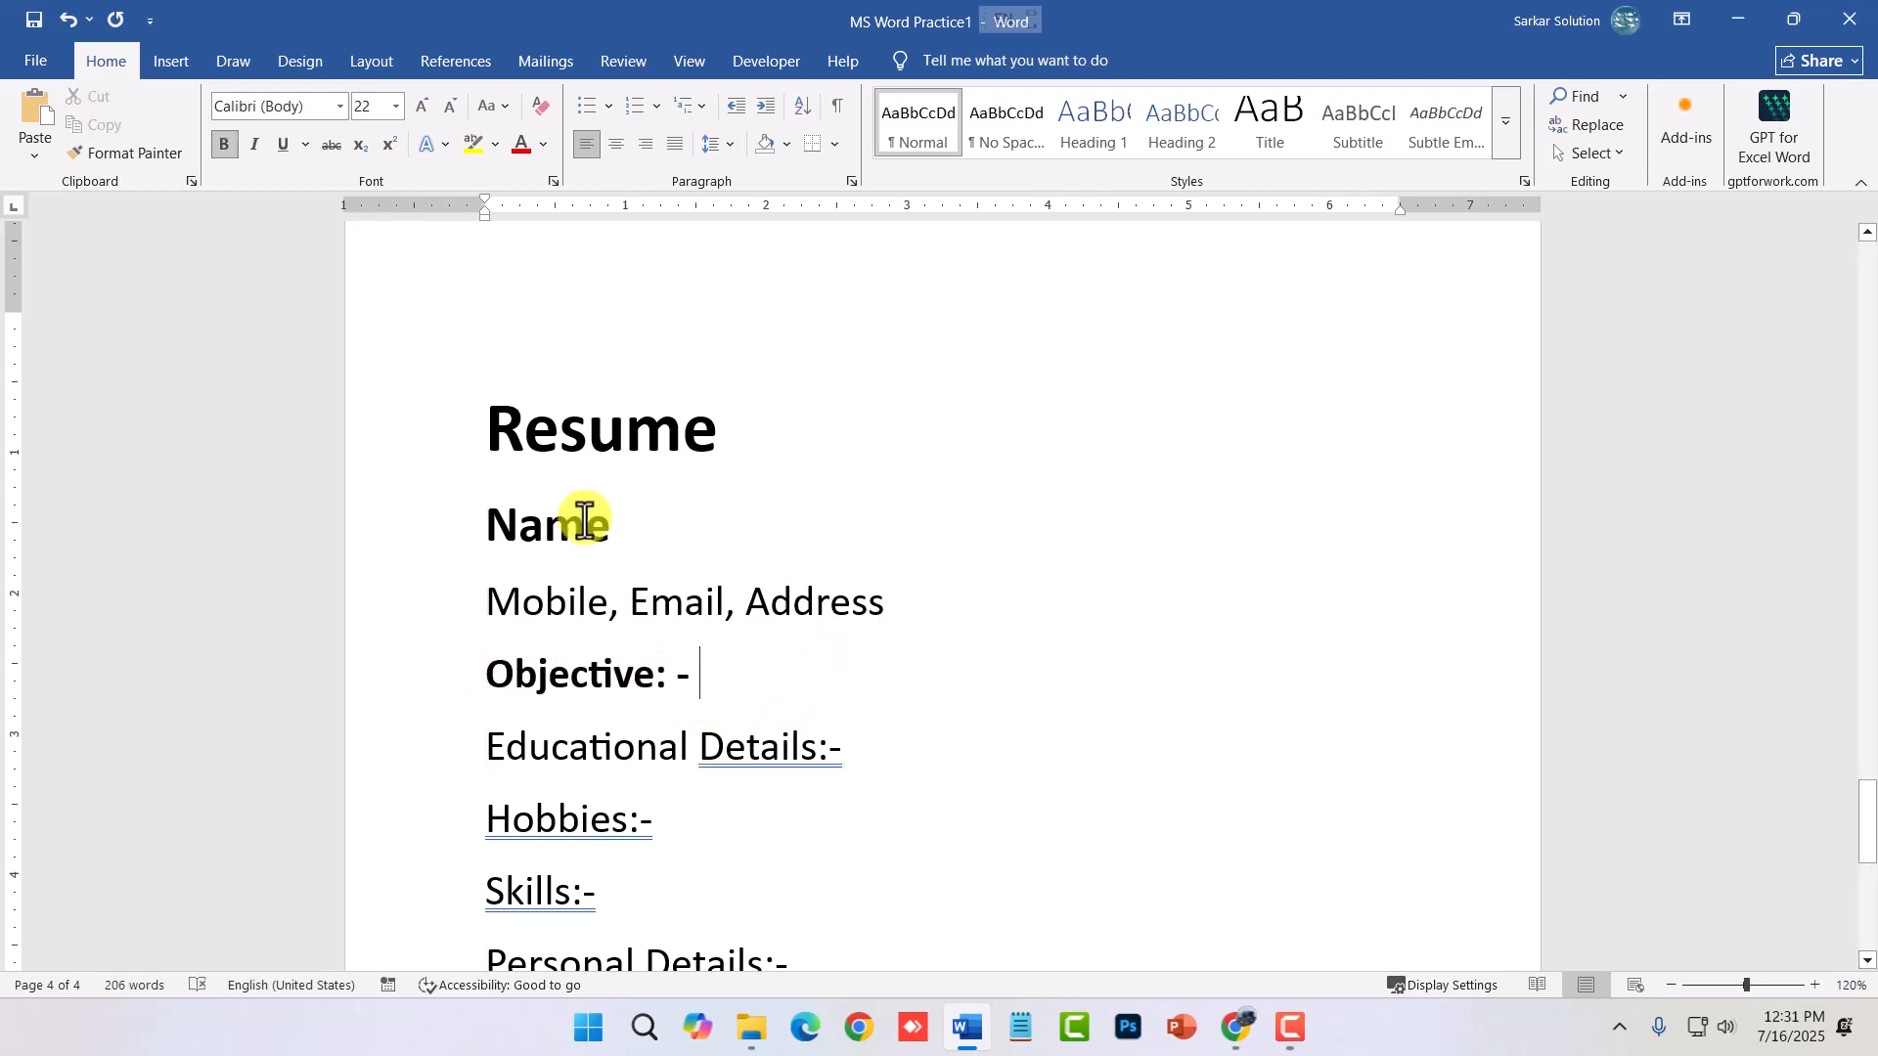
{"action": "left_click_drag", "start_coordinate": [490, 424], "coordinate": [794, 470]}
{"action": "left_click", "coordinate": [795, 471]}
{"action": "scroll", "coordinate": [660, 530], "scroll_direction": "down", "scroll_amount": 2}
{"action": "left_click", "coordinate": [473, 290]}
{"action": "left_click_drag", "start_coordinate": [525, 337], "coordinate": [600, 348]}
{"action": "left_click", "coordinate": [586, 284]}
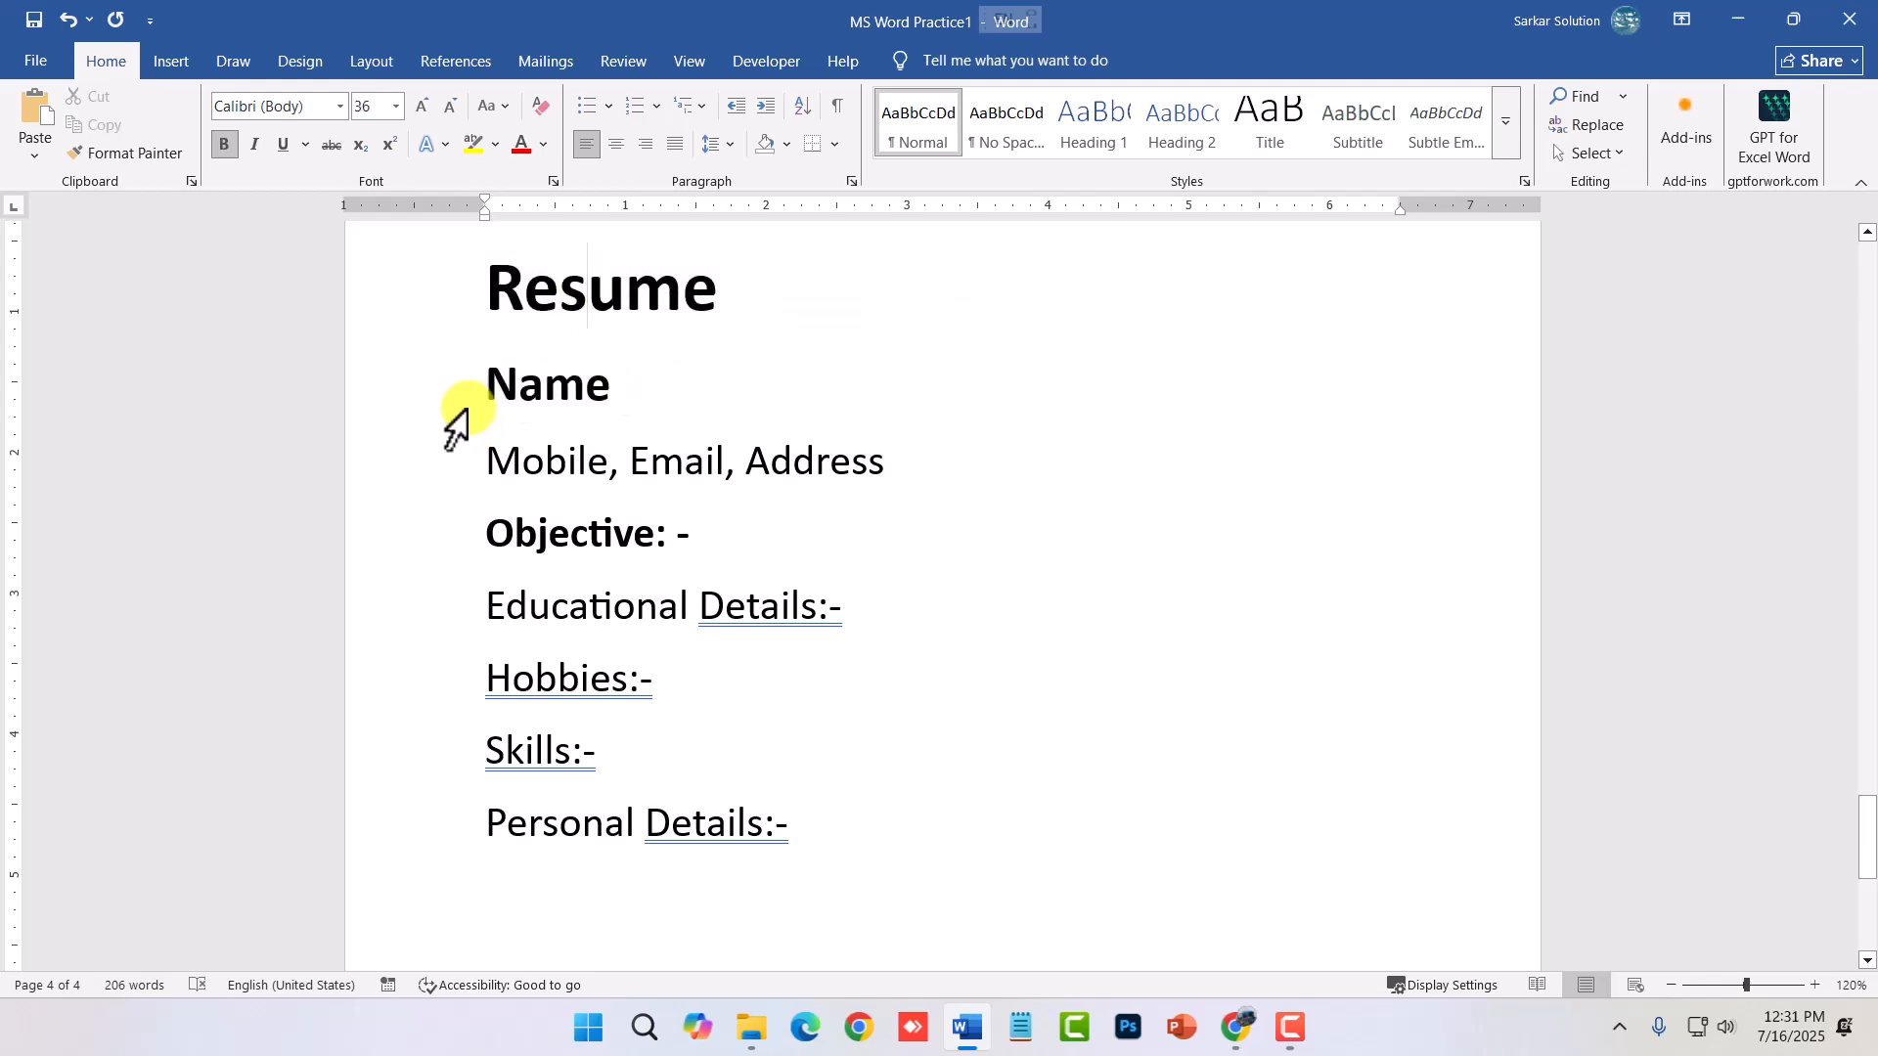
{"action": "left_click_drag", "start_coordinate": [473, 423], "coordinate": [620, 407]}
{"action": "left_click", "coordinate": [620, 485]}
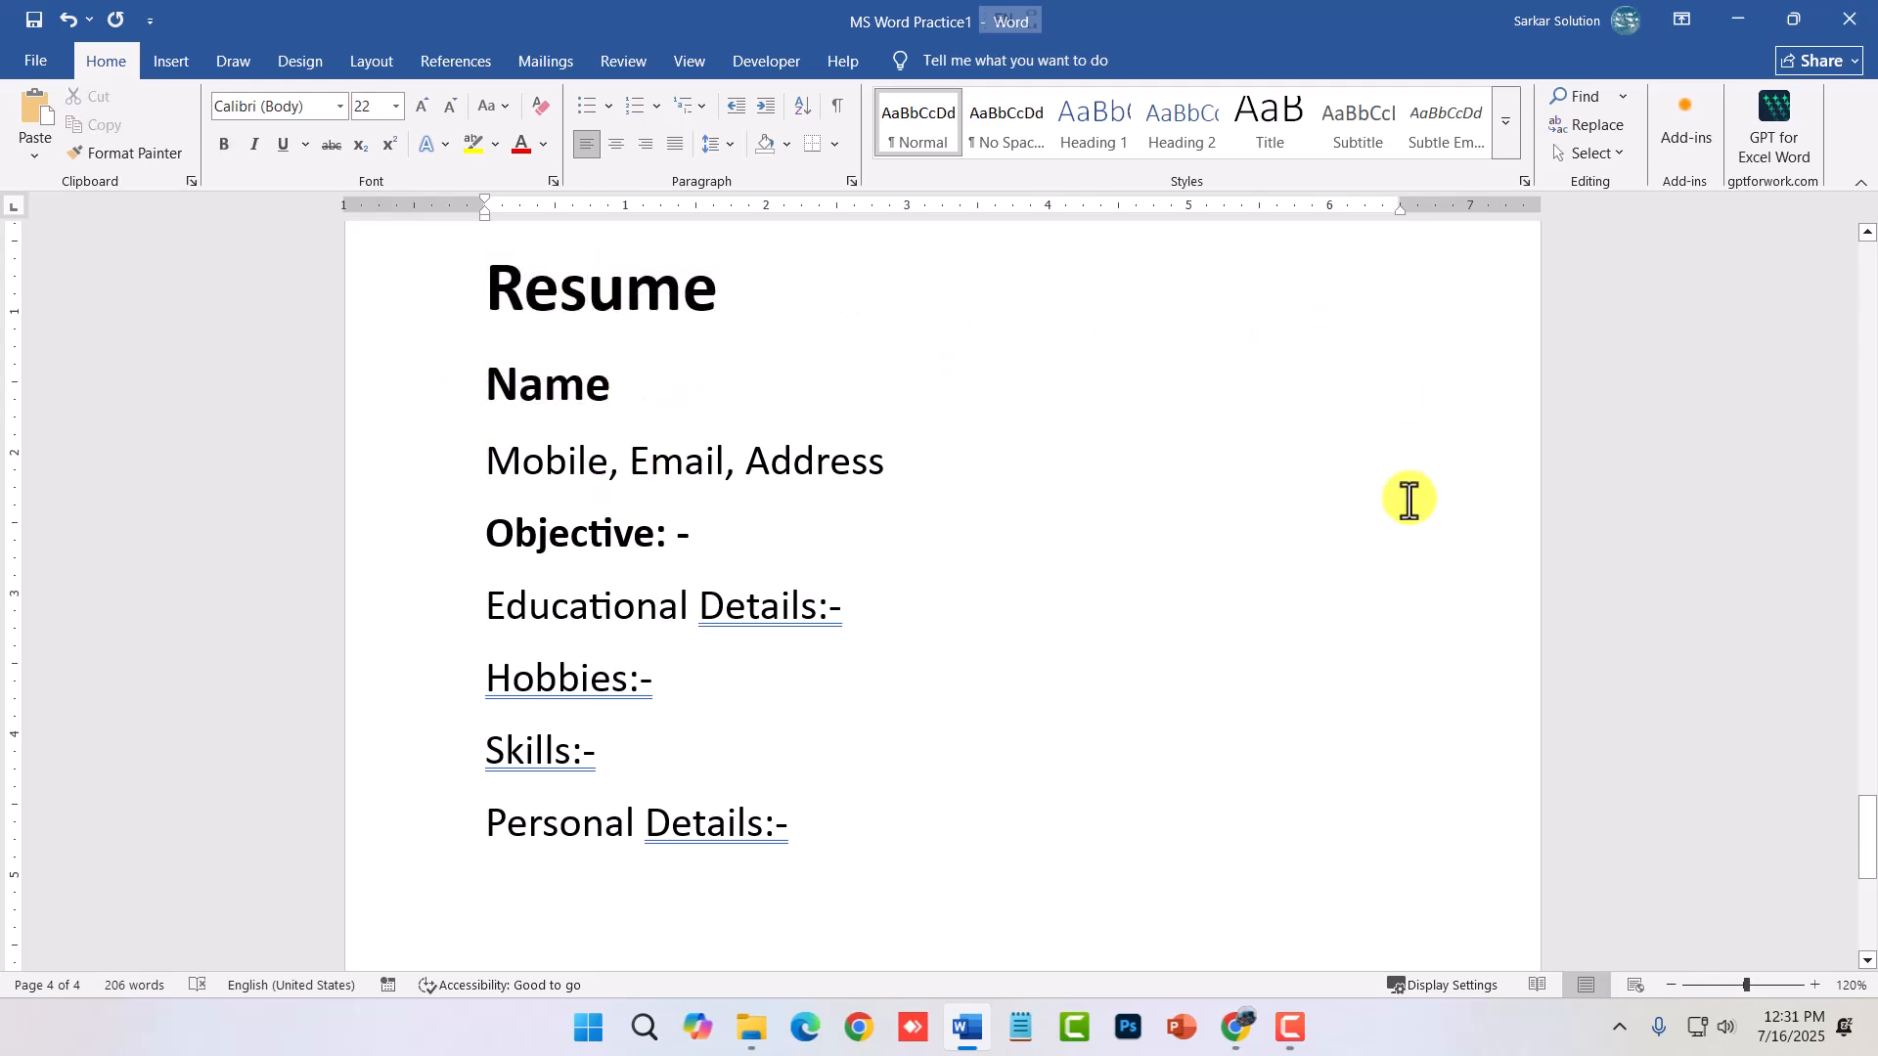
{"action": "left_click", "coordinate": [548, 536]}
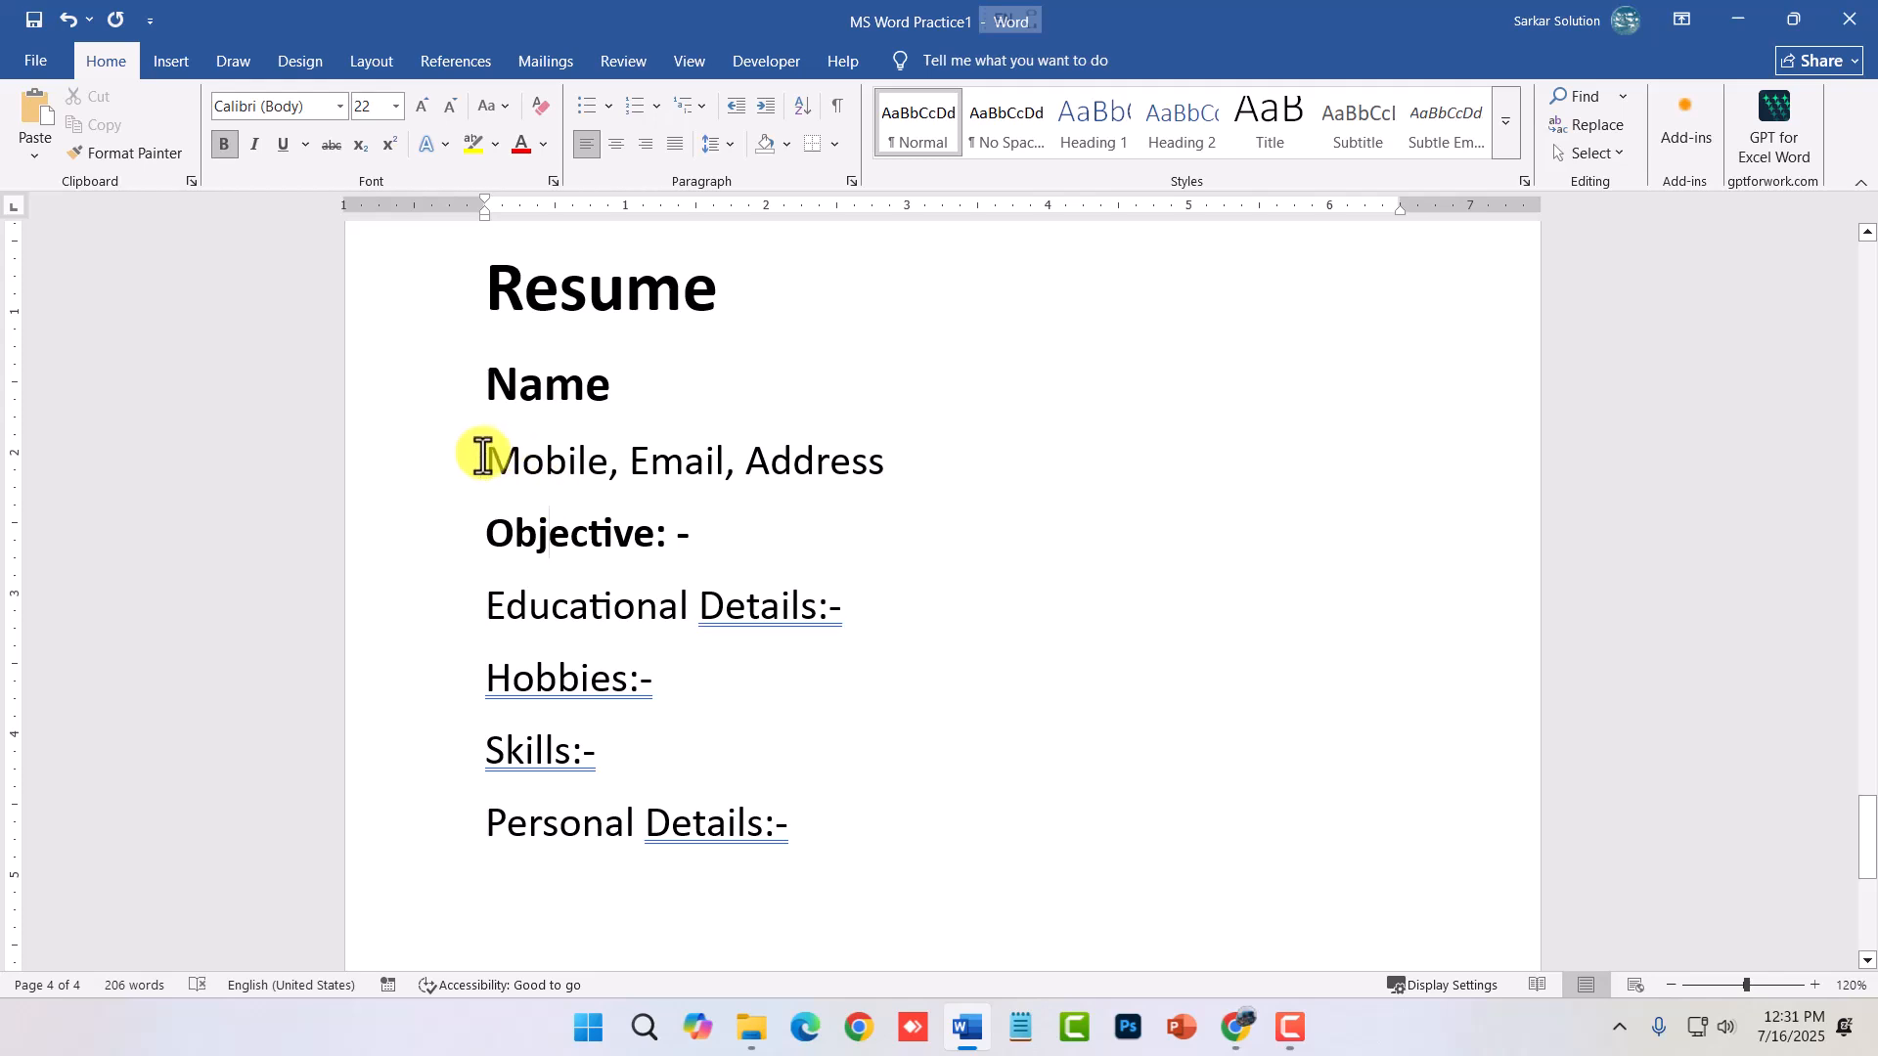
{"action": "left_click_drag", "start_coordinate": [483, 452], "coordinate": [847, 457]}
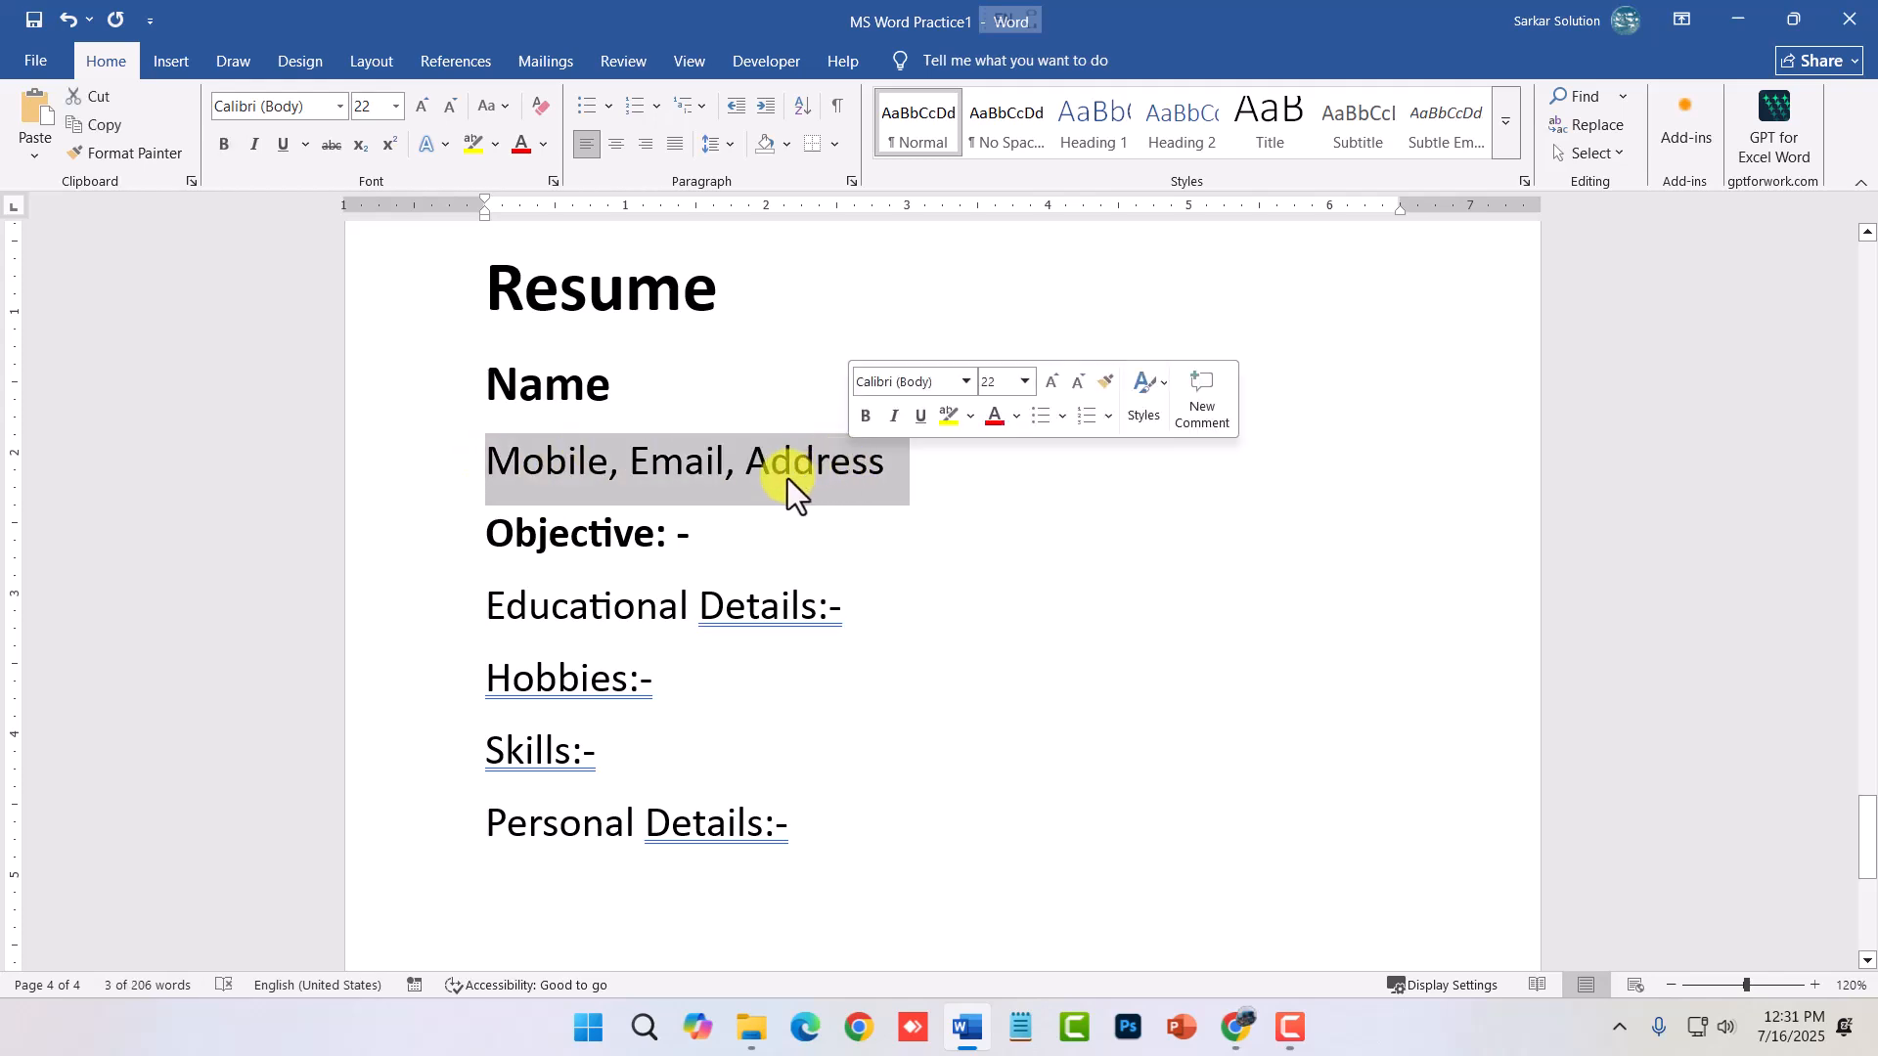
{"action": "left_click", "coordinate": [621, 537]}
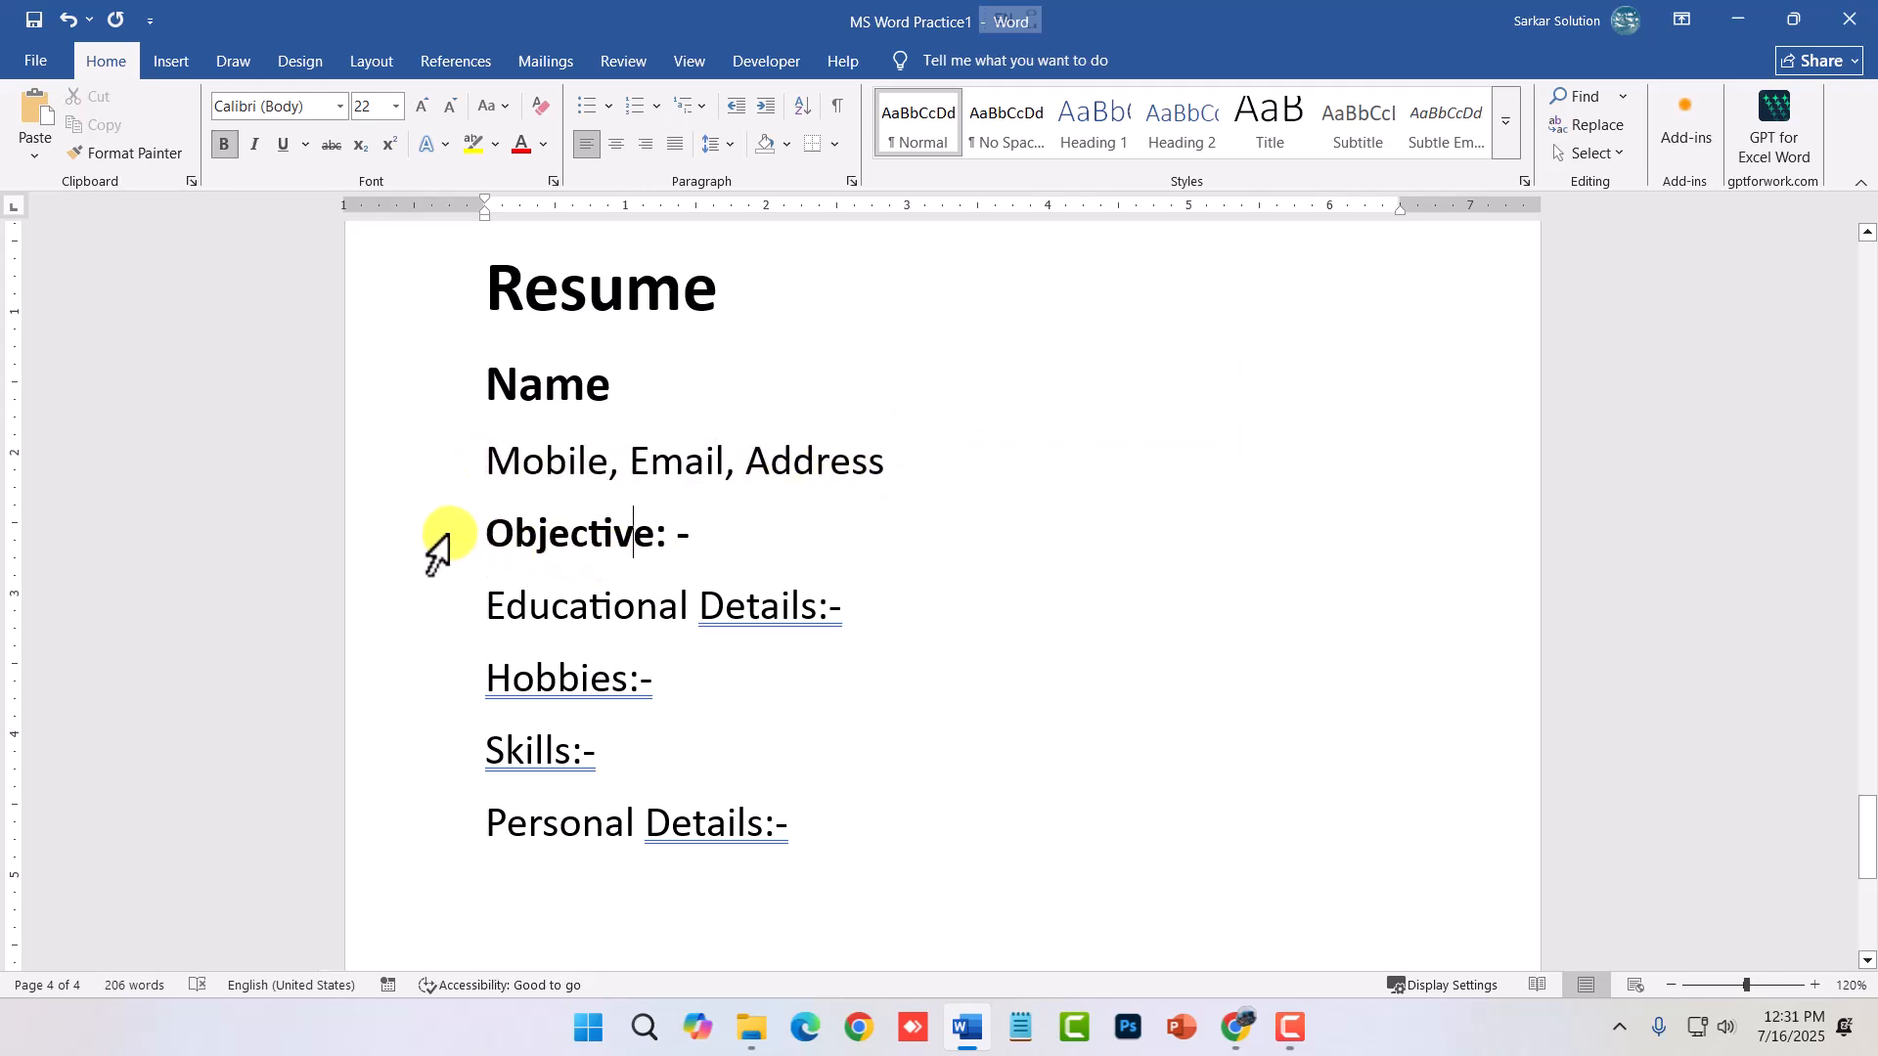
{"action": "left_click", "coordinate": [440, 536]}
{"action": "left_click", "coordinate": [501, 538]}
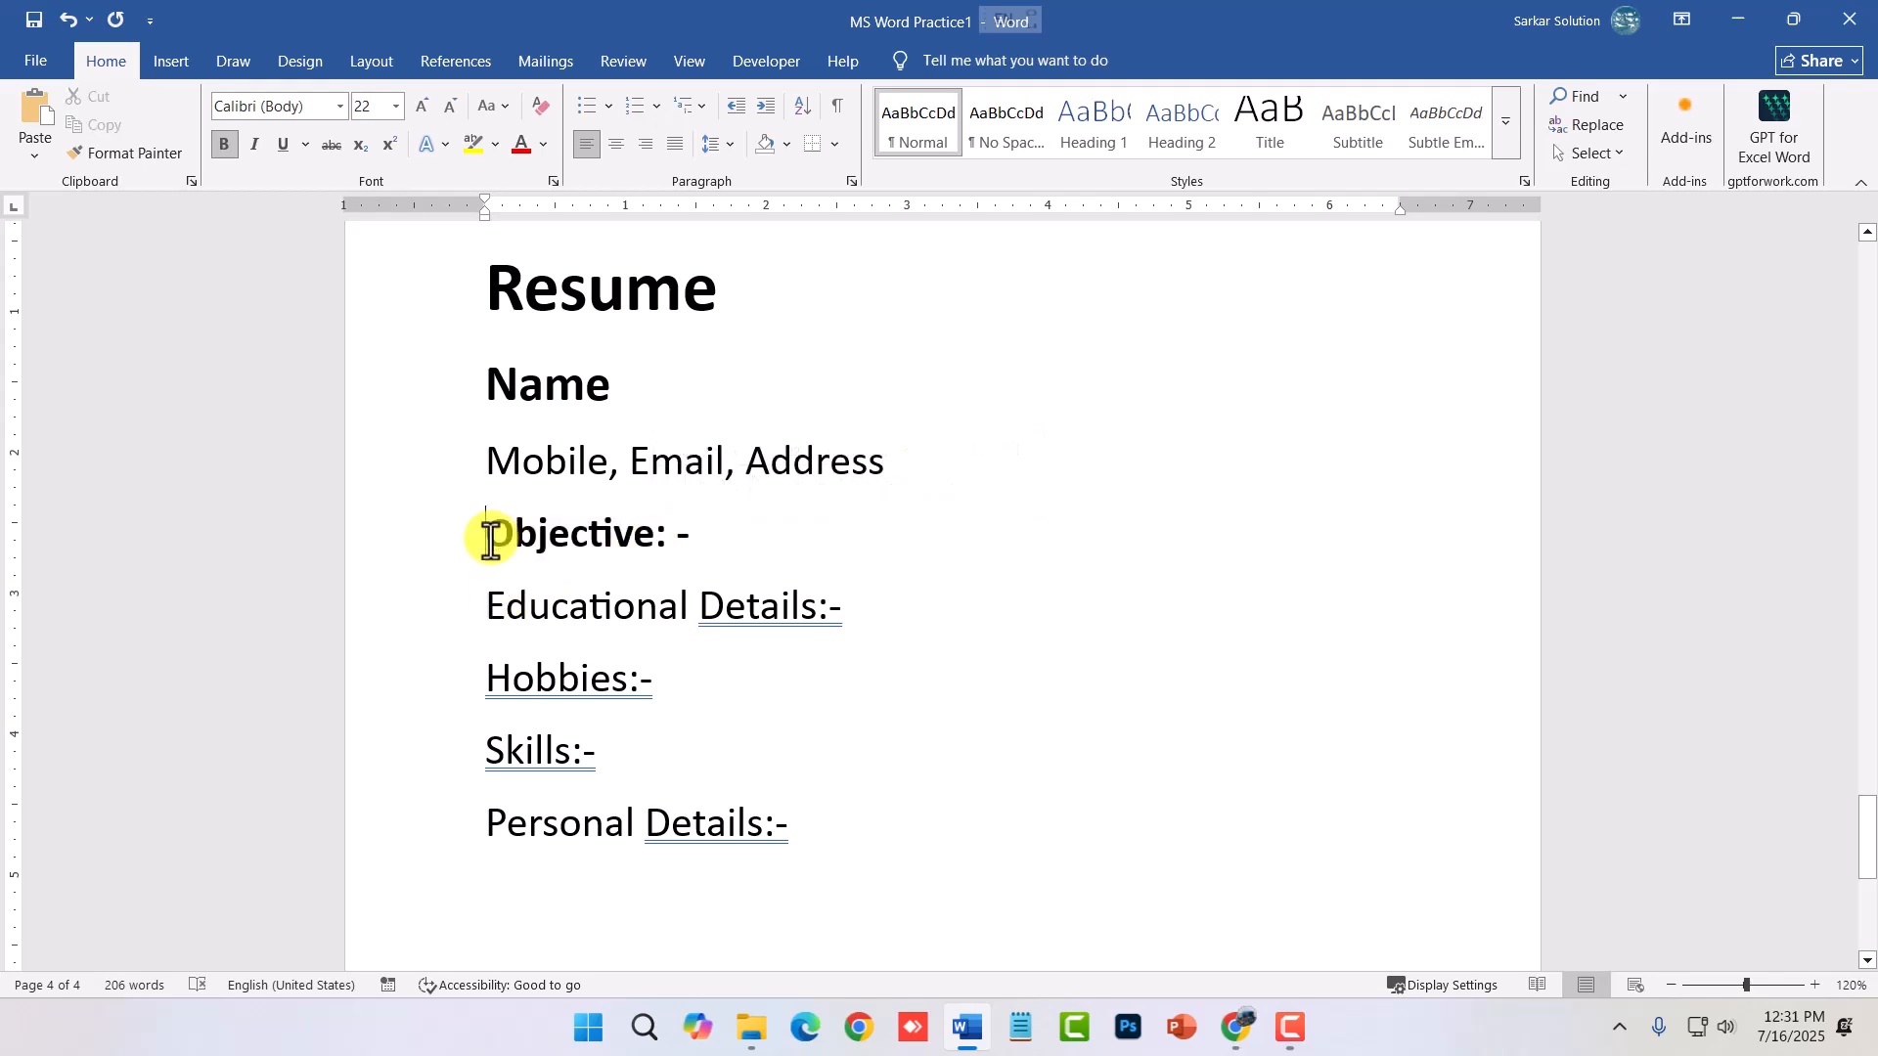
{"action": "left_click_drag", "start_coordinate": [489, 623], "coordinate": [818, 603]}
{"action": "left_click", "coordinate": [461, 680]}
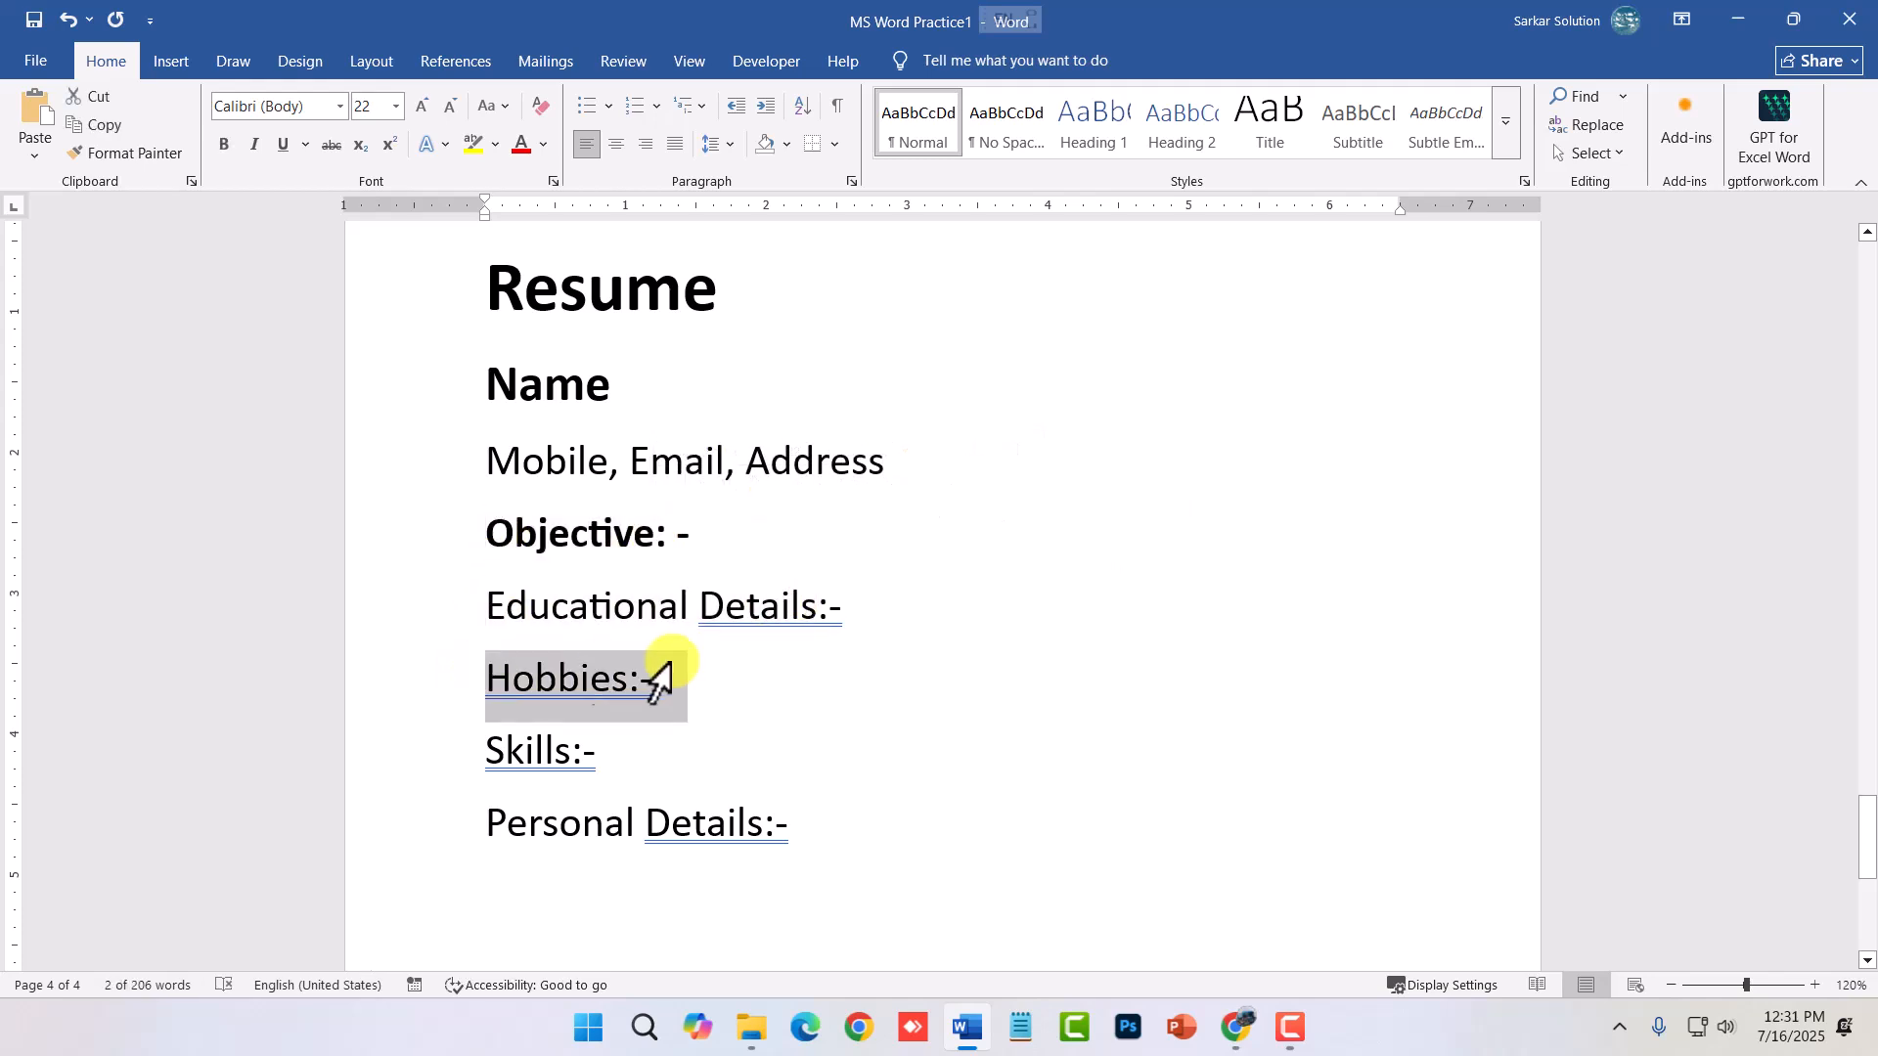
{"action": "left_click_drag", "start_coordinate": [496, 763], "coordinate": [599, 751]}
{"action": "left_click_drag", "start_coordinate": [492, 819], "coordinate": [872, 809]}
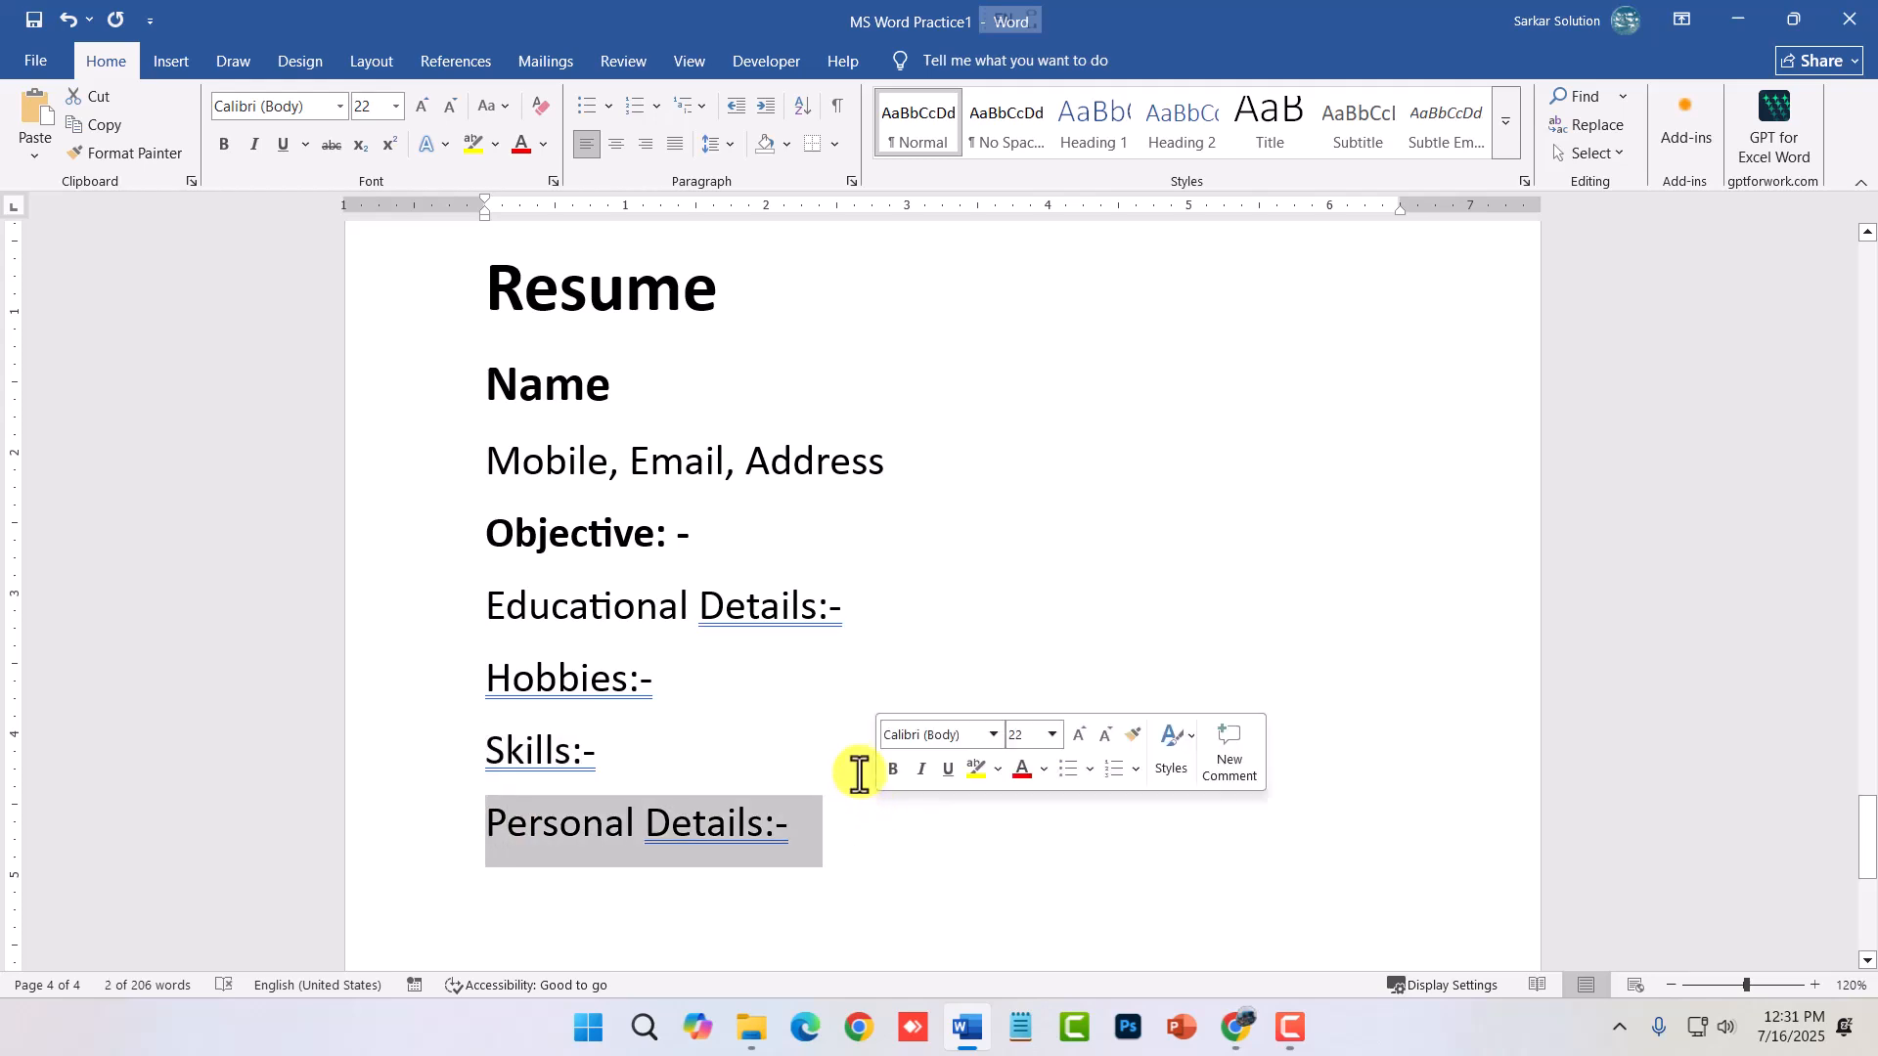
{"action": "left_click", "coordinate": [779, 763]}
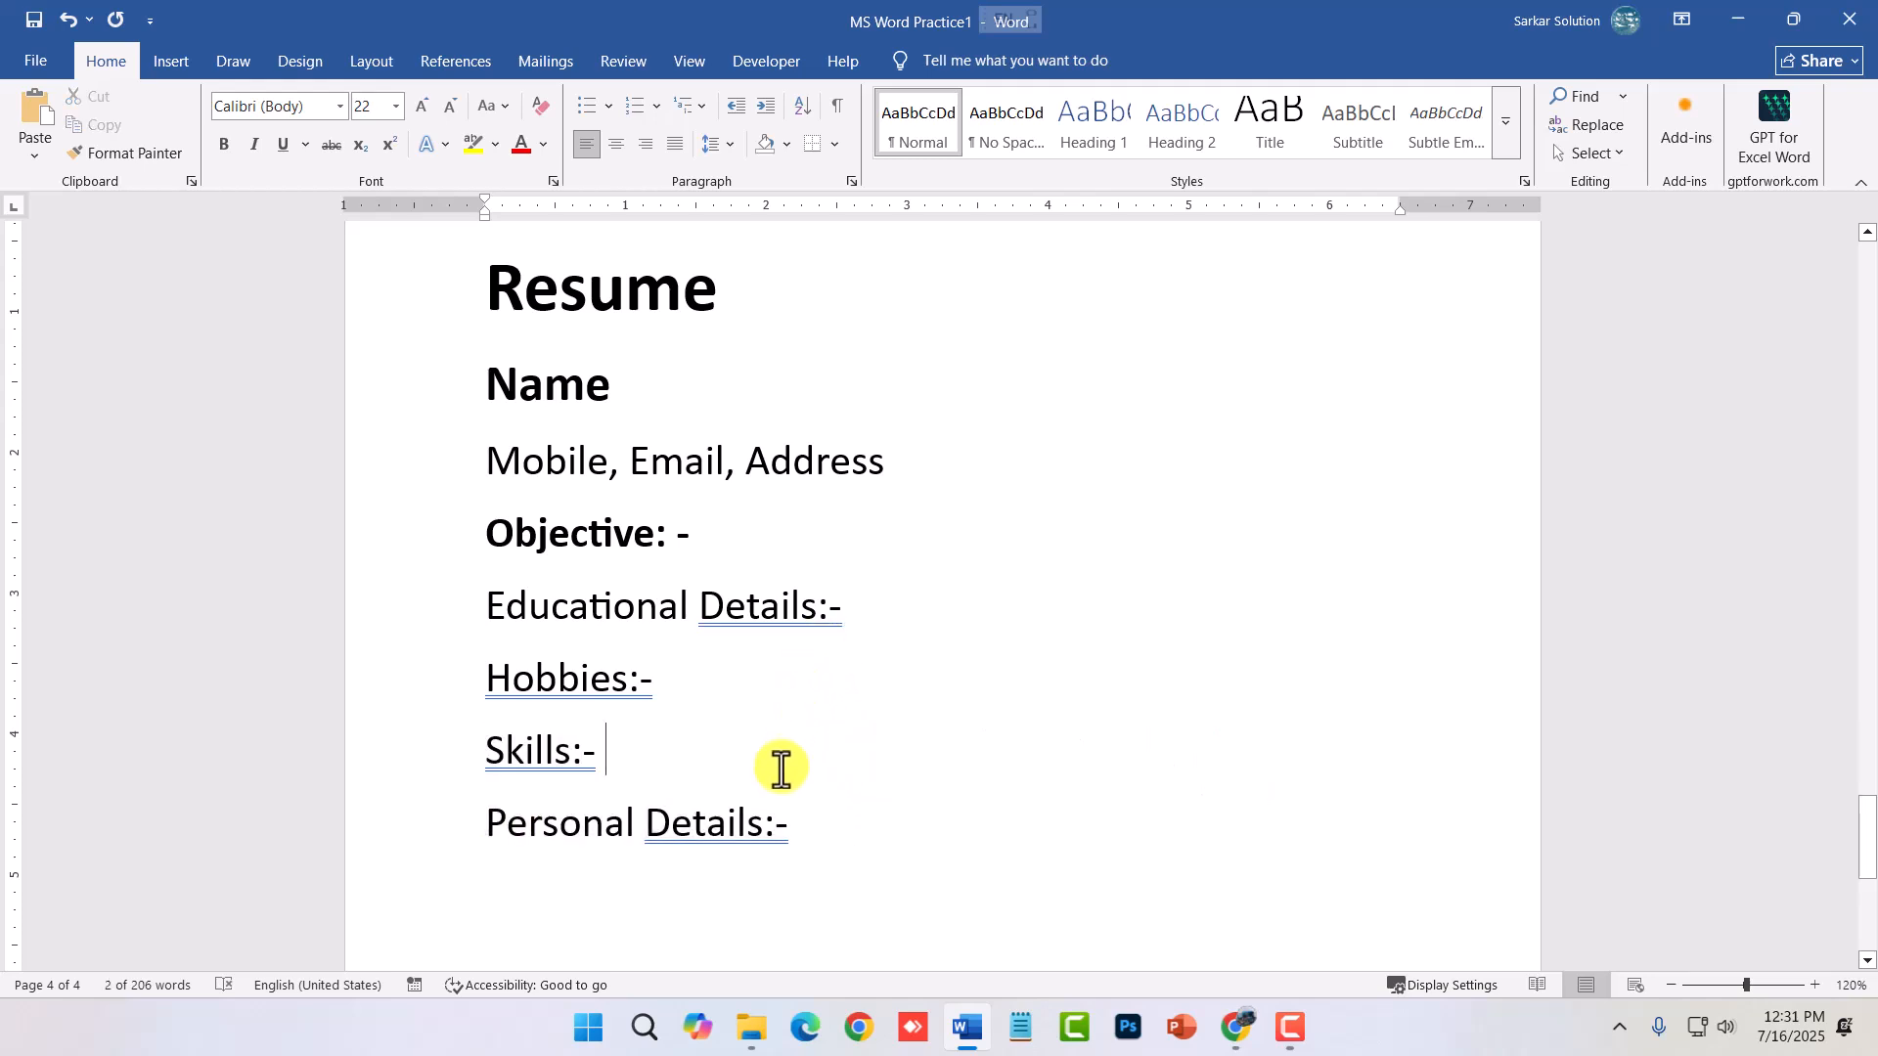
{"action": "left_click_drag", "start_coordinate": [805, 830], "coordinate": [561, 545]}
{"action": "left_click", "coordinate": [612, 528]}
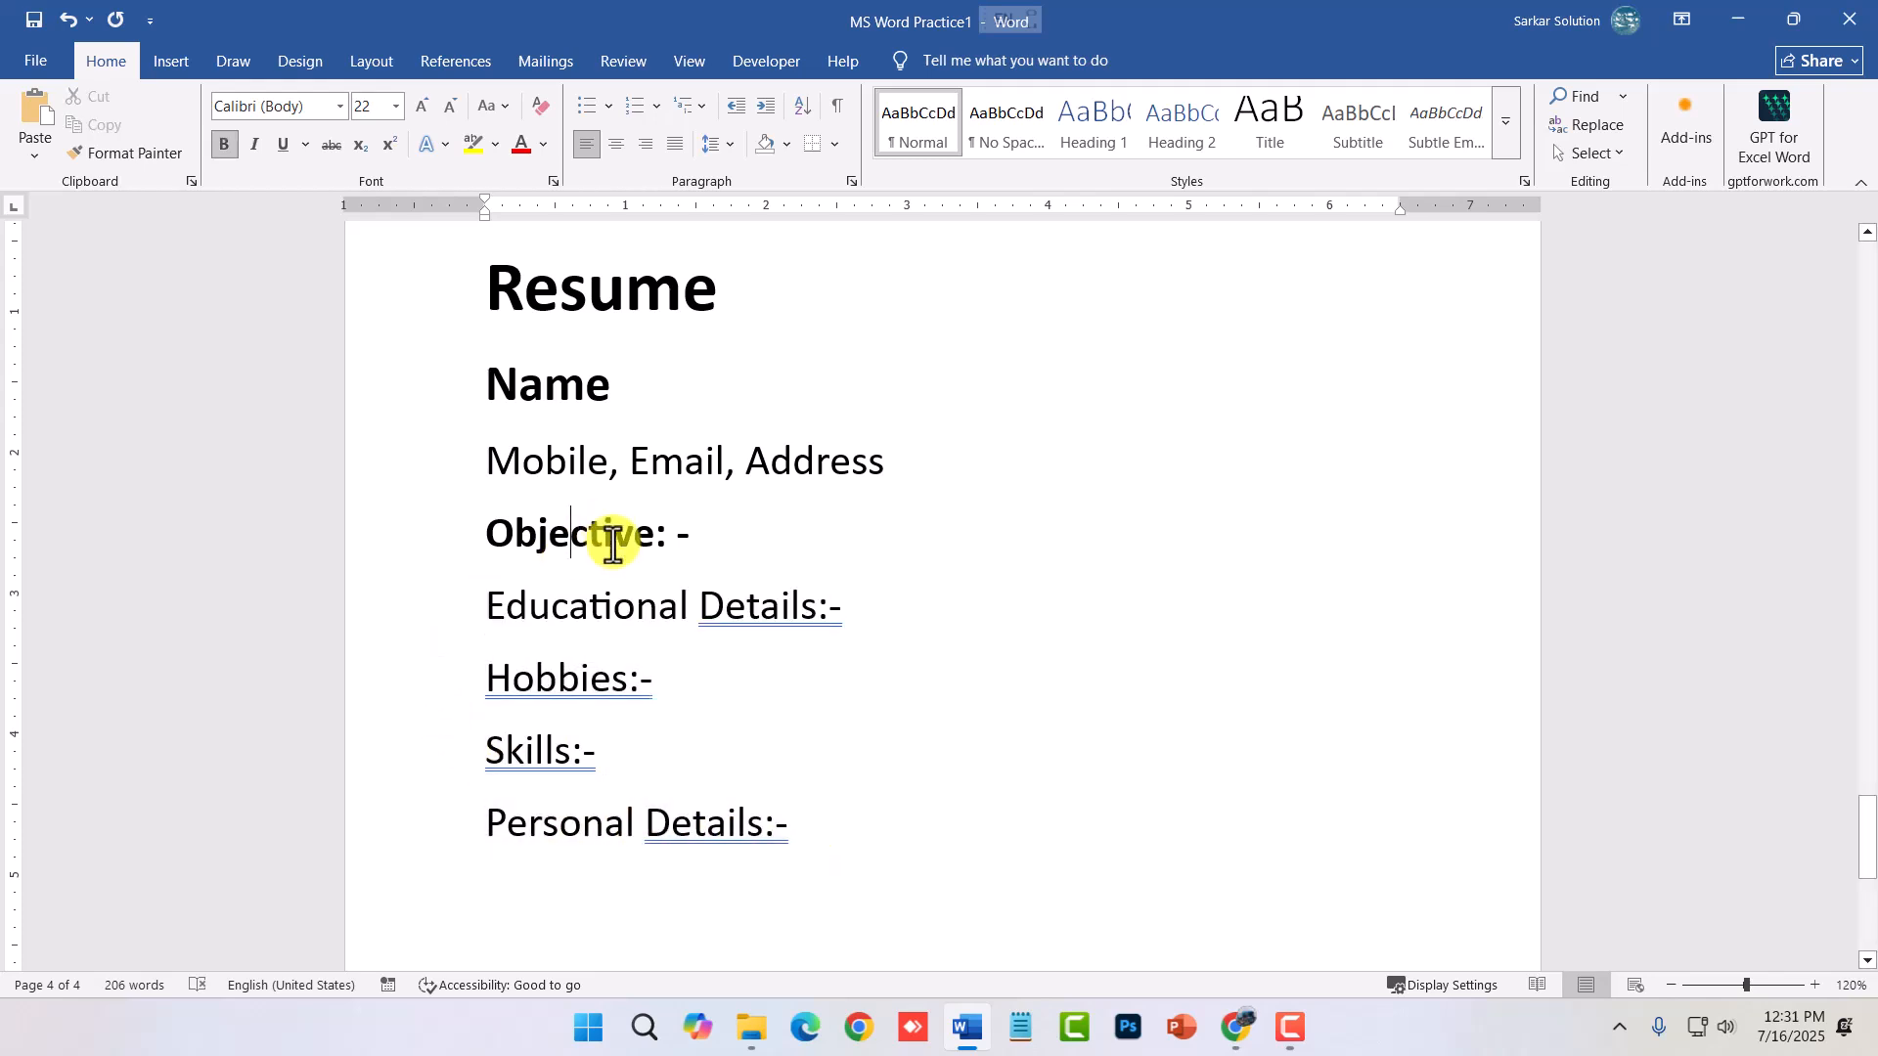
- Insert a table with five columns and four rows on a new line below Educational Details
{"action": "left_click", "coordinate": [930, 625]}
{"action": "key", "text": "Return"}
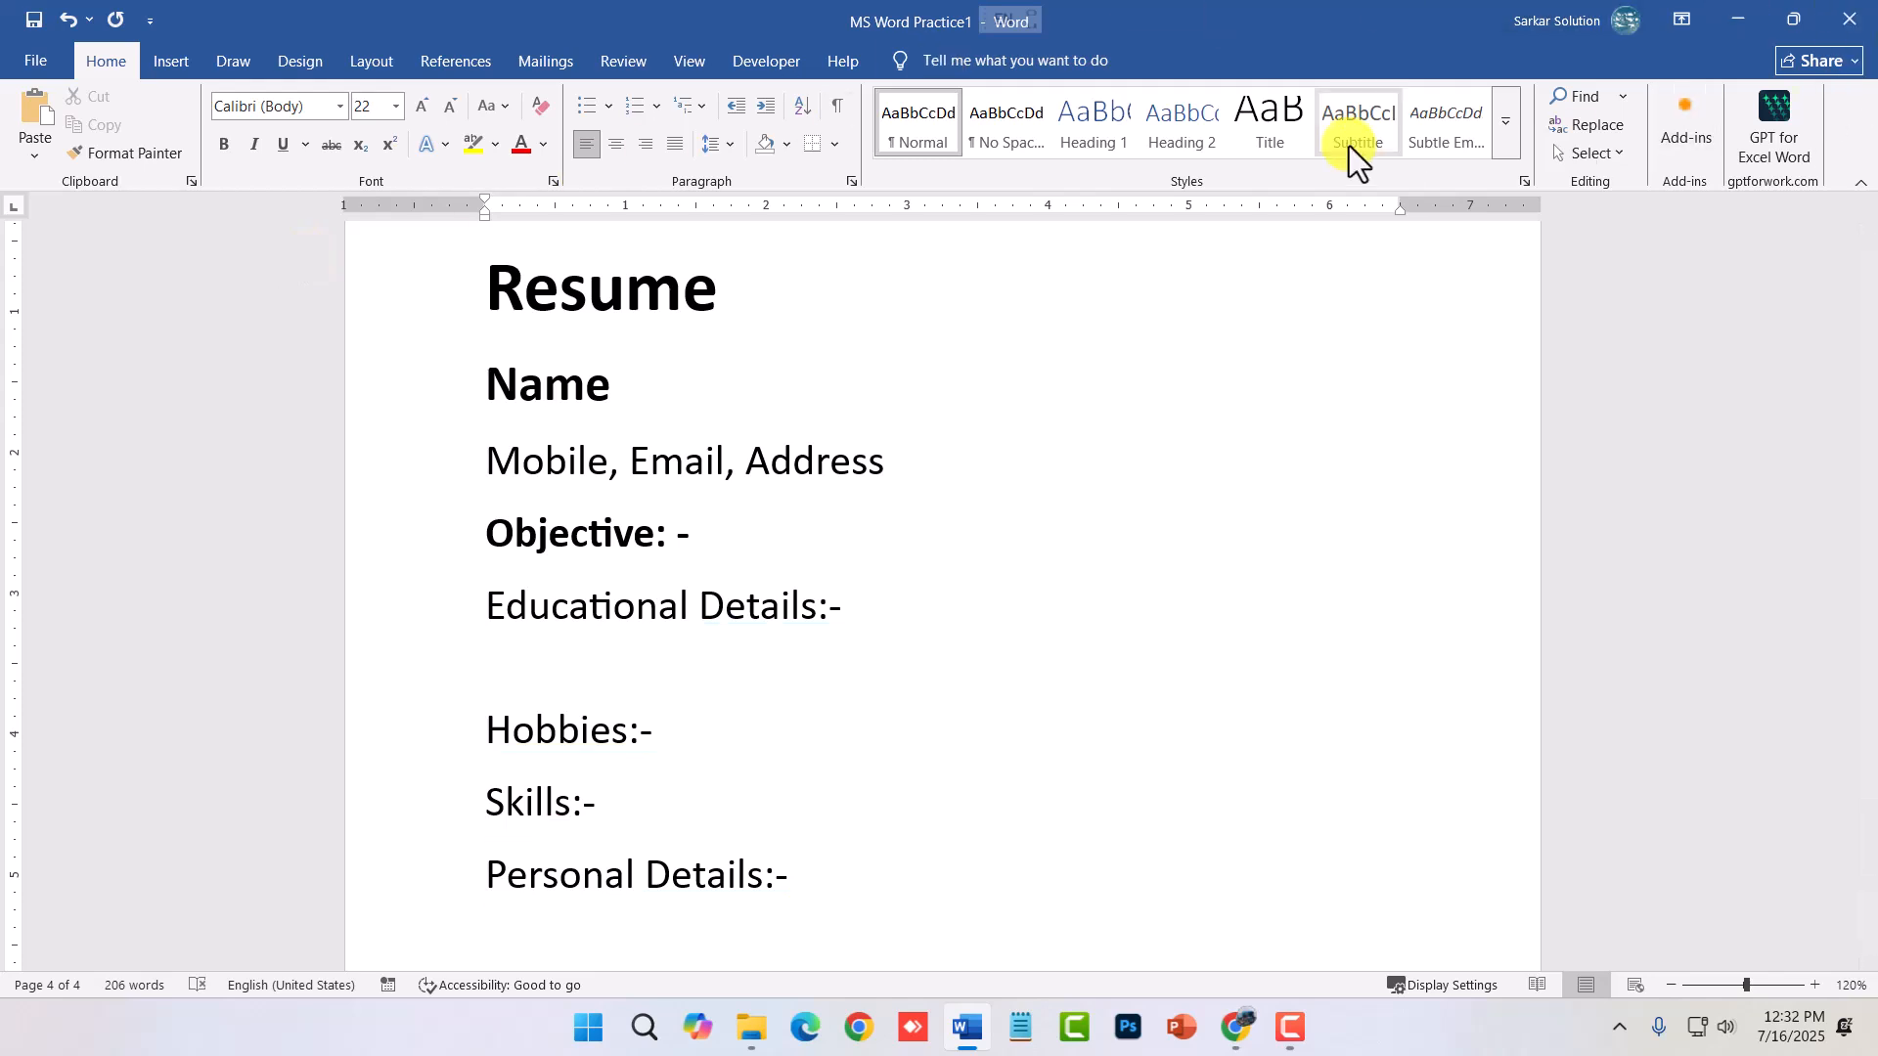
{"action": "left_click", "coordinate": [173, 73]}
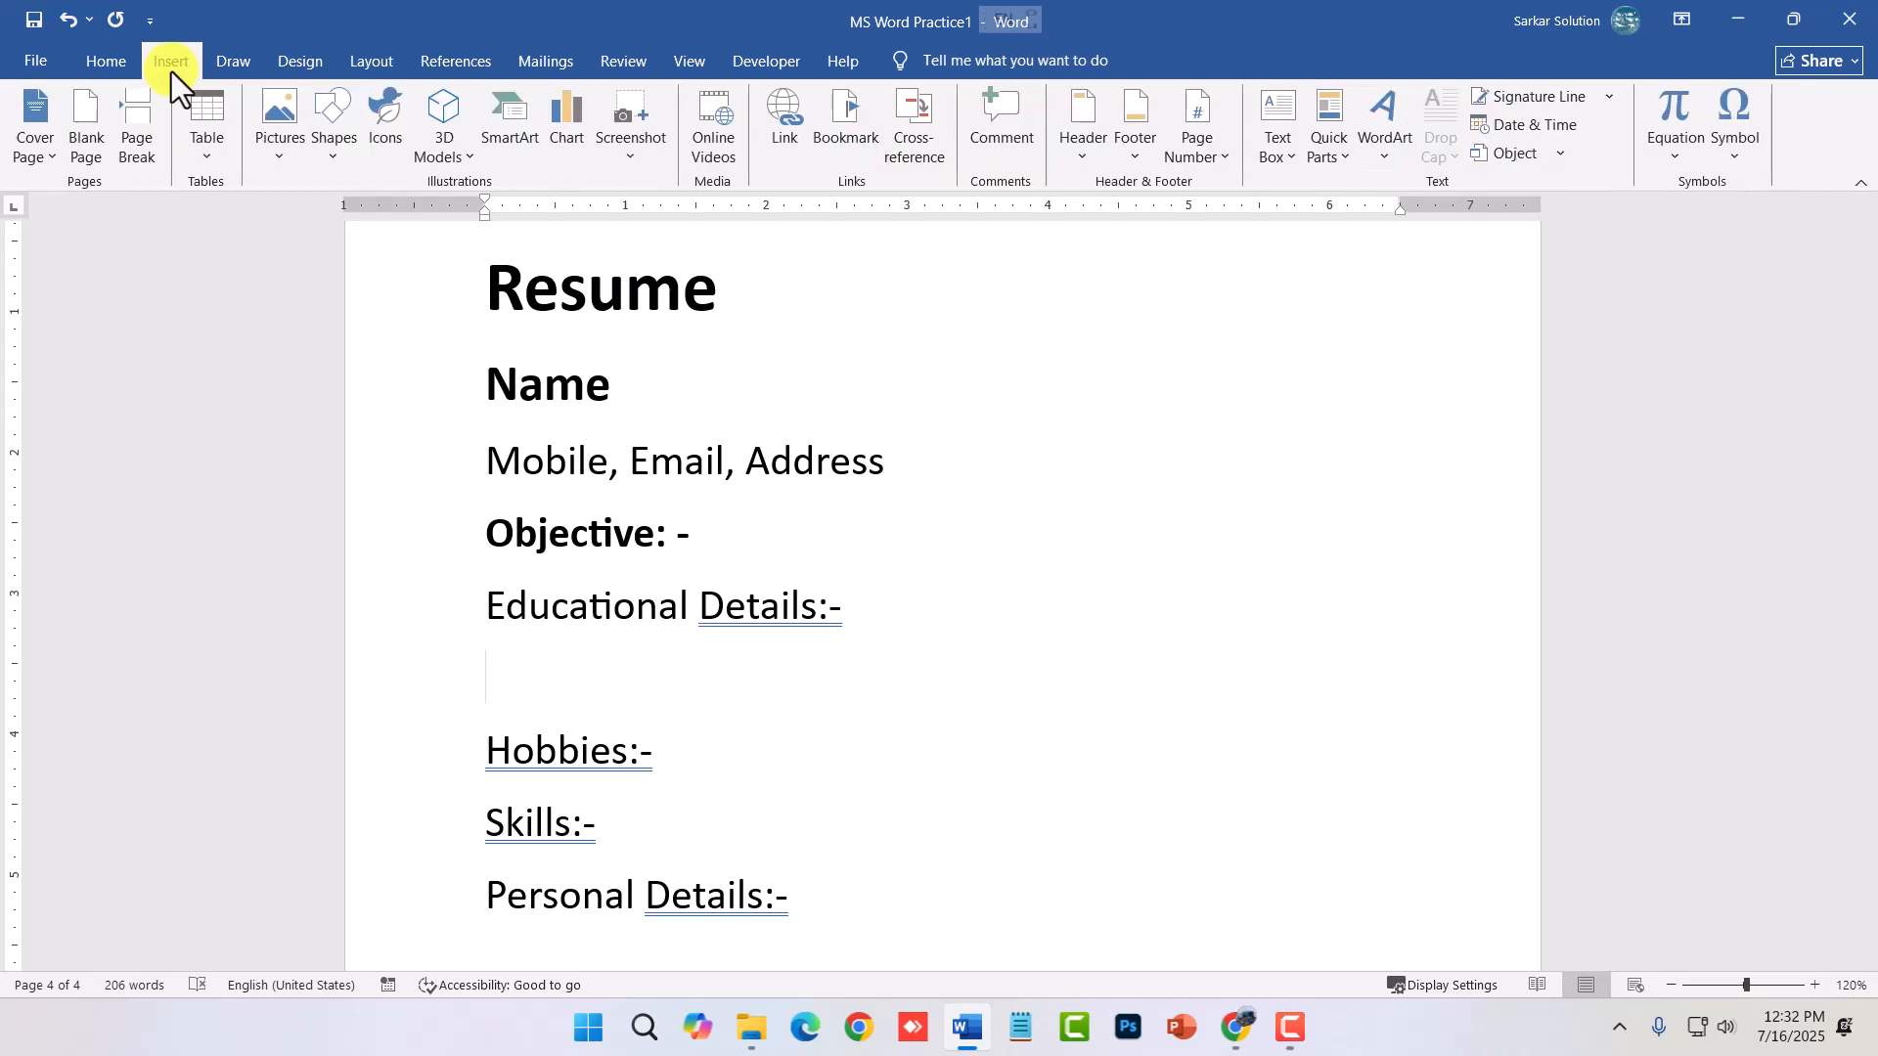
{"action": "left_click", "coordinate": [213, 160]}
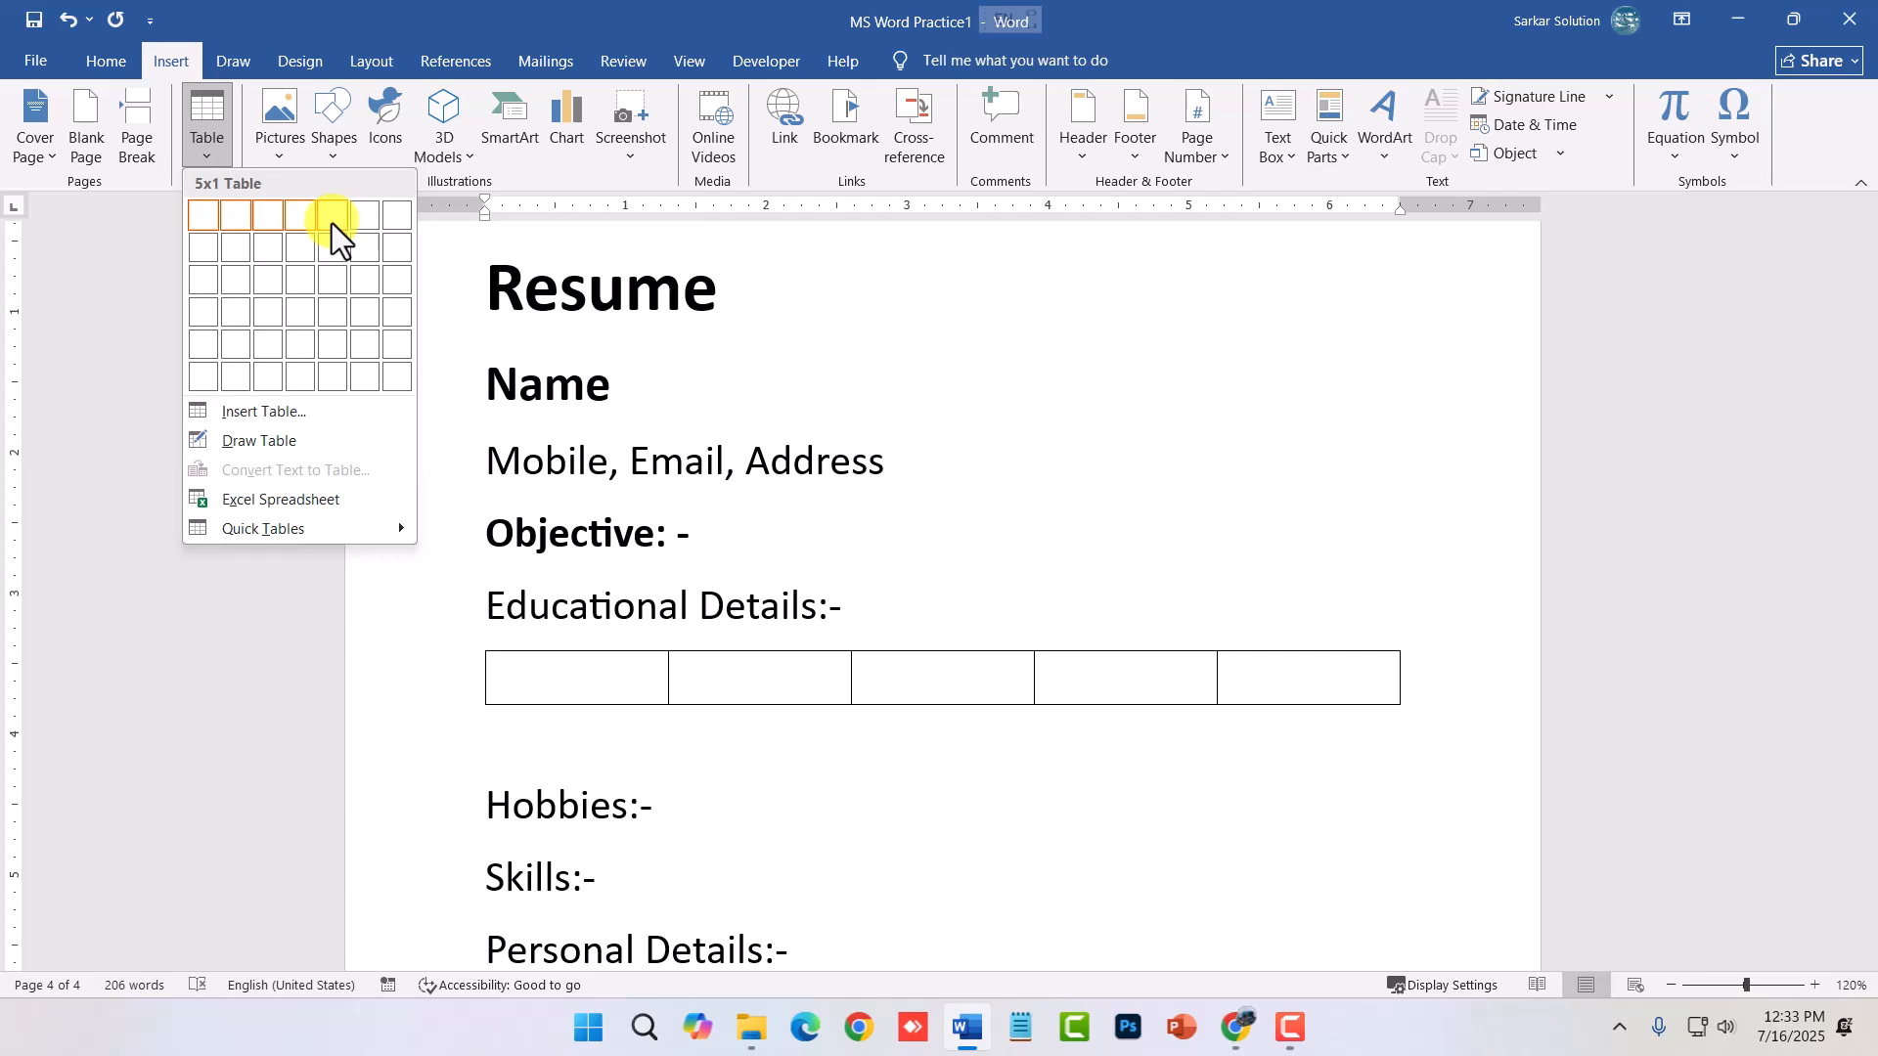
{"action": "left_click", "coordinate": [334, 313]}
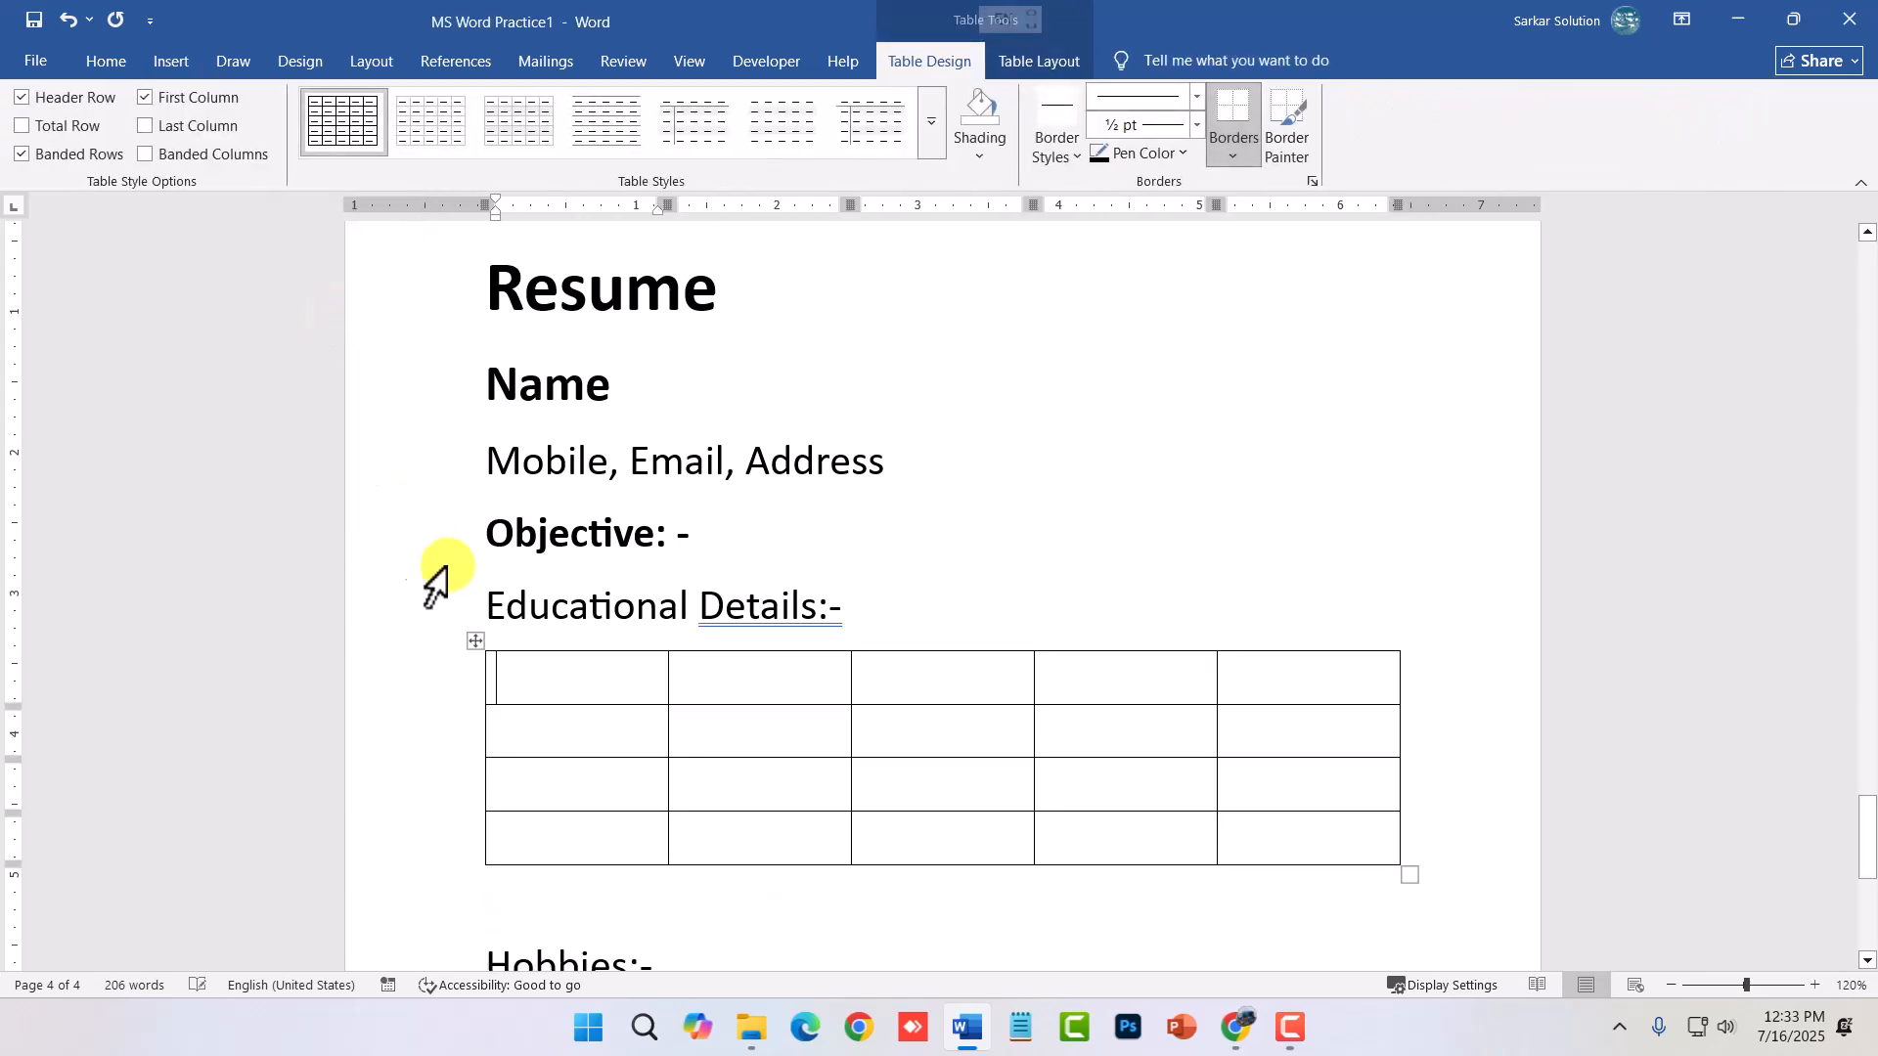
- Fill the table's header row with S.no, Name, Year, Percent and Board
{"action": "type", "text": "S.no"}
{"action": "key", "text": "Tab"}
{"action": "type", "text": "Name"}
{"action": "key", "text": "BackSpace"}
{"action": "key", "text": "BackSpace"}
{"action": "key", "text": "BackSpace"}
{"action": "key", "text": "BackSpace"}
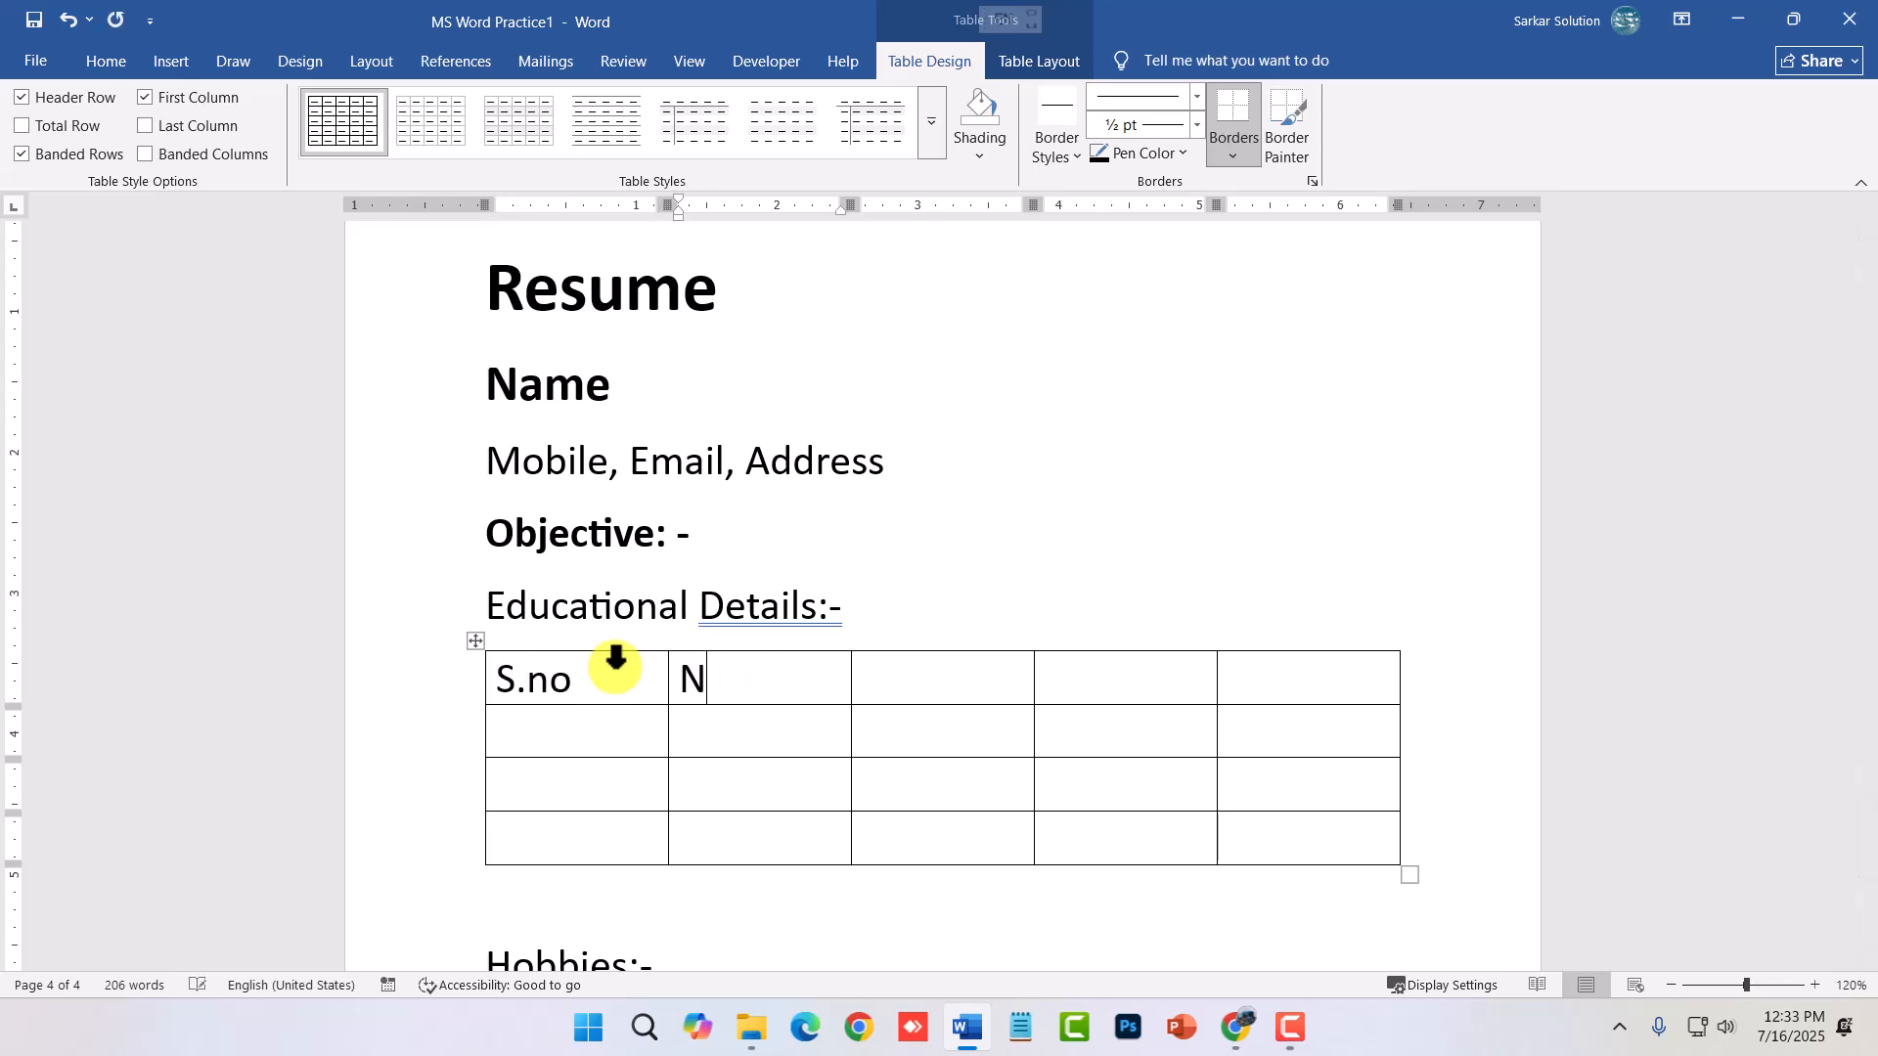
{"action": "type", "text": "B"}
{"action": "key", "text": "BackSpace"}
{"action": "type", "text": "Name"}
{"action": "key", "text": "Tab"}
{"action": "type", "text": "Year"}
{"action": "key", "text": "Tab"}
{"action": "type", "text": "Percent"}
{"action": "key", "text": "Tab"}
{"action": "type", "text": "Board"}
{"action": "key", "text": "Tab"}
- Enter 1 and 10th in the first two cells of the second row, with the "th" as superscript
{"action": "type", "text": "1"}
{"action": "key", "text": "Tab"}
{"action": "type", "text": "10the"}
{"action": "key", "text": "BackSpace"}
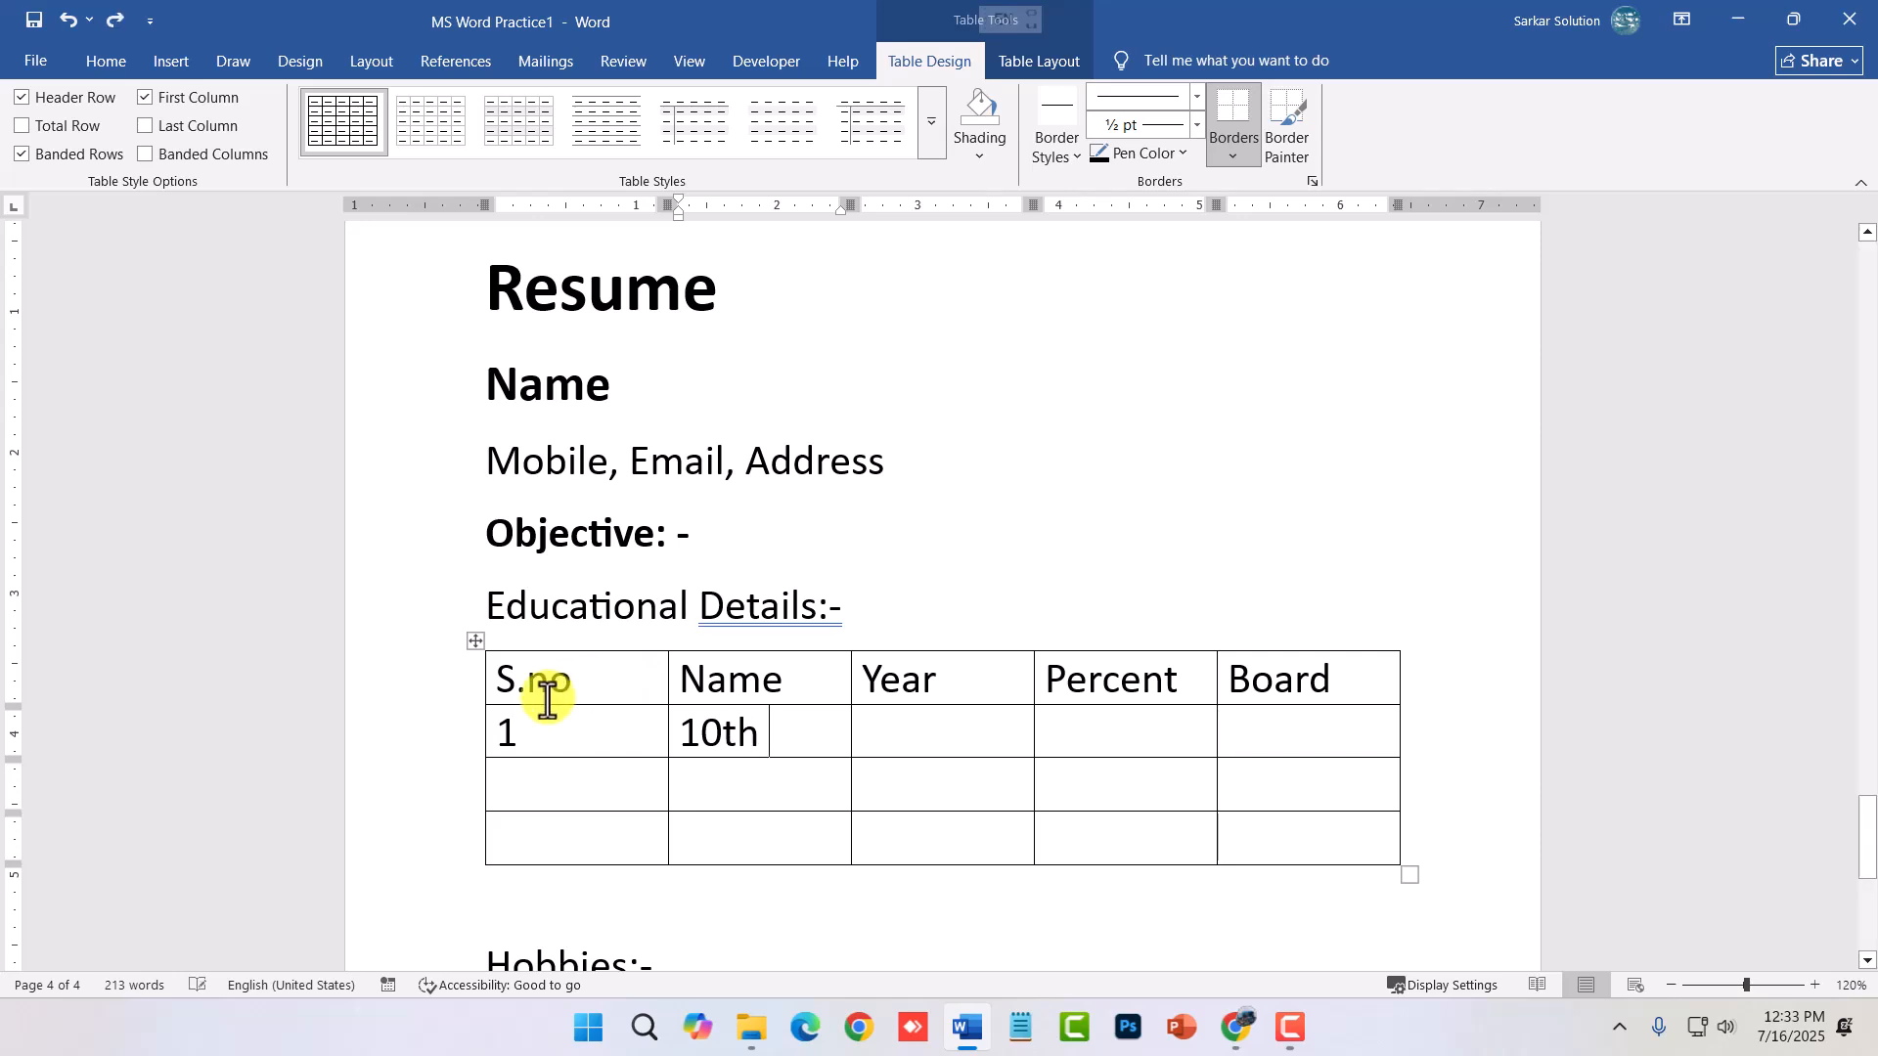
{"action": "key", "text": "ctrl+z"}
{"action": "left_click_drag", "start_coordinate": [781, 732], "coordinate": [730, 733]}
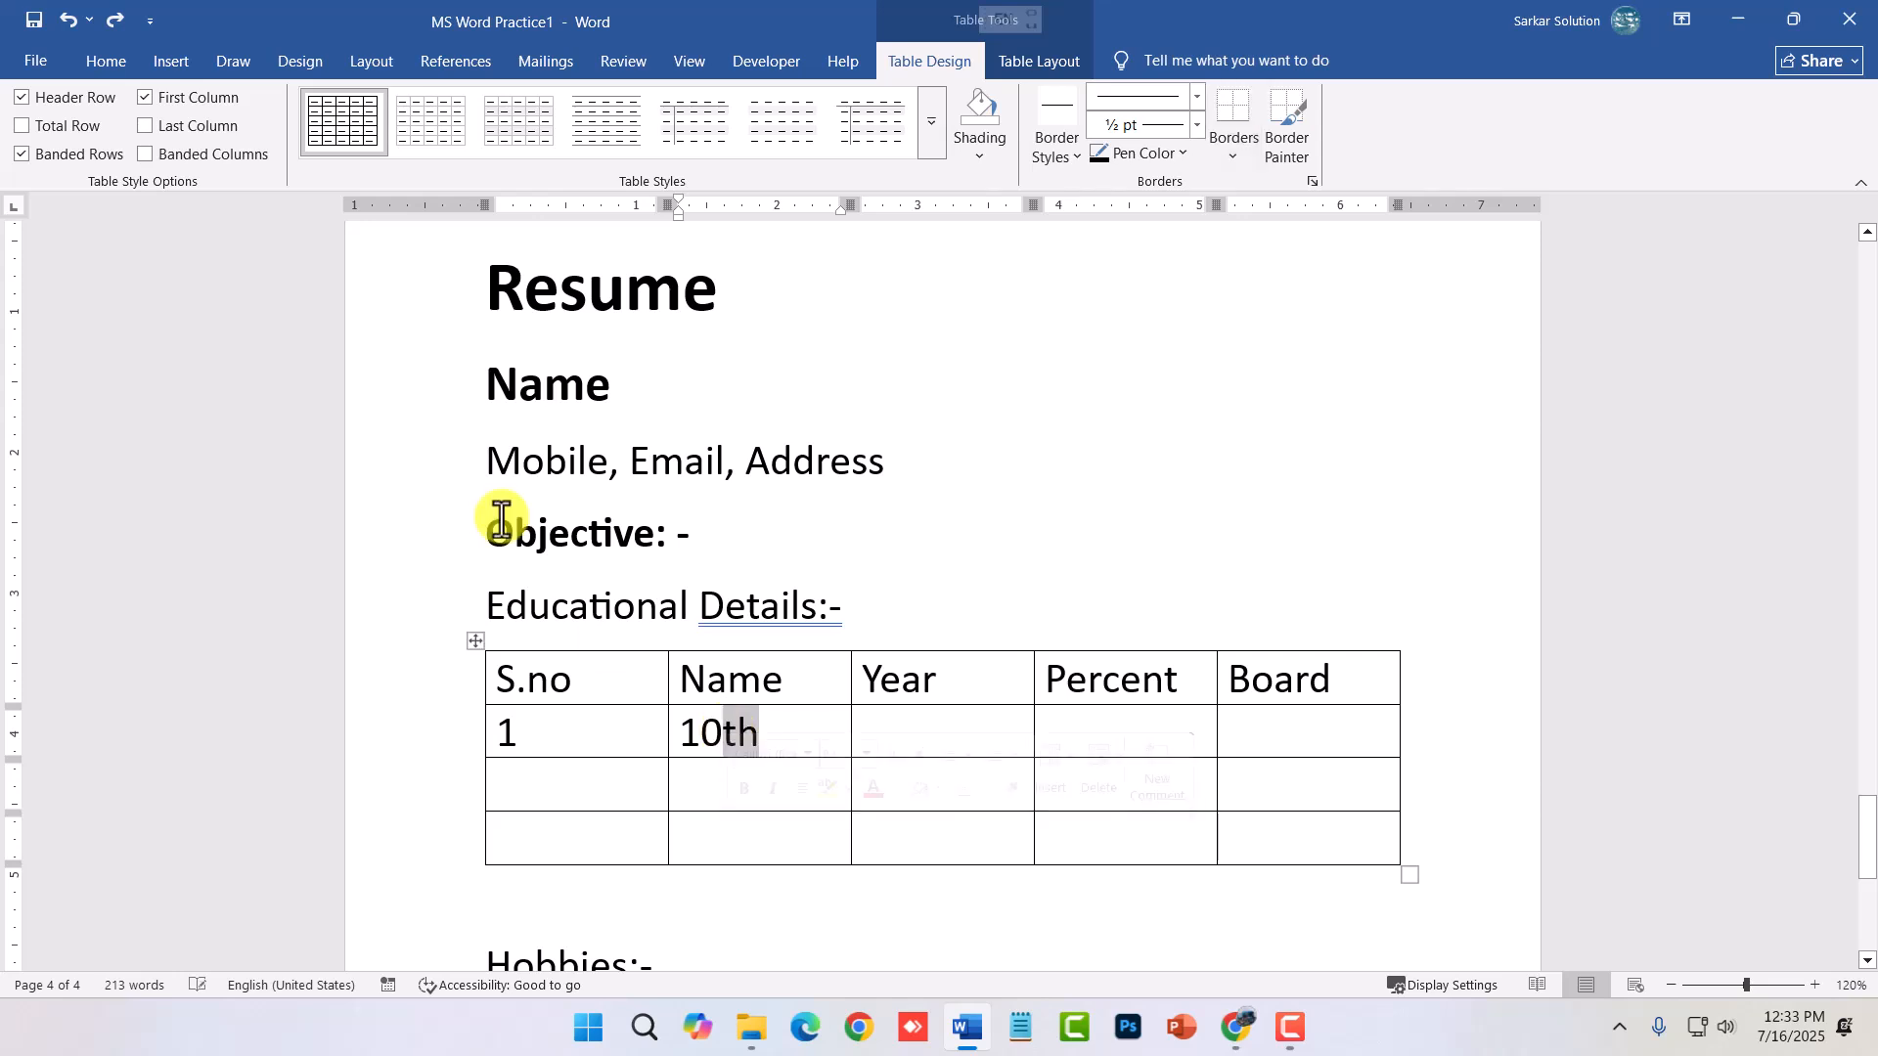
{"action": "left_click", "coordinate": [98, 62]}
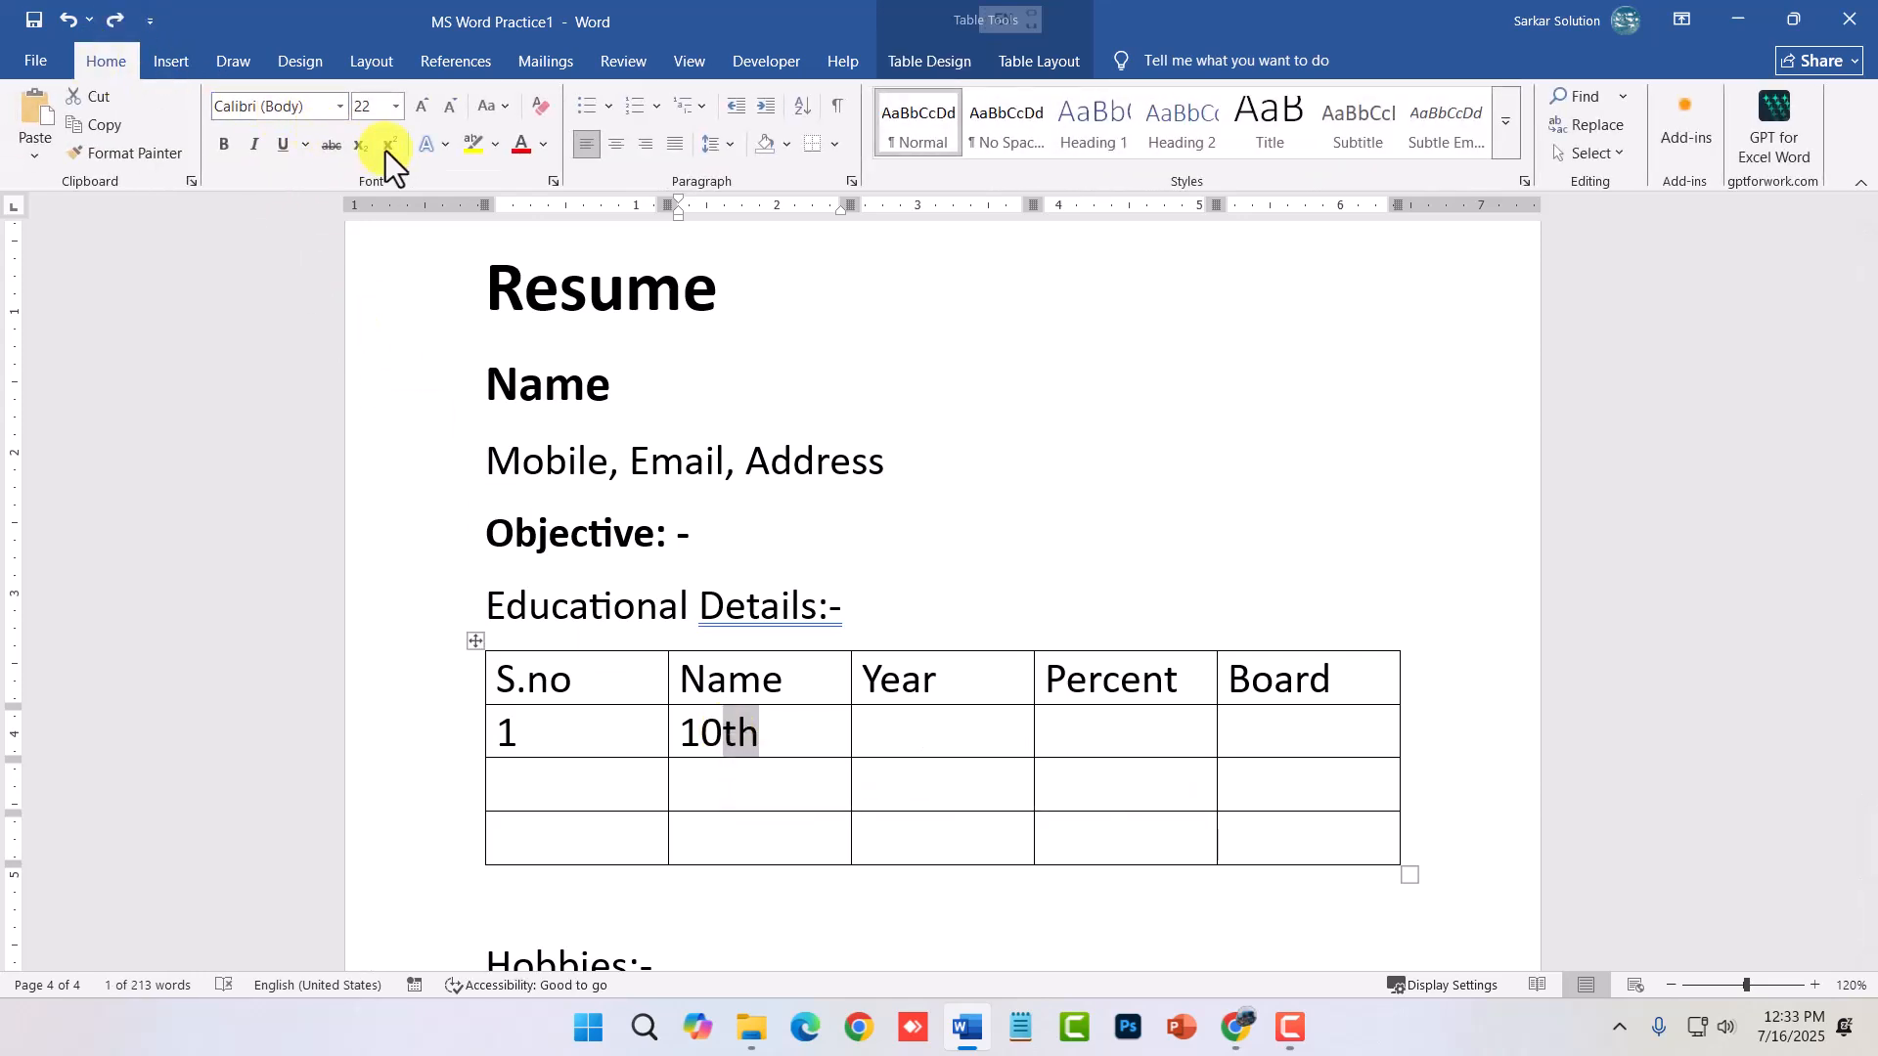
{"action": "left_click", "coordinate": [392, 140]}
{"action": "left_click", "coordinate": [798, 749]}
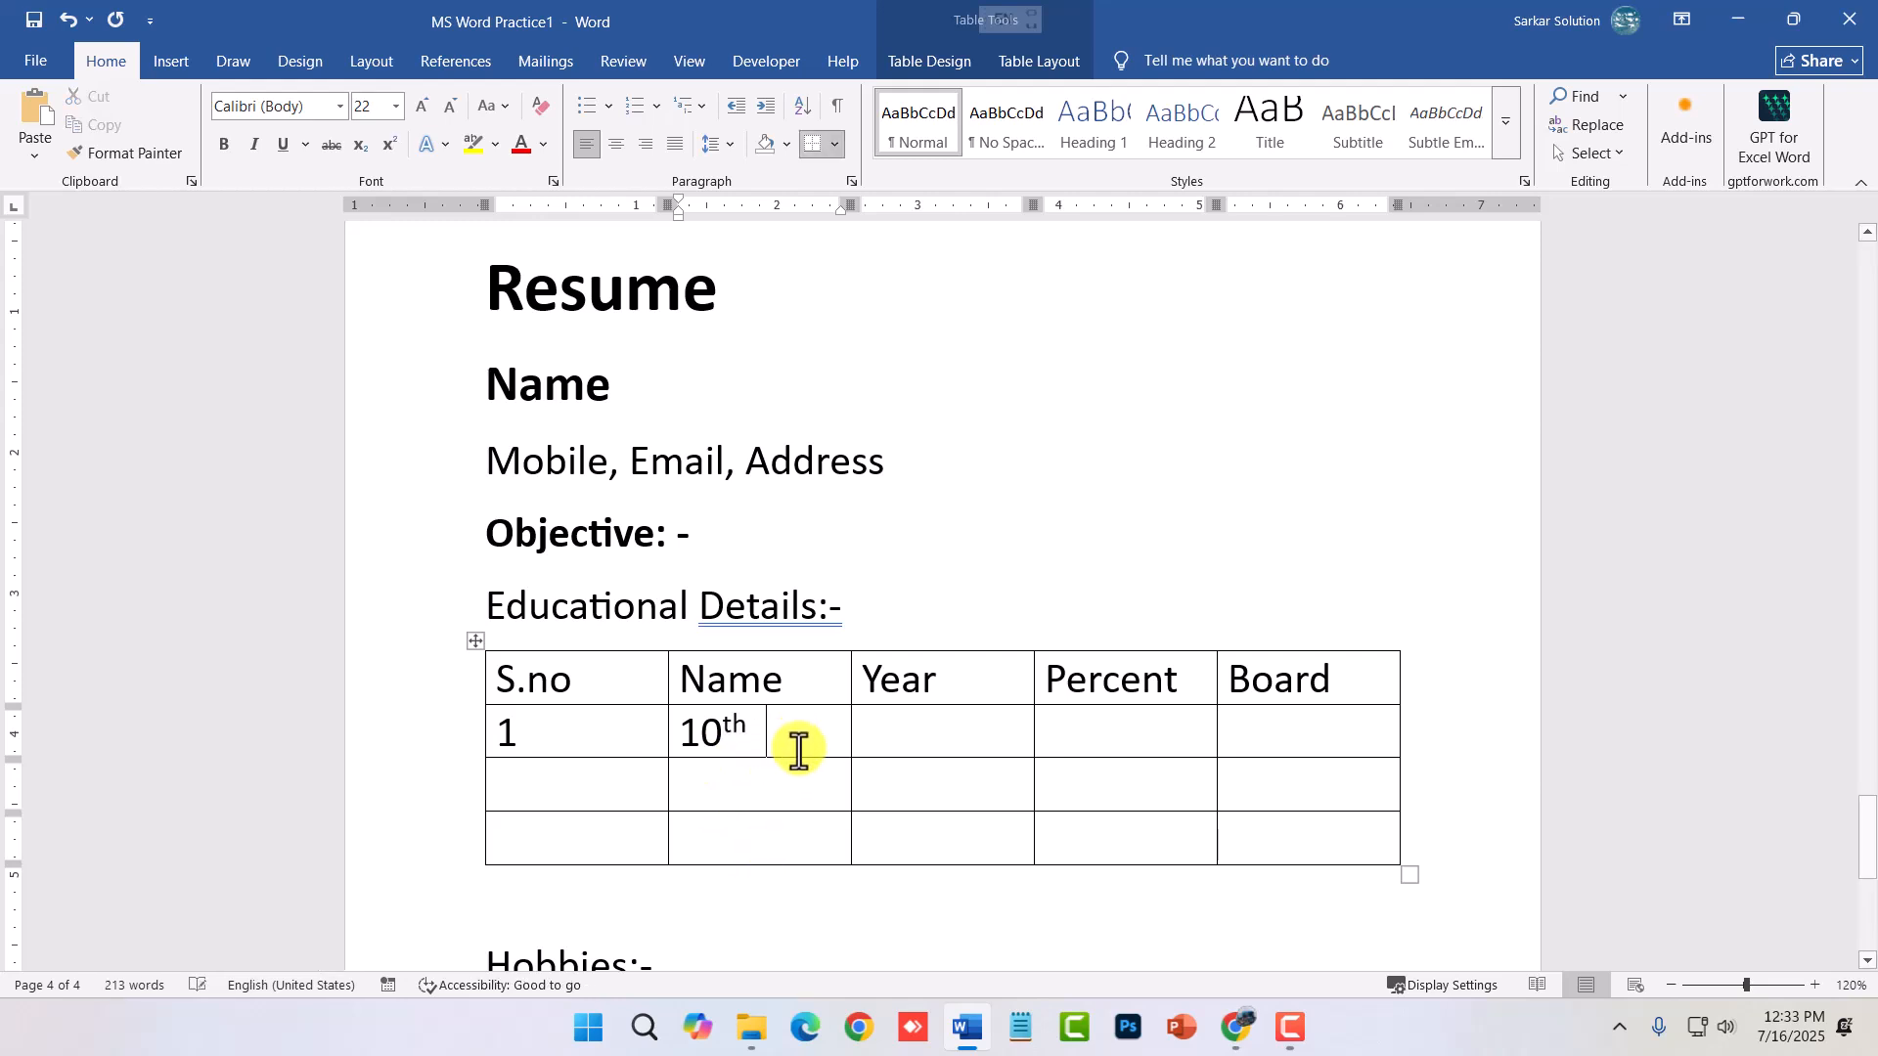
- Complete the 10th row with year 2022, percent 75% and board MP Board
{"action": "key", "text": "Tab"}
{"action": "type", "text": "2"}
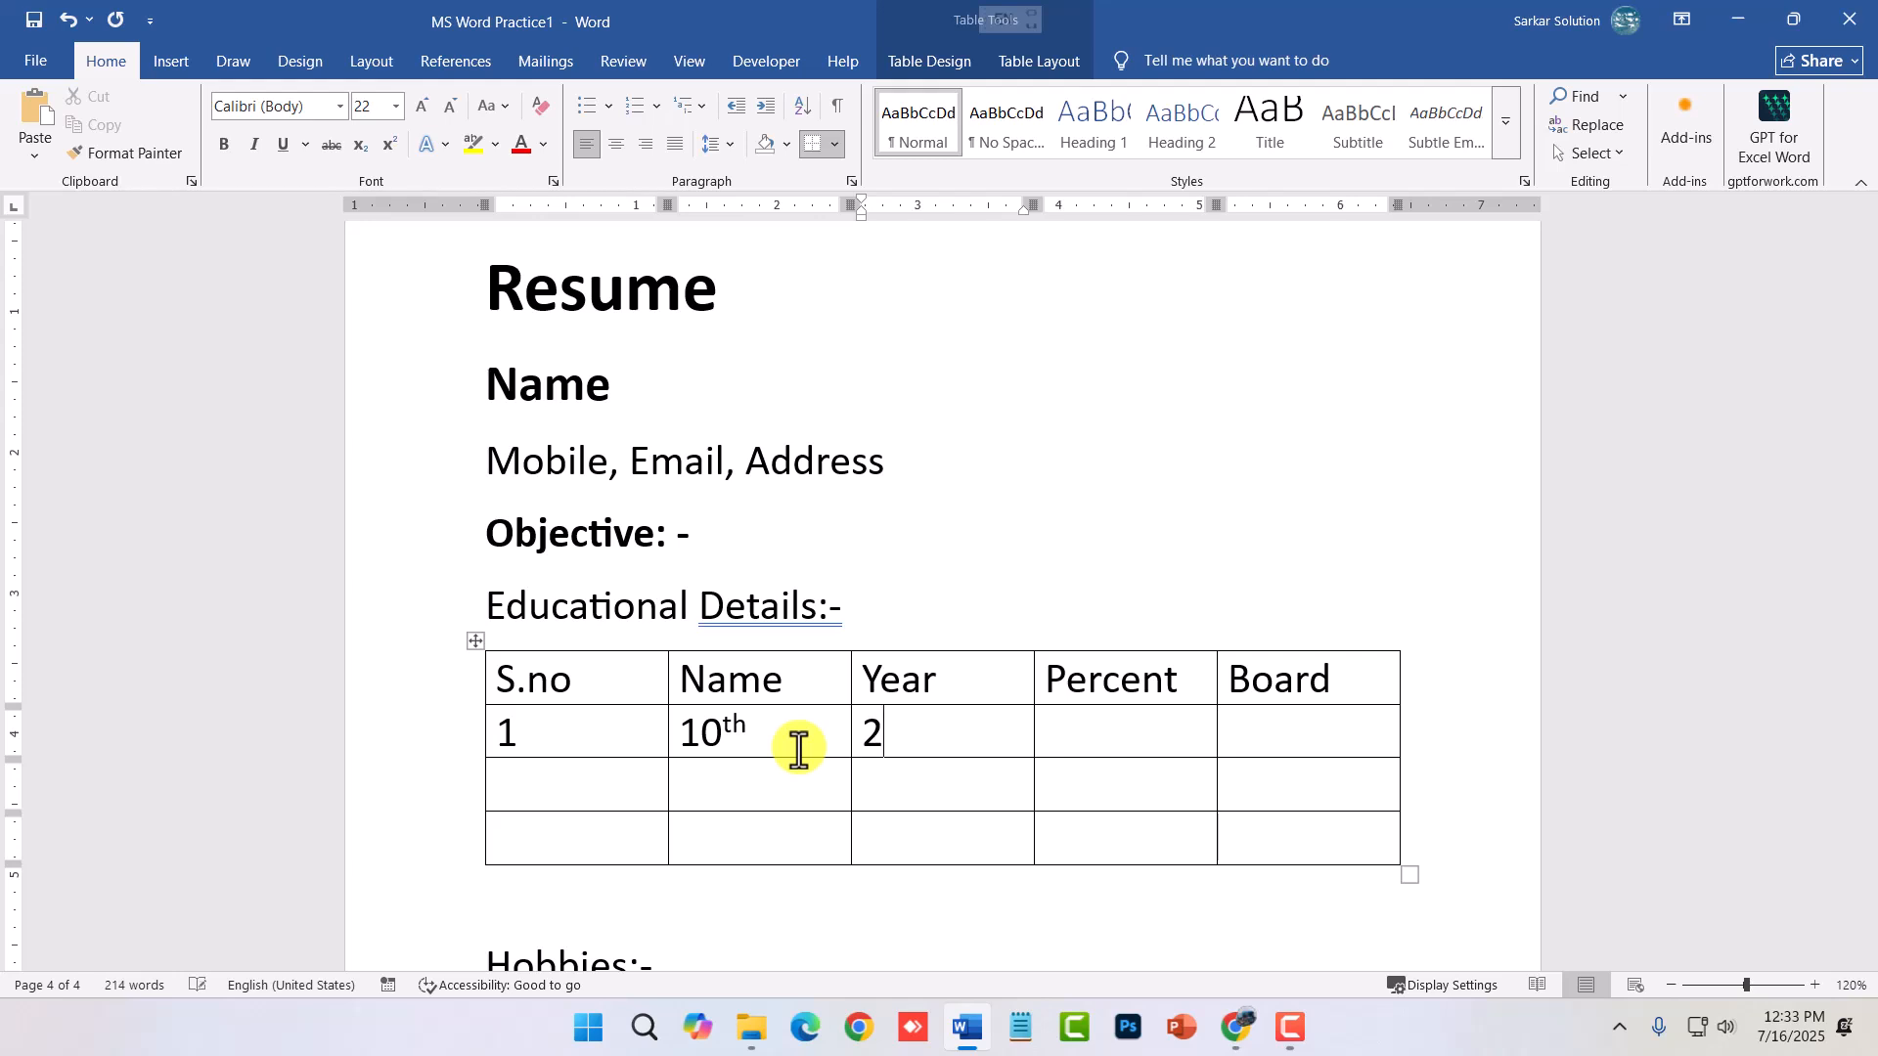
{"action": "type", "text": "022"}
{"action": "key", "text": "Tab"}
{"action": "type", "text": "75"}
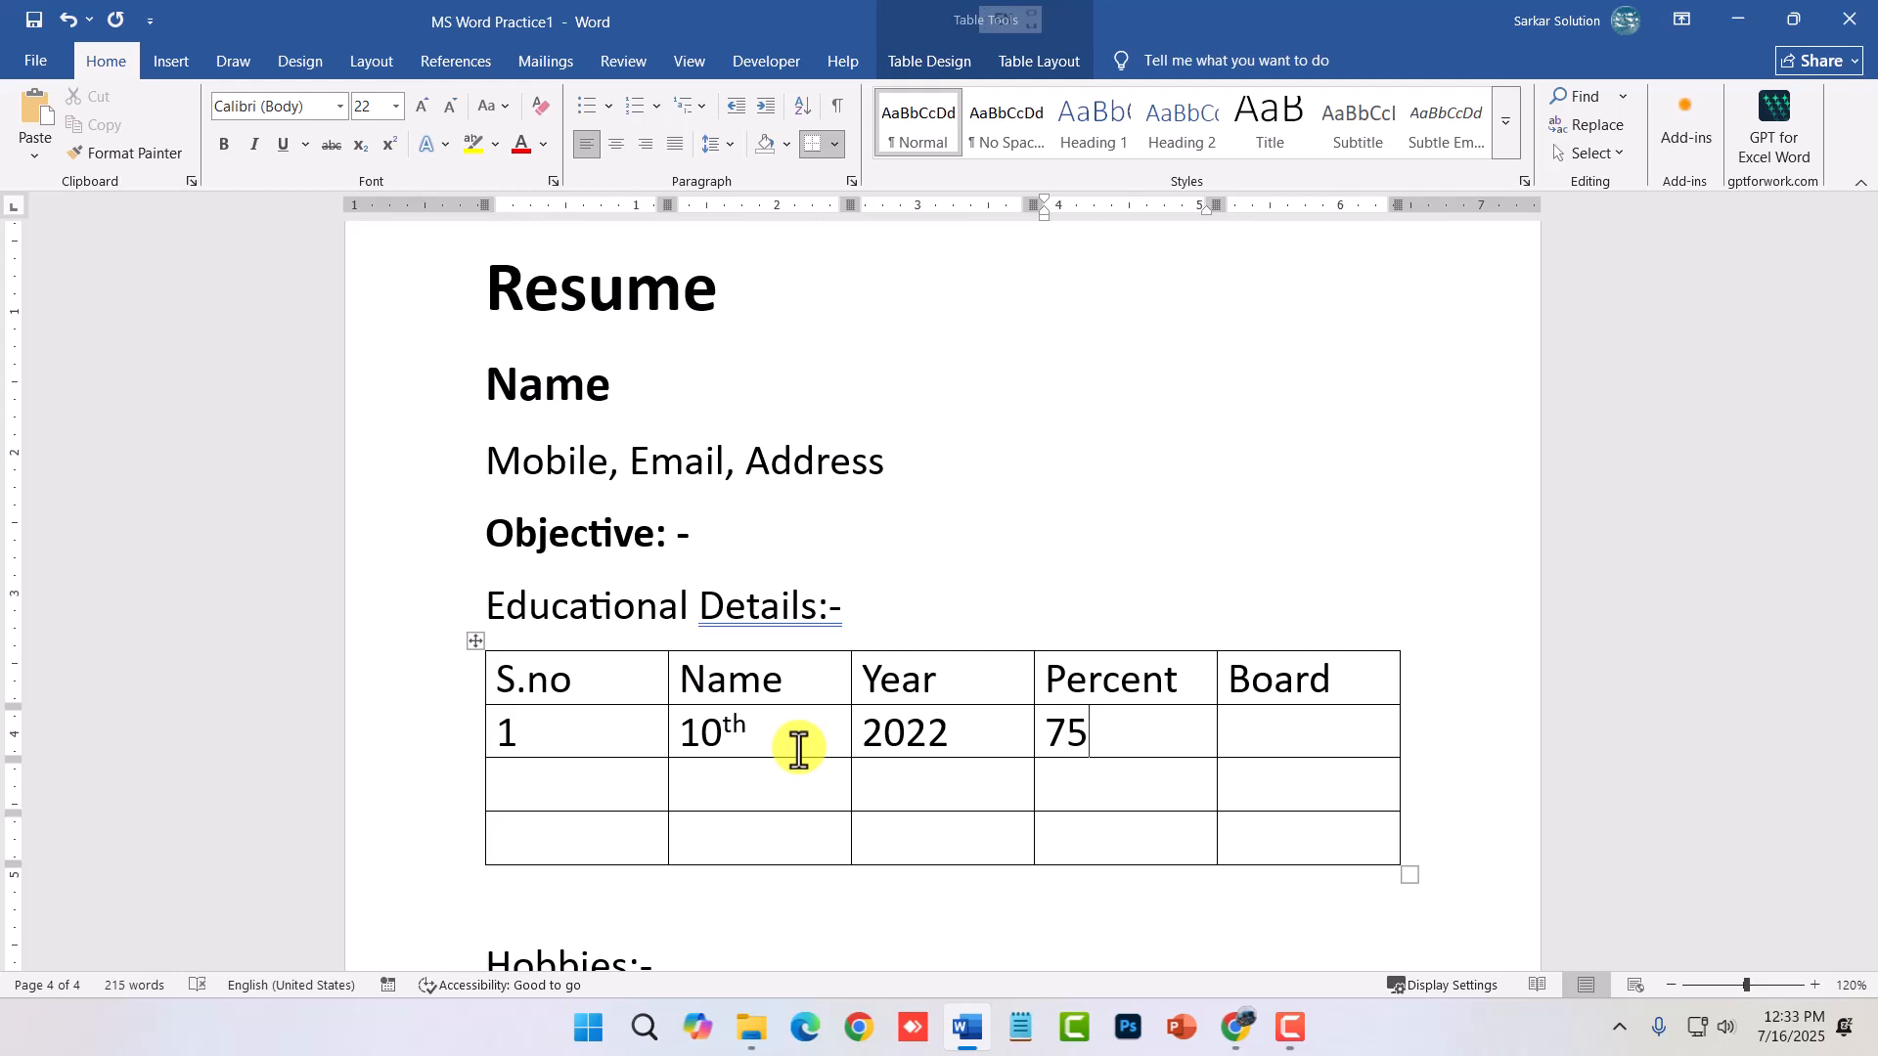
{"action": "type", "text": "%"}
{"action": "key", "text": "Tab"}
{"action": "type", "text": "Mp Boa"}
{"action": "key", "text": "BackSpace"}
{"action": "key", "text": "BackSpace"}
{"action": "key", "text": "BackSpace"}
{"action": "key", "text": "BackSpace"}
{"action": "key", "text": "BackSpace"}
{"action": "type", "text": "P Board"}
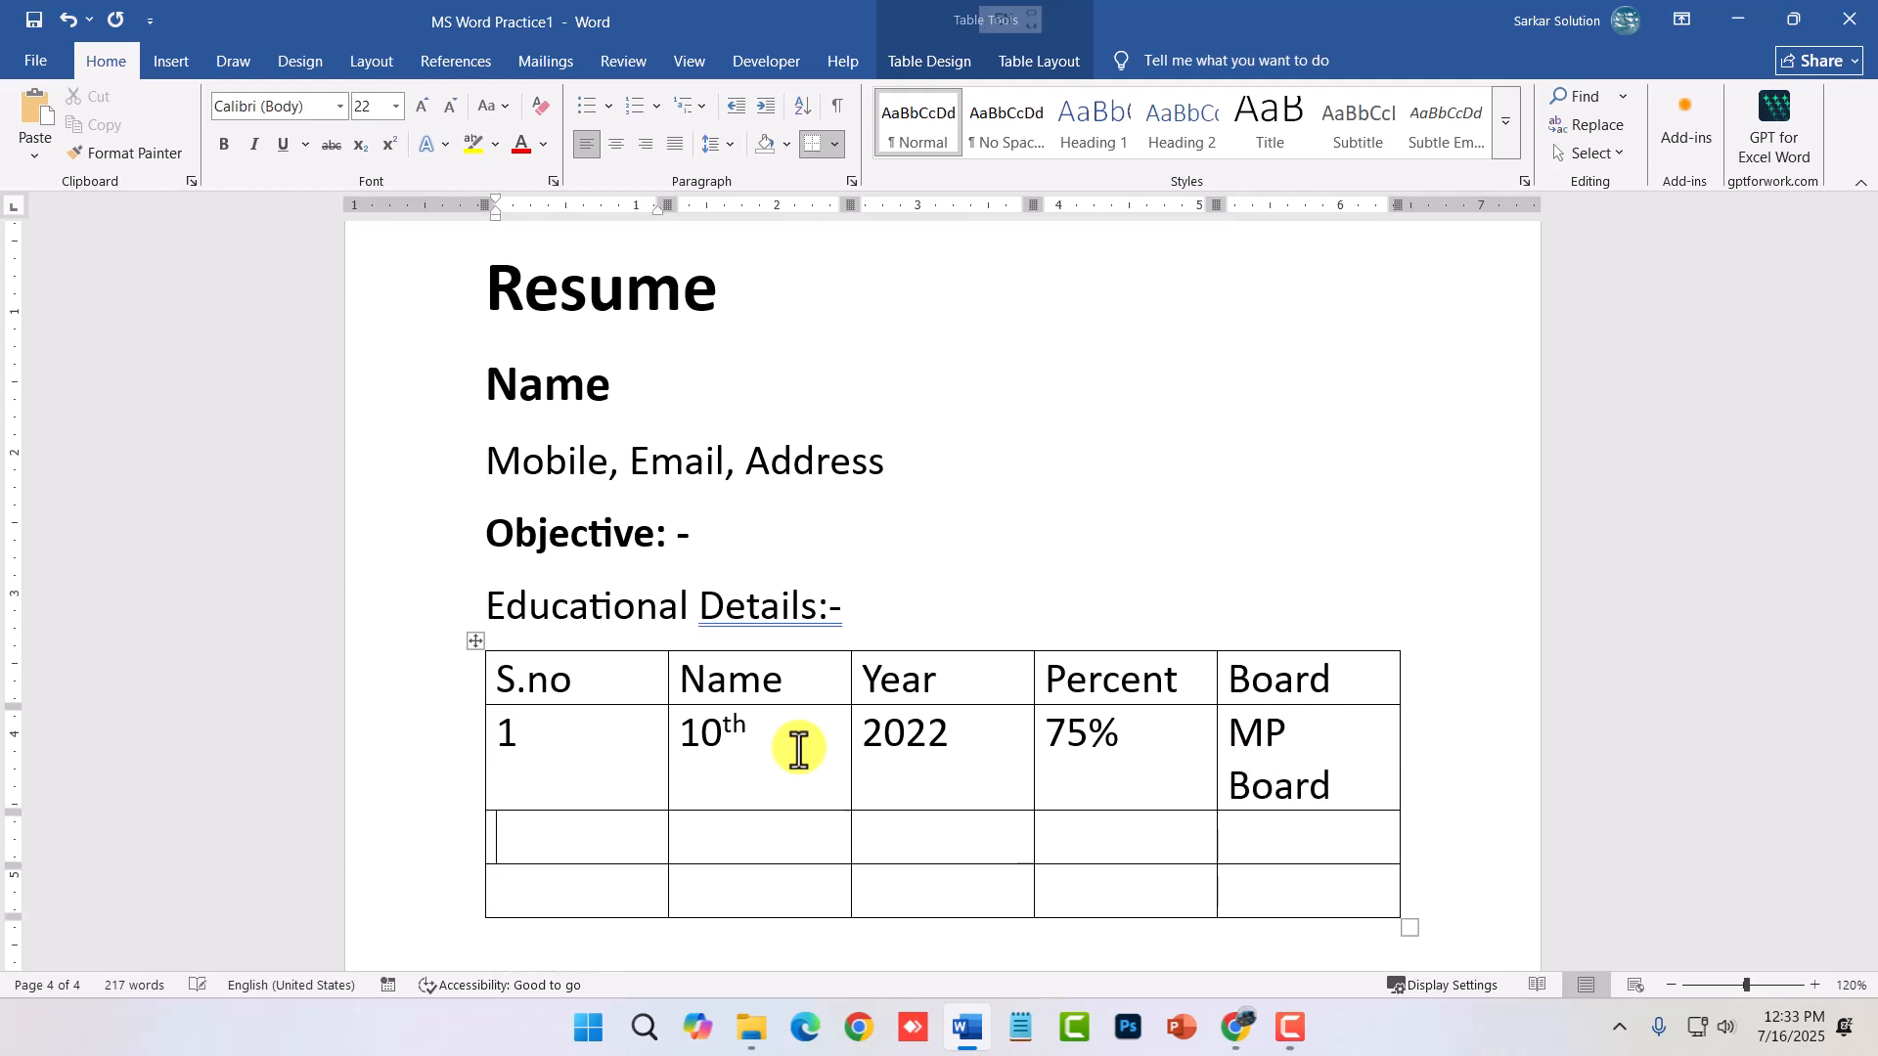
- Fill the next table row with 2, 12th, 2024, 89% and MP Board
{"action": "type", "text": "2"}
{"action": "key", "text": "Tab"}
{"action": "type", "text": "12th"}
{"action": "key", "text": "Tab"}
{"action": "type", "text": "2024"}
{"action": "key", "text": "Tab"}
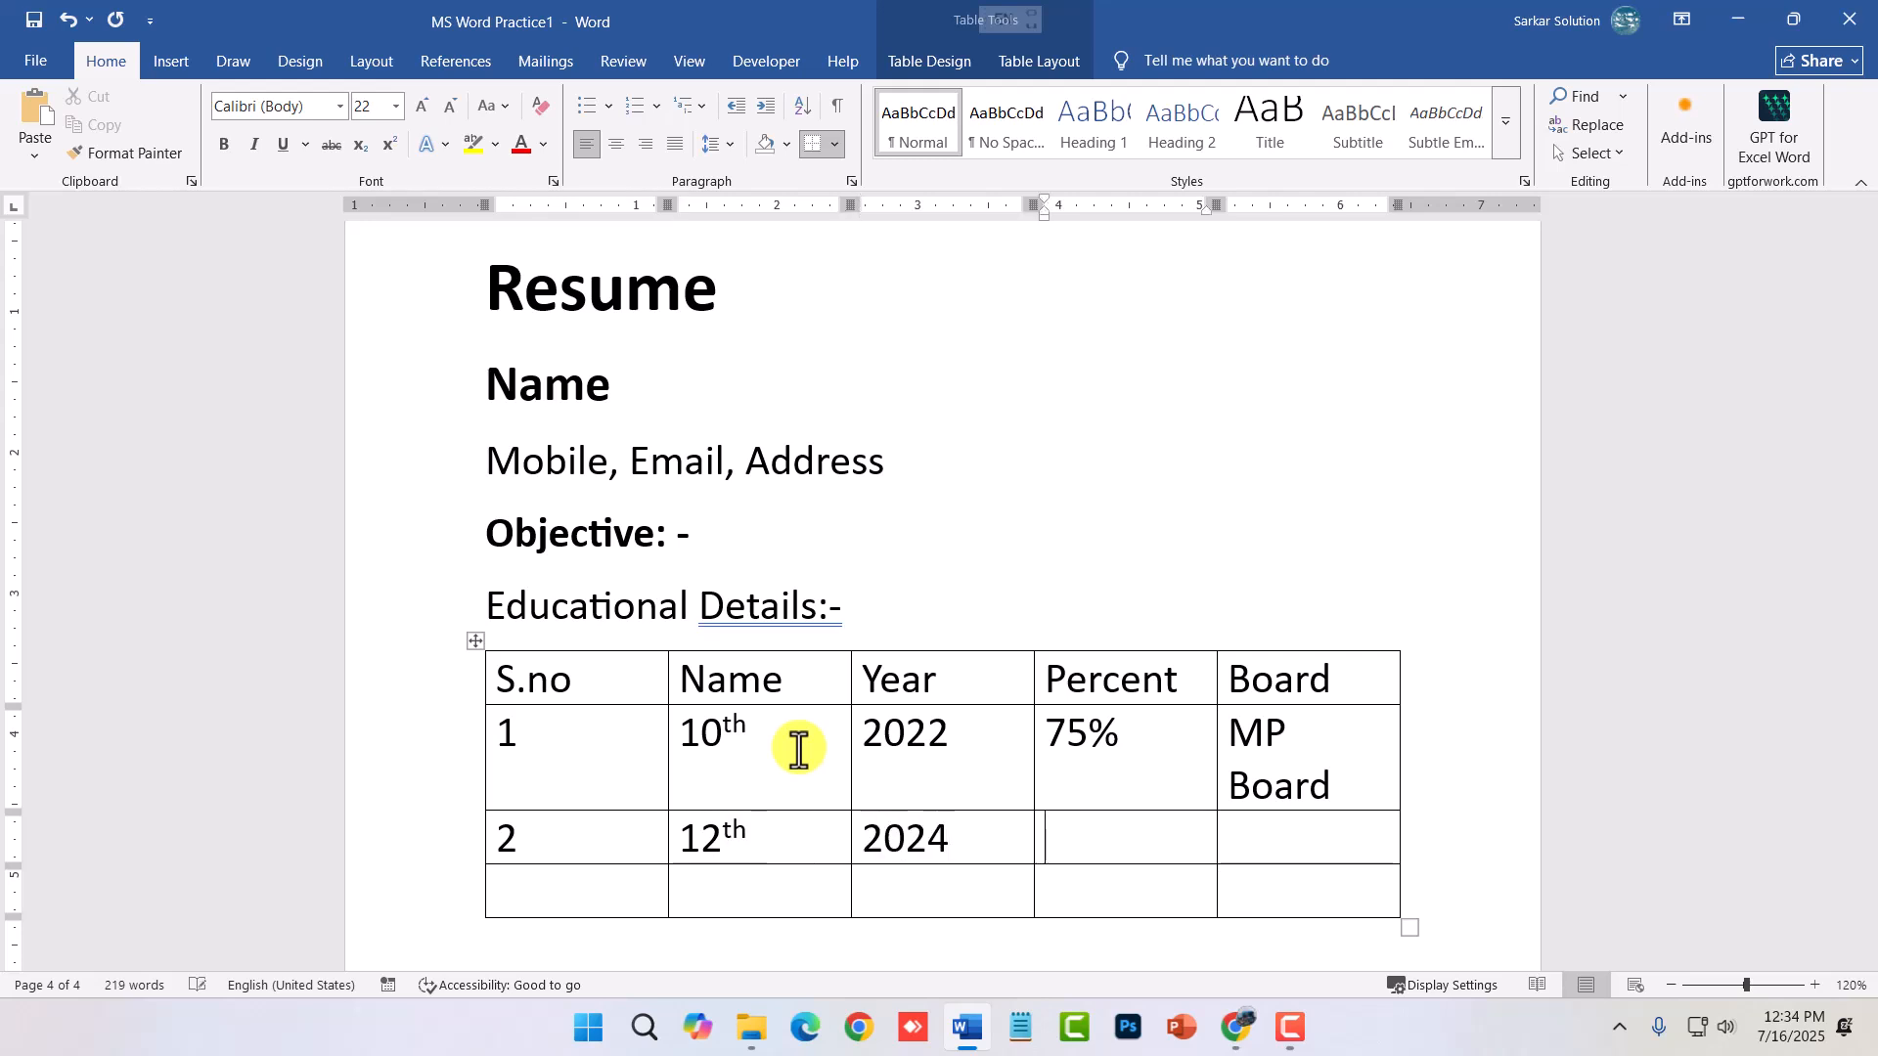
{"action": "type", "text": "89%"}
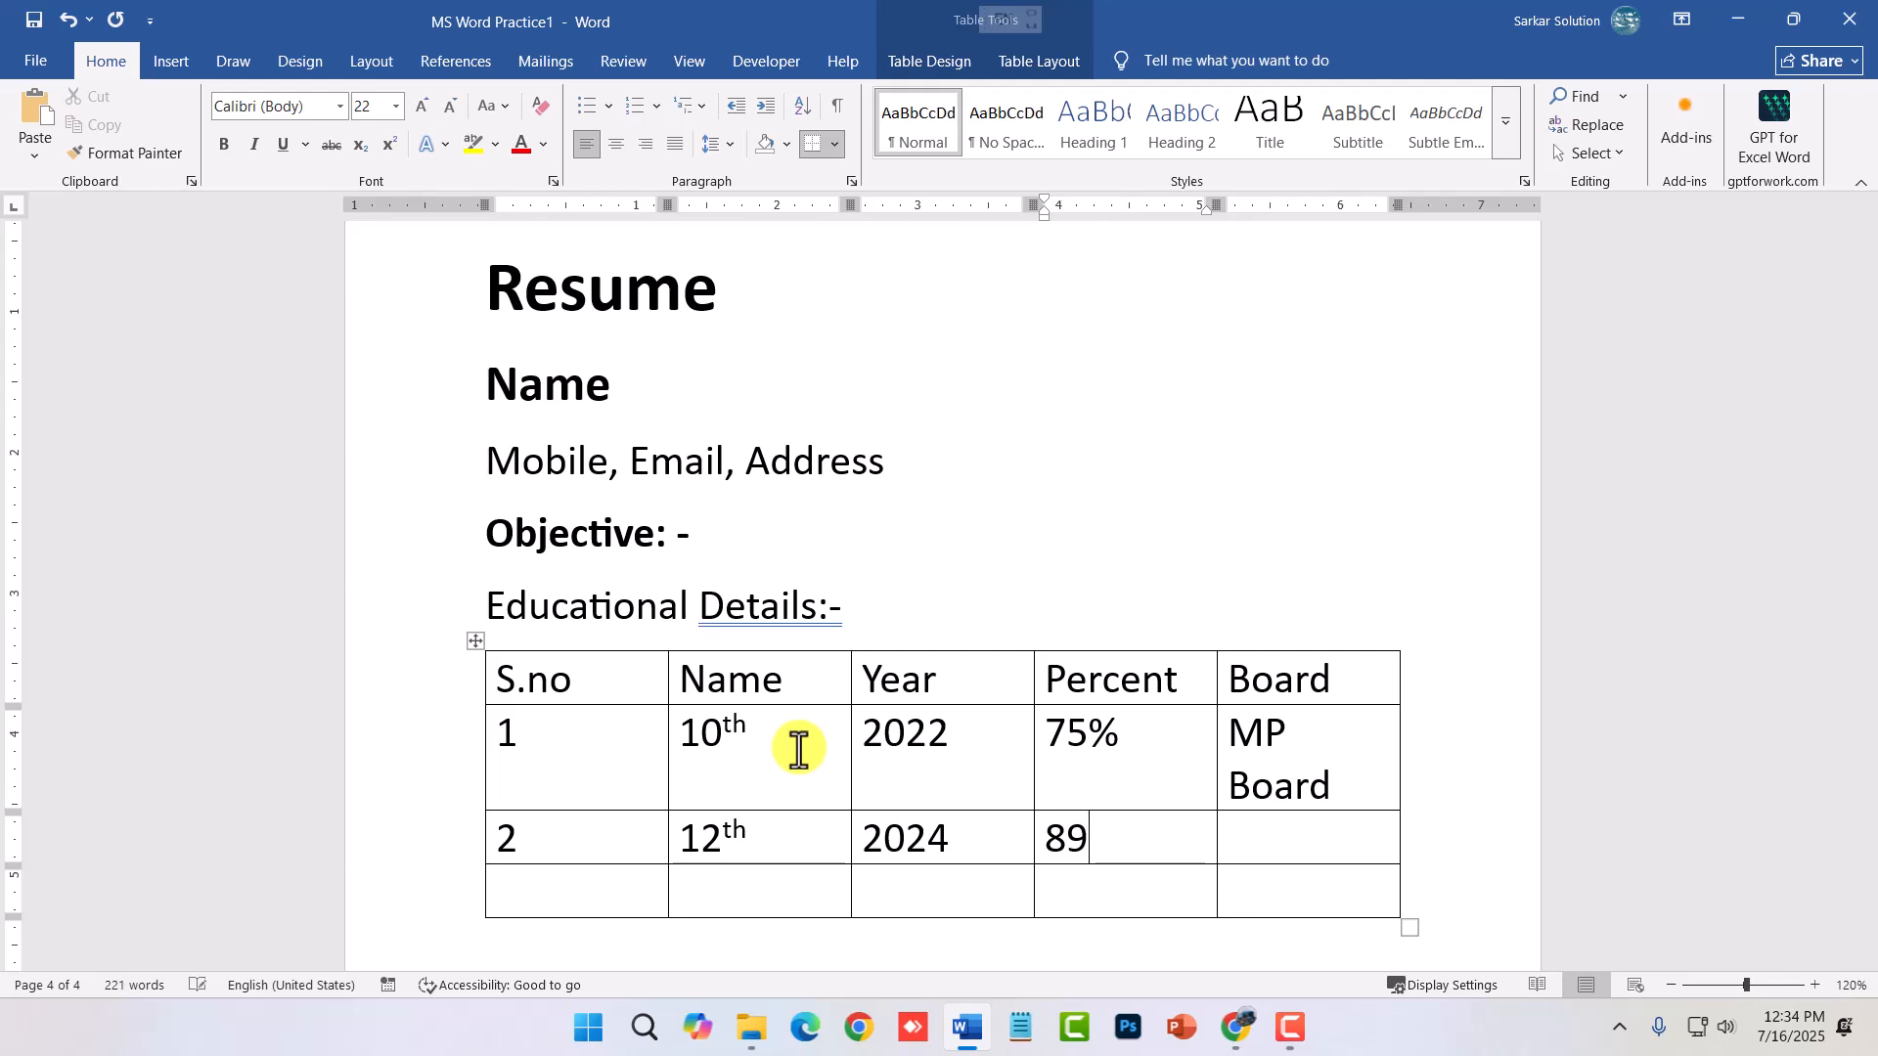
{"action": "key", "text": "Tab"}
{"action": "type", "text": "Mp B"}
{"action": "key", "text": "BackSpace"}
{"action": "key", "text": "BackSpace"}
{"action": "key", "text": "BackSpace"}
{"action": "type", "text": "P Board"}
{"action": "key", "text": "Tab"}
- Enter serial number 3 and the name DCA in the last table row
{"action": "type", "text": "3"}
{"action": "scroll", "coordinate": [767, 826], "scroll_direction": "up", "scroll_amount": 1}
{"action": "scroll", "coordinate": [759, 834], "scroll_direction": "down", "scroll_amount": 2}
{"action": "key", "text": "Tab"}
{"action": "type", "text": "DCA"}
{"action": "key", "text": "Tab"}
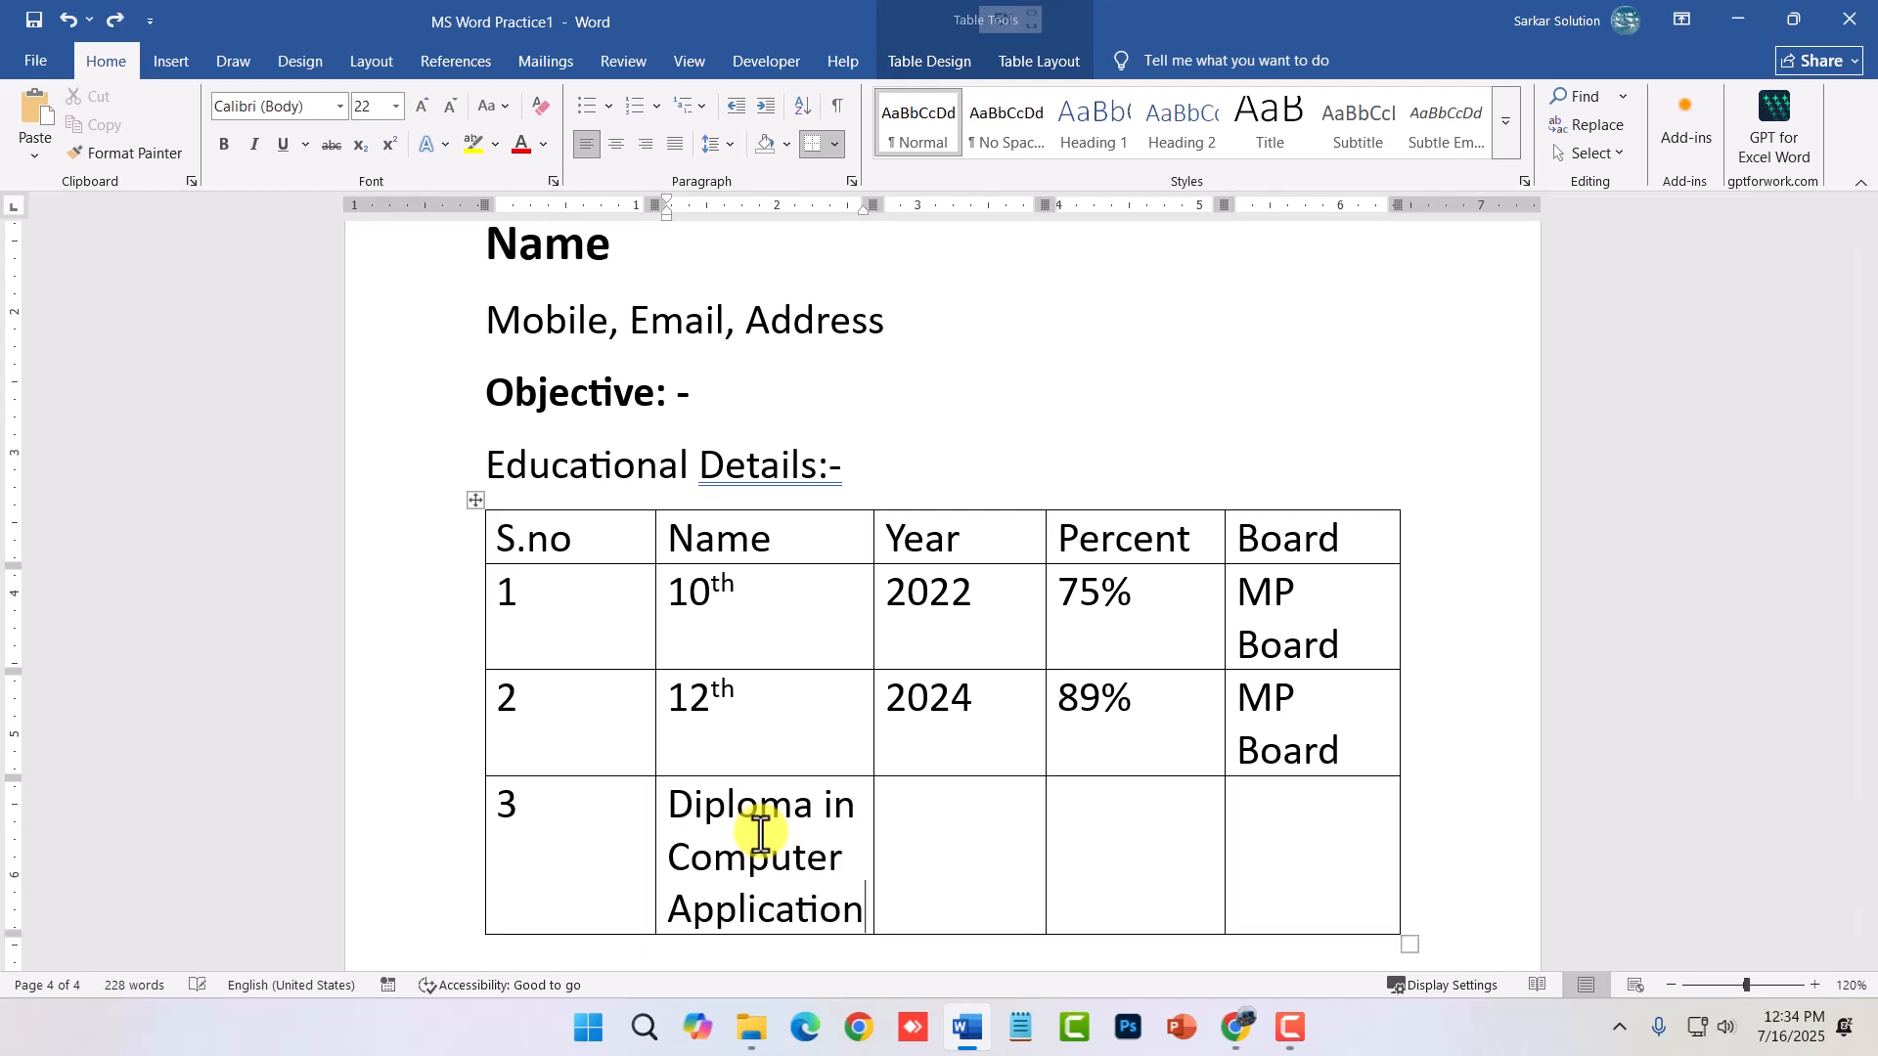
- Undo the automatic expansion of DCA to its full form and move on to the row's Year cell
{"action": "key", "text": "ctrl+z"}
{"action": "key", "text": "ctrl+y"}
{"action": "key", "text": "ctrl+z"}
{"action": "key", "text": "ctrl+y"}
{"action": "key", "text": "ctrl+z"}
{"action": "key", "text": "Tab"}
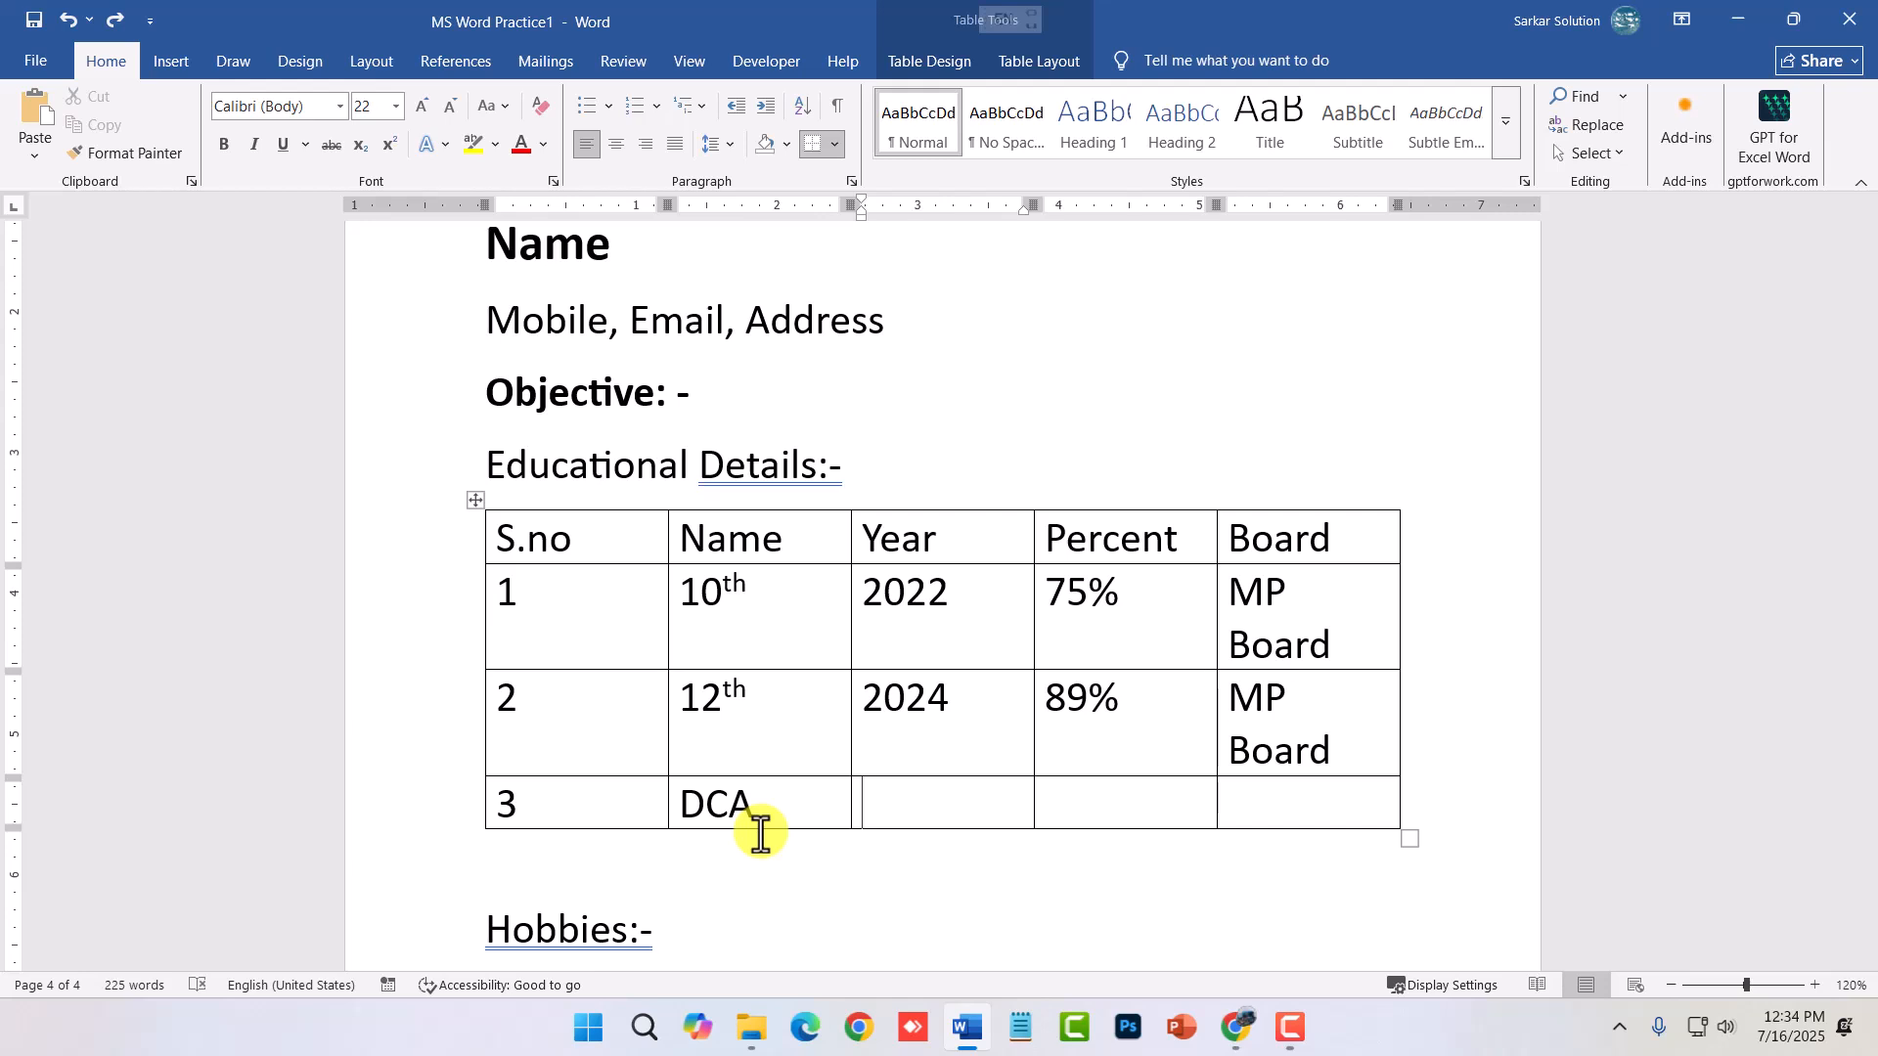
- Complete the DCA row with year 2025, percent 95% and board MCU Bhopal
{"action": "type", "text": "2025"}
{"action": "key", "text": "Tab"}
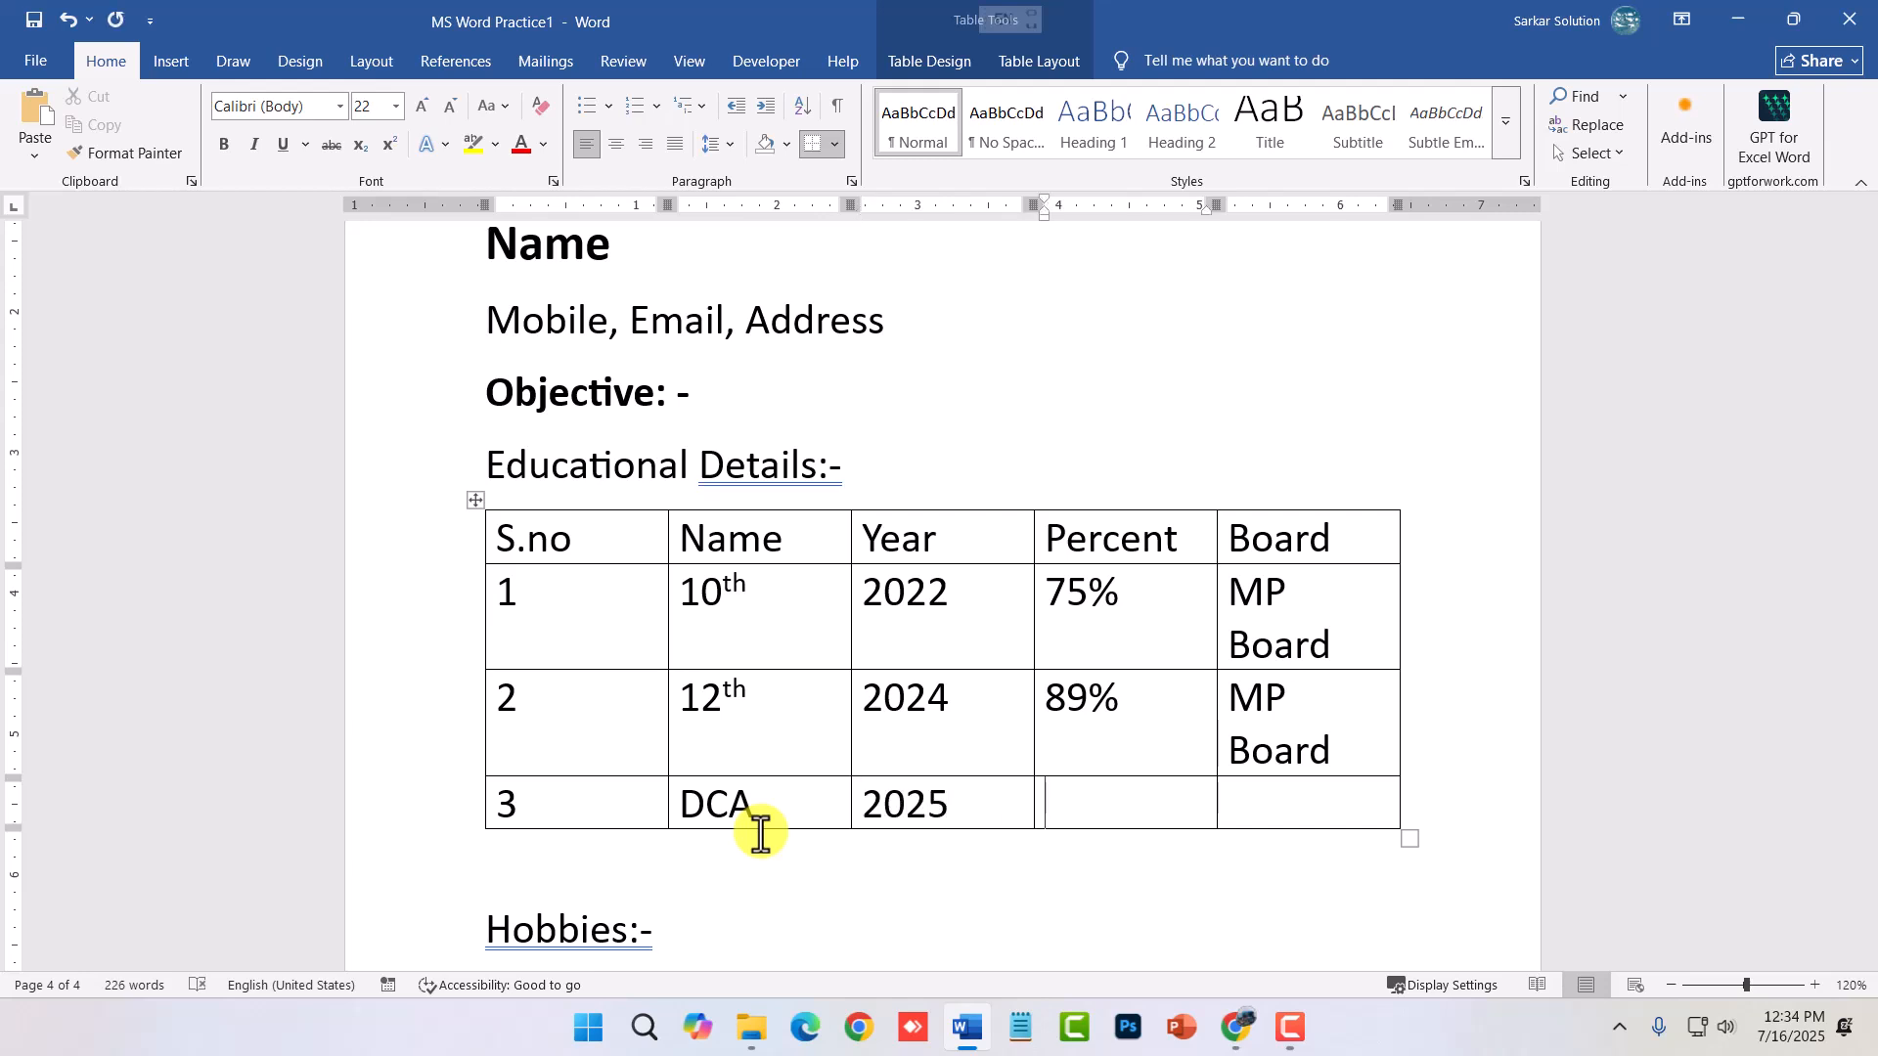
{"action": "type", "text": "95%"}
{"action": "key", "text": "Tab"}
{"action": "type", "text": "MCU Bhopal"}
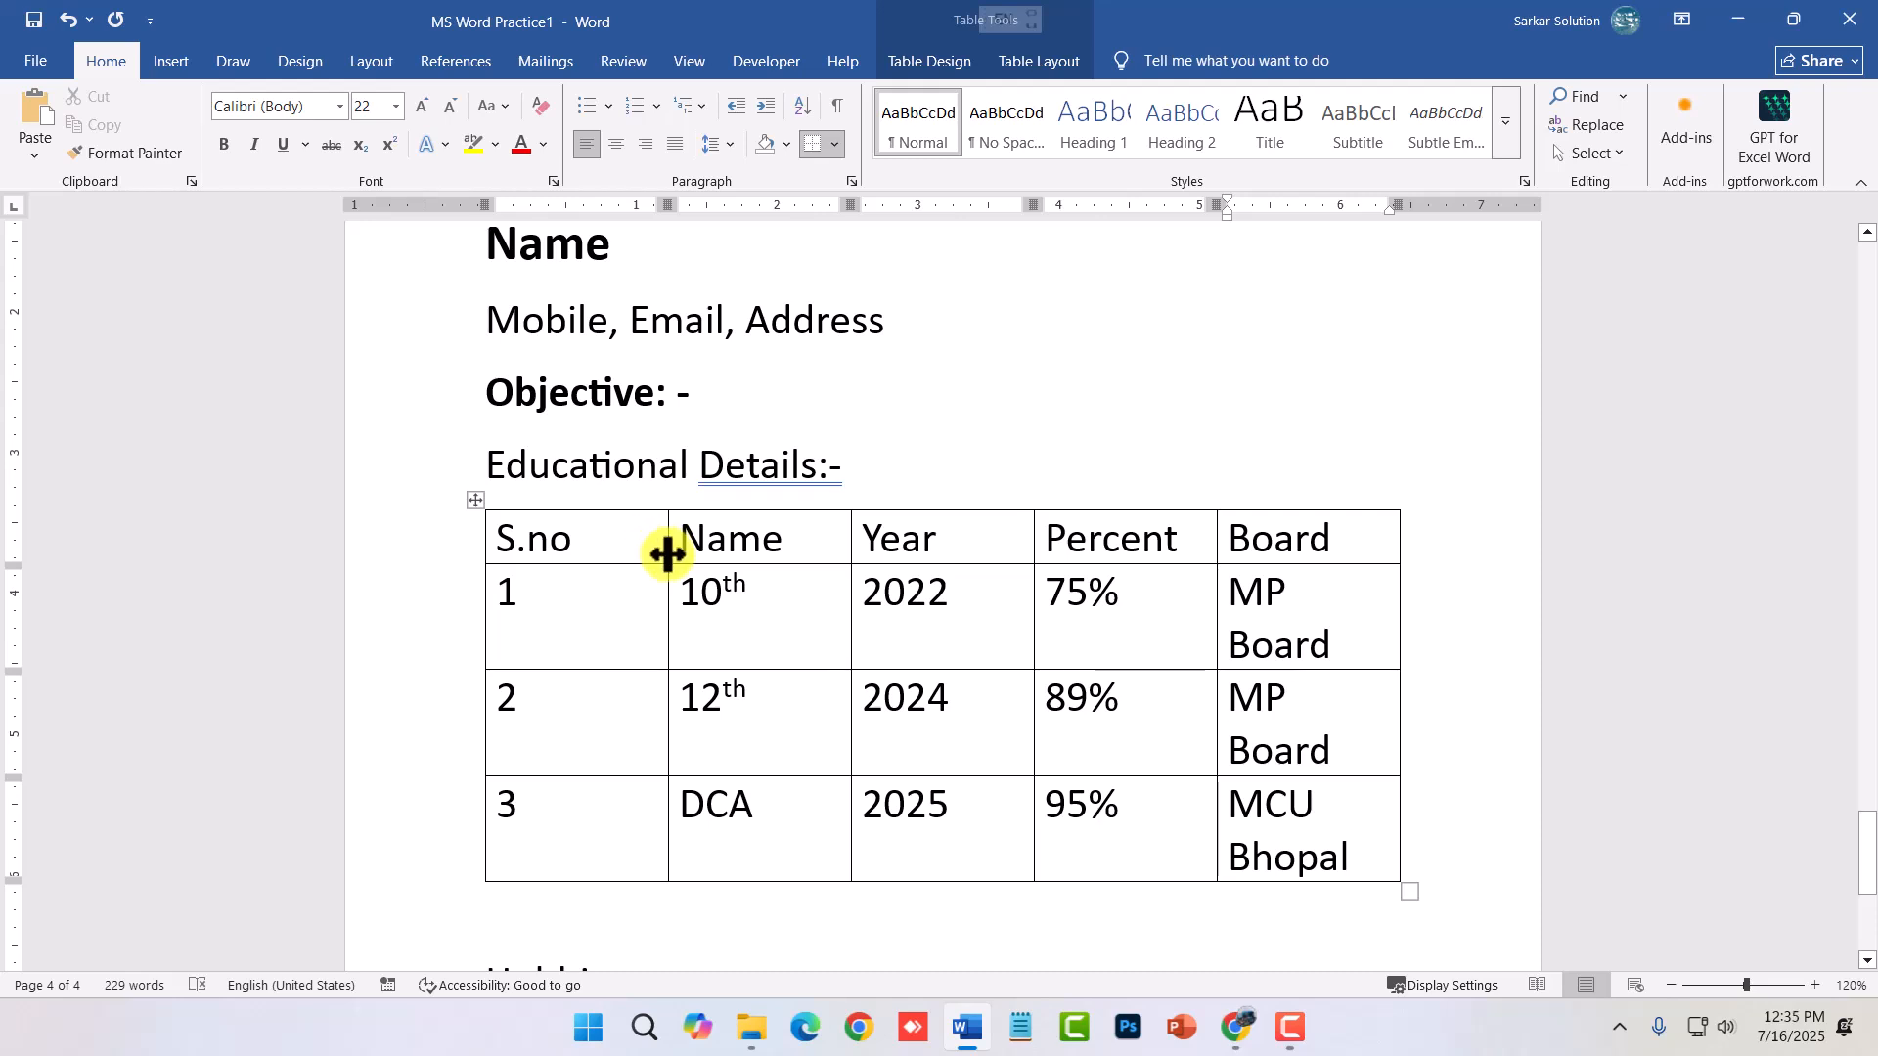
- Narrow the S.no column of the educational details table to fit its header text
{"action": "left_click_drag", "start_coordinate": [668, 554], "coordinate": [589, 577]}
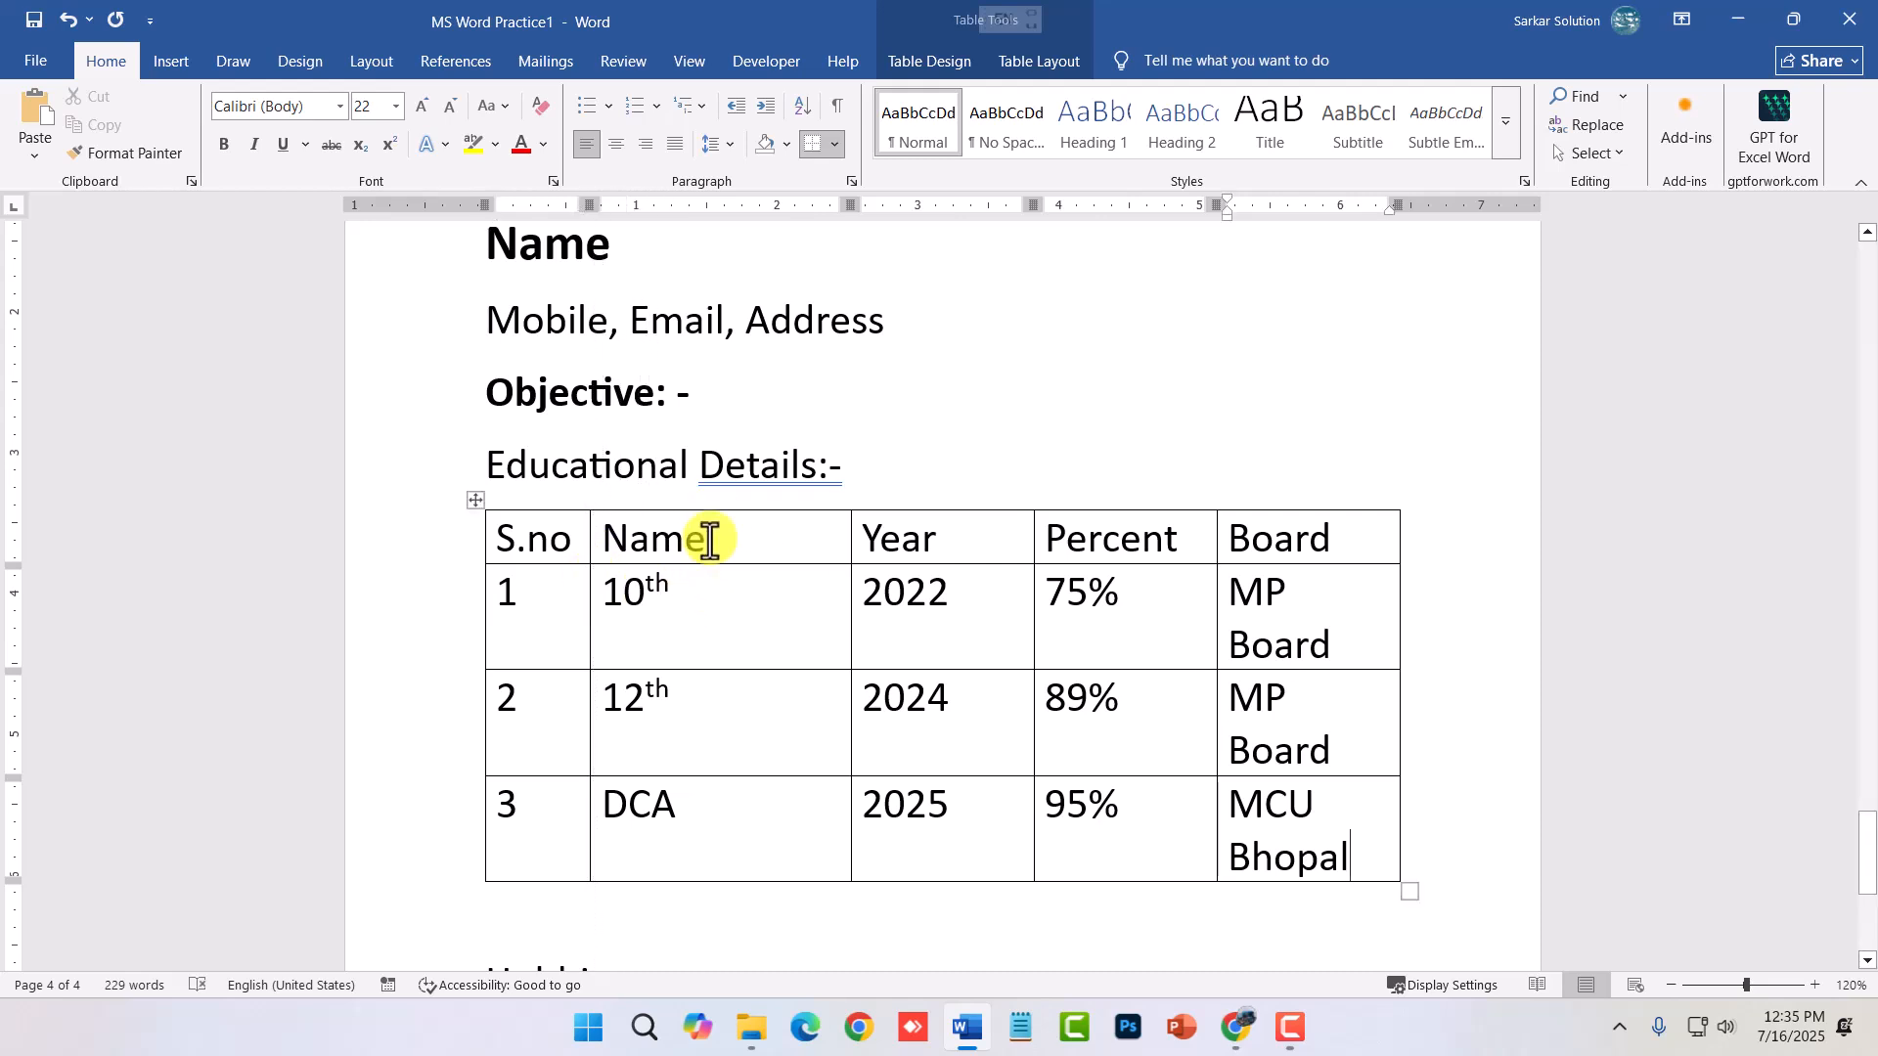
{"action": "left_click", "coordinate": [847, 652]}
{"action": "left_click_drag", "start_coordinate": [847, 651], "coordinate": [724, 671]}
{"action": "key", "text": "ctrl+z"}
- Narrow the Name, Year and Percent columns to widen the Board column so its entries fit on one line
{"action": "left_click_drag", "start_coordinate": [849, 541], "coordinate": [739, 561]}
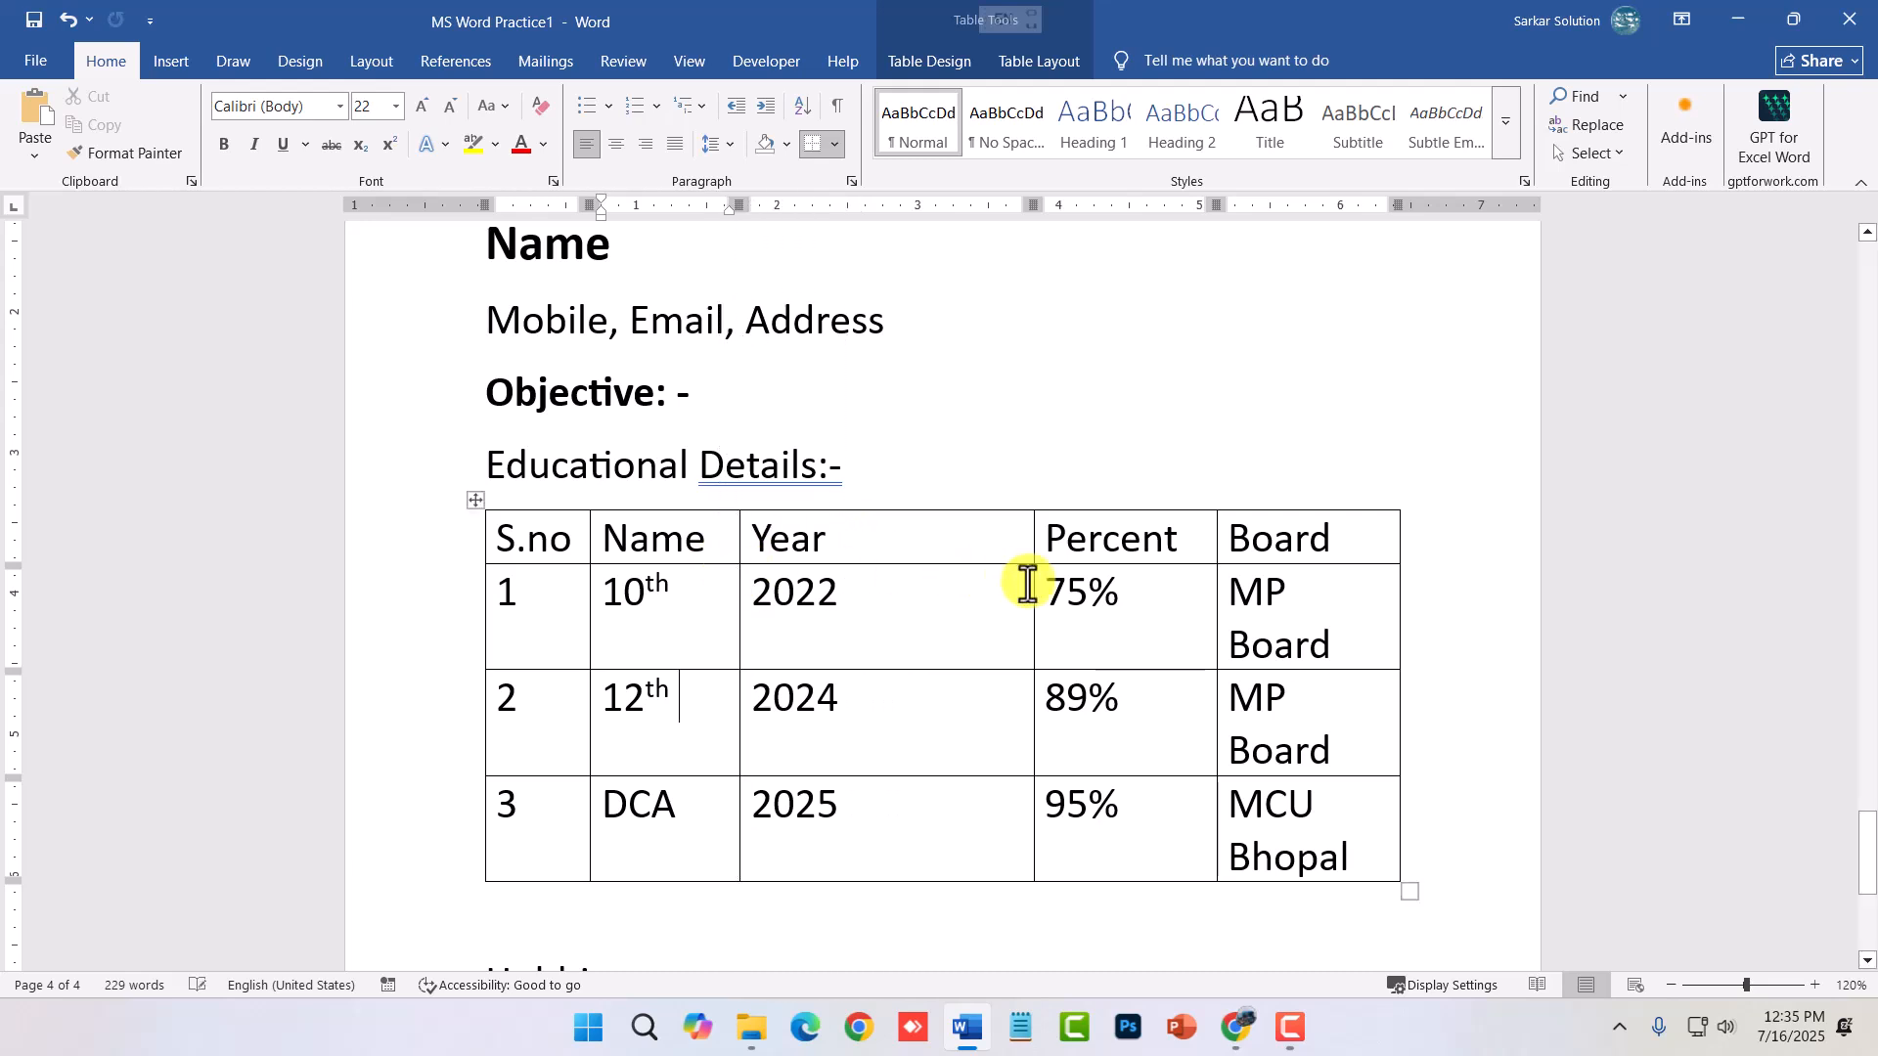
{"action": "left_click_drag", "start_coordinate": [1032, 539], "coordinate": [890, 556]}
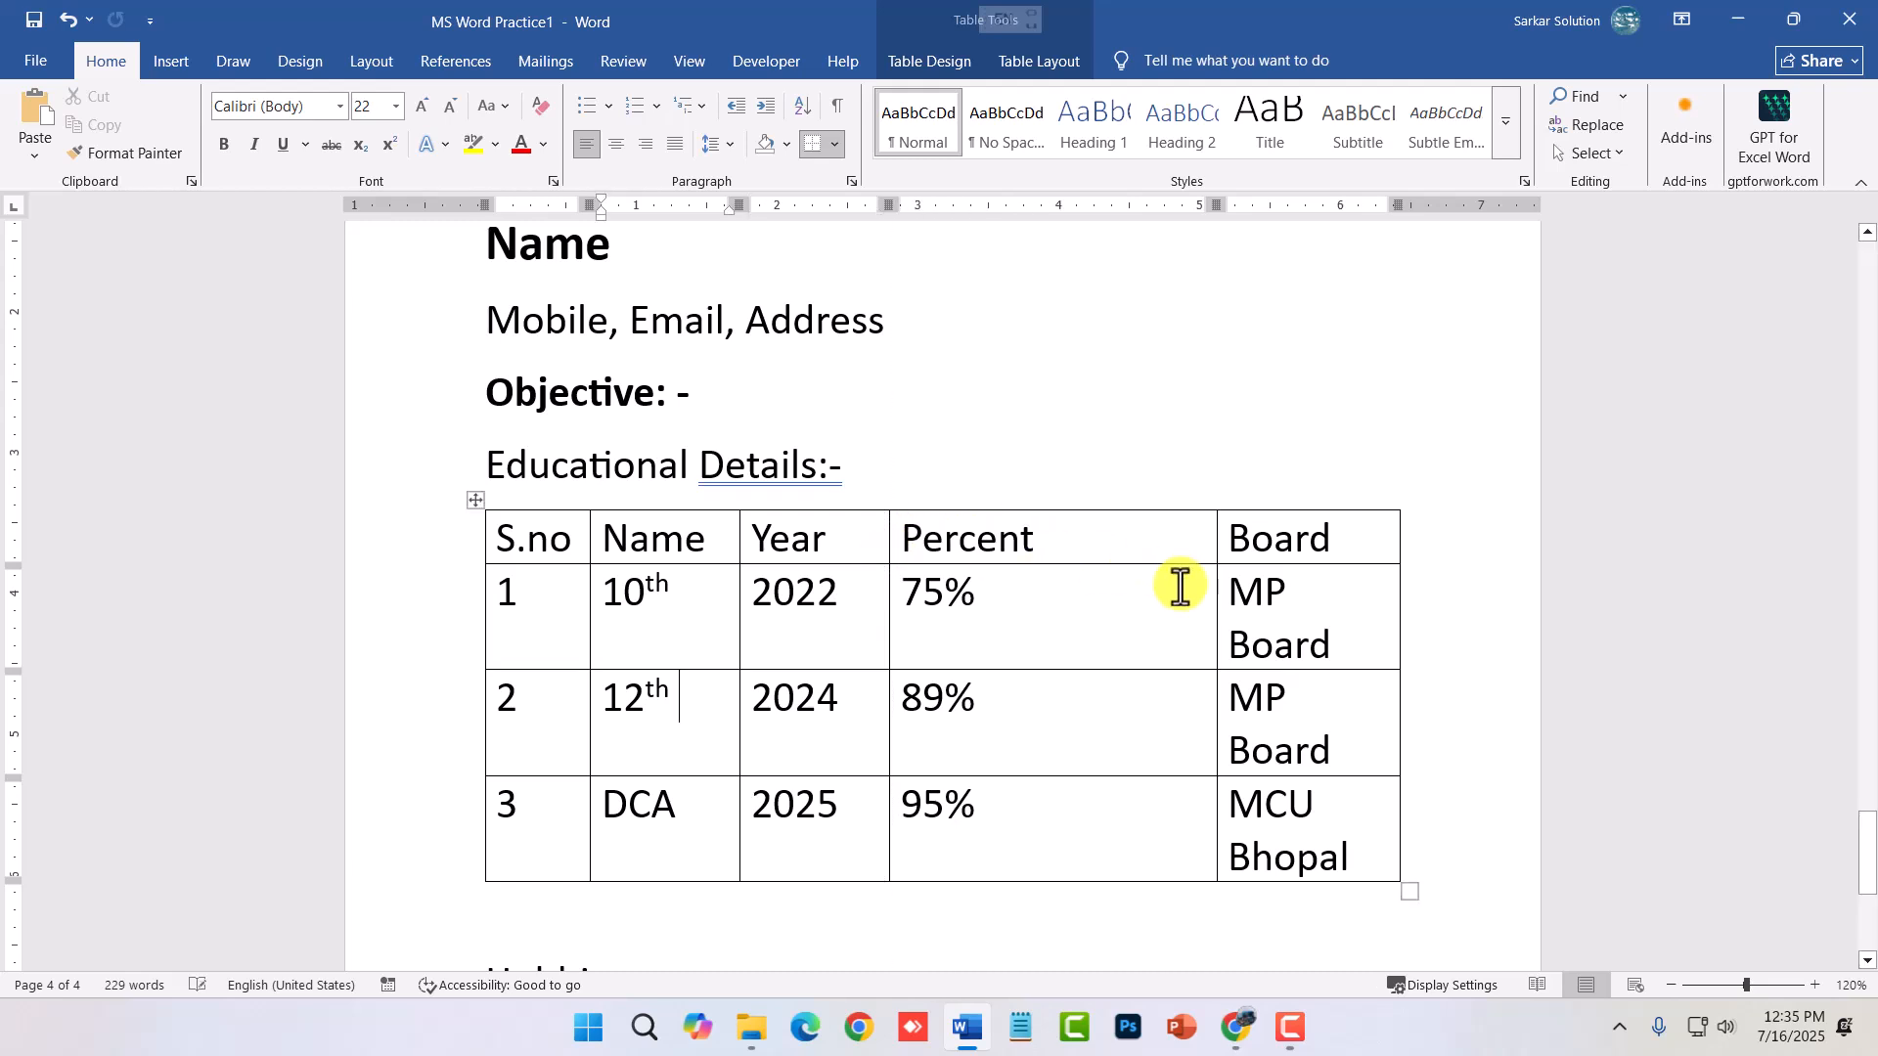
{"action": "left_click_drag", "start_coordinate": [1216, 536], "coordinate": [1083, 538]}
{"action": "left_click", "coordinate": [1008, 874]}
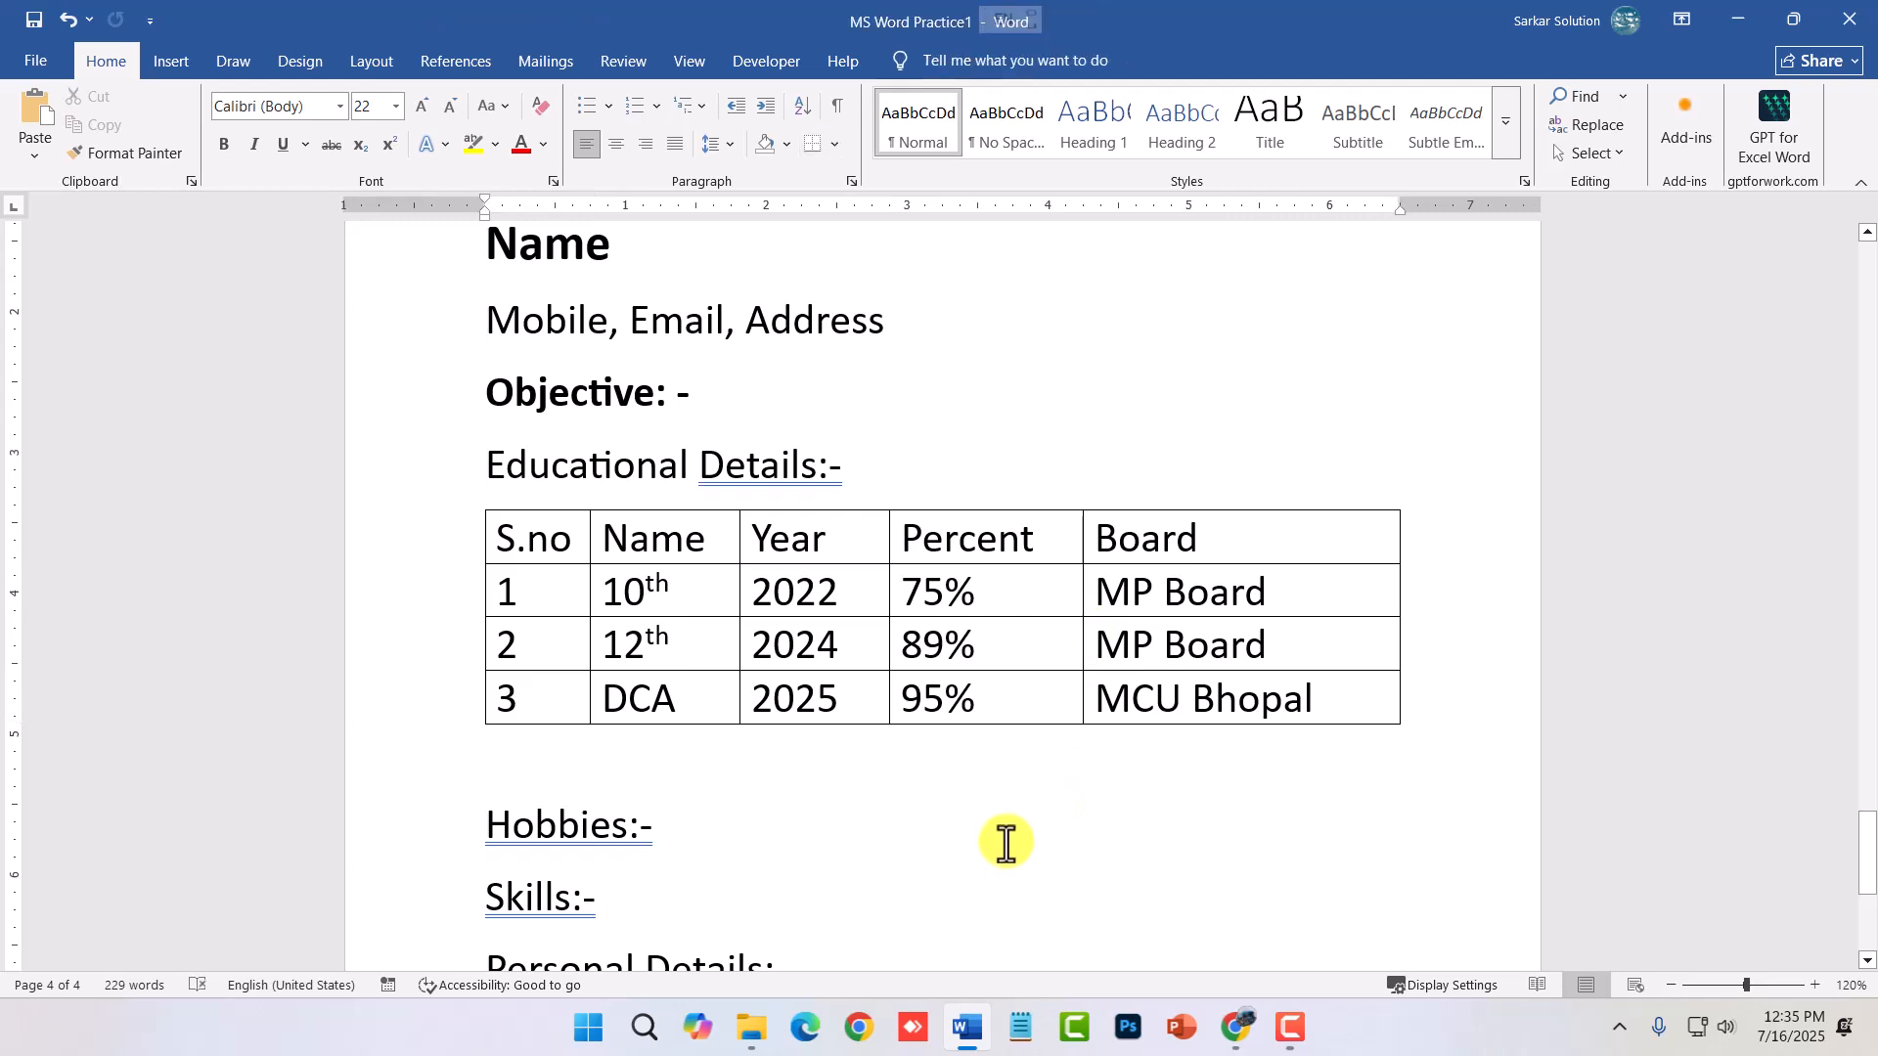
{"action": "left_click", "coordinate": [722, 645]}
{"action": "left_click", "coordinate": [475, 499]}
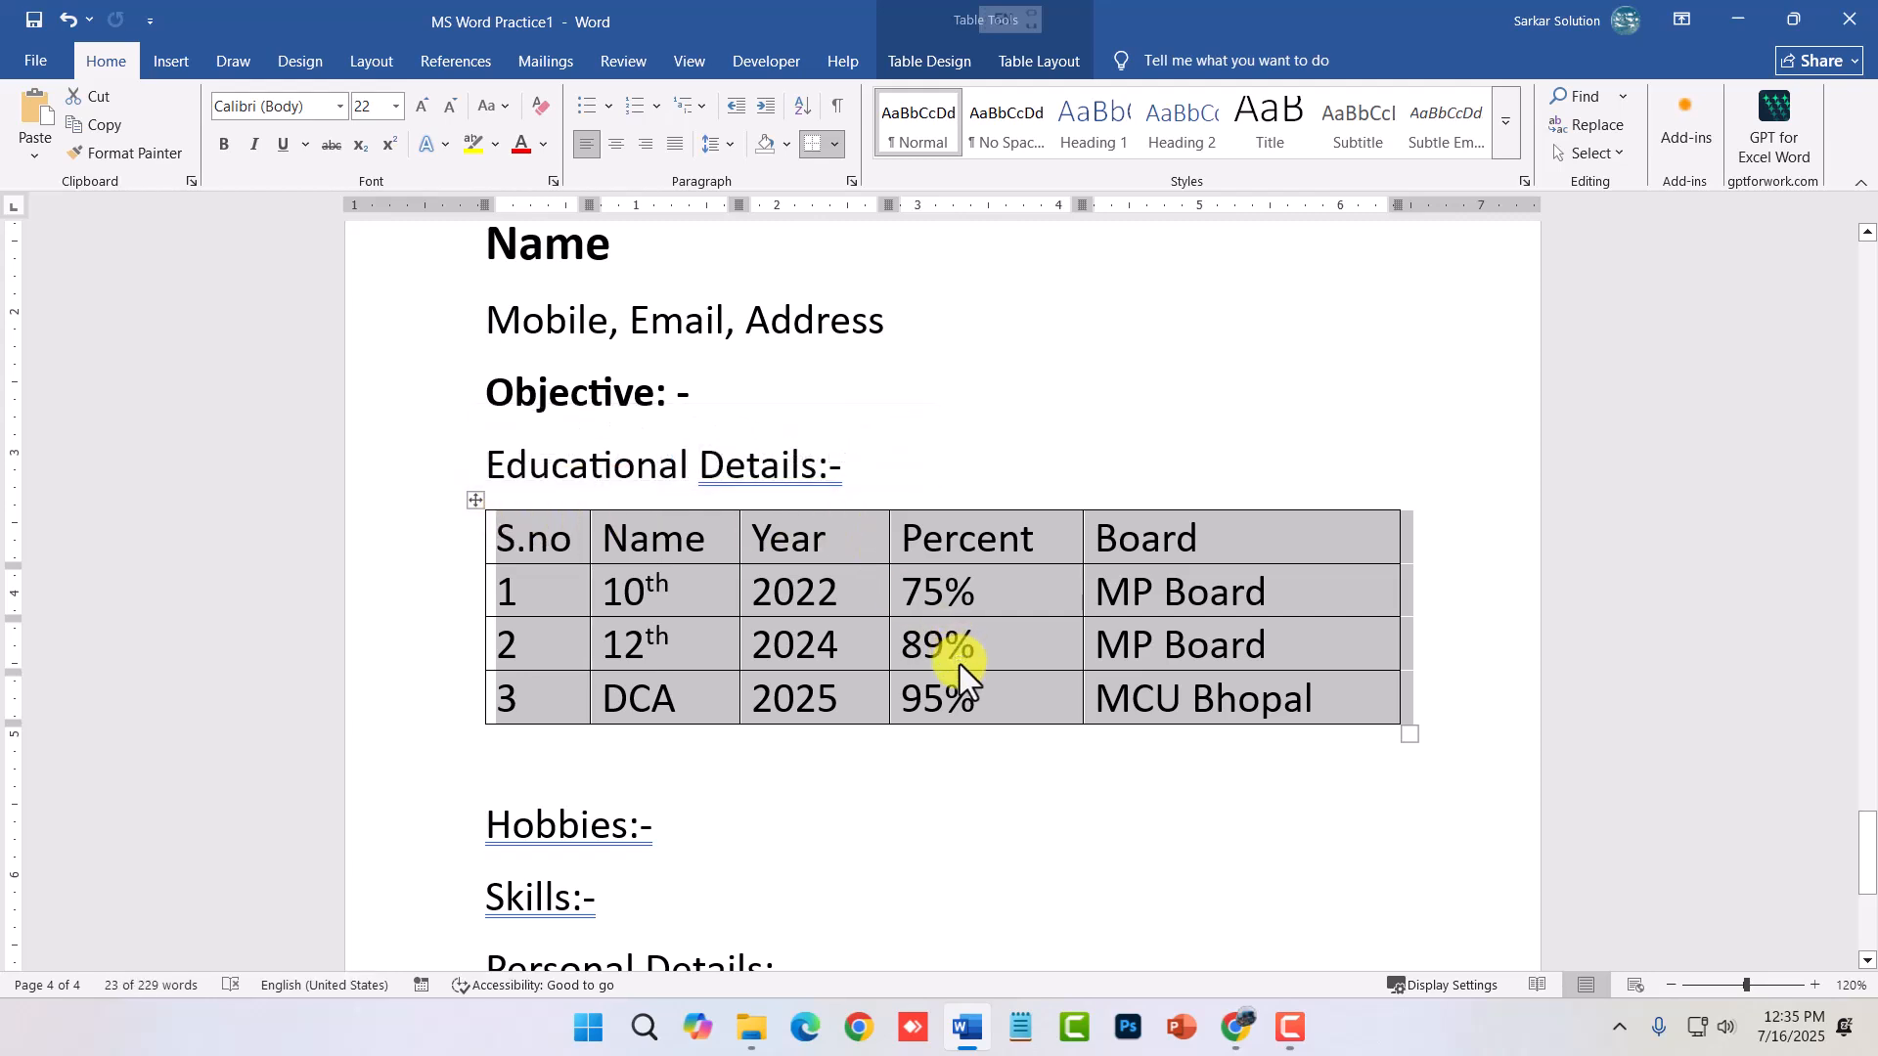
{"action": "left_click", "coordinate": [179, 65]}
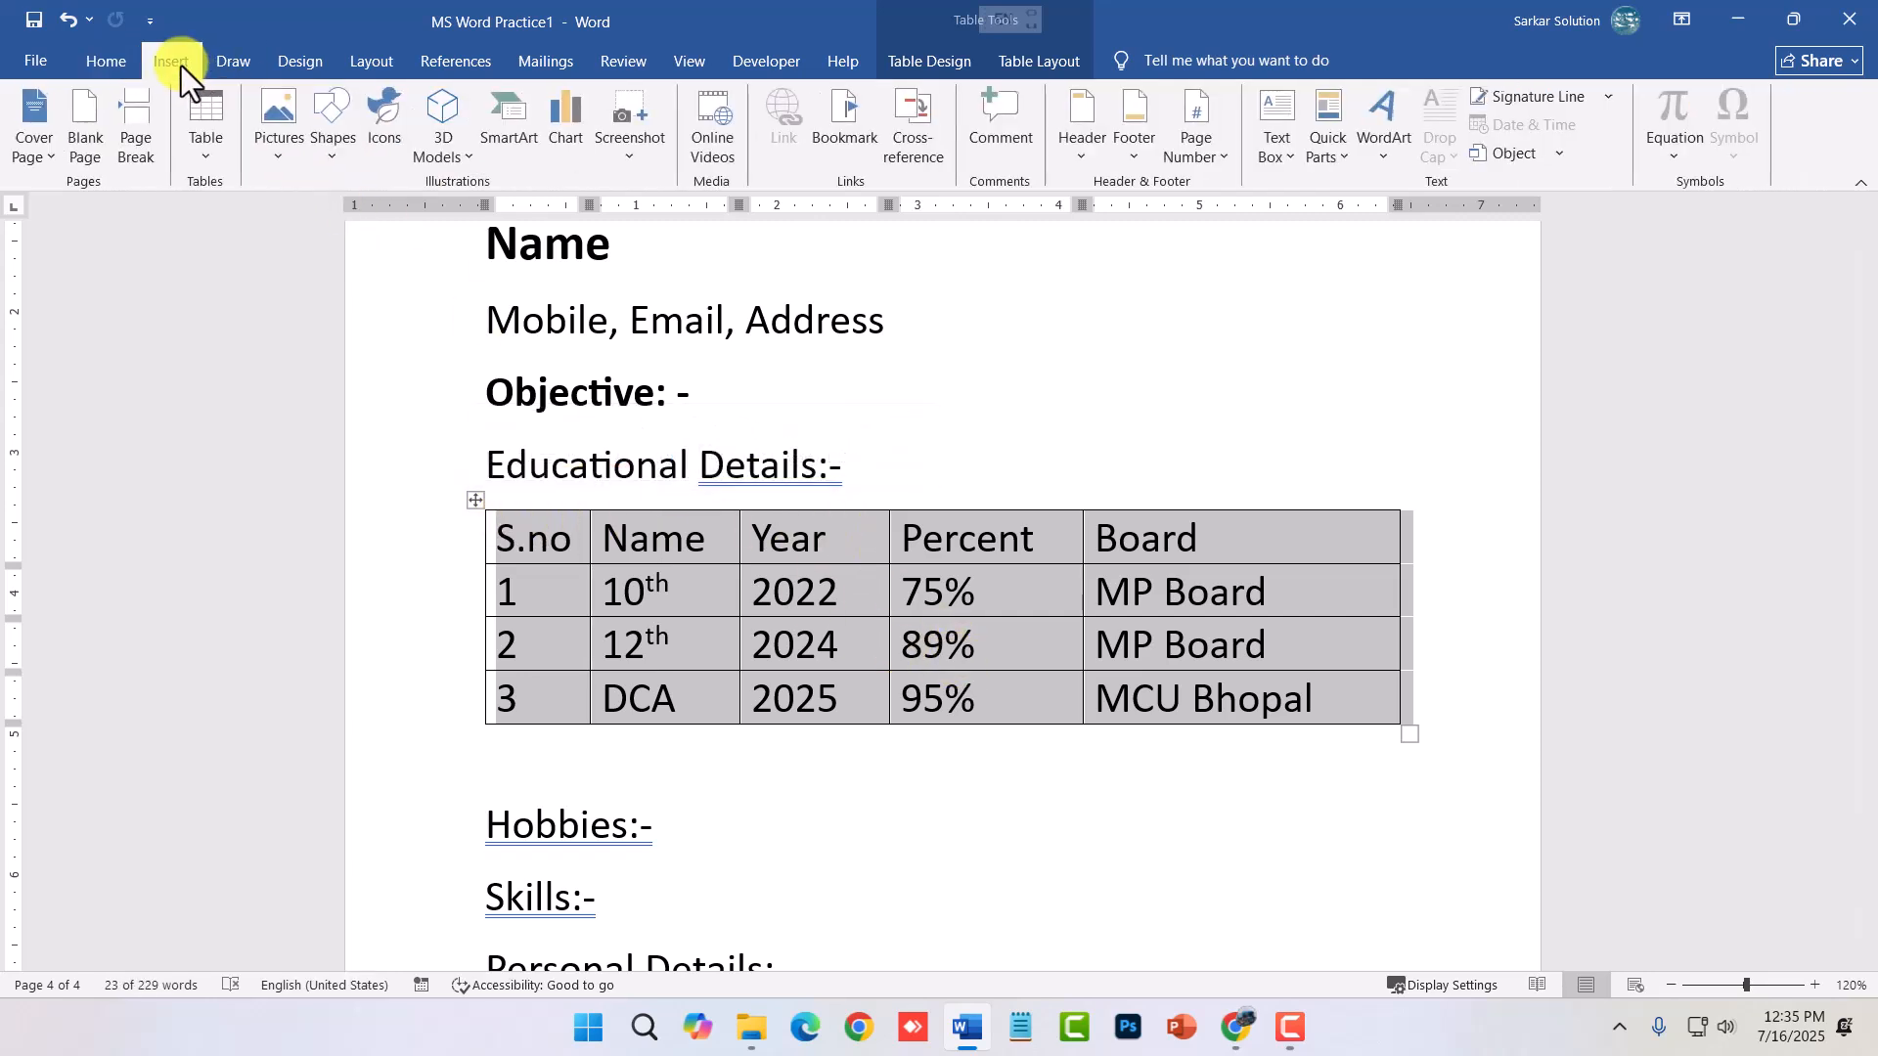
{"action": "left_click", "coordinate": [205, 156]}
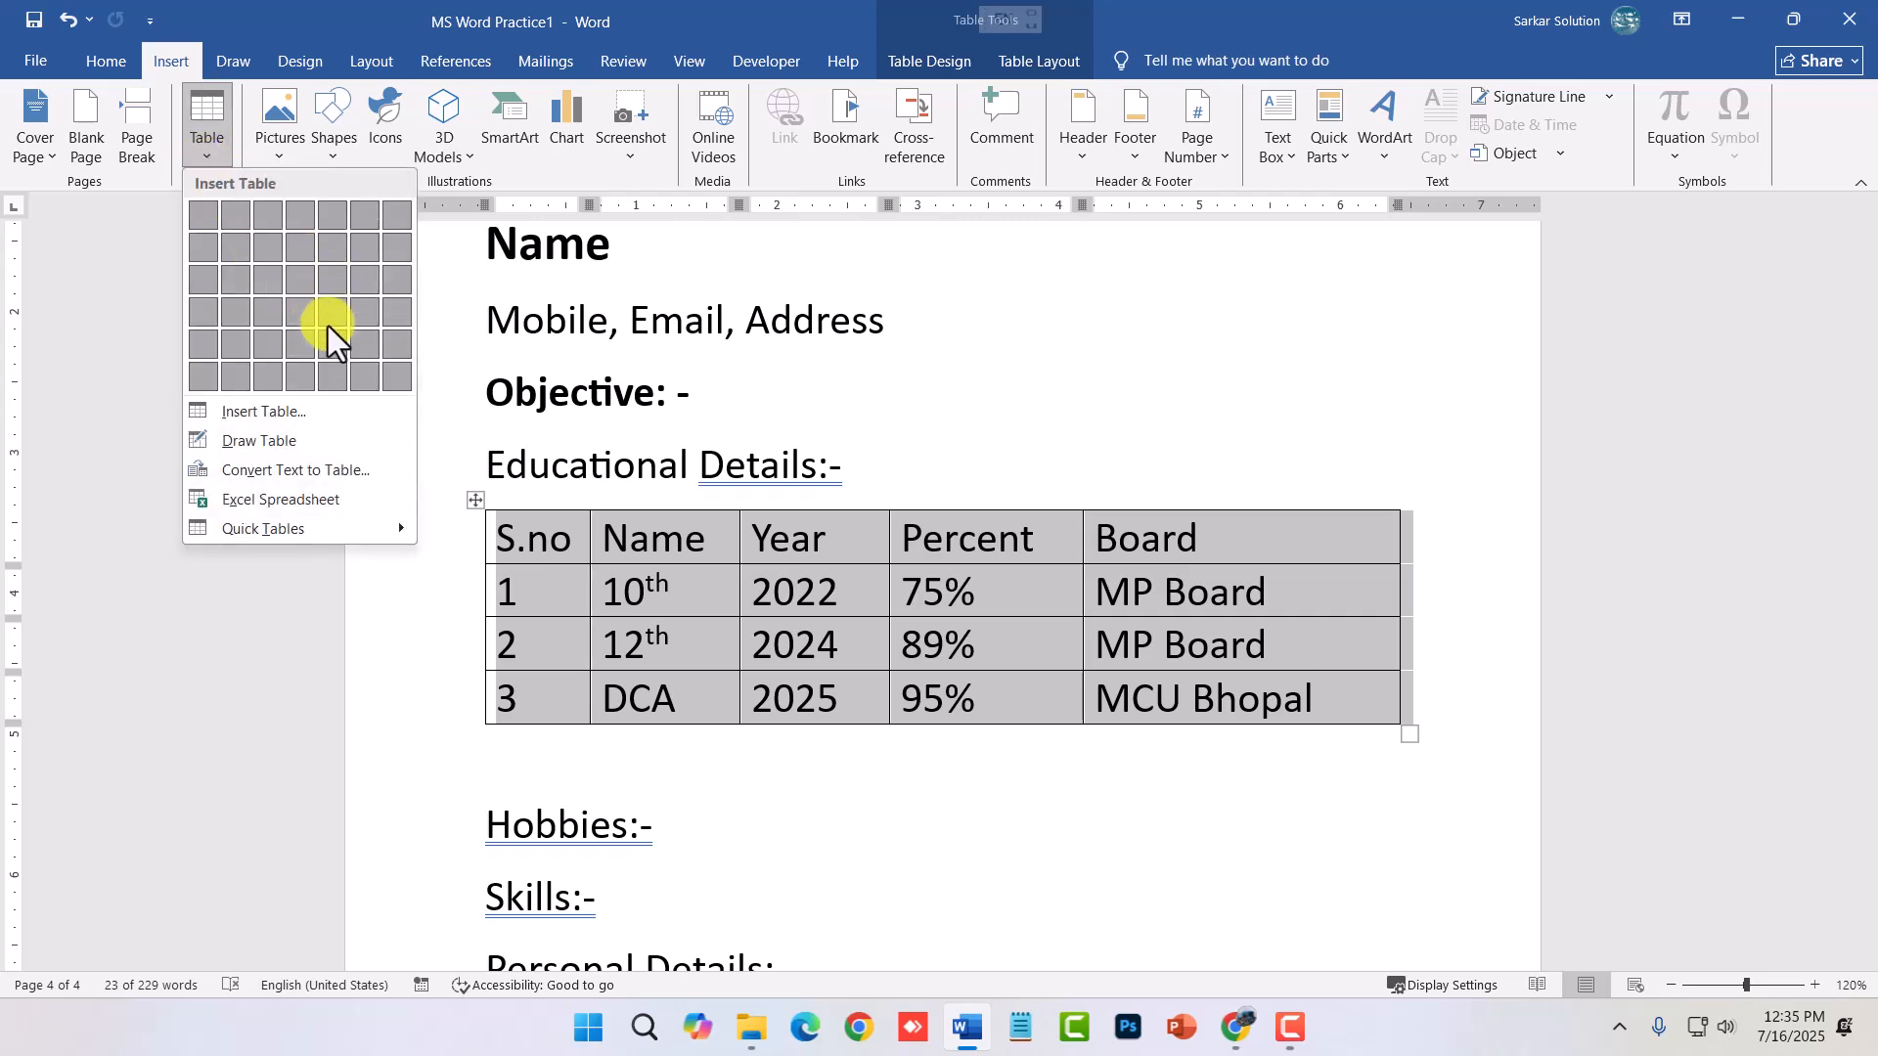
{"action": "left_click", "coordinate": [520, 783]}
{"action": "left_click", "coordinate": [519, 784]}
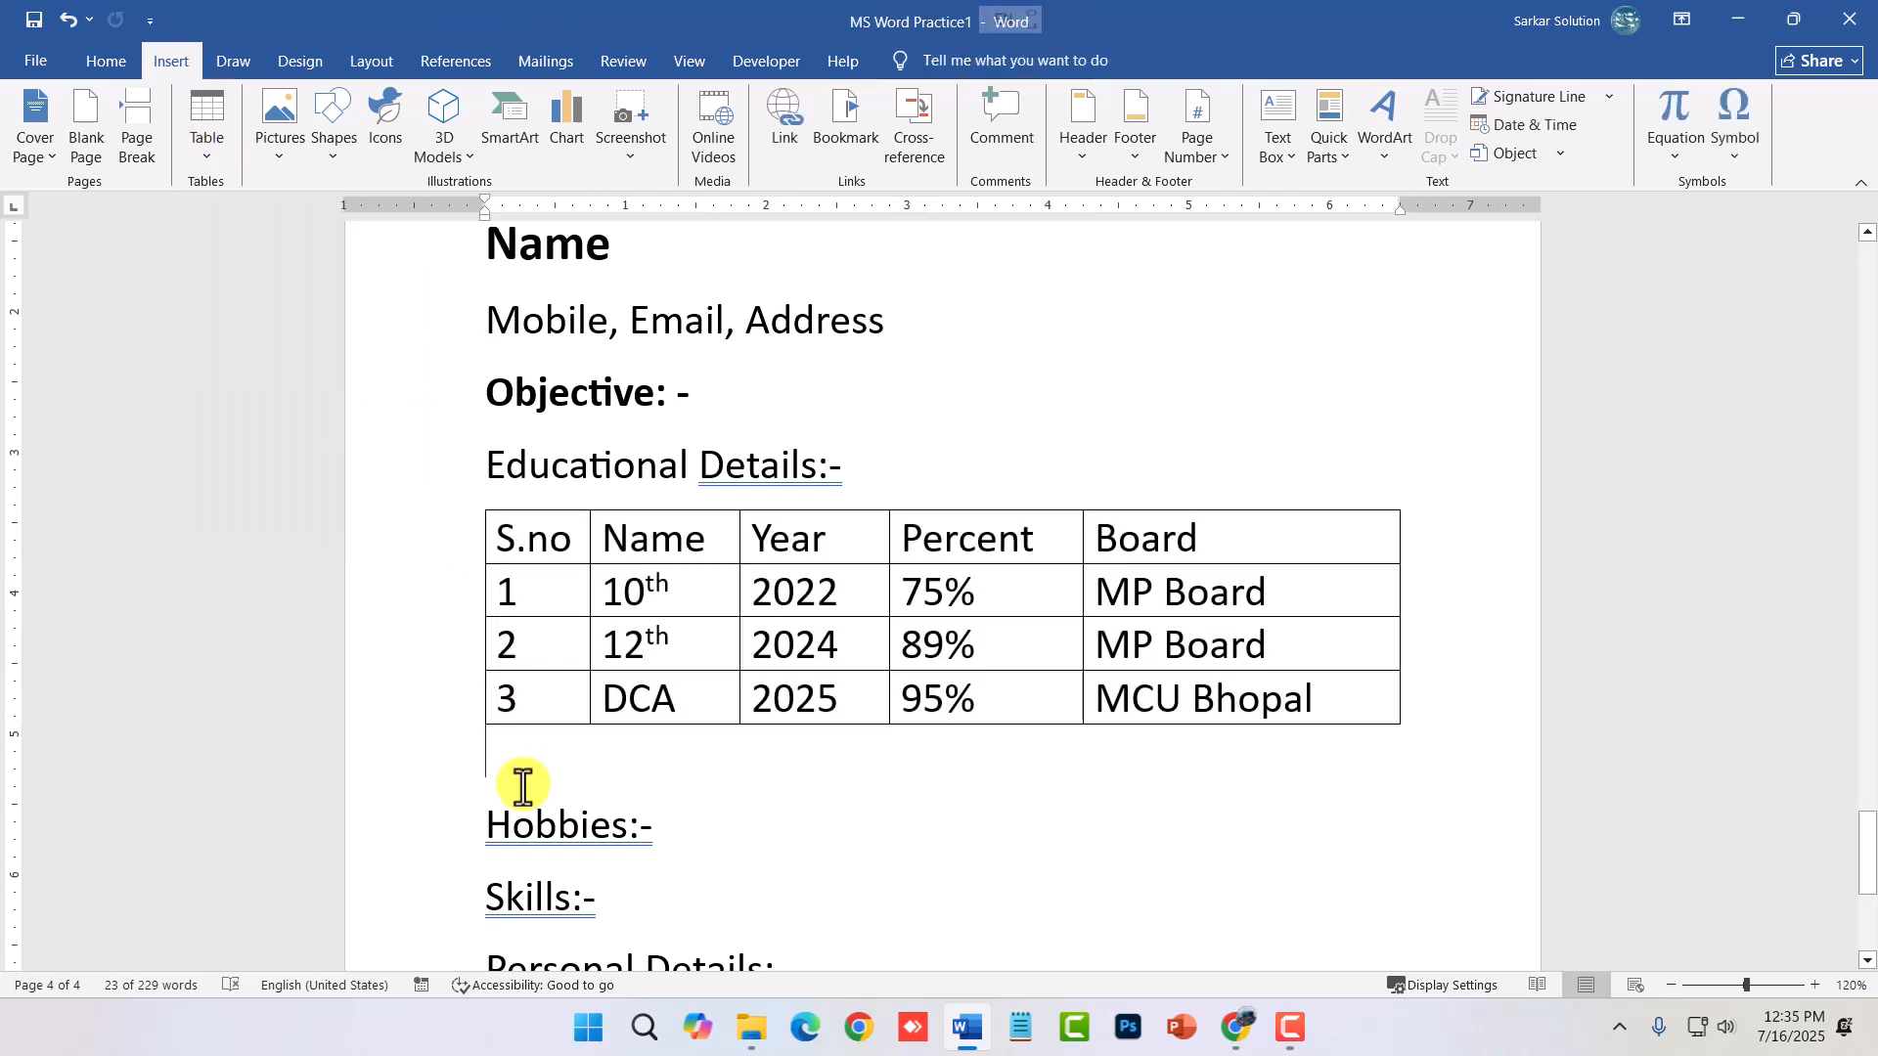
{"action": "left_click", "coordinate": [223, 145]}
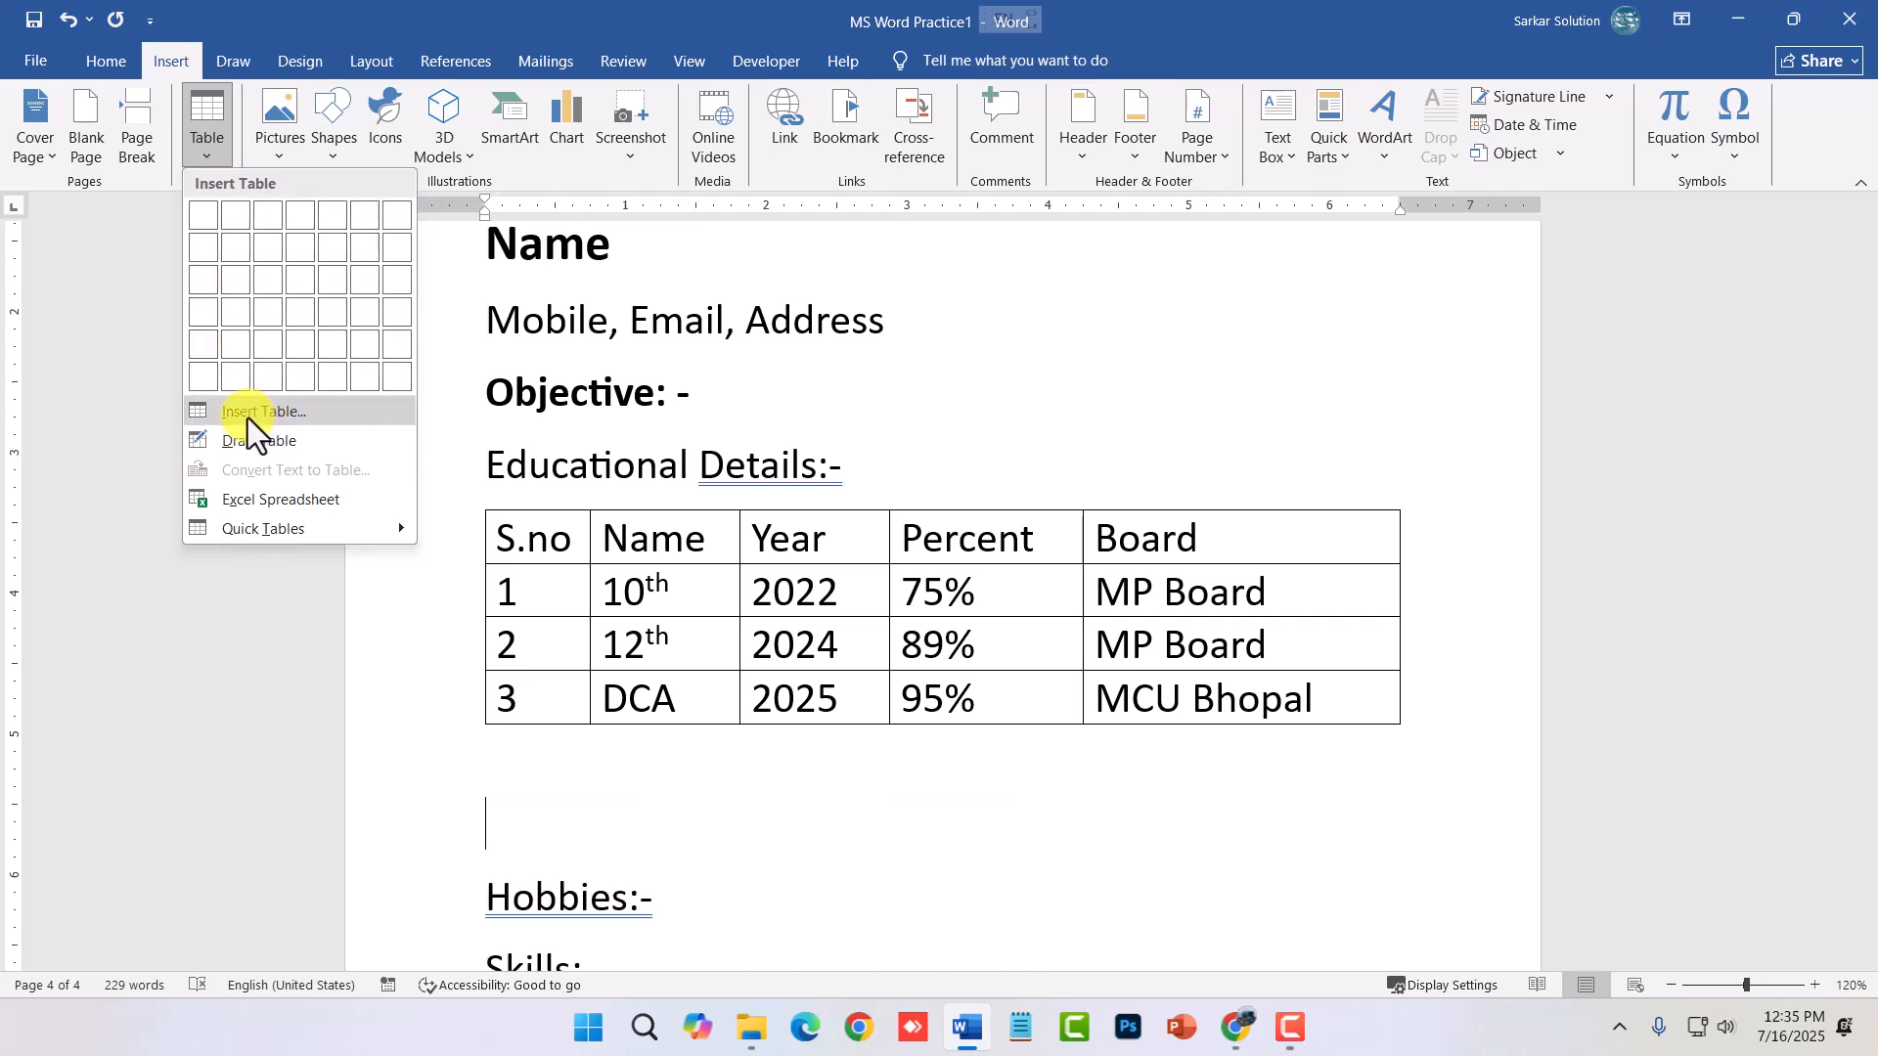
{"action": "left_click", "coordinate": [724, 826]}
{"action": "key", "text": "BackSpace"}
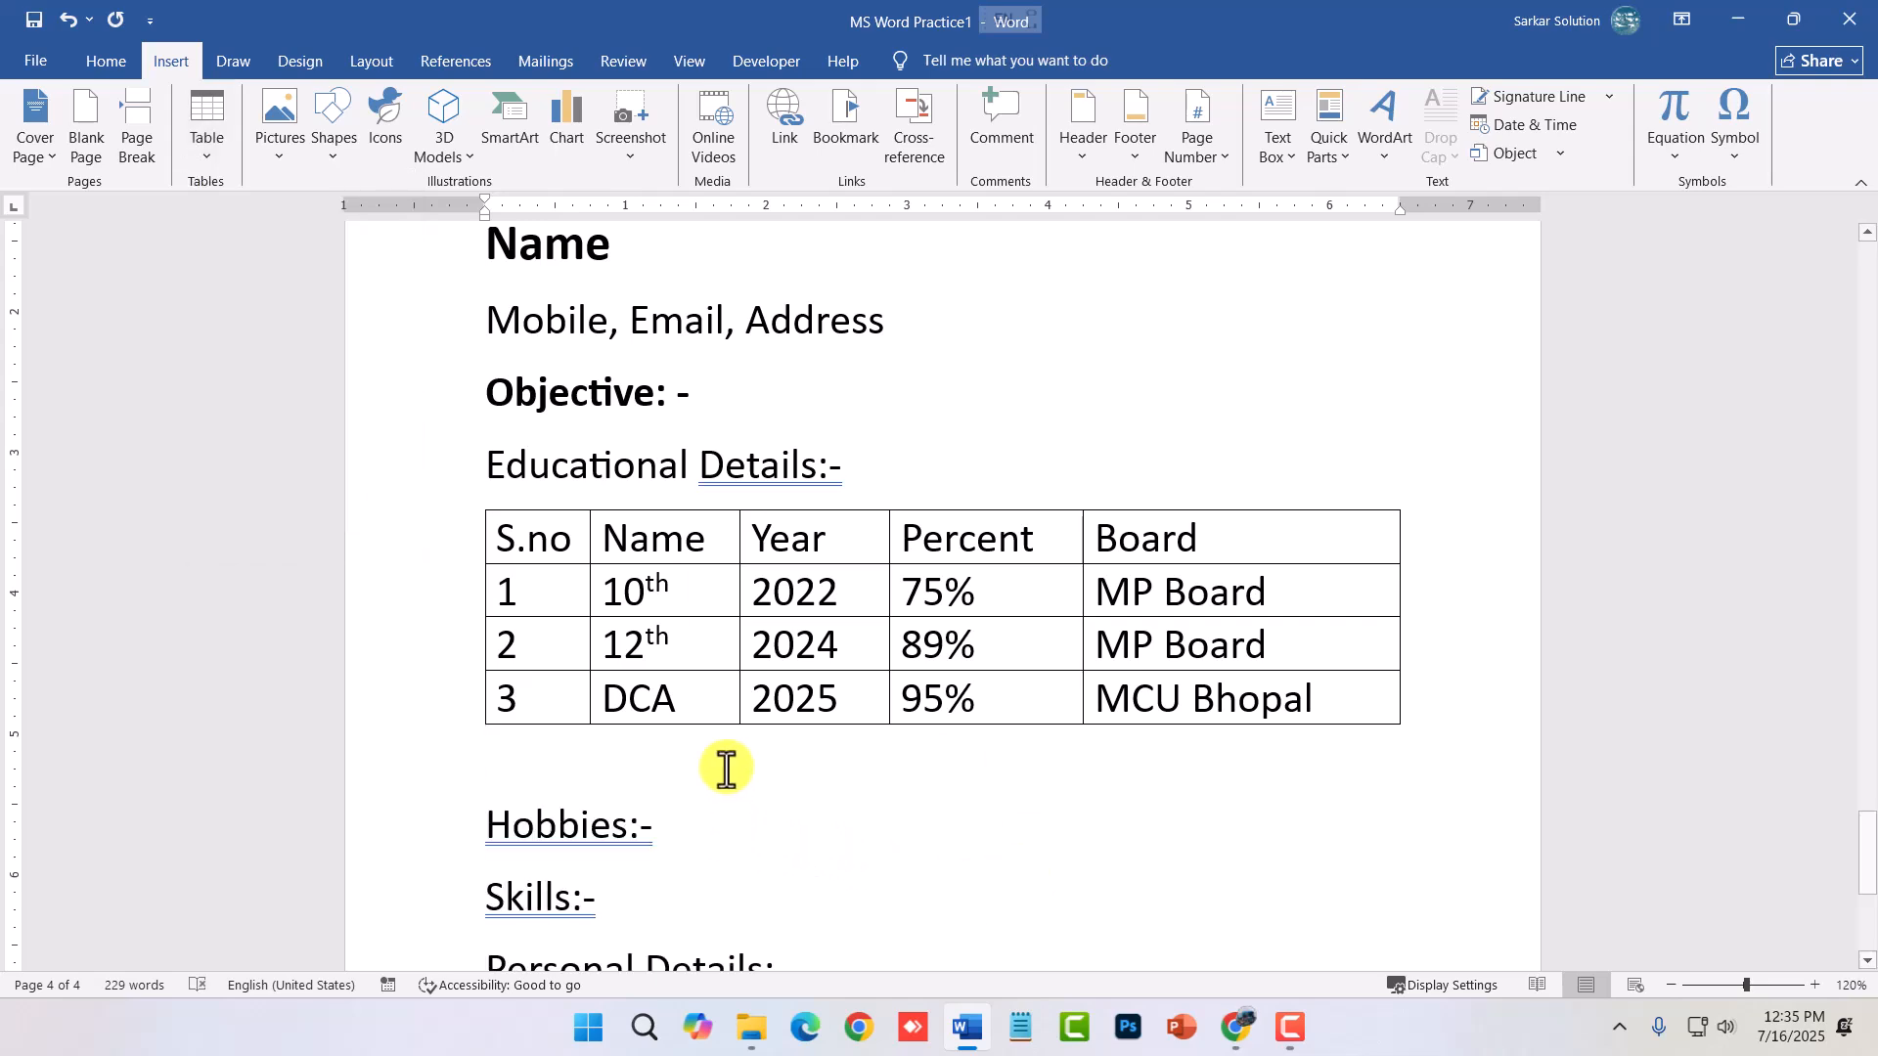
{"action": "scroll", "coordinate": [724, 768], "scroll_direction": "up", "scroll_amount": 3}
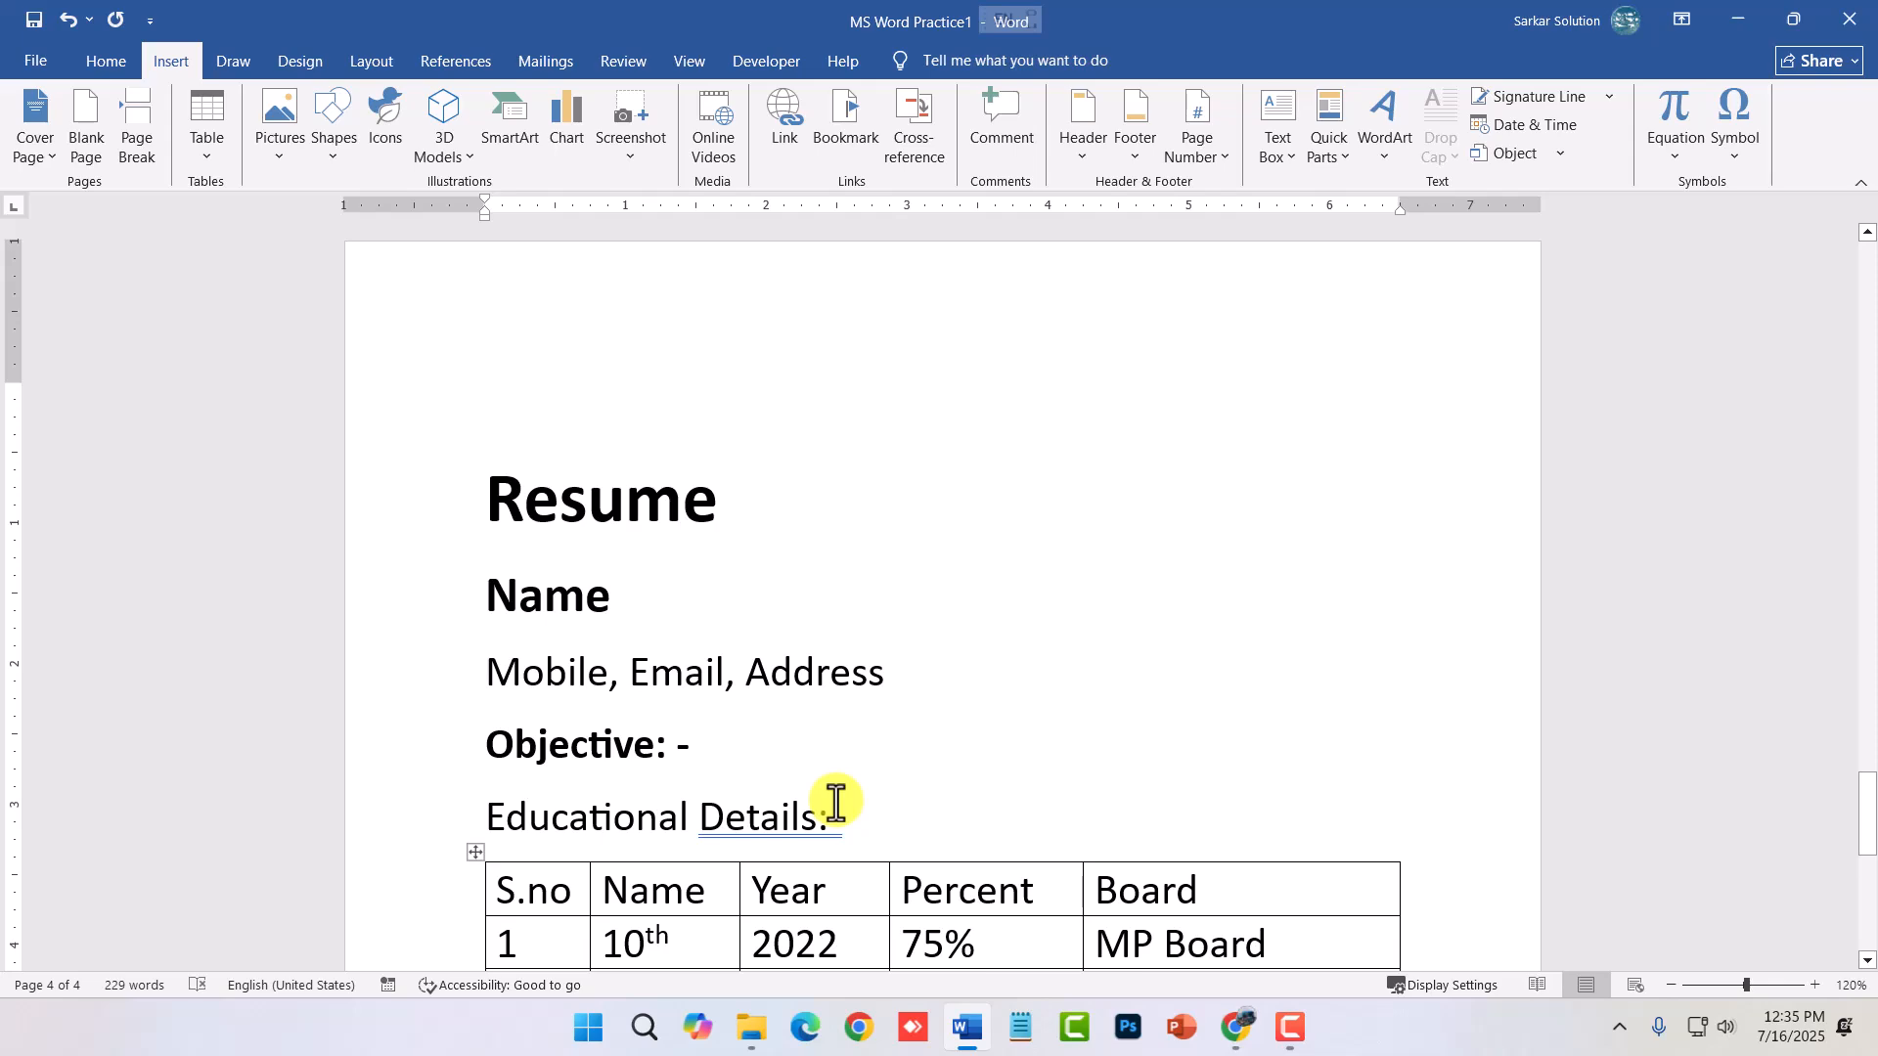
{"action": "scroll", "coordinate": [835, 803], "scroll_direction": "down", "scroll_amount": 3}
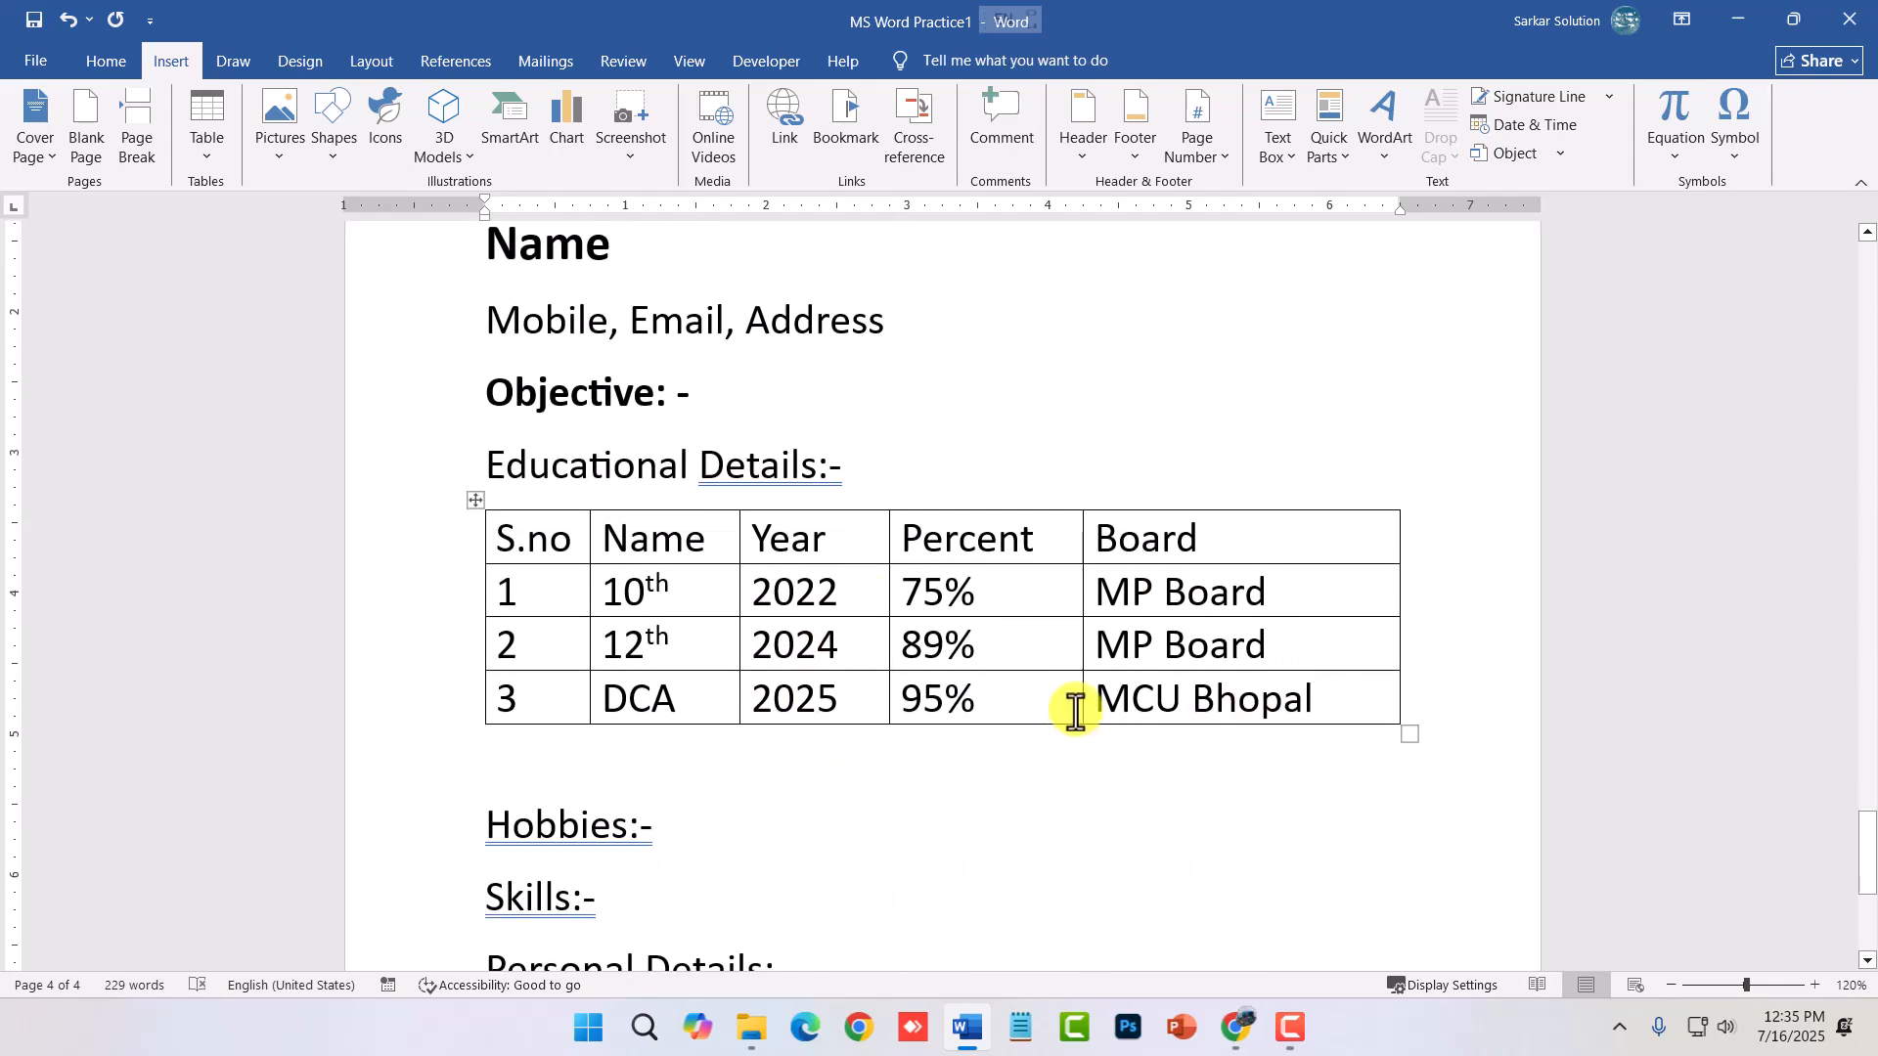
- Draw a rounded rectangle about 1.89" high and 1.72" wide beside the Resume heading and give it the white, outlined preset style
{"action": "scroll", "coordinate": [1074, 717], "scroll_direction": "up", "scroll_amount": 3}
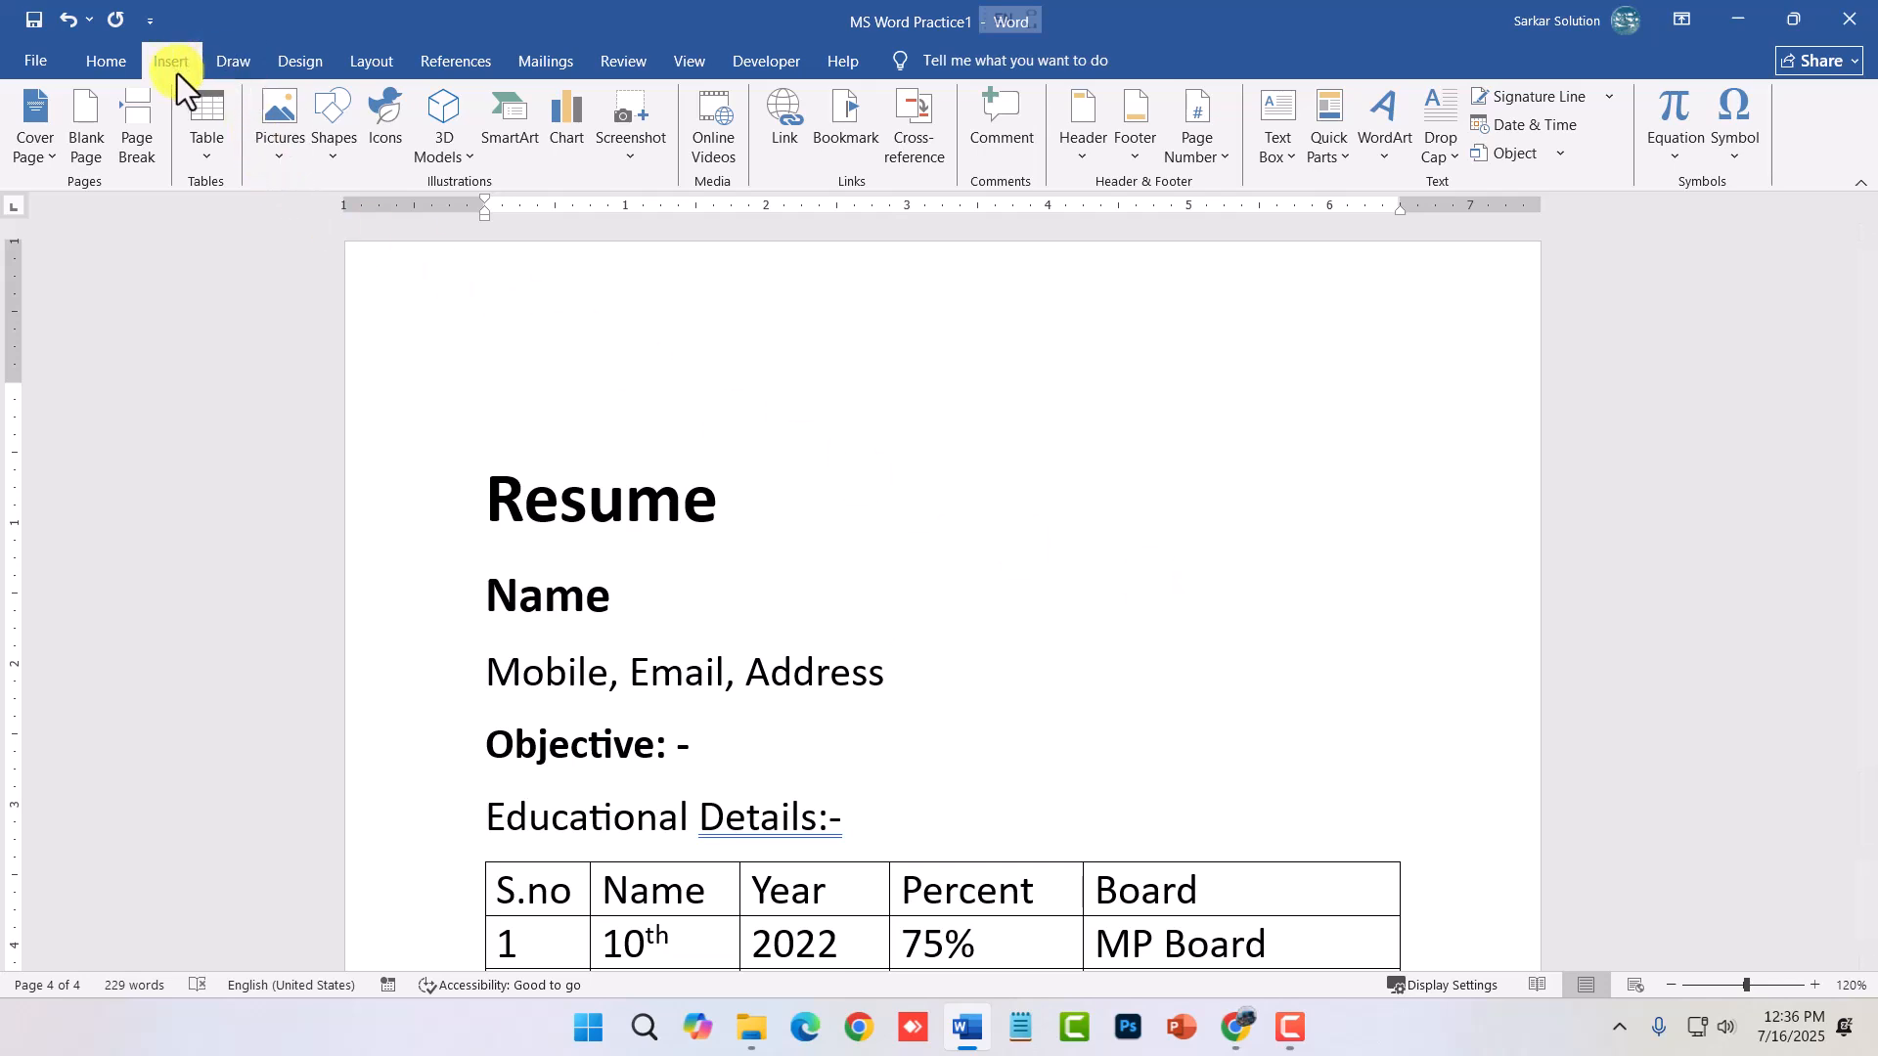
{"action": "left_click", "coordinate": [280, 150]}
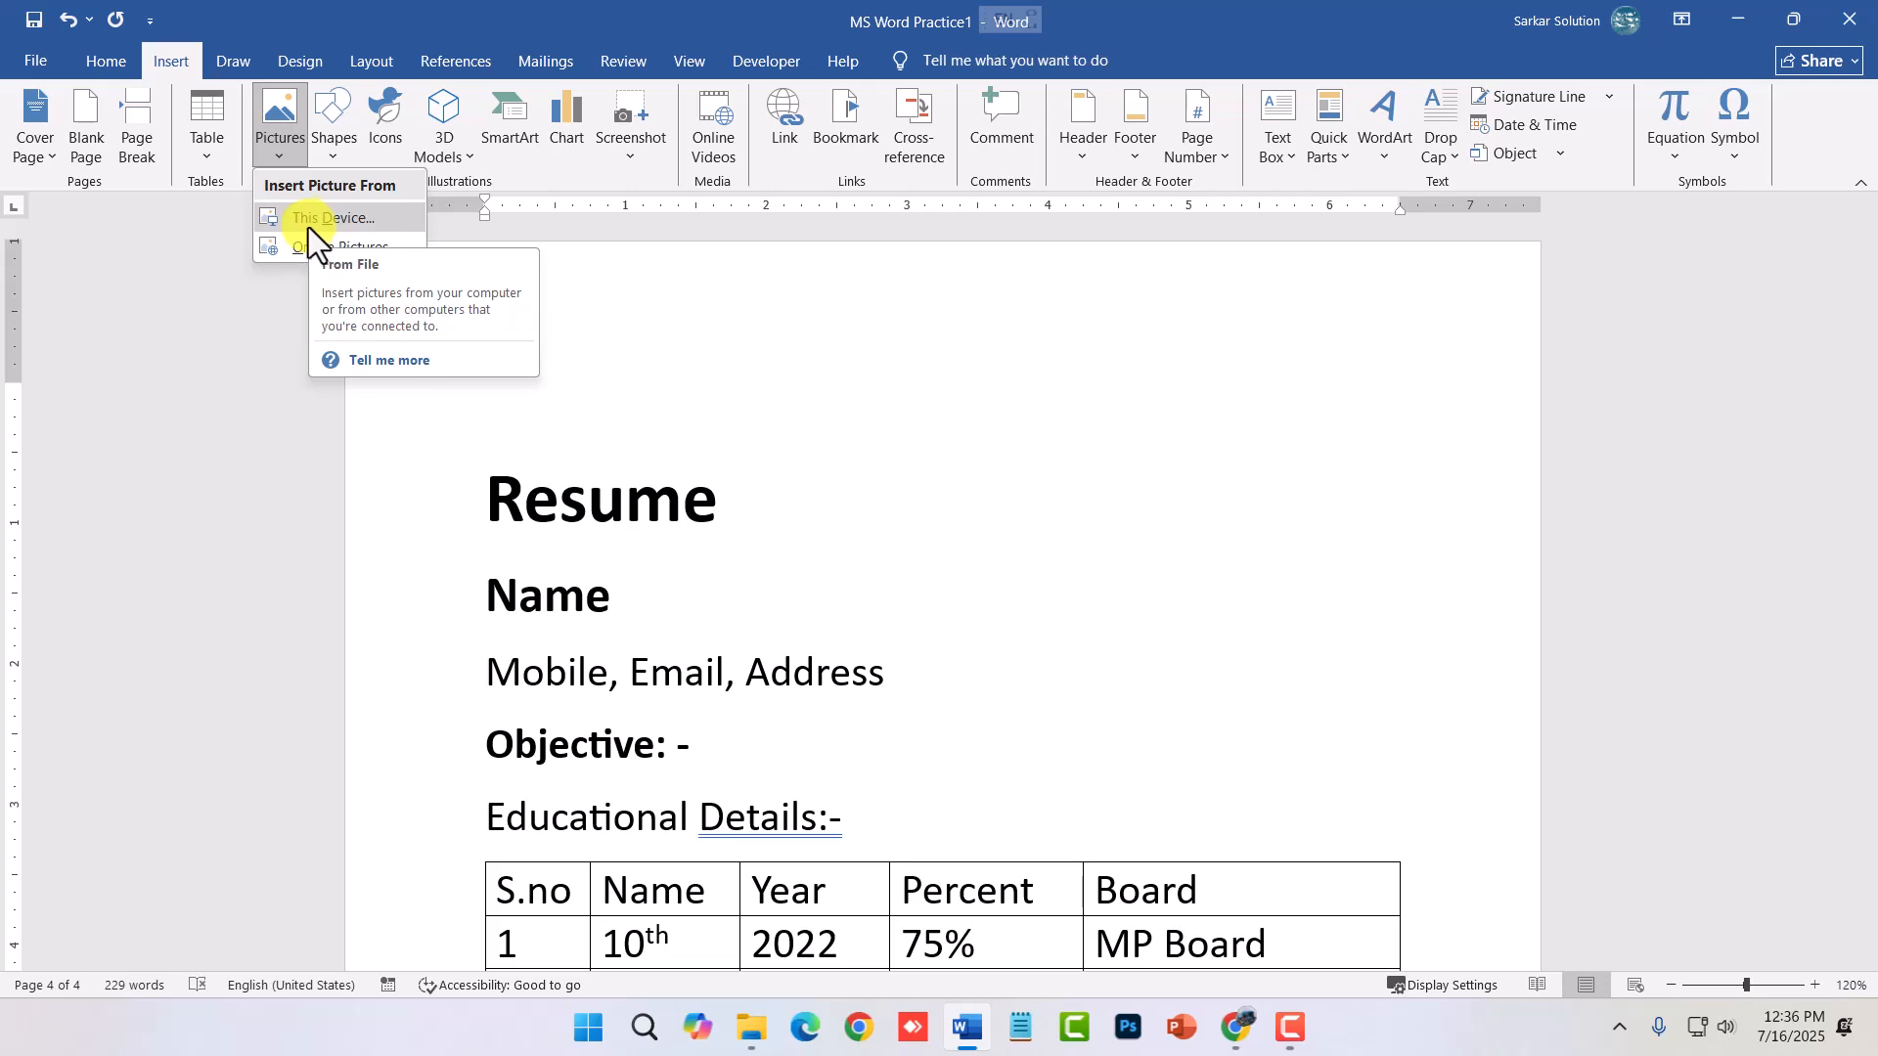
{"action": "left_click", "coordinate": [327, 164]}
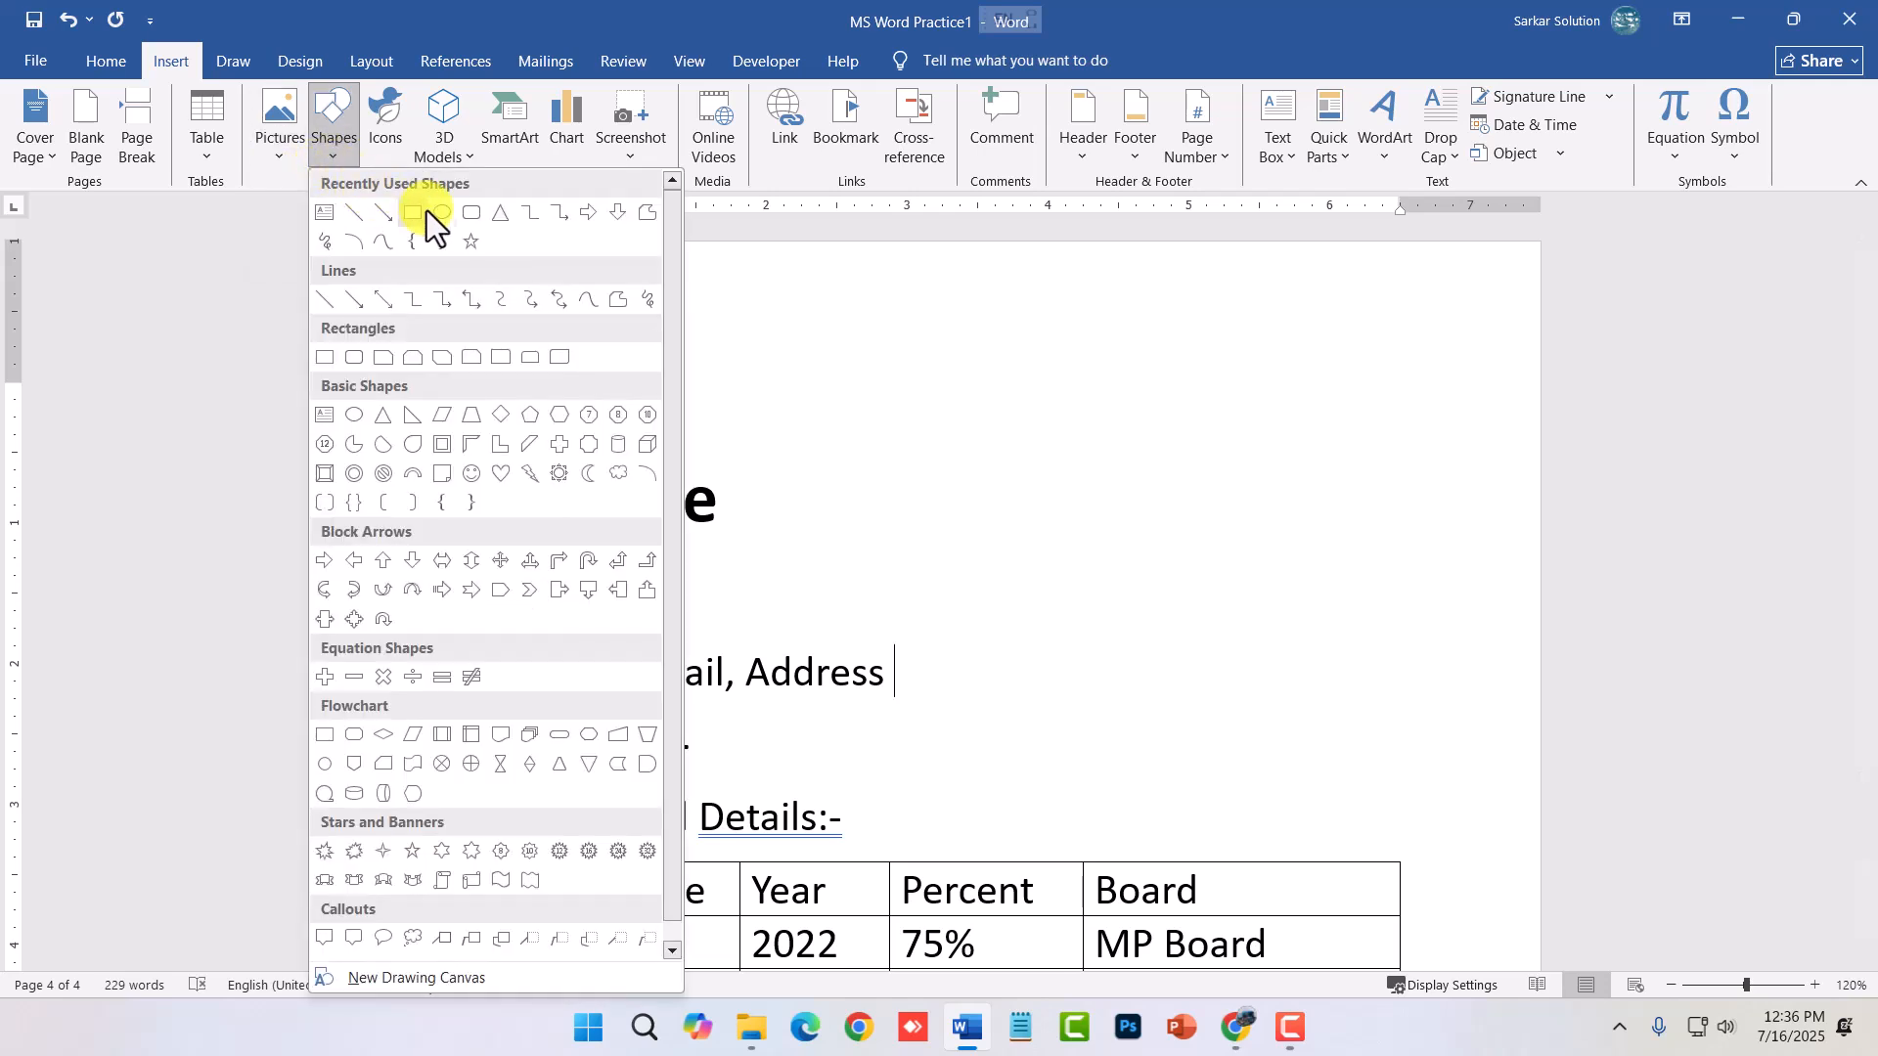
{"action": "left_click", "coordinate": [473, 215]}
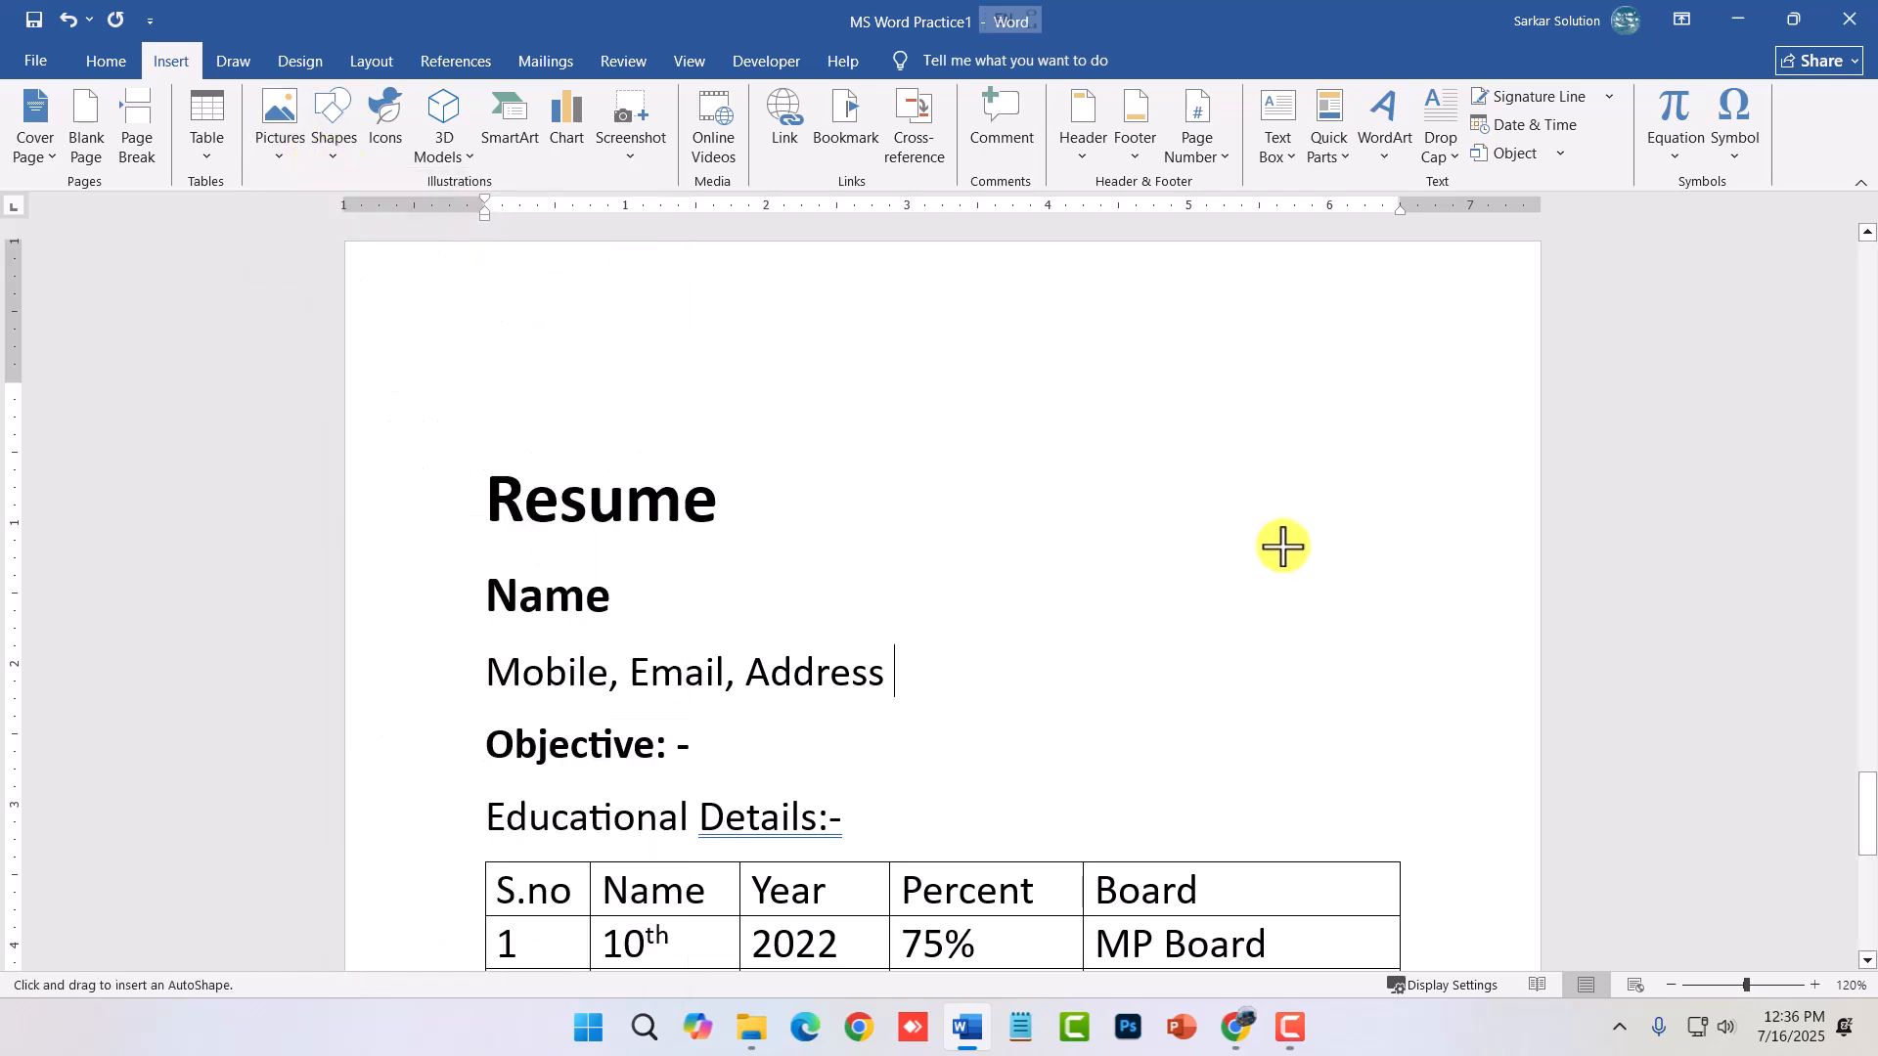
{"action": "left_click_drag", "start_coordinate": [1168, 493], "coordinate": [1410, 759]}
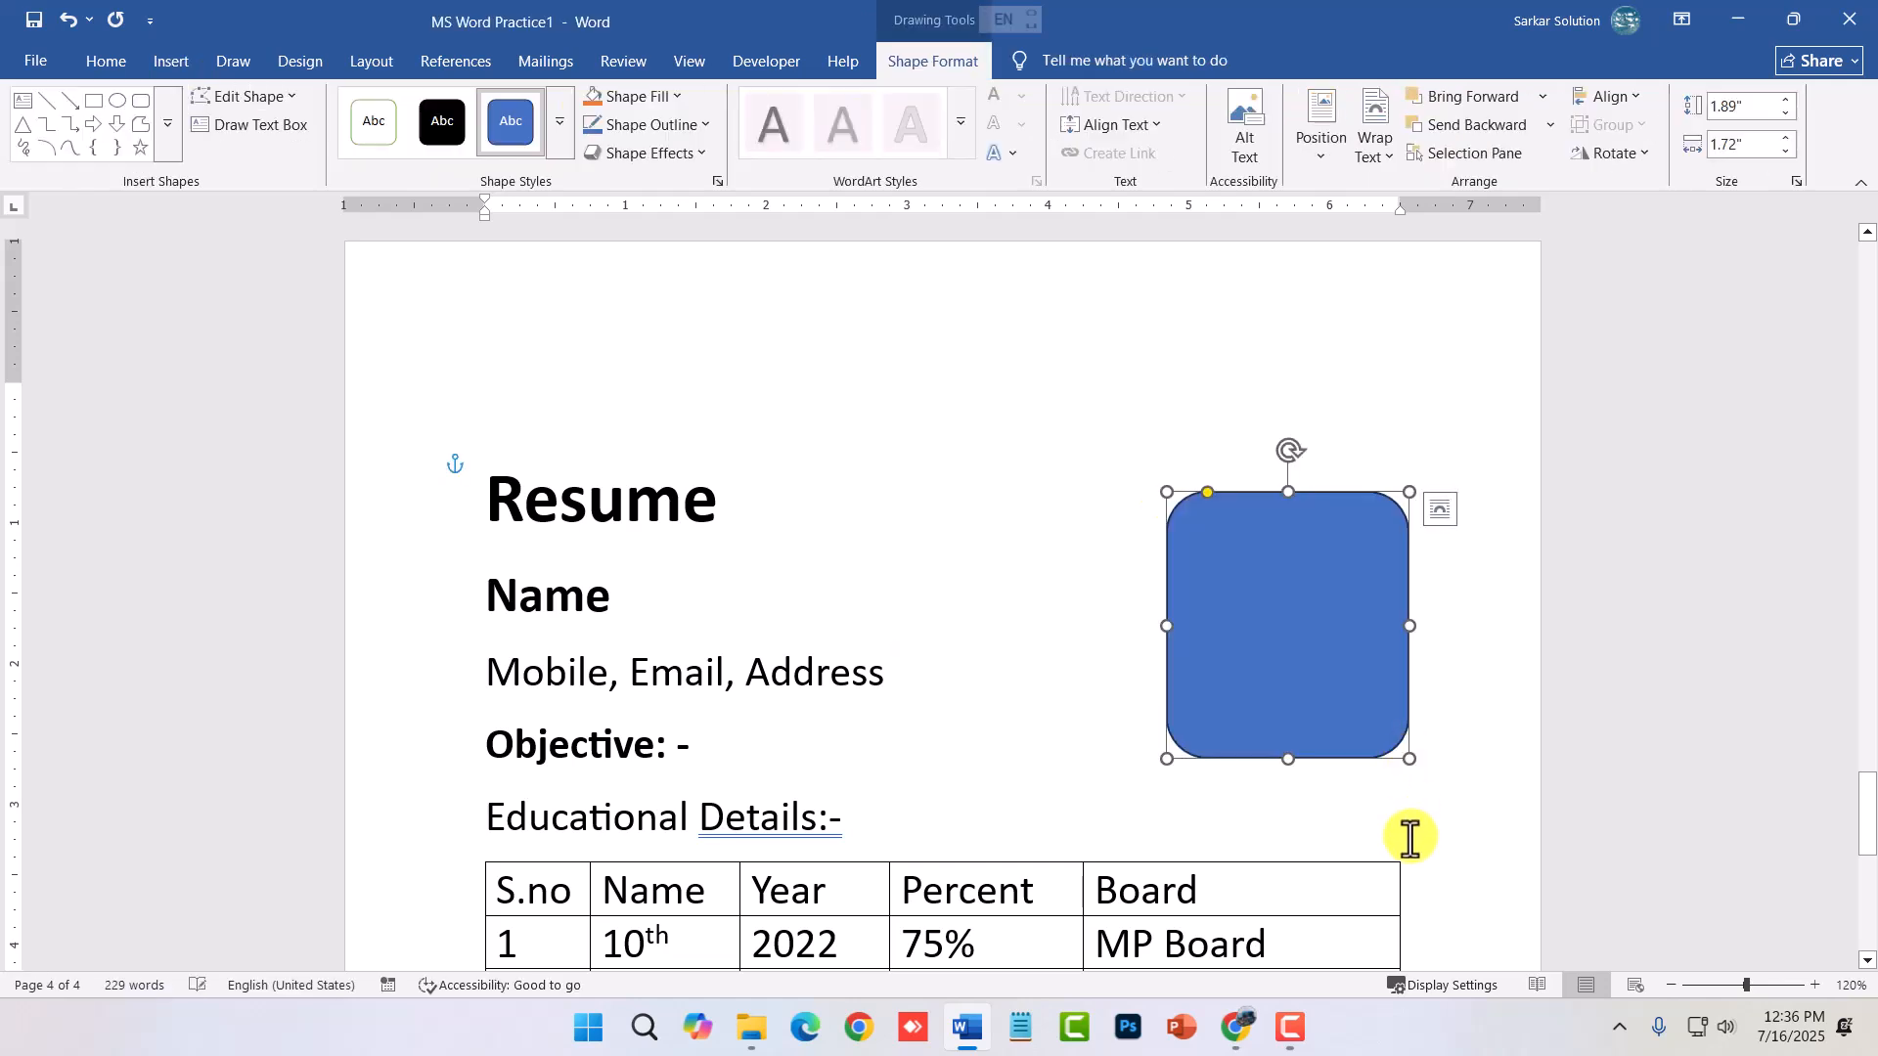
{"action": "left_click", "coordinate": [399, 117]}
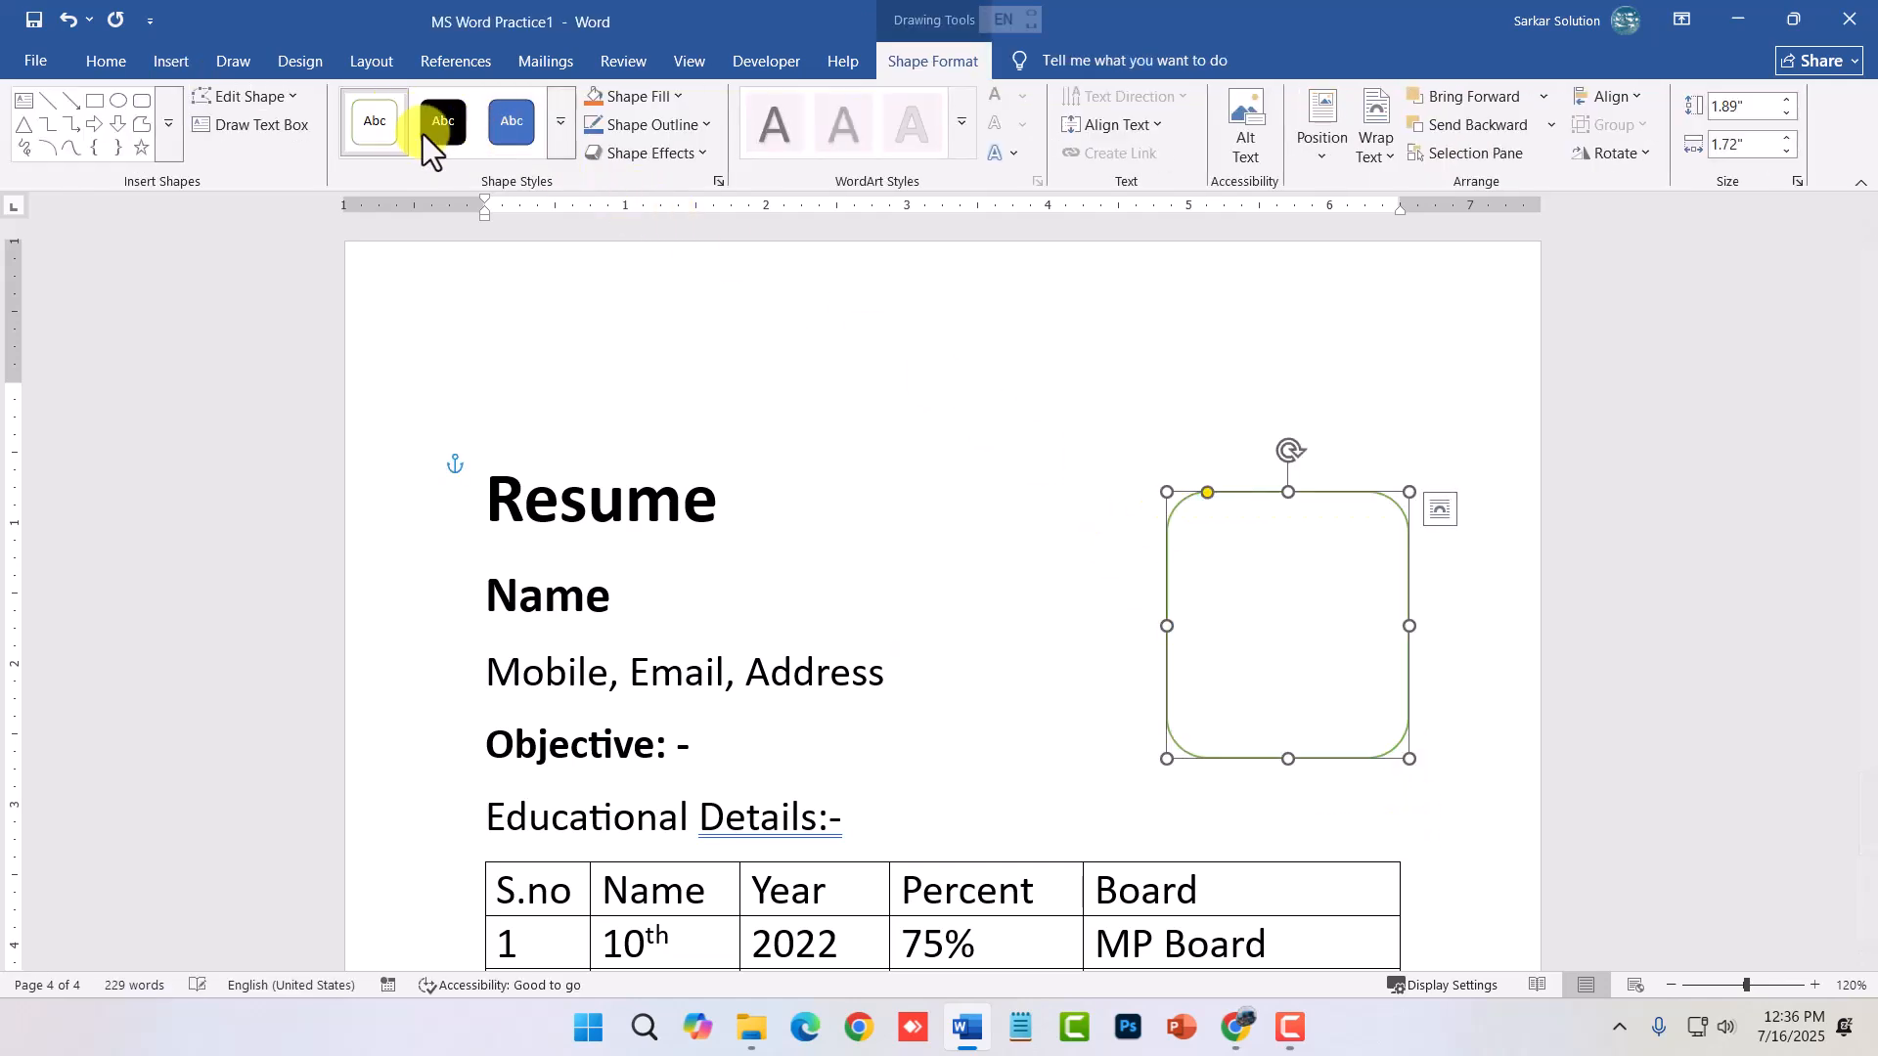
{"action": "left_click", "coordinate": [1564, 675]}
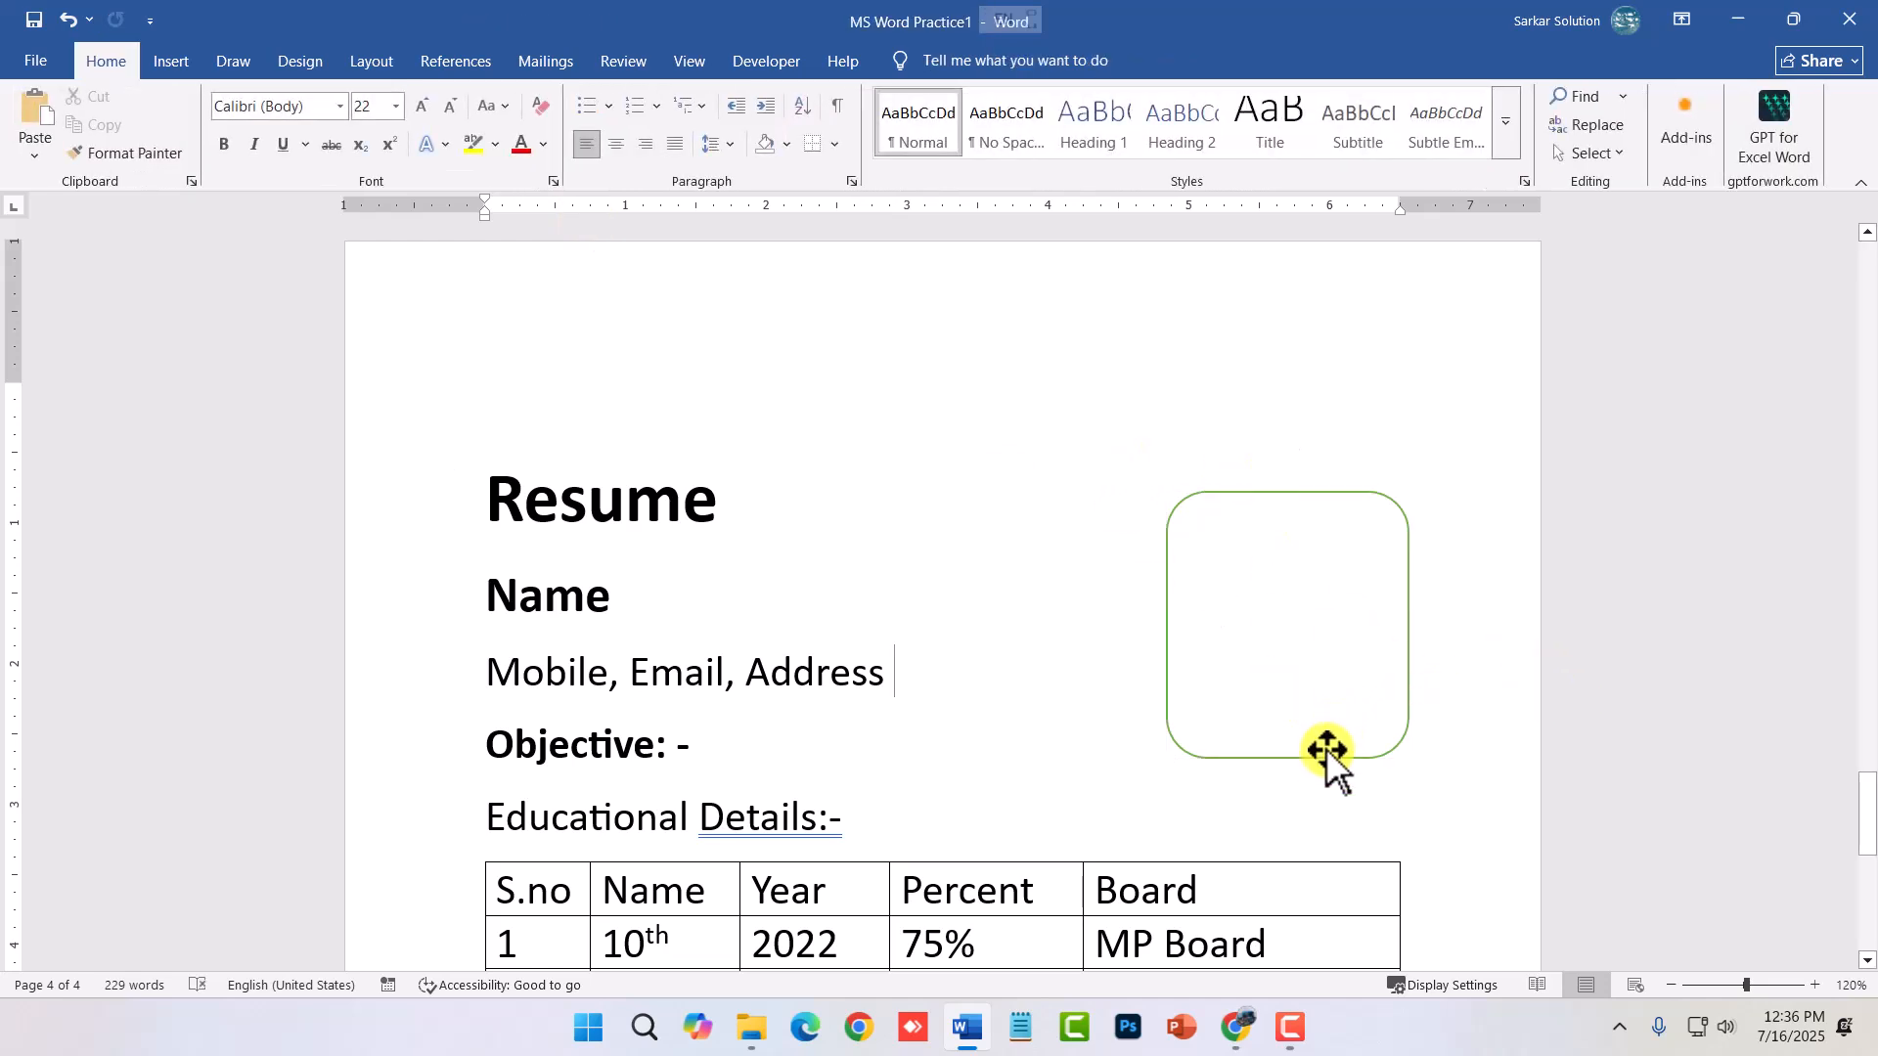
- Delete the rounded rectangle beside the Resume heading
{"action": "left_click", "coordinate": [1331, 704]}
{"action": "key", "text": "Delete"}
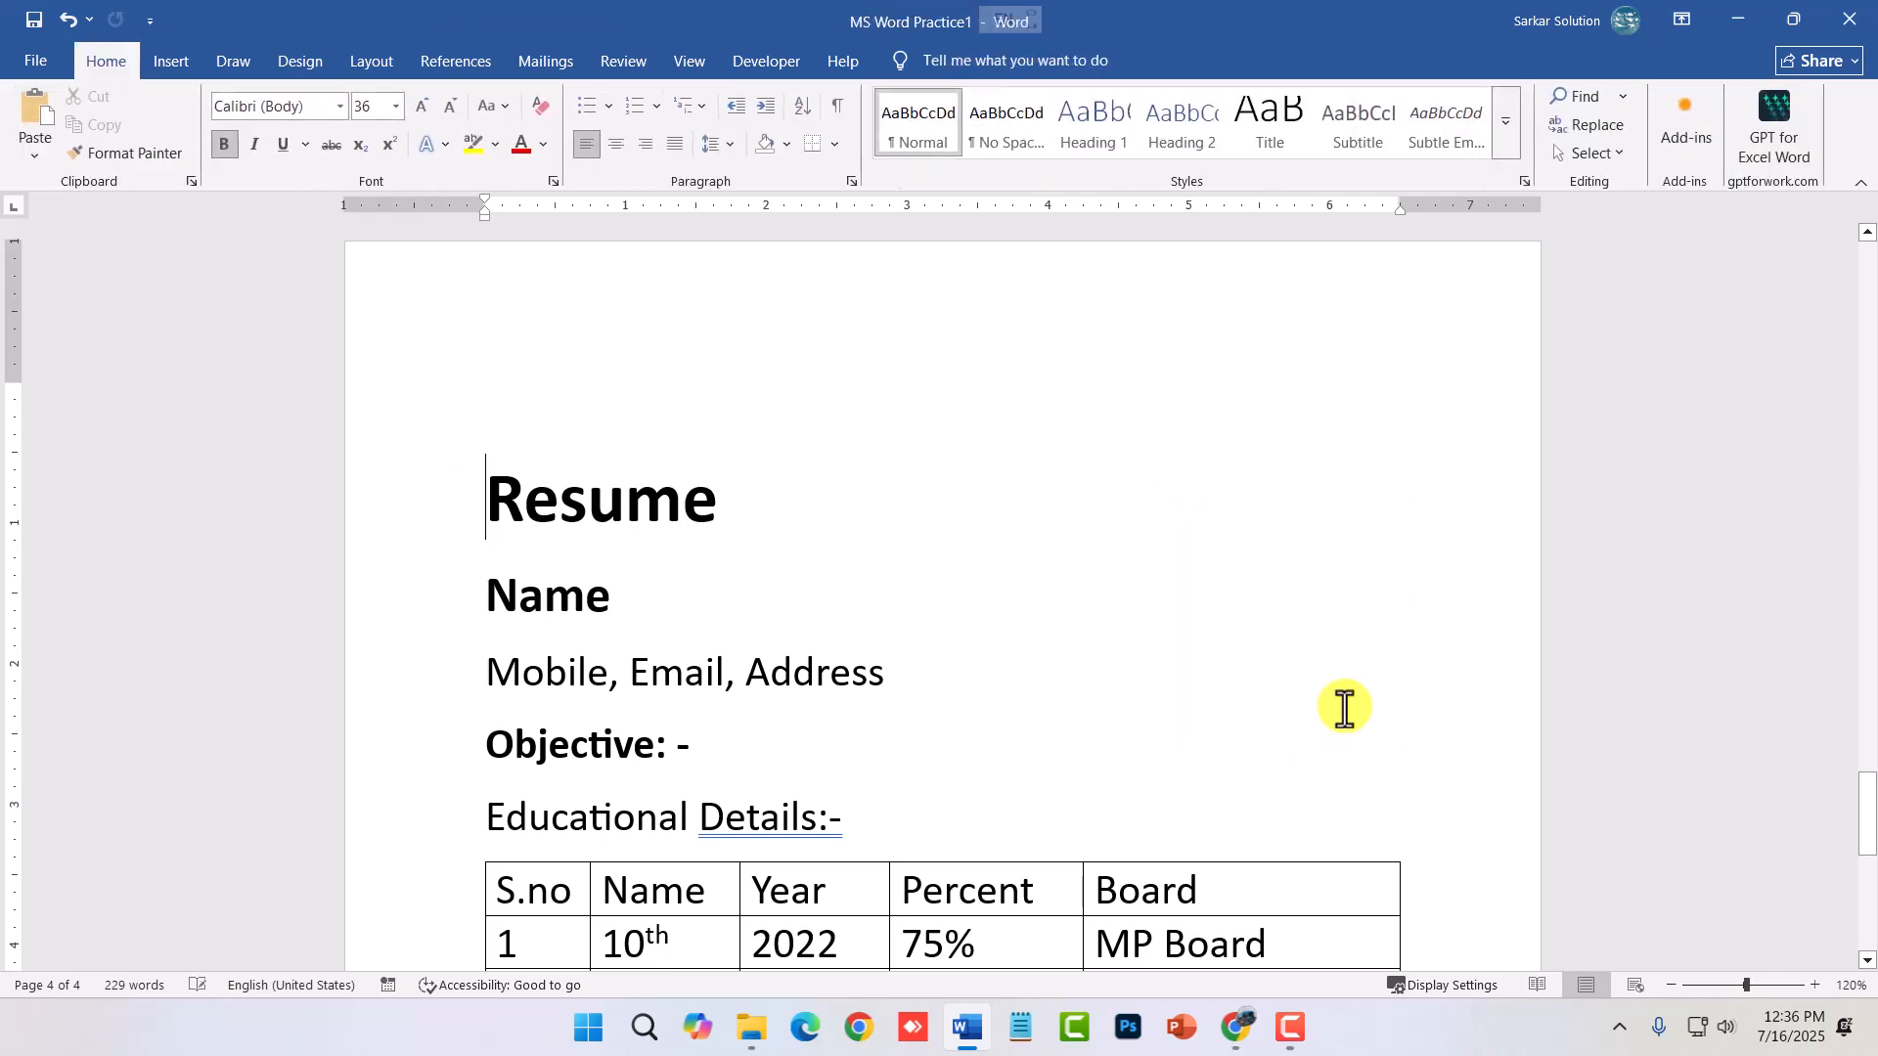
- Insert the picture file listed under Today in this device's Downloads folder before the Resume heading
{"action": "left_click", "coordinate": [180, 62]}
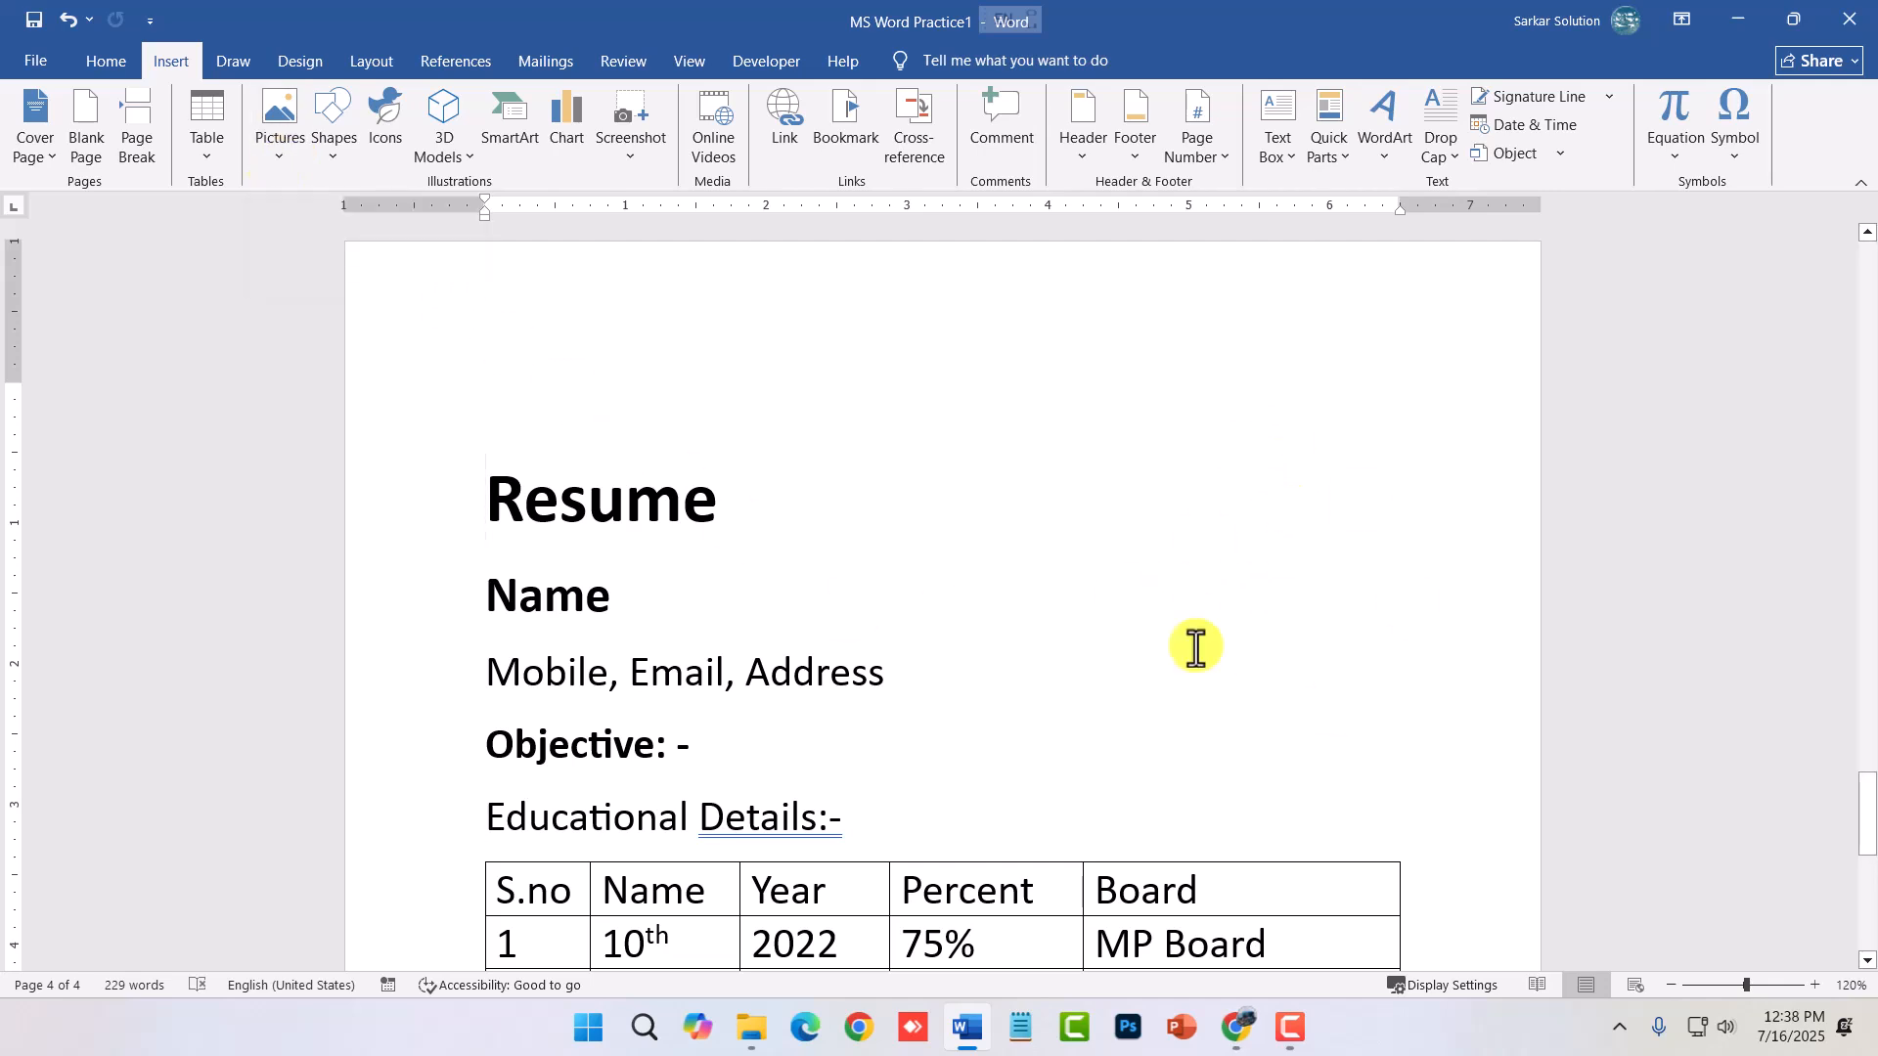
{"action": "left_click", "coordinate": [283, 149]}
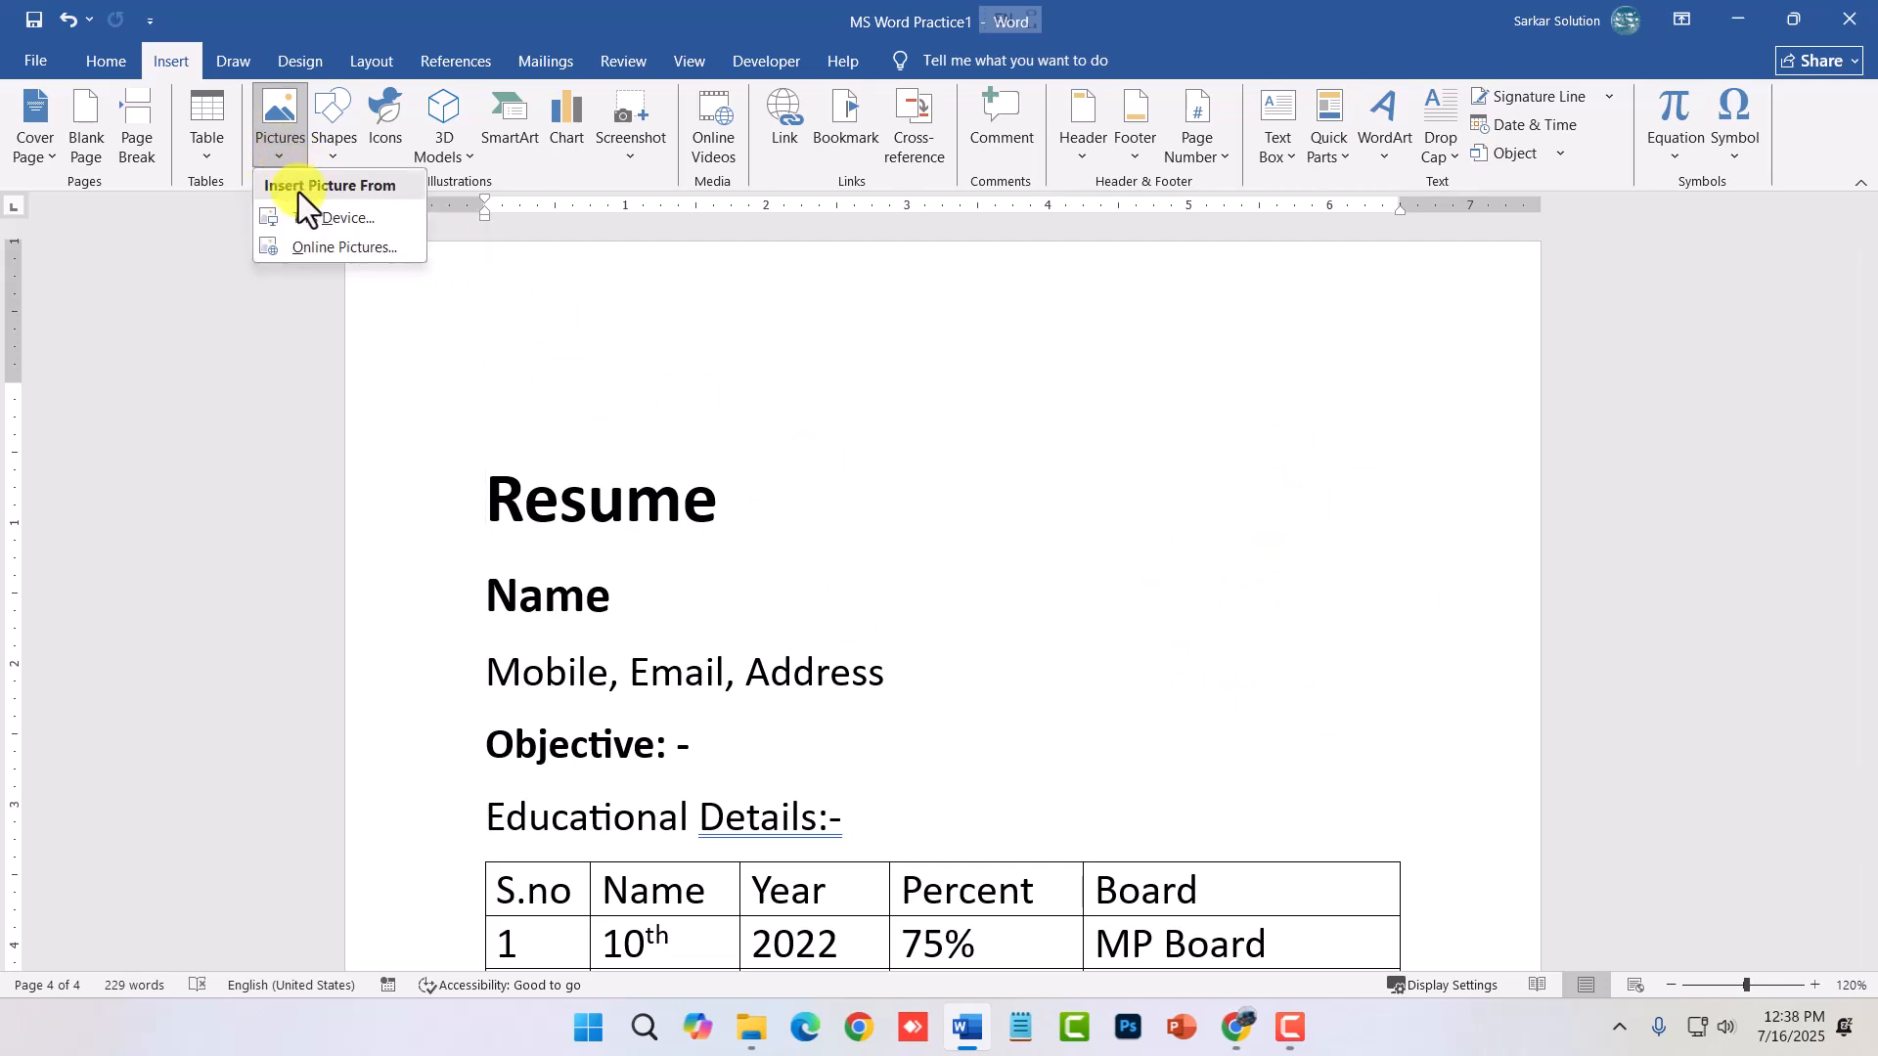
{"action": "left_click", "coordinate": [324, 224]}
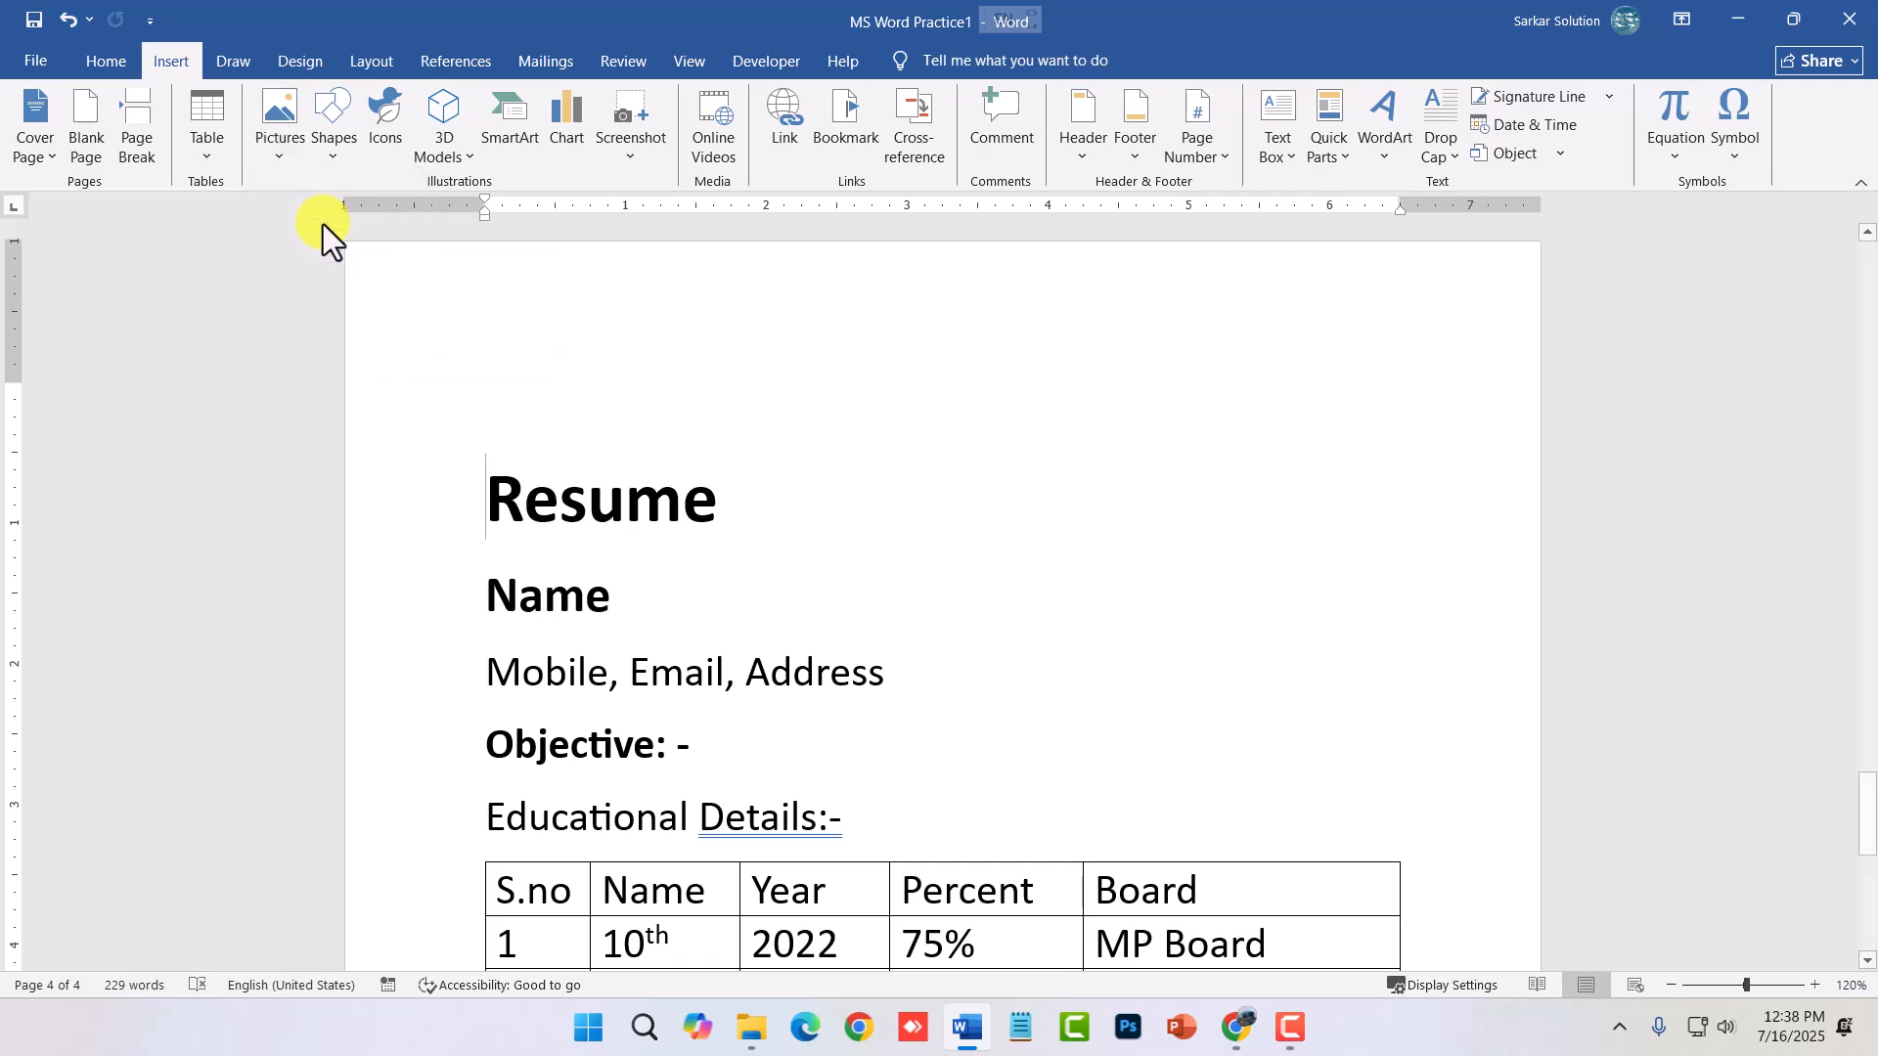
{"action": "left_click", "coordinate": [115, 281]}
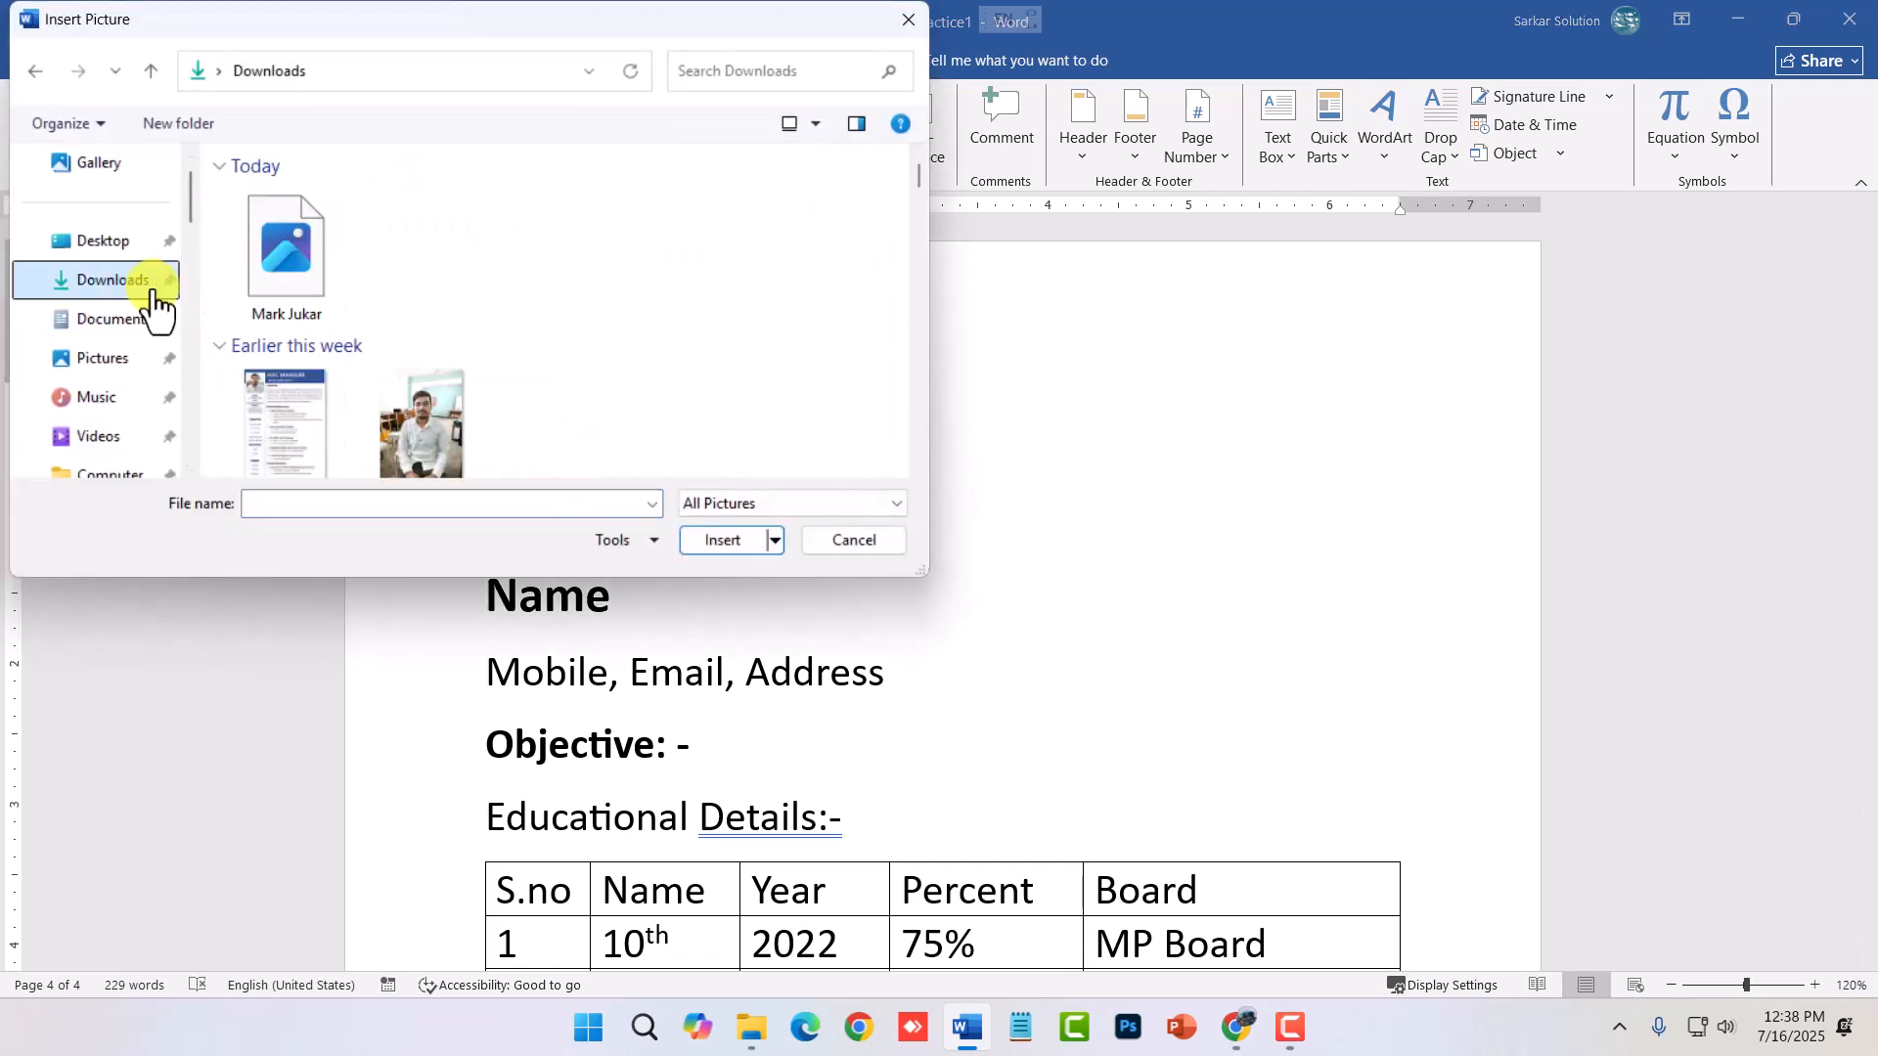
{"action": "left_click", "coordinate": [279, 257]}
{"action": "left_click", "coordinate": [721, 540]}
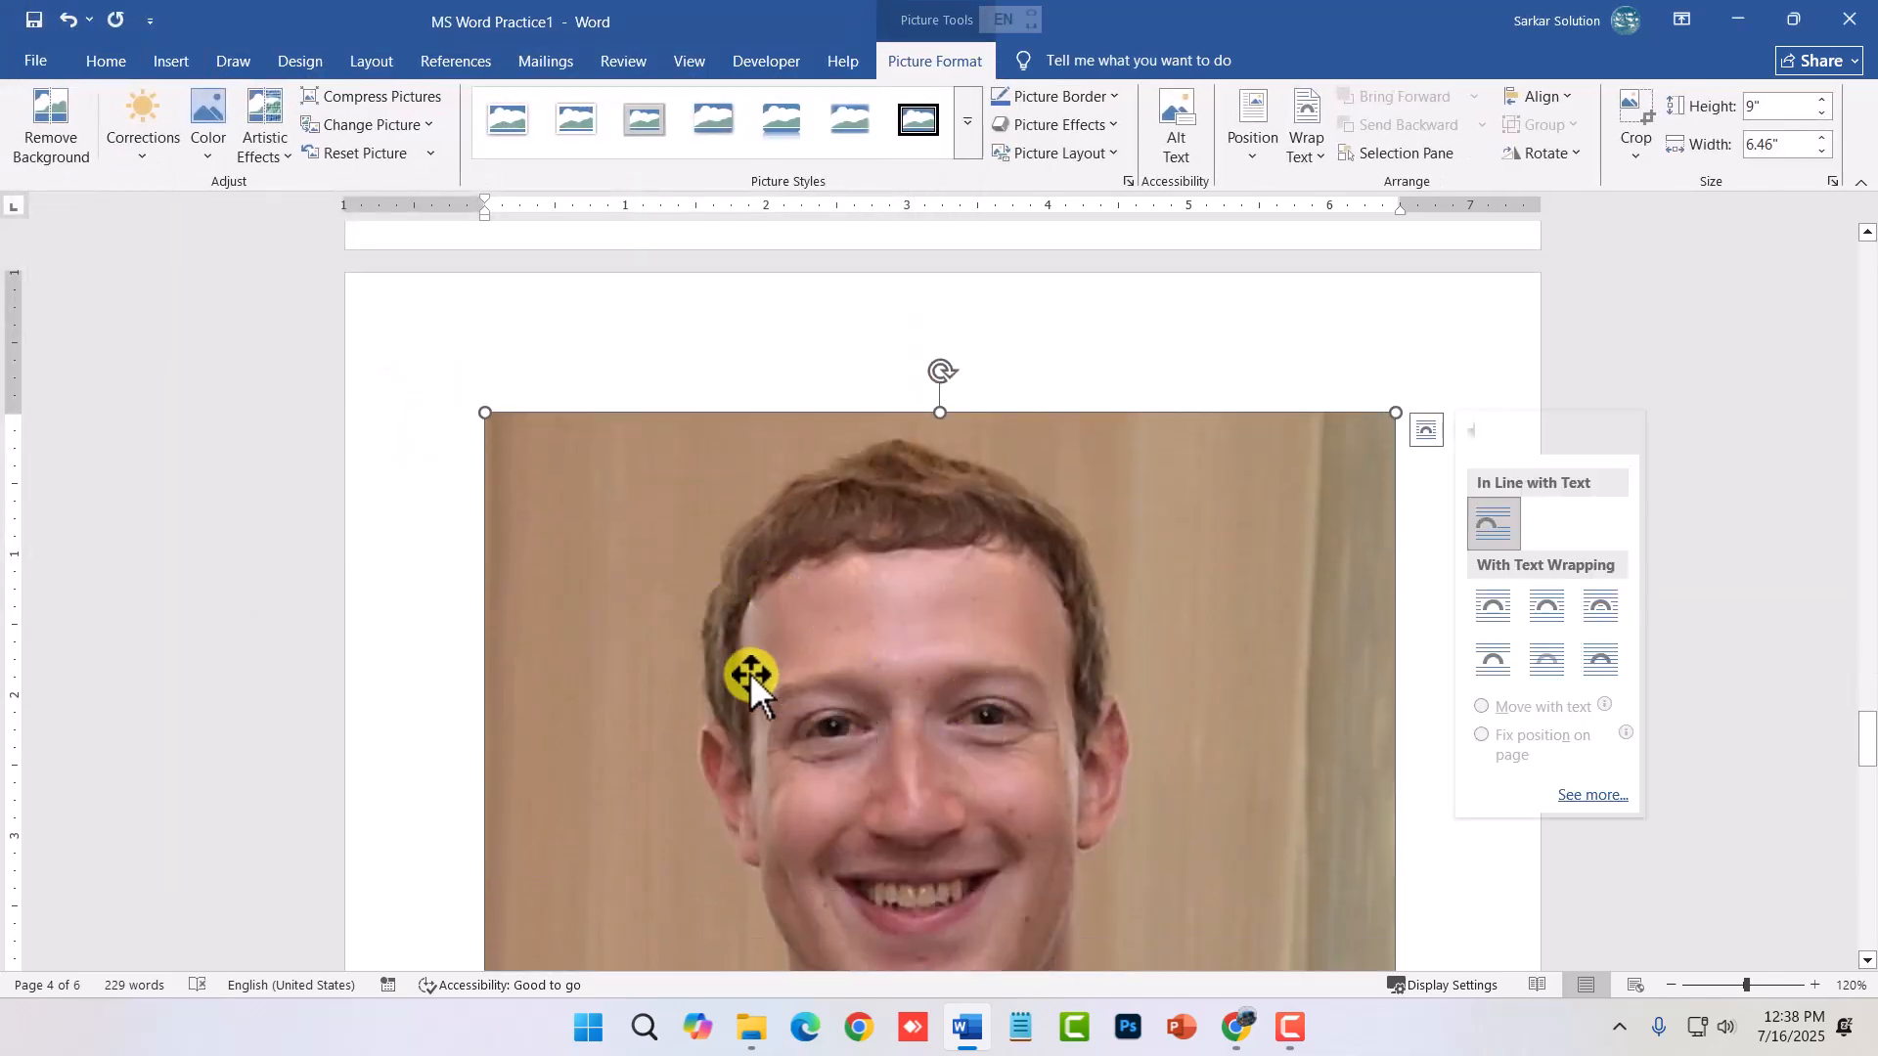
- Shrink the inserted picture proportionally to about 1.9" high and 1.36" wide
{"action": "left_click", "coordinate": [1673, 985]}
{"action": "left_click", "coordinate": [1673, 985]}
{"action": "left_click", "coordinate": [1673, 985]}
{"action": "left_click", "coordinate": [1673, 985]}
{"action": "left_click", "coordinate": [1673, 985]}
{"action": "left_click", "coordinate": [1673, 985]}
{"action": "left_click", "coordinate": [1673, 985]}
{"action": "left_click", "coordinate": [1673, 985]}
{"action": "left_click", "coordinate": [1673, 985]}
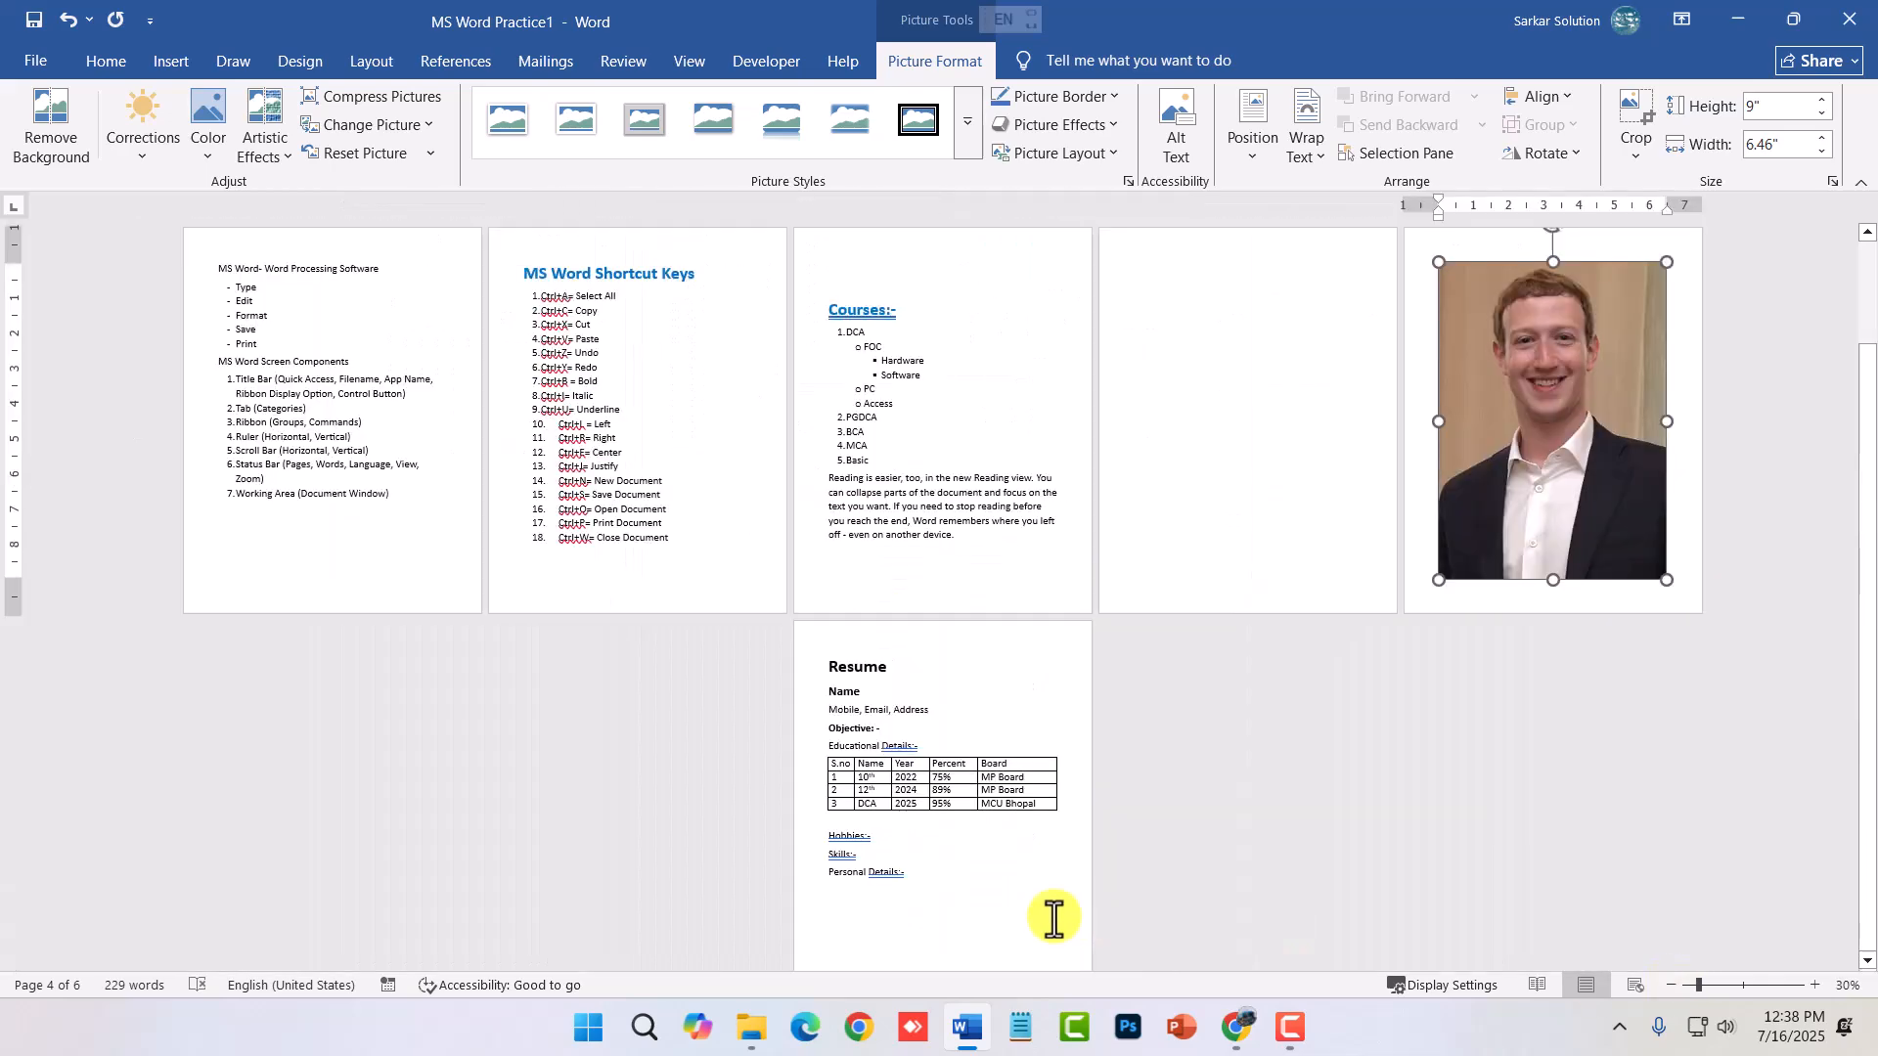
{"action": "left_click_drag", "start_coordinate": [1663, 580], "coordinate": [1526, 384]}
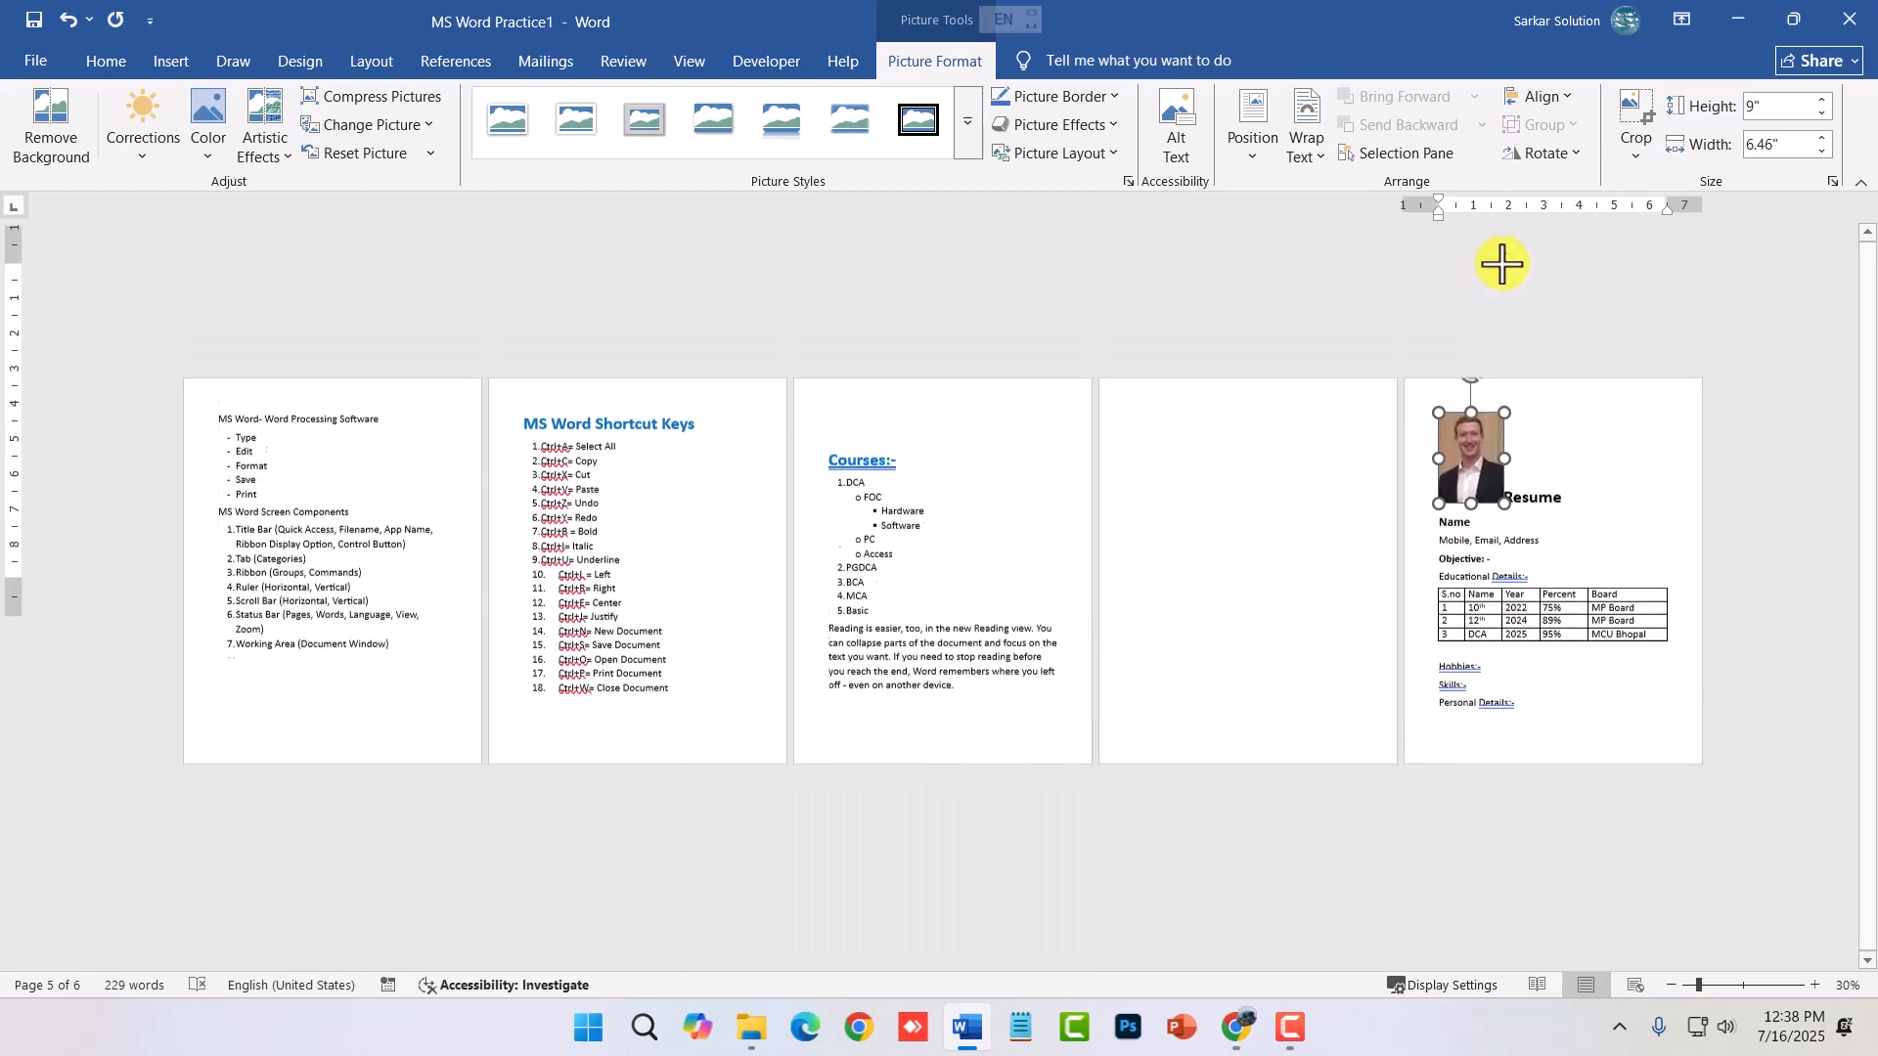
- Try widening the picture to about 2.46" and stretching its height to about 2.61", undoing each change
{"action": "left_click", "coordinate": [1816, 986]}
{"action": "left_click", "coordinate": [1816, 985]}
{"action": "left_click", "coordinate": [1816, 985]}
{"action": "left_click", "coordinate": [1816, 985]}
{"action": "left_click", "coordinate": [1815, 986]}
{"action": "left_click", "coordinate": [1815, 985]}
{"action": "left_click", "coordinate": [1815, 985]}
{"action": "left_click", "coordinate": [1816, 985]}
{"action": "left_click", "coordinate": [1816, 985]}
{"action": "left_click", "coordinate": [1816, 985]}
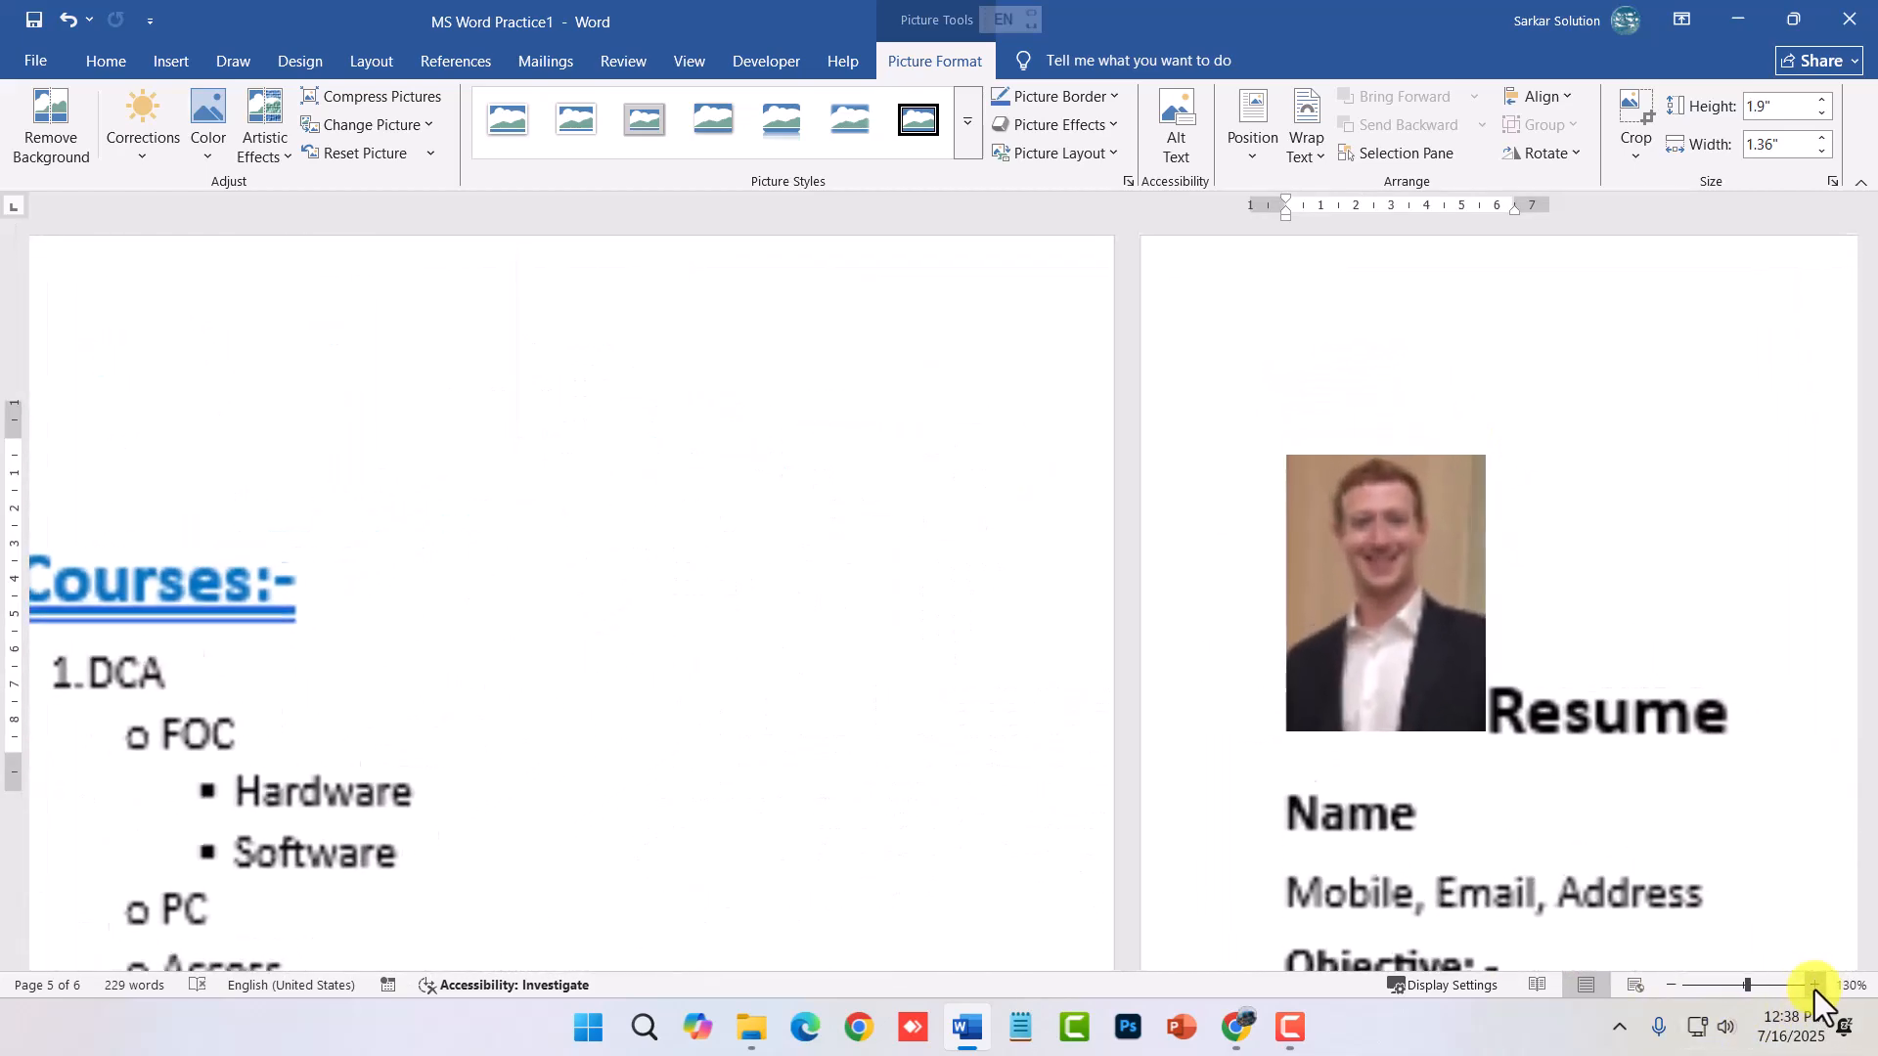
{"action": "left_click", "coordinate": [1815, 985]}
{"action": "left_click", "coordinate": [1815, 985]}
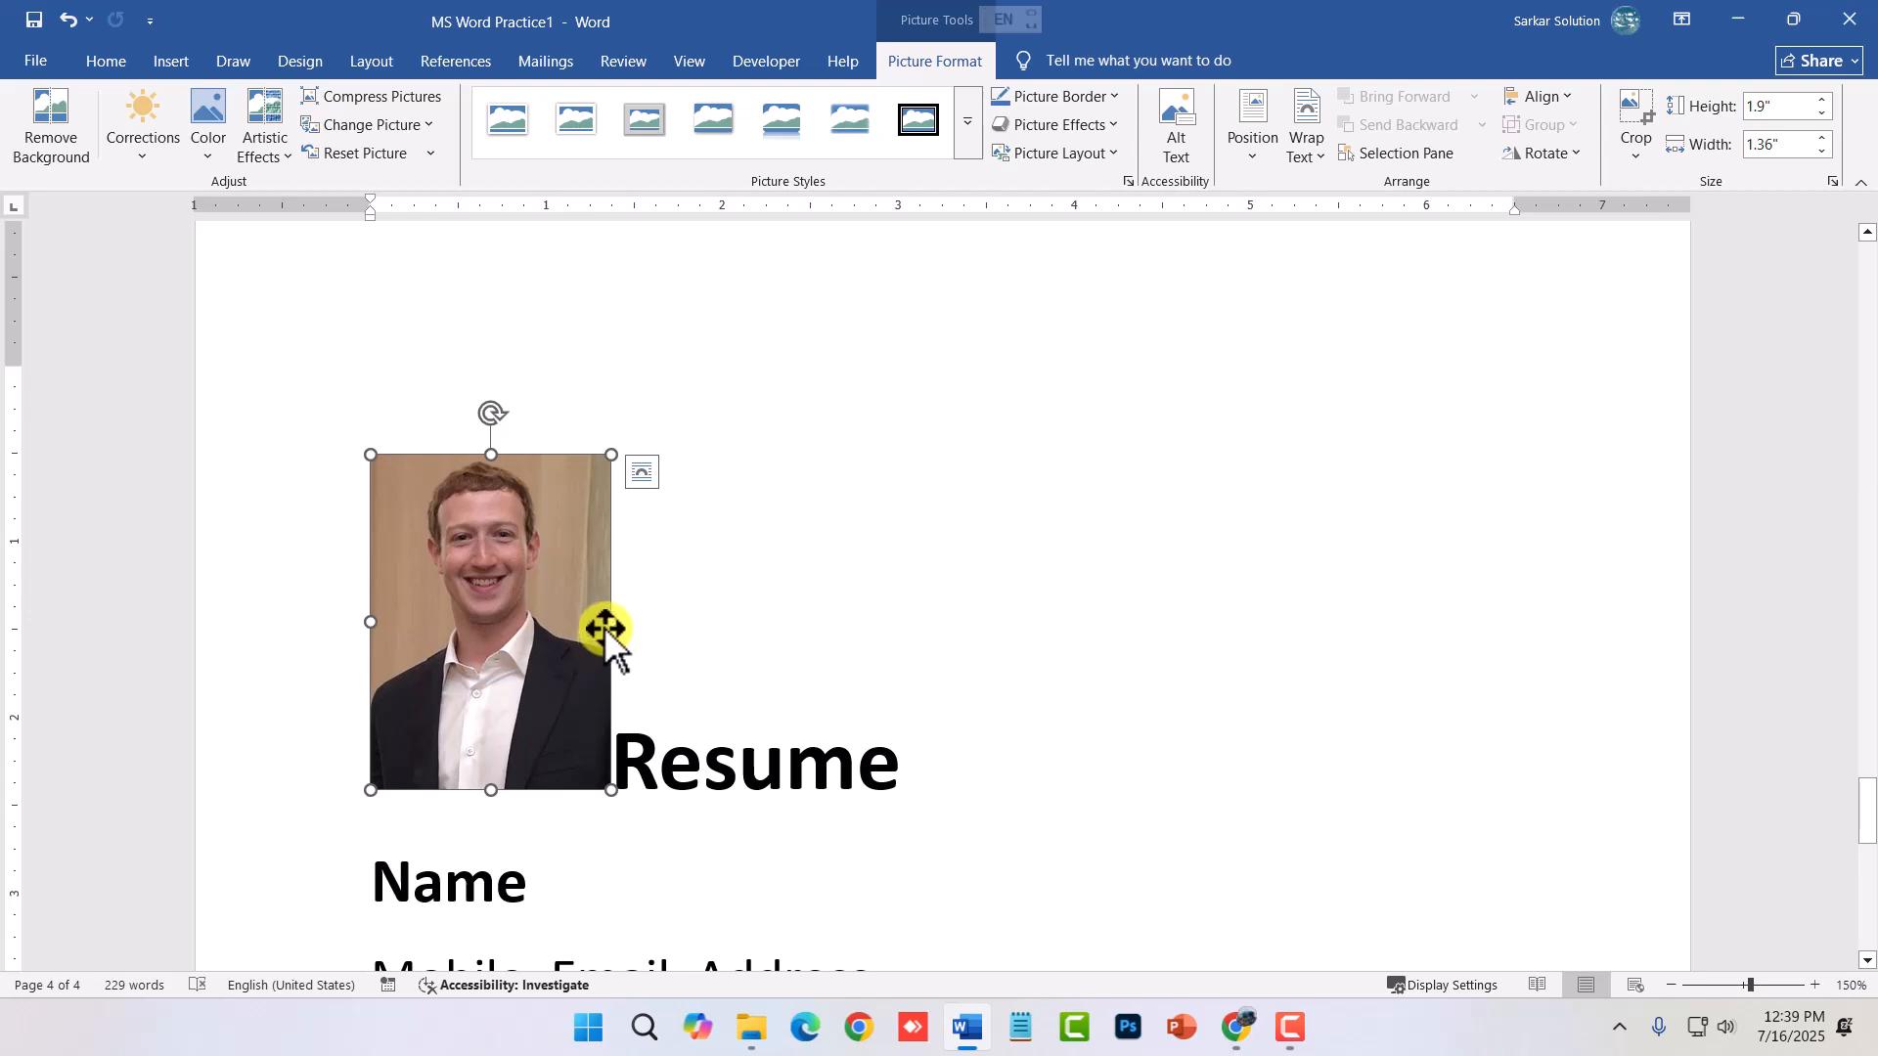
{"action": "left_click_drag", "start_coordinate": [608, 621], "coordinate": [801, 623]}
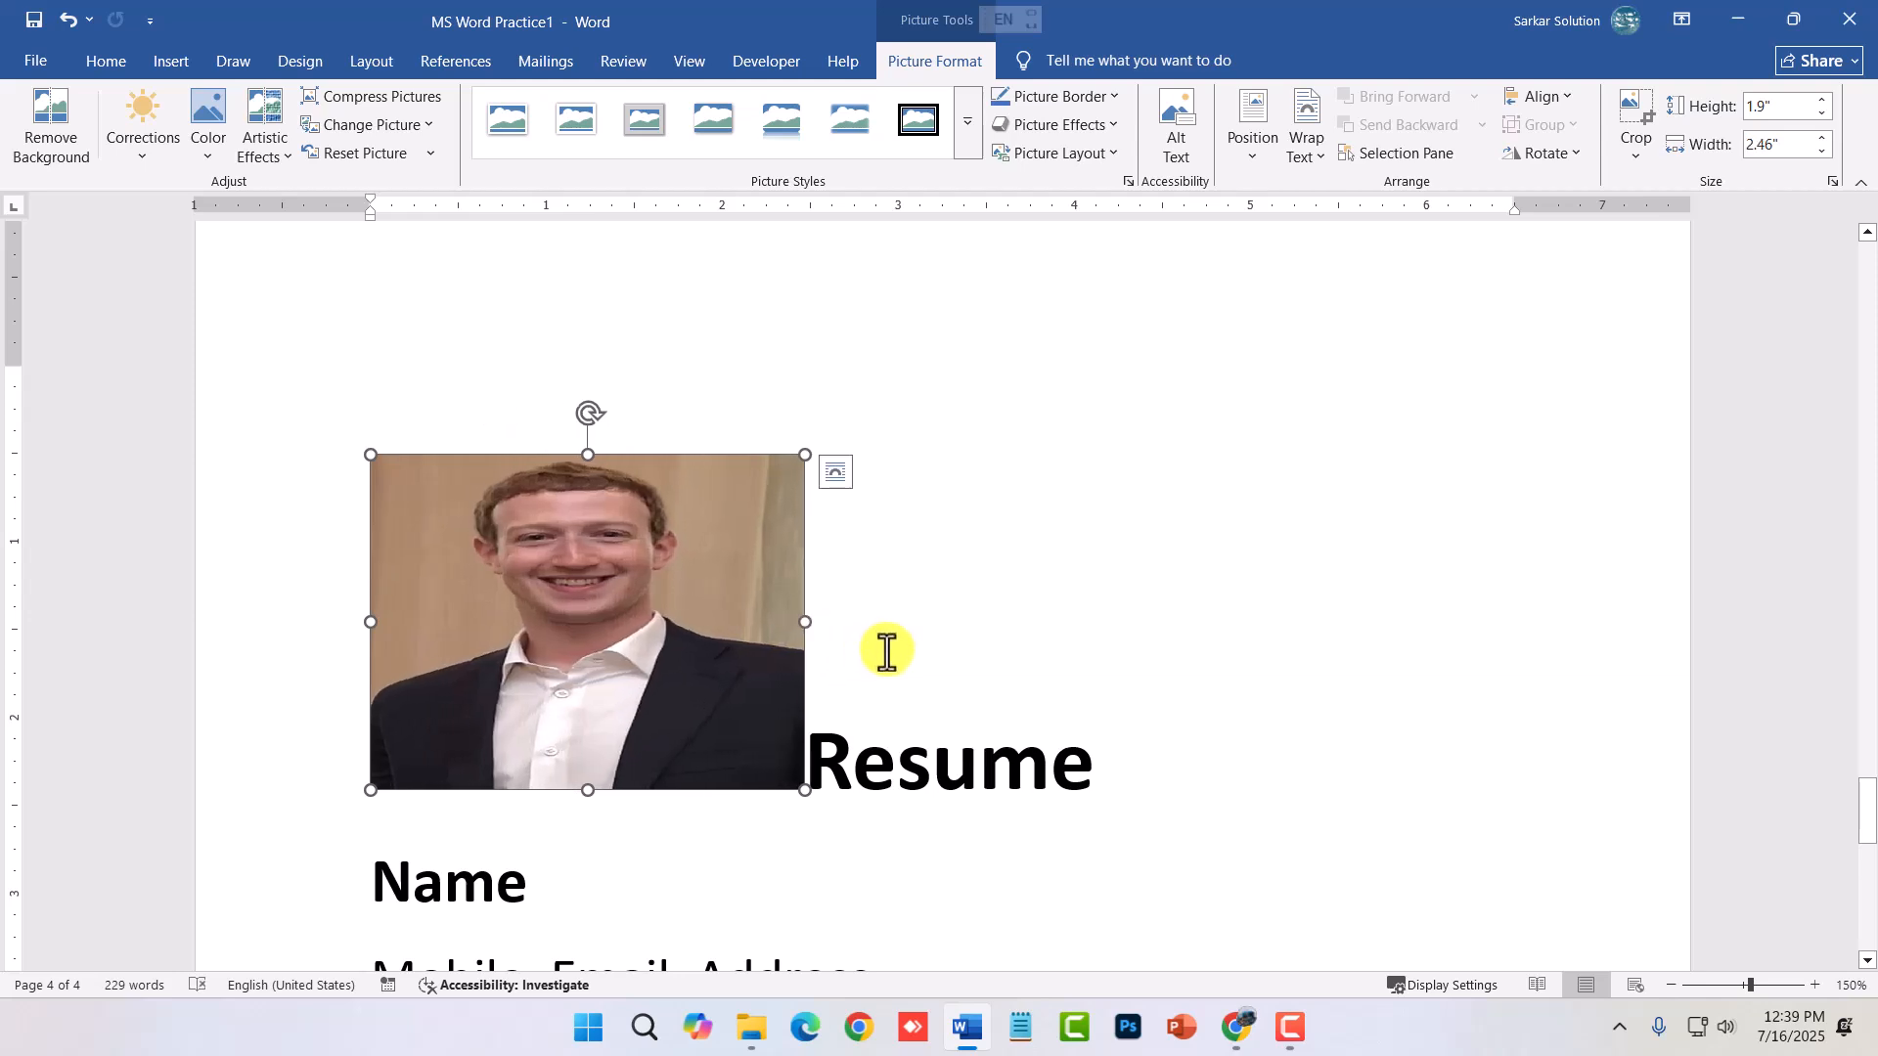
{"action": "key", "text": "ctrl+z"}
{"action": "left_click_drag", "start_coordinate": [490, 792], "coordinate": [487, 923]}
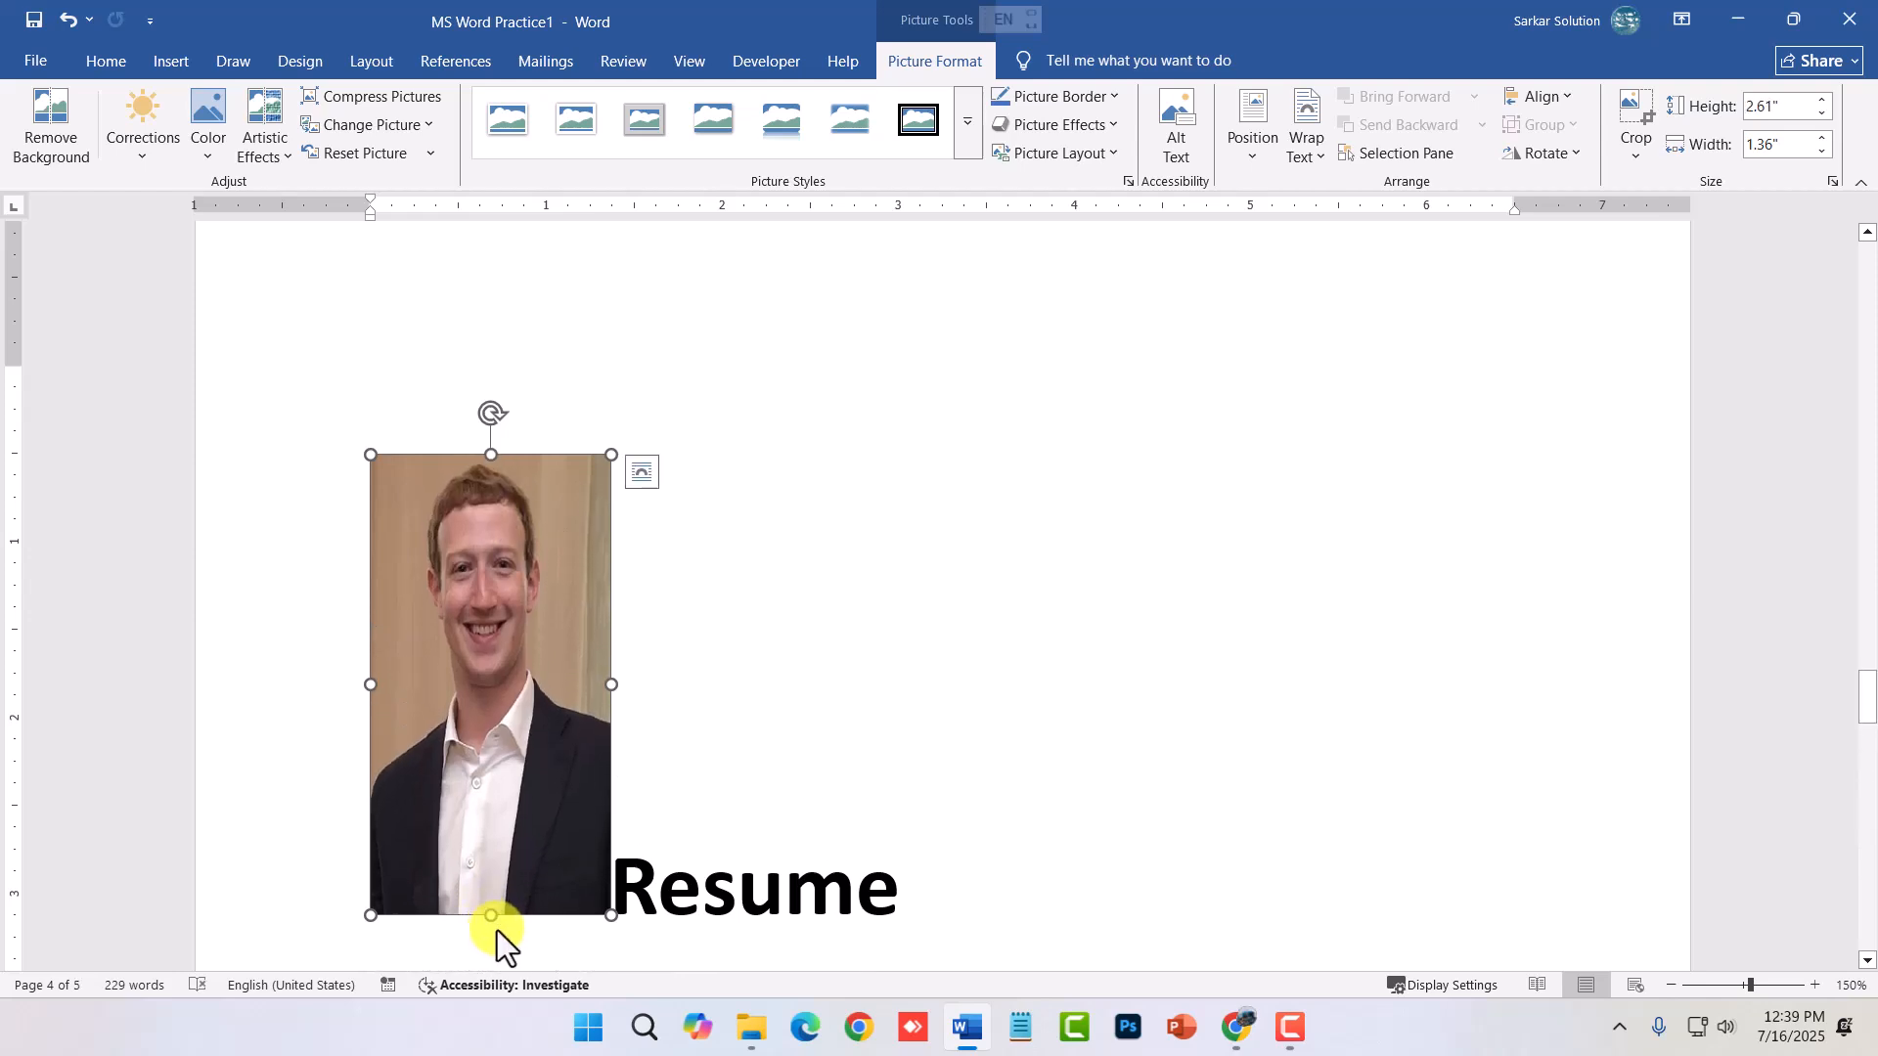
{"action": "key", "text": "ctrl+z"}
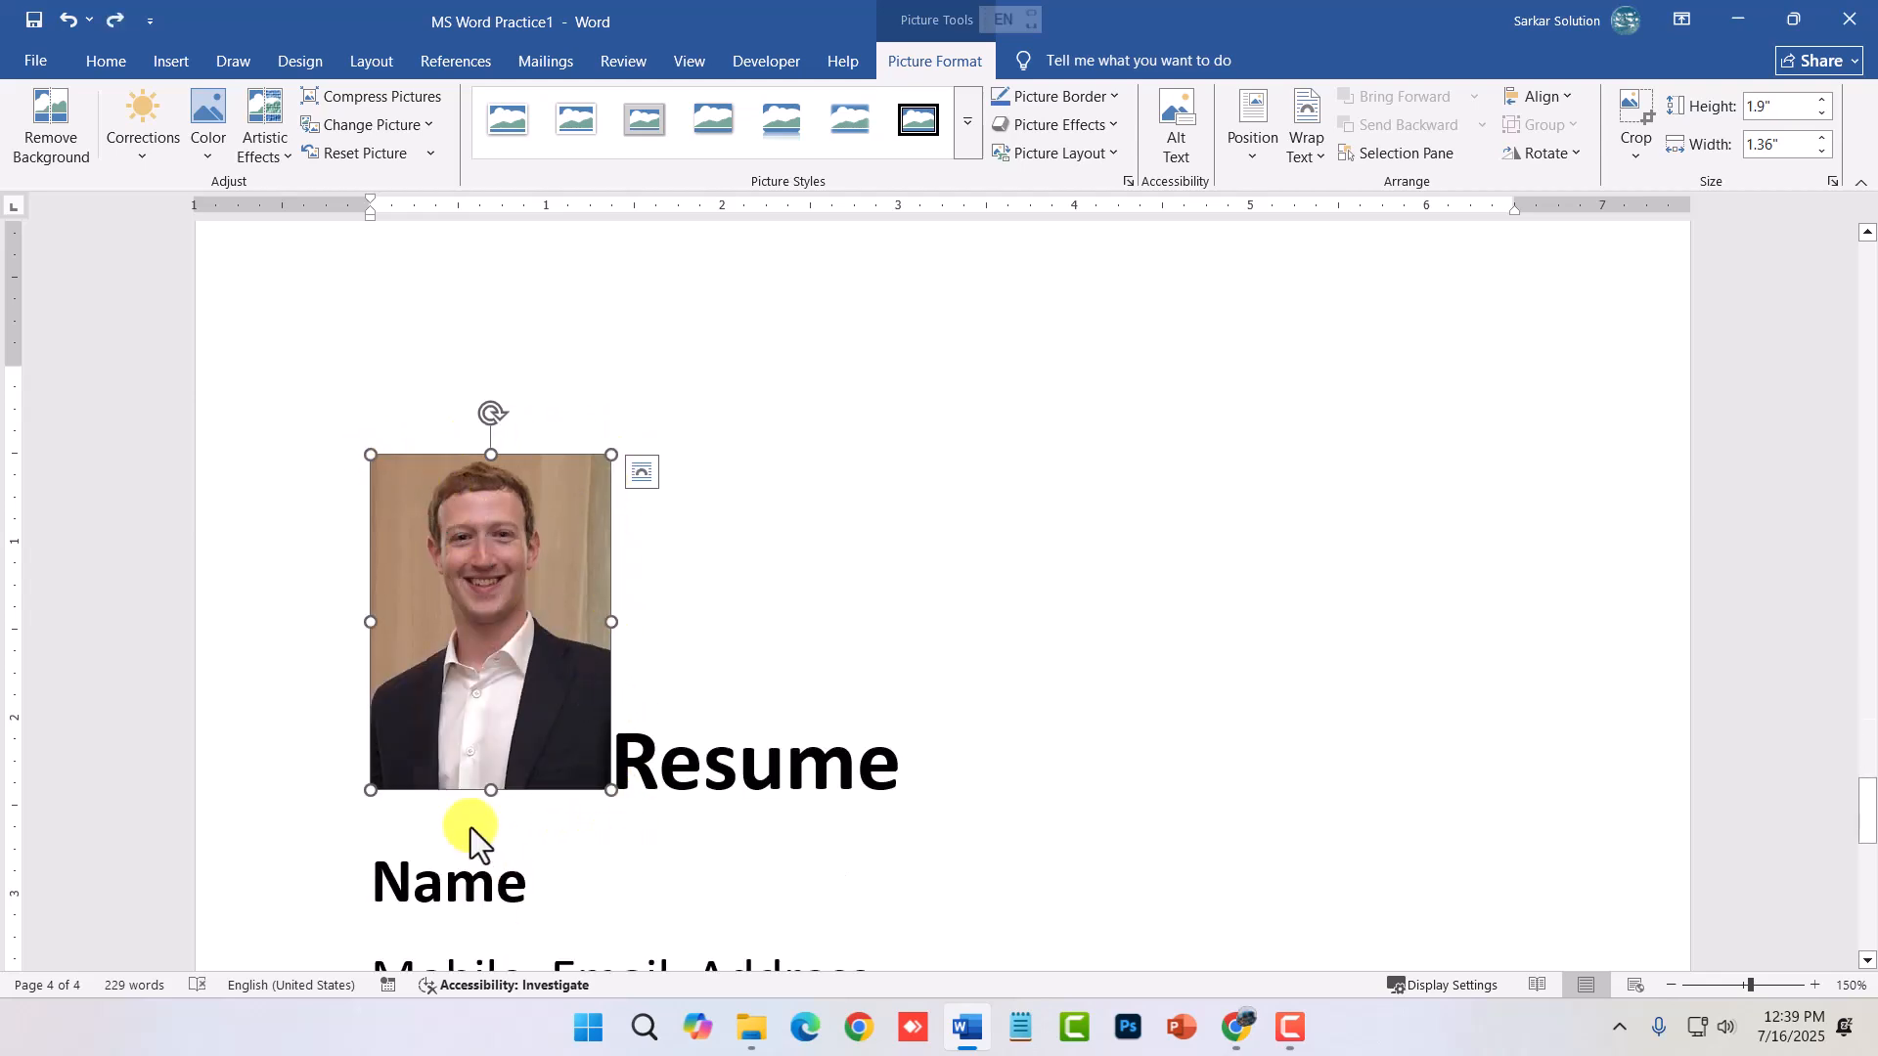
- Scale the picture down proportionally to about 1.81" high and 1.29" wide
{"action": "left_click_drag", "start_coordinate": [614, 789], "coordinate": [573, 768]}
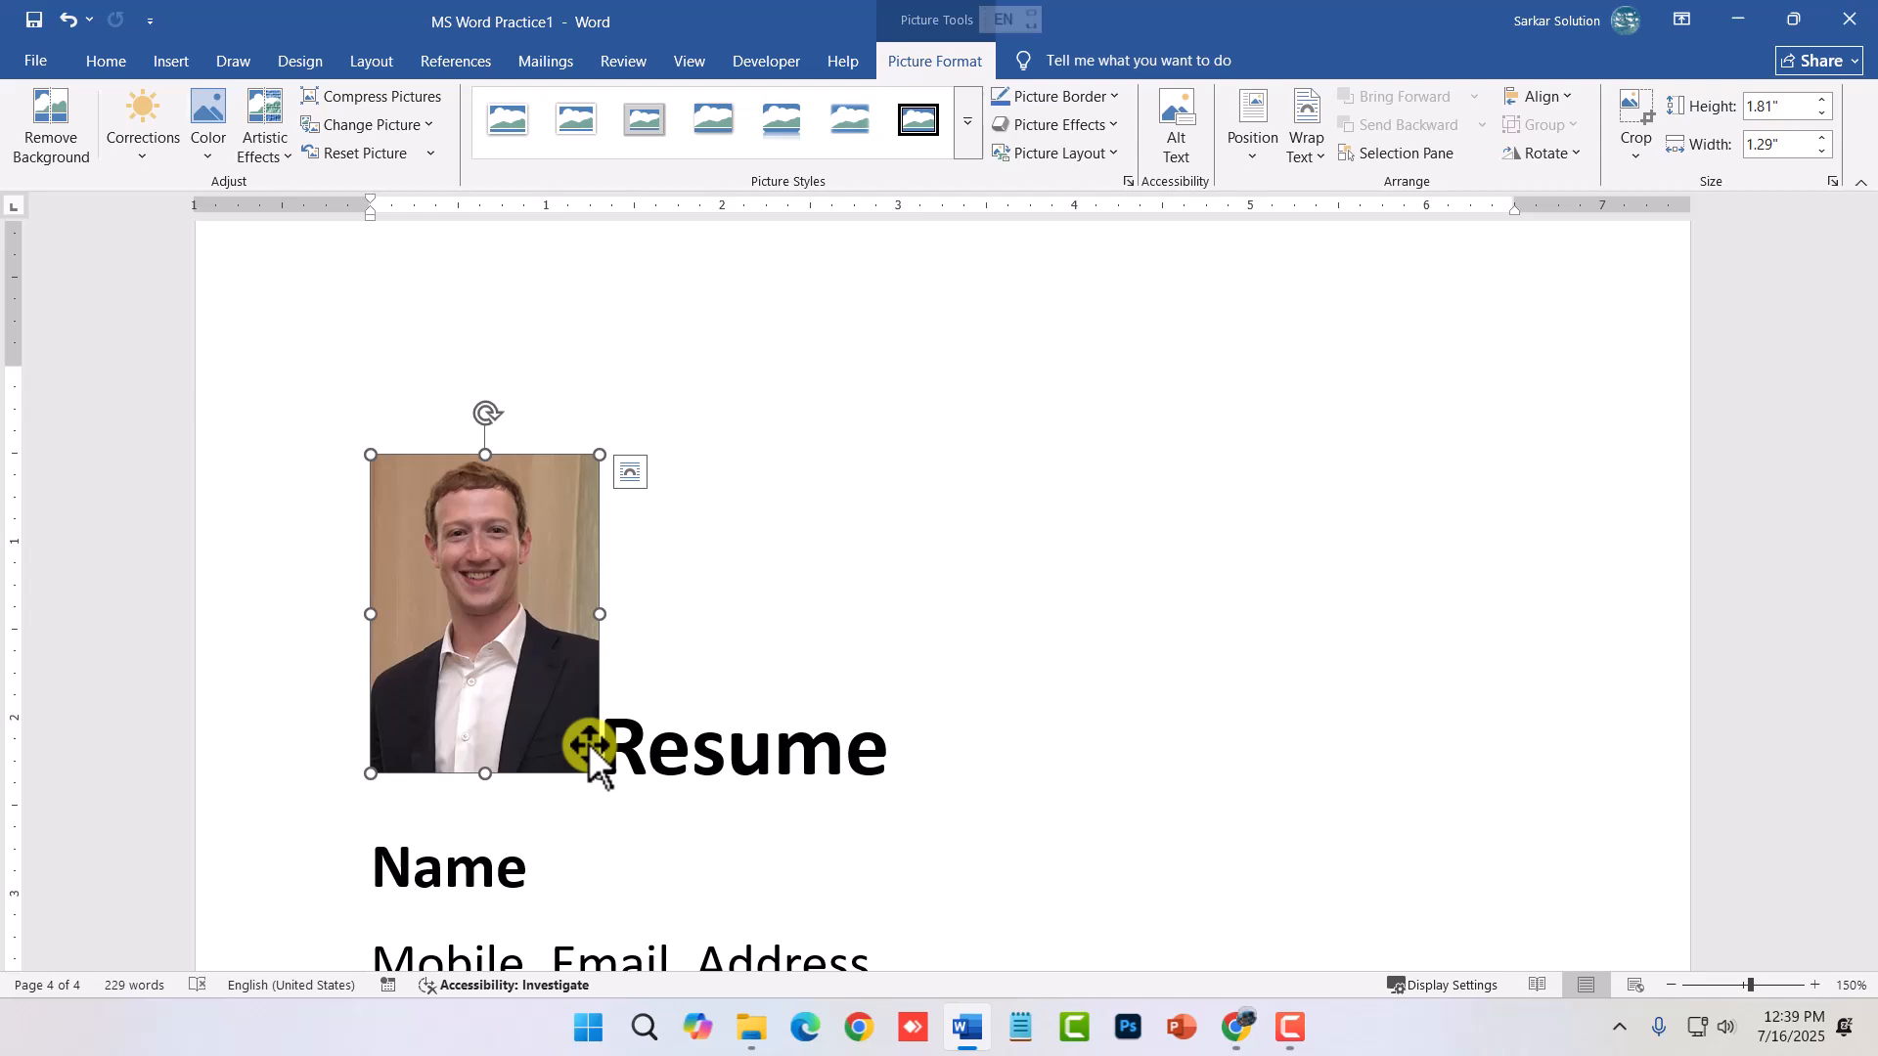
- Try squashing the picture to about 0.85" high, stretching it taller, and enlarging it proportionally to about 2.85" by 2.04", undoing each change
{"action": "left_click_drag", "start_coordinate": [484, 454], "coordinate": [494, 624]}
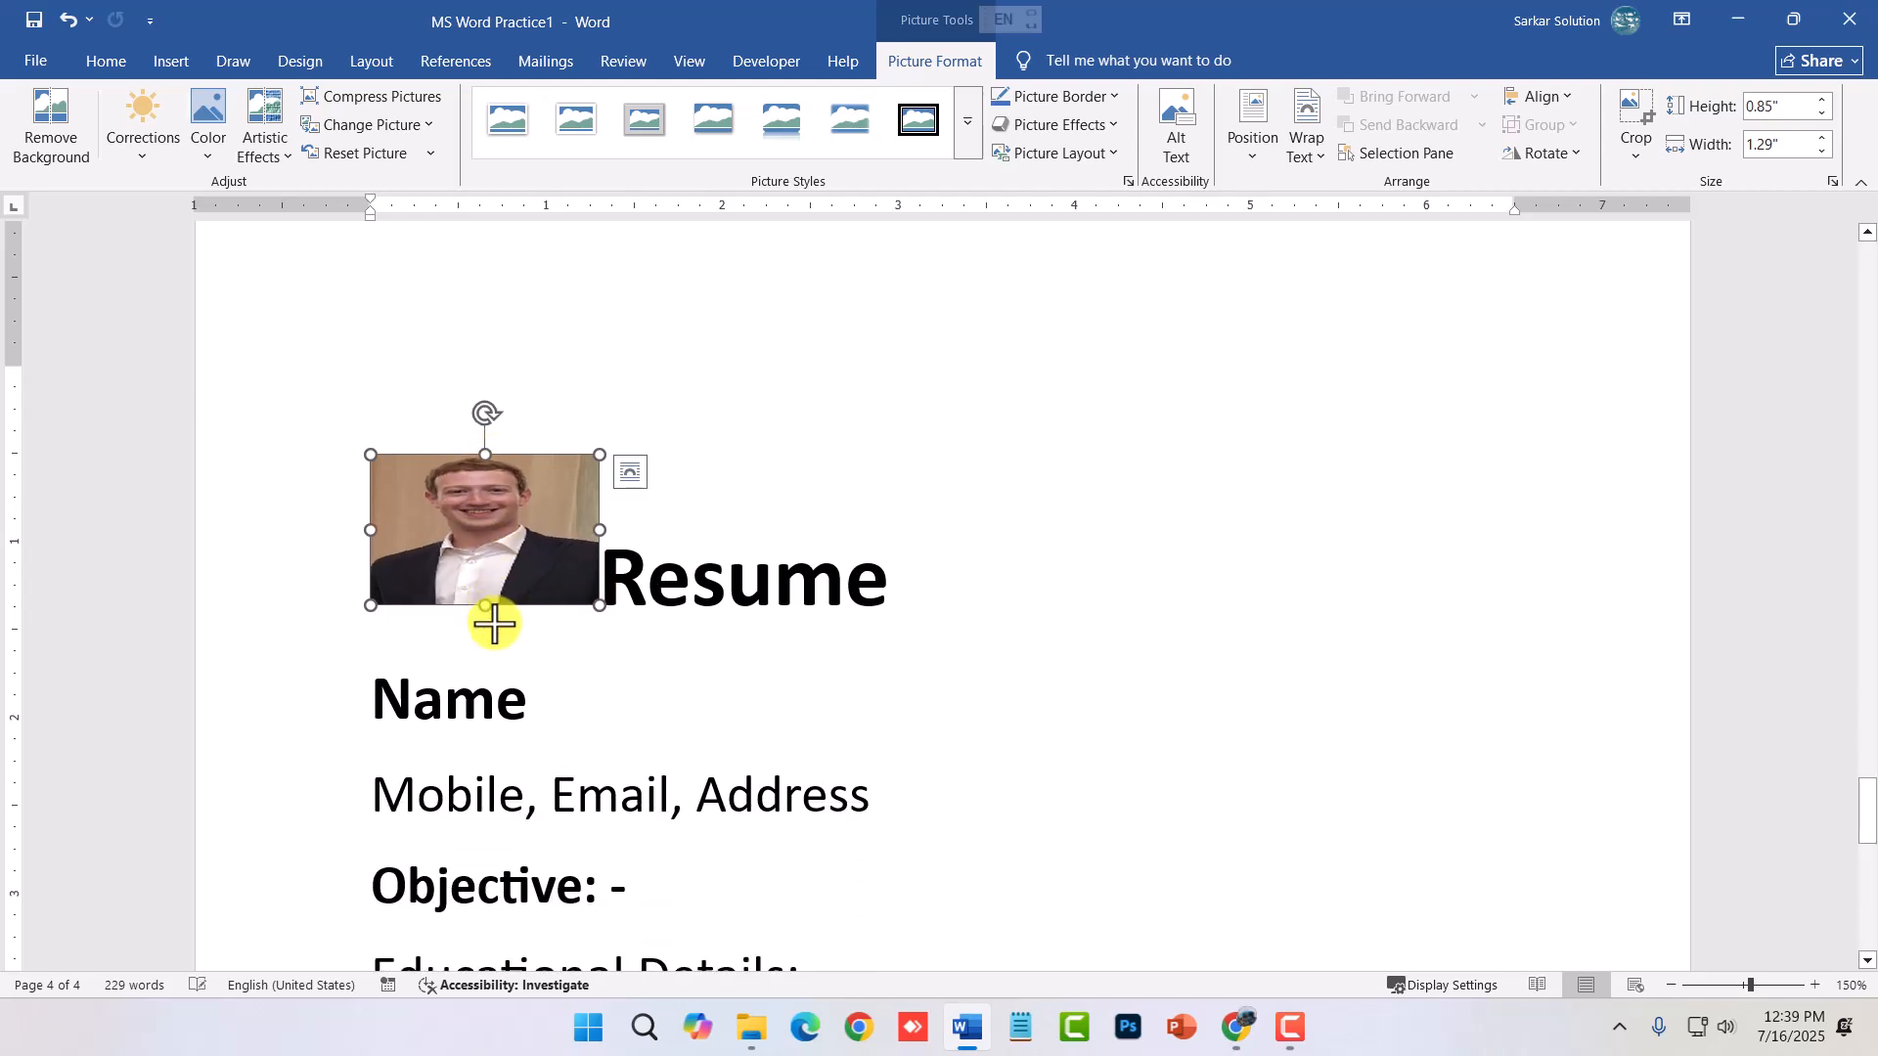
{"action": "key", "text": "ctrl+z"}
{"action": "left_click_drag", "start_coordinate": [484, 452], "coordinate": [473, 285]}
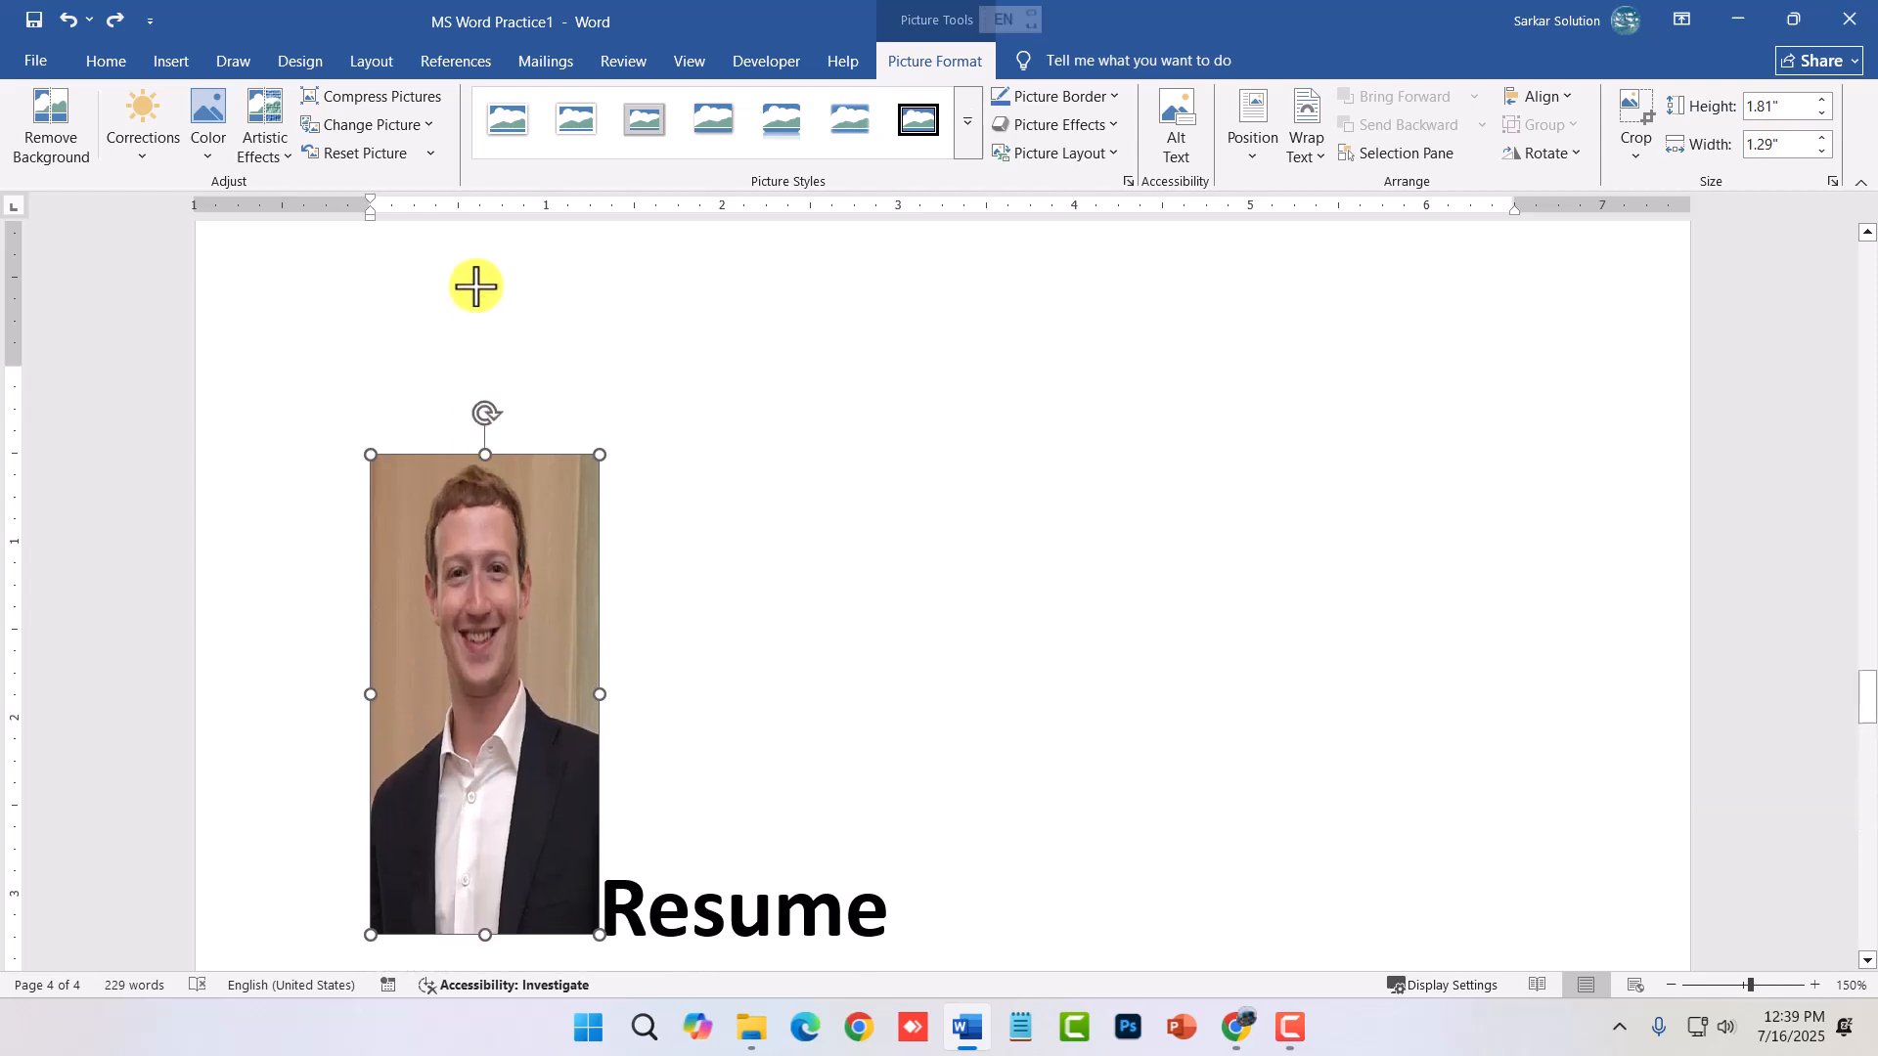
{"action": "key", "text": "ctrl+z"}
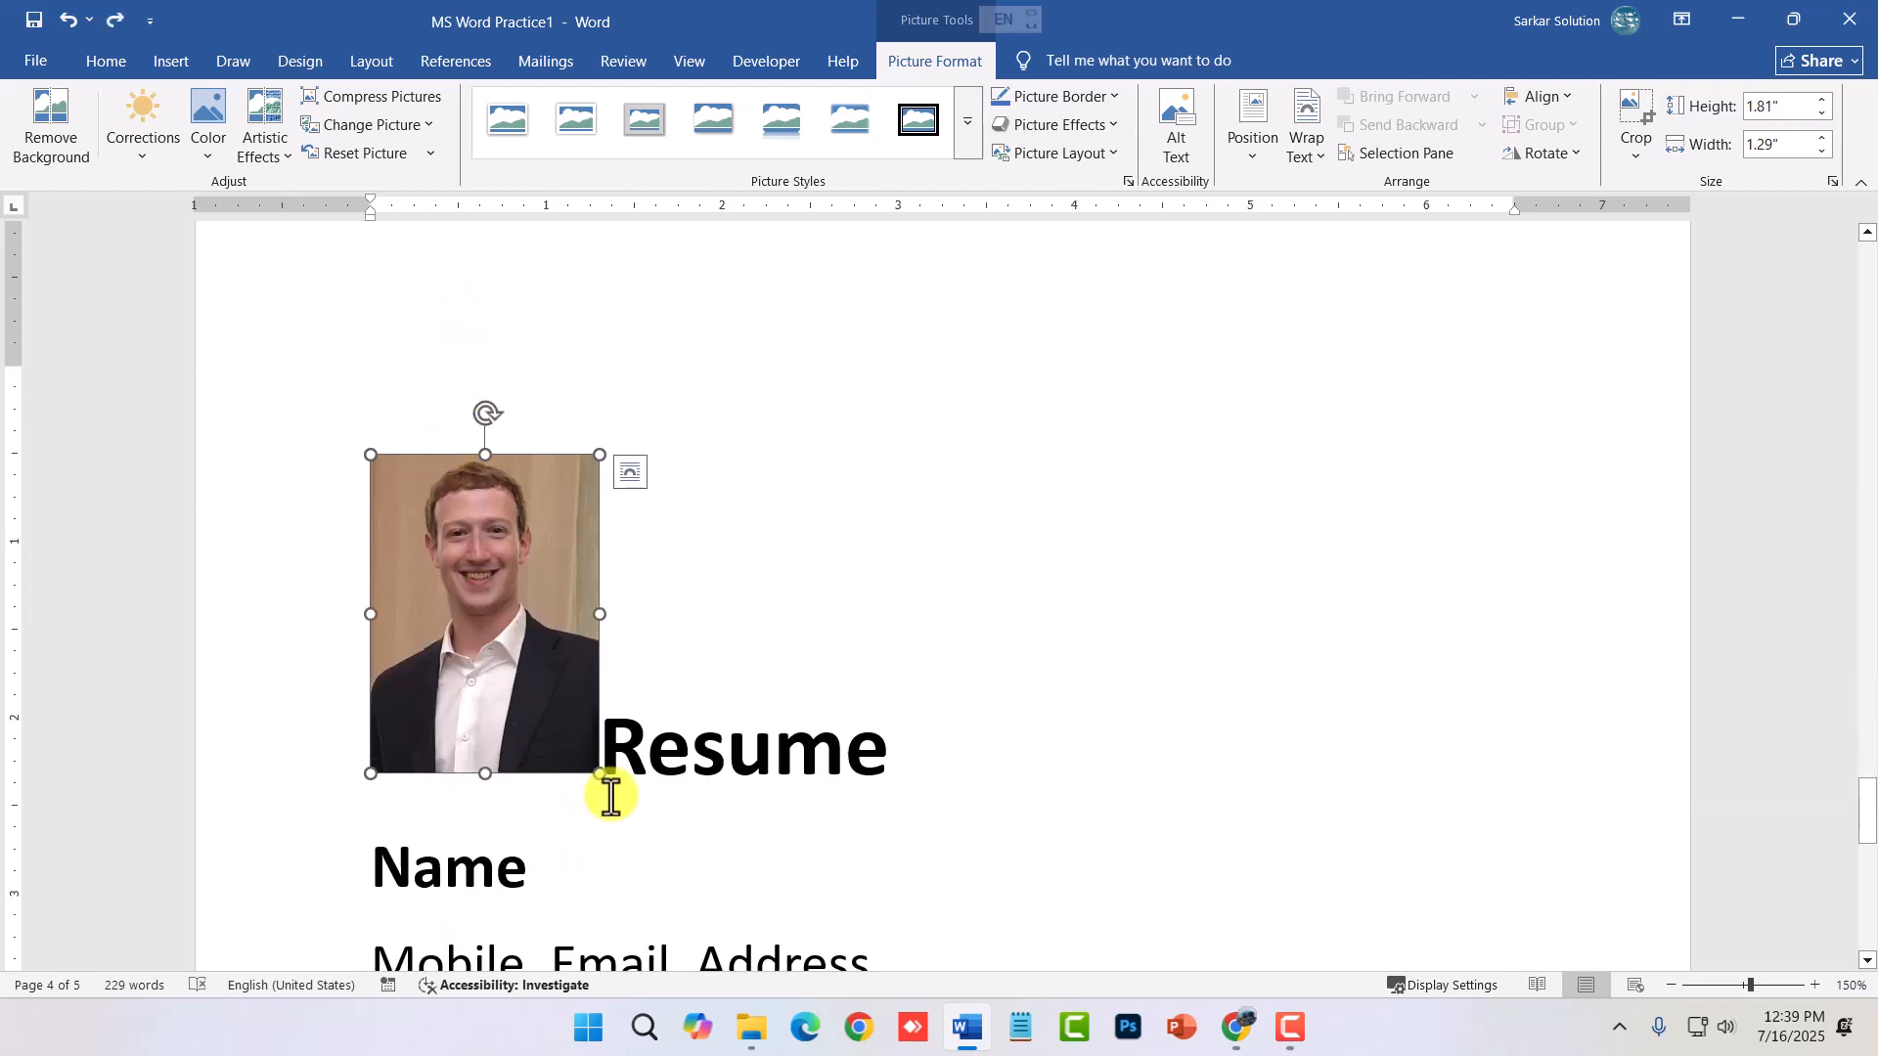
{"action": "left_click_drag", "start_coordinate": [600, 774], "coordinate": [723, 958]}
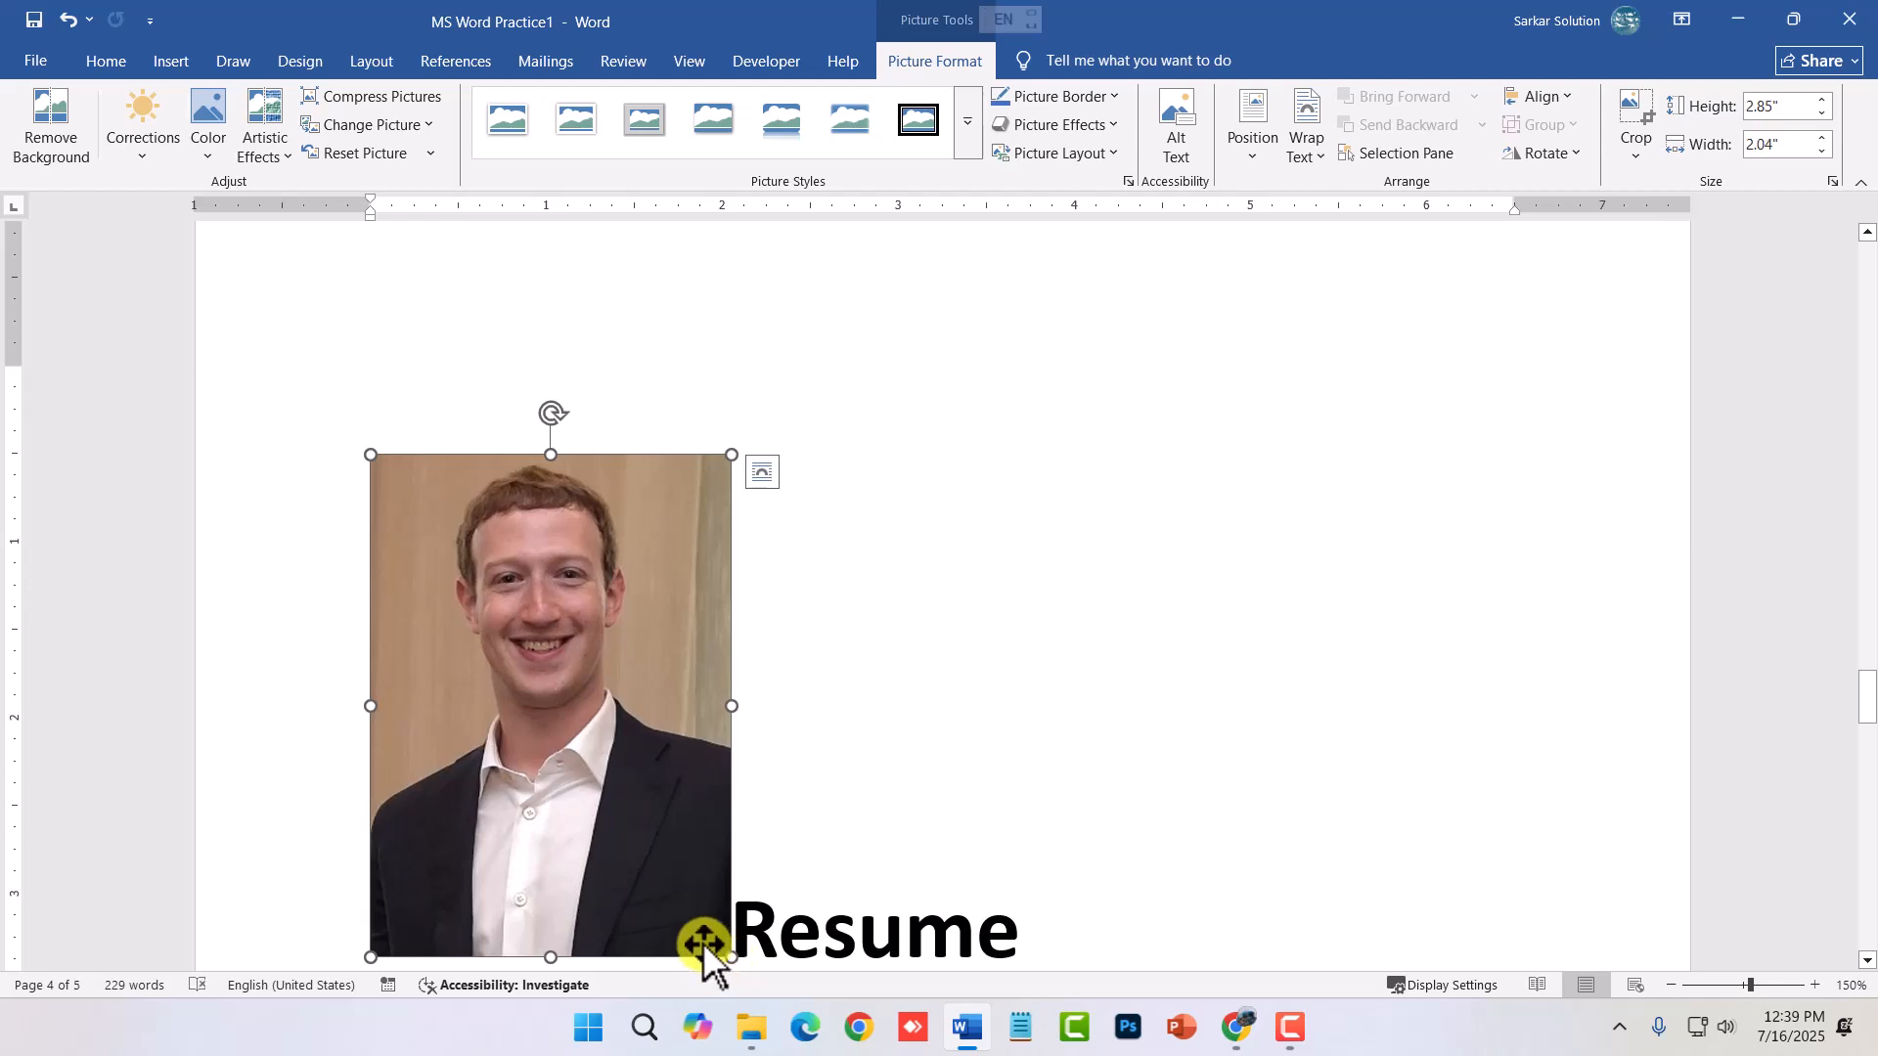
{"action": "key", "text": "ctrl+z"}
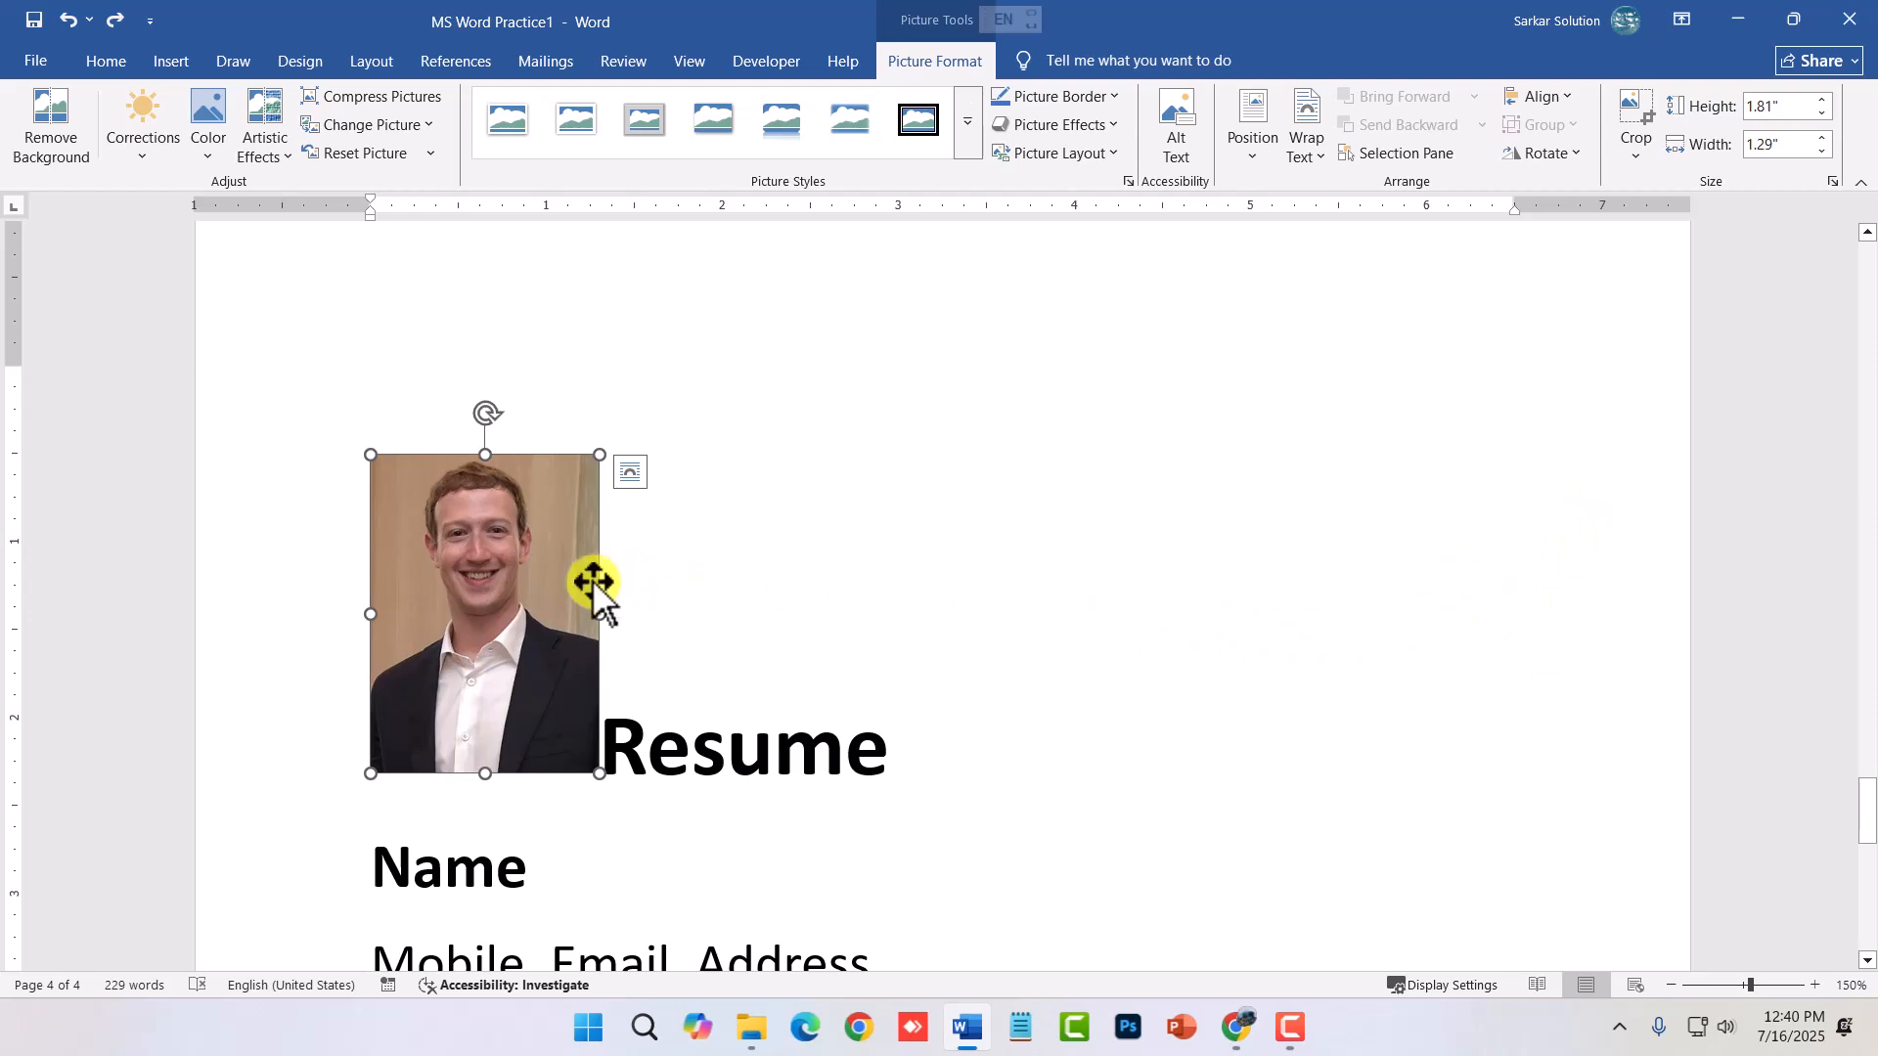
- Try Square text wrapping on the picture and move it to the right side of the page, undoing both changes
{"action": "left_click", "coordinate": [105, 60]}
{"action": "left_click", "coordinate": [701, 959]}
{"action": "left_click", "coordinate": [642, 834]}
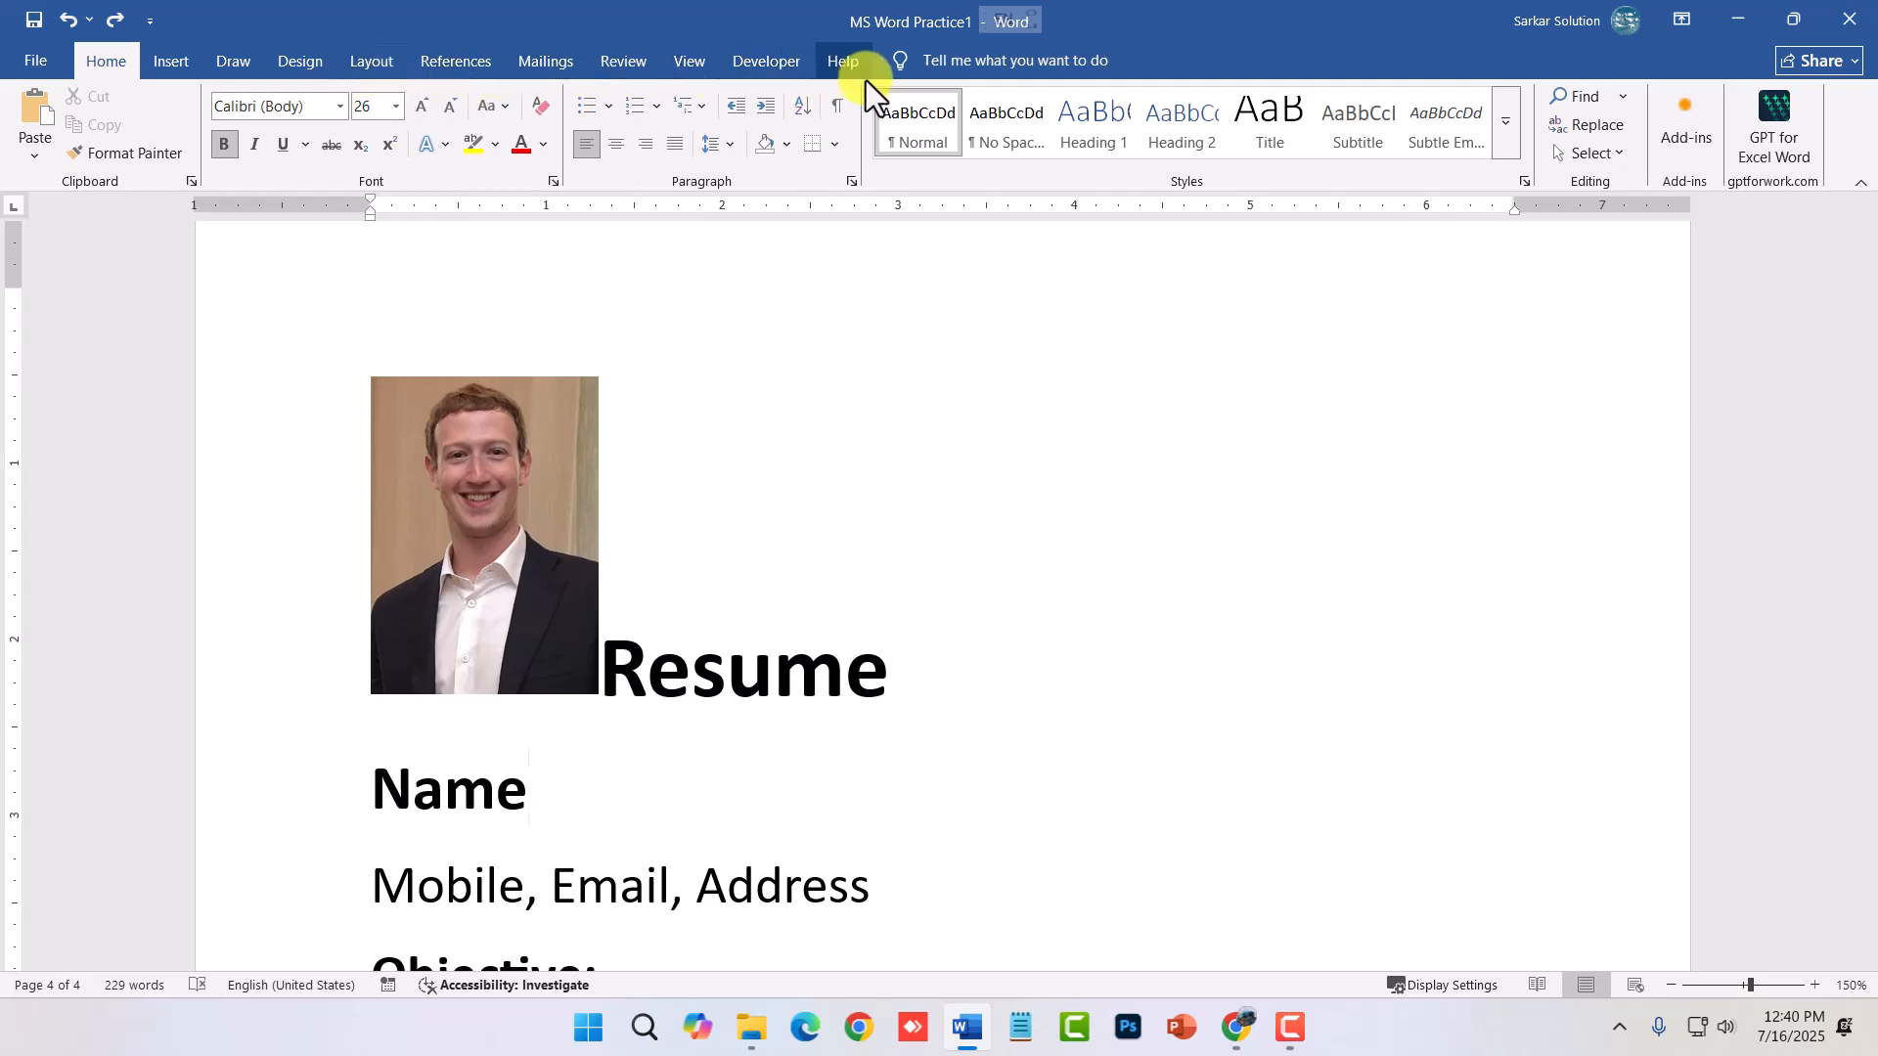
{"action": "left_click", "coordinate": [455, 483]}
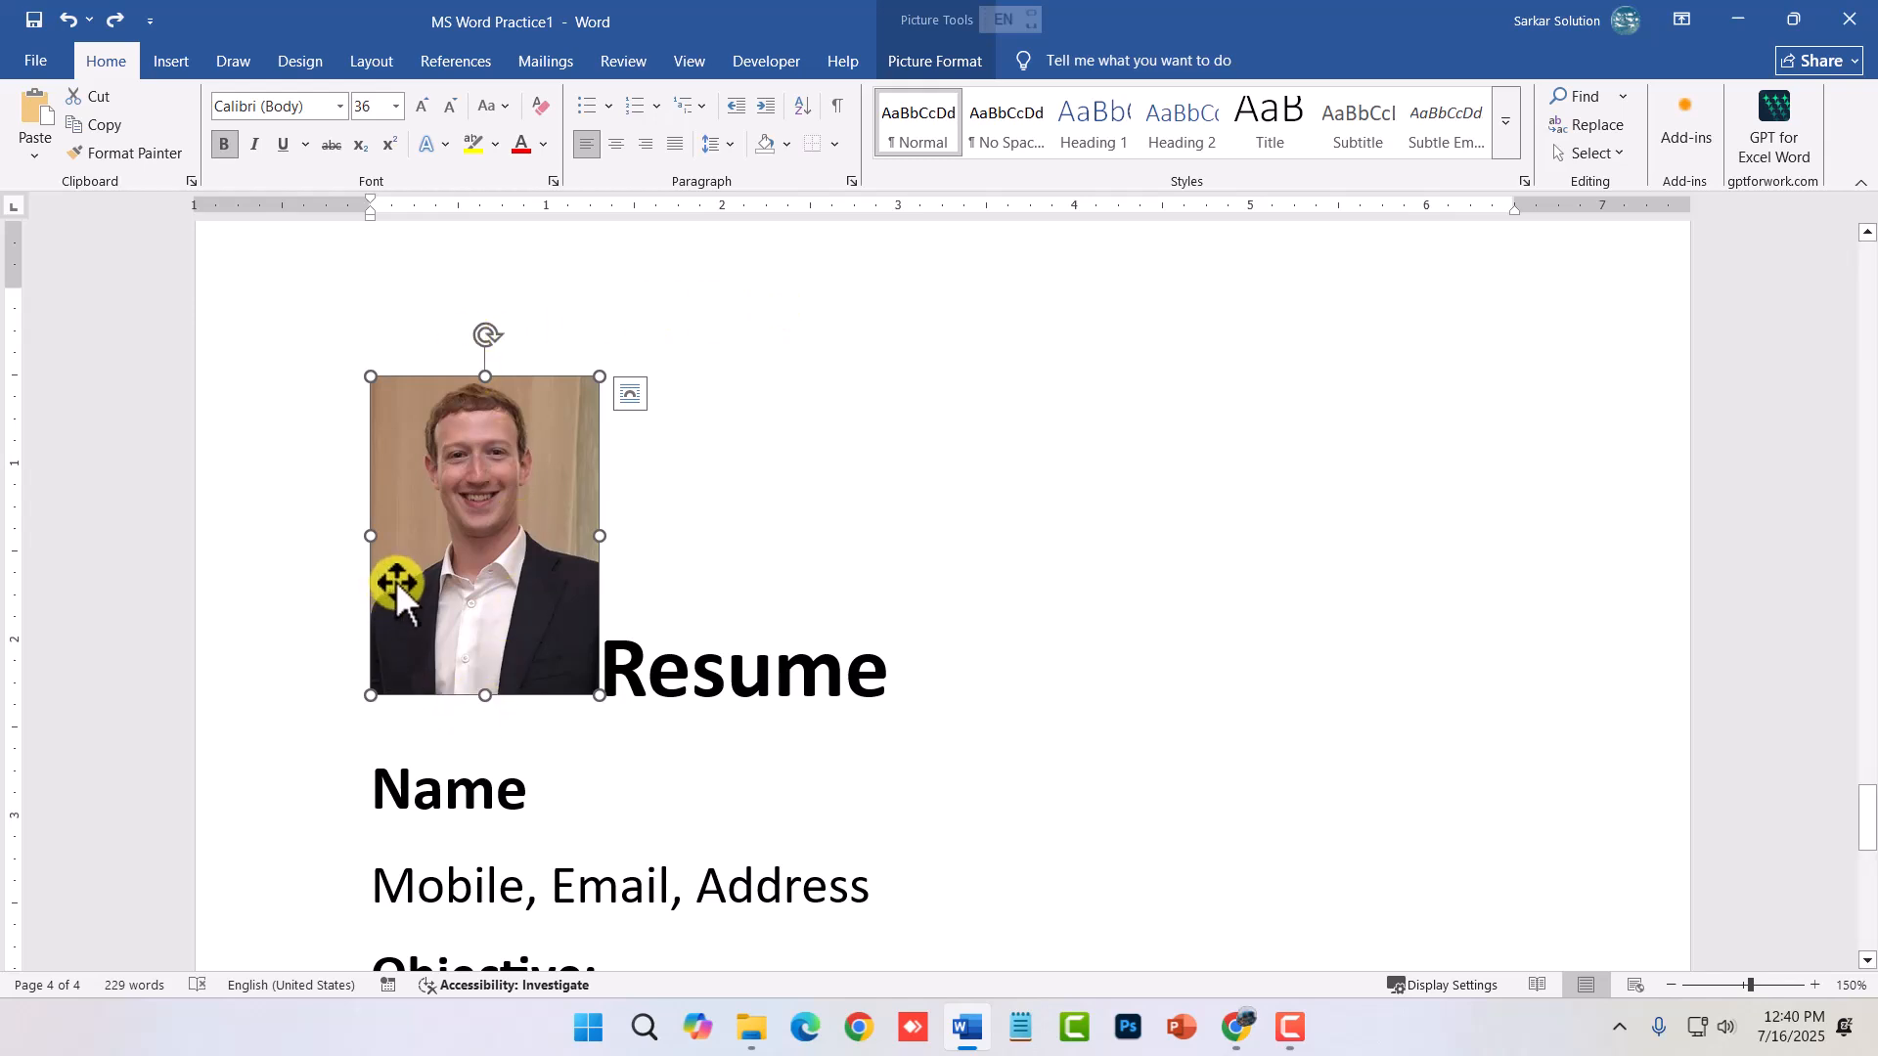
{"action": "left_click", "coordinate": [923, 59]}
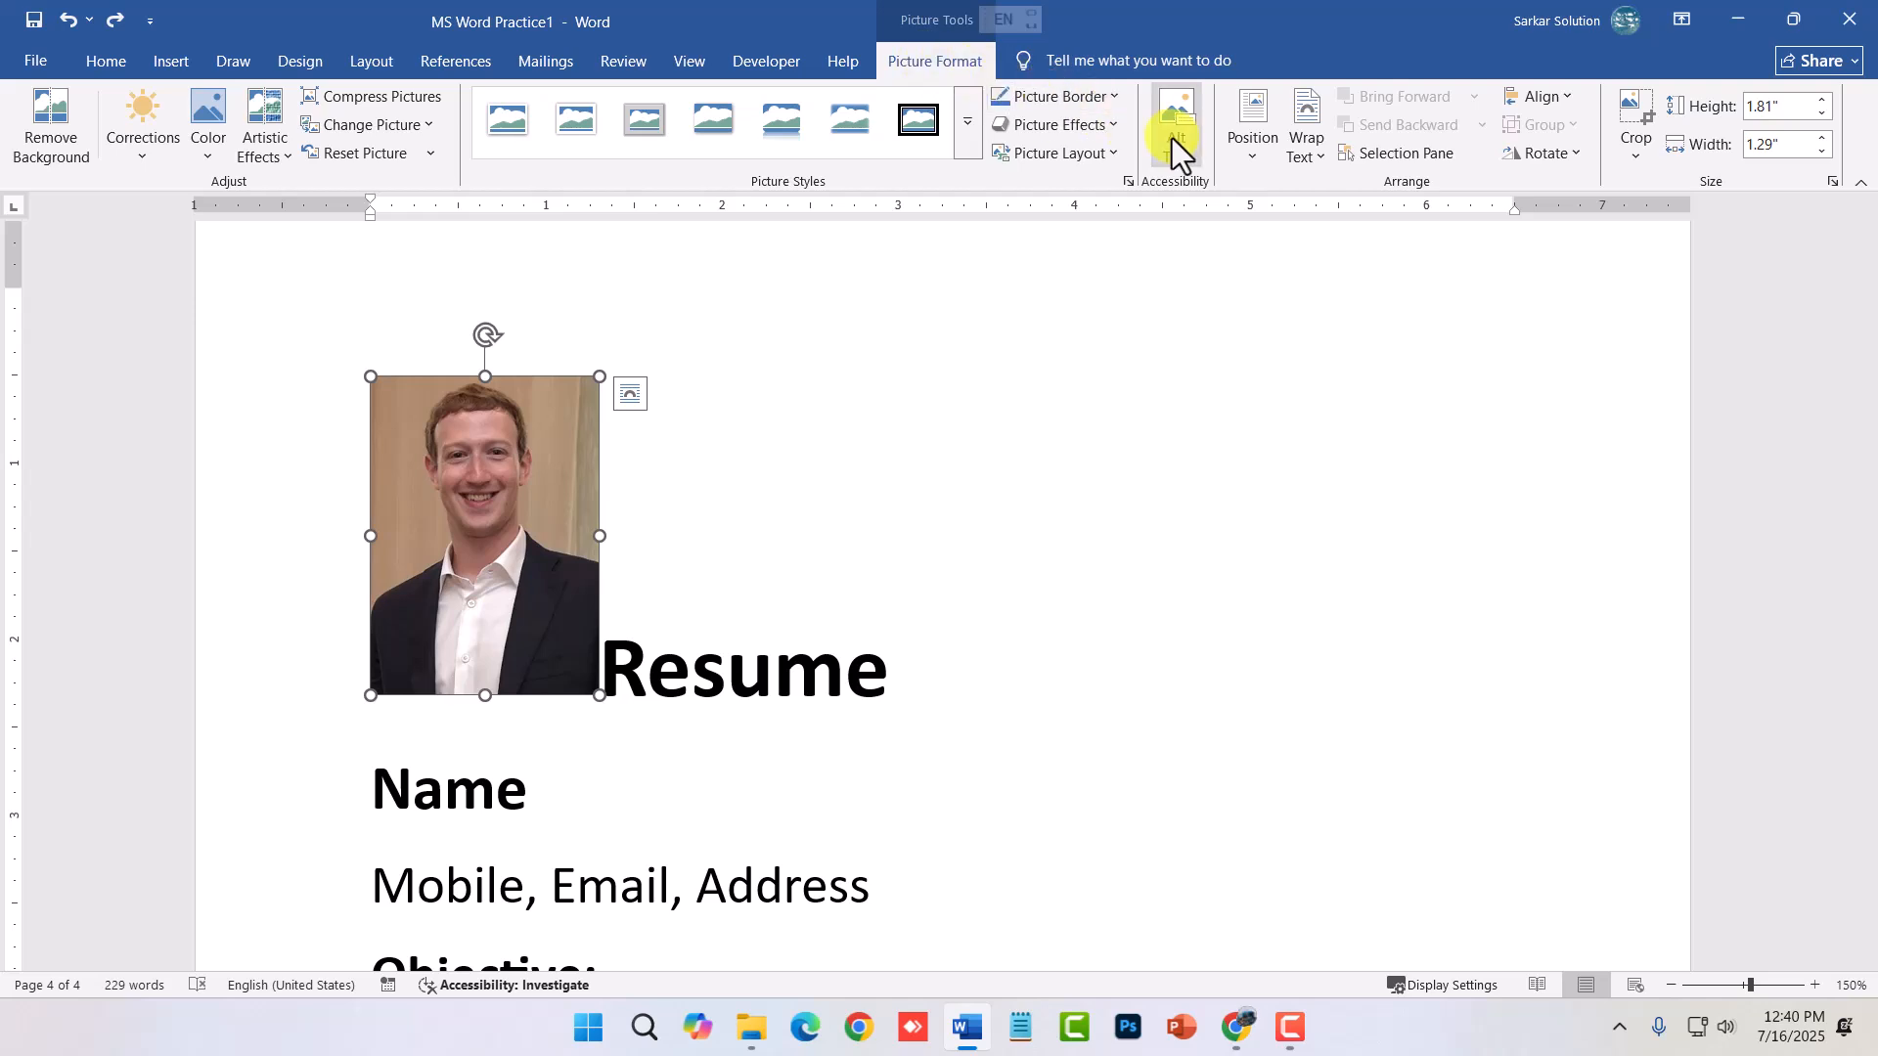
{"action": "left_click", "coordinate": [1304, 157]}
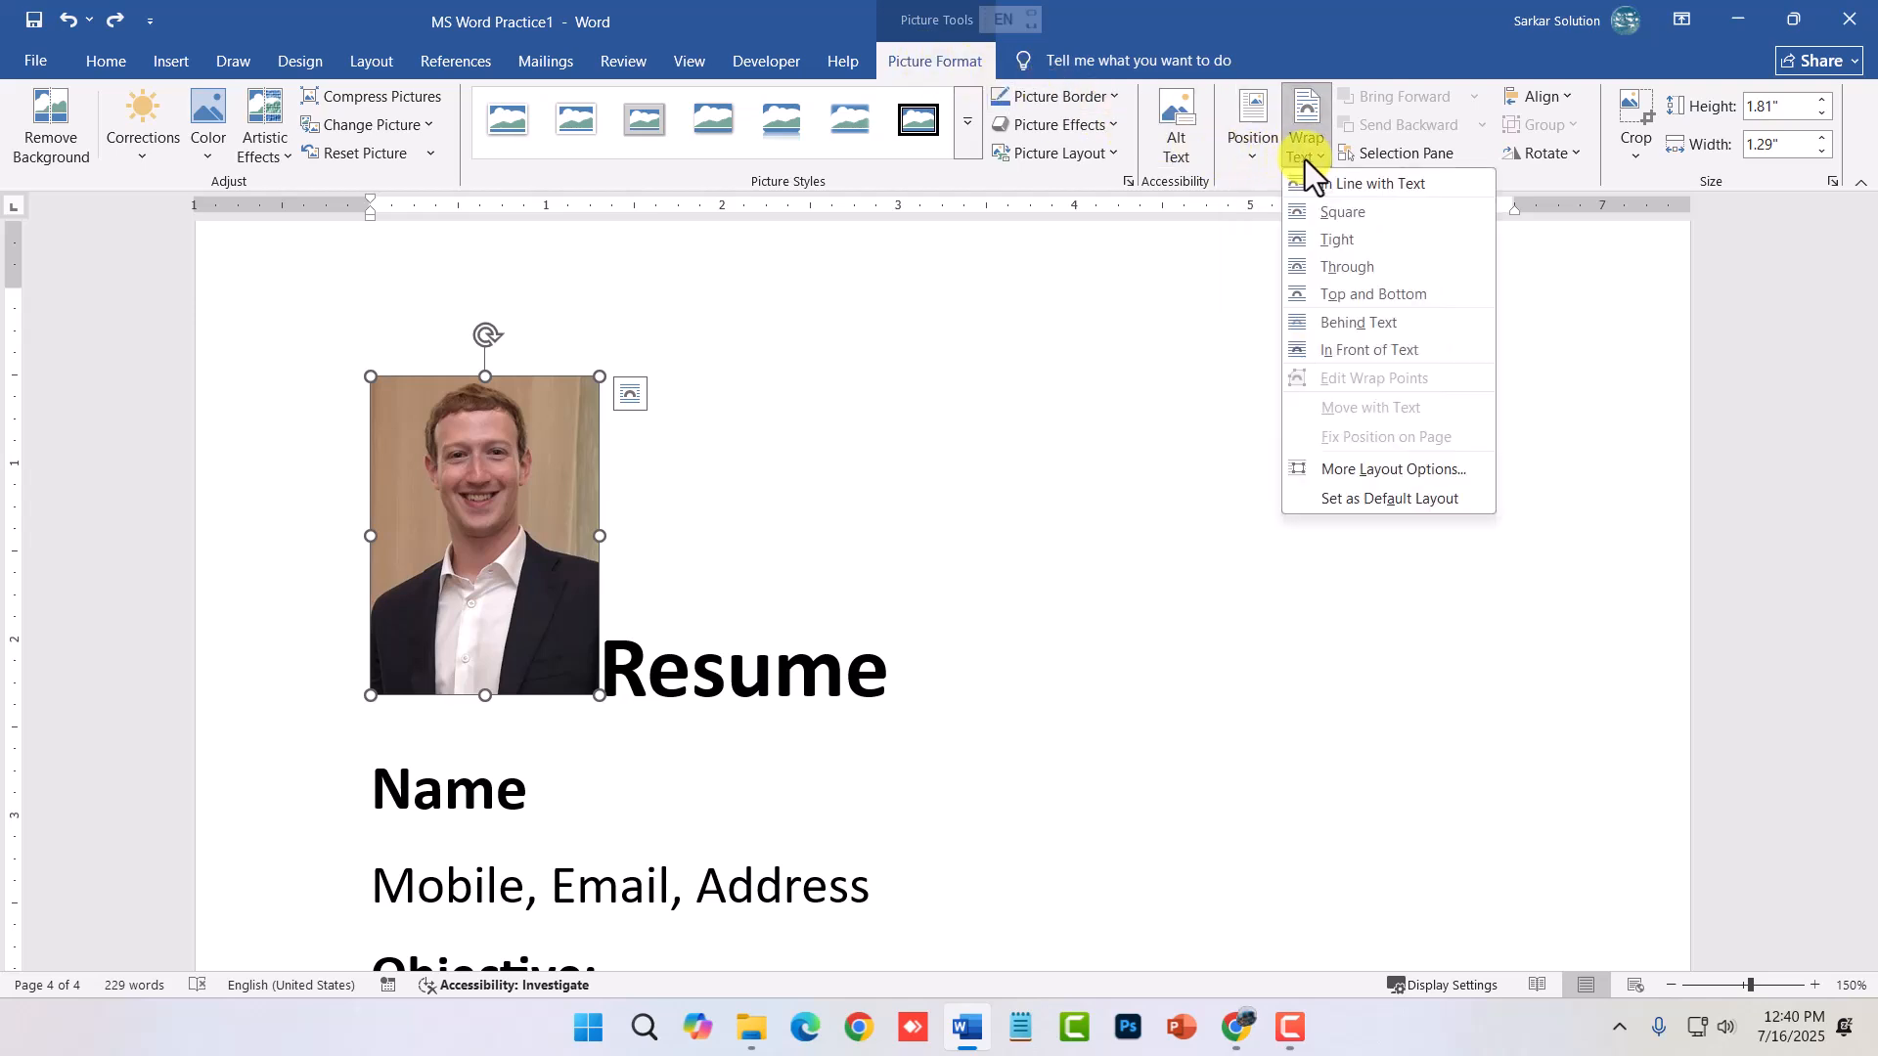
{"action": "left_click", "coordinate": [1316, 156]}
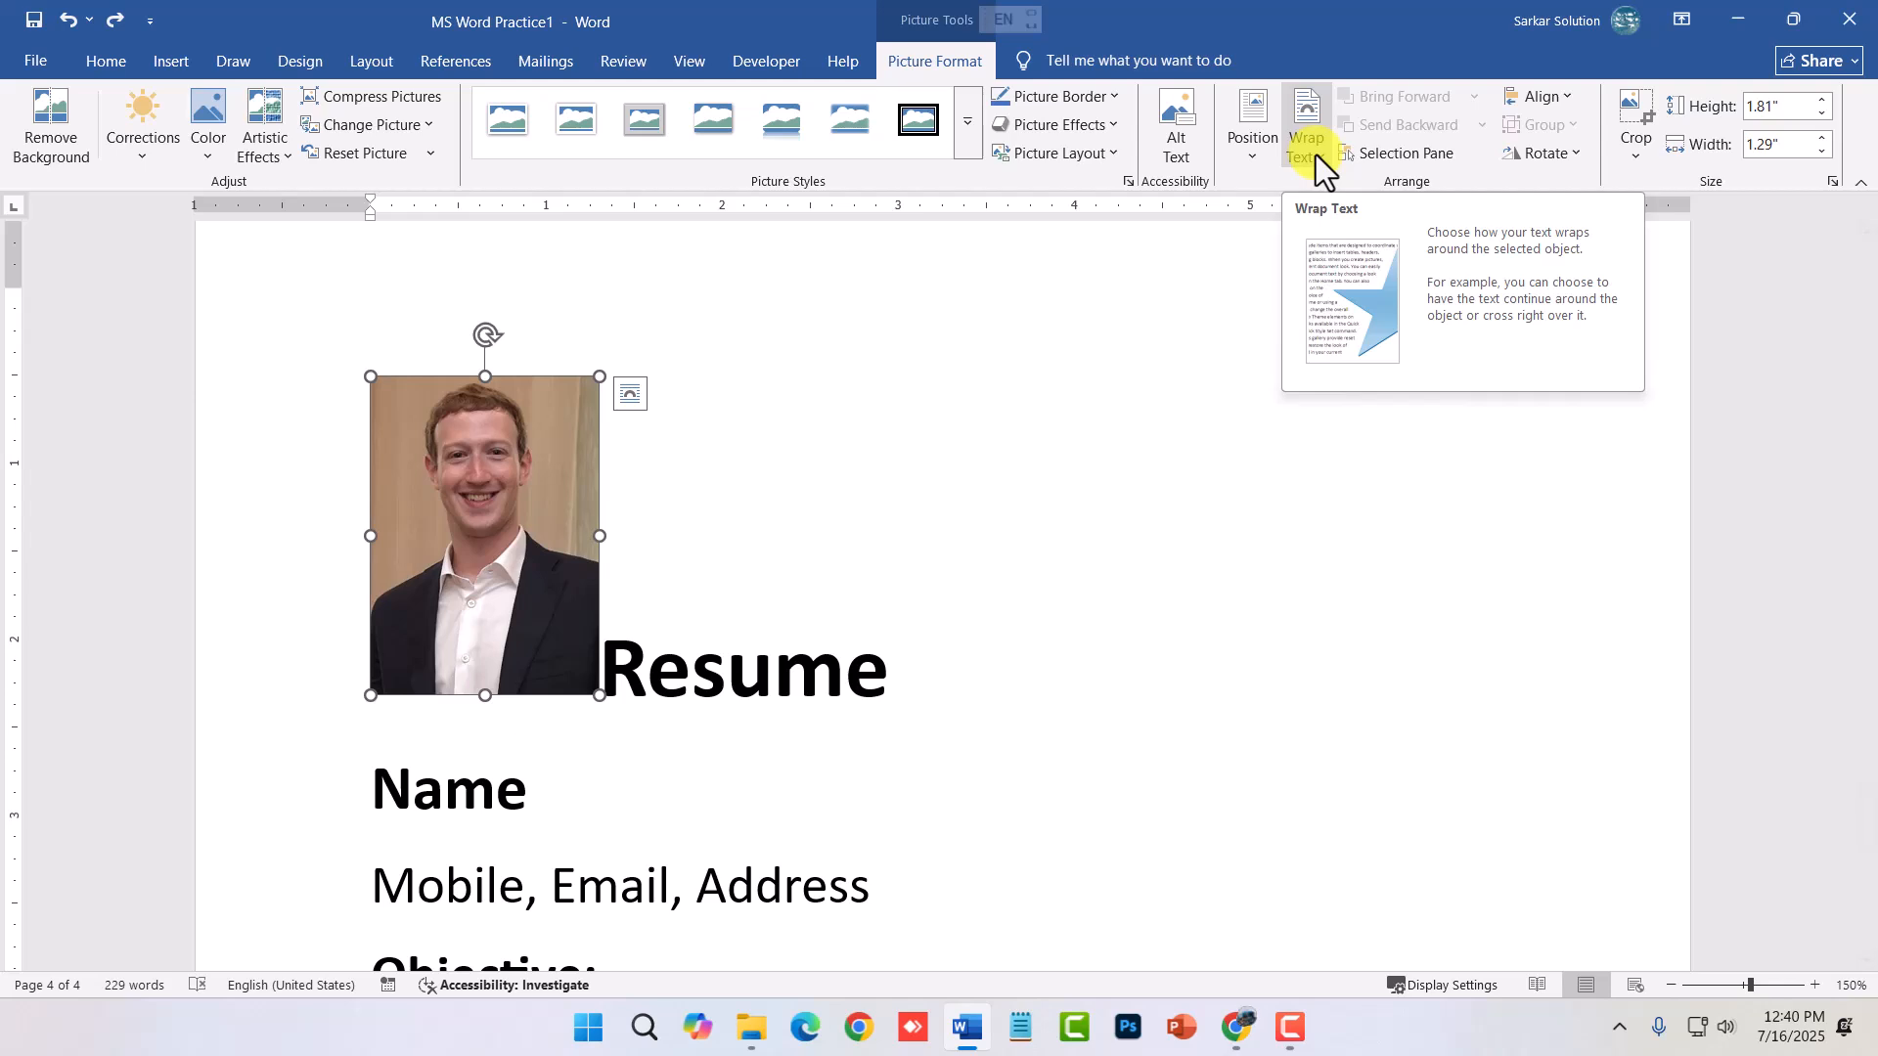
{"action": "left_click", "coordinate": [1316, 154]}
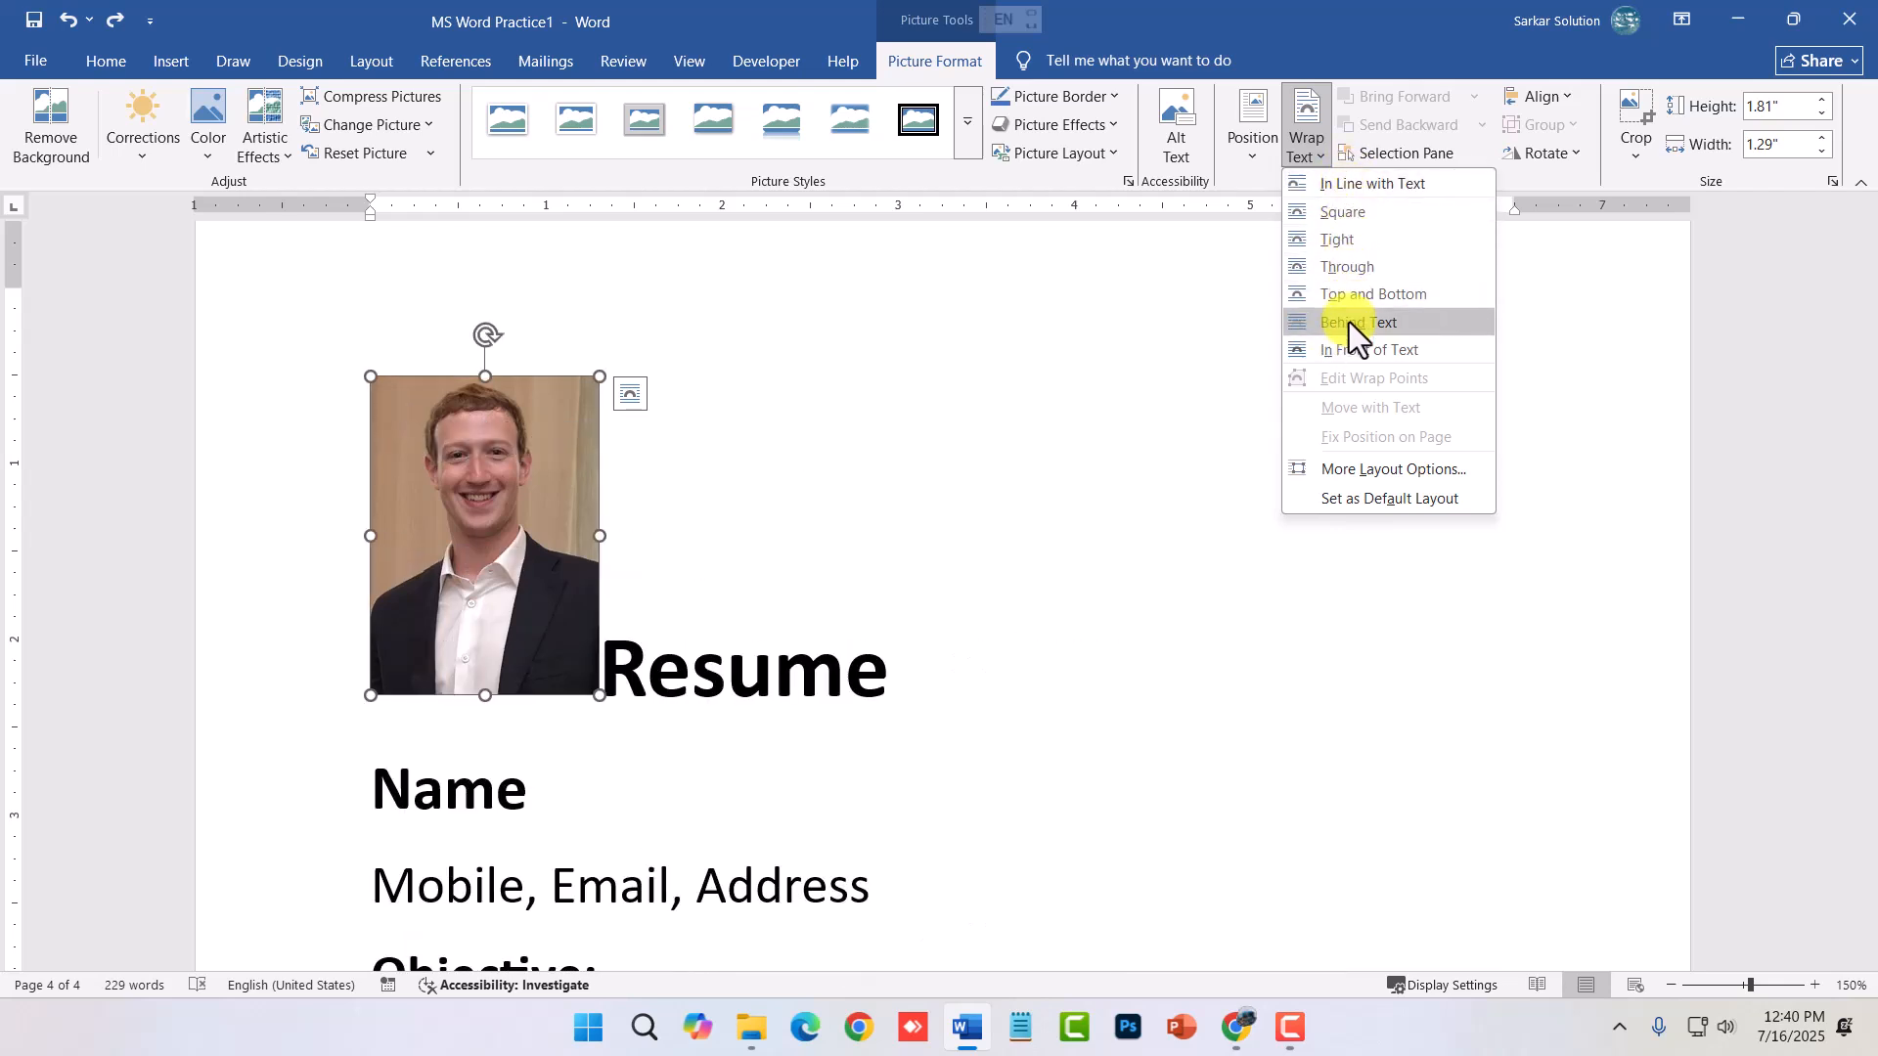
{"action": "left_click", "coordinate": [1341, 213]}
{"action": "left_click_drag", "start_coordinate": [567, 495], "coordinate": [1478, 511]}
{"action": "key", "text": "ctrl+z"}
{"action": "key", "text": "ctrl+z"}
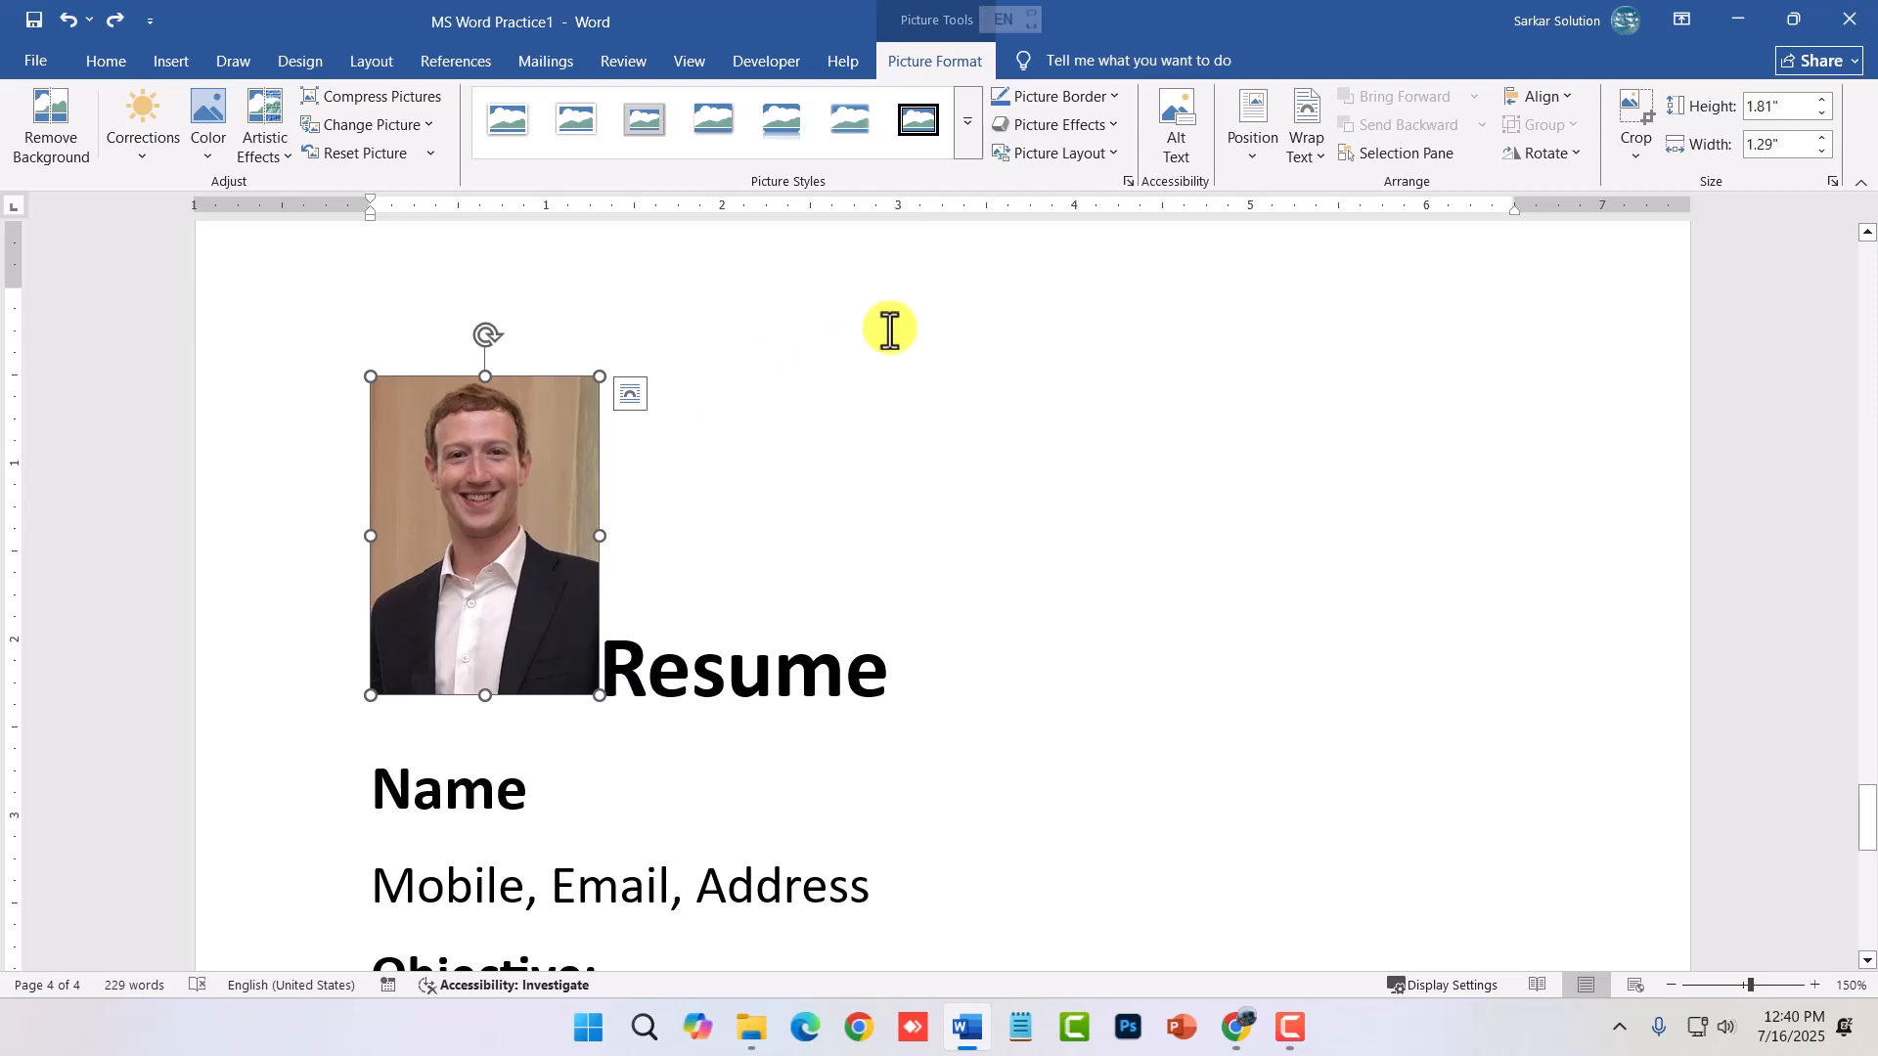
- Position the picture at the page's top right with text wrapping and adjust its placement beside the Resume and Name lines
{"action": "left_click", "coordinate": [1254, 156]}
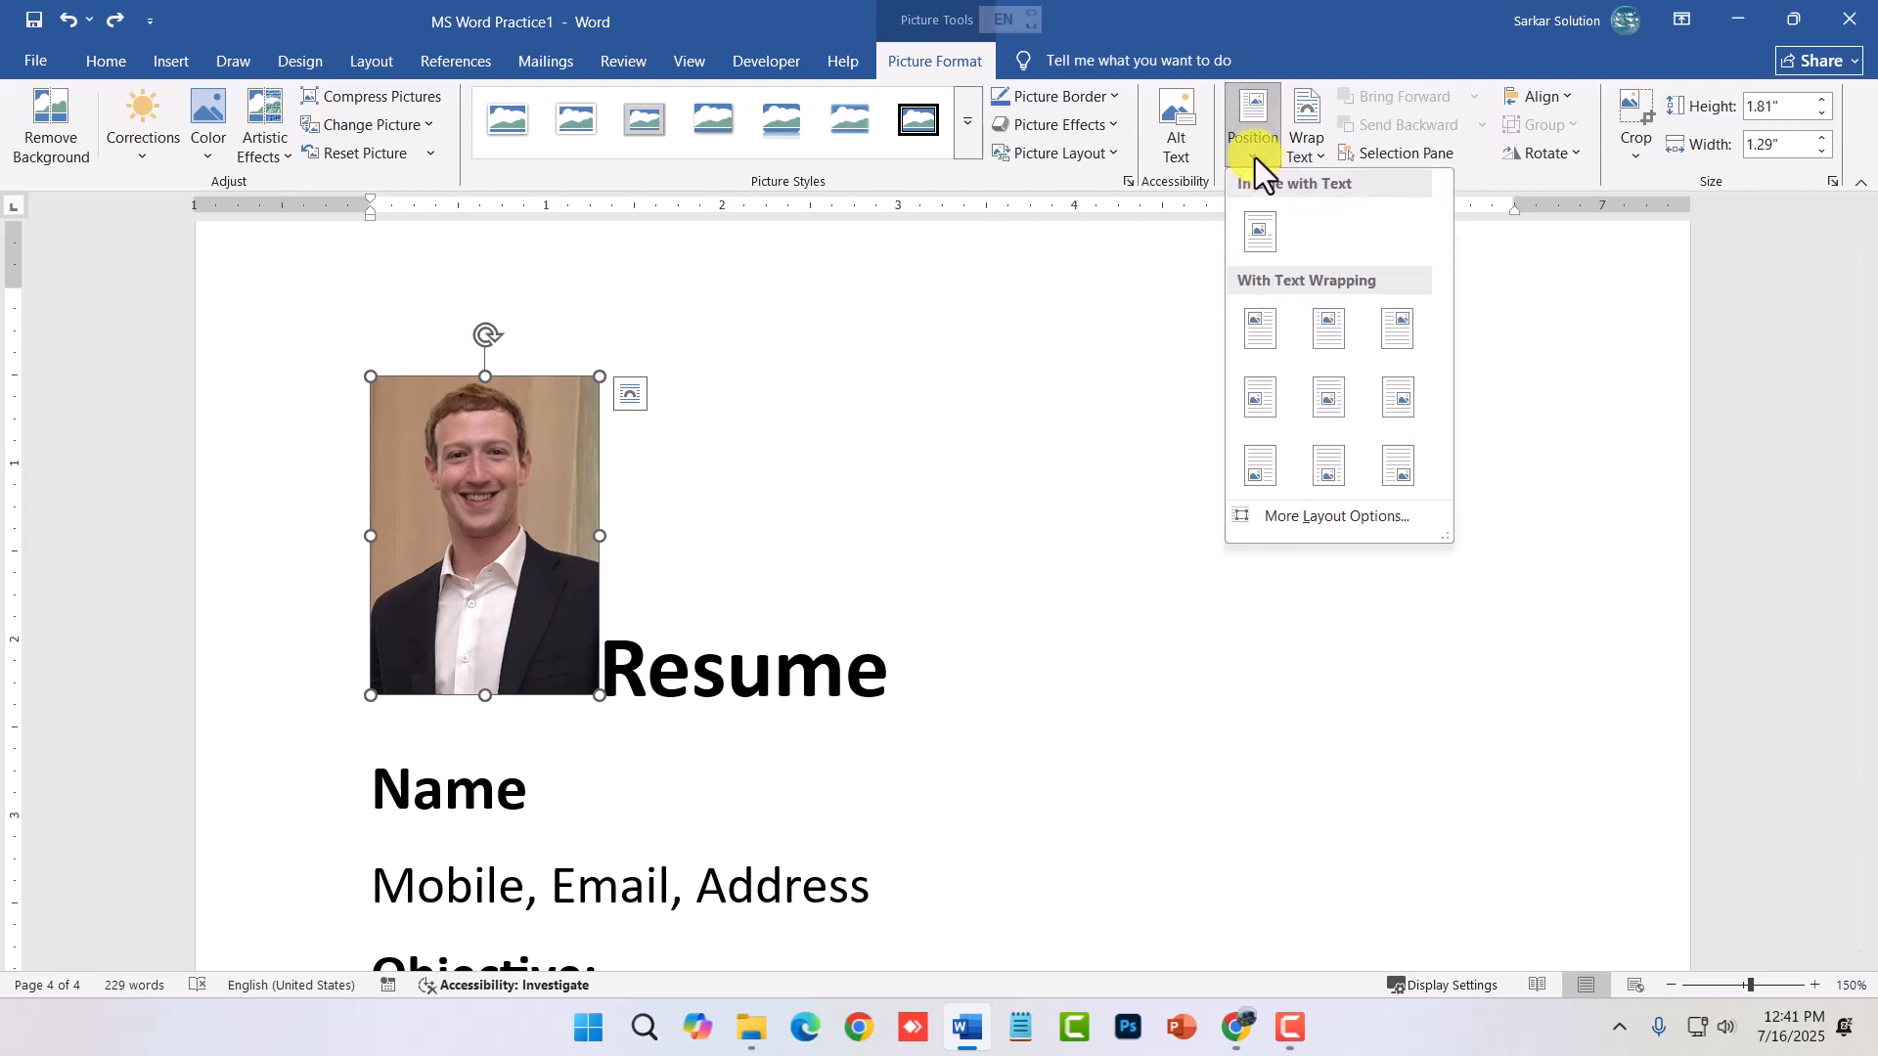
{"action": "left_click", "coordinate": [1403, 325]}
{"action": "left_click_drag", "start_coordinate": [1387, 354], "coordinate": [1388, 461]}
{"action": "left_click", "coordinate": [867, 702]}
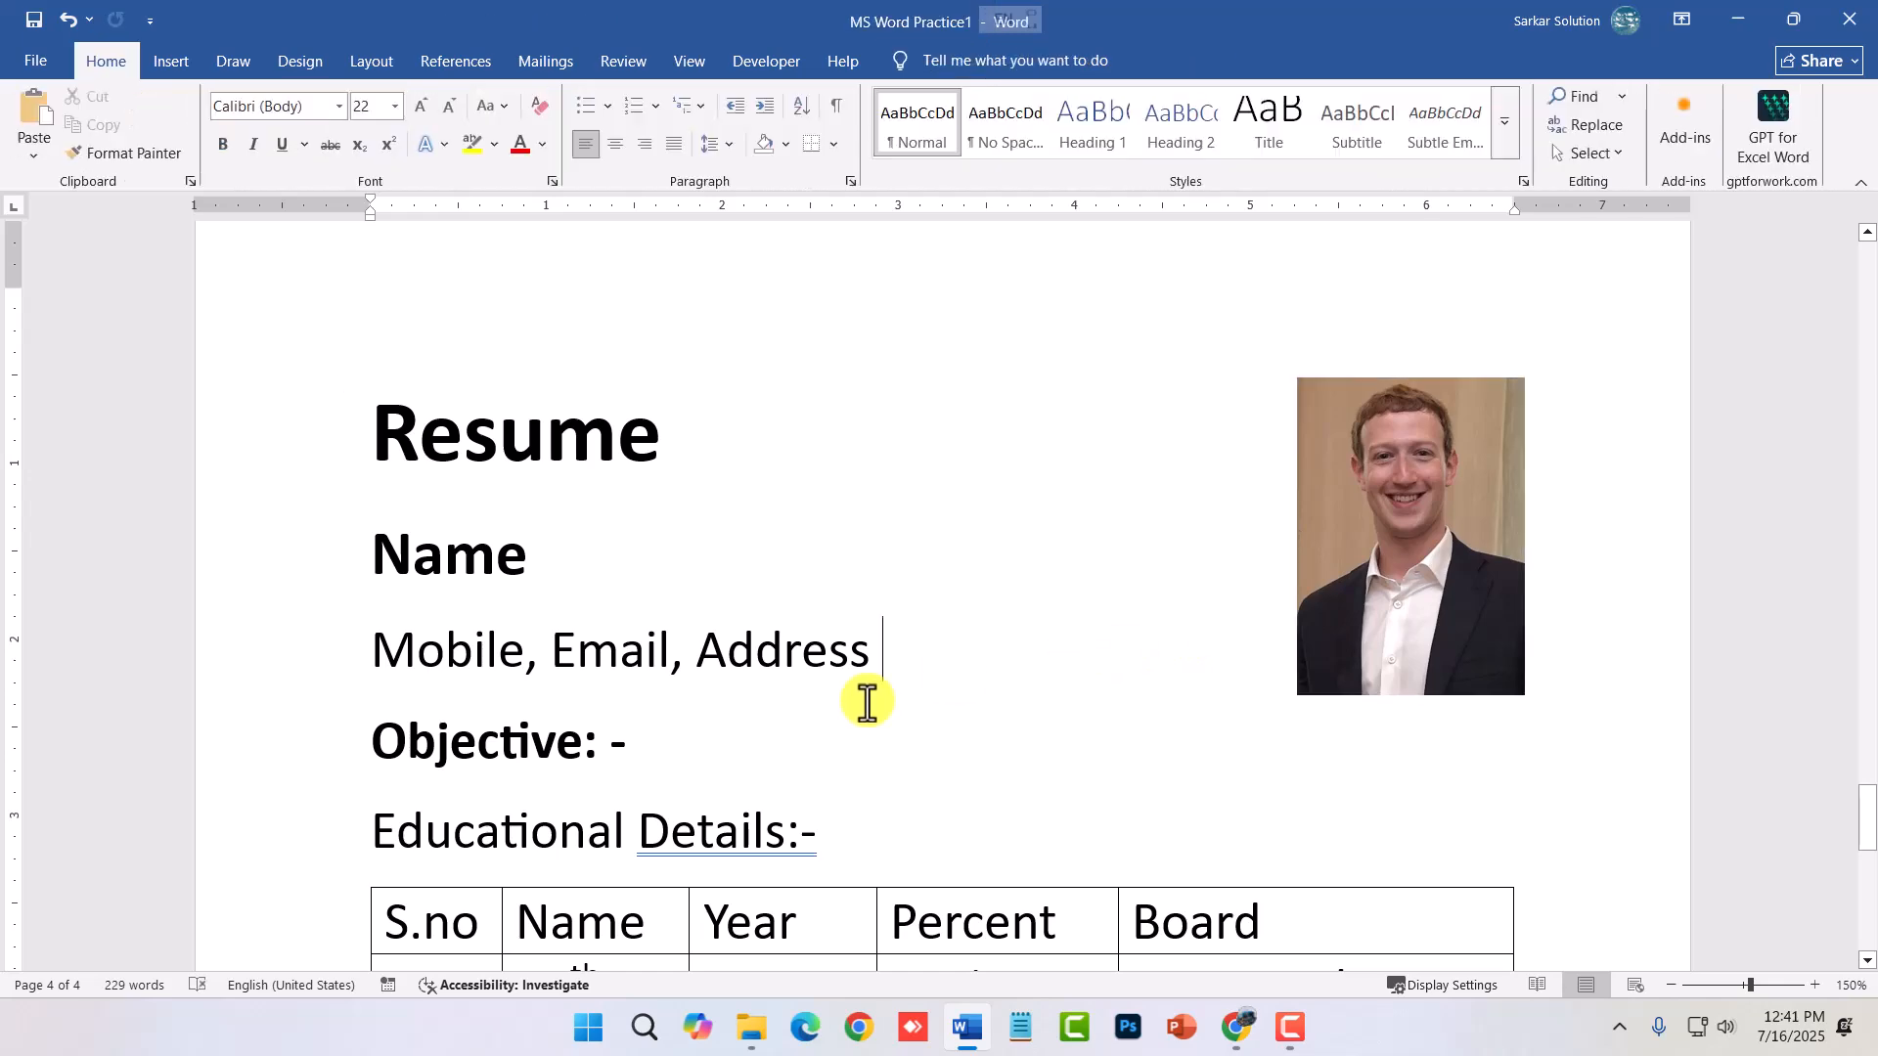
{"action": "scroll", "coordinate": [866, 702], "scroll_direction": "down", "scroll_amount": 3}
{"action": "scroll", "coordinate": [873, 704], "scroll_direction": "up", "scroll_amount": 4}
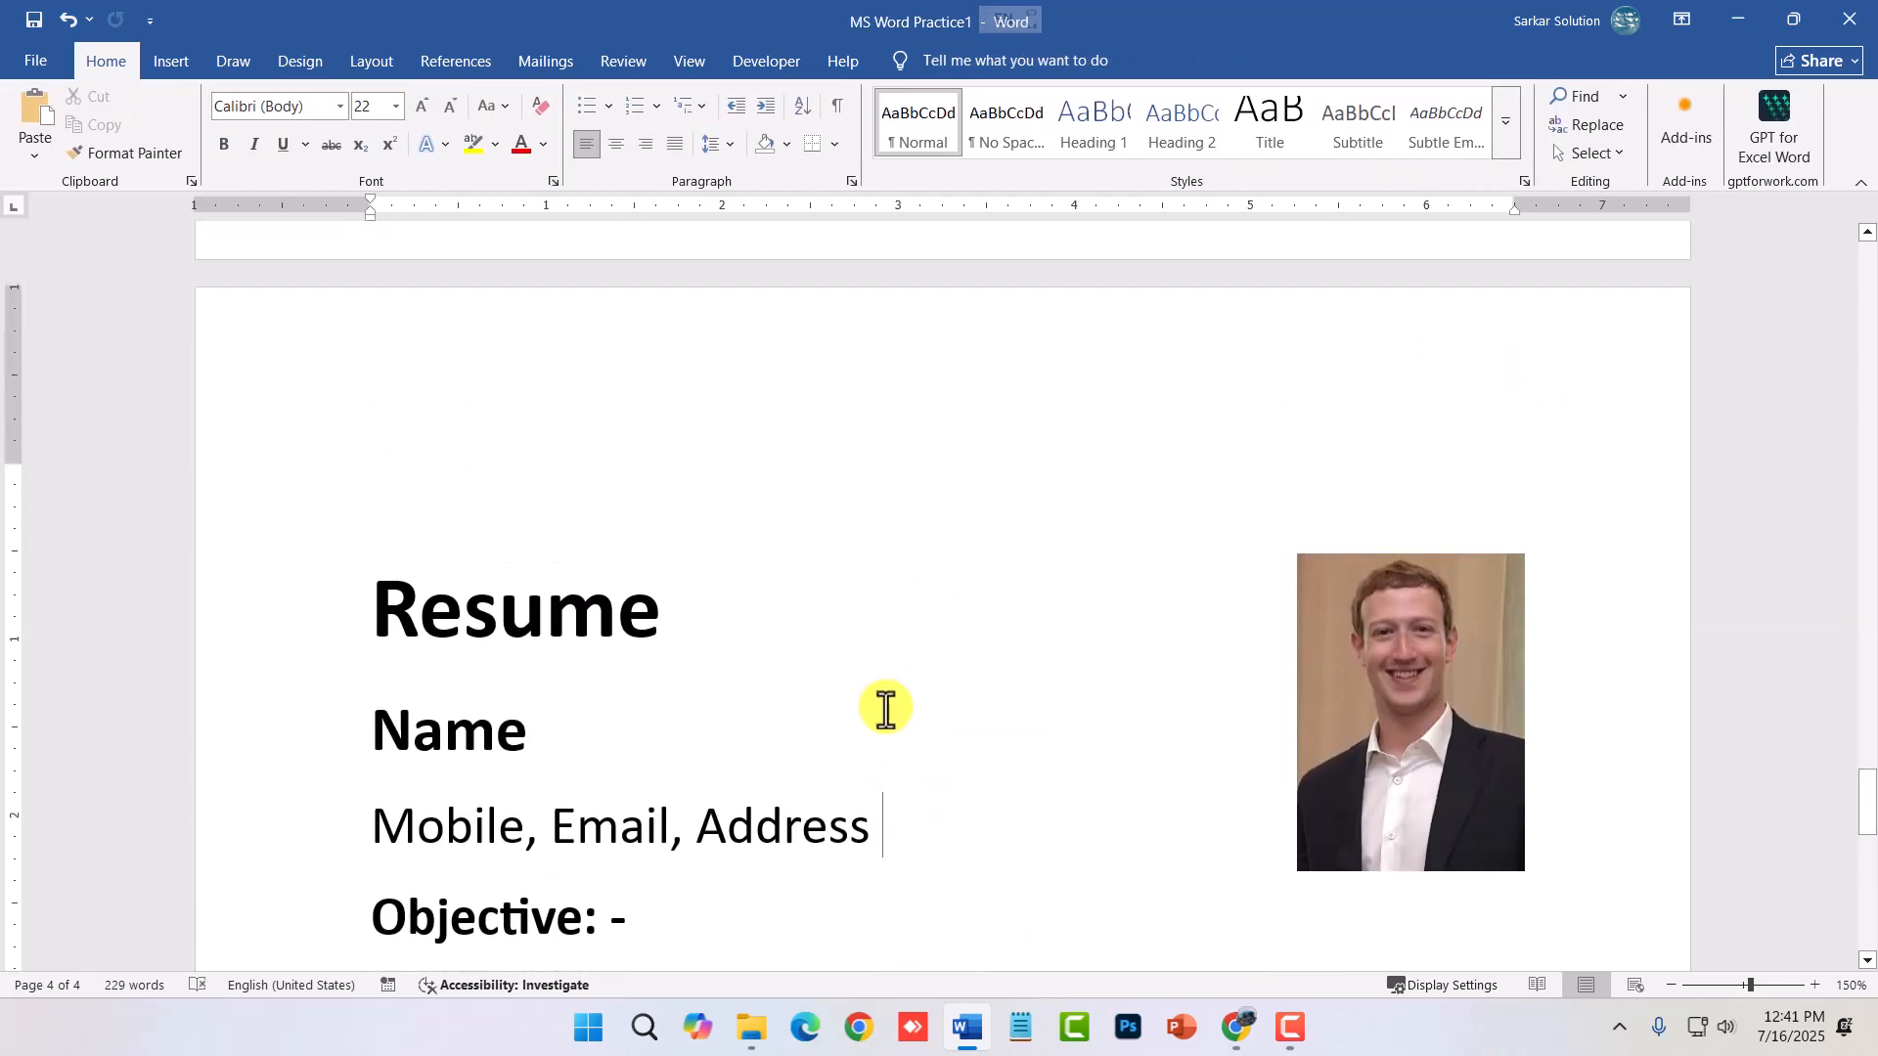
- Apply the Bevel Rectangle picture style to the resume photo and deselect it
{"action": "left_click", "coordinate": [1446, 689]}
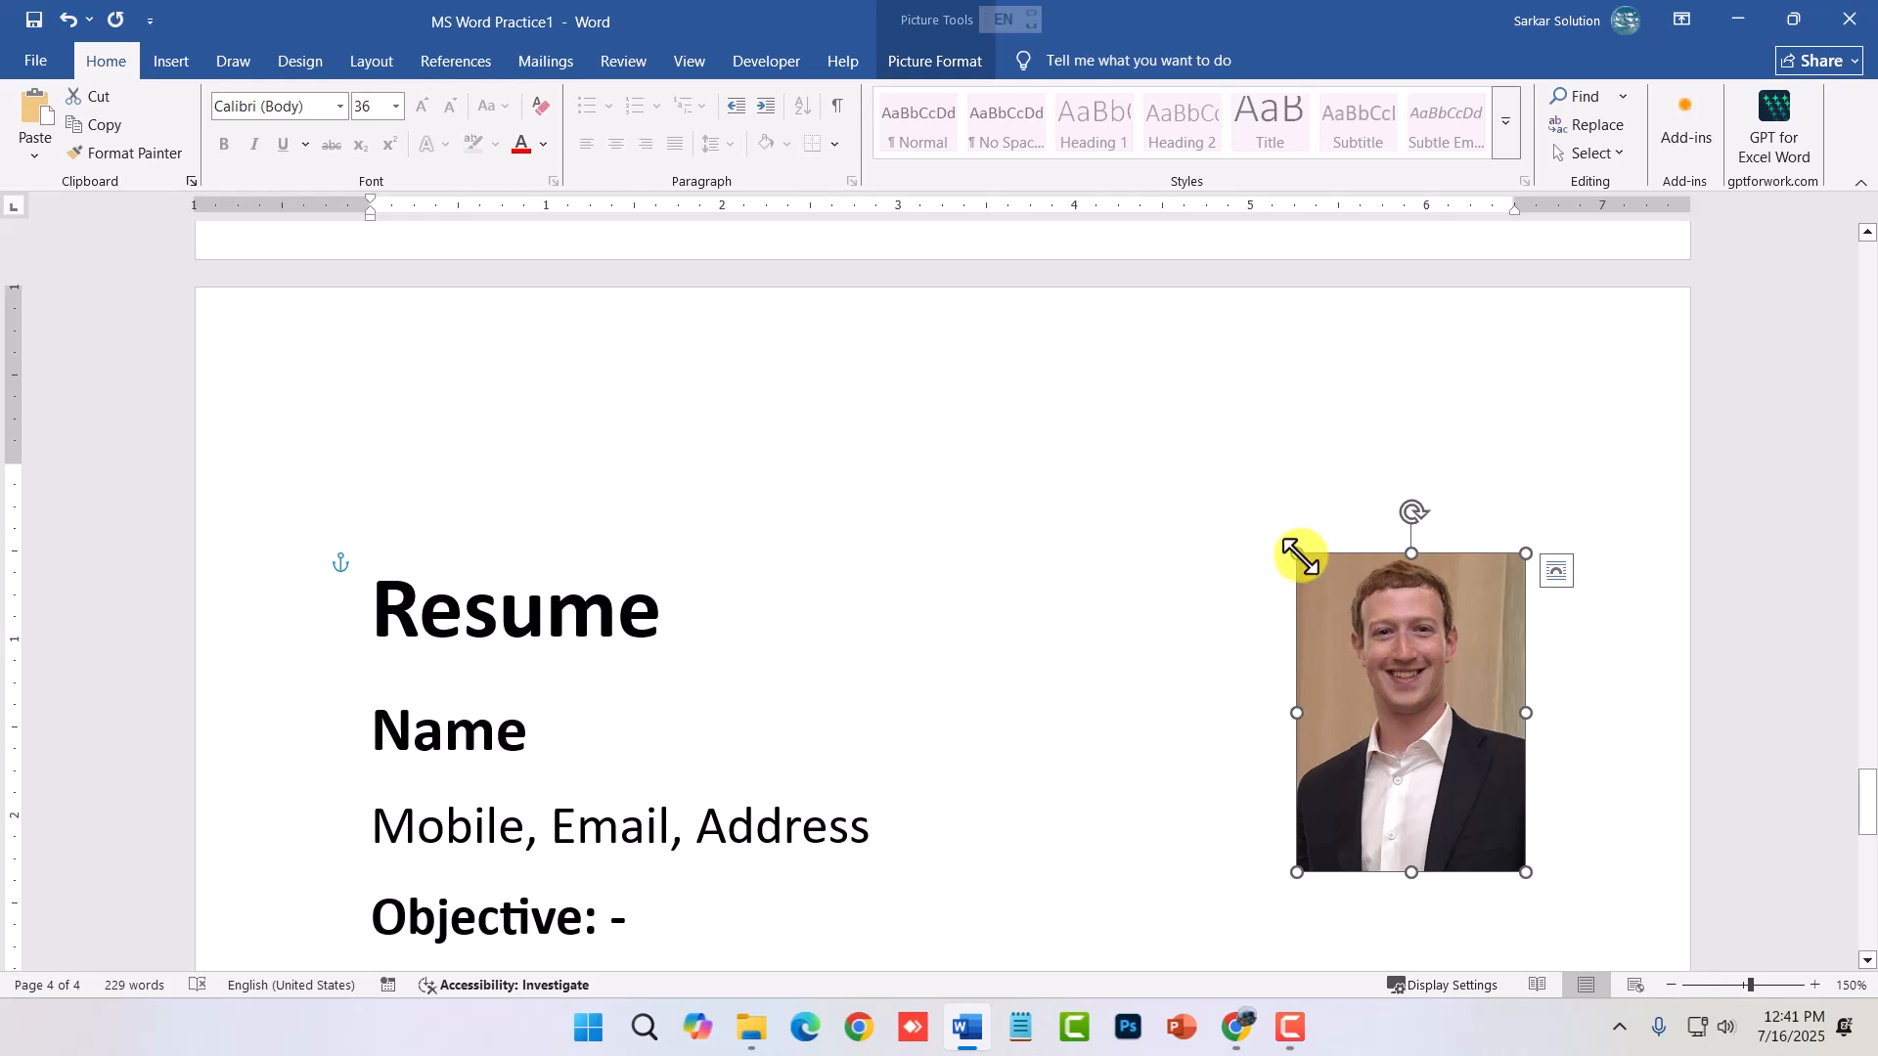
{"action": "left_click", "coordinate": [1184, 645]}
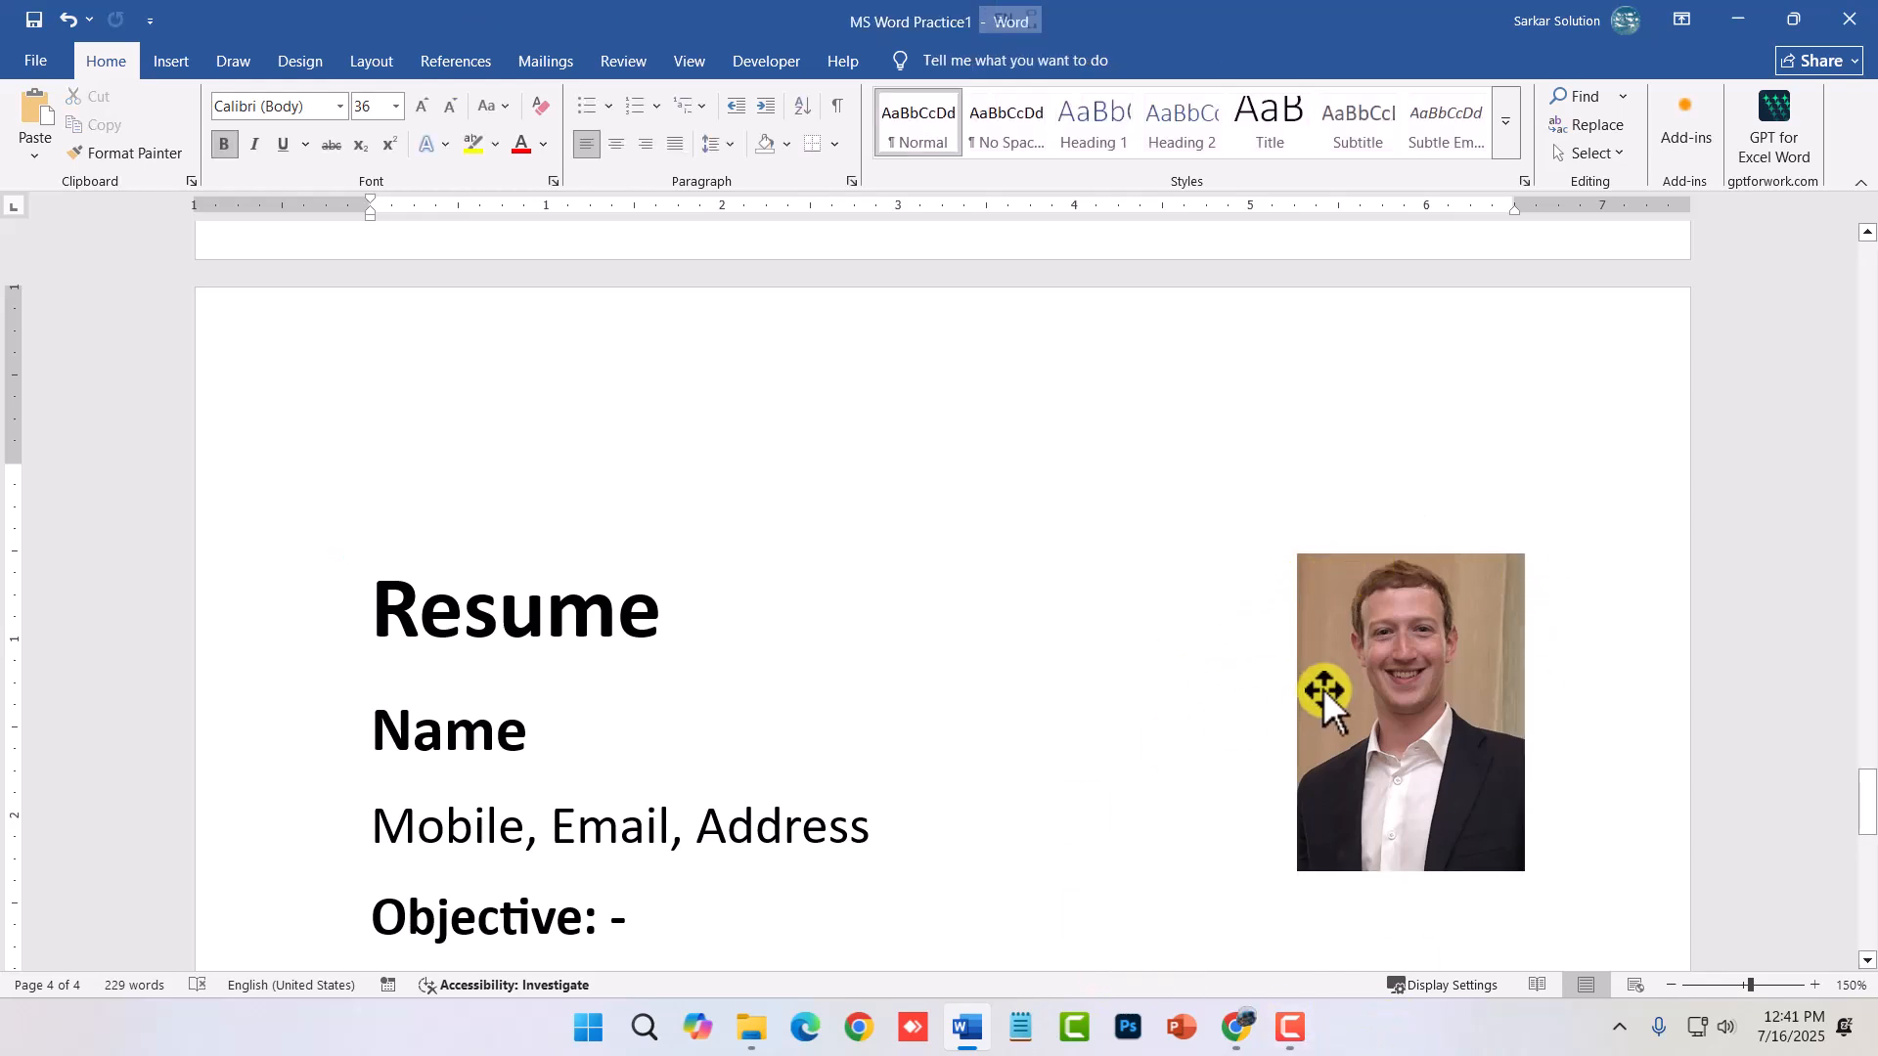
{"action": "left_click", "coordinate": [1376, 685]}
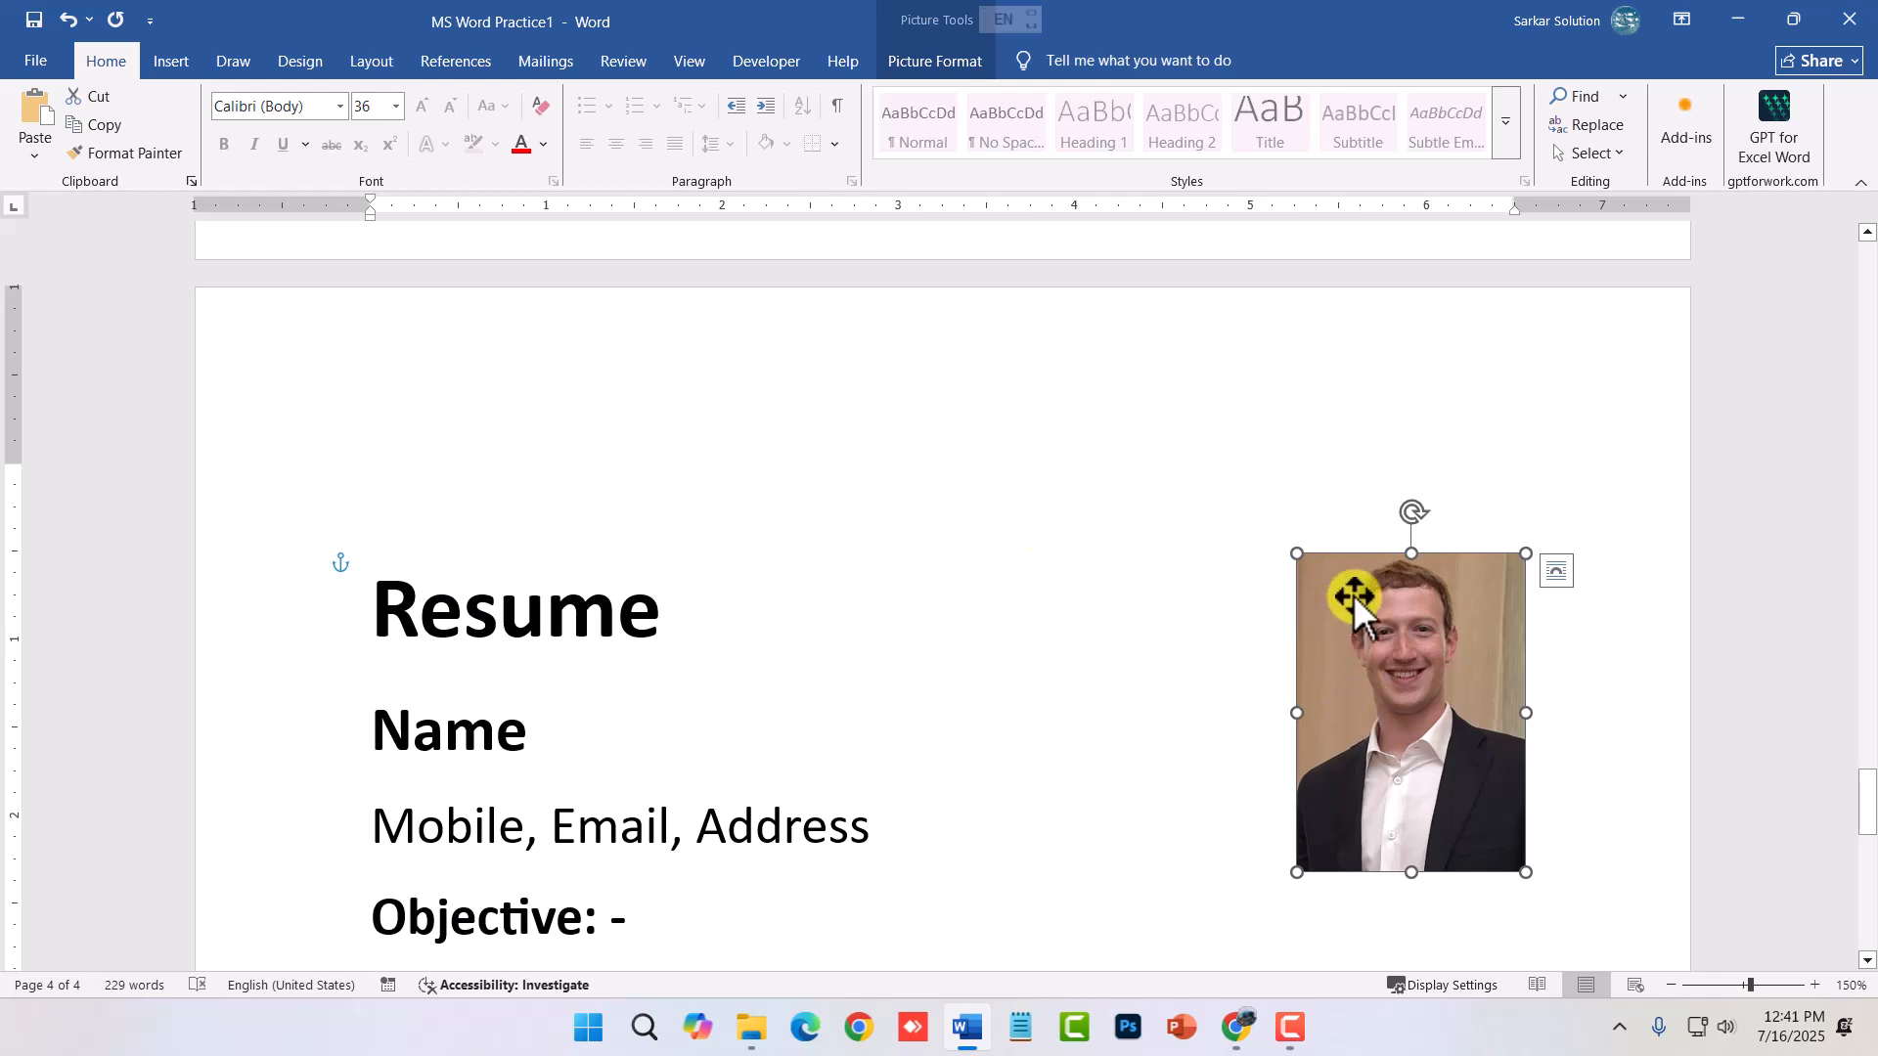
{"action": "left_click", "coordinate": [917, 62]}
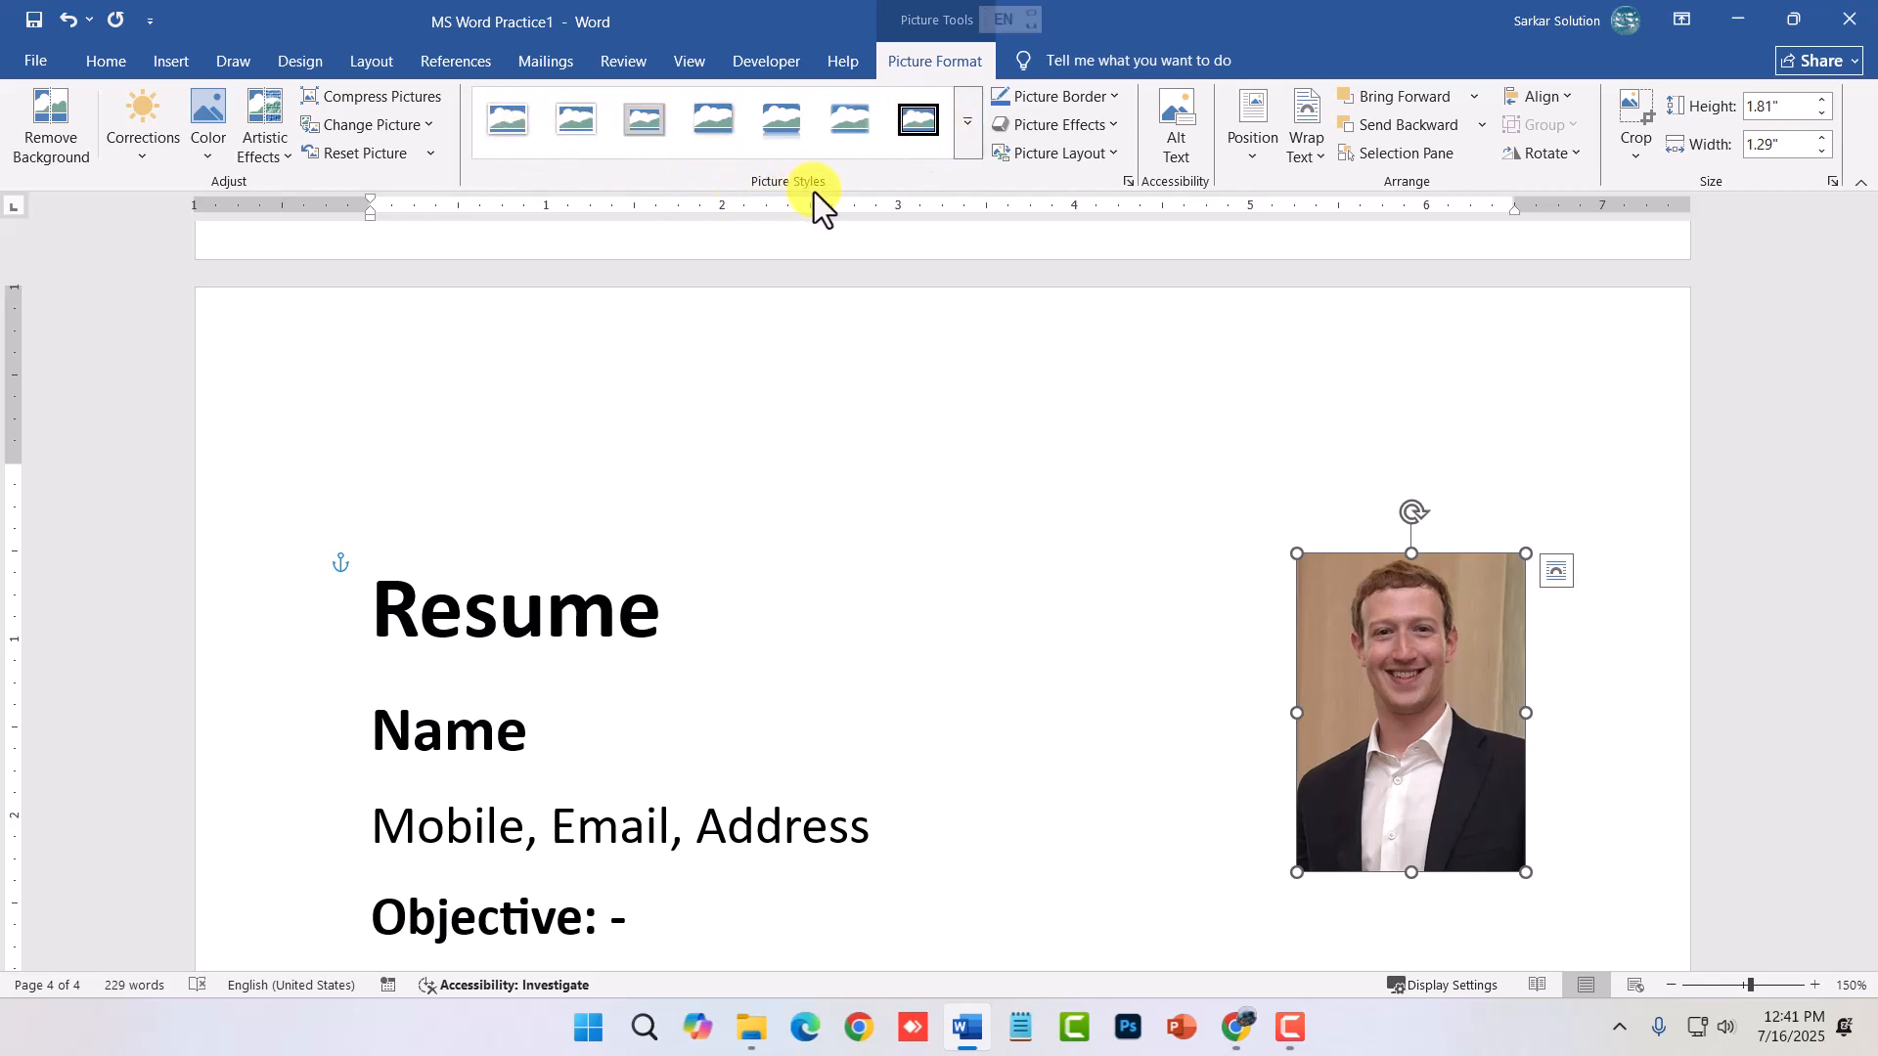
{"action": "left_click", "coordinate": [971, 125]}
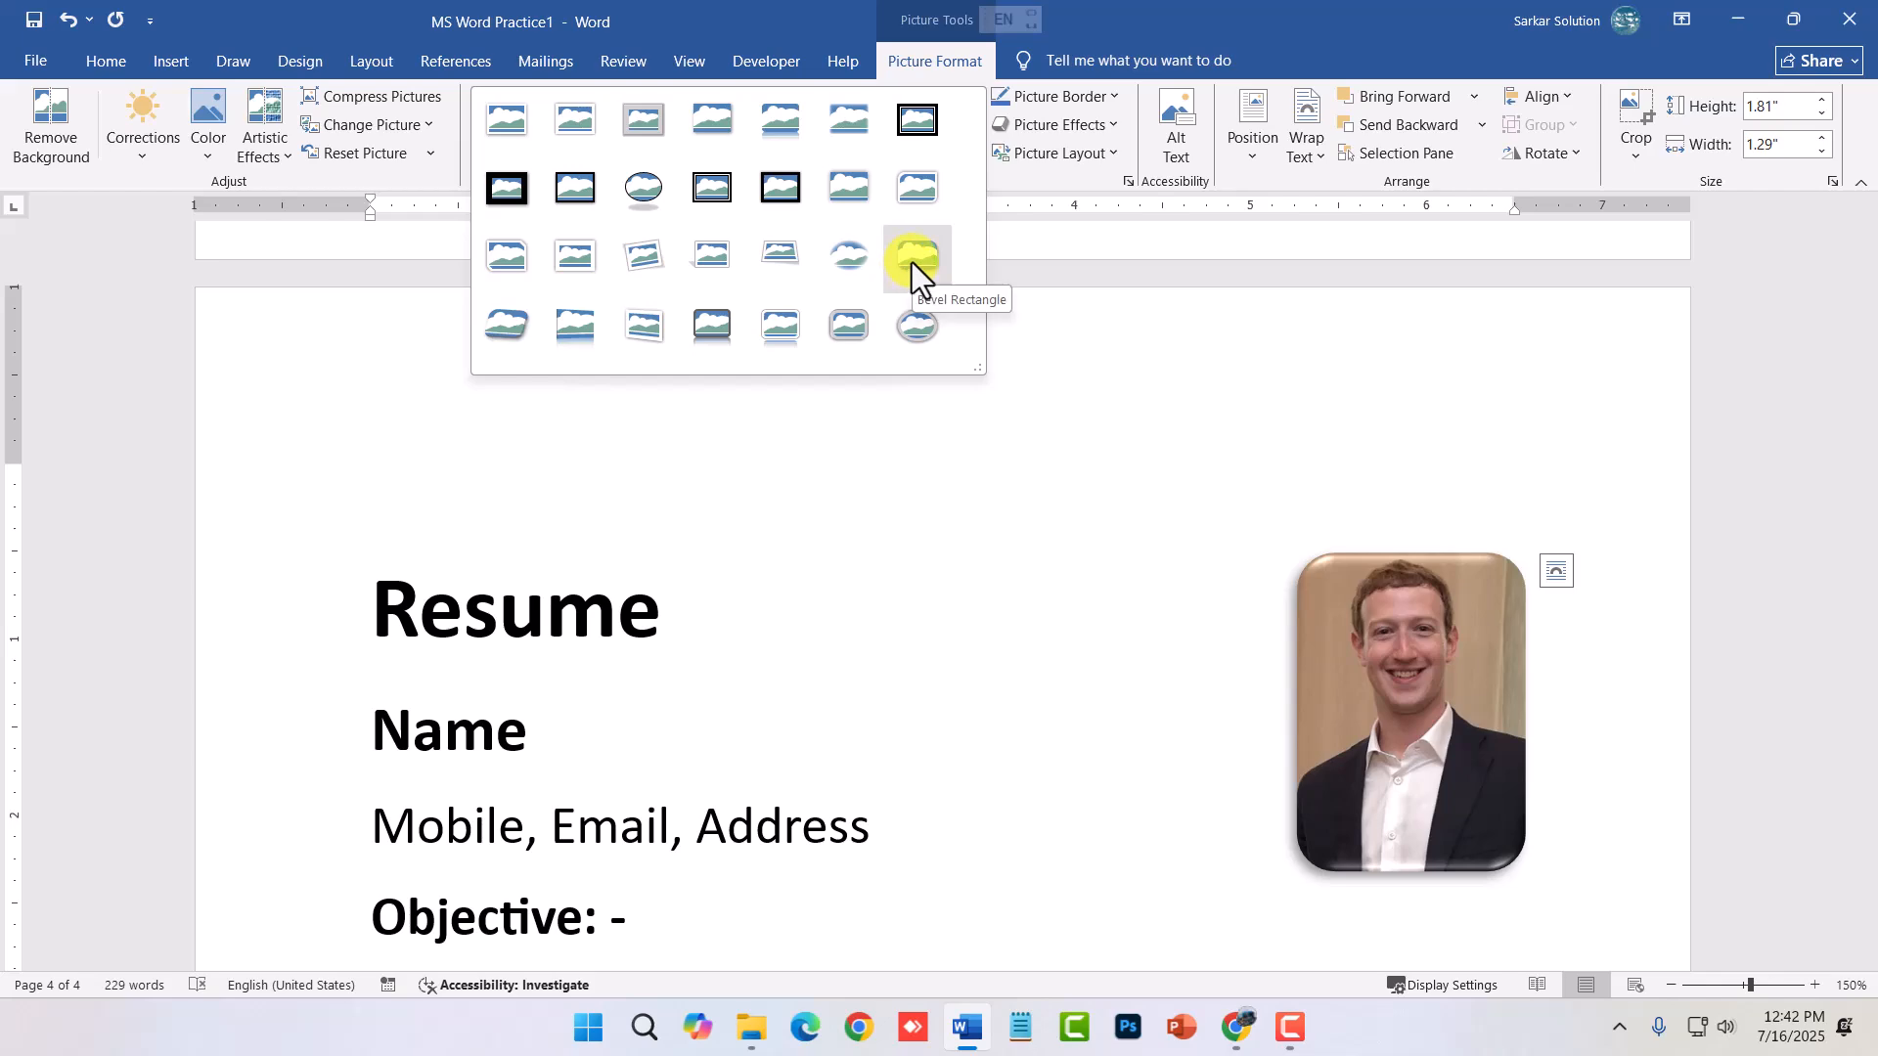
{"action": "left_click", "coordinate": [889, 704]}
{"action": "left_click", "coordinate": [1344, 679]}
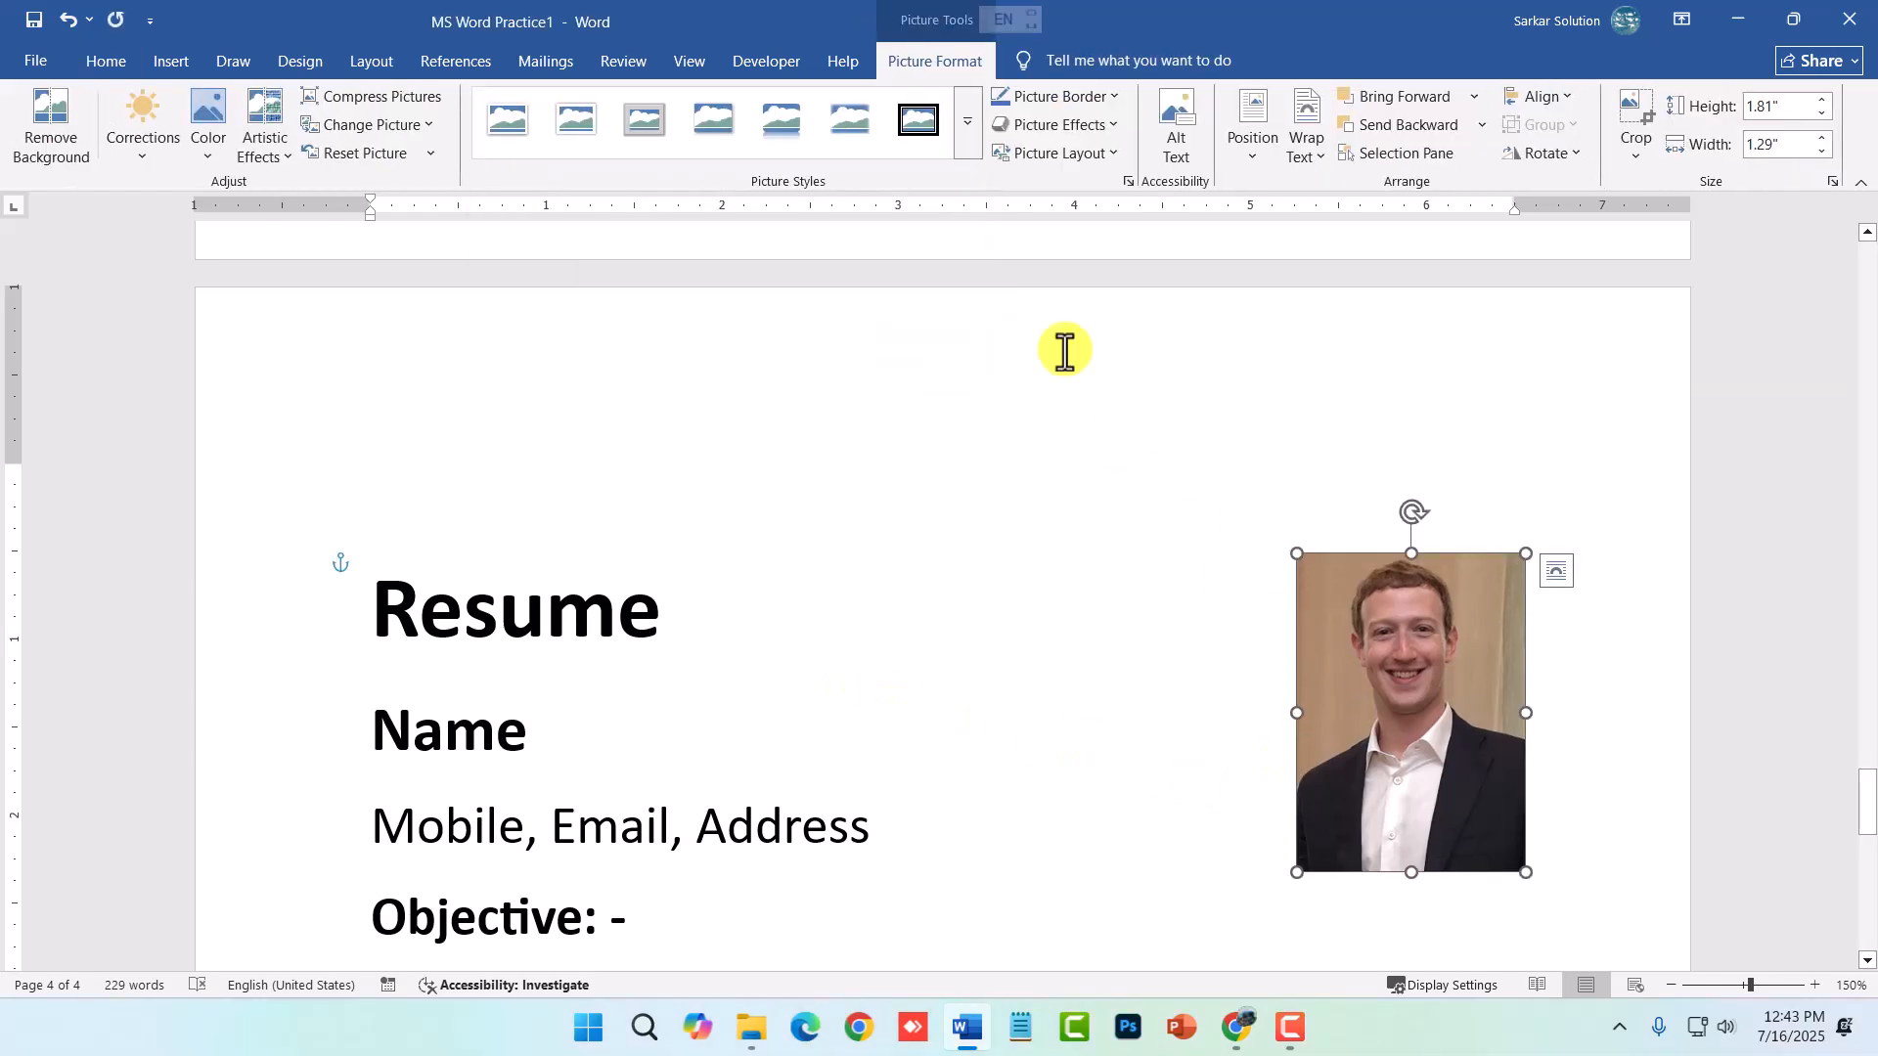
{"action": "left_click", "coordinate": [955, 131]}
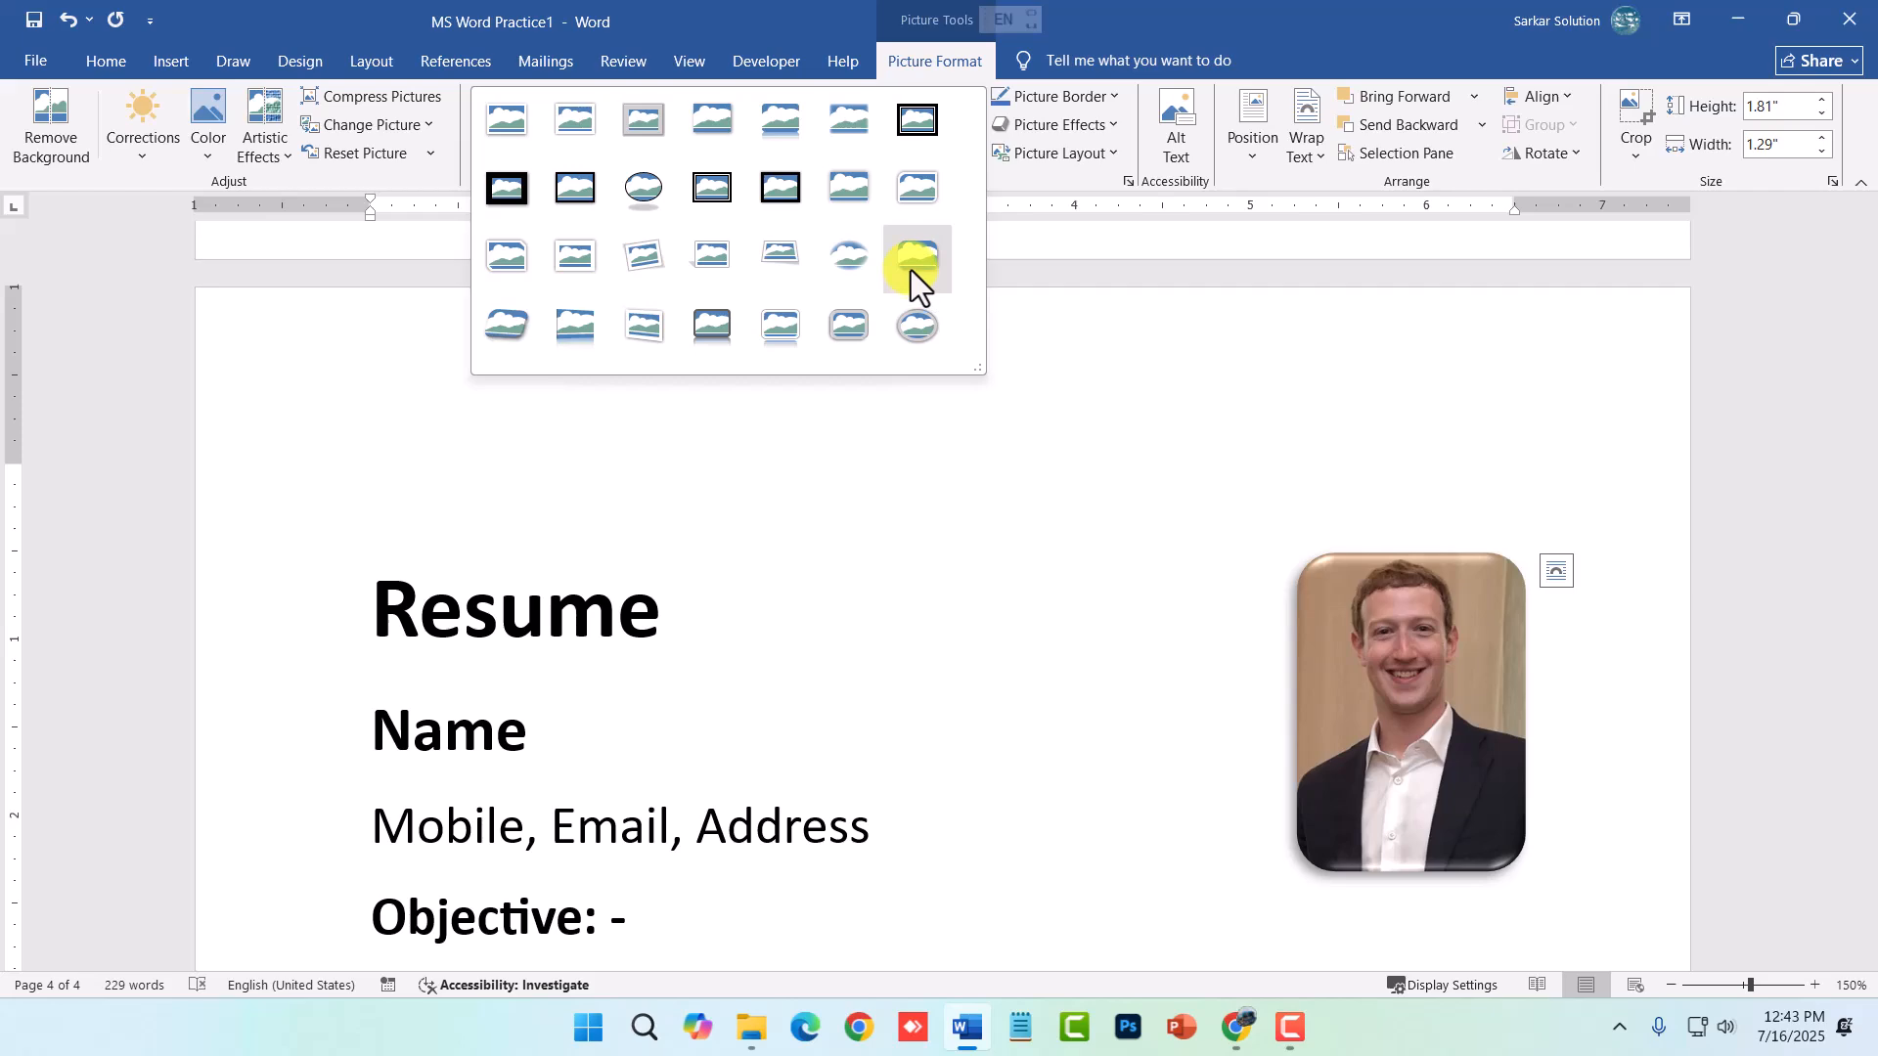
{"action": "left_click", "coordinate": [913, 268]}
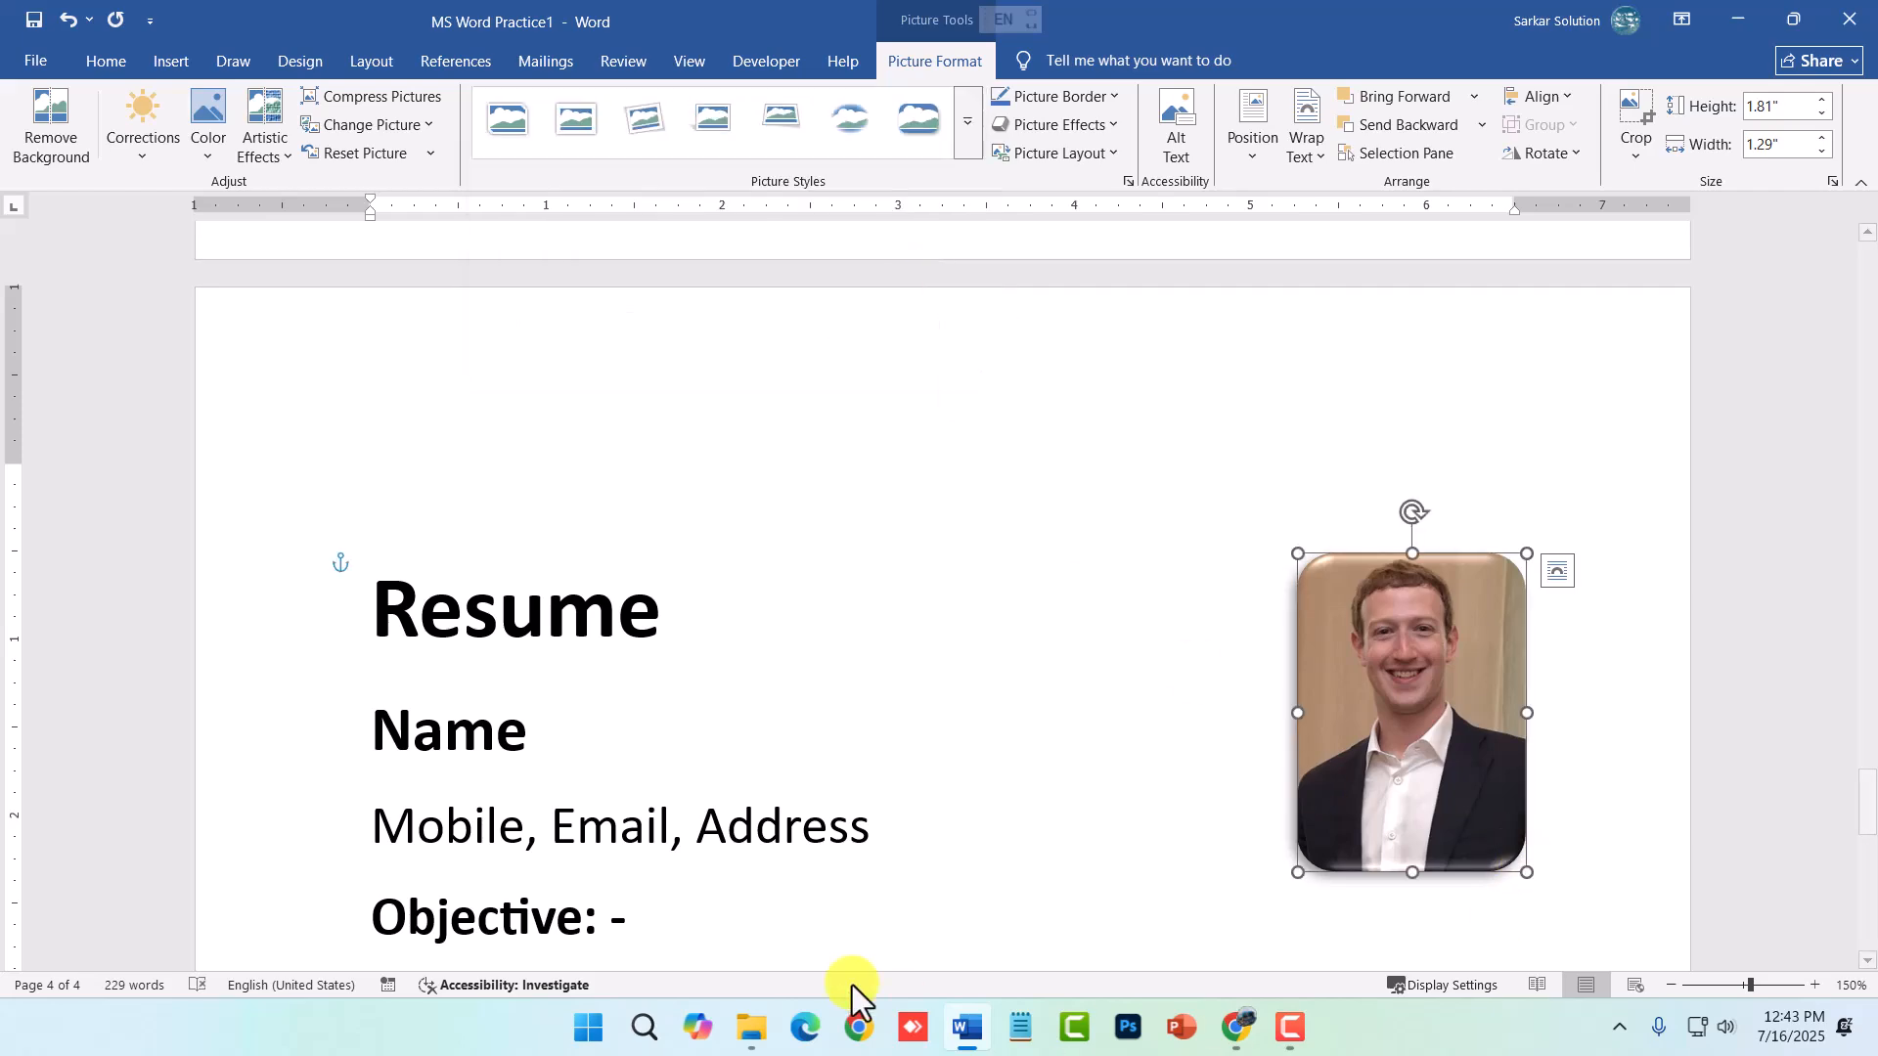
{"action": "left_click", "coordinate": [889, 850]}
- Make the header row of the educational details table bold and set its font size to 24
{"action": "scroll", "coordinate": [888, 847], "scroll_direction": "down", "scroll_amount": 3}
{"action": "scroll", "coordinate": [894, 843], "scroll_direction": "down", "scroll_amount": 4, "text": "ctrl"}
{"action": "scroll", "coordinate": [839, 768], "scroll_direction": "down", "scroll_amount": 3, "text": "ctrl"}
{"action": "scroll", "coordinate": [823, 788], "scroll_direction": "down", "scroll_amount": 2}
{"action": "left_click", "coordinate": [770, 748]}
{"action": "scroll", "coordinate": [831, 777], "scroll_direction": "up", "scroll_amount": 3, "text": "ctrl"}
{"action": "left_click_drag", "start_coordinate": [534, 733], "coordinate": [1195, 733]}
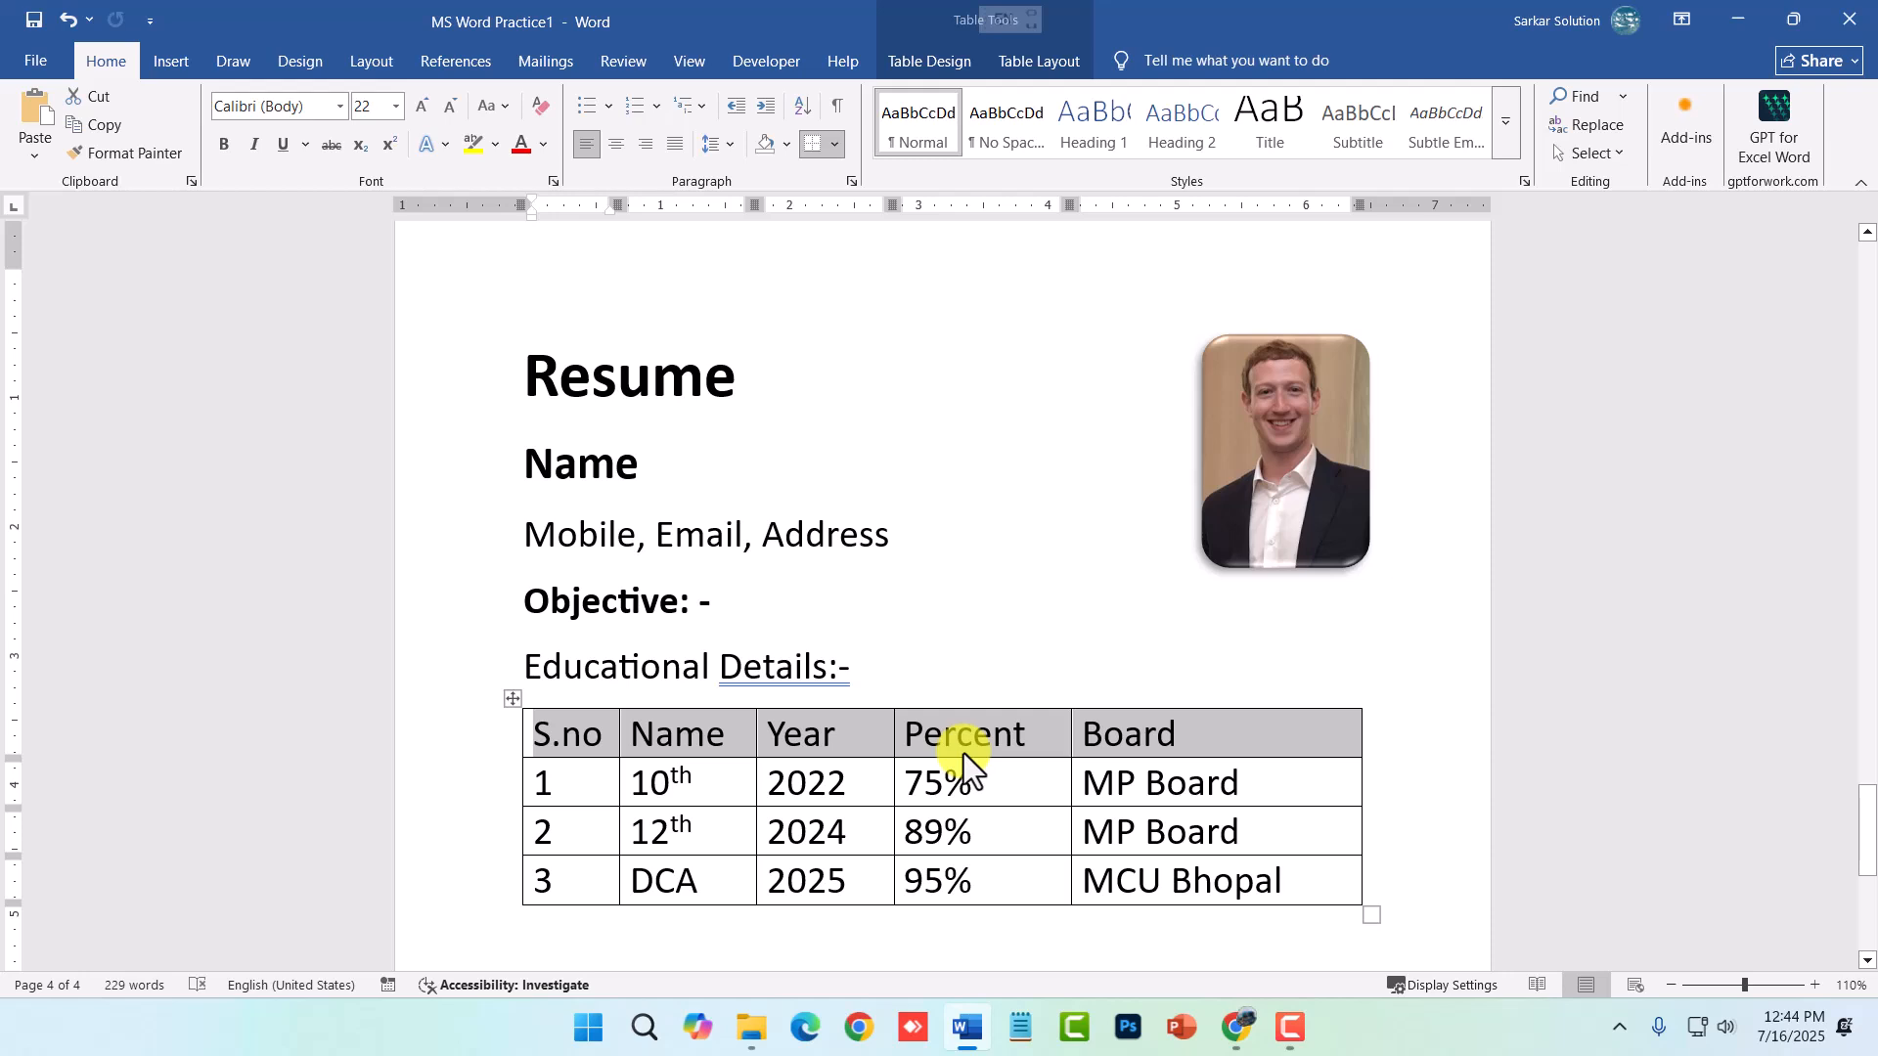
{"action": "left_click", "coordinate": [221, 147]}
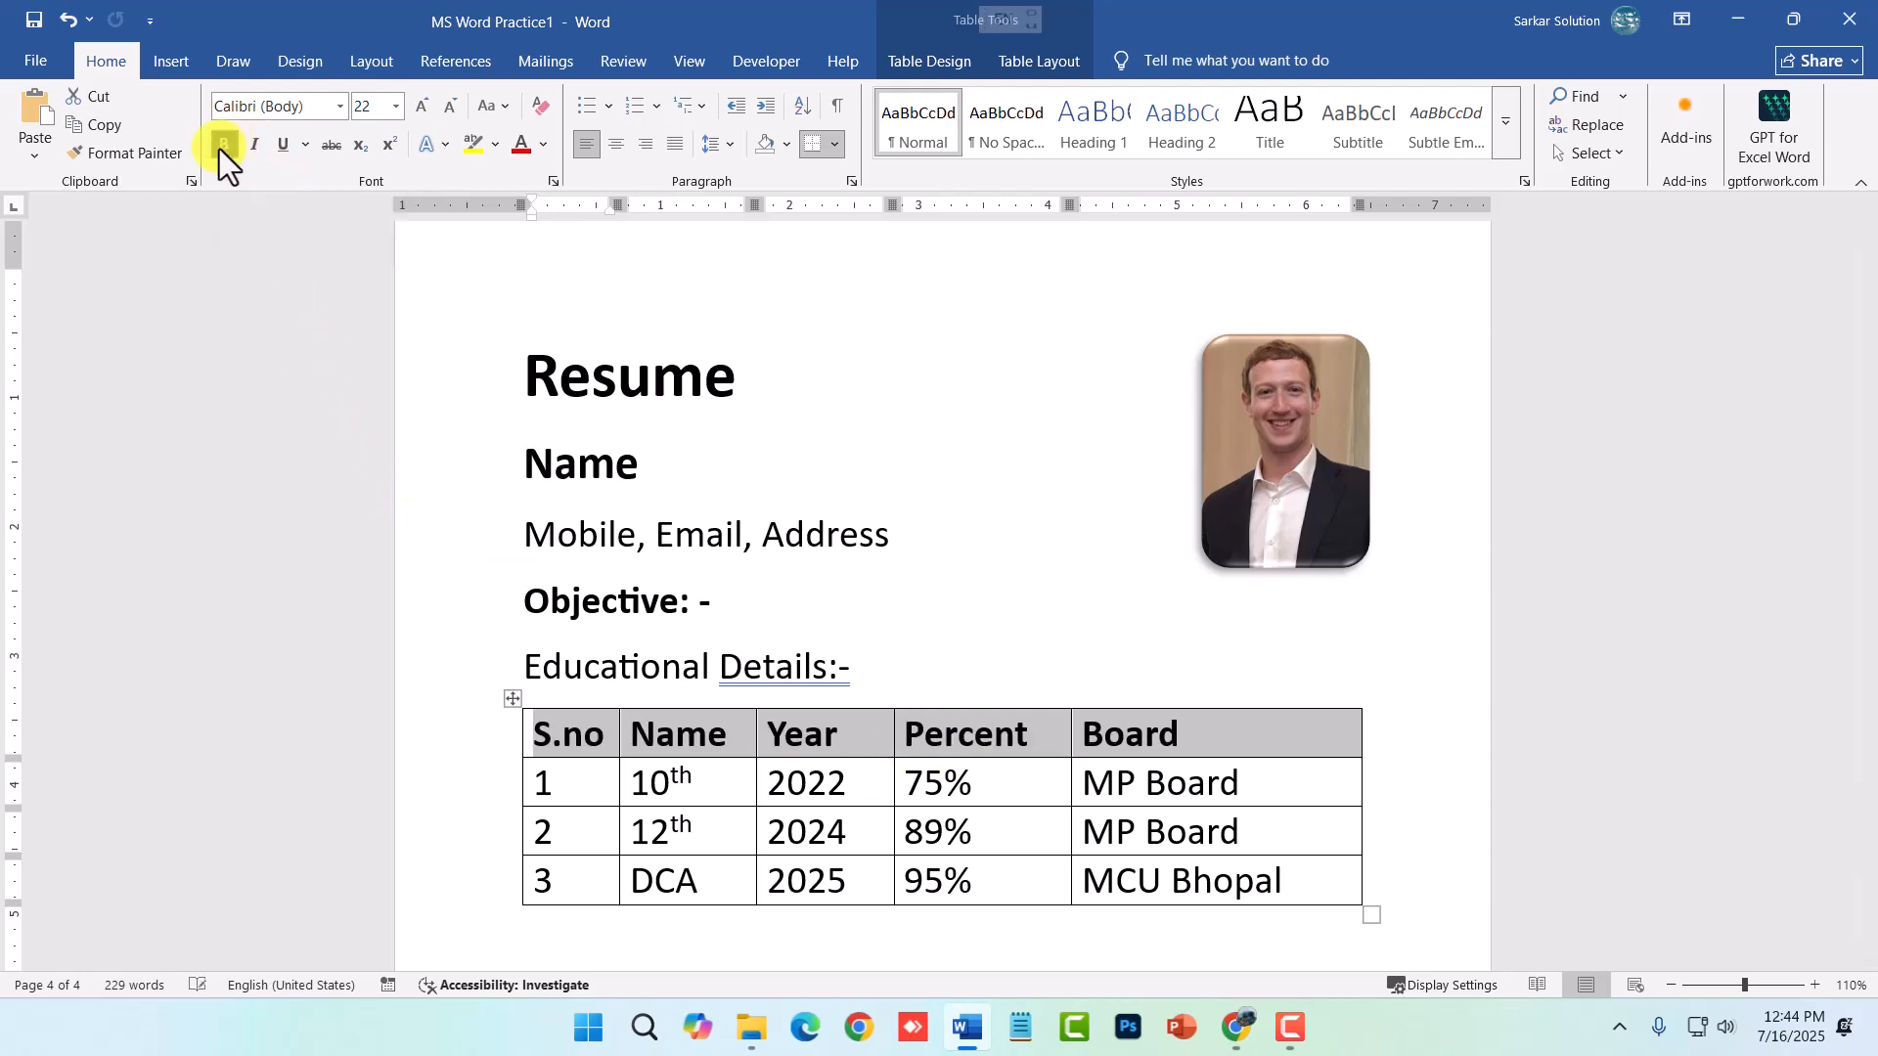
{"action": "left_click", "coordinate": [371, 107]}
{"action": "type", "text": "24"}
{"action": "key", "text": "Return"}
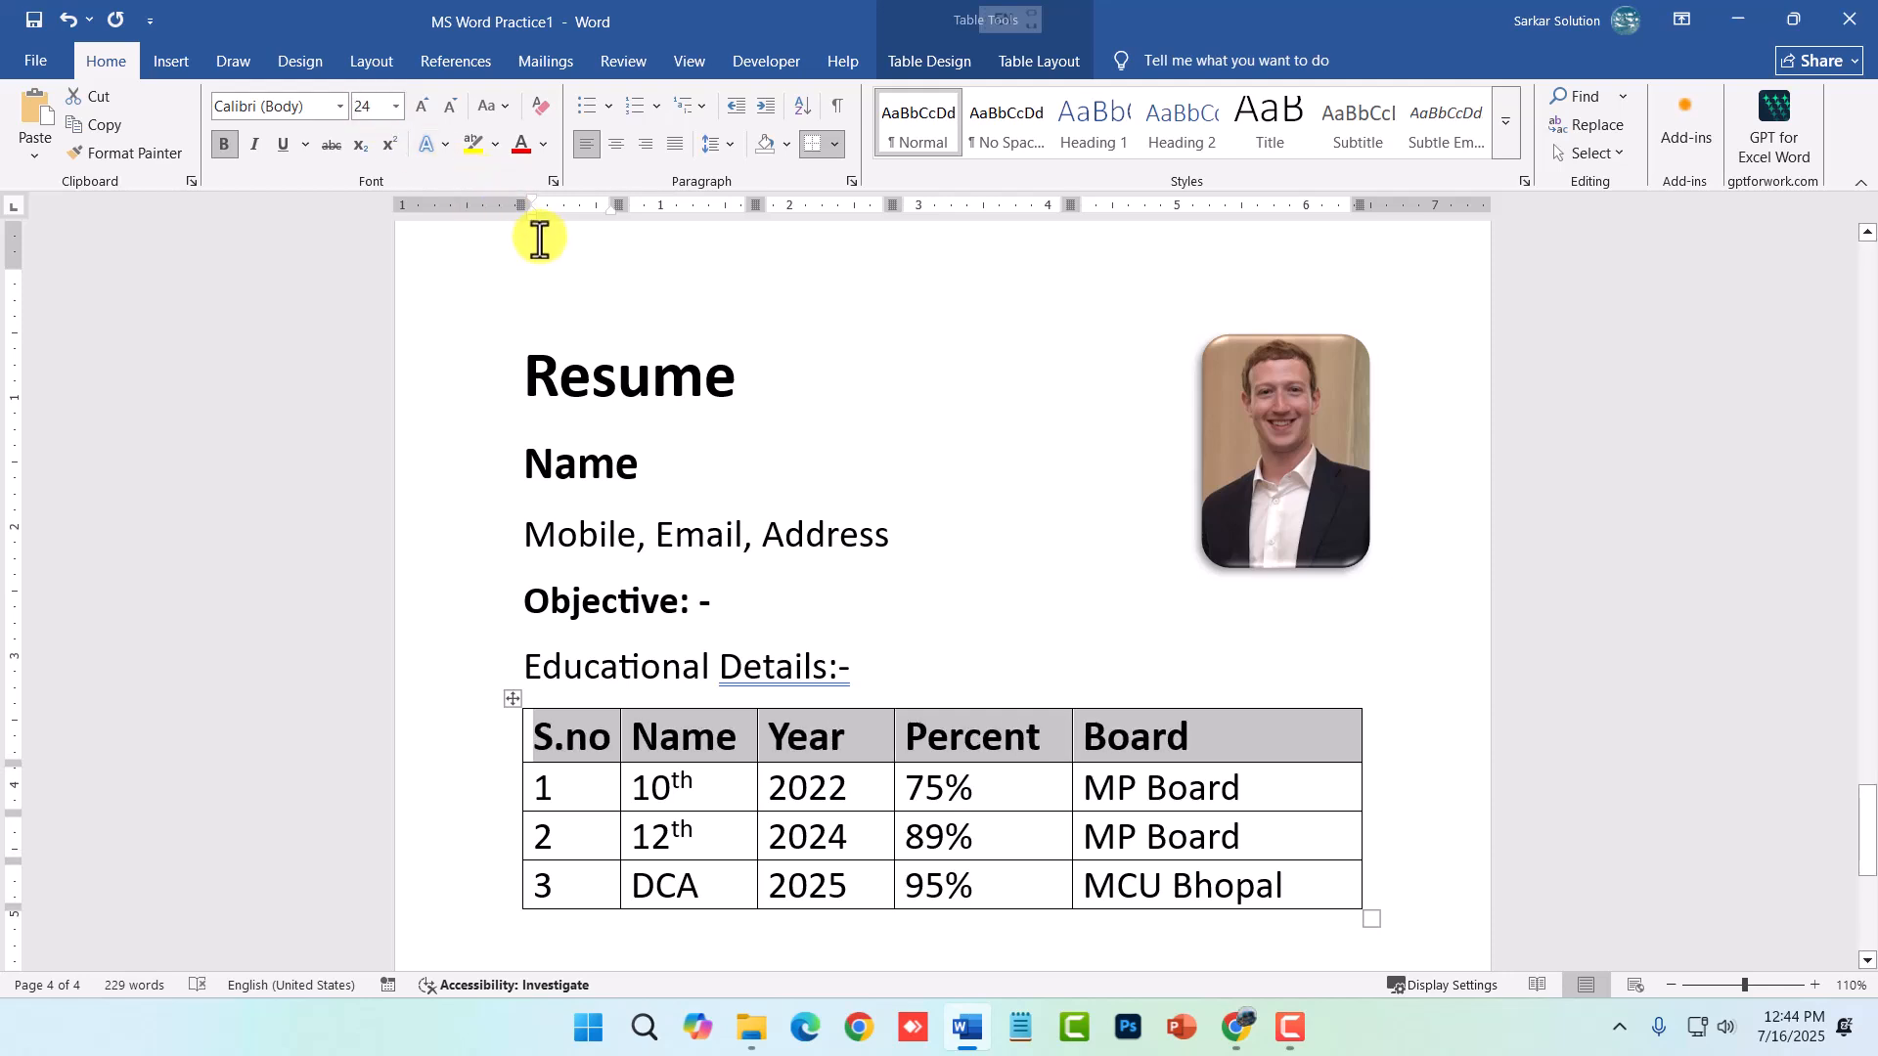
{"action": "left_click", "coordinate": [715, 733]}
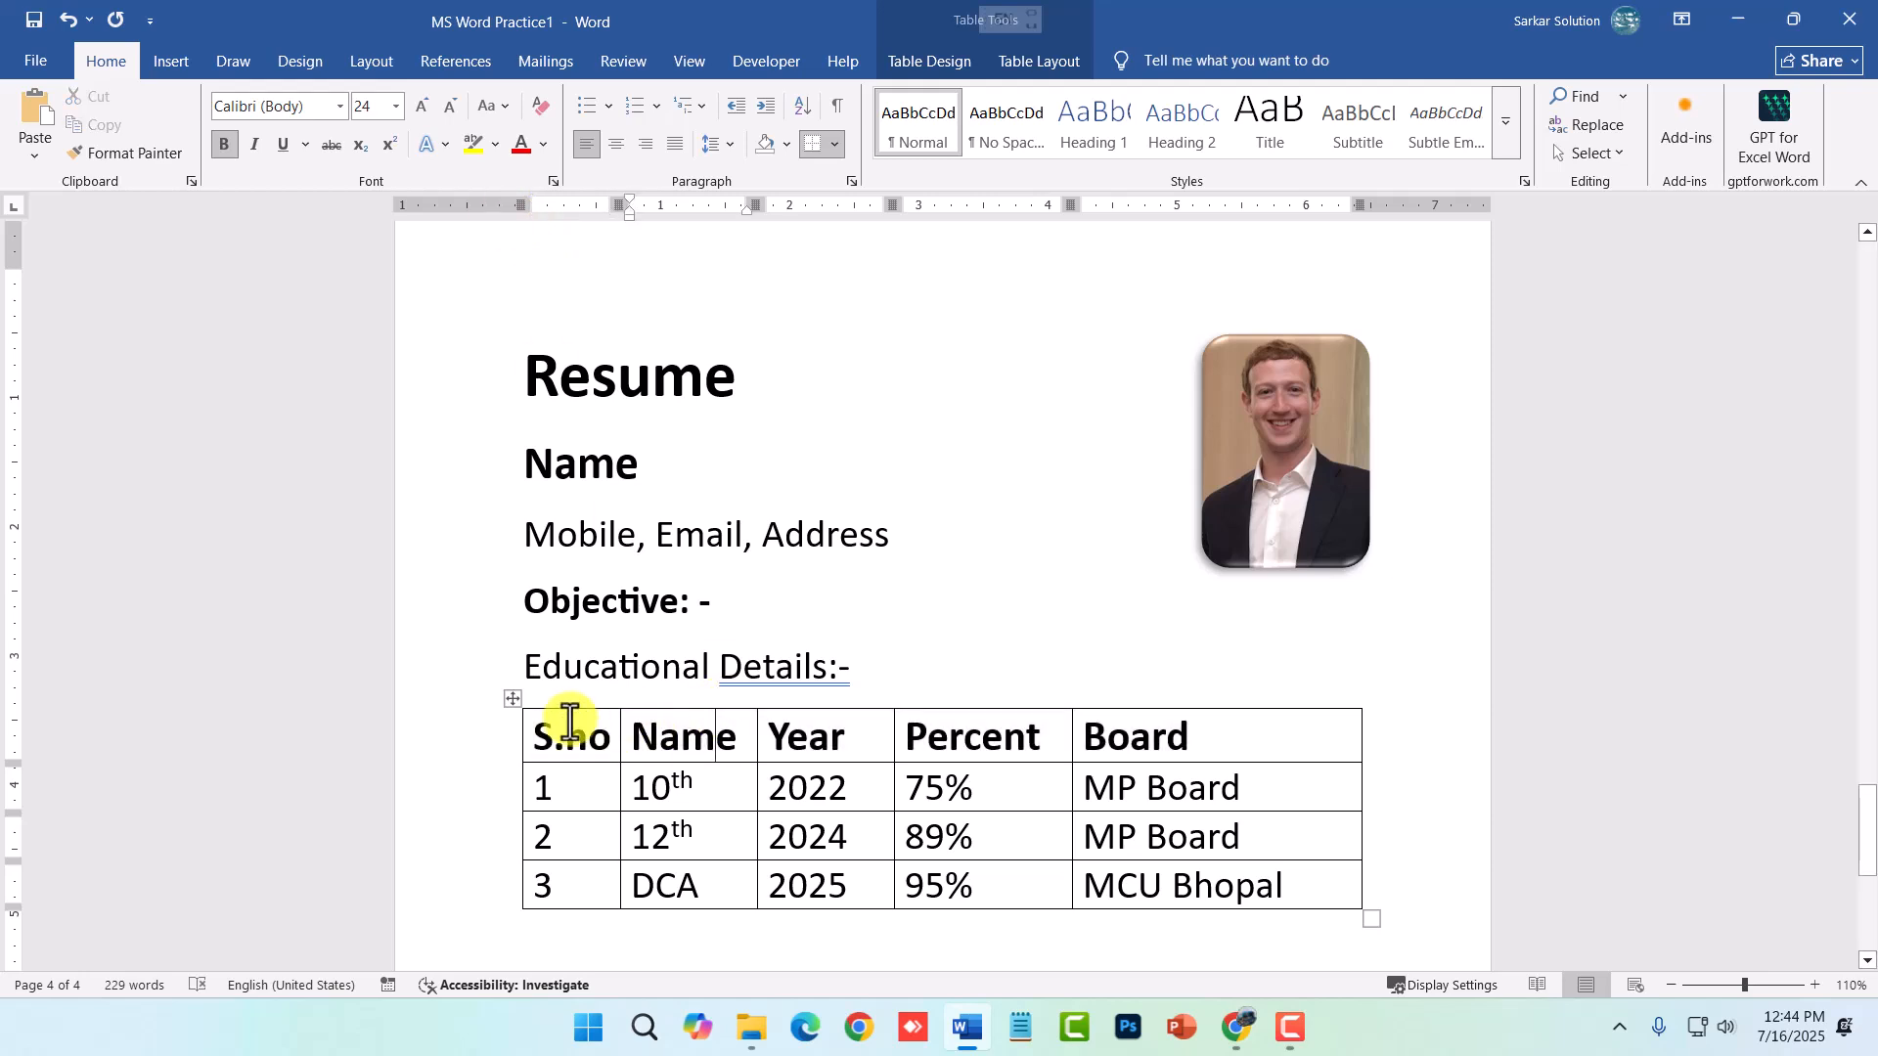
- Center the text in all cells of the educational details table
{"action": "left_click", "coordinate": [511, 696]}
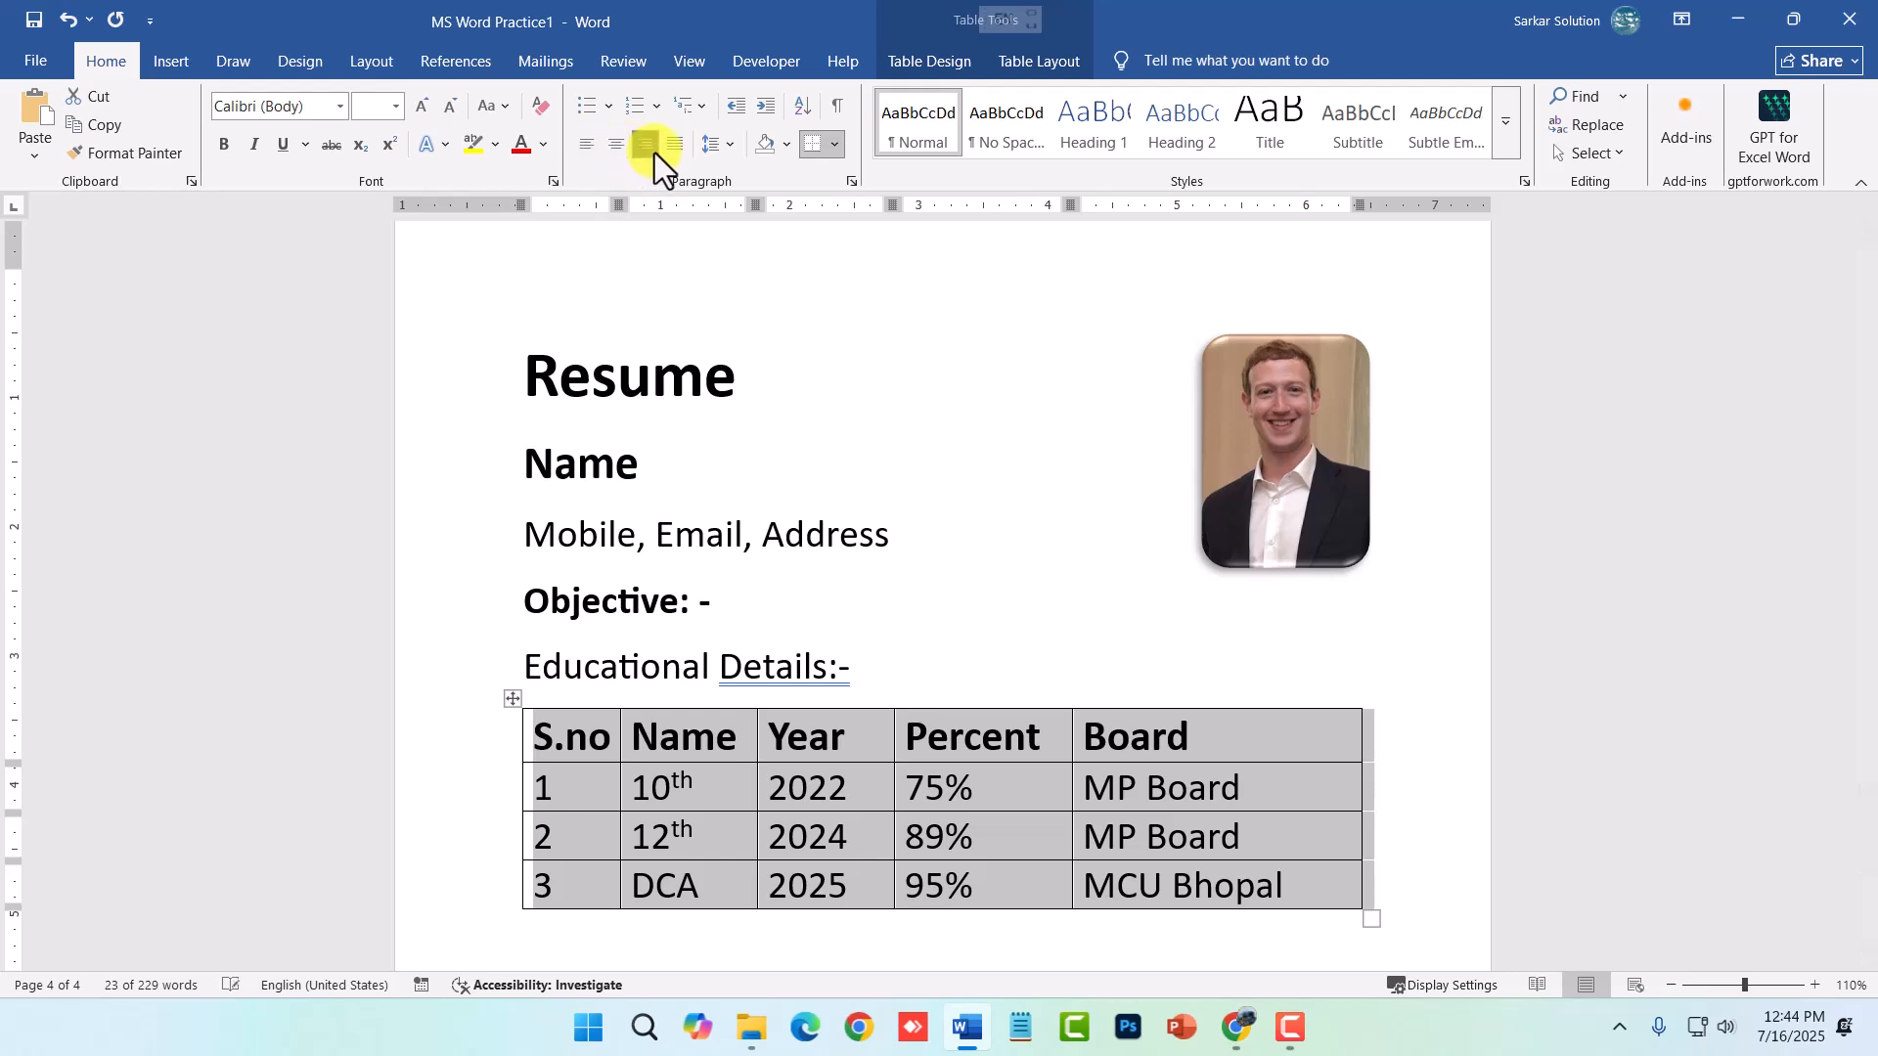
{"action": "left_click", "coordinate": [587, 144]}
{"action": "left_click", "coordinate": [577, 759]}
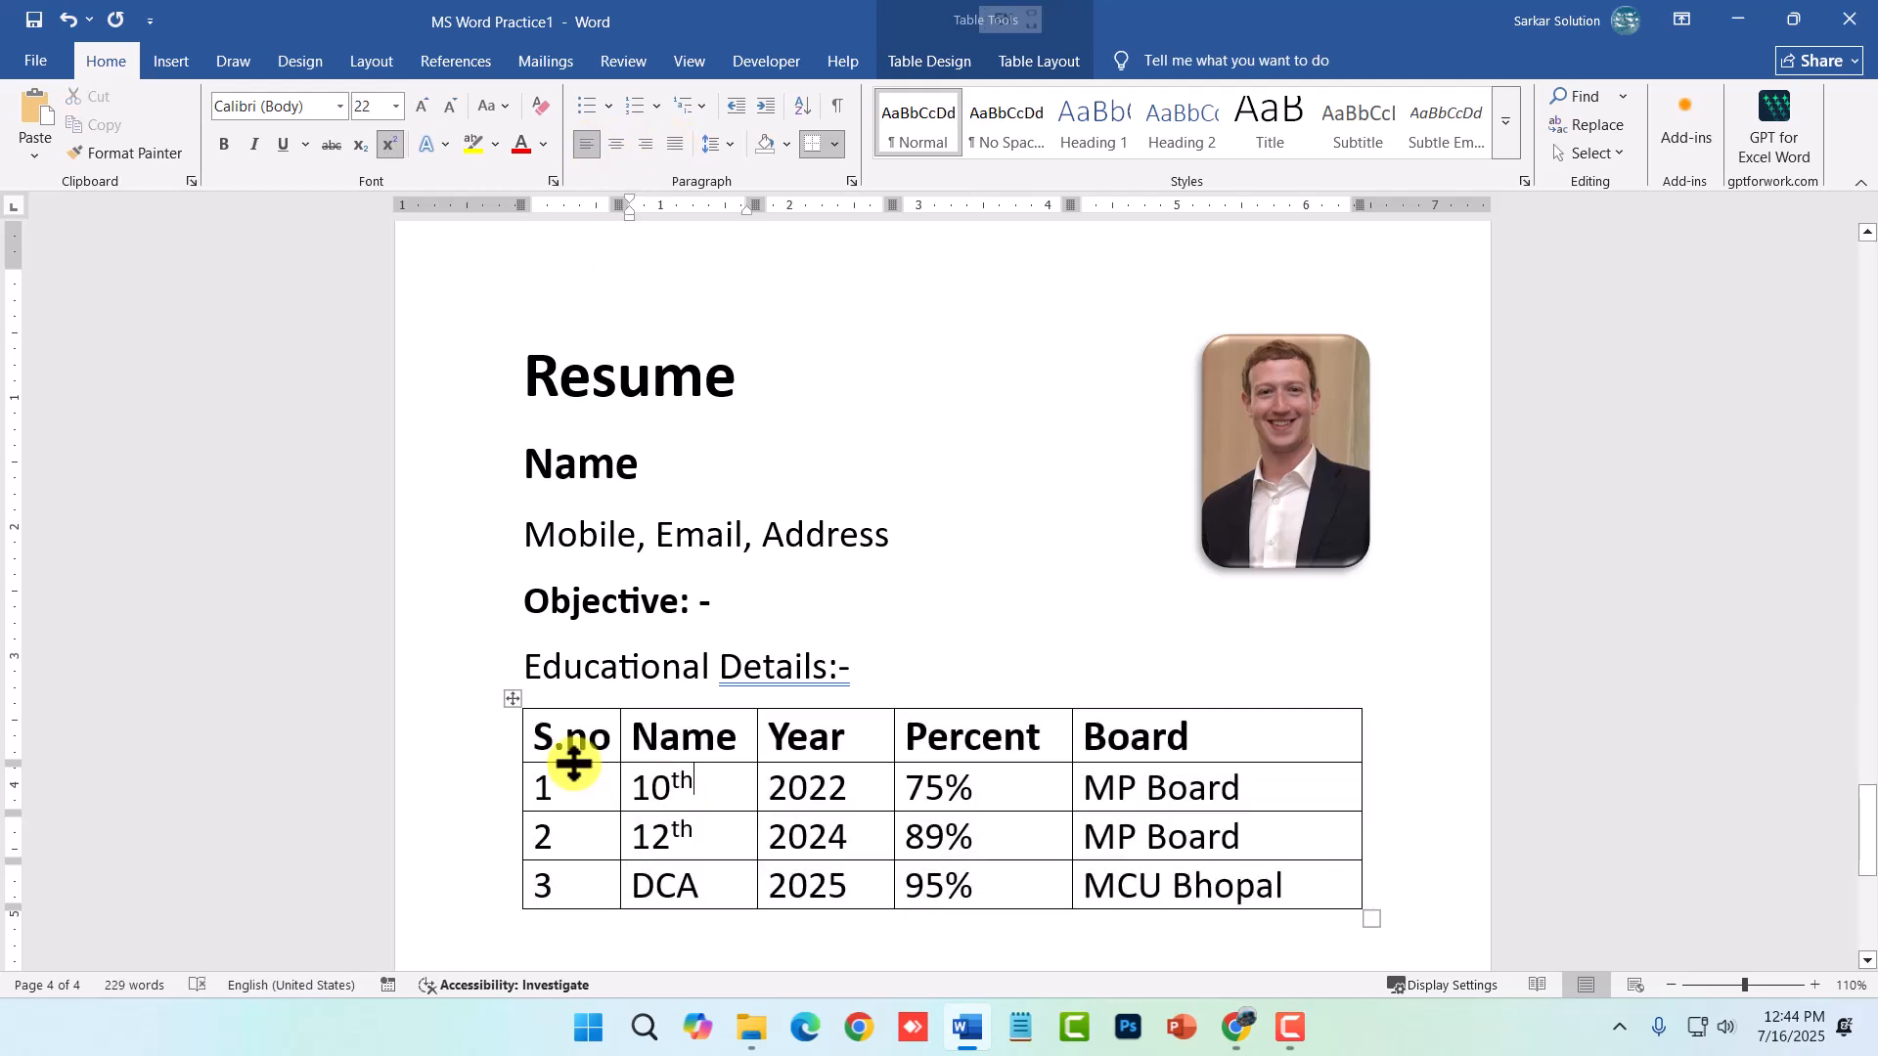
{"action": "left_click_drag", "start_coordinate": [537, 738], "coordinate": [1195, 868]}
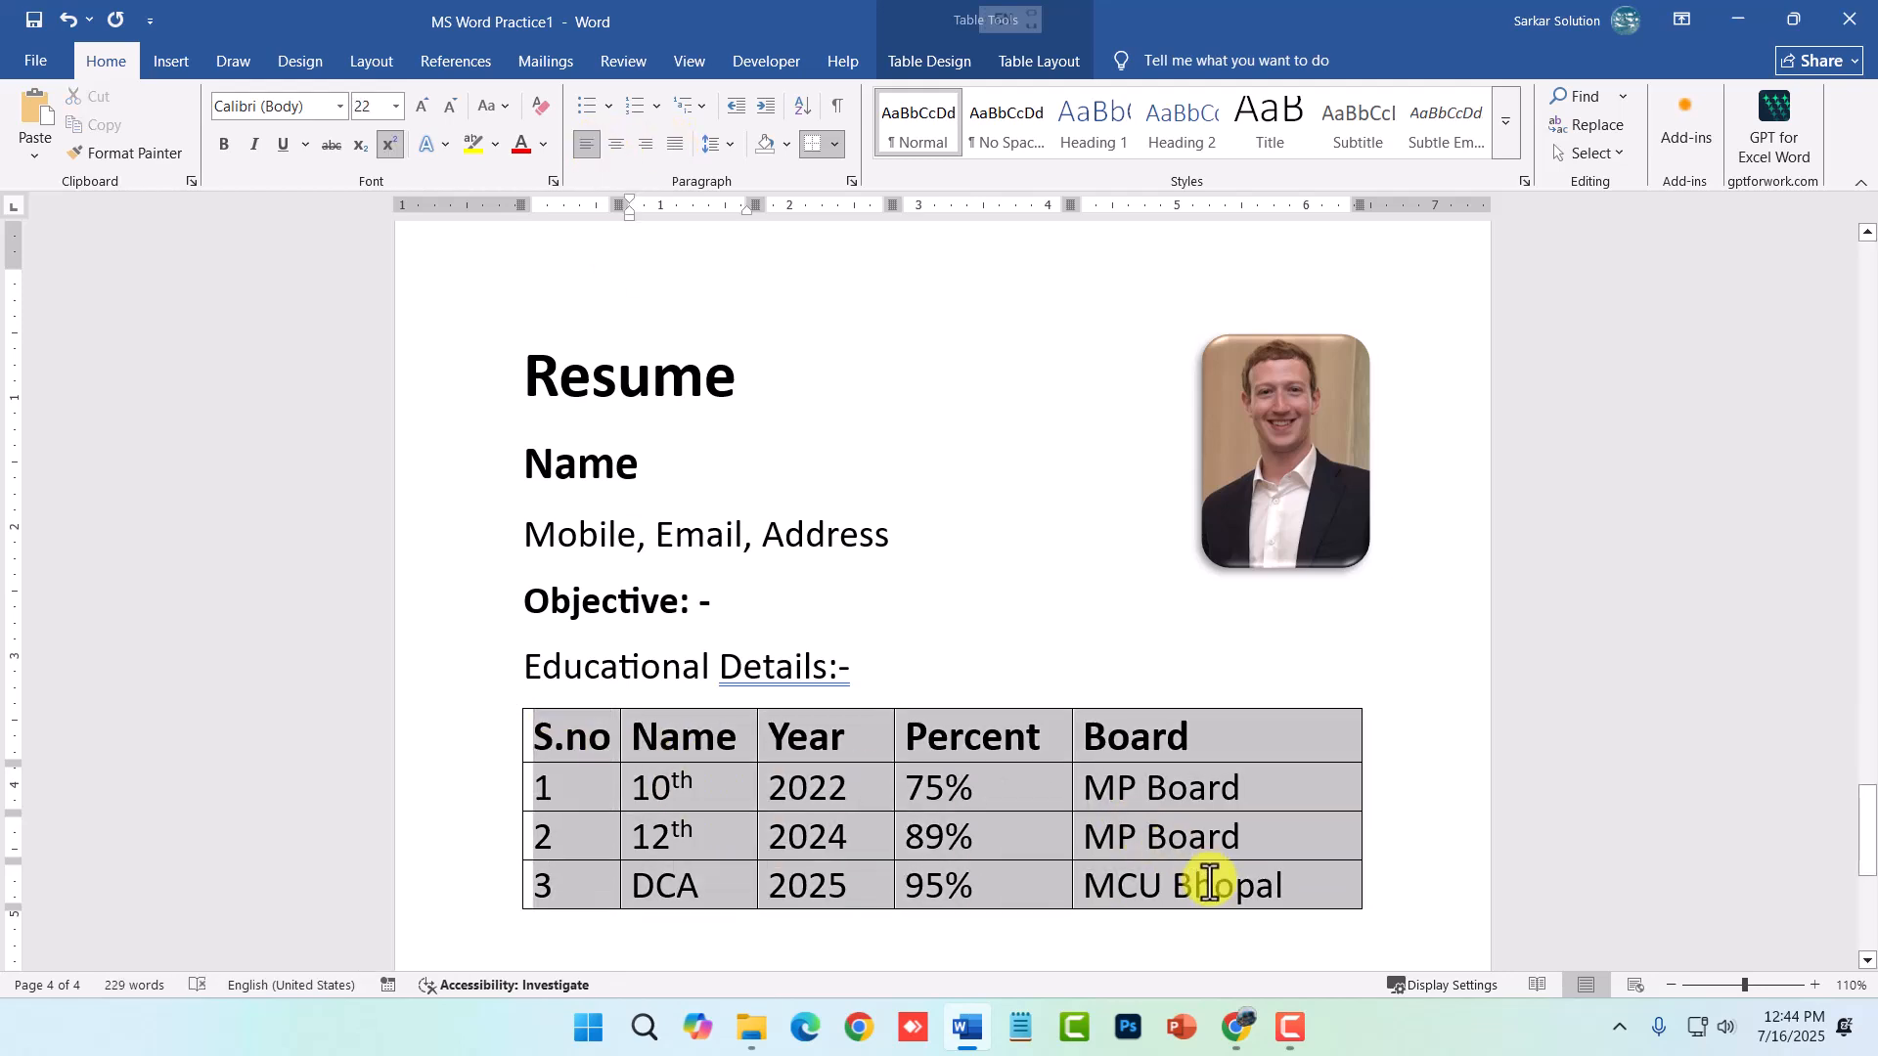
{"action": "left_click", "coordinate": [619, 144]}
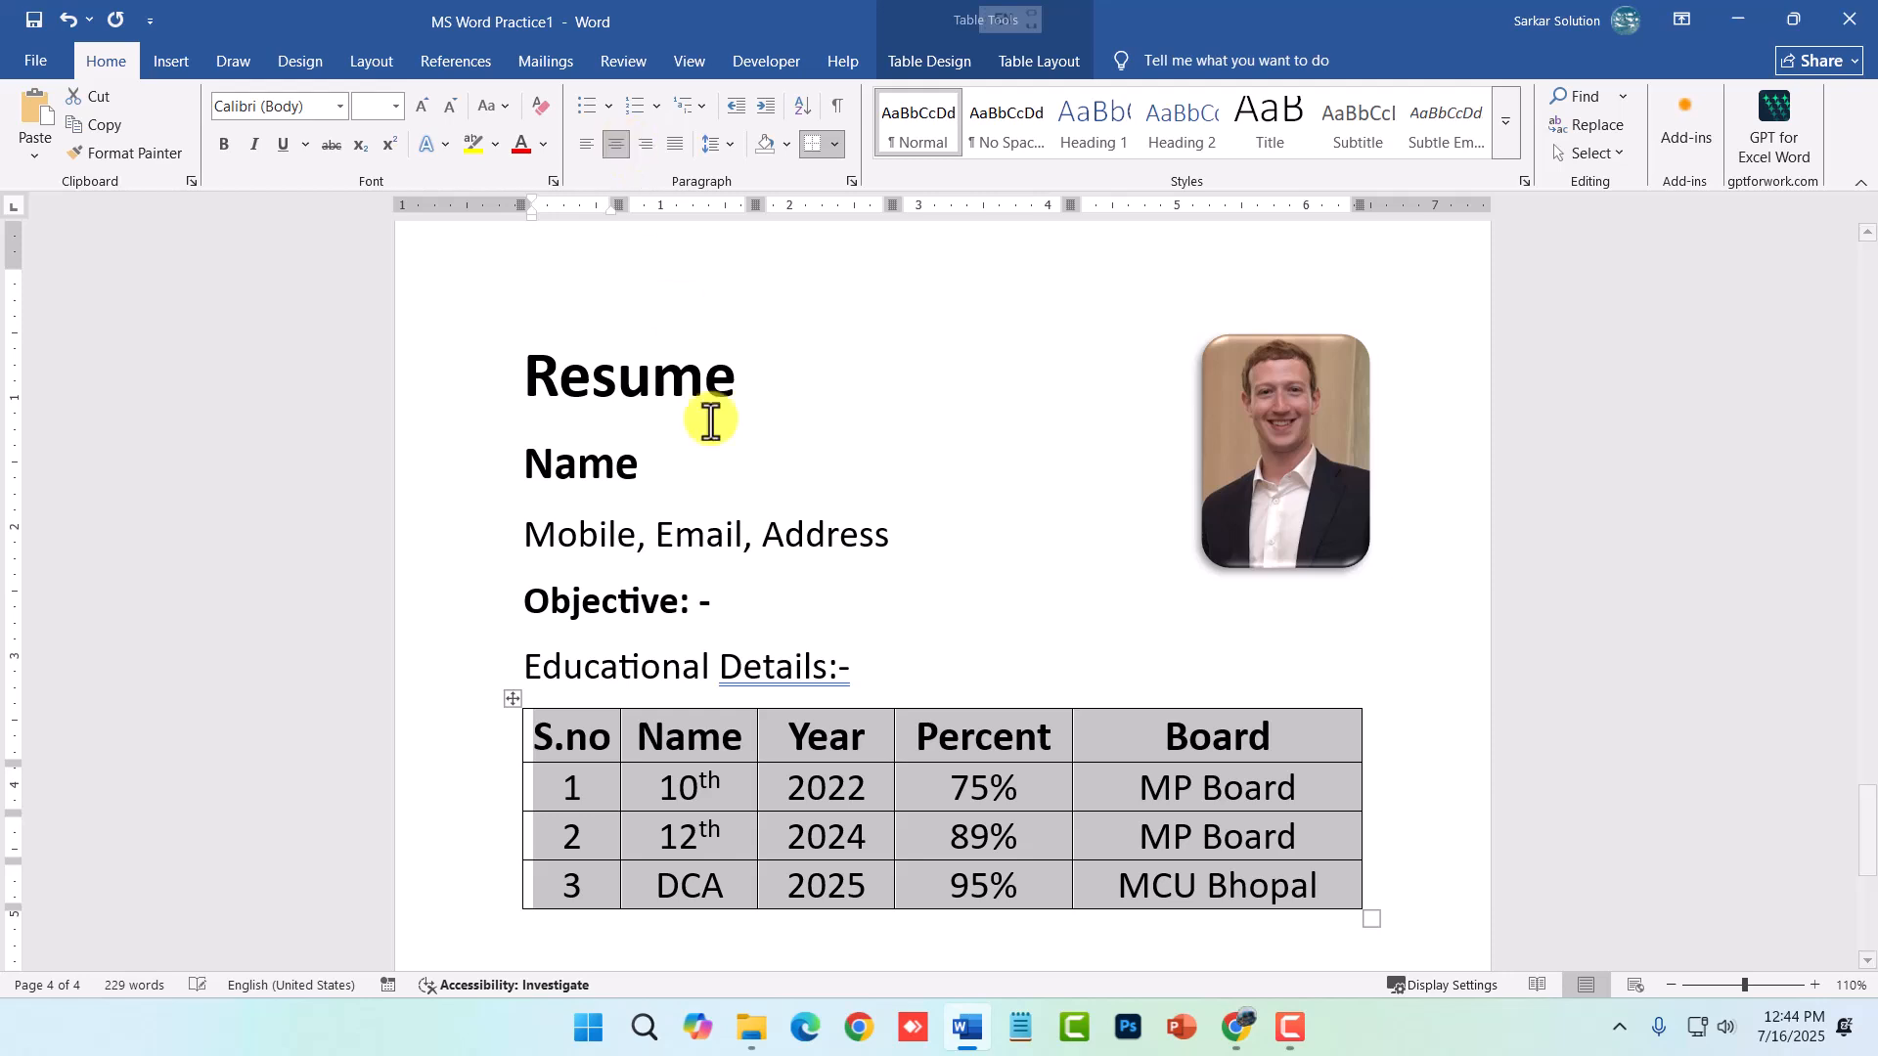
{"action": "left_click", "coordinate": [798, 848]}
- Open the cell shading color choices for the educational table's header row
{"action": "left_click_drag", "start_coordinate": [545, 734], "coordinate": [1027, 729]}
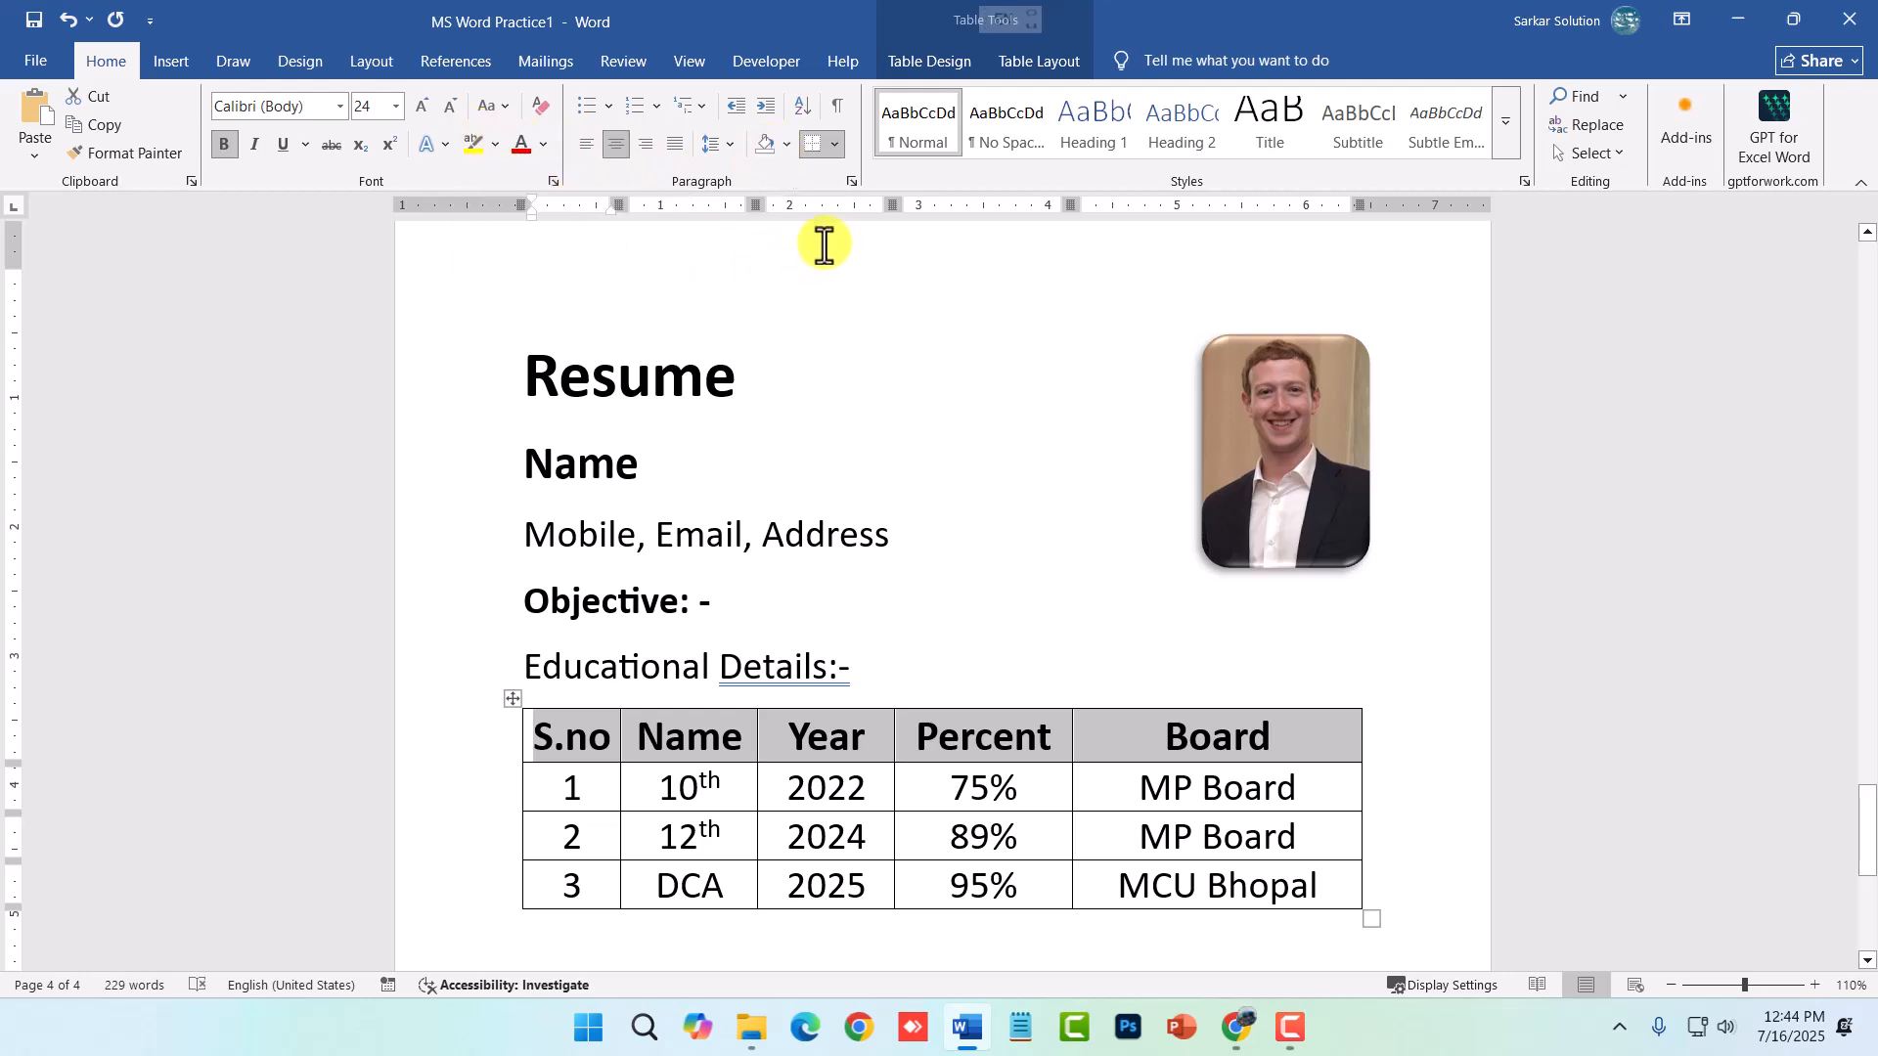
{"action": "left_click", "coordinate": [788, 146]}
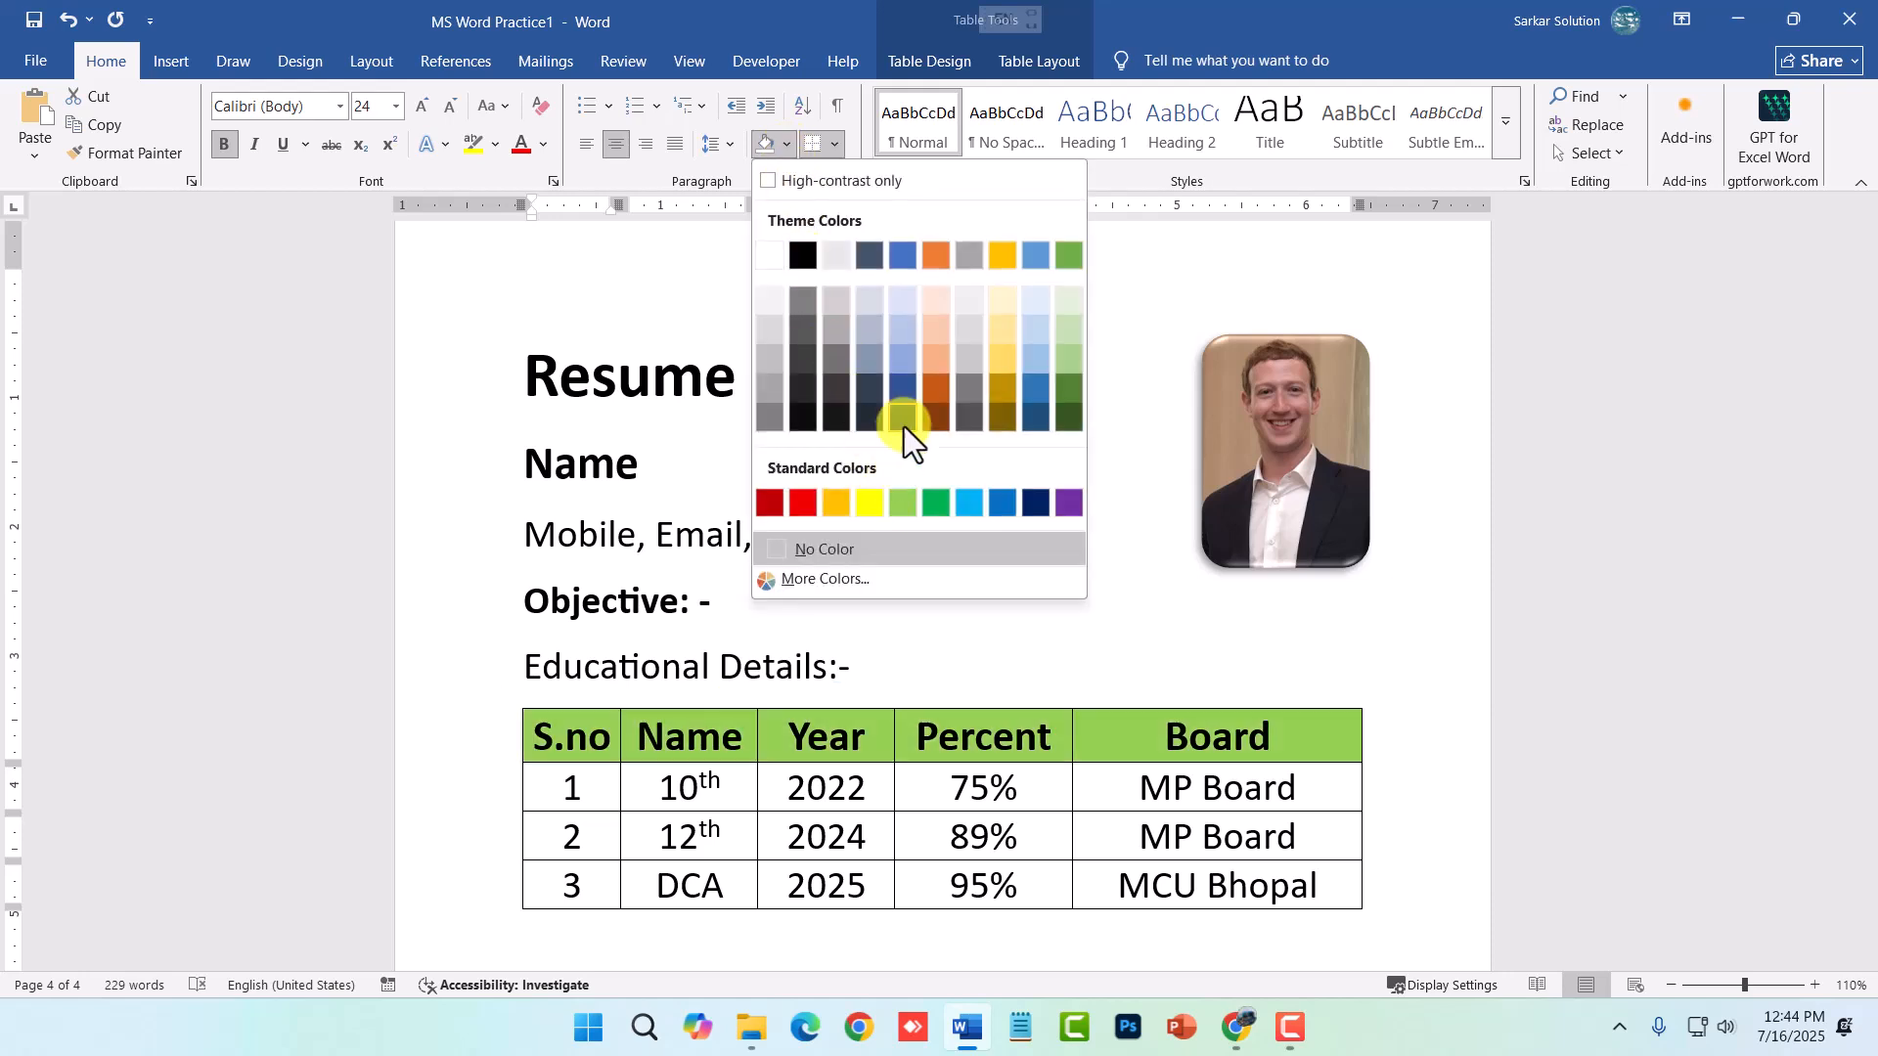
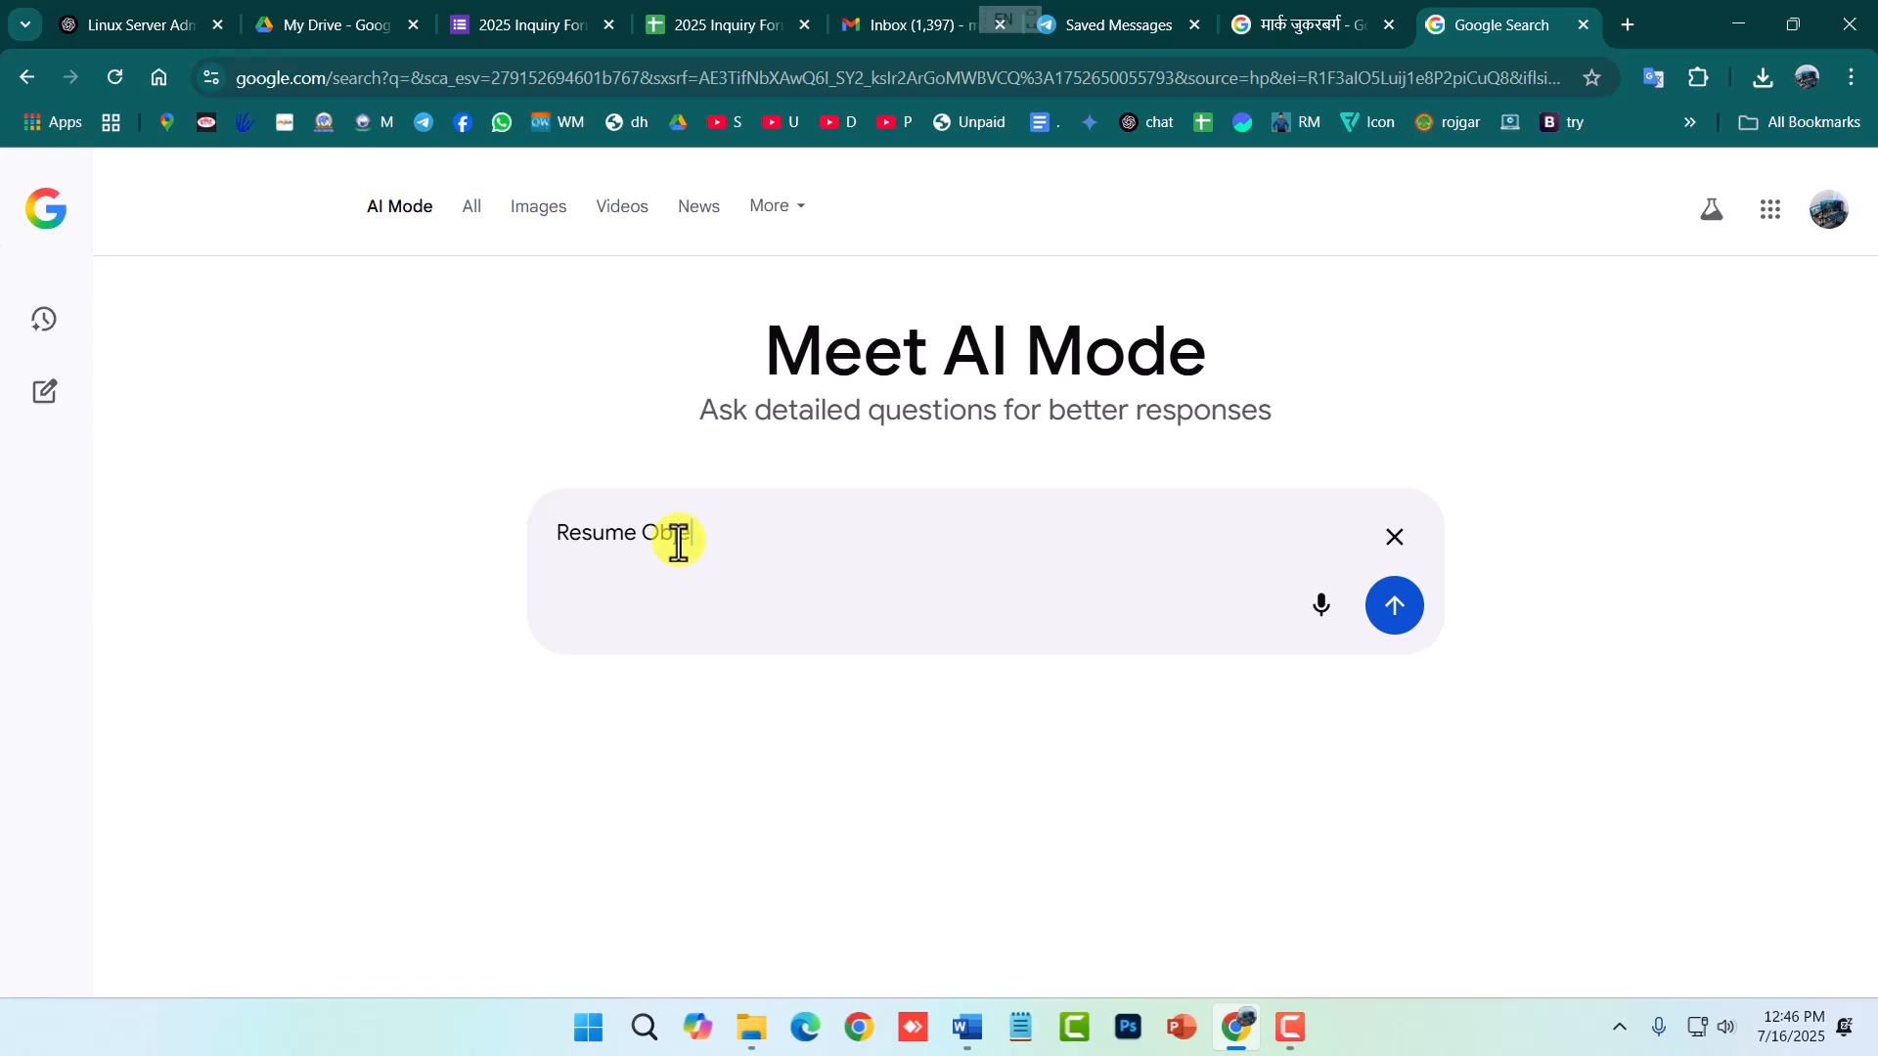
- Search Google AI Mode in Chrome for "Resume Objective for Office work"
{"action": "type", "text": "for Office work"}
{"action": "key", "text": "Return"}
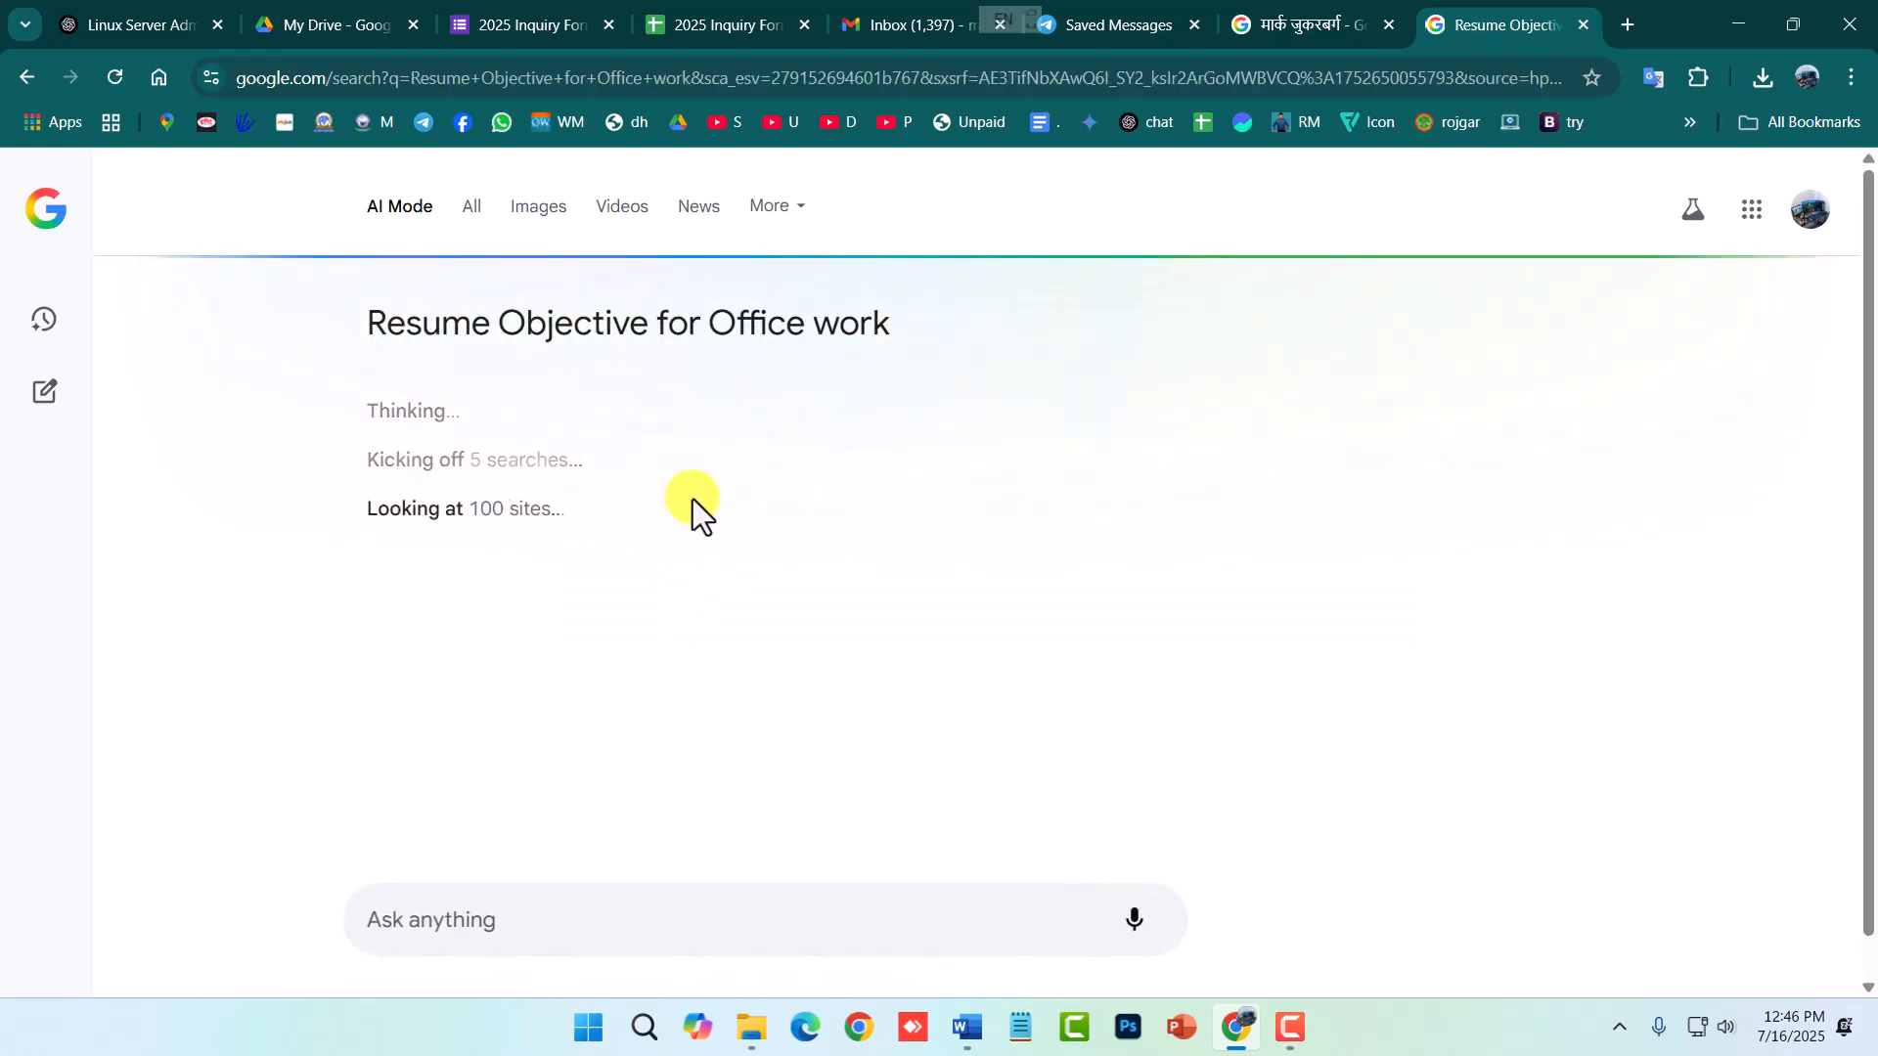
- Copy the entry-level office work paragraph from the AI Mode answer and paste it under the Objective heading in the Word resume
{"action": "scroll", "coordinate": [746, 557], "scroll_direction": "down", "scroll_amount": 2}
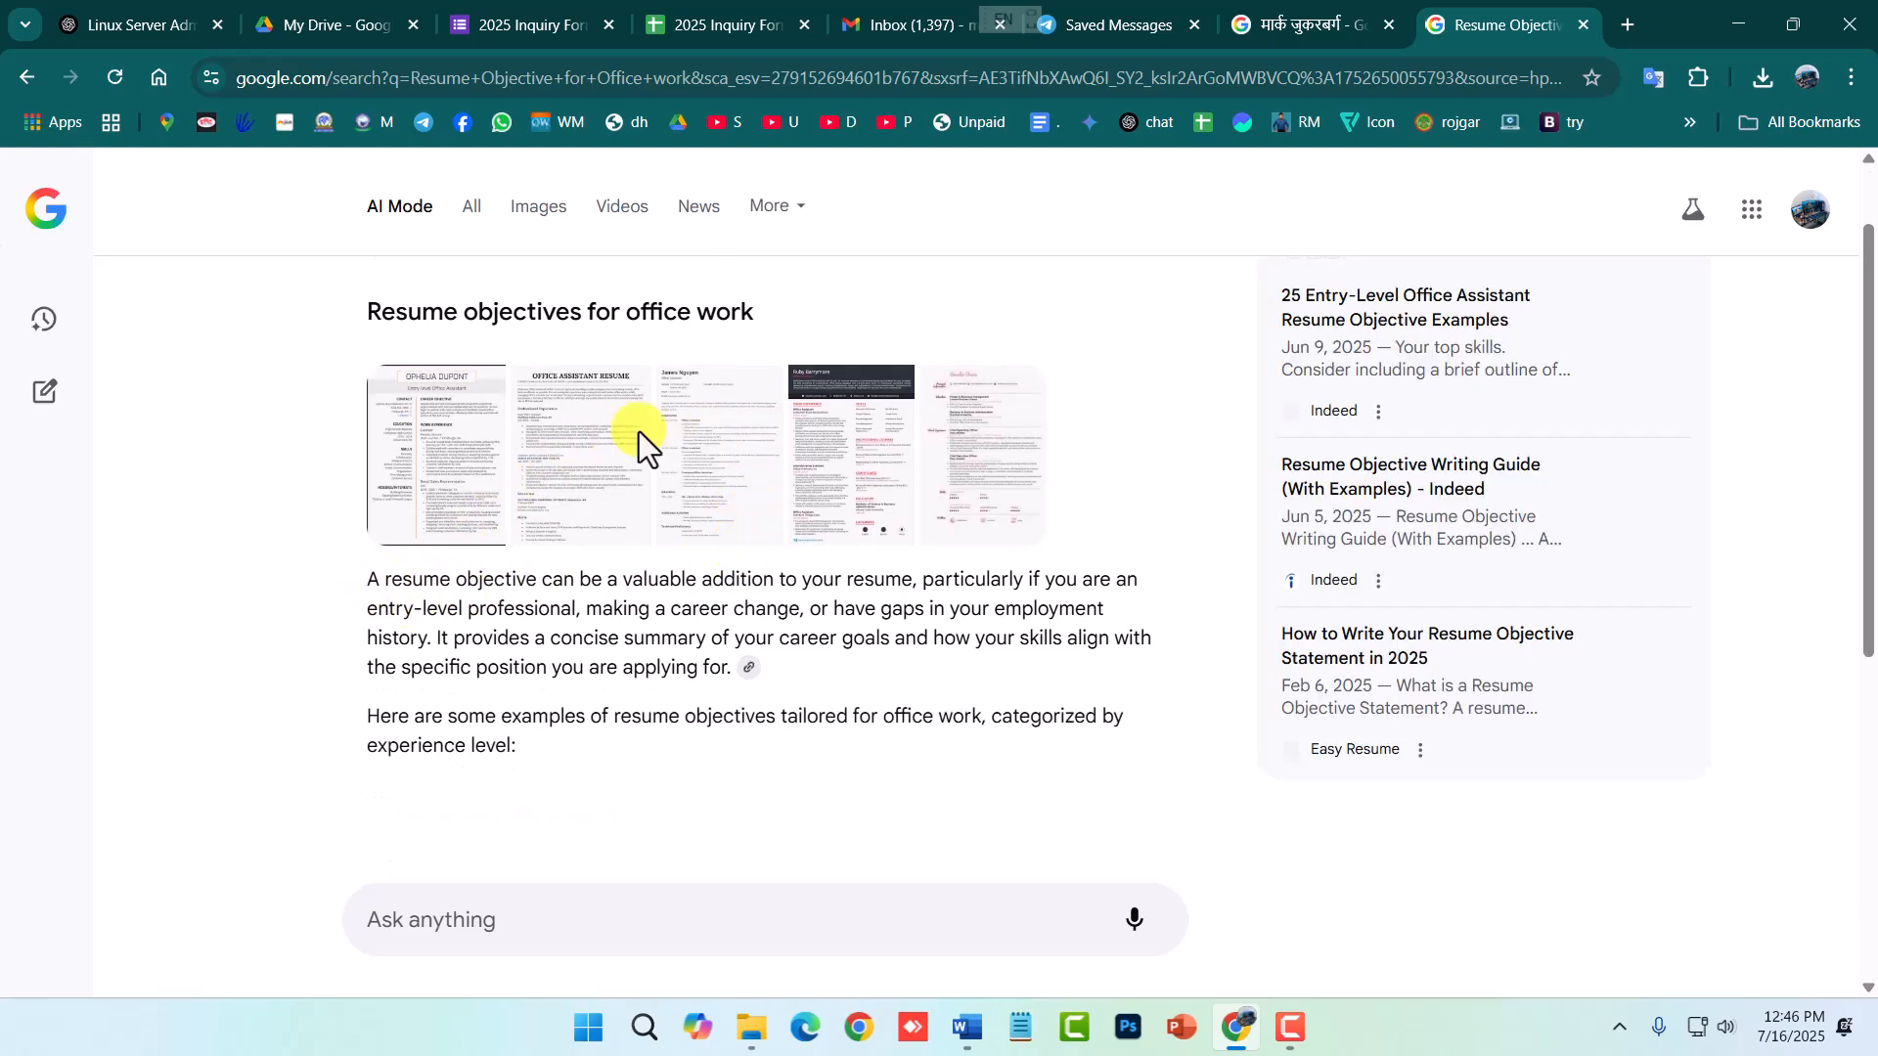
{"action": "scroll", "coordinate": [490, 448], "scroll_direction": "down", "scroll_amount": 4}
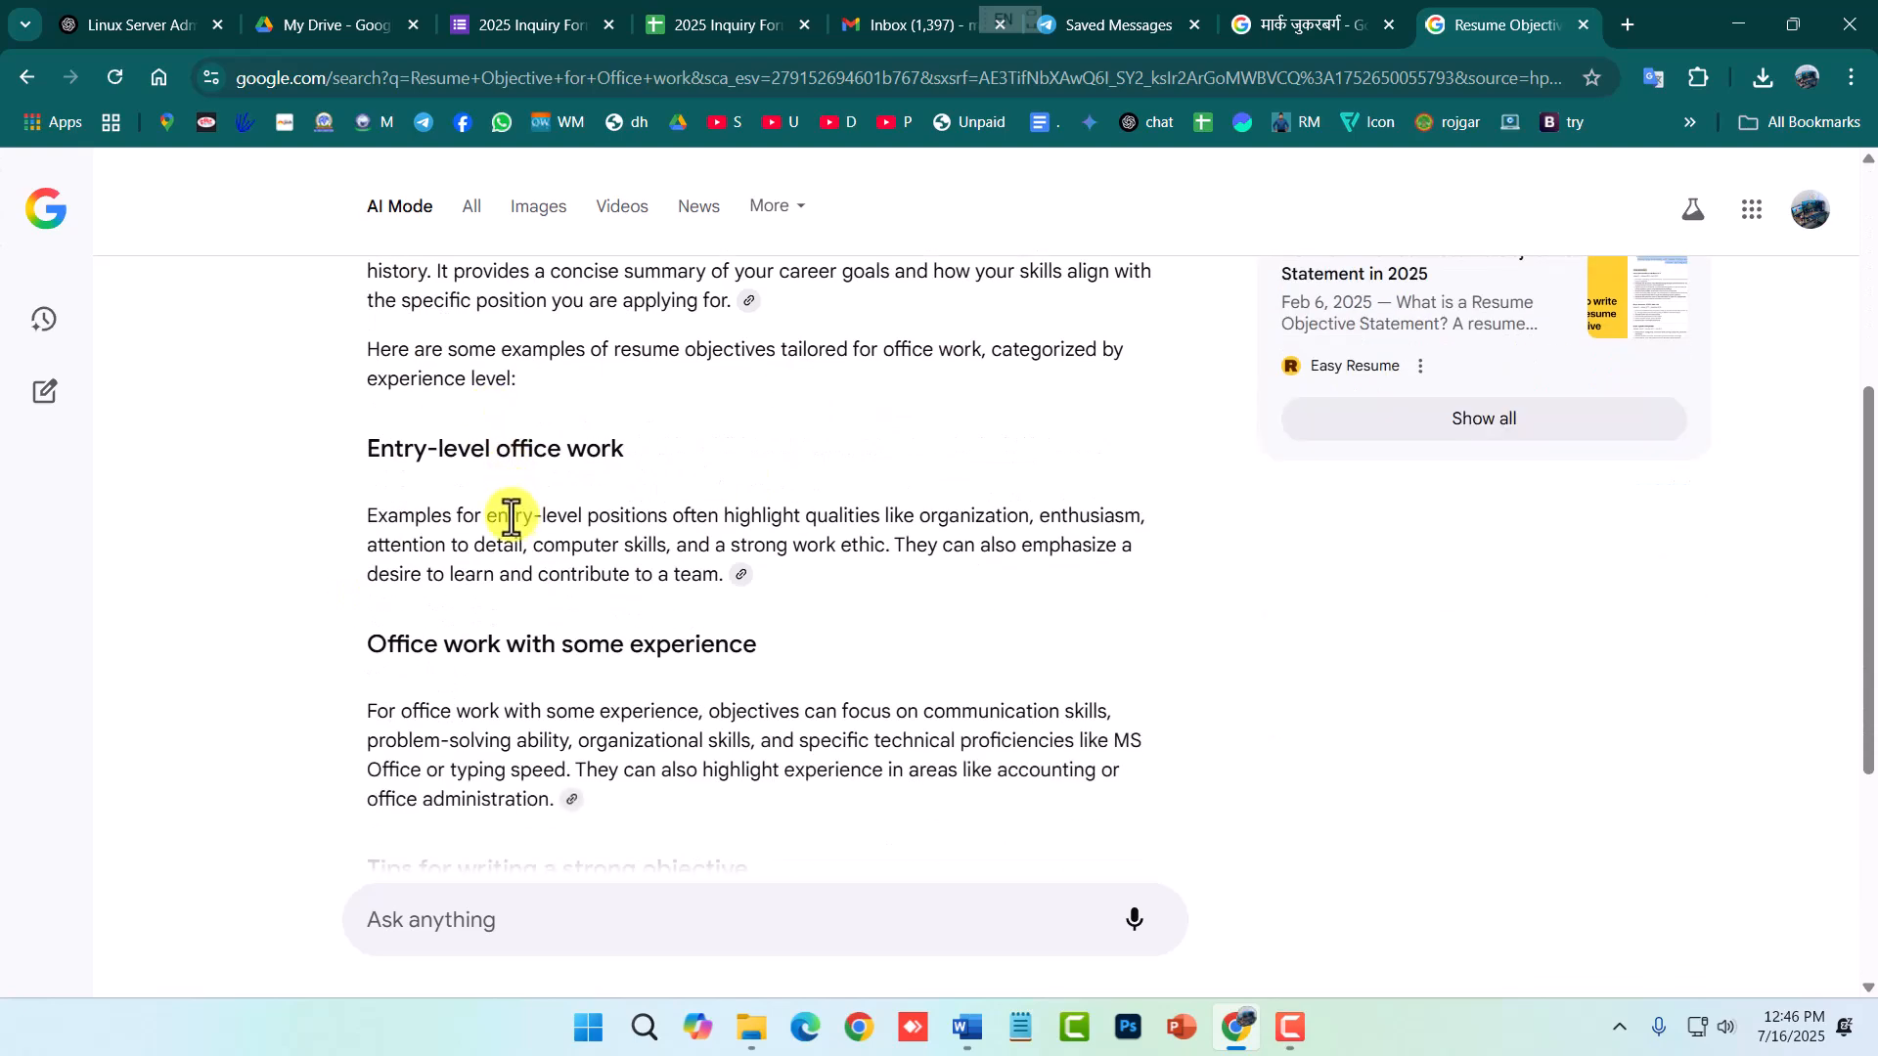
{"action": "scroll", "coordinate": [503, 516], "scroll_direction": "up", "scroll_amount": 1}
{"action": "scroll", "coordinate": [505, 504], "scroll_direction": "down", "scroll_amount": 1}
{"action": "scroll", "coordinate": [602, 644], "scroll_direction": "down", "scroll_amount": 1}
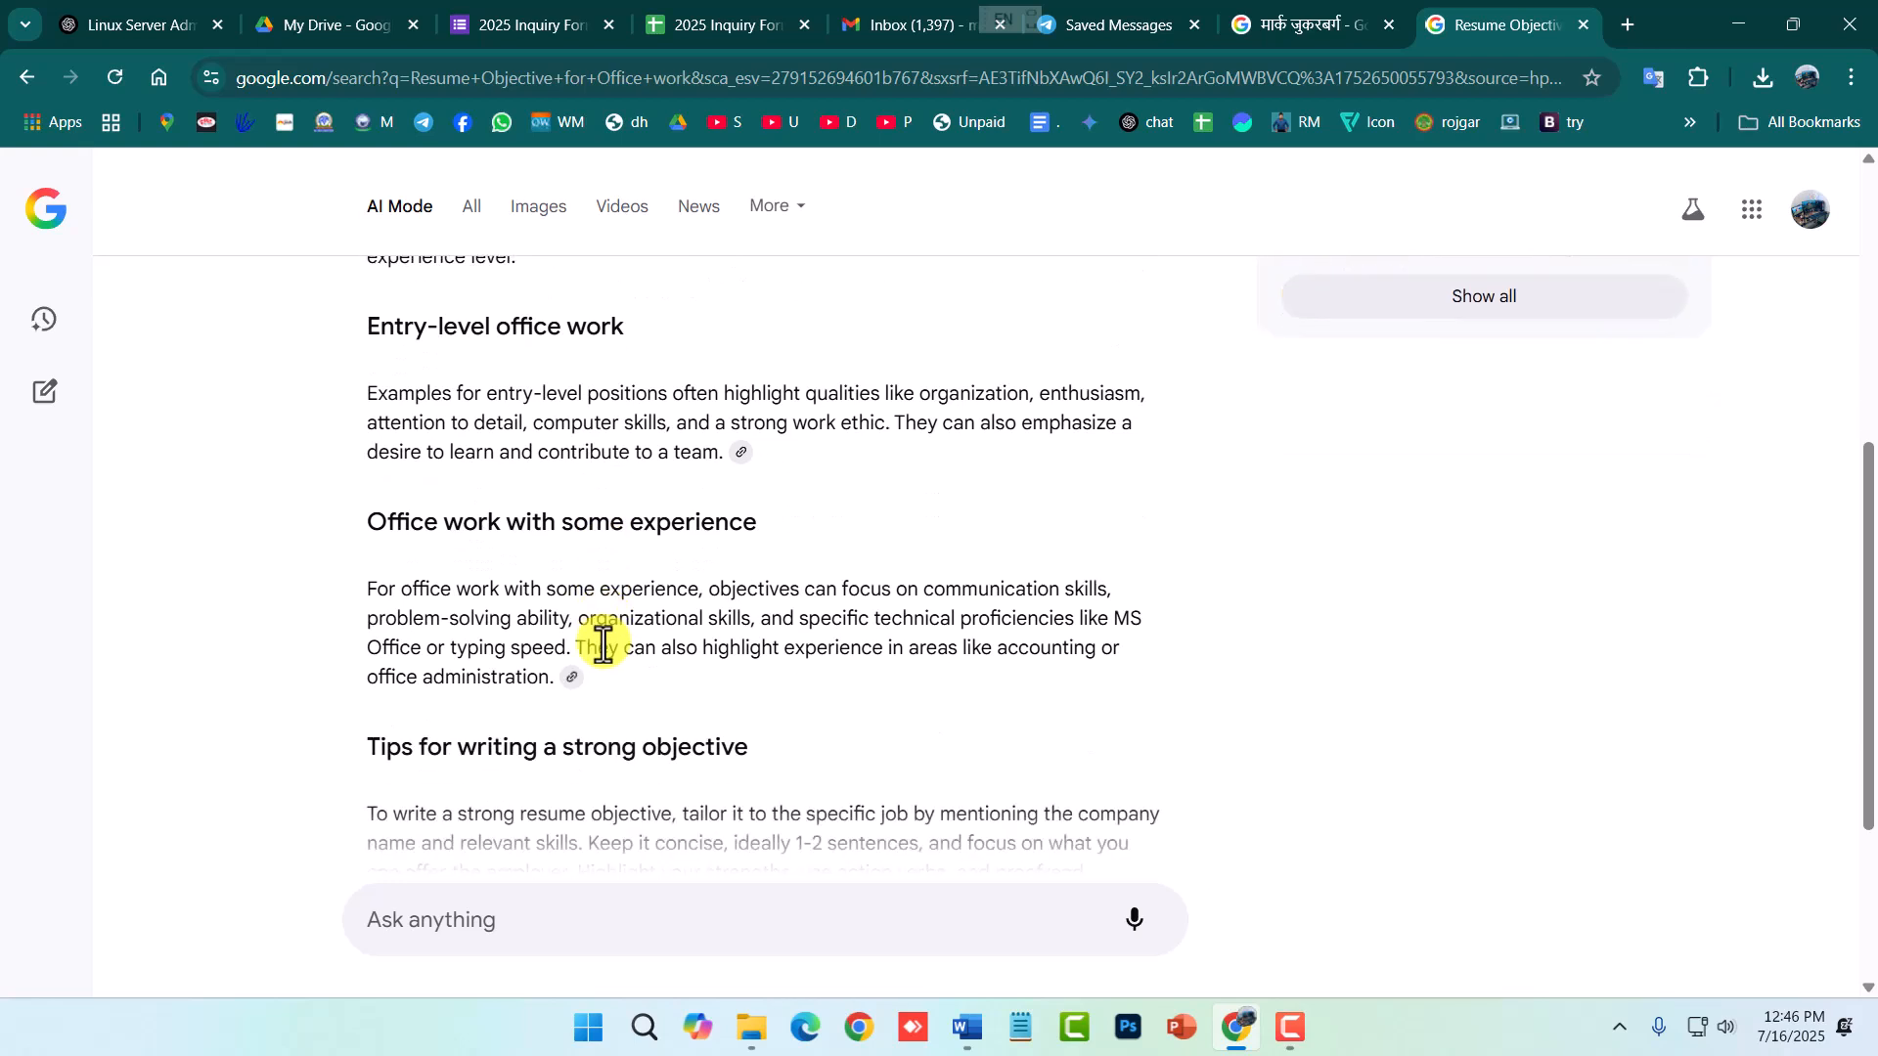
{"action": "left_click_drag", "start_coordinate": [366, 395], "coordinate": [726, 455]}
{"action": "key", "text": "ctrl+c"}
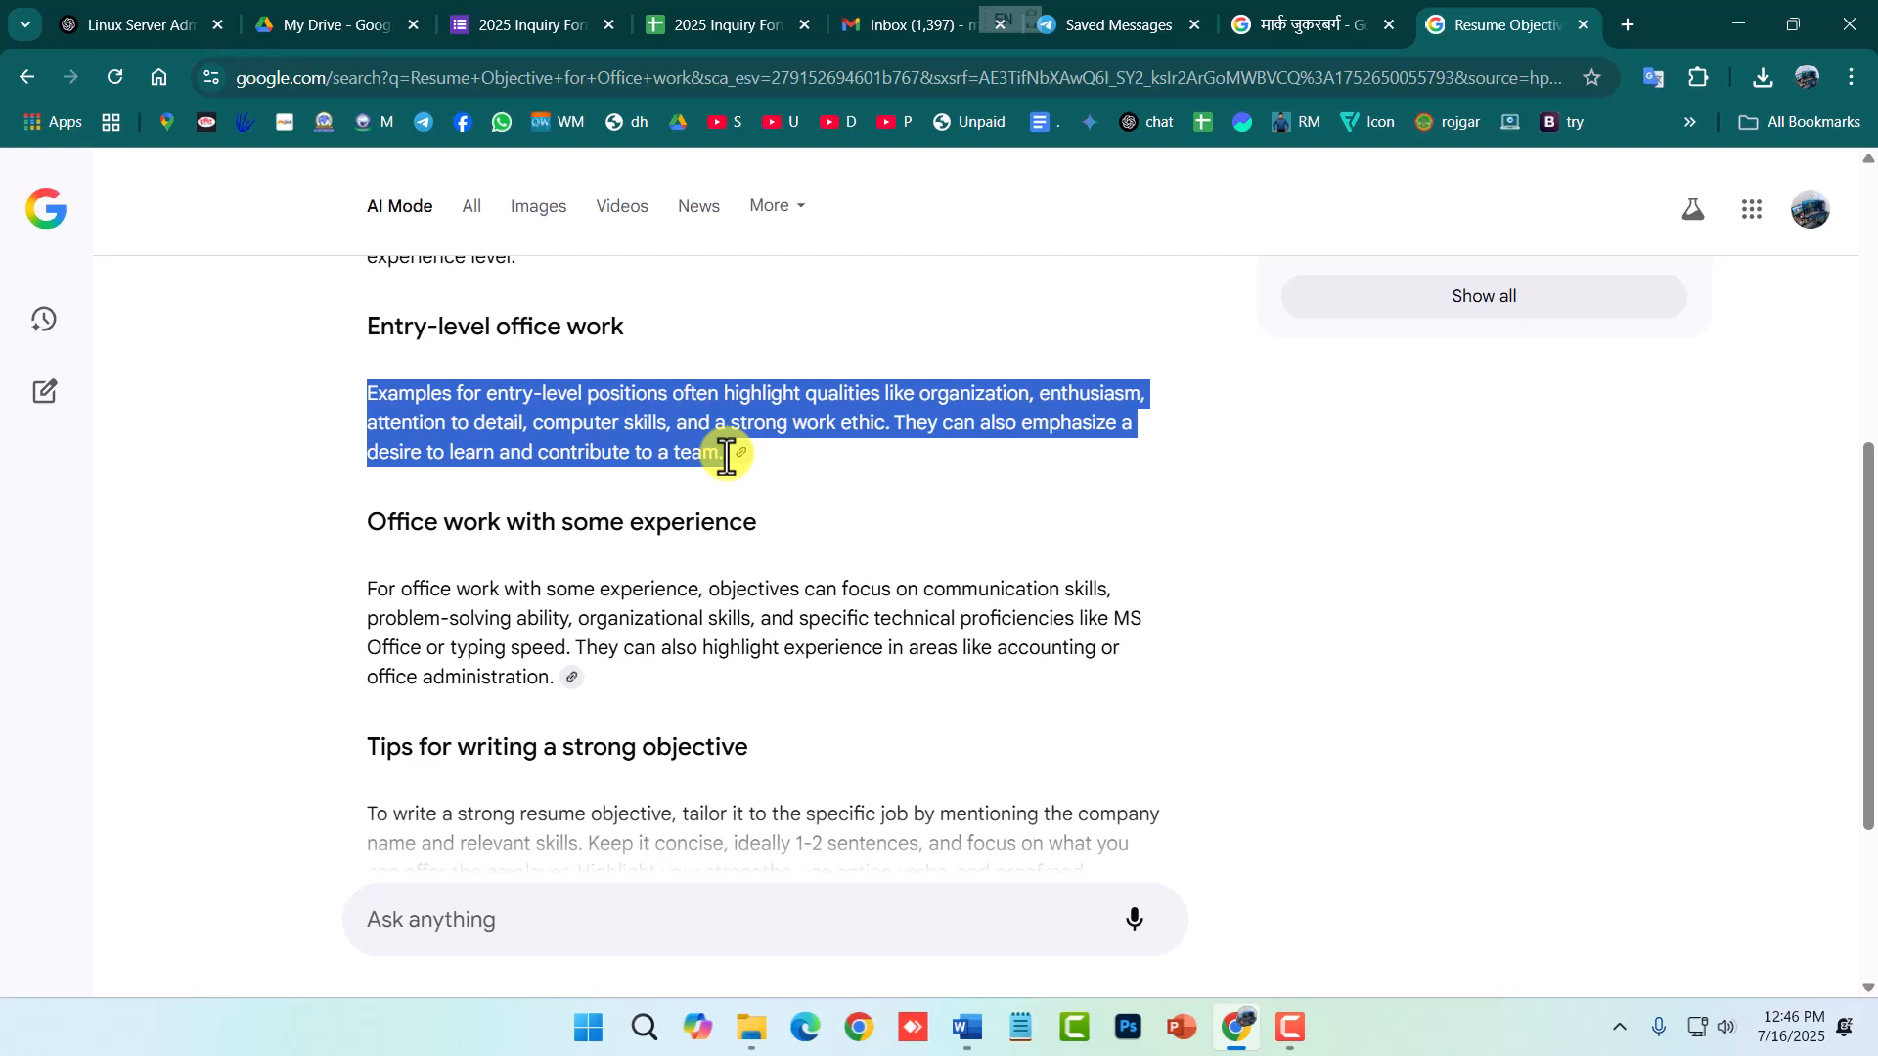
{"action": "key", "text": "alt+Tab"}
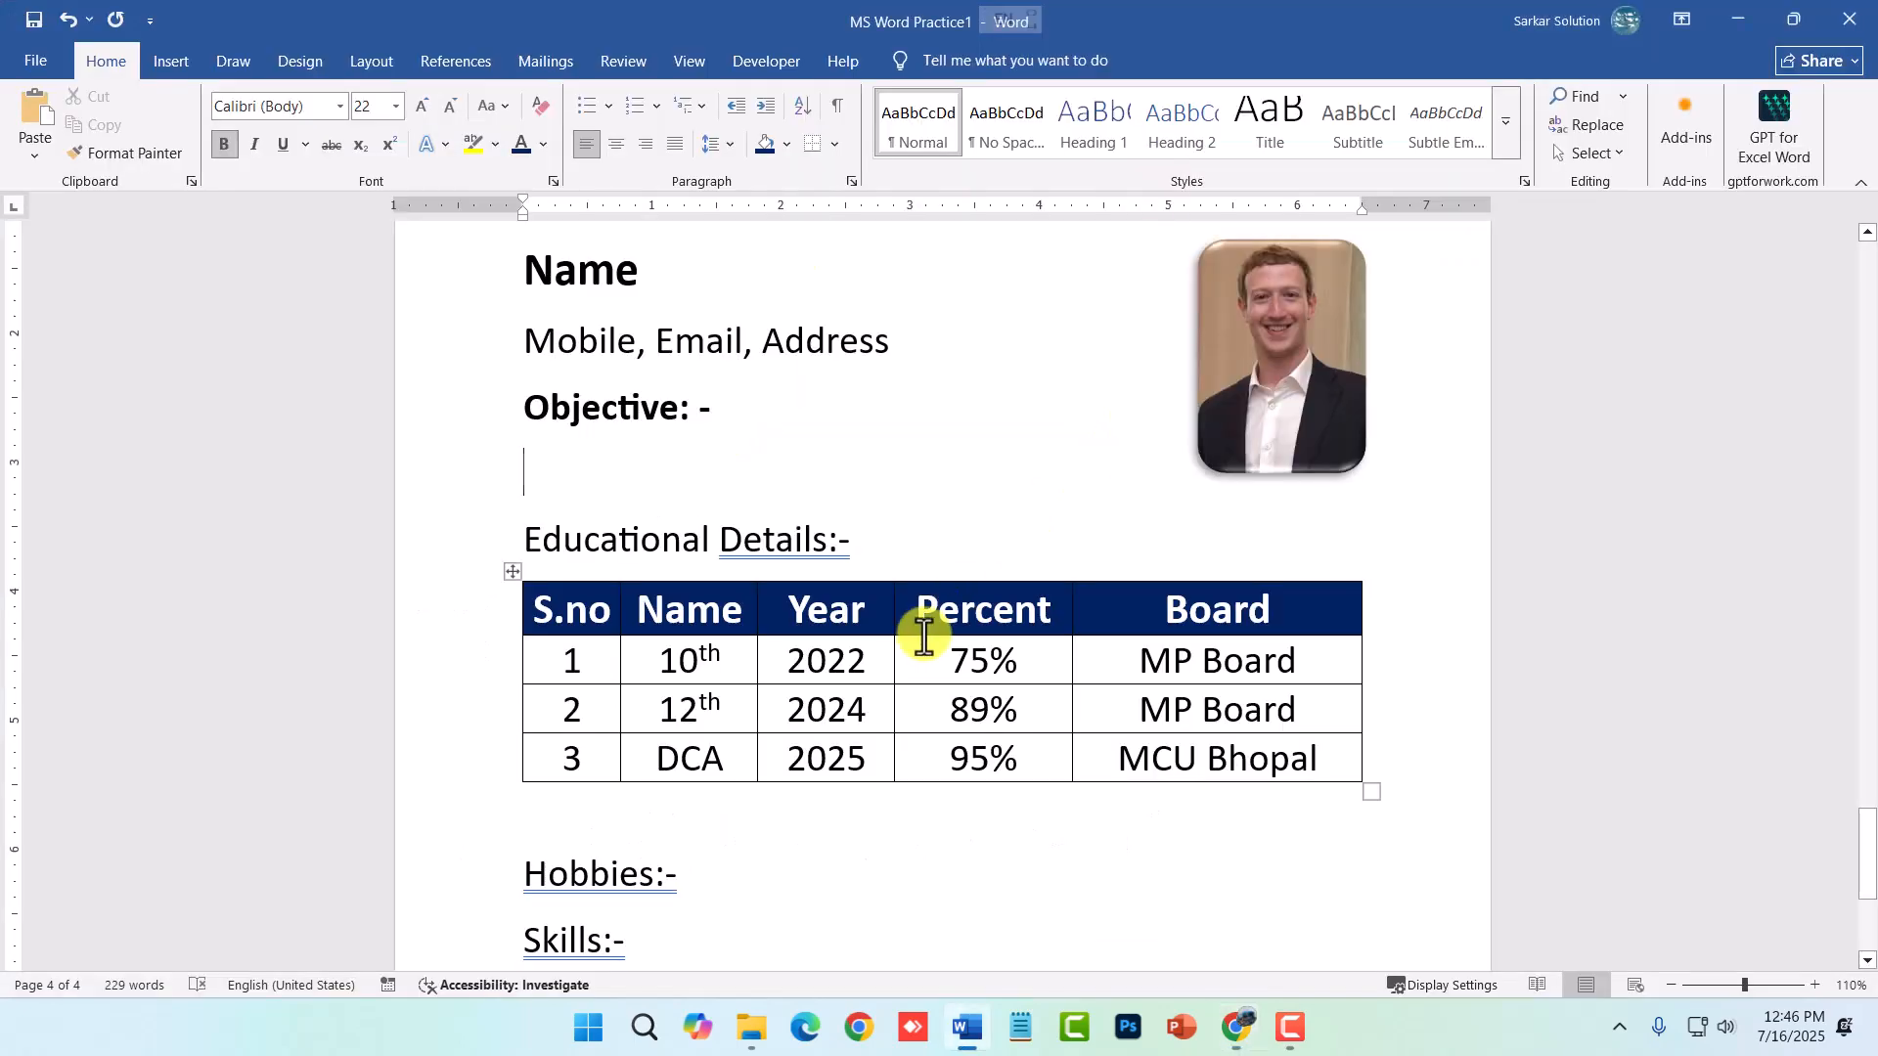
{"action": "key", "text": "ctrl+v"}
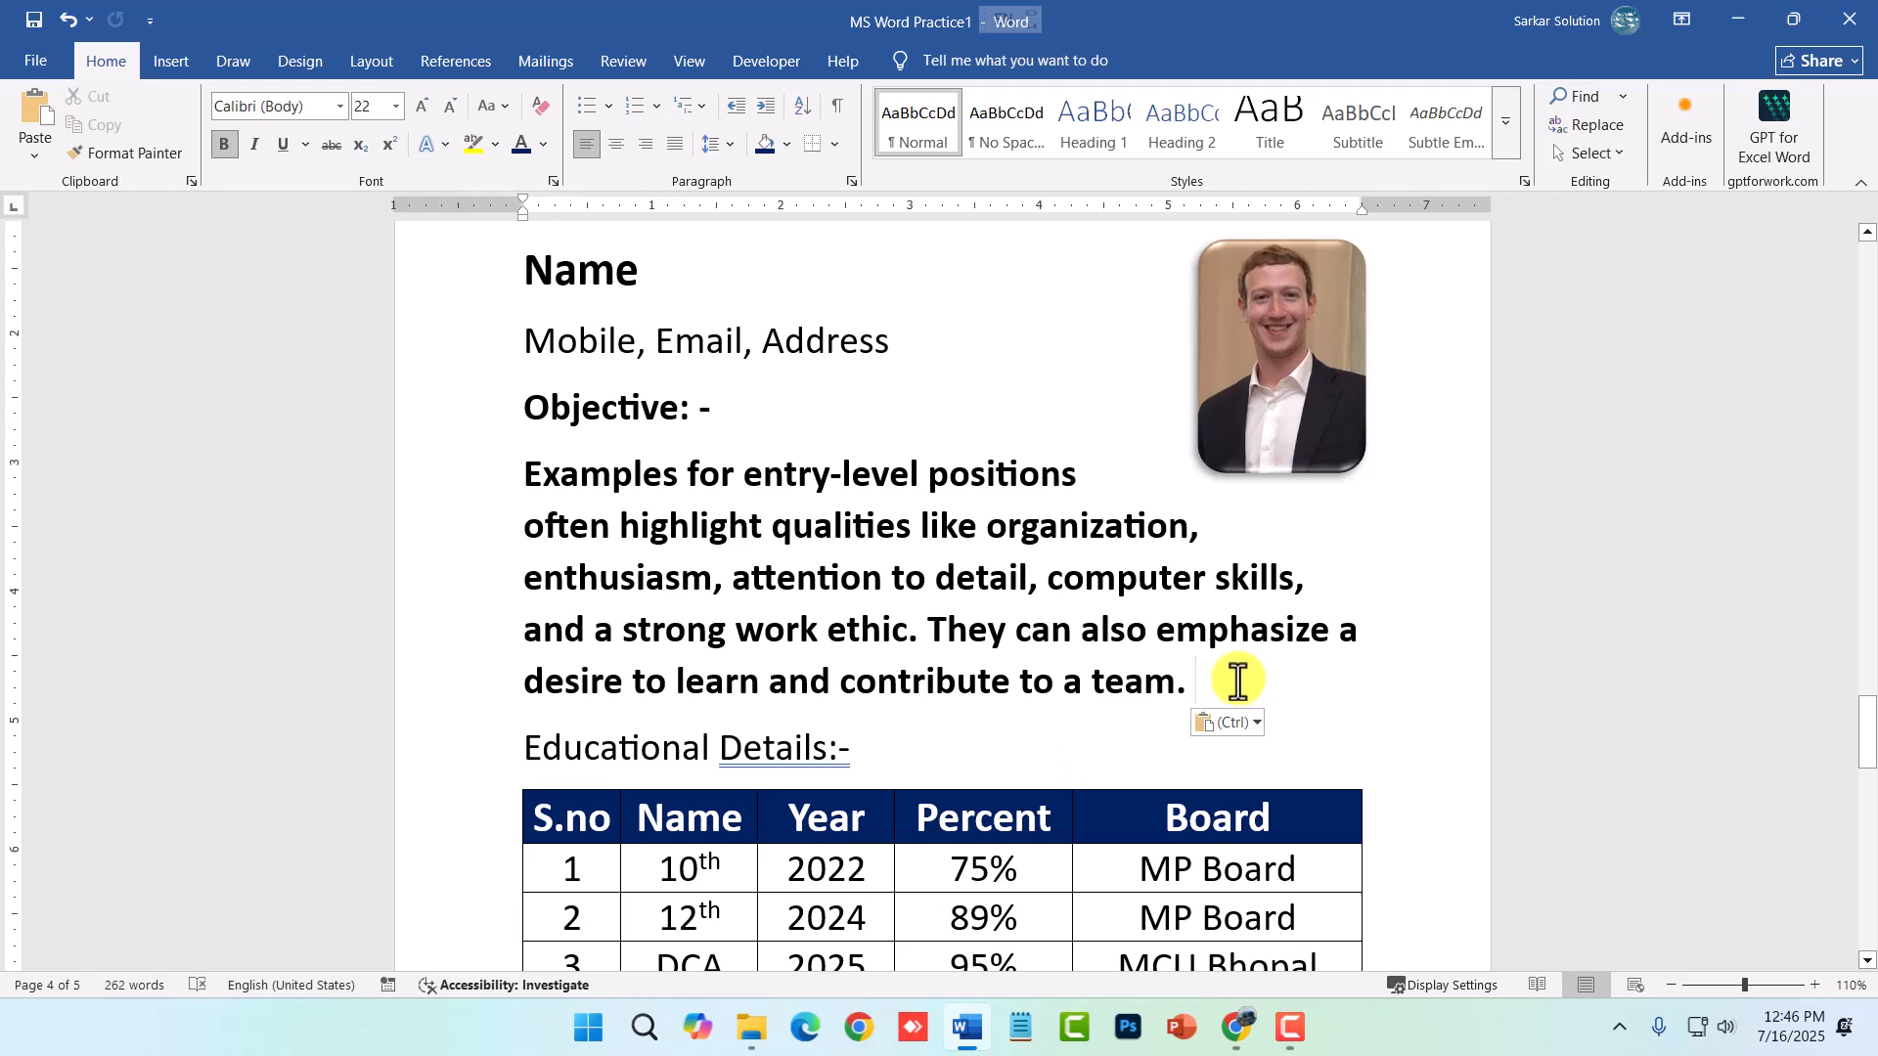
- Format the pasted objective paragraph as non-bold, font size 14 and justified
{"action": "left_click_drag", "start_coordinate": [1242, 679], "coordinate": [415, 467]}
{"action": "left_click", "coordinate": [225, 147]}
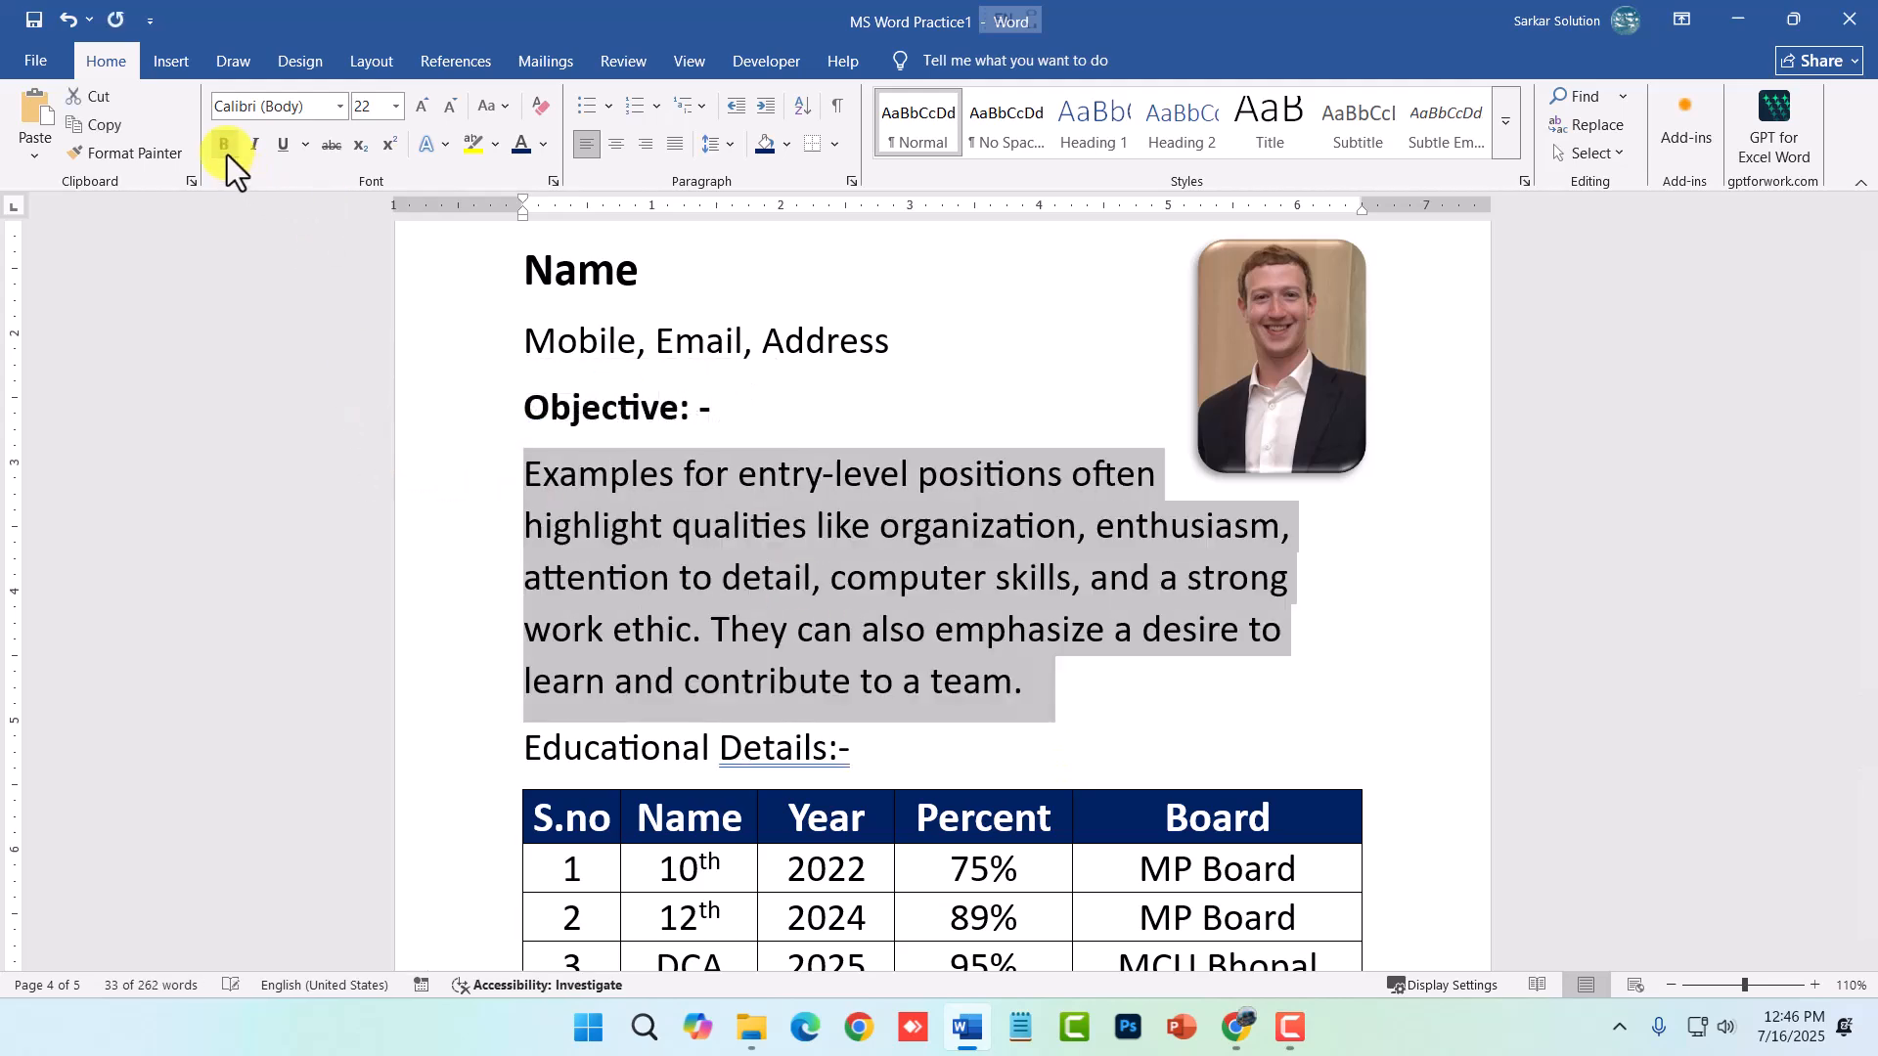
{"action": "left_click", "coordinate": [449, 110]}
{"action": "left_click", "coordinate": [449, 110]}
{"action": "left_click", "coordinate": [449, 109]}
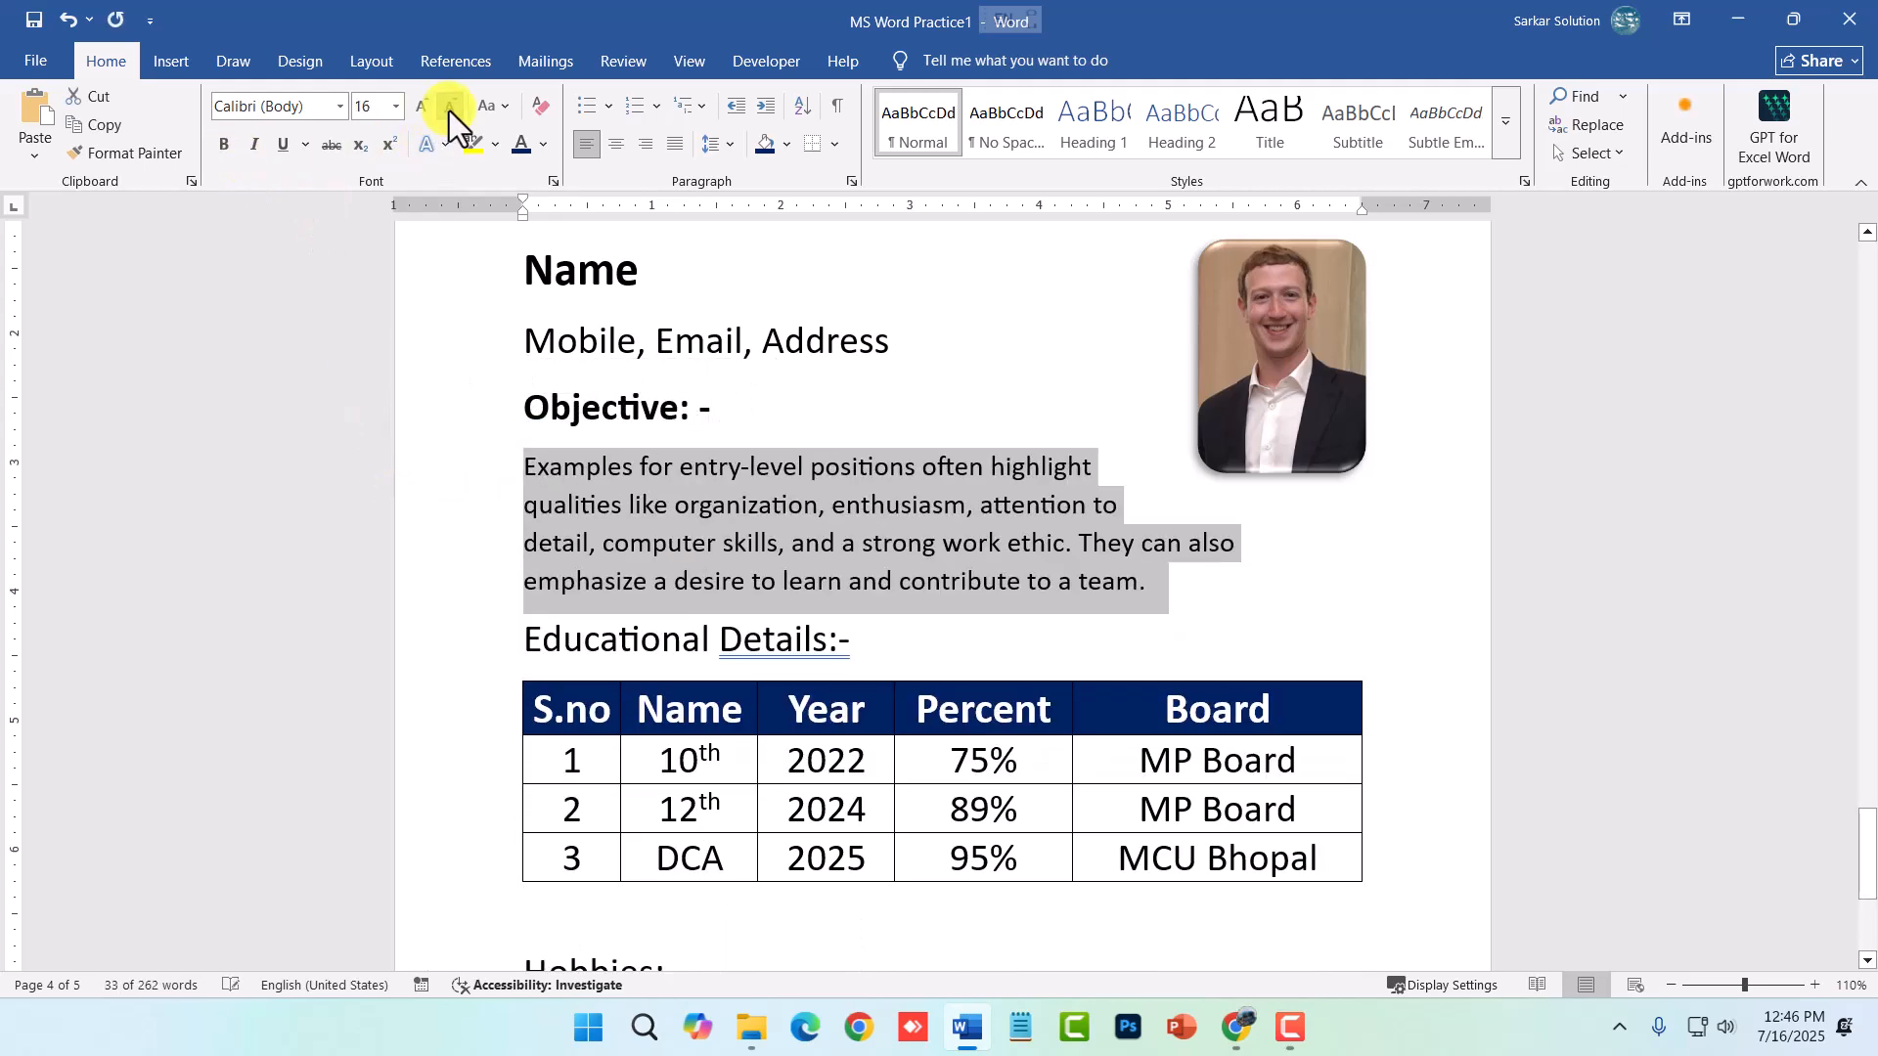
{"action": "left_click", "coordinate": [449, 110]}
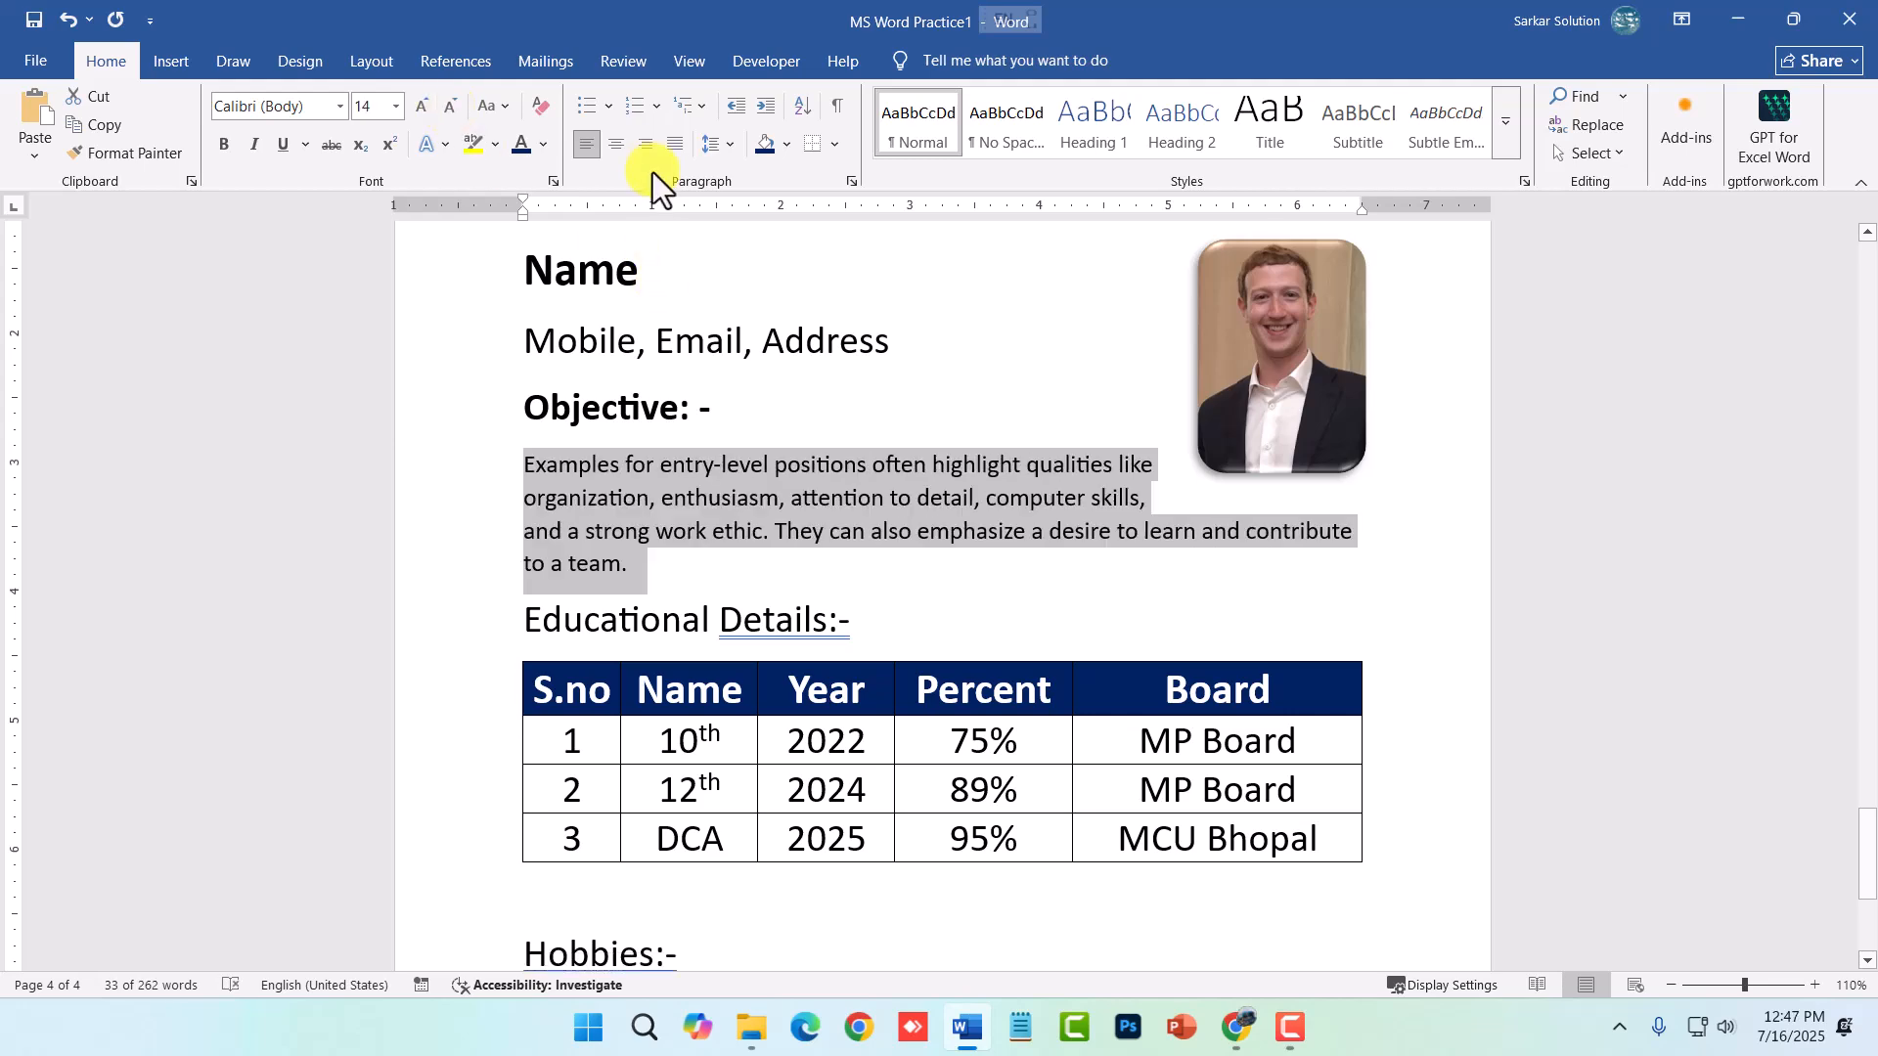
{"action": "left_click", "coordinate": [675, 145]}
- Move the photo slightly up beside the Resume title so it clears the objective paragraph
{"action": "scroll", "coordinate": [1191, 466], "scroll_direction": "up", "scroll_amount": 2}
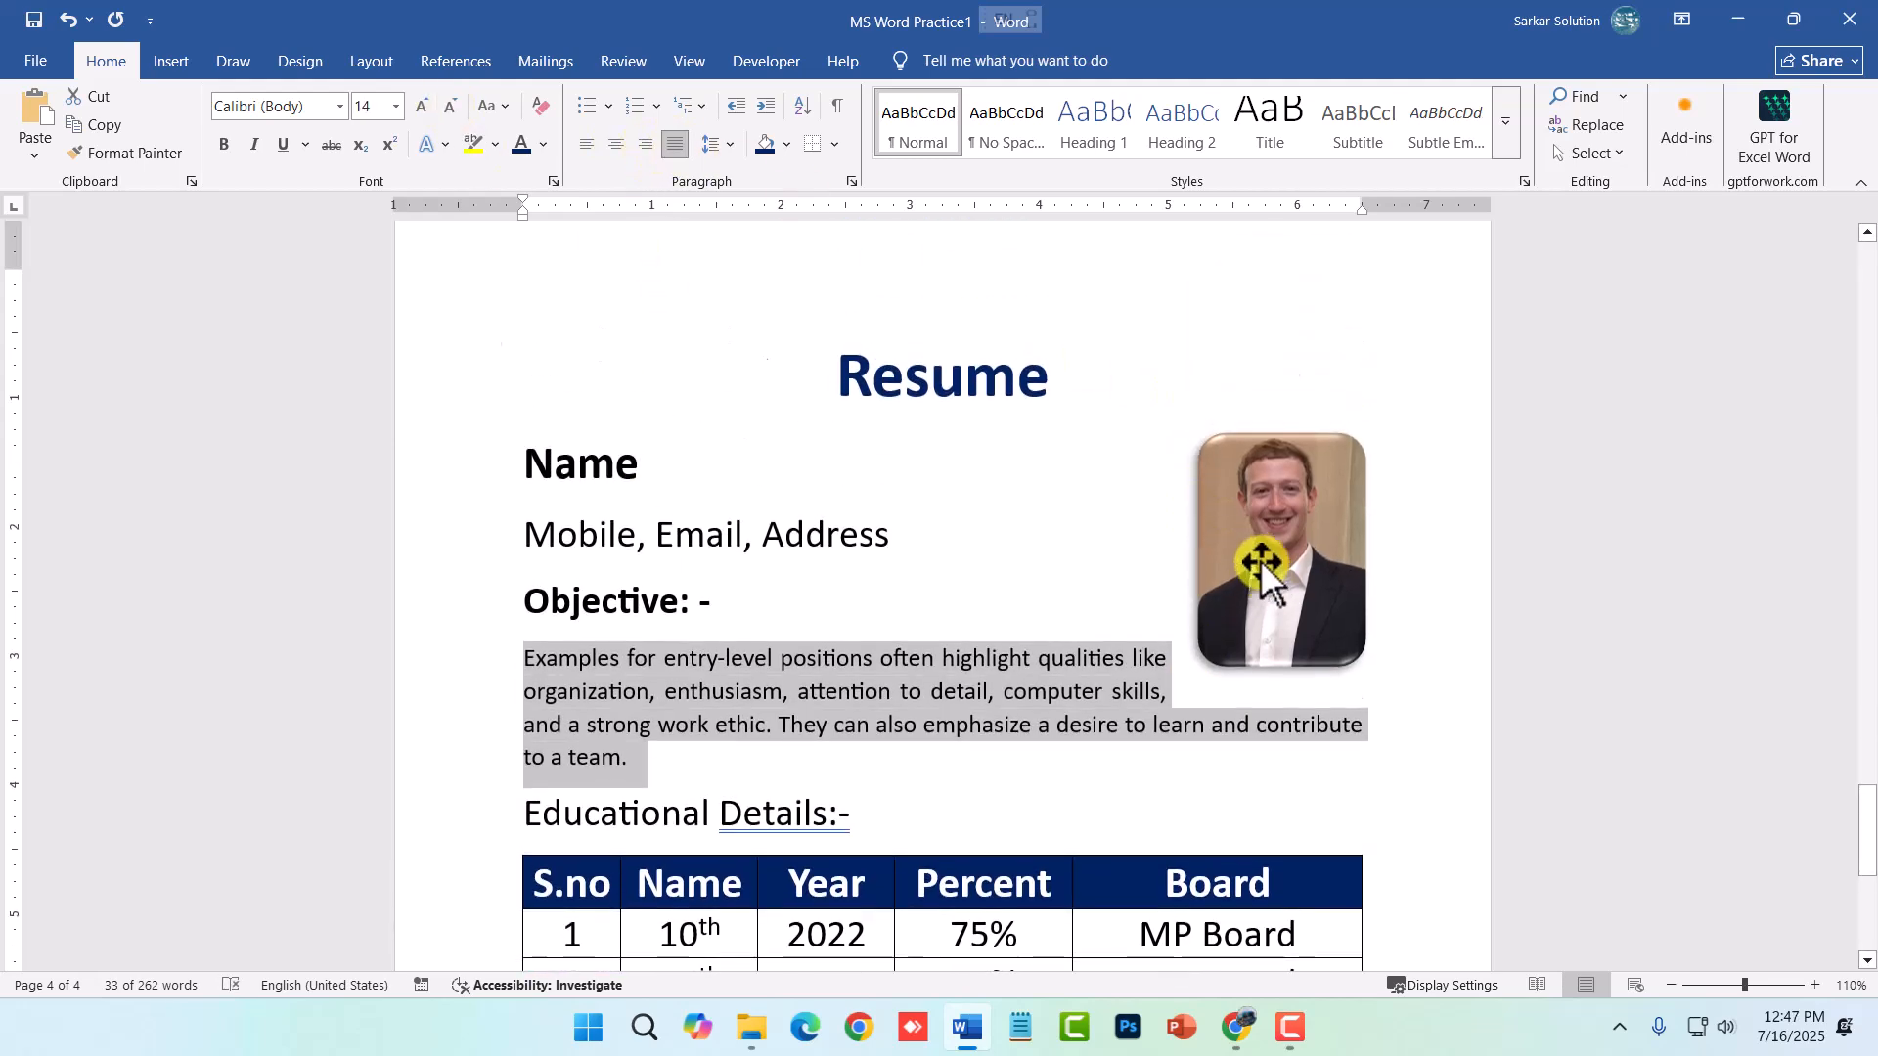
{"action": "left_click", "coordinate": [1262, 521]}
{"action": "left_click_drag", "start_coordinate": [1262, 520], "coordinate": [1269, 501]}
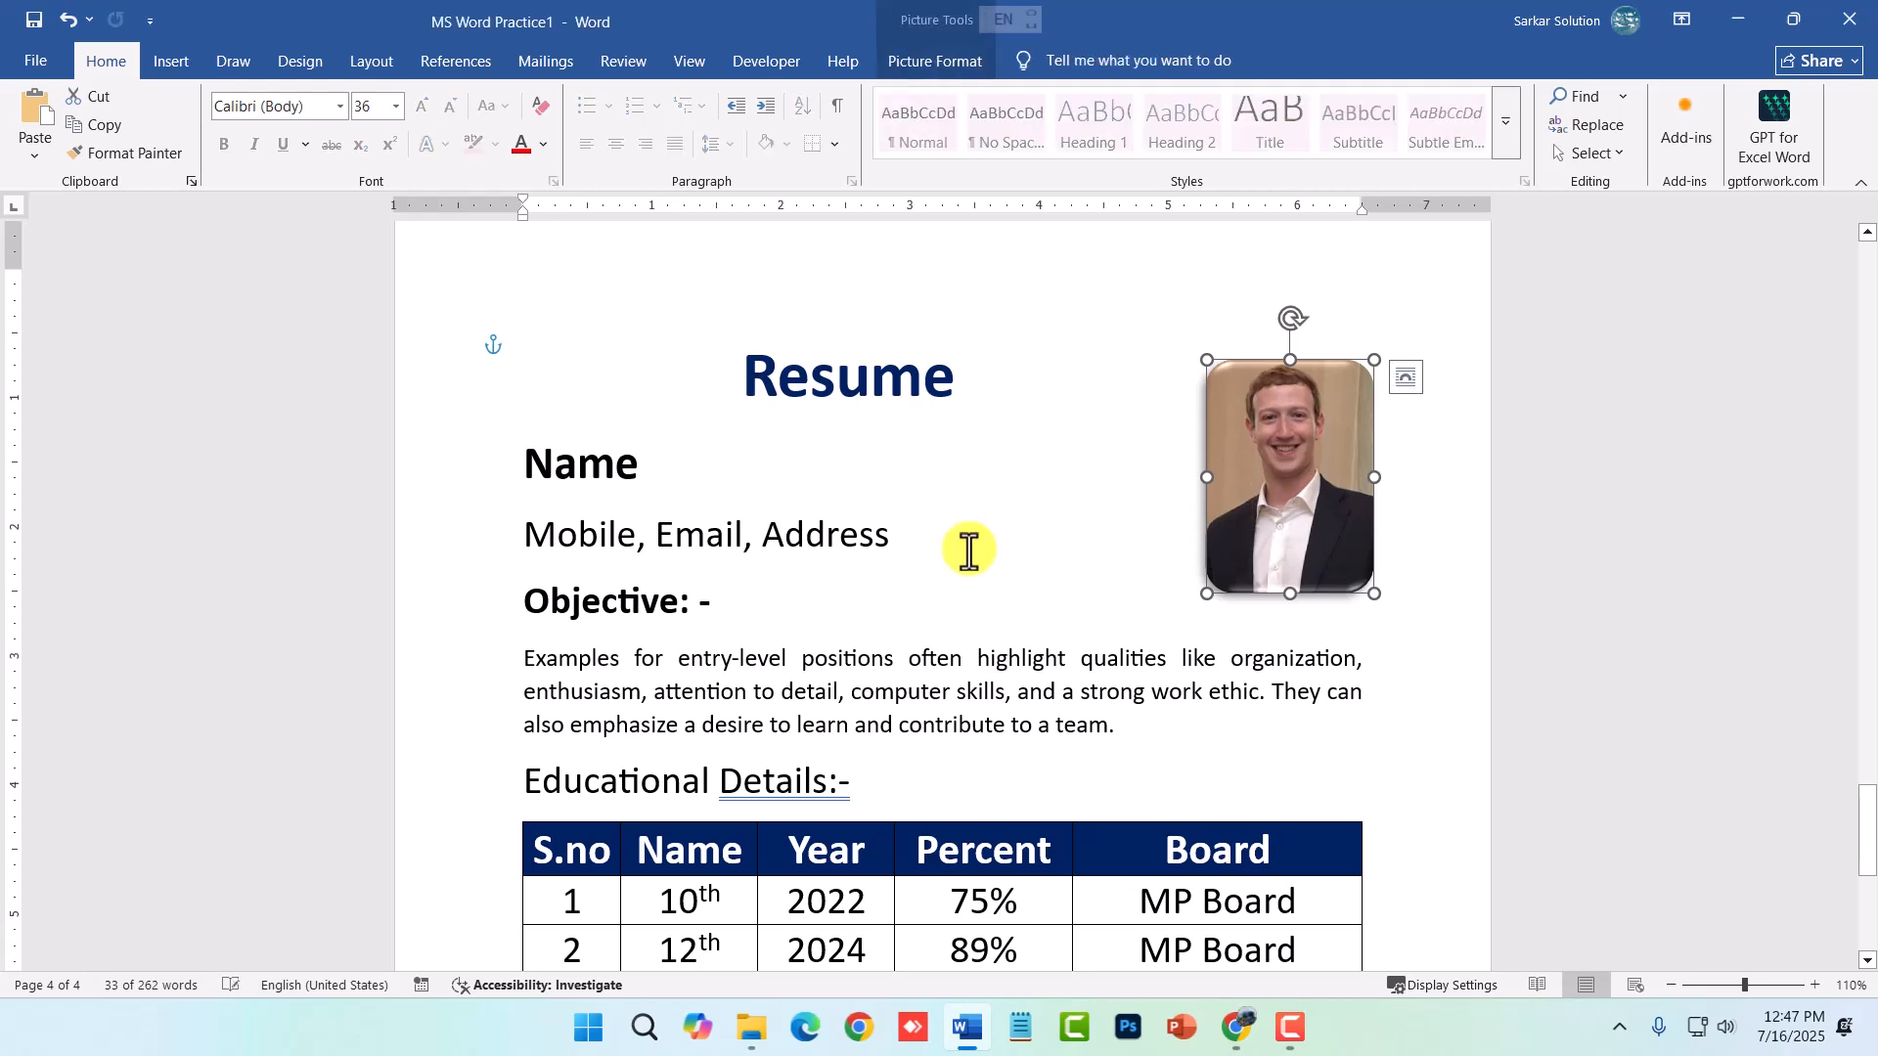
{"action": "left_click", "coordinate": [729, 548]}
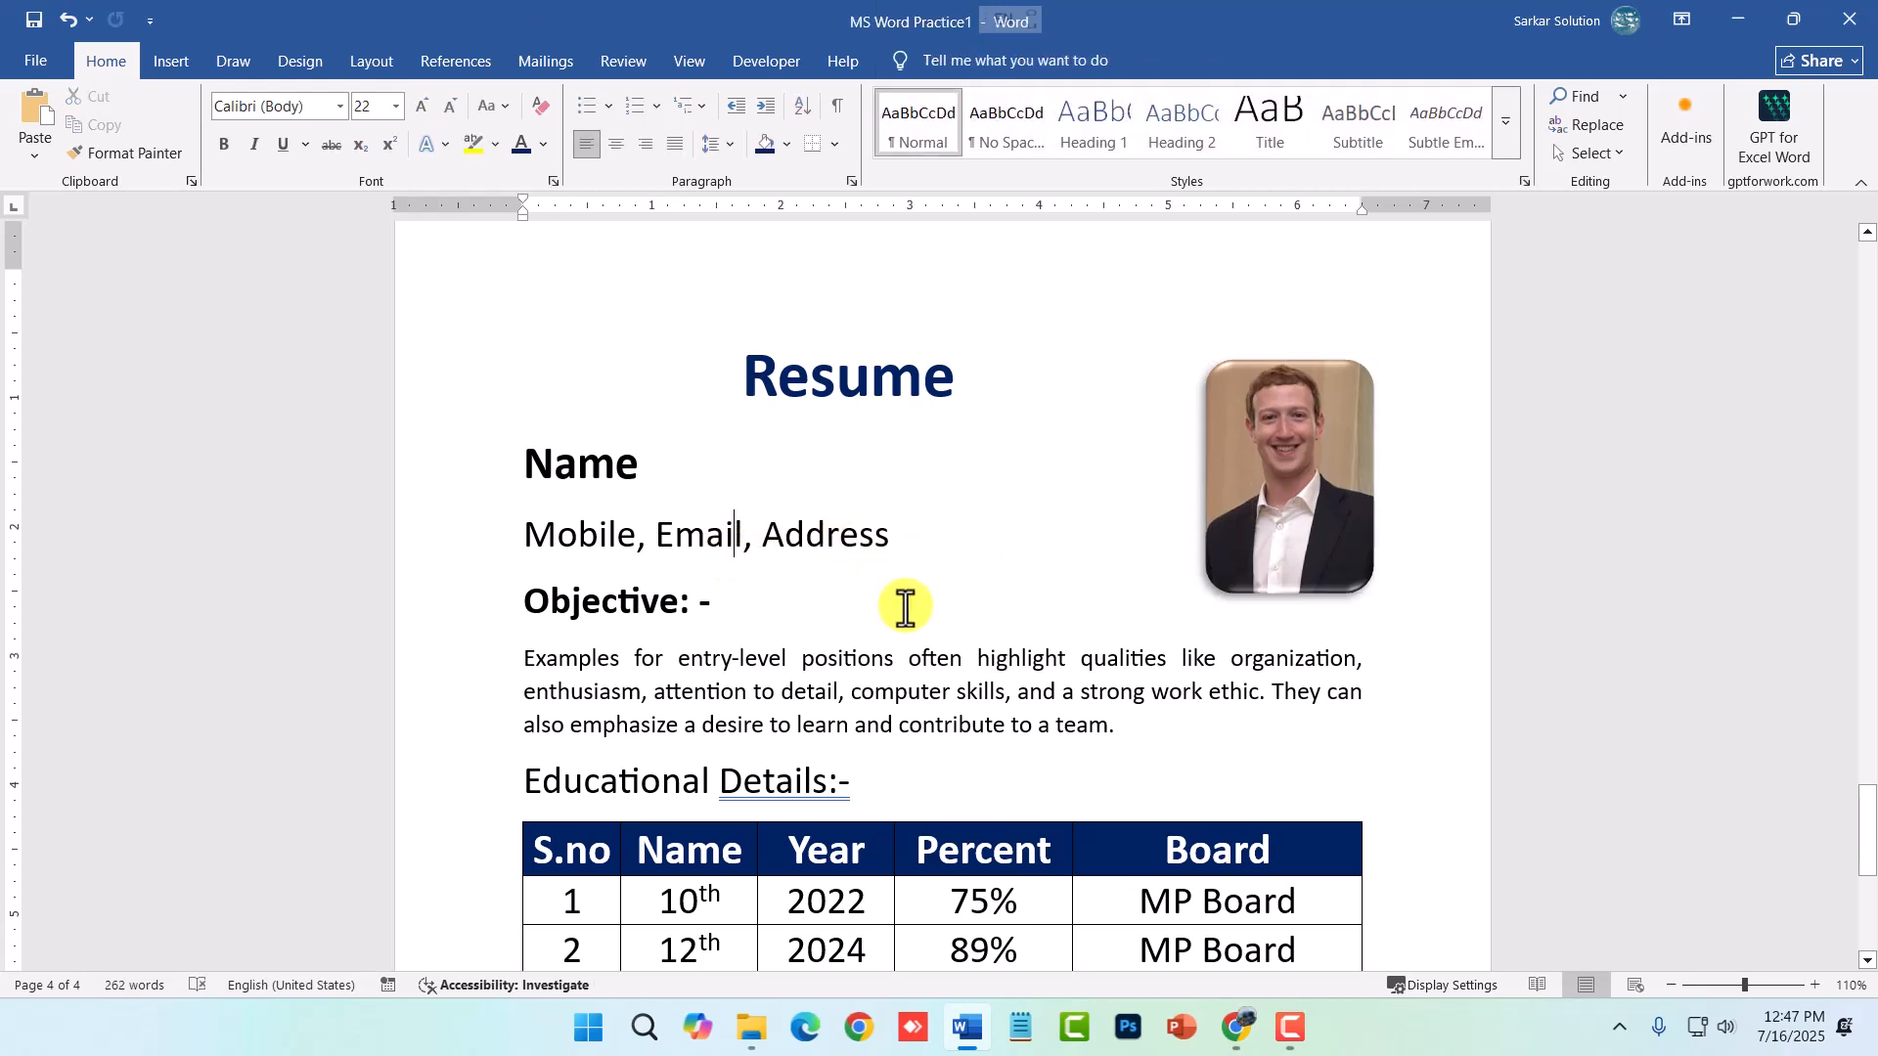
{"action": "left_click", "coordinate": [1027, 692]}
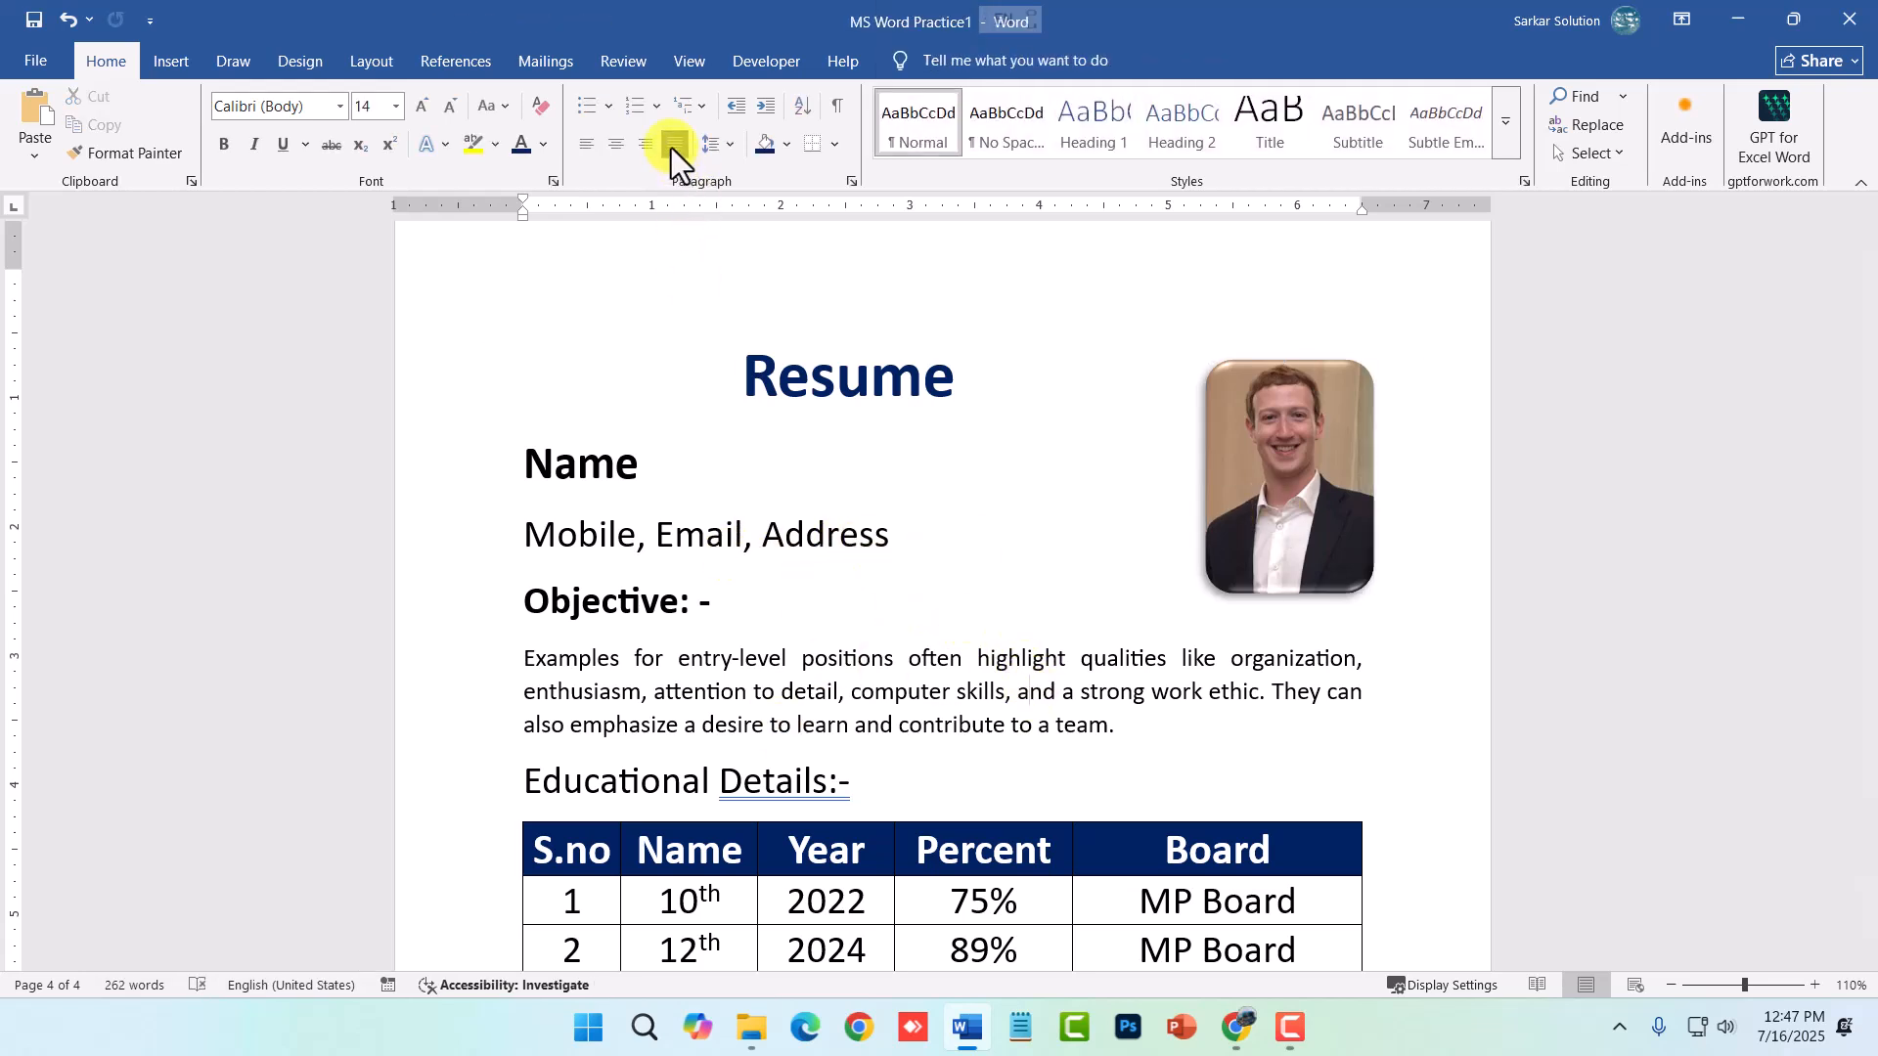
- Start a numbered list under the Hobbies heading with Free Fire as its first item
{"action": "scroll", "coordinate": [742, 685], "scroll_direction": "down", "scroll_amount": 3}
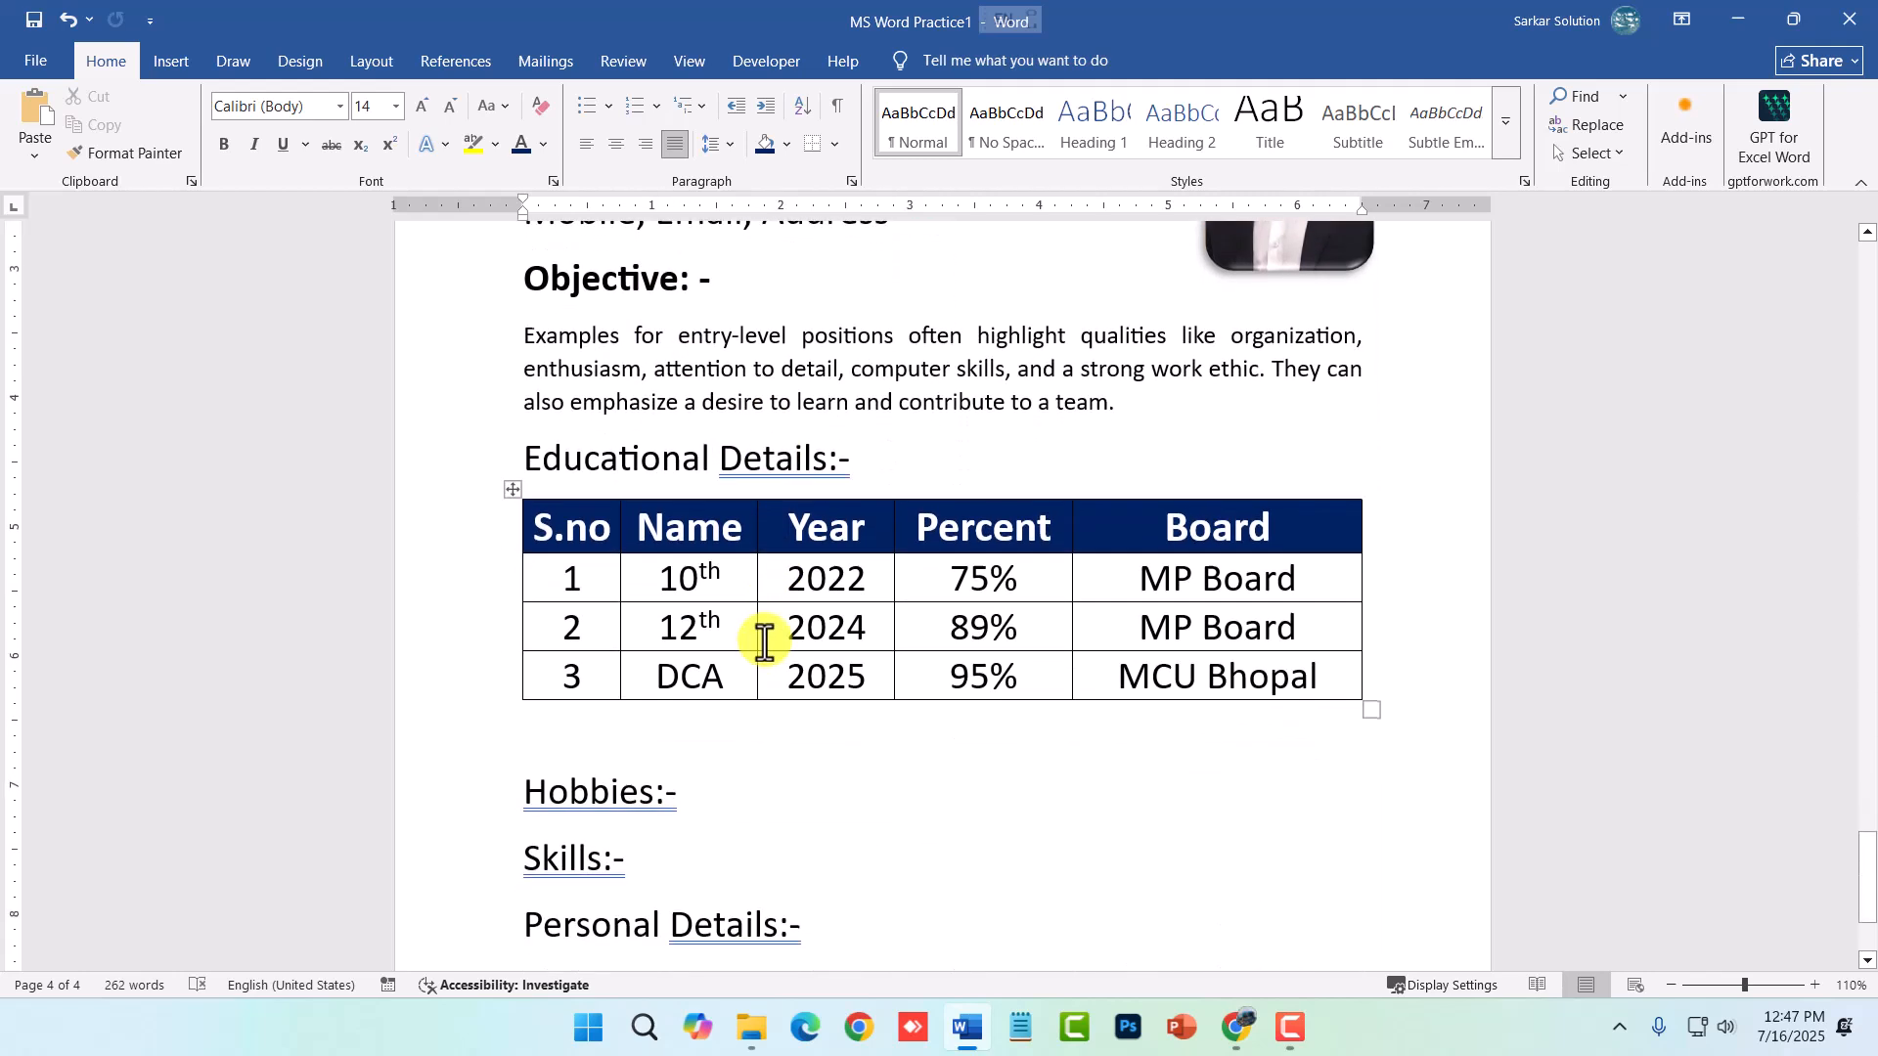
{"action": "left_click", "coordinate": [729, 736]}
{"action": "type", "text": "\\"}
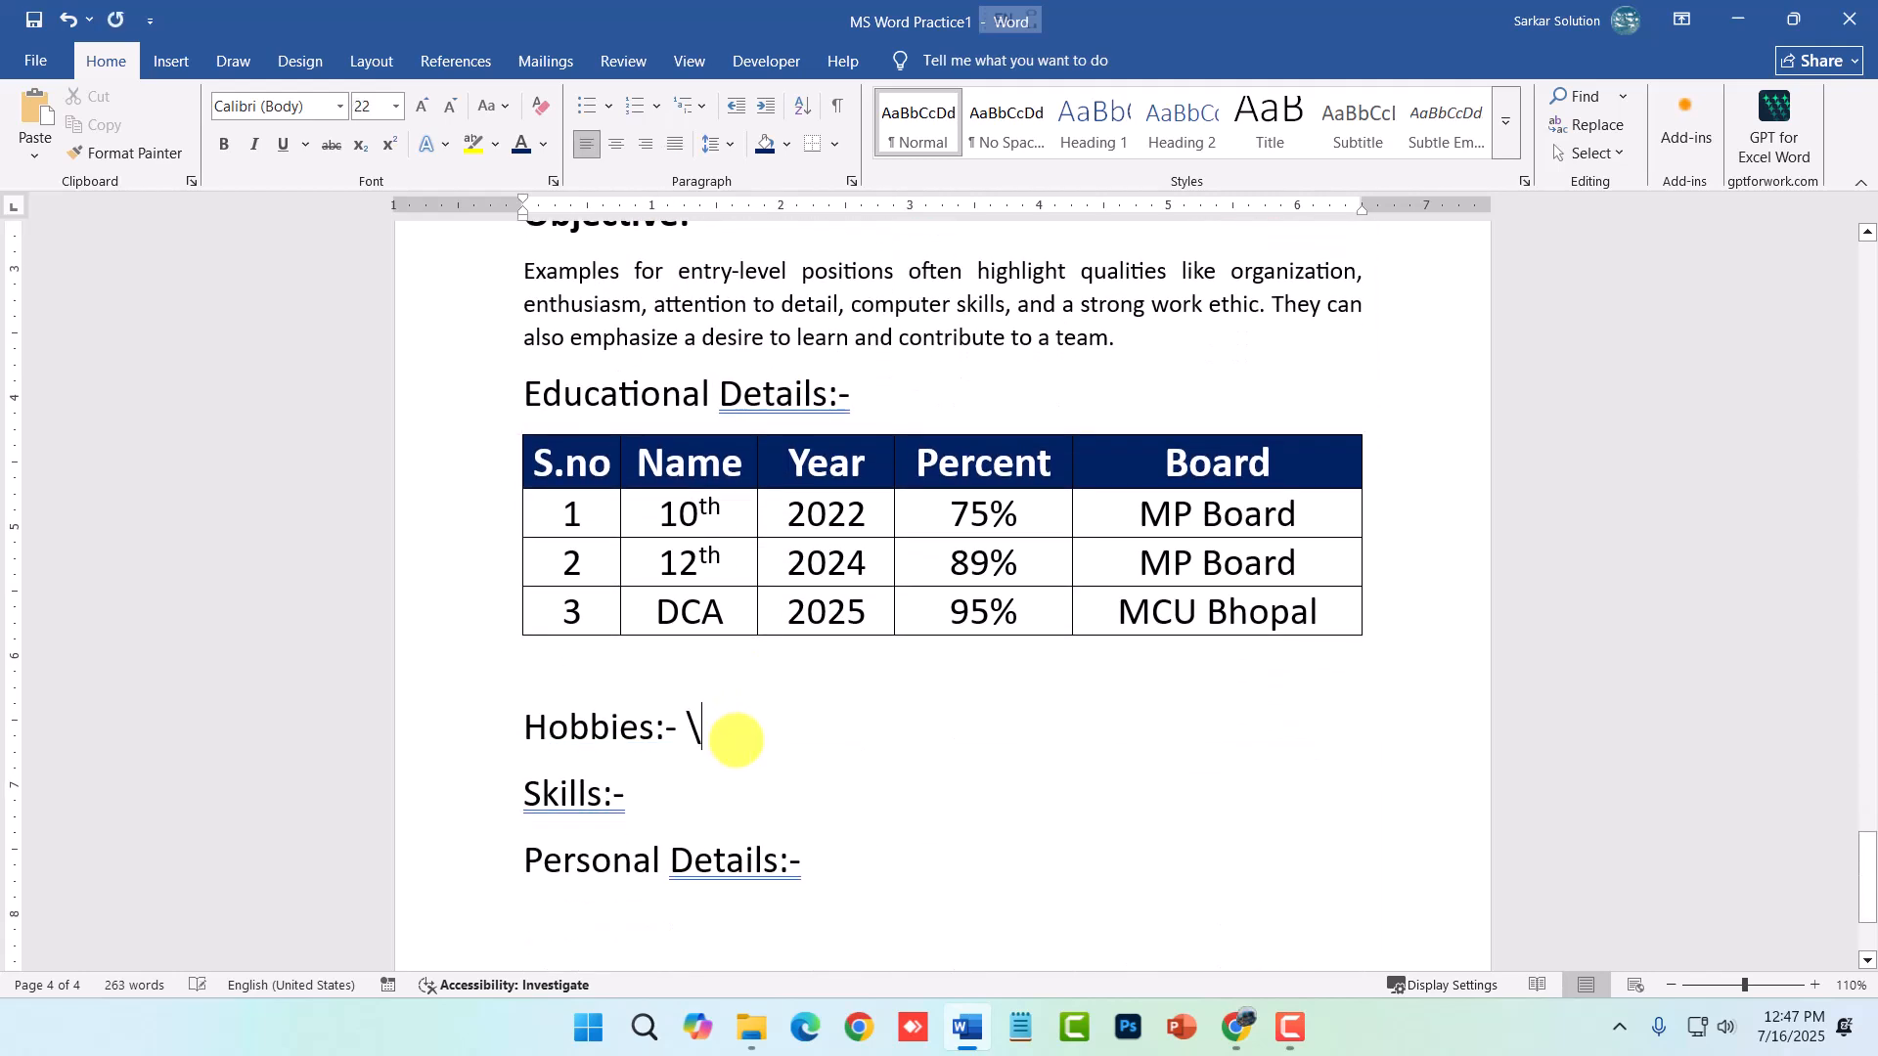
{"action": "key", "text": "BackSpace"}
{"action": "key", "text": "Return"}
{"action": "type", "text": "1. "}
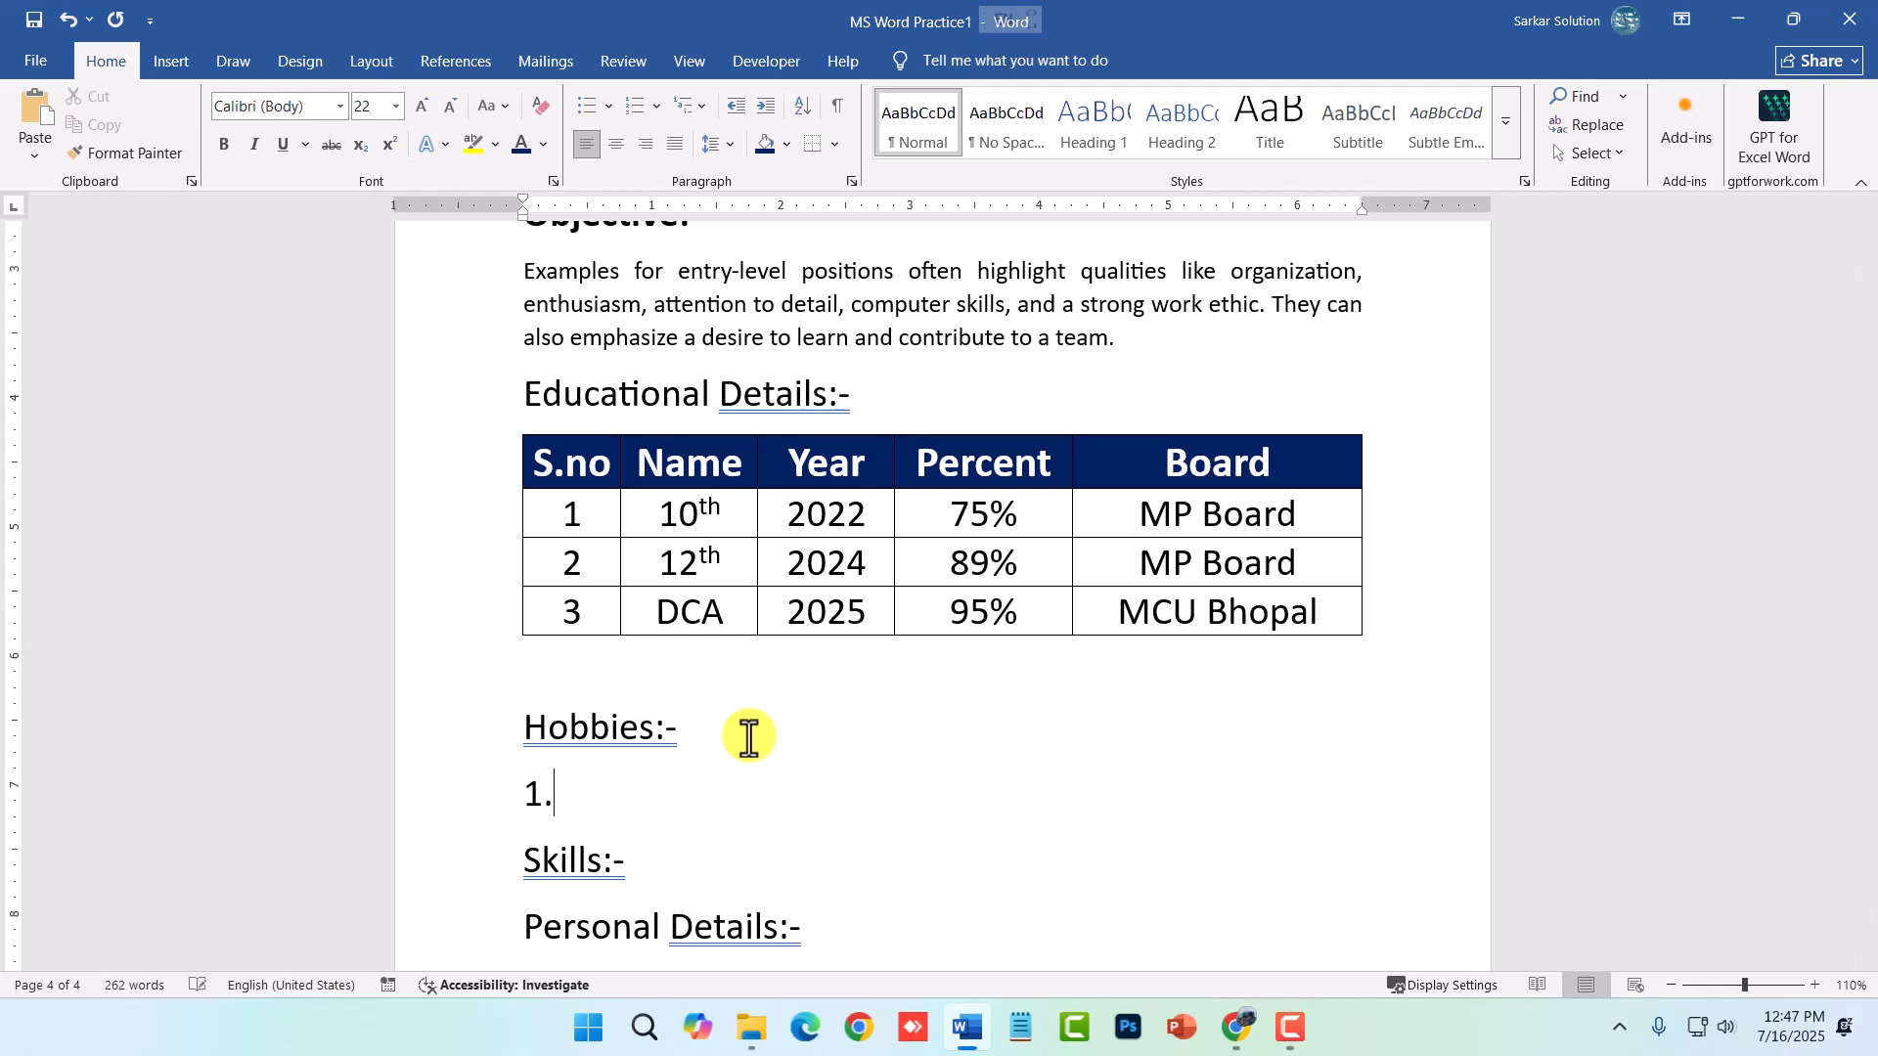
{"action": "type", "text": "Cricket"}
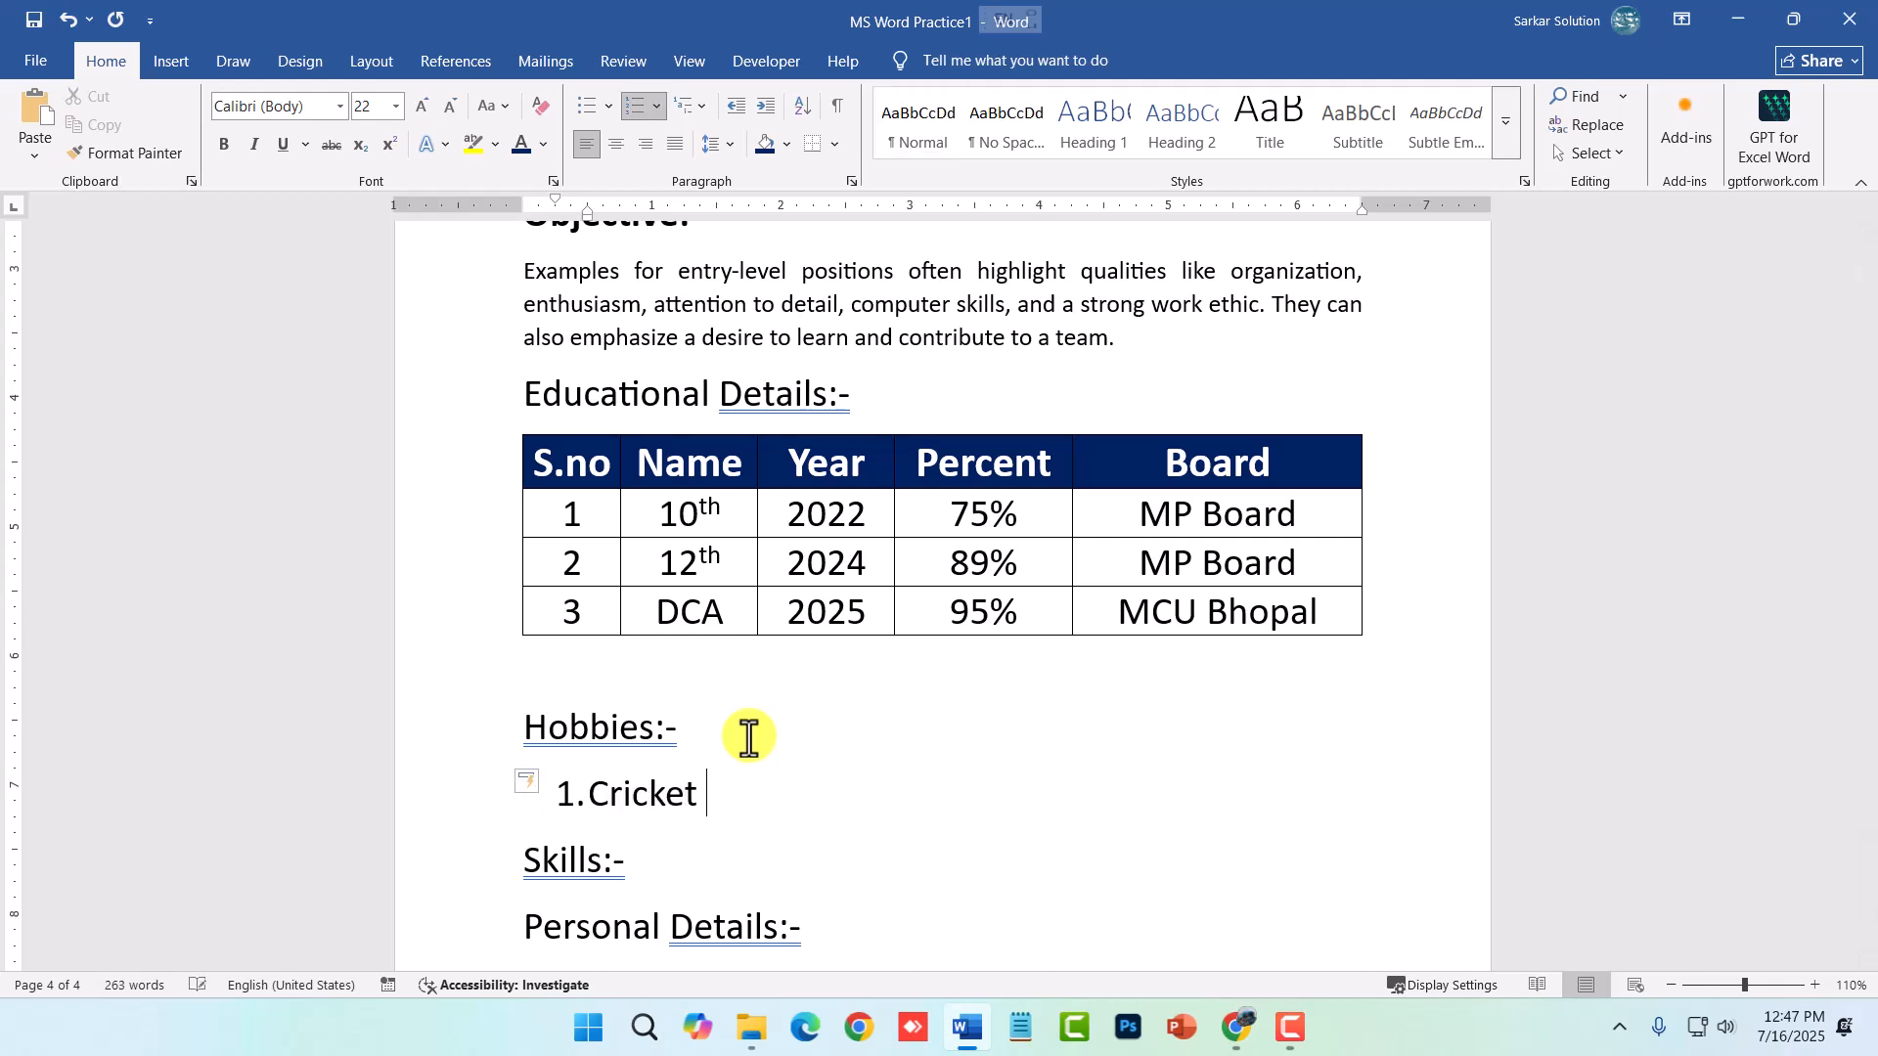
{"action": "key", "text": "shift+Home"}
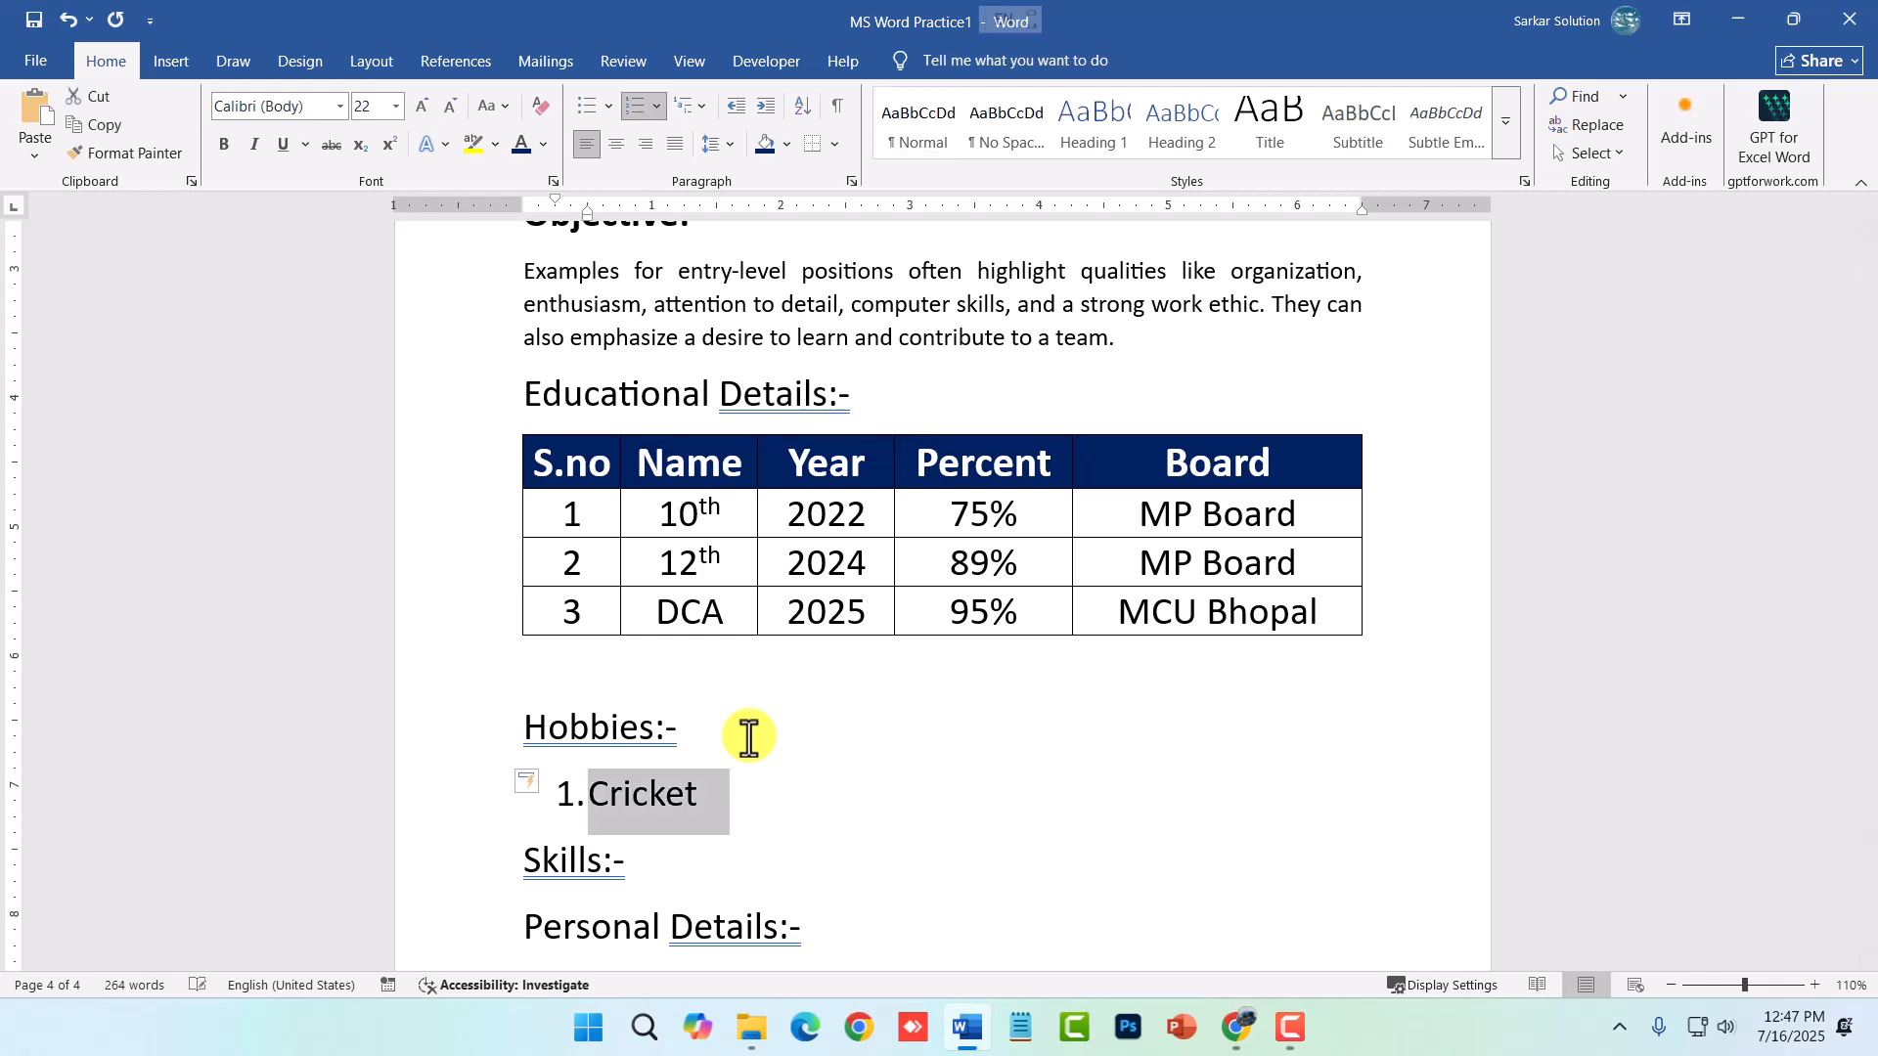
{"action": "type", "text": "Free Fire"}
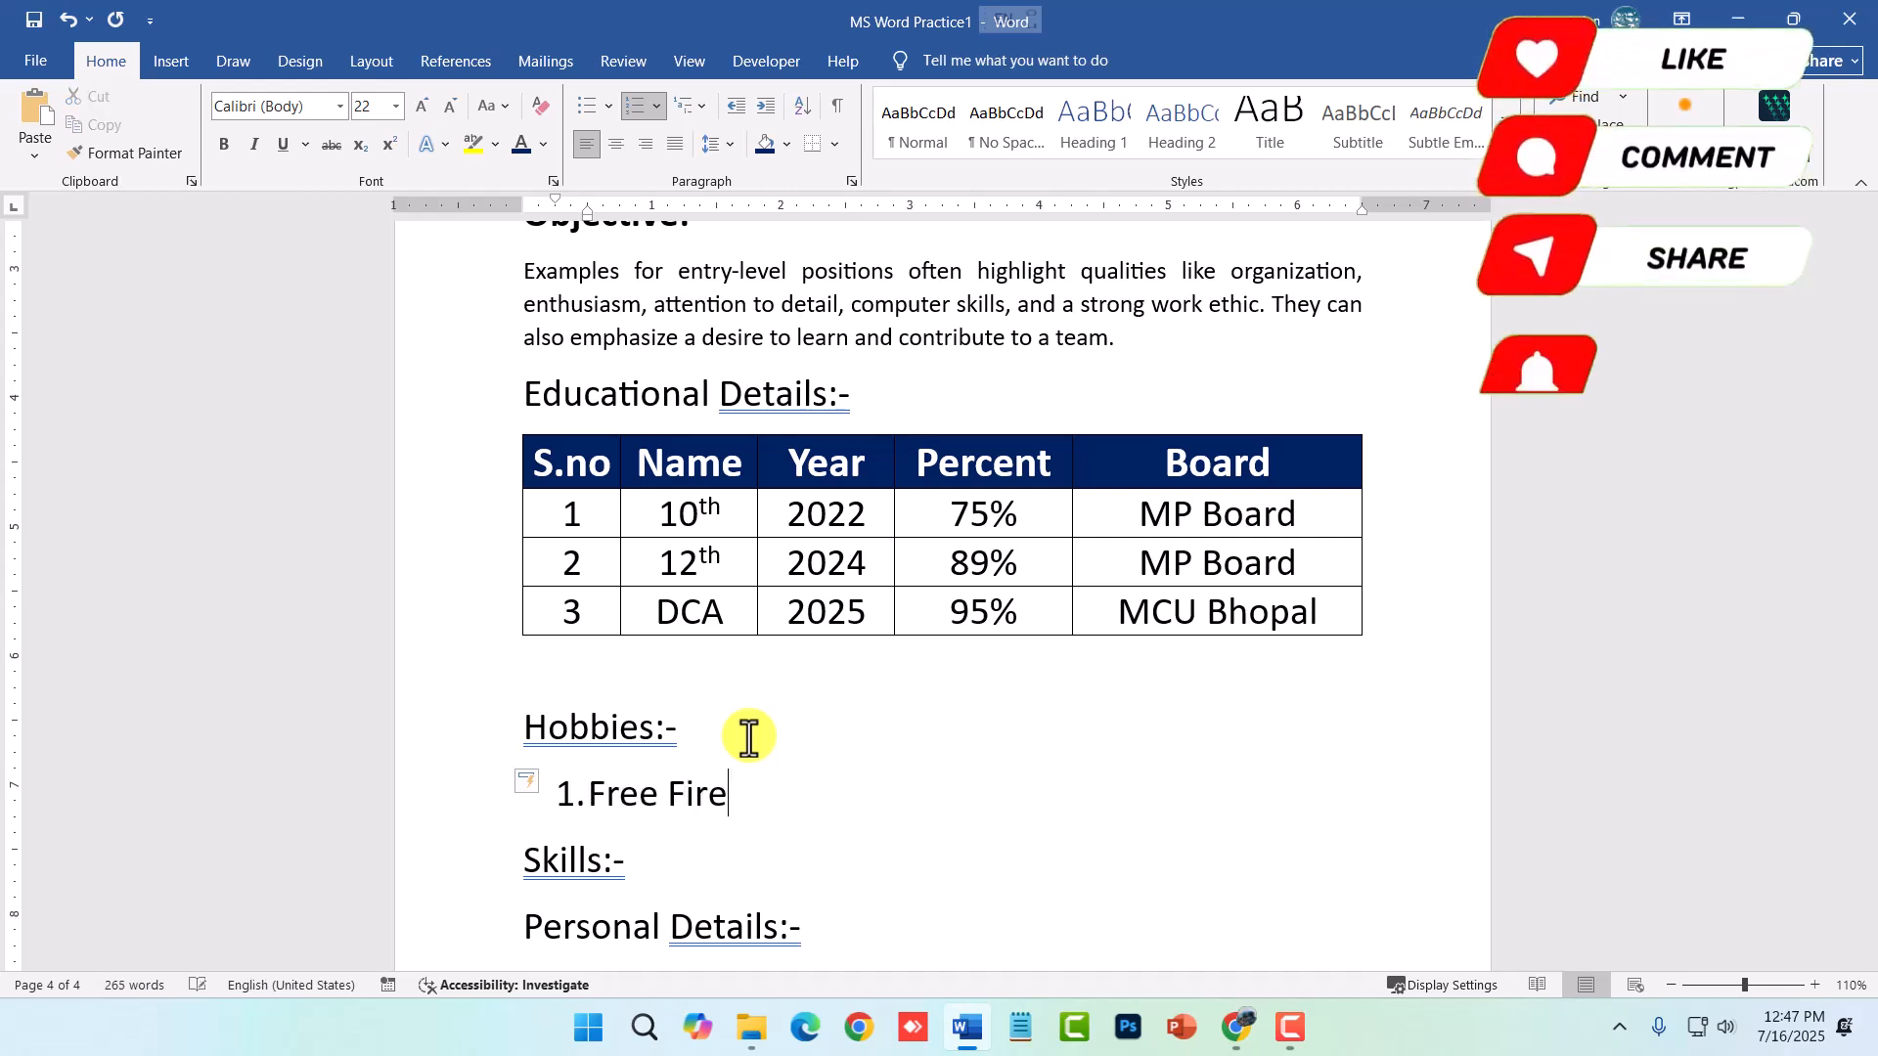
- Add Facebook, Instagram and Snapchat as the second to fourth items of the hobbies list
{"action": "key", "text": "Return"}
{"action": "type", "text": "Facebo"}
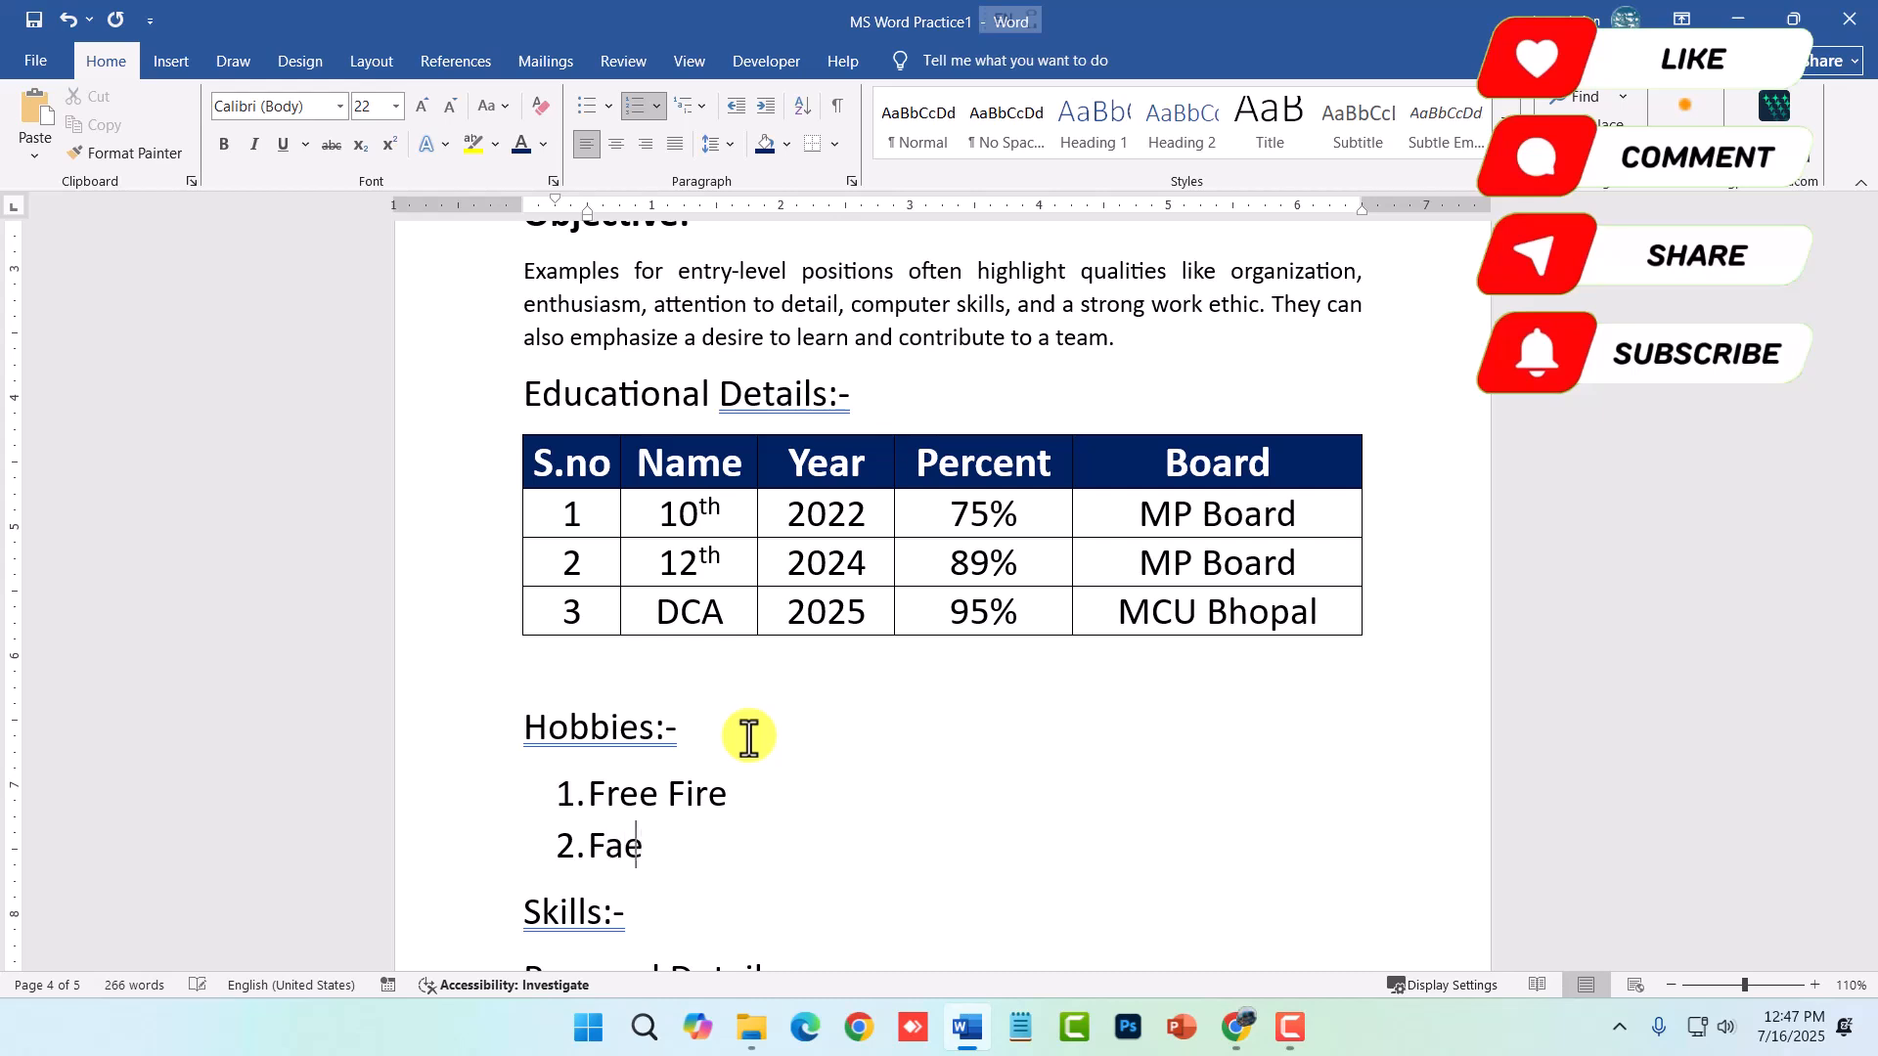
{"action": "type", "text": "ok"}
{"action": "key", "text": "Return"}
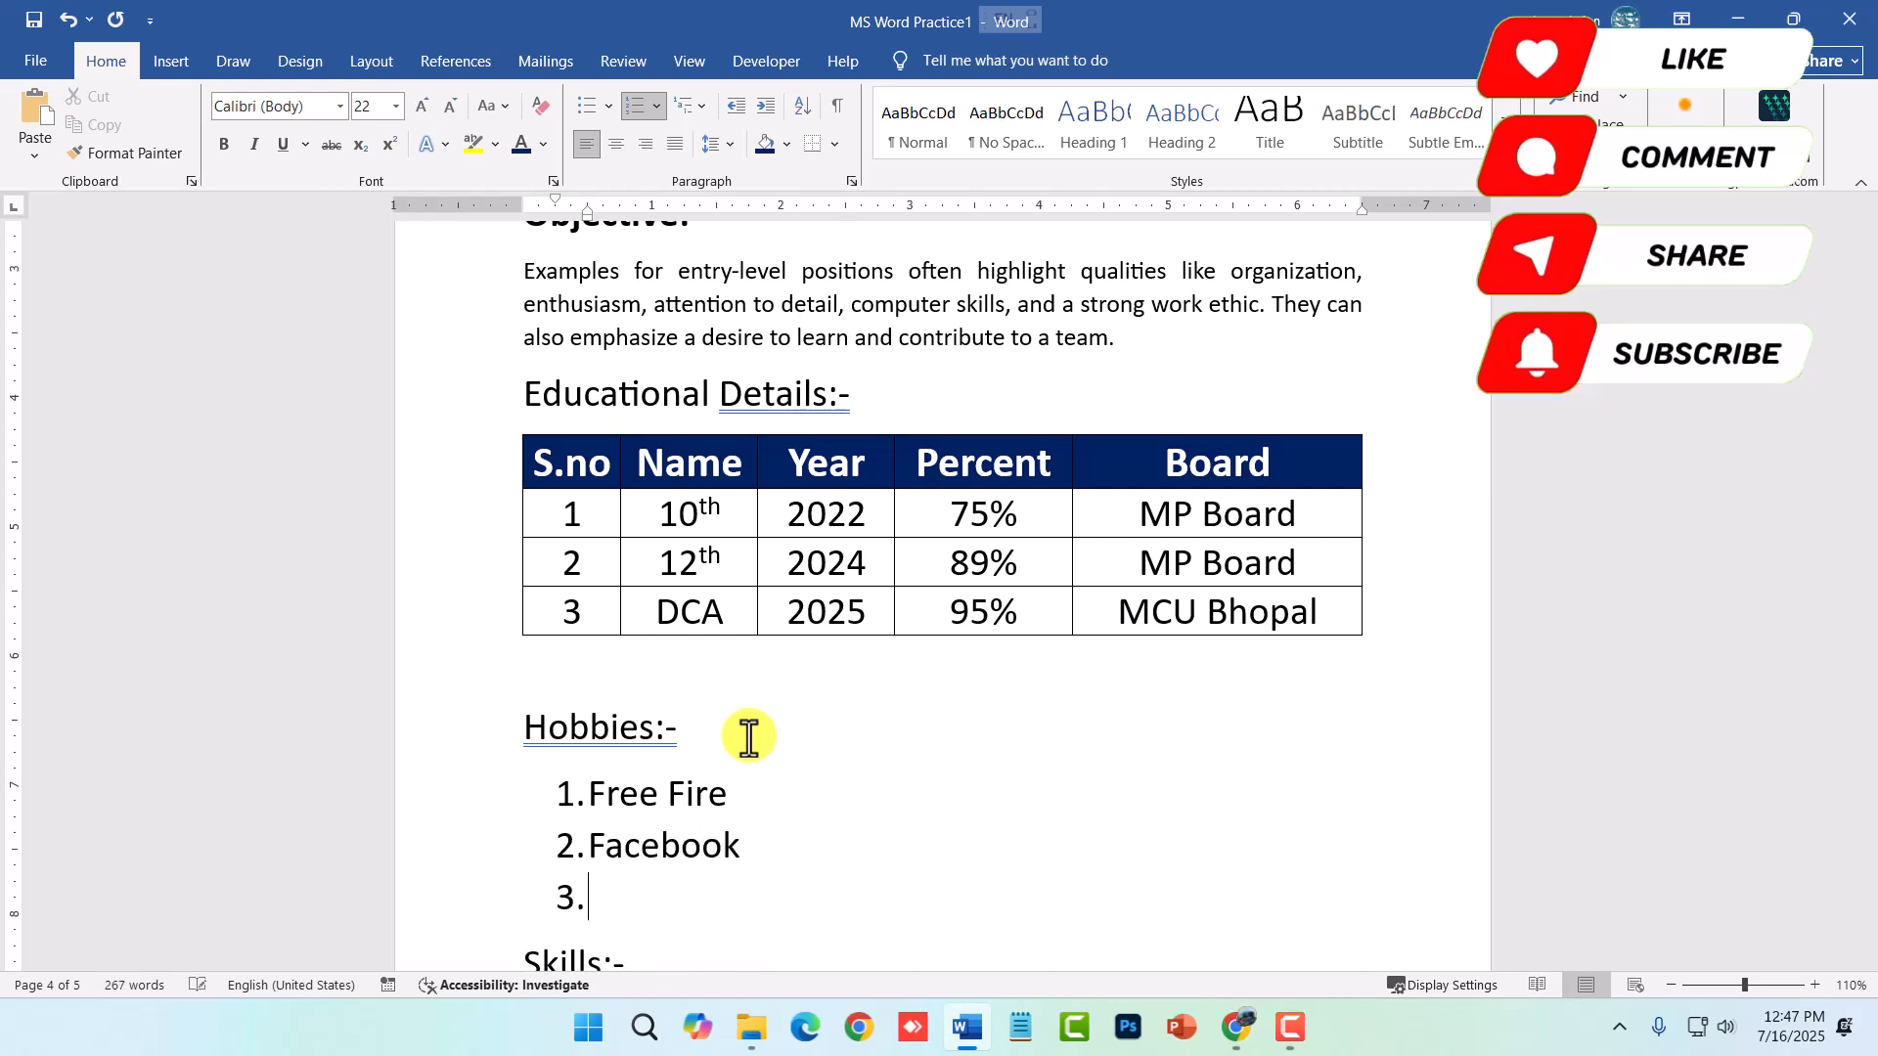
{"action": "type", "text": "Instagram"}
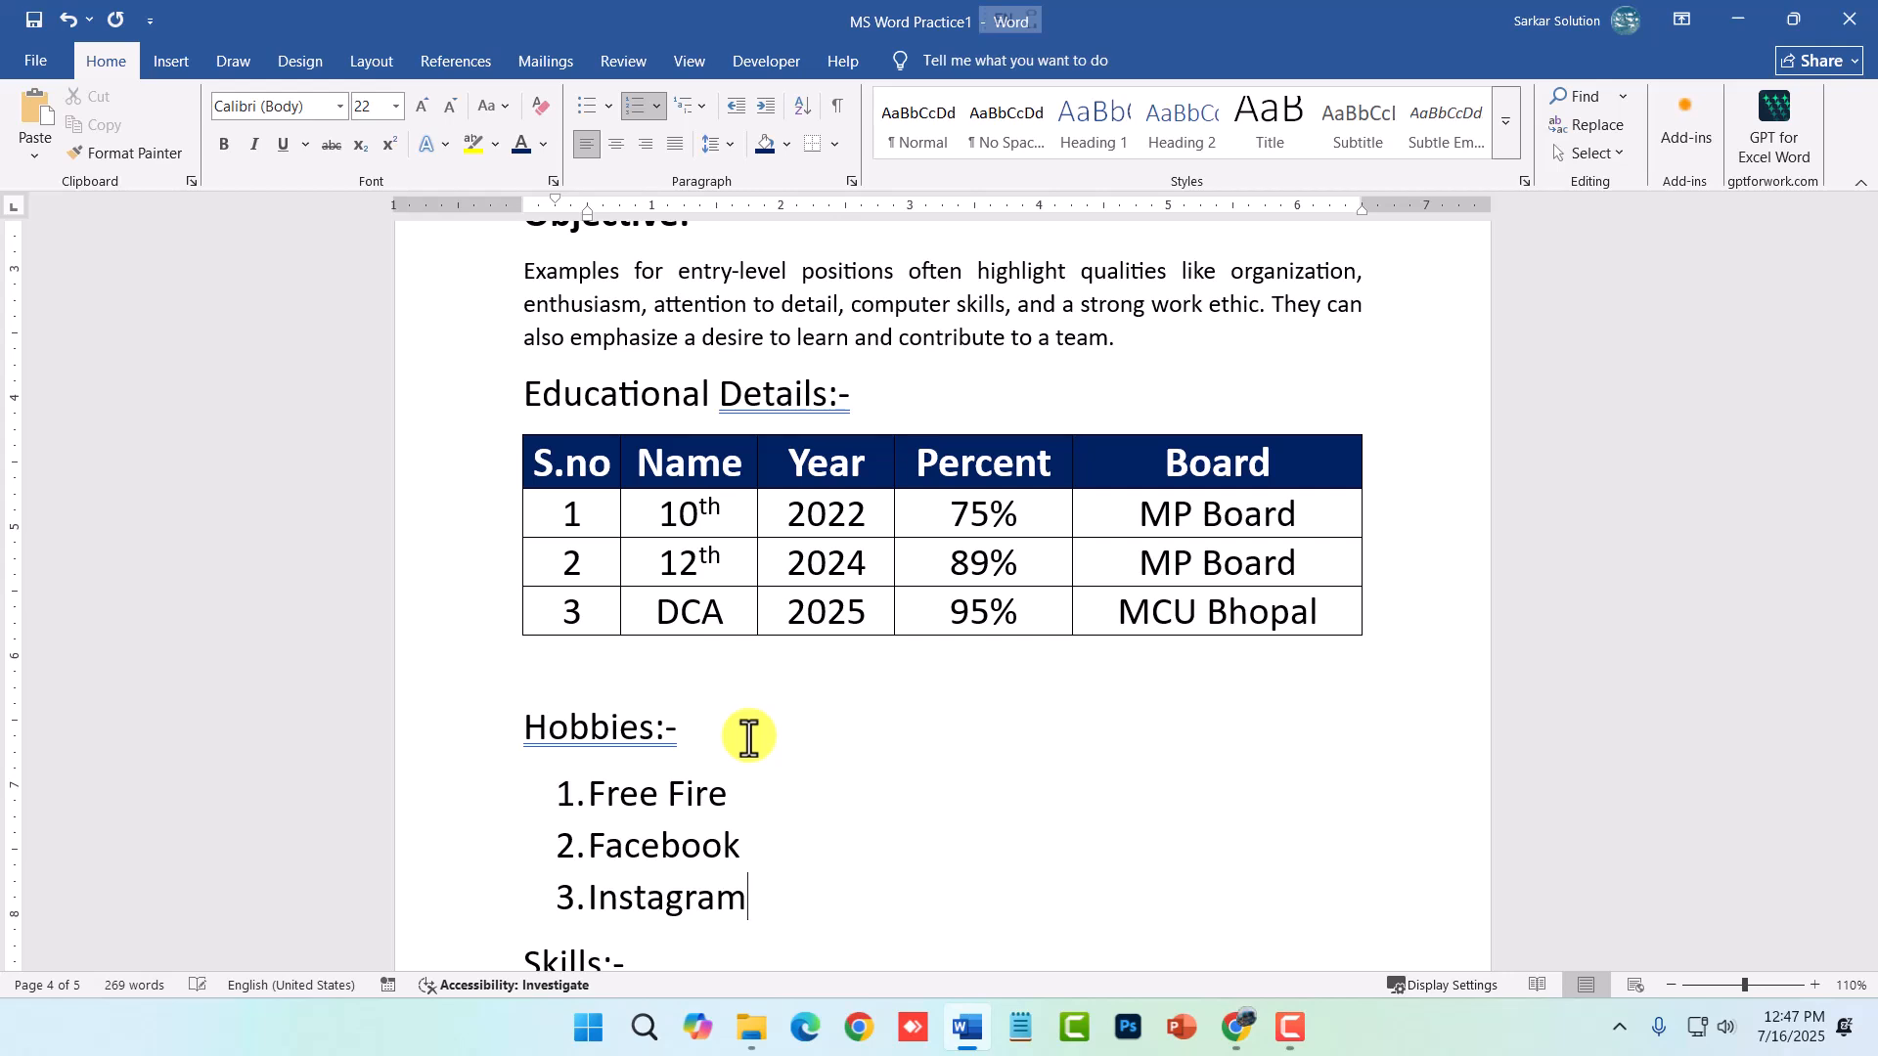
{"action": "key", "text": "Return"}
{"action": "type", "text": "S"}
{"action": "type", "text": "napchat"}
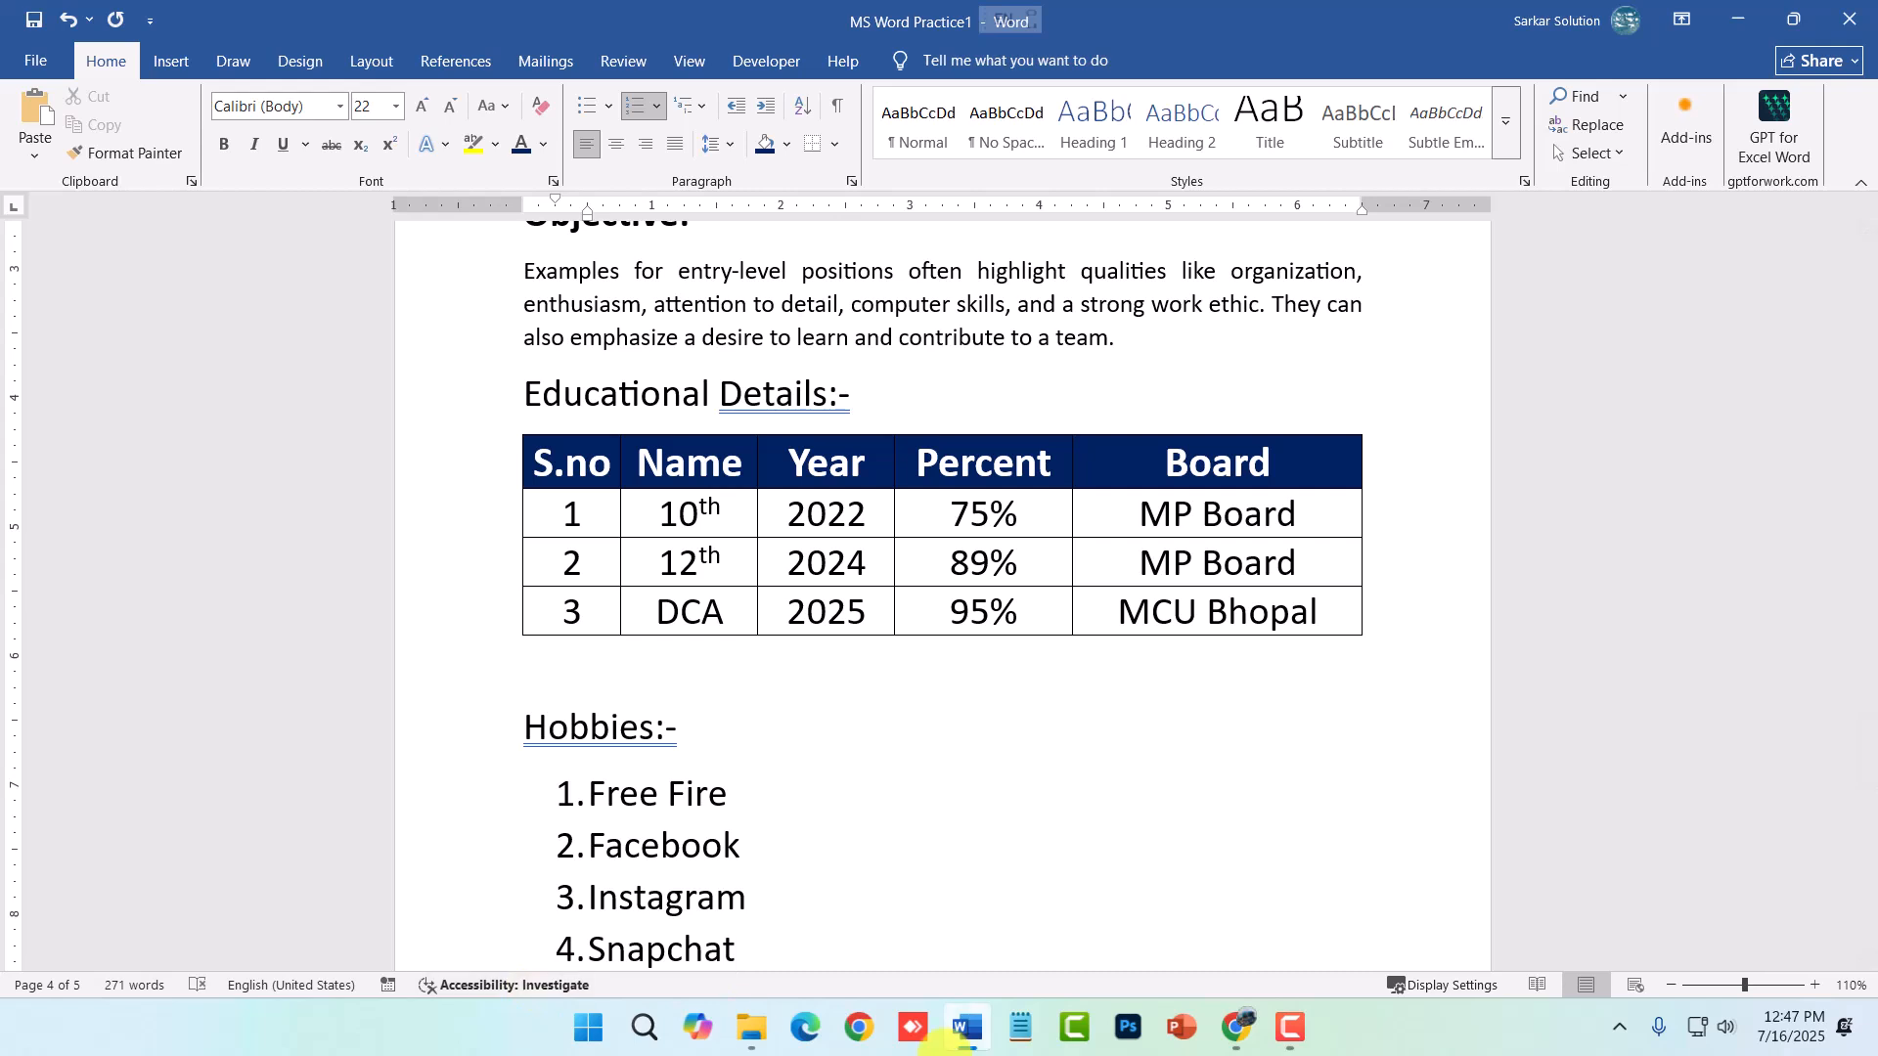
{"action": "scroll", "coordinate": [796, 758], "scroll_direction": "down", "scroll_amount": 4}
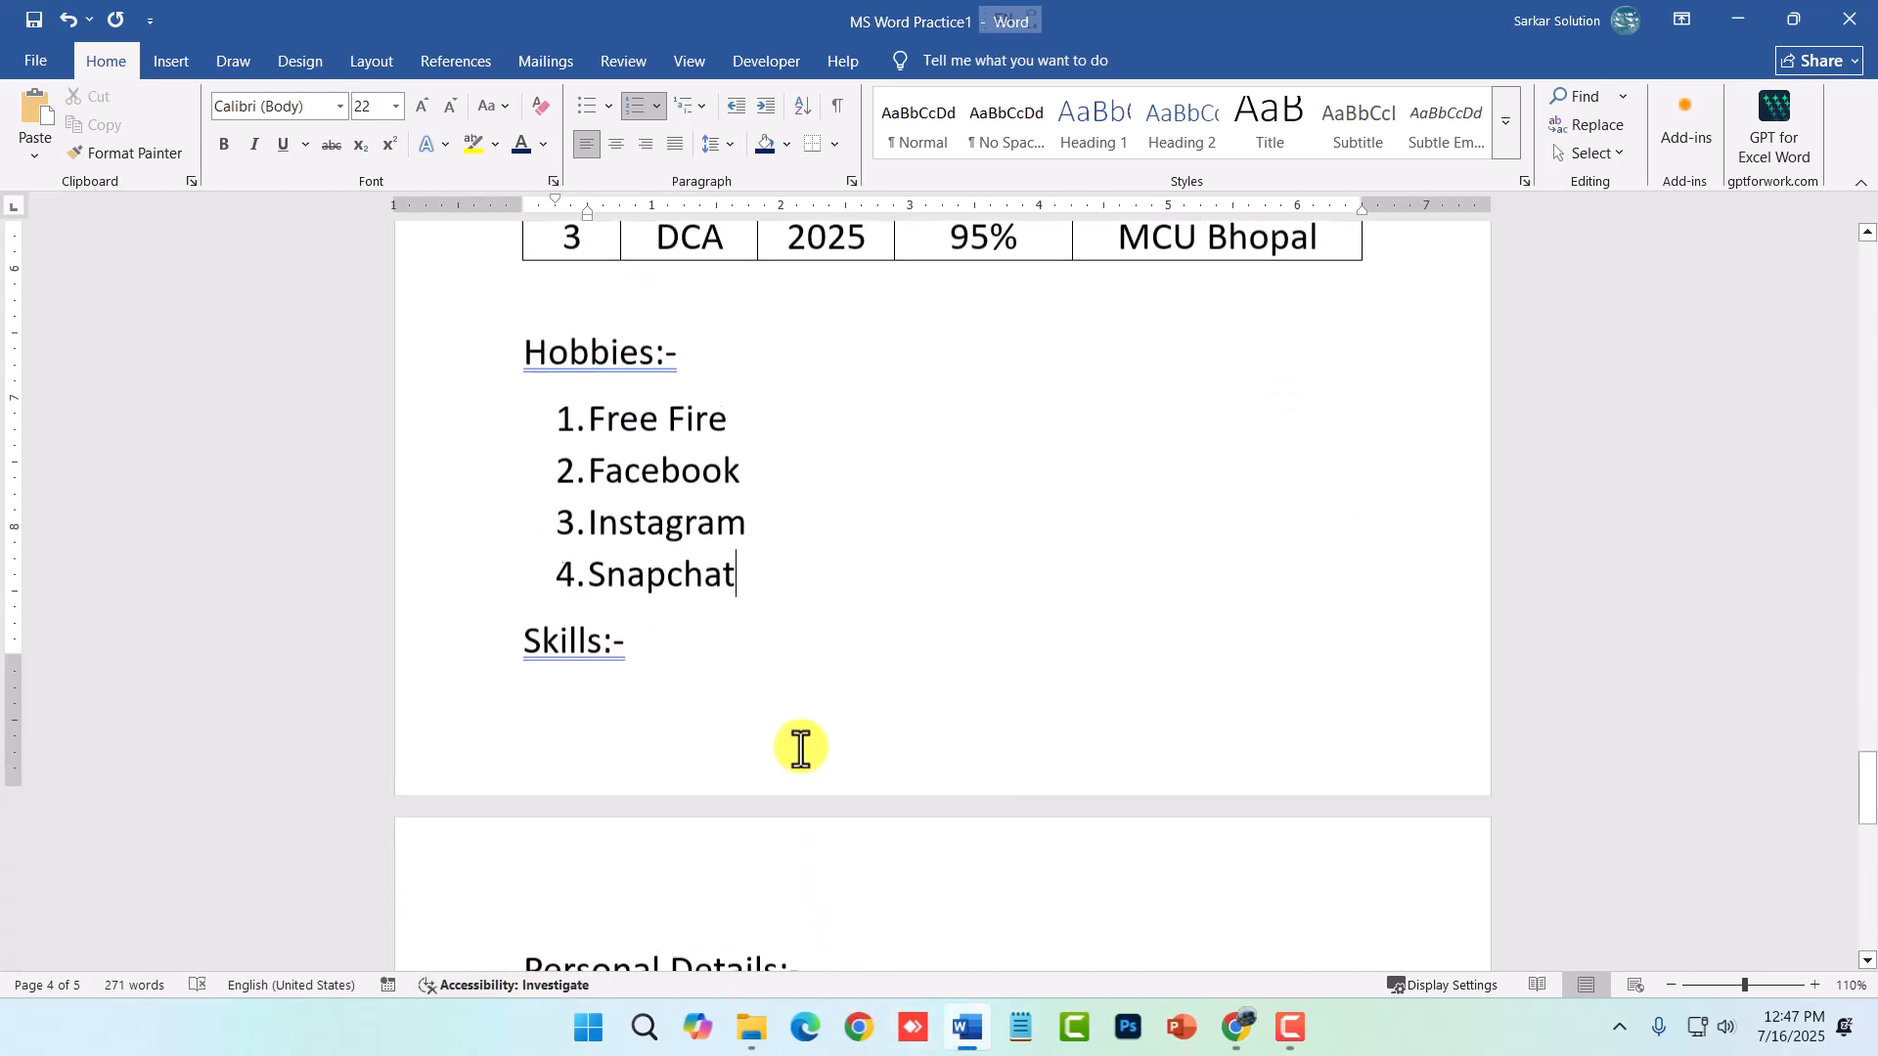
{"action": "scroll", "coordinate": [796, 746], "scroll_direction": "up", "scroll_amount": 2}
{"action": "scroll", "coordinate": [763, 758], "scroll_direction": "up", "scroll_amount": 1}
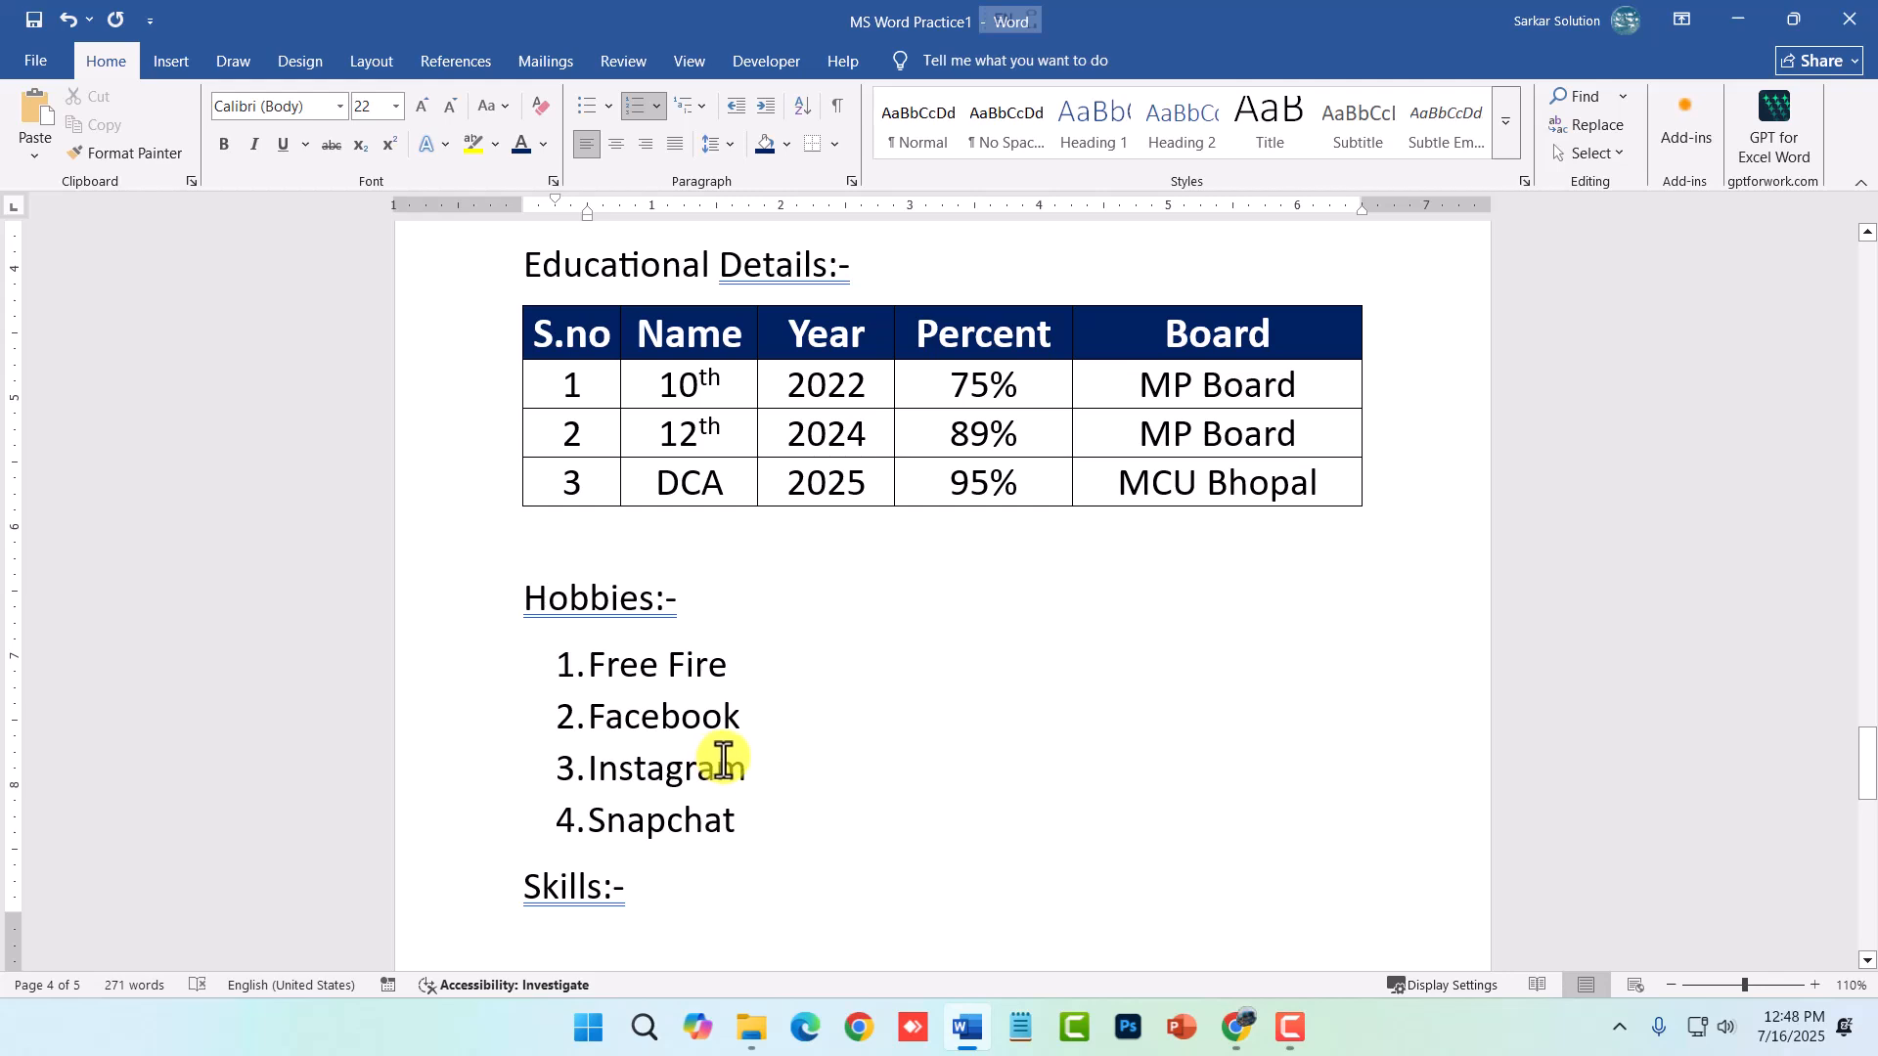
{"action": "key", "text": "Return"}
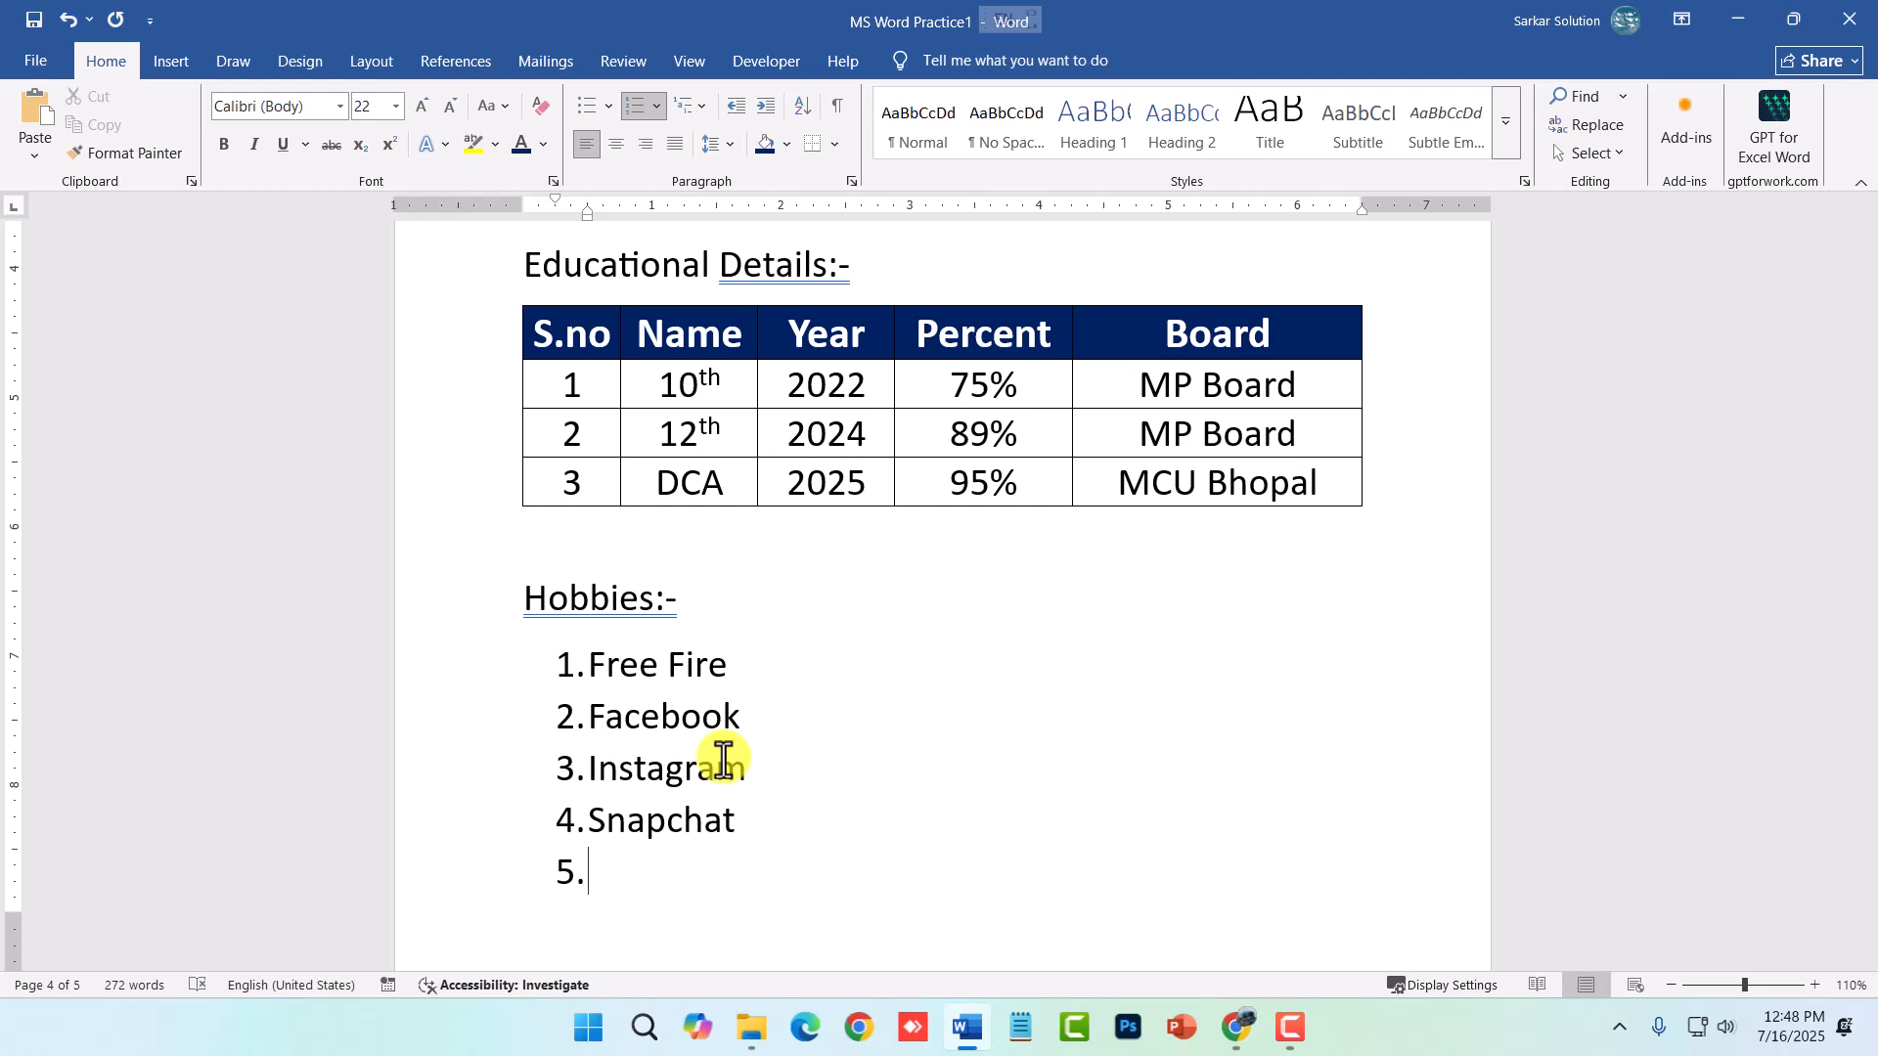
{"action": "key", "text": "BackSpace"}
{"action": "key", "text": "BackSpace"}
{"action": "key", "text": "BackSpace"}
{"action": "key", "text": "BackSpace"}
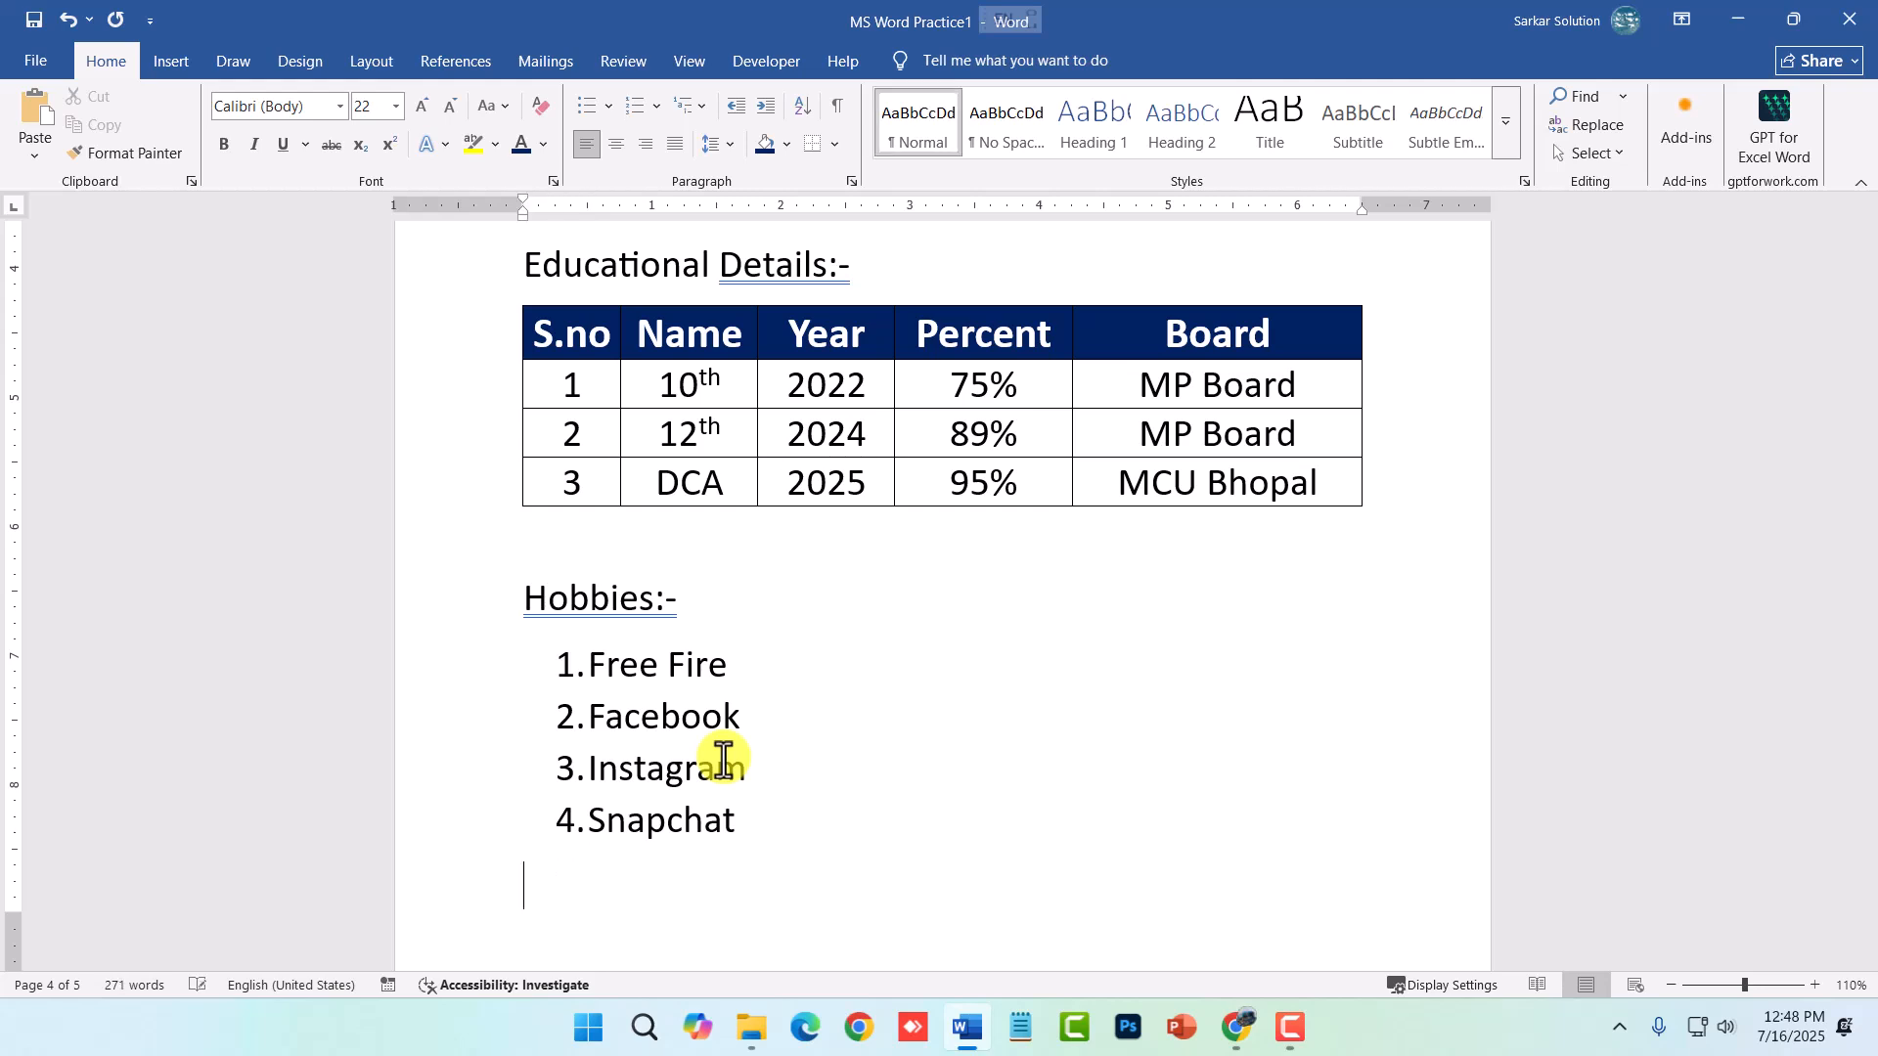
- Start a numbered list under the Skills heading with MS Word as its first item
{"action": "scroll", "coordinate": [792, 645], "scroll_direction": "down", "scroll_amount": 3}
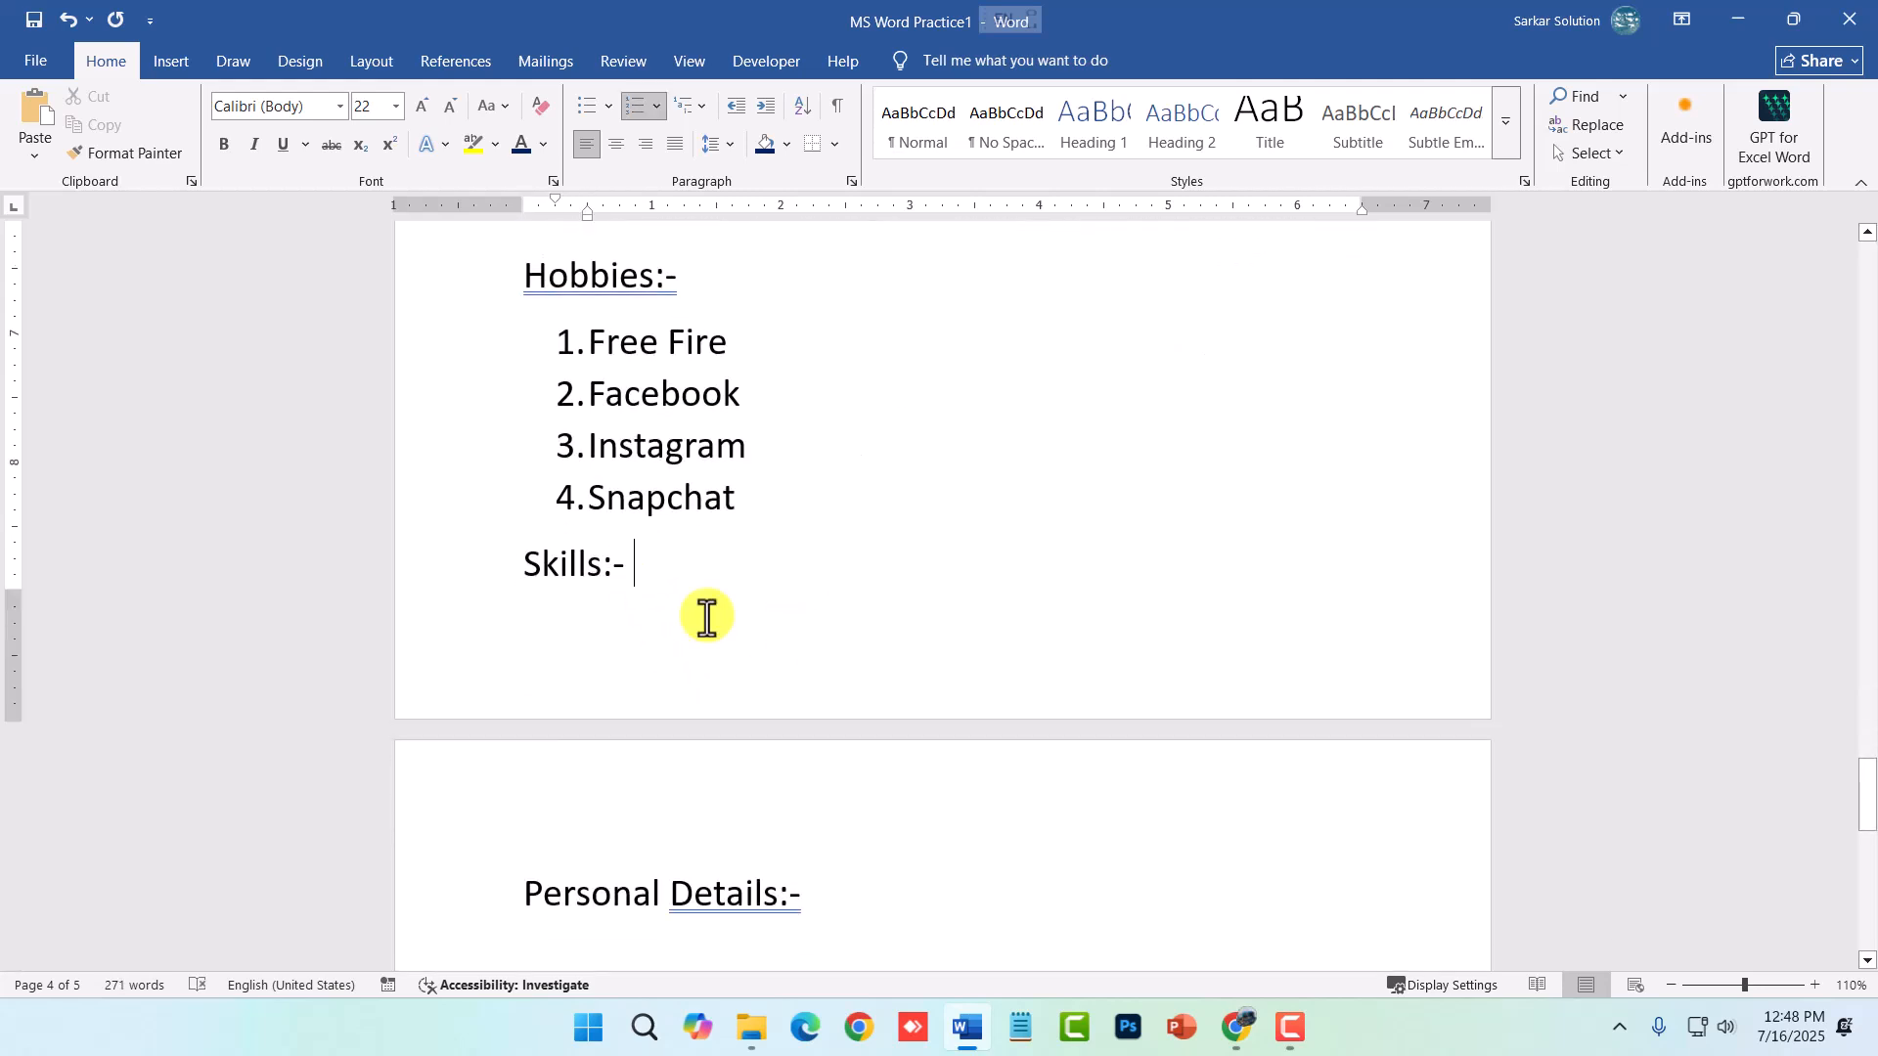
{"action": "left_click", "coordinate": [746, 669]}
{"action": "key", "text": "Return"}
{"action": "type", "text": "1"}
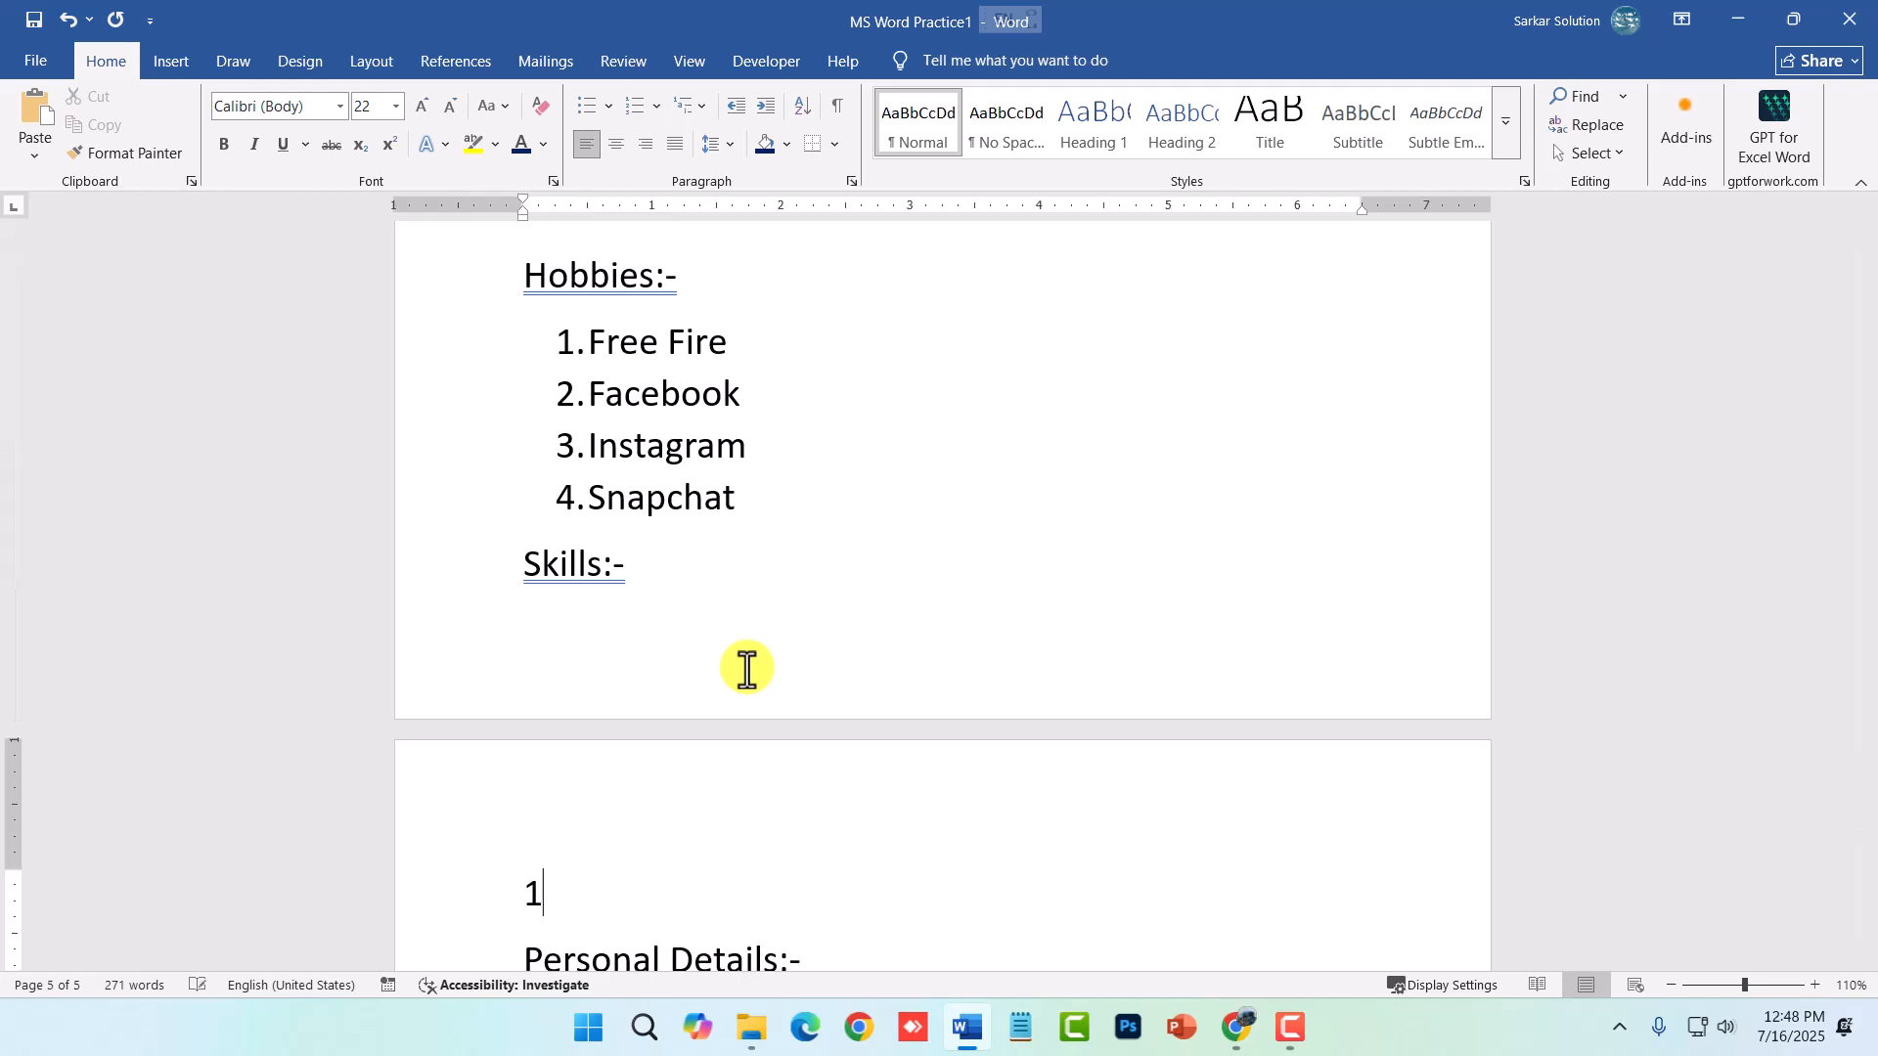
{"action": "type", "text": ". MS Word"}
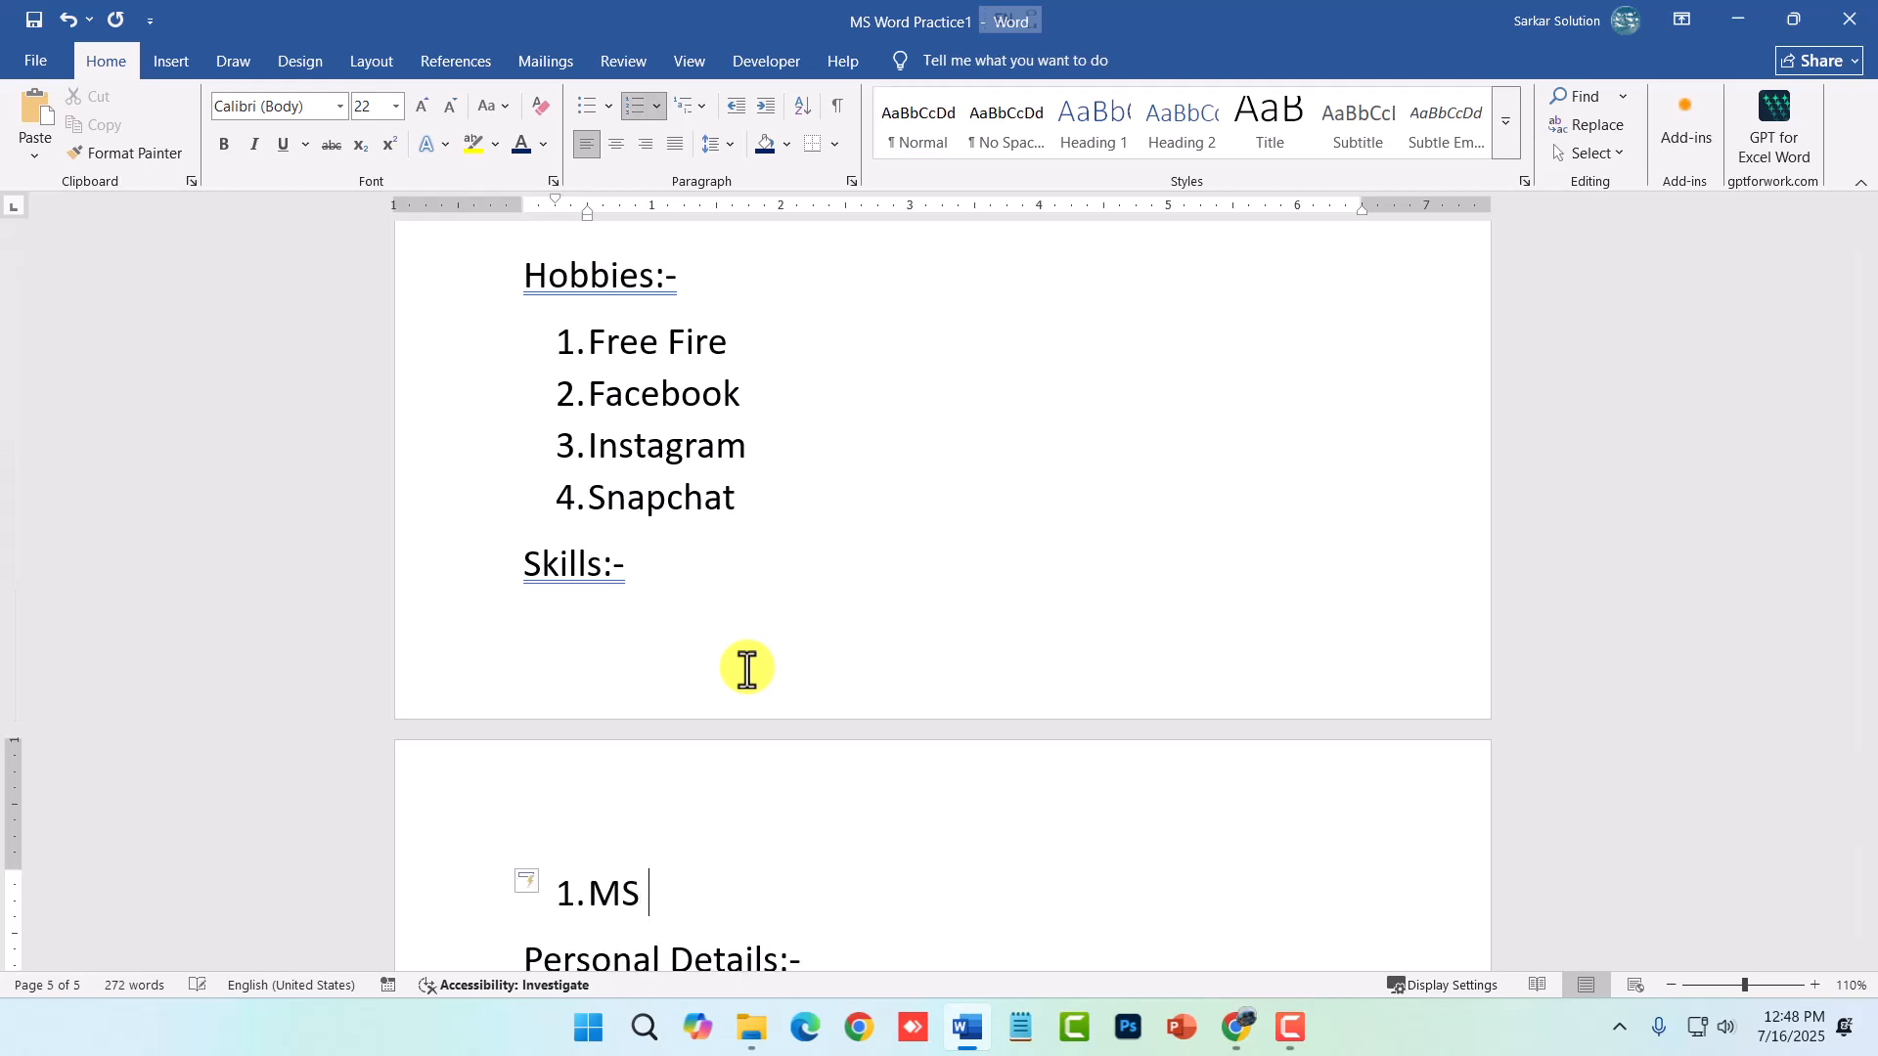
- Add MS Excel and Typing Skill as the second and third items of the skills list
{"action": "key", "text": "Return"}
{"action": "type", "text": "Excel"}
{"action": "key", "text": "Left"}
{"action": "key", "text": "Left"}
{"action": "key", "text": "Left"}
{"action": "key", "text": "Left"}
{"action": "key", "text": "Left"}
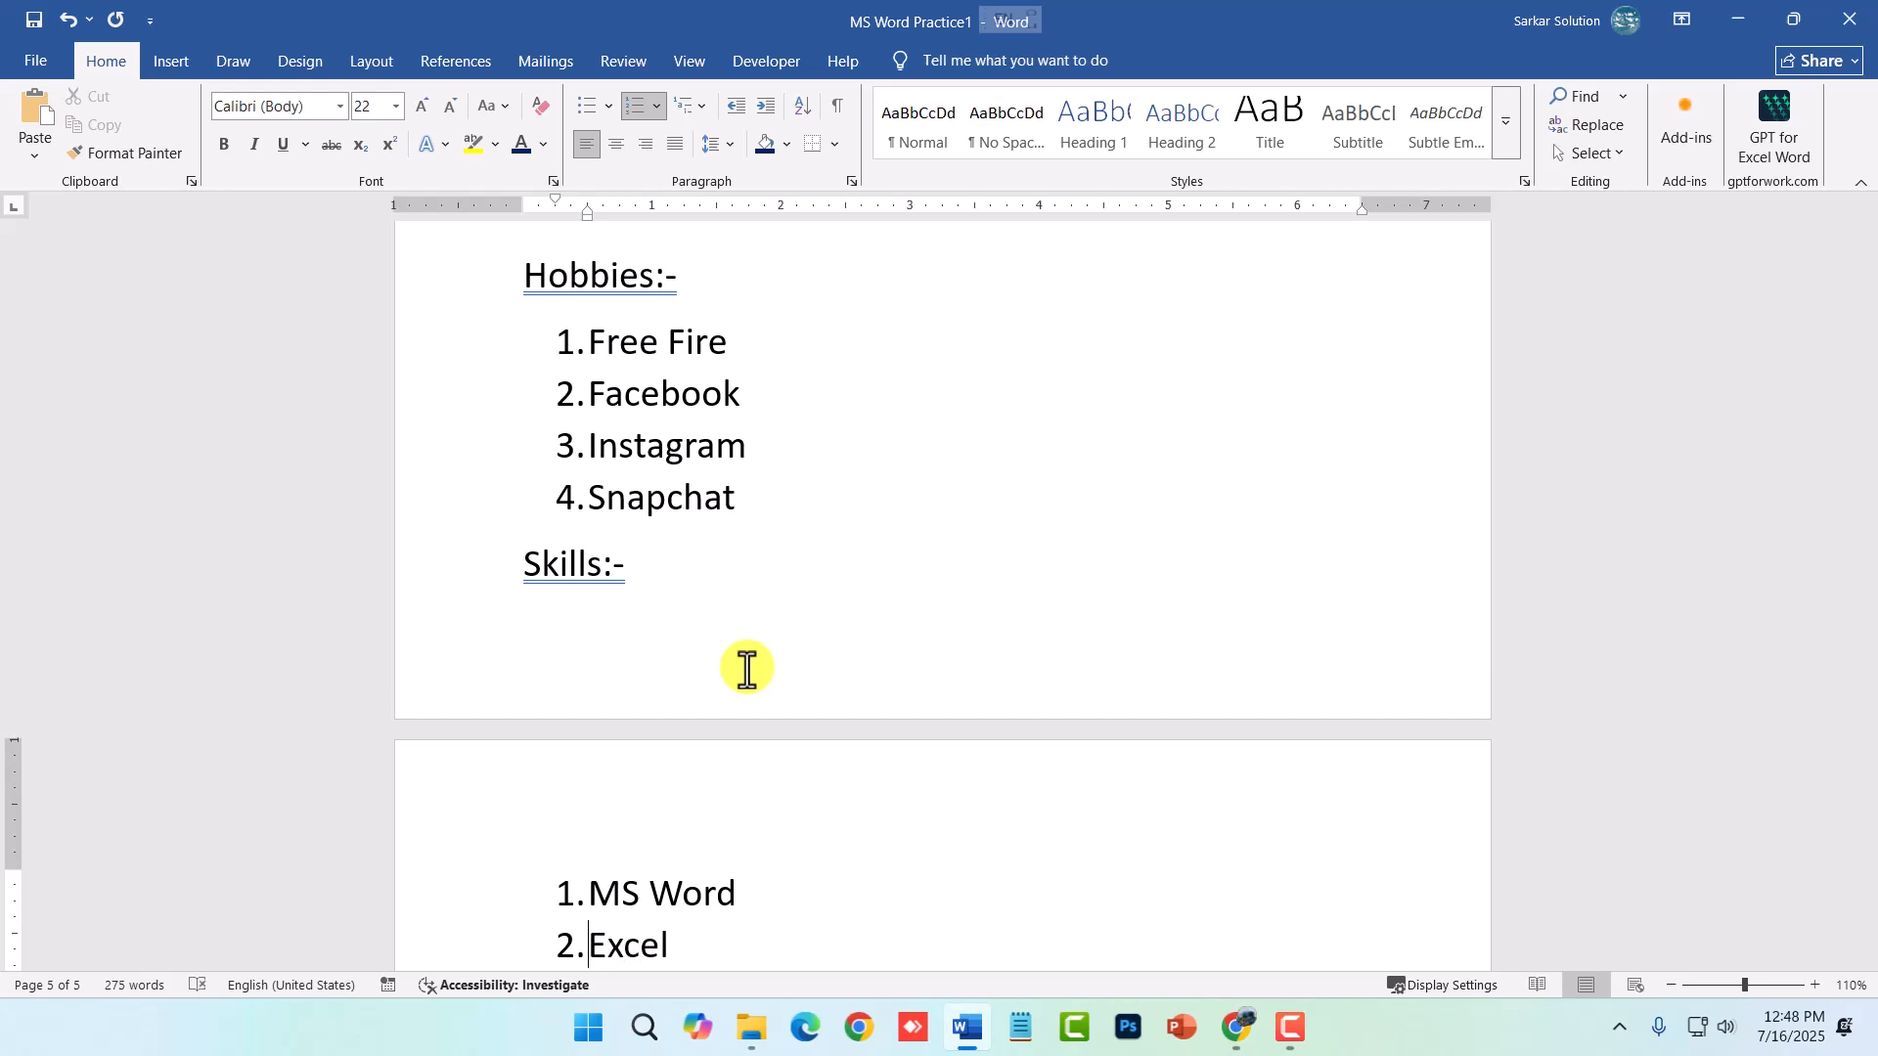
{"action": "type", "text": "MS"}
{"action": "key", "text": "Return"}
{"action": "type", "text": "Typing K"}
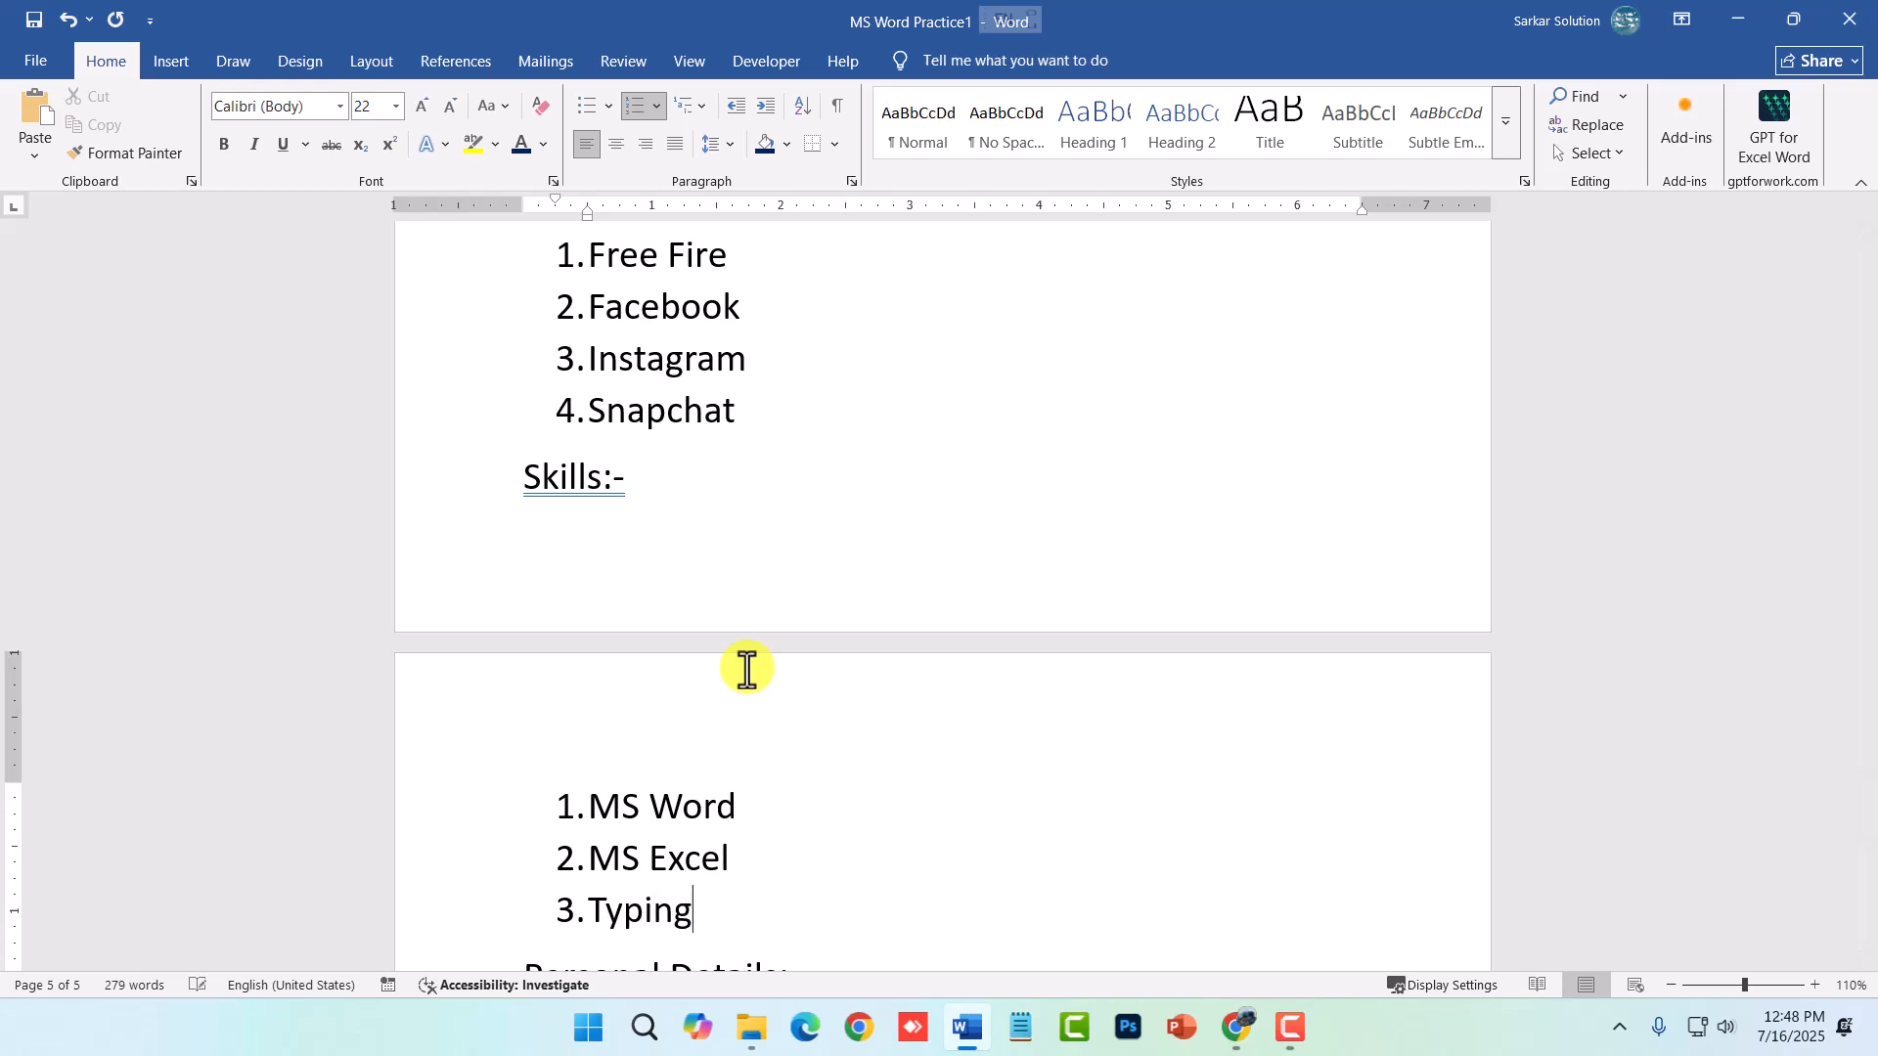
{"action": "key", "text": "BackSpace"}
{"action": "type", "text": "Skill"}
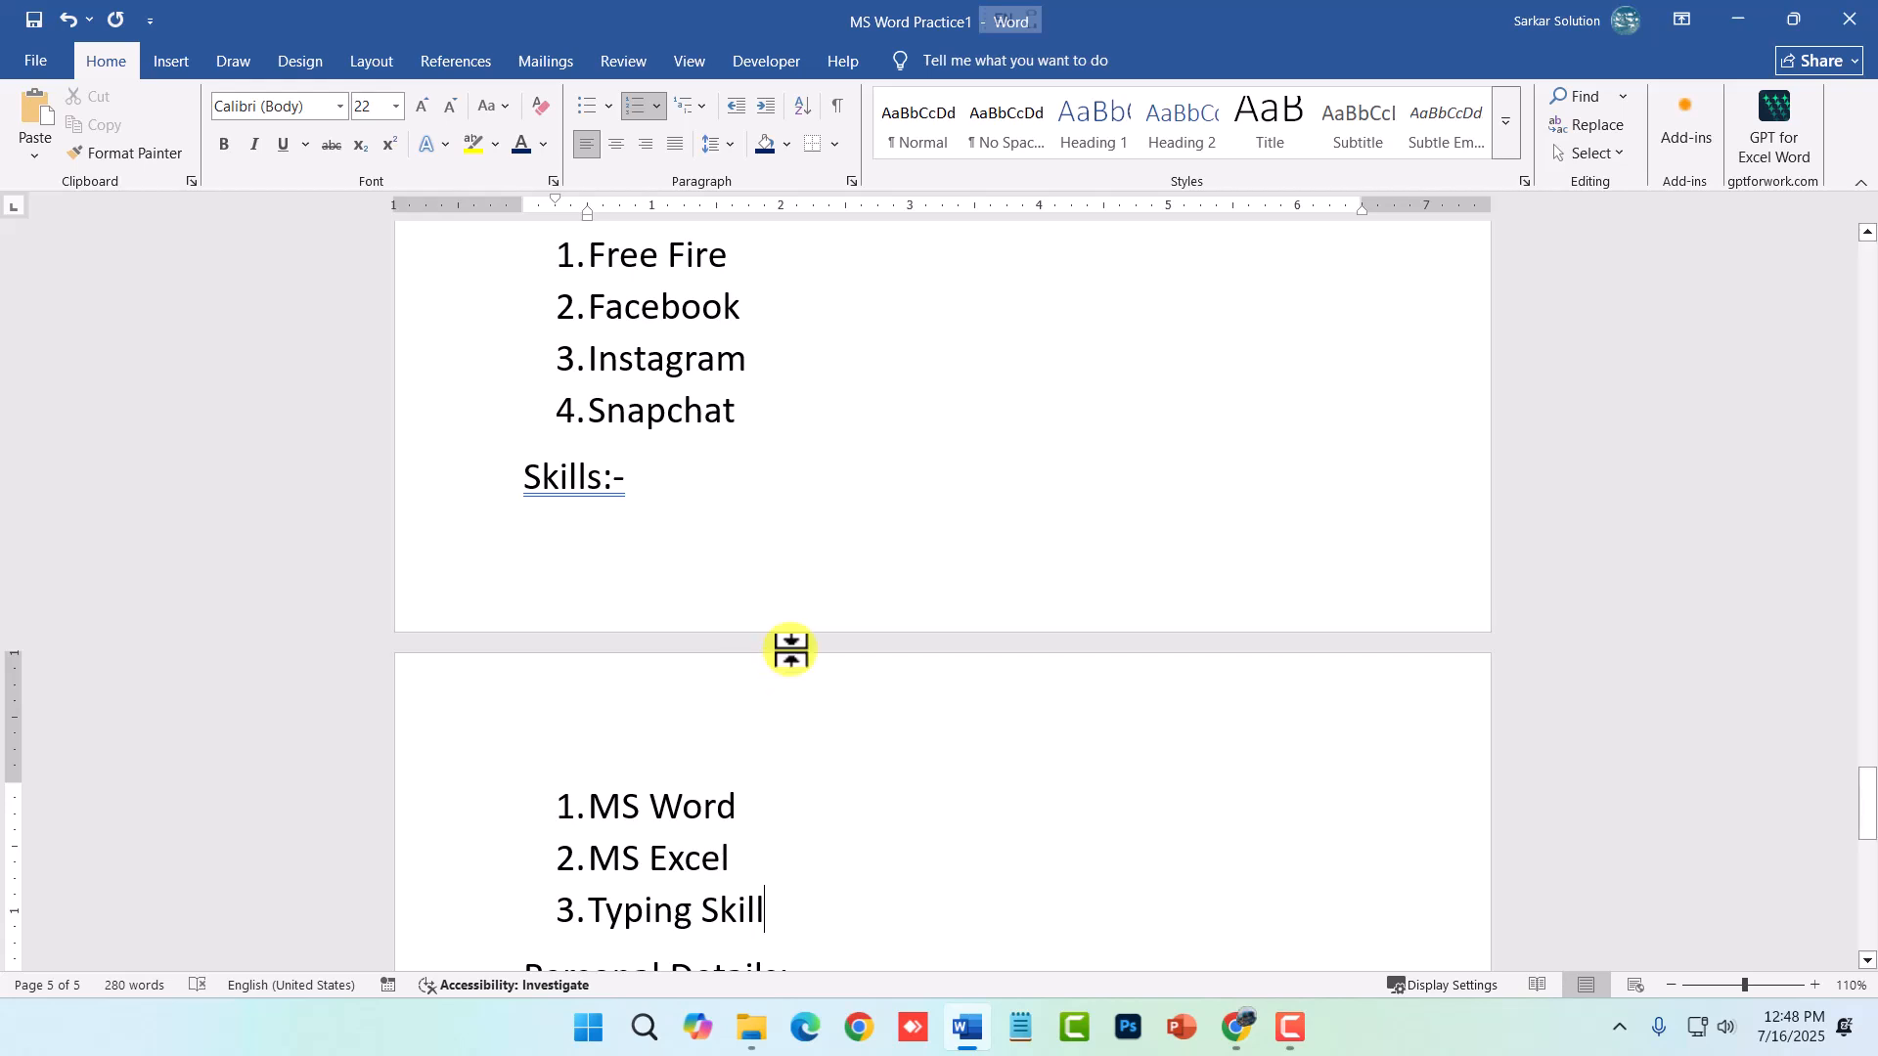
- Reduce the font size of the four hobbies list items to 16
{"action": "scroll", "coordinate": [773, 646], "scroll_direction": "up", "scroll_amount": 3}
{"action": "left_click_drag", "start_coordinate": [759, 734], "coordinate": [507, 578]}
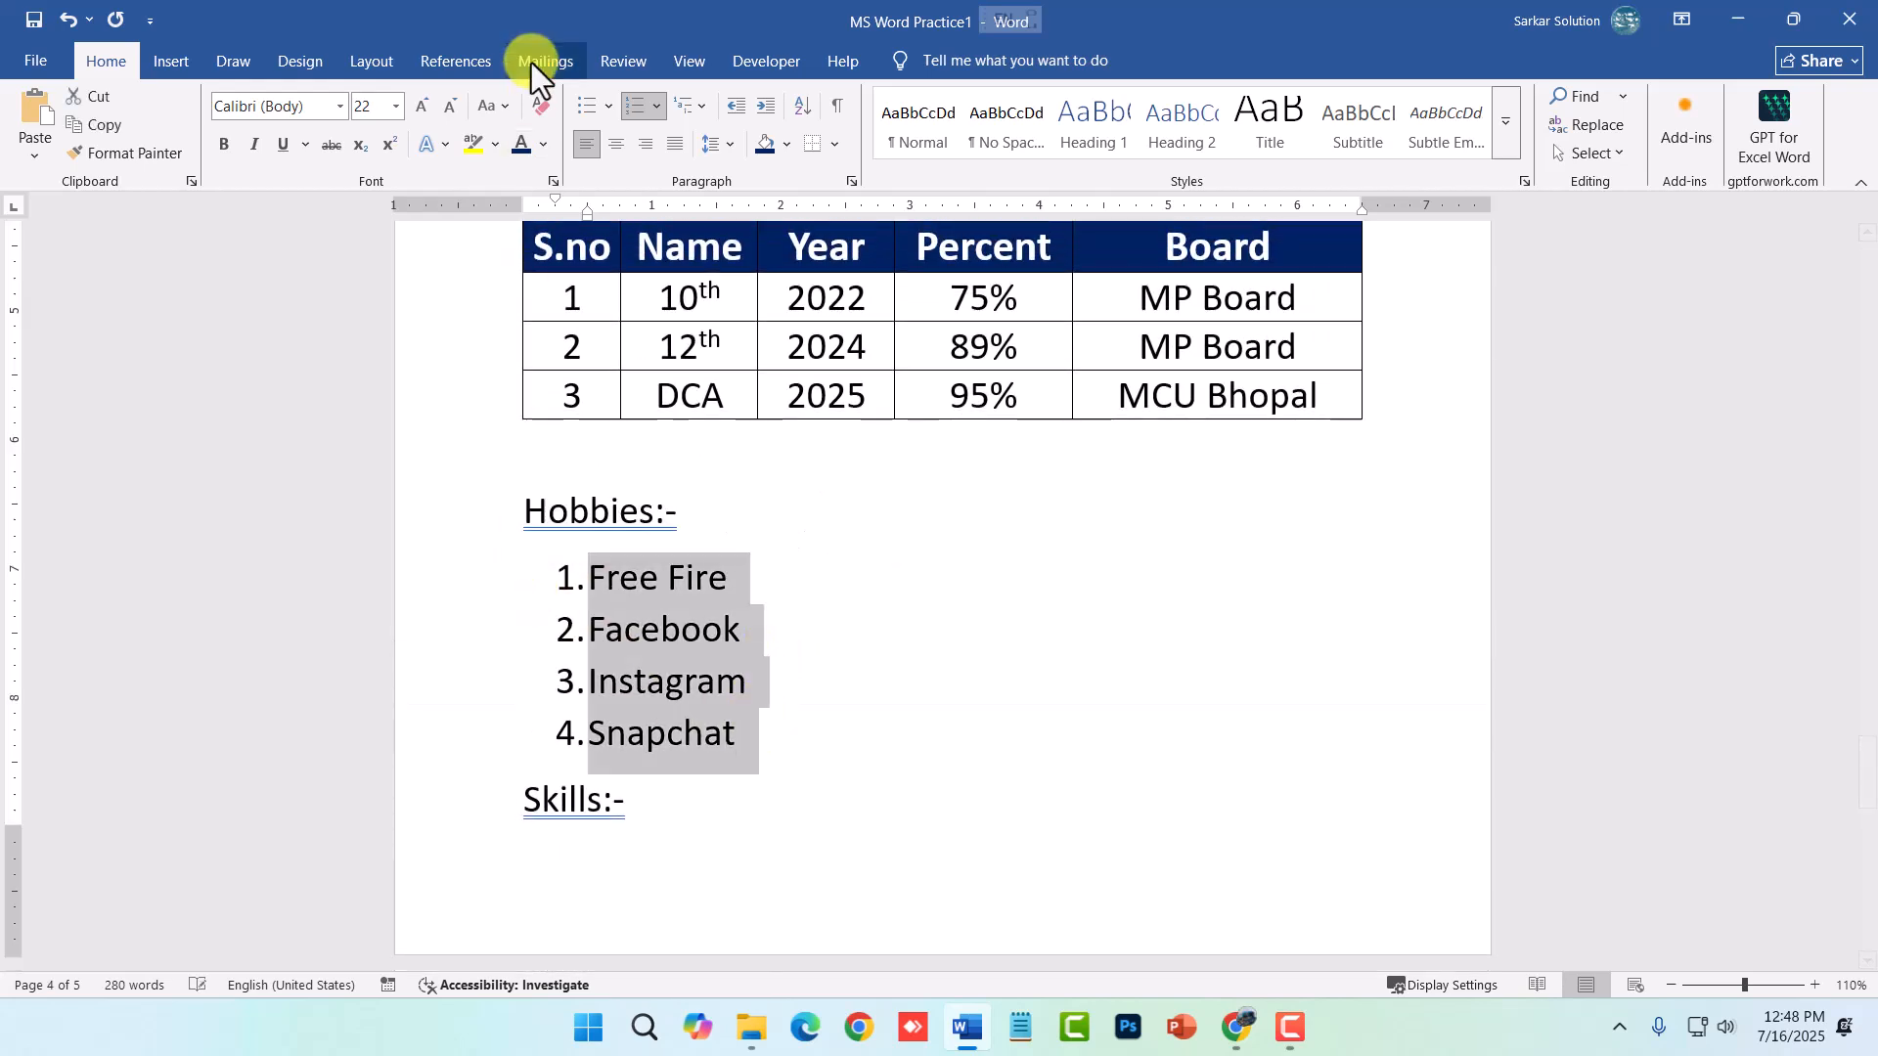
{"action": "left_click", "coordinate": [446, 111]}
{"action": "left_click", "coordinate": [447, 111]}
{"action": "left_click", "coordinate": [446, 112]}
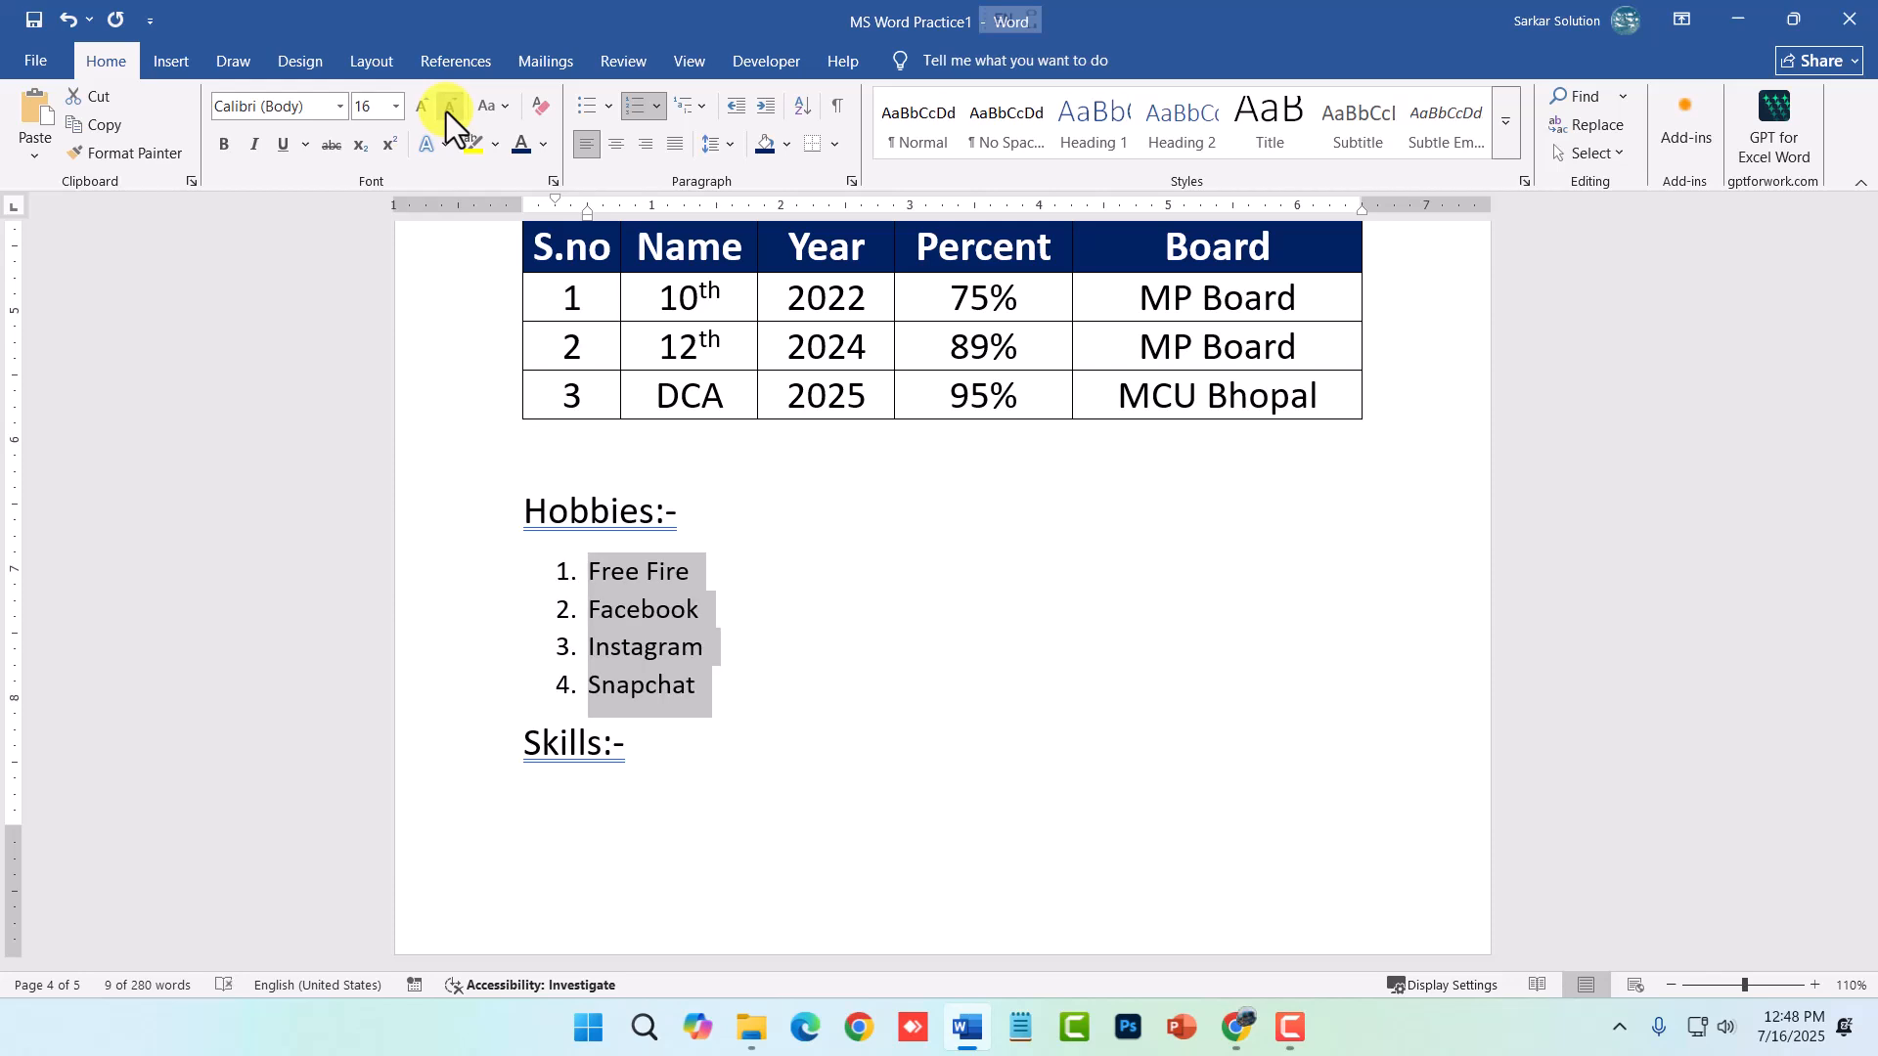
- Reduce the font size of the four hobbies list items to 14
{"action": "left_click", "coordinate": [446, 112]}
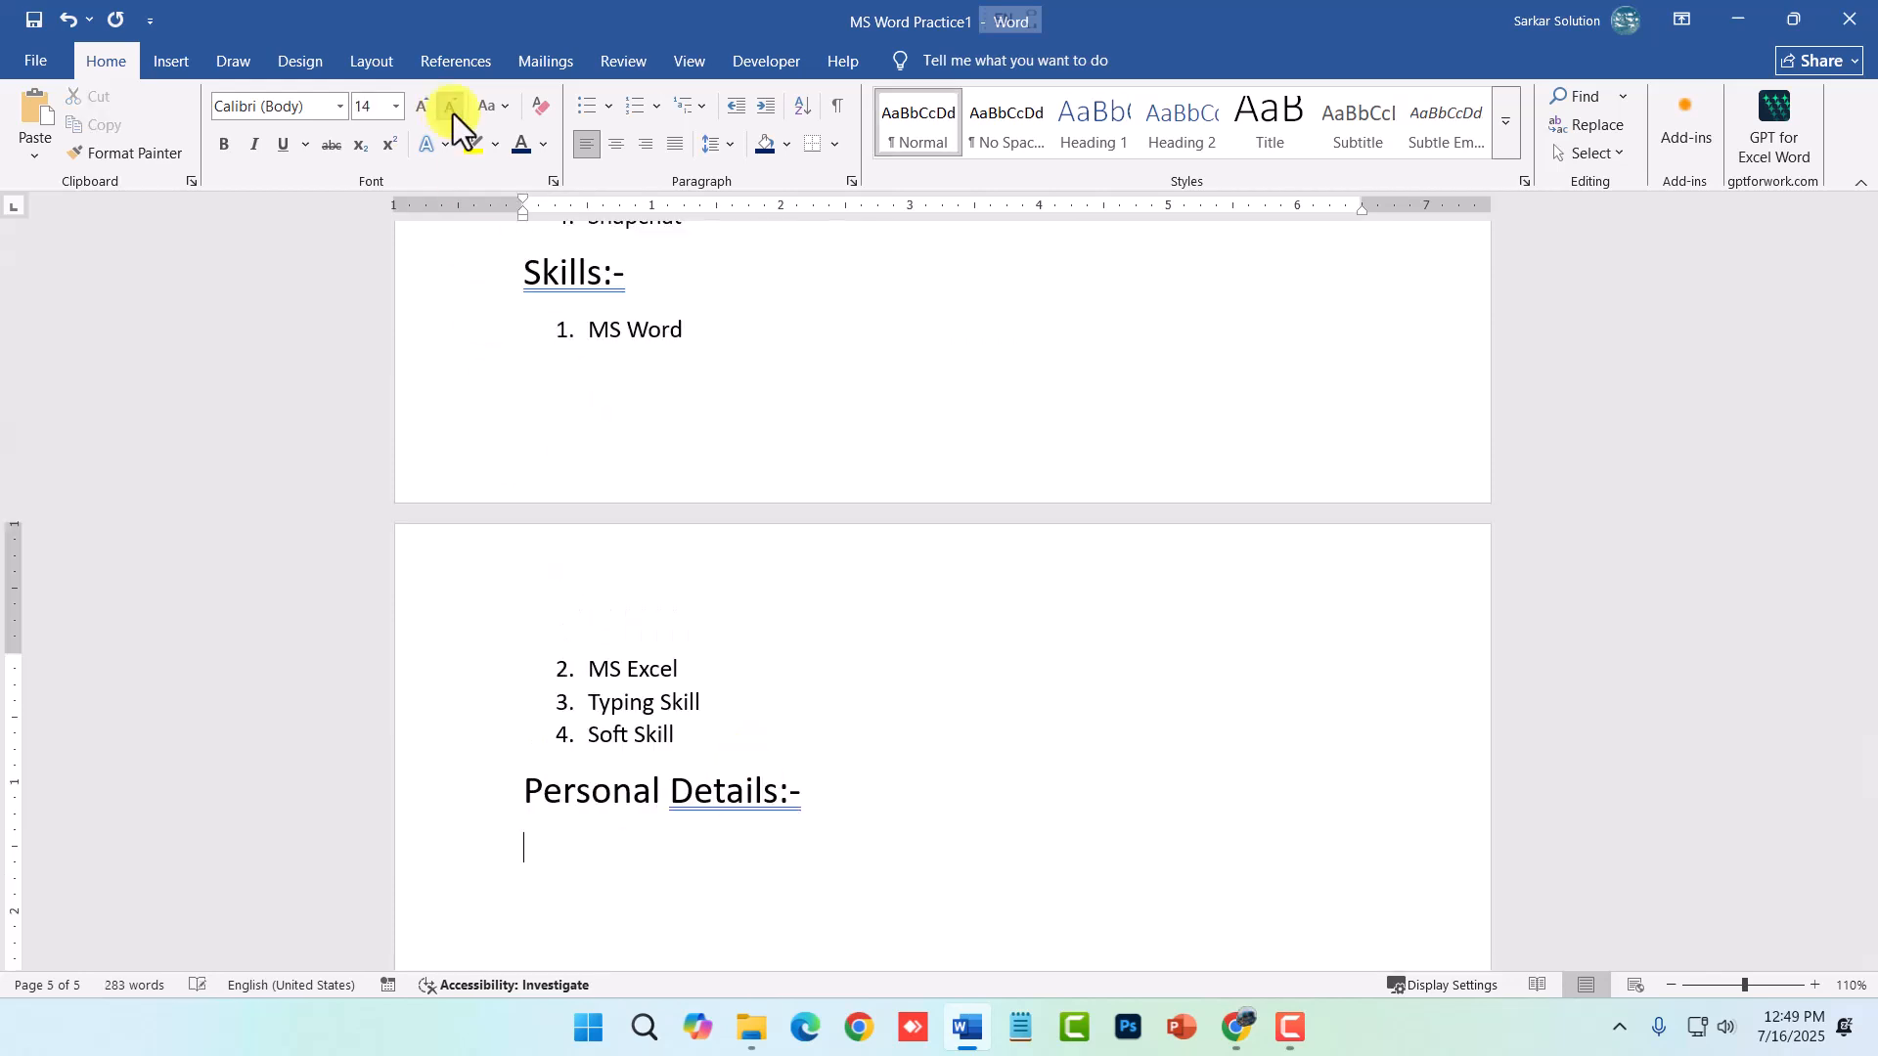
- Add the lines Parents :-, Dob, Gender and Address under the Personal Details heading
{"action": "scroll", "coordinate": [541, 576], "scroll_direction": "down", "scroll_amount": 2}
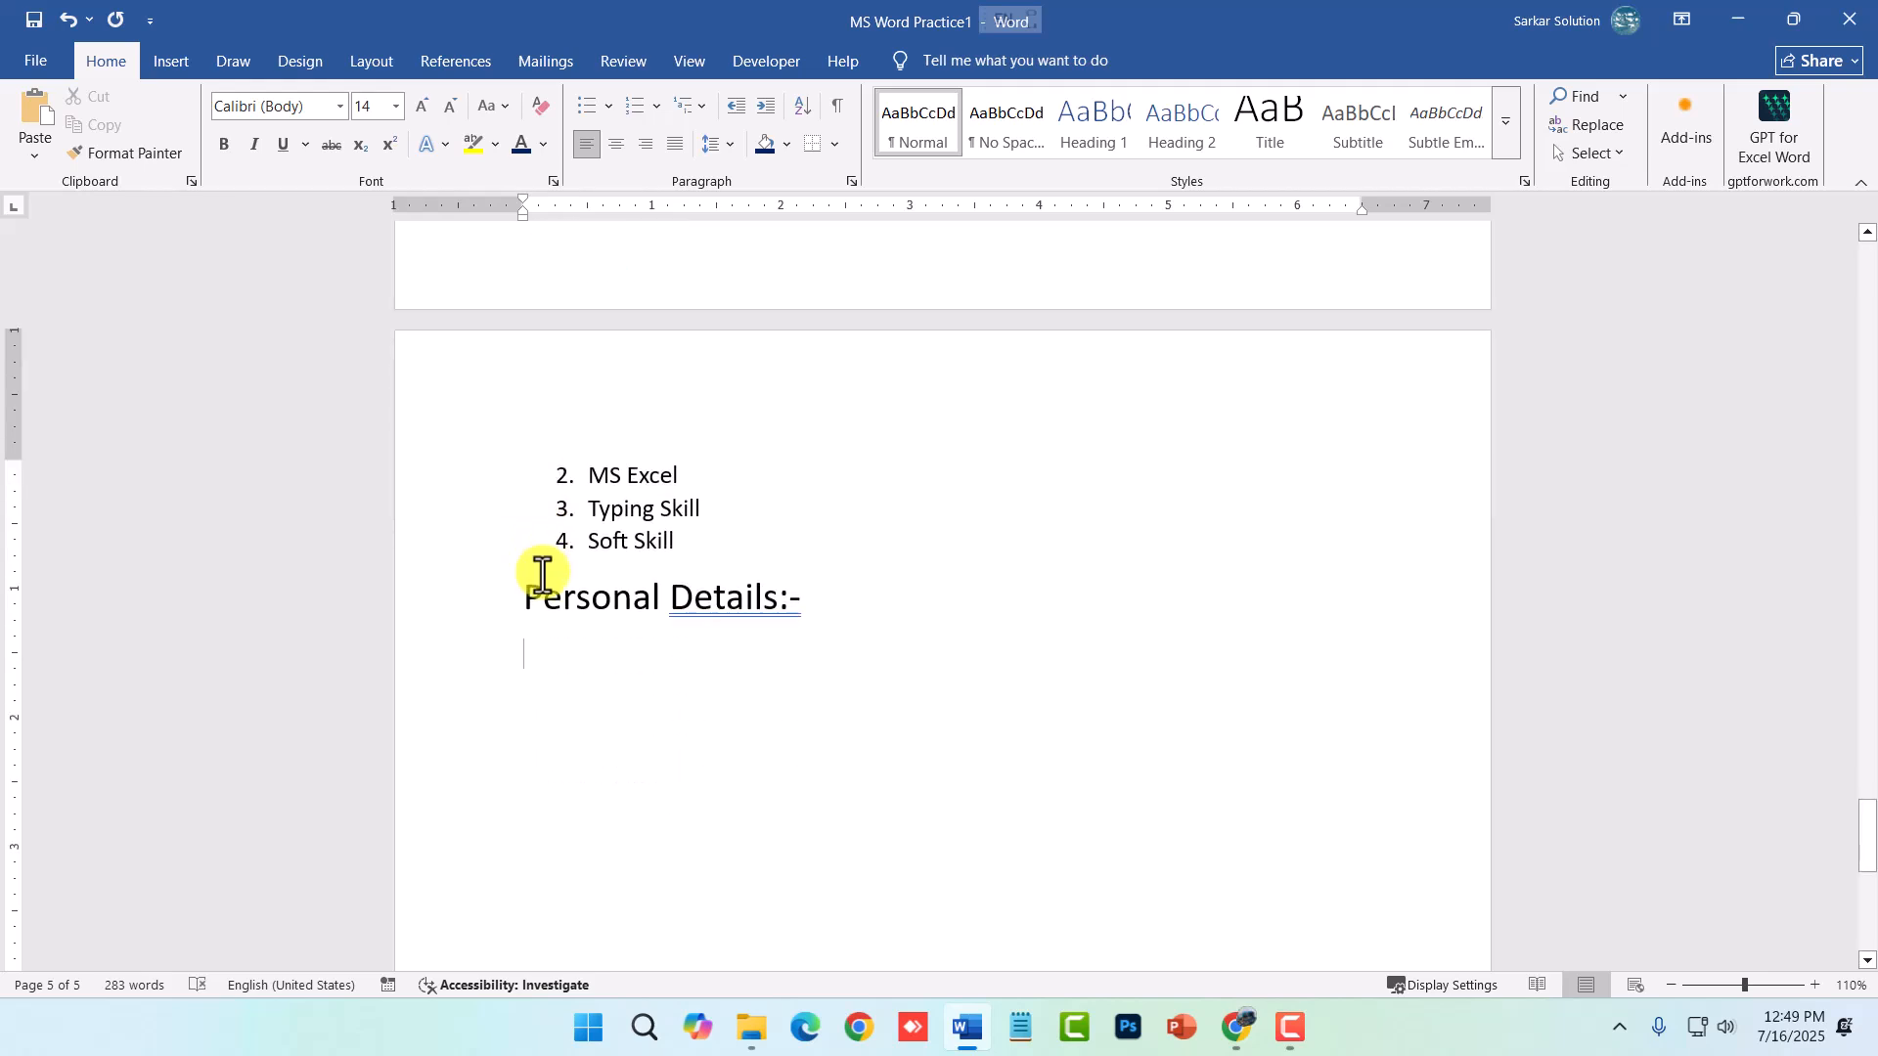
{"action": "key", "text": "ctrl+b"}
{"action": "type", "text": "Fa"}
{"action": "type", "text": "Parents :-"}
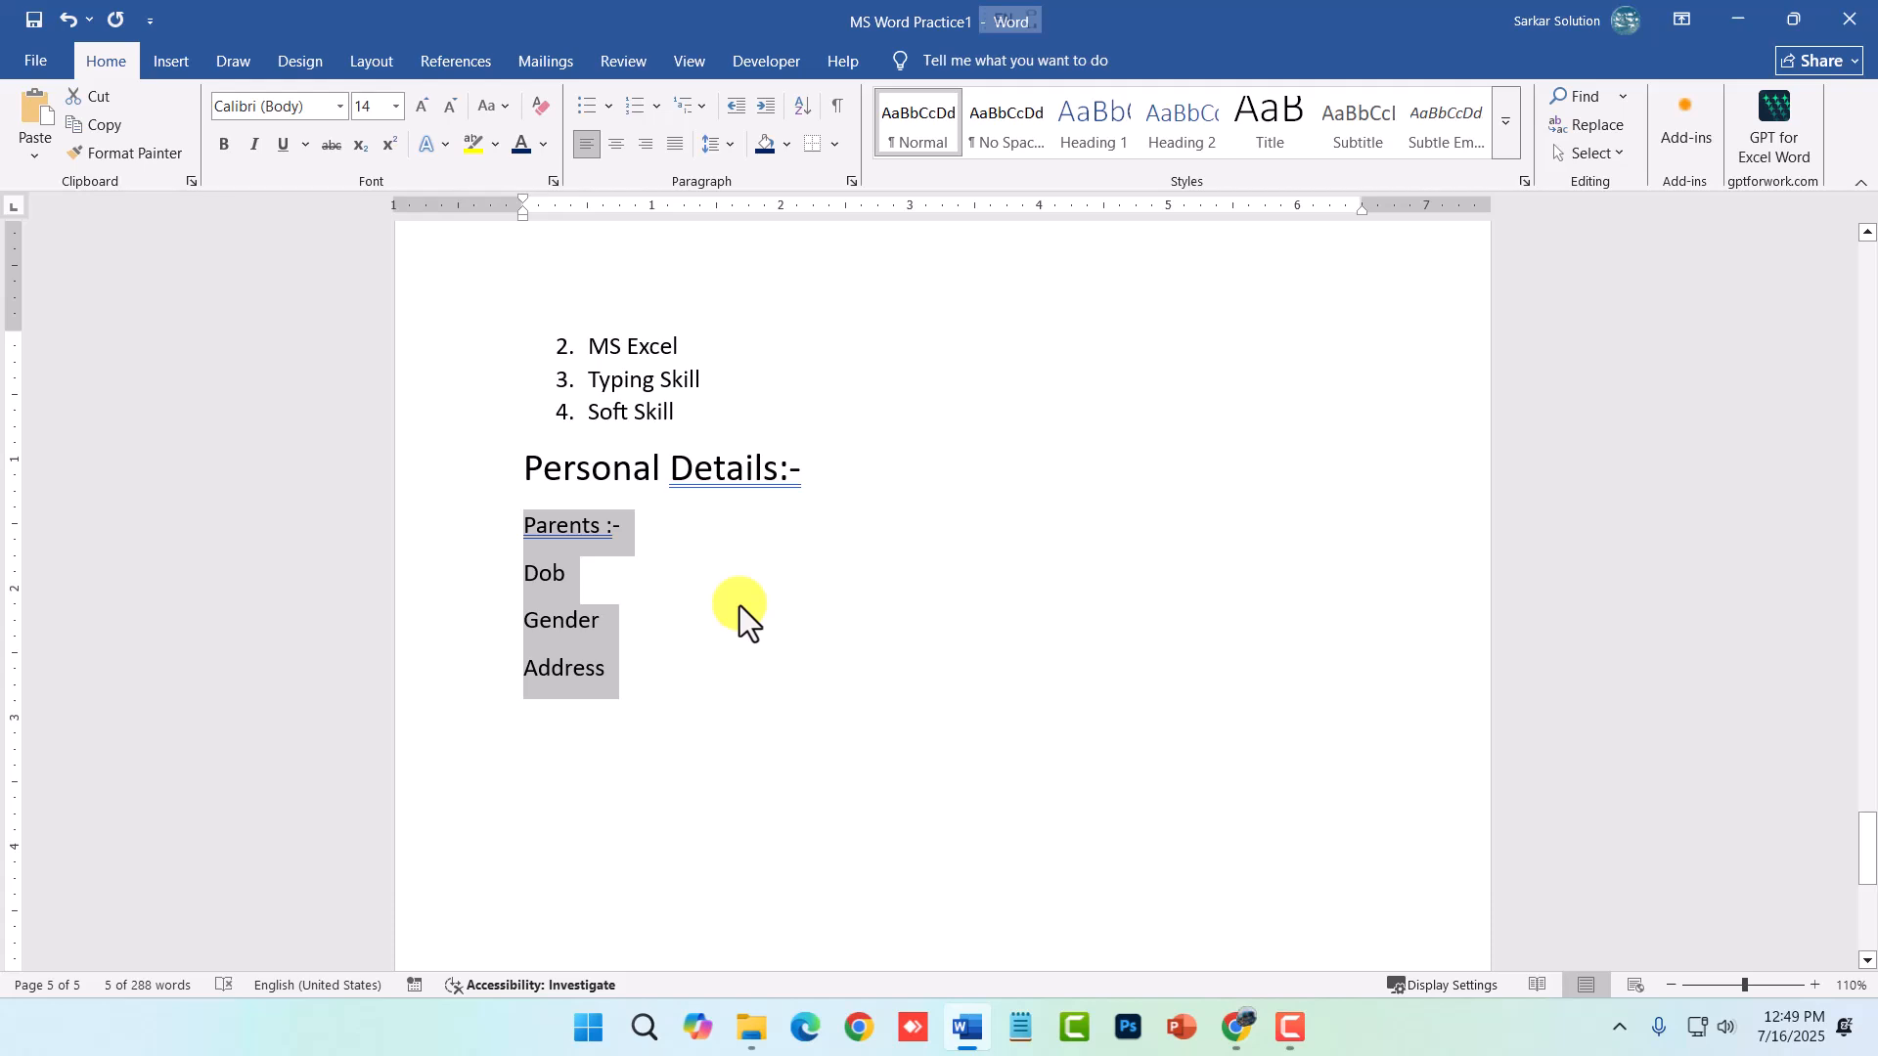
{"action": "left_click", "coordinate": [663, 650]}
{"action": "scroll", "coordinate": [616, 671], "scroll_direction": "down", "scroll_amount": 1}
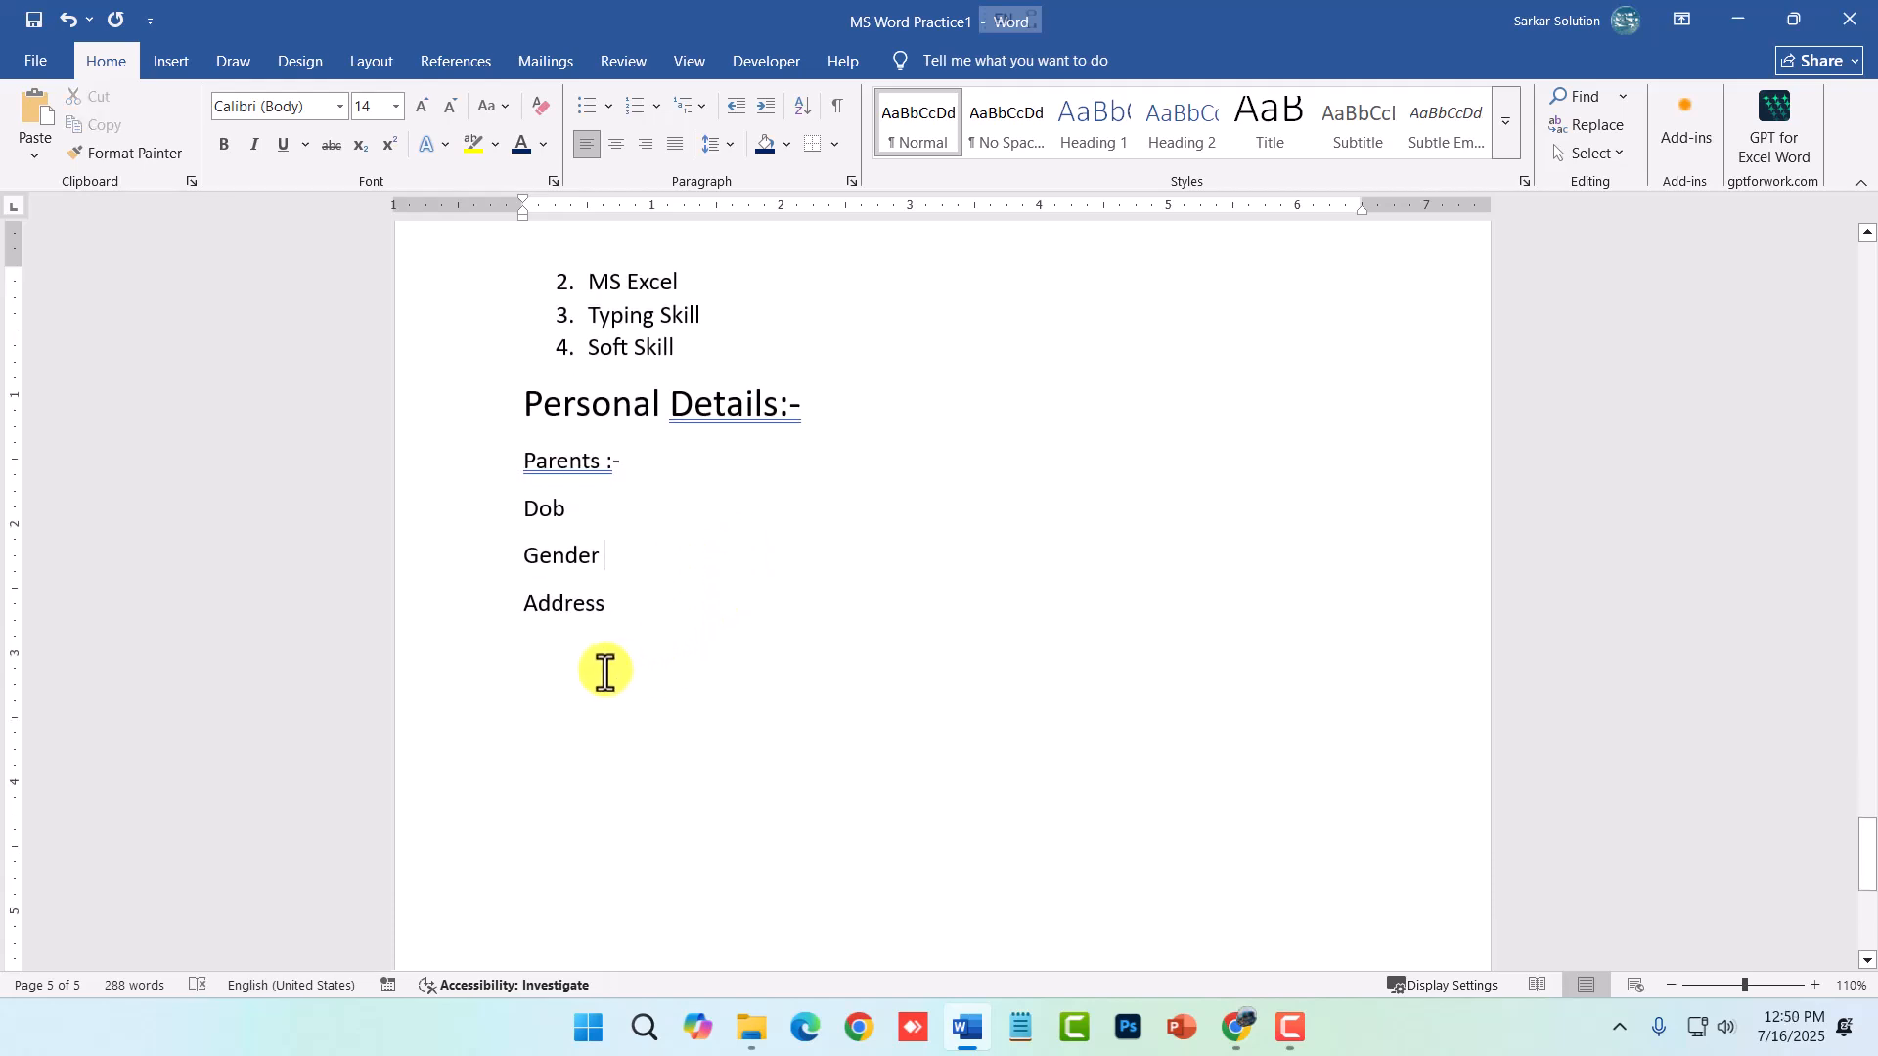
- Leave a few blank lines below the Address line and add the line "Declaration :-"
{"action": "left_click", "coordinate": [620, 614]}
{"action": "scroll", "coordinate": [619, 619], "scroll_direction": "up", "scroll_amount": 3}
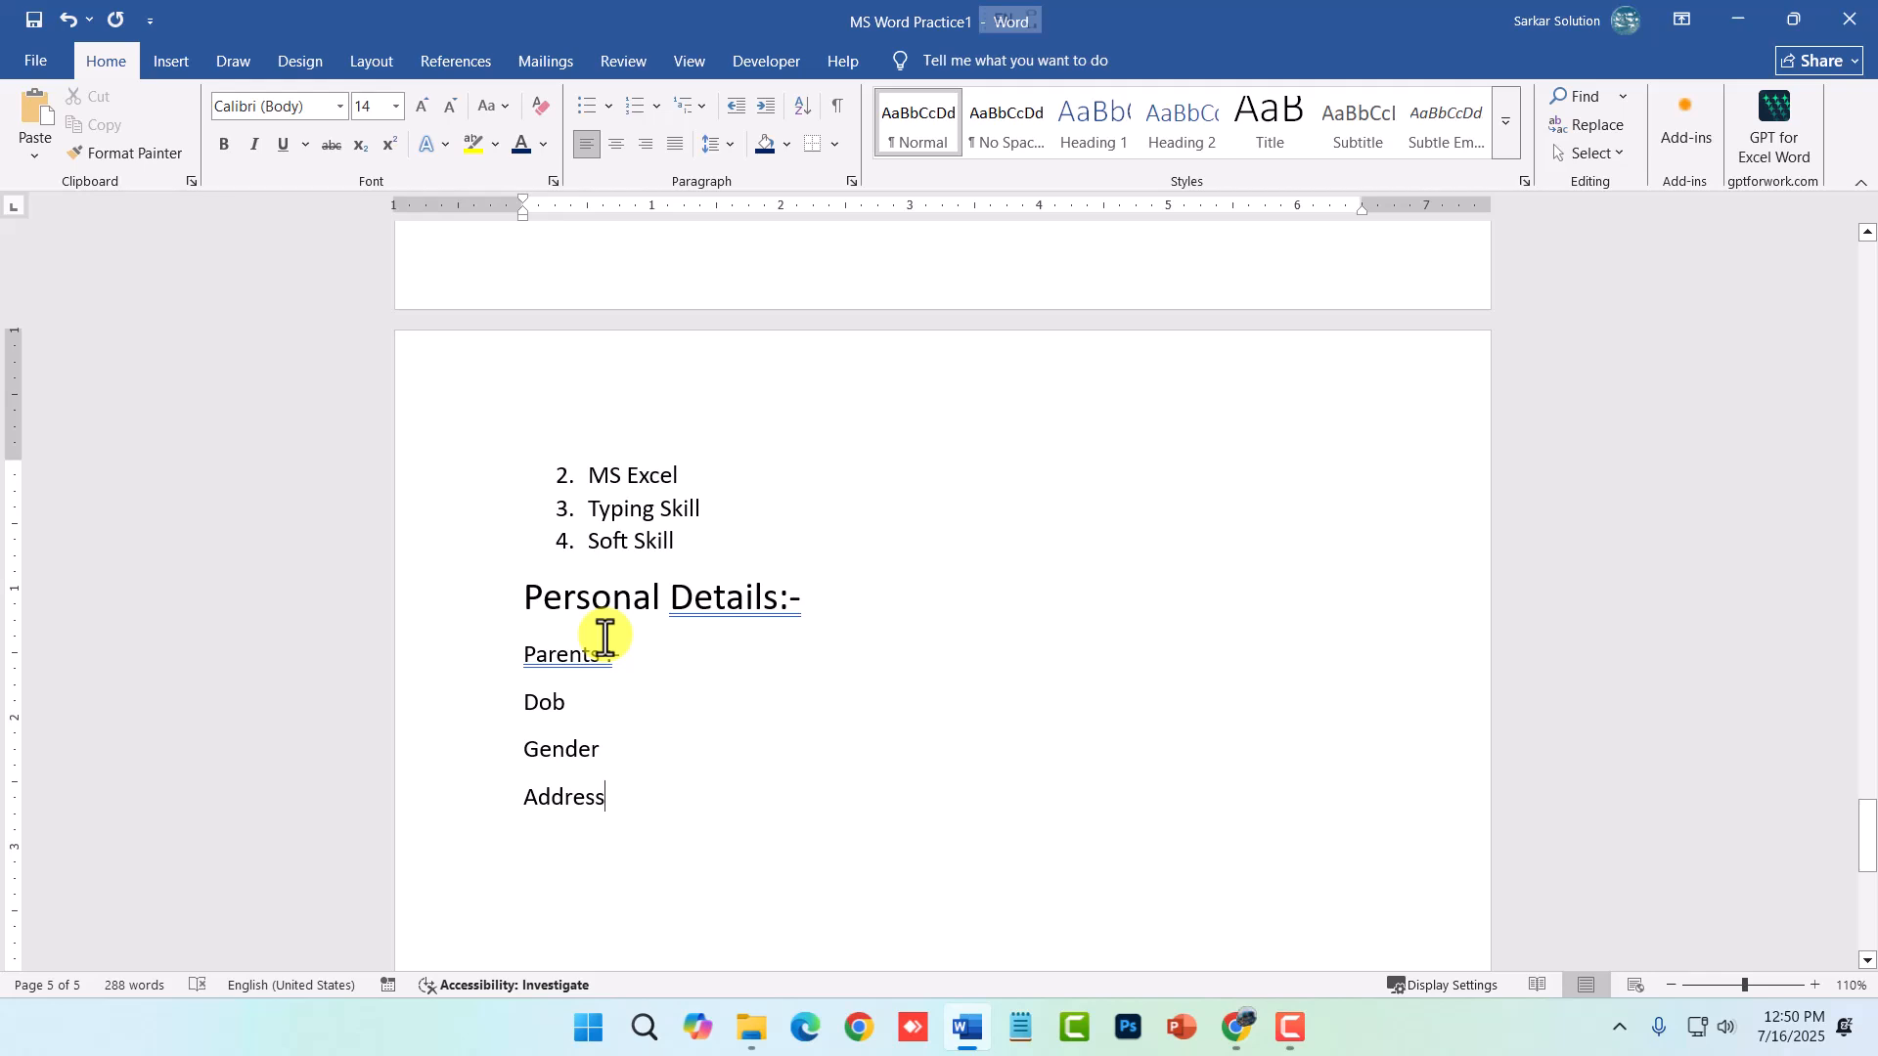
{"action": "scroll", "coordinate": [605, 637], "scroll_direction": "down", "scroll_amount": 3}
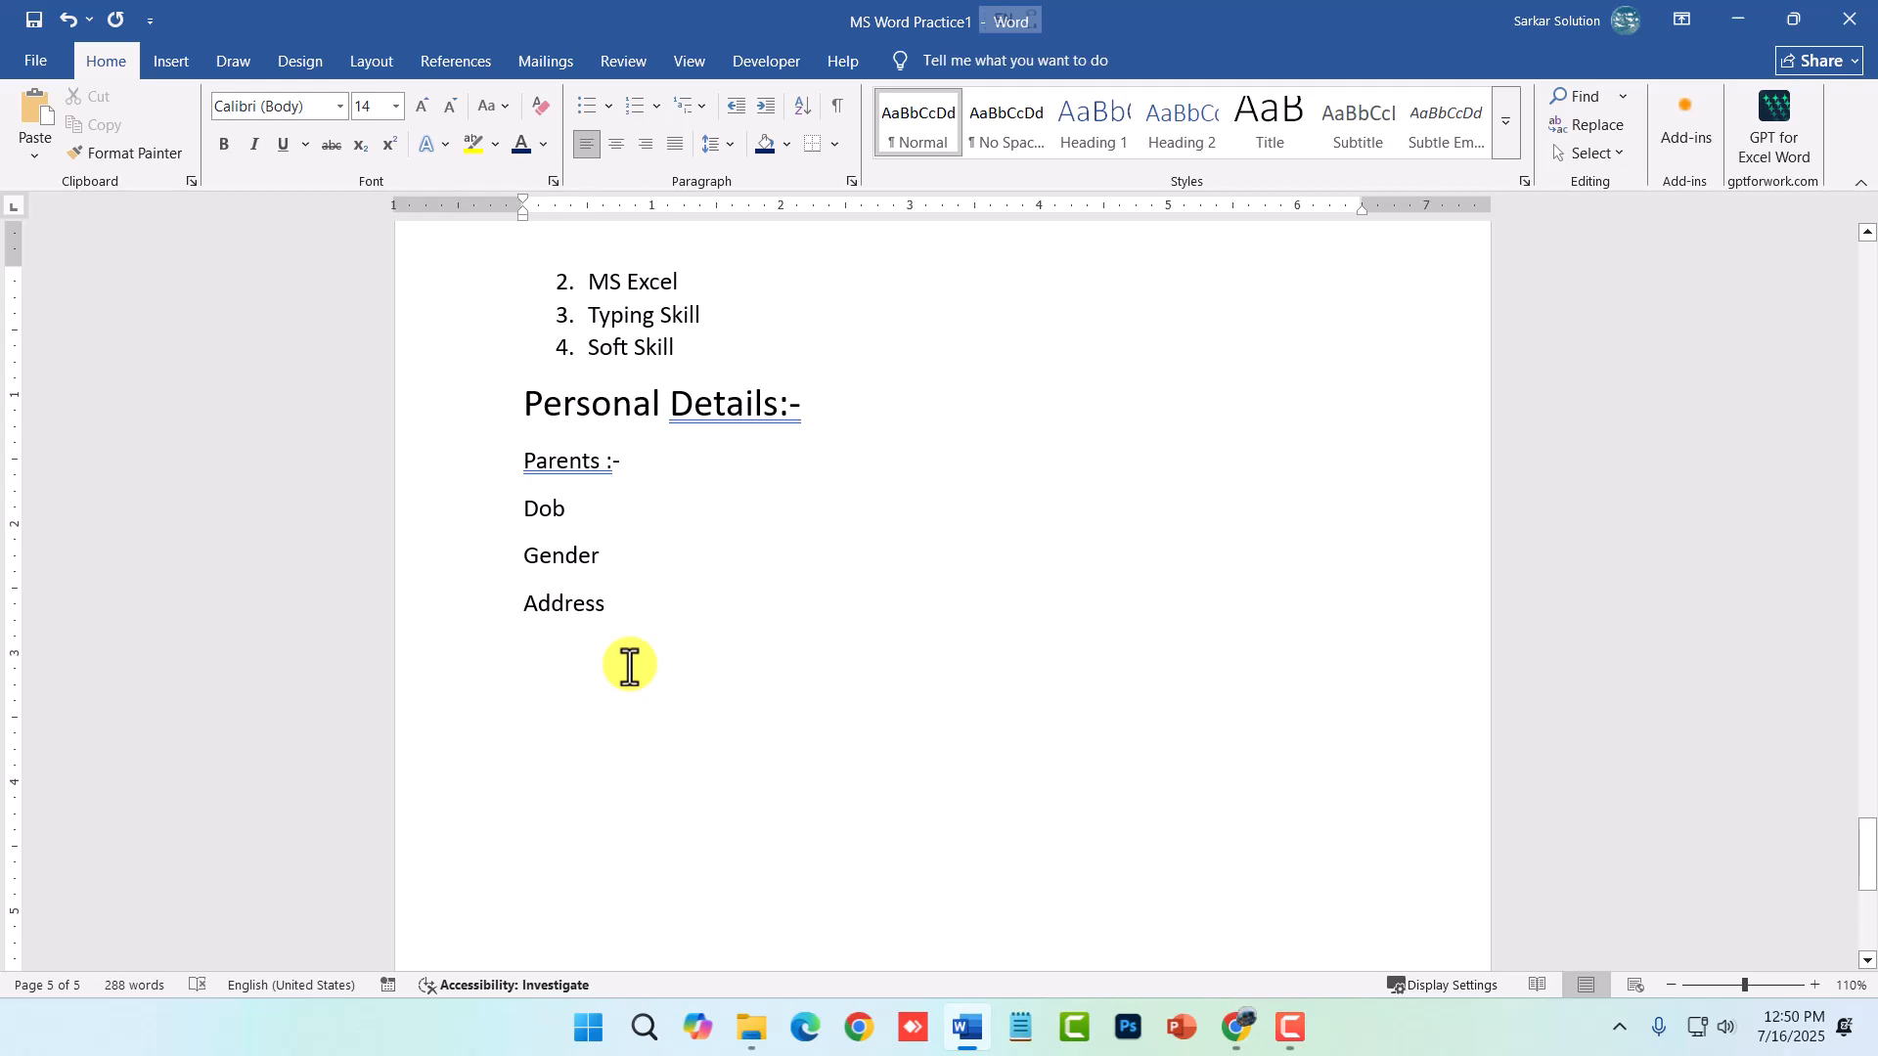
{"action": "scroll", "coordinate": [705, 658], "scroll_direction": "down", "scroll_amount": 1}
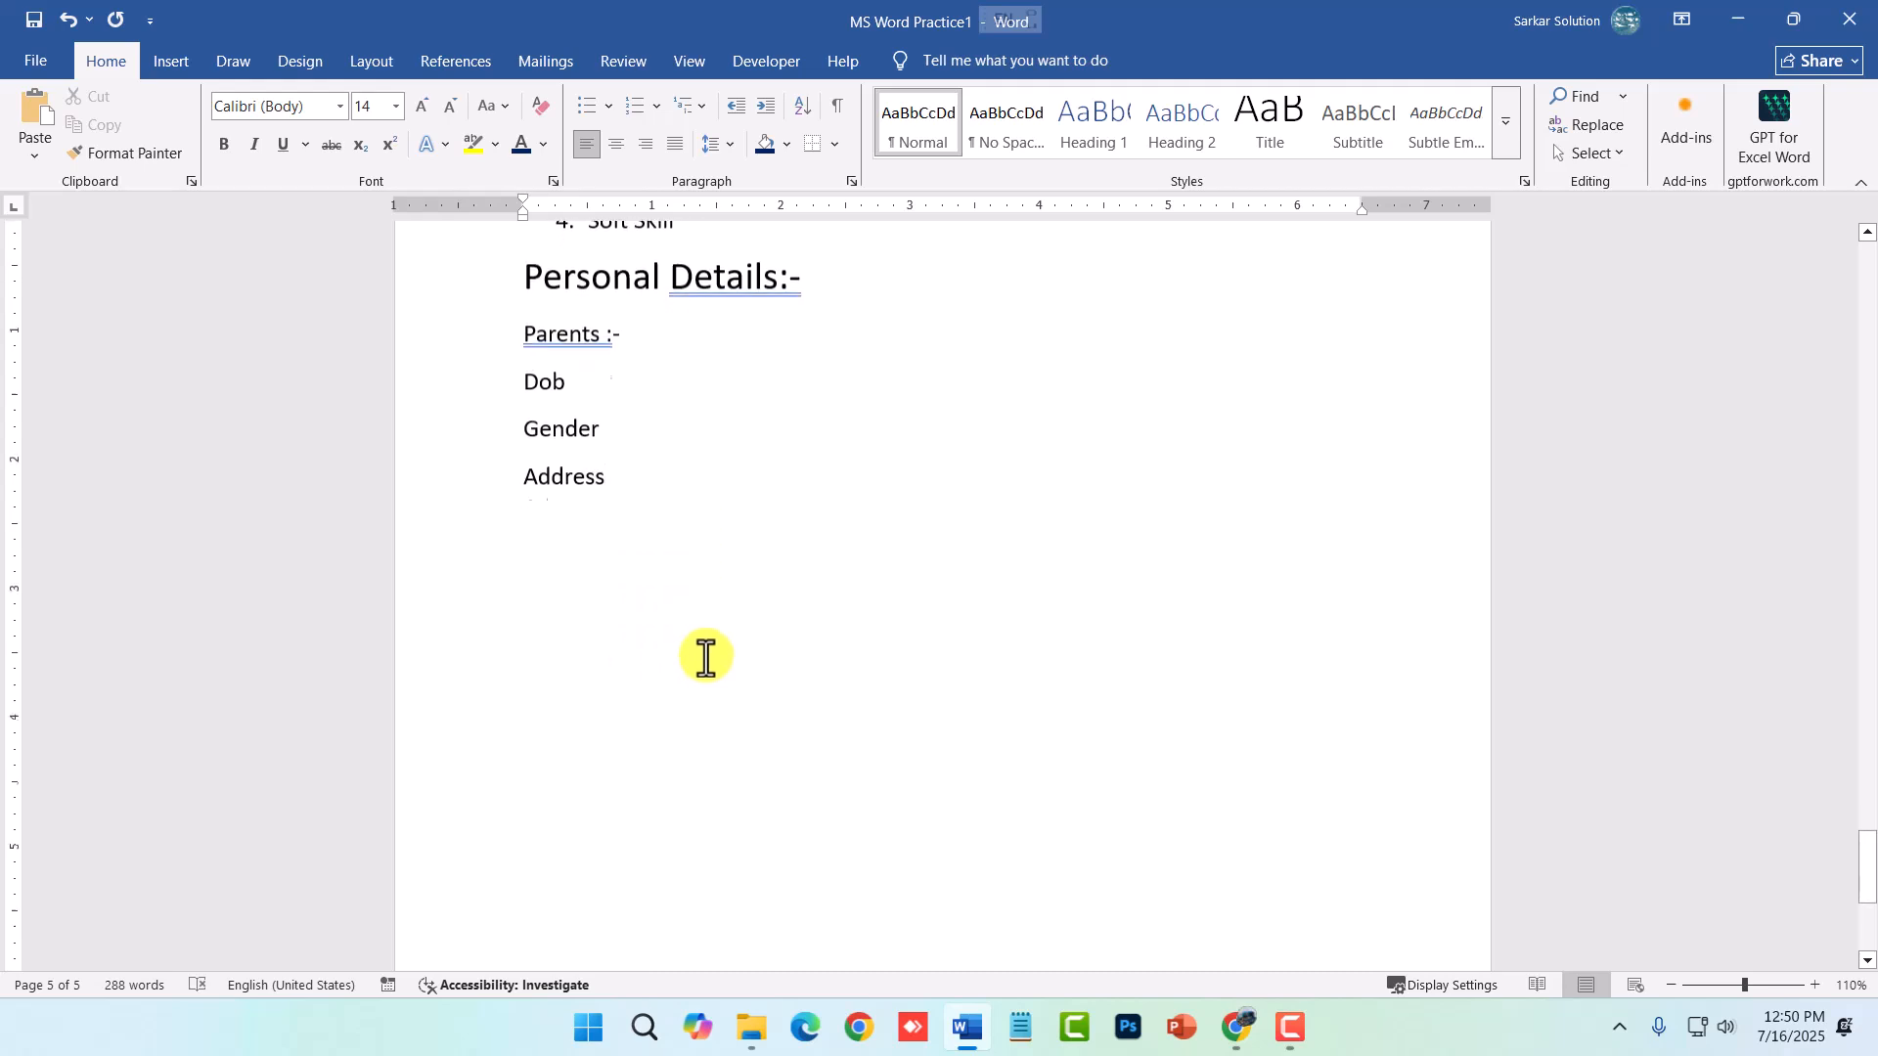
{"action": "scroll", "coordinate": [704, 658], "scroll_direction": "up", "scroll_amount": 4}
{"action": "key", "text": "Return"}
{"action": "key", "text": "Return"}
{"action": "key", "text": "Return"}
{"action": "key", "text": "Return"}
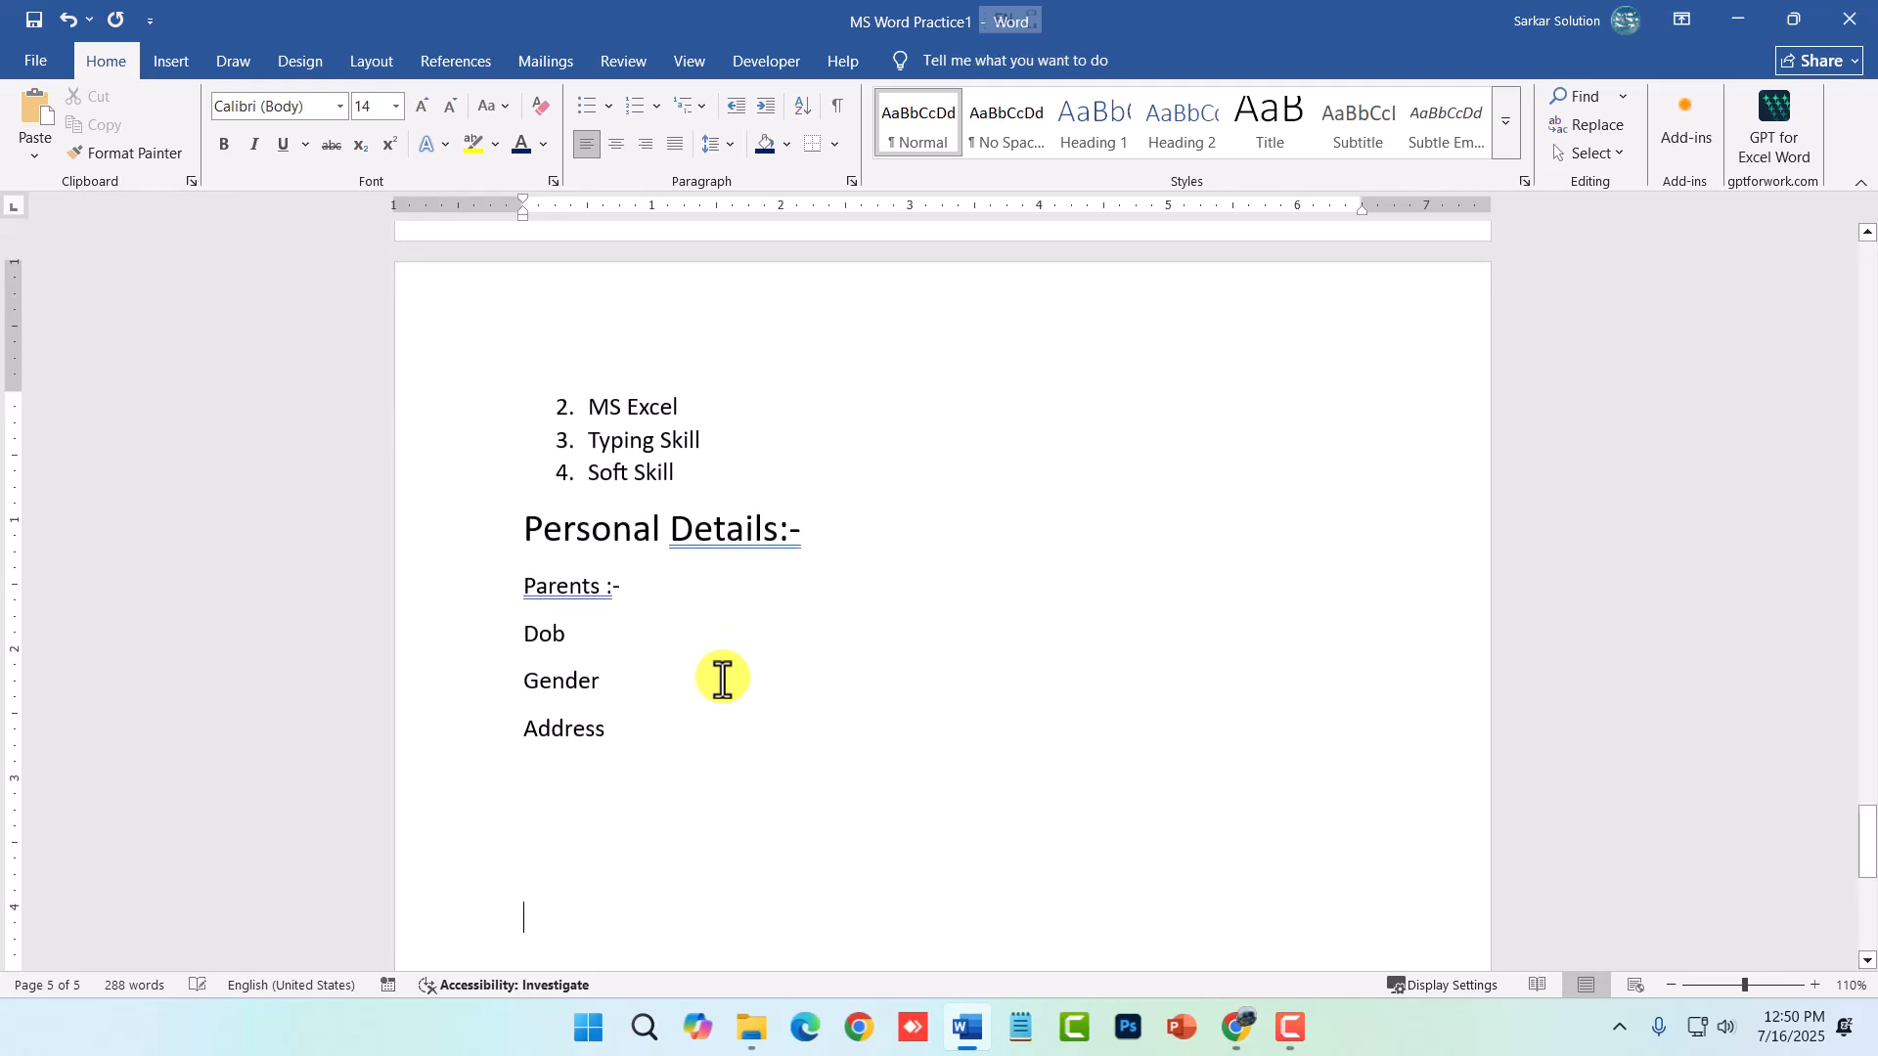
{"action": "key", "text": "BackSpace"}
{"action": "type", "text": "Declaration "}
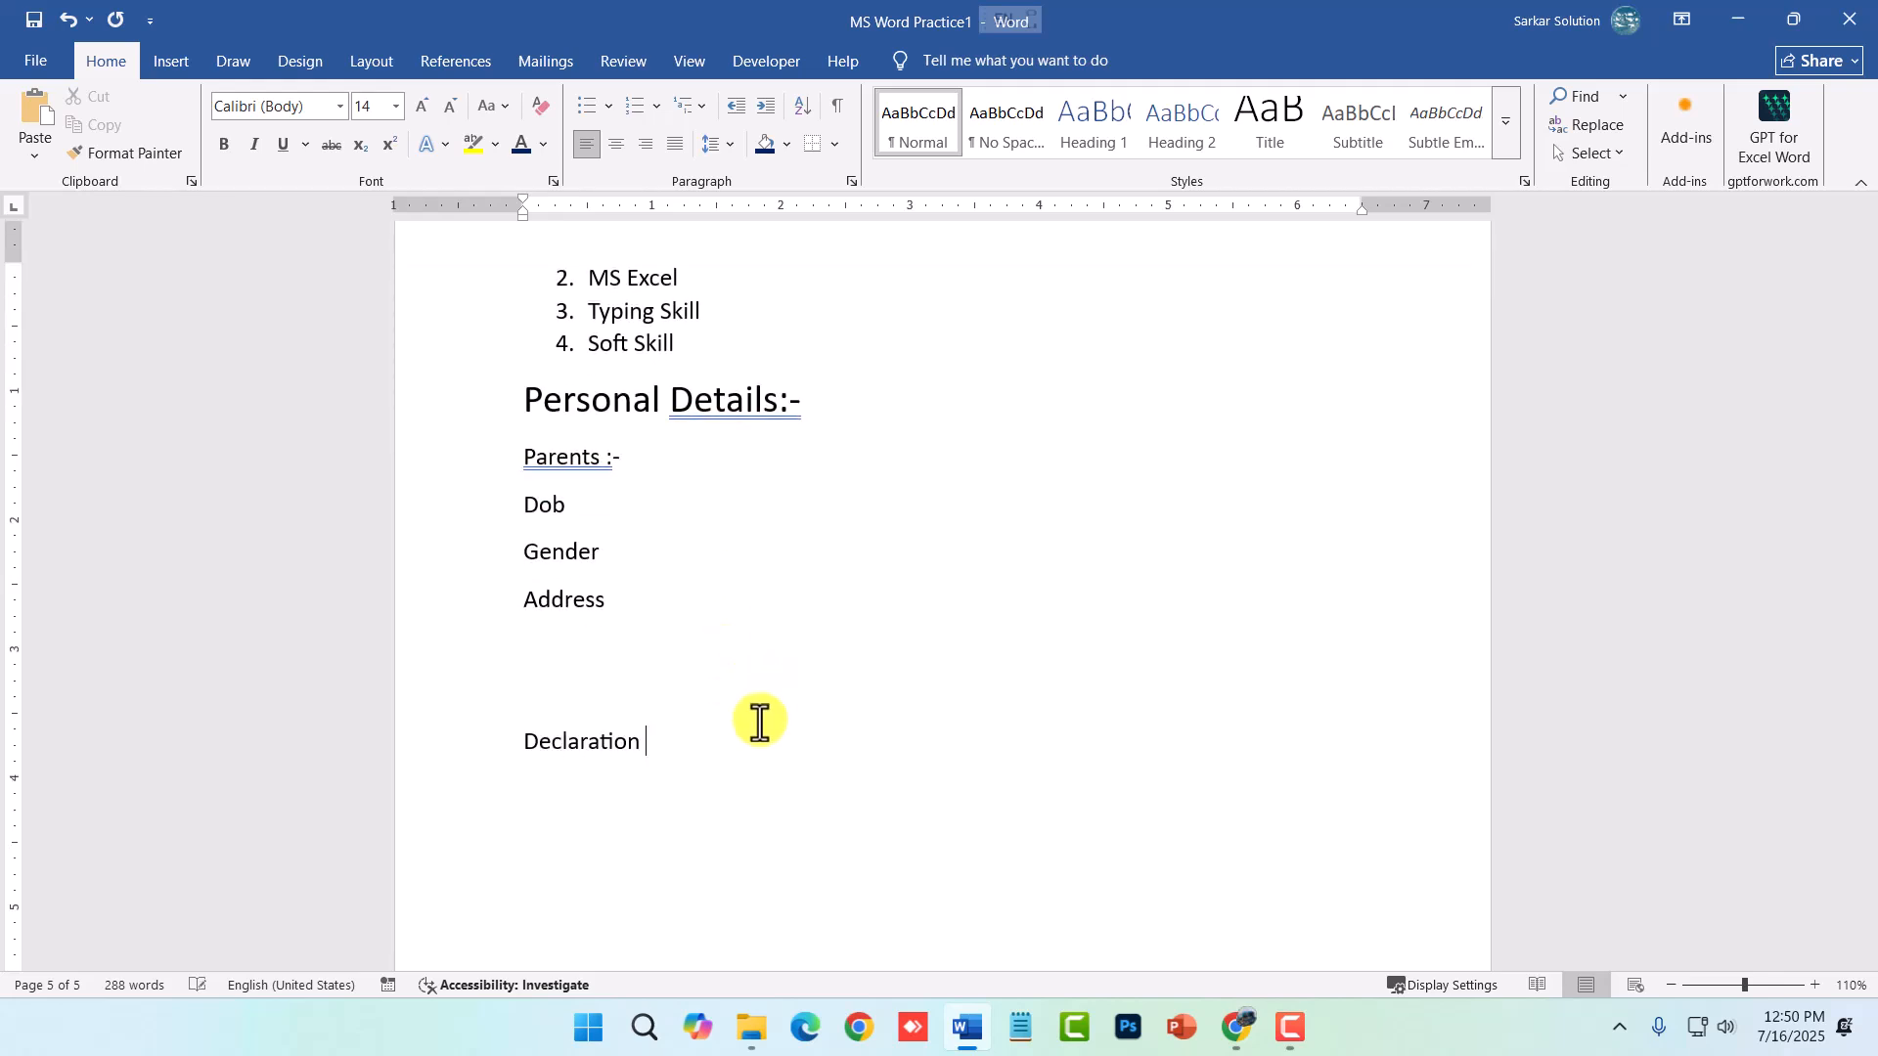
{"action": "type", "text": ":-"}
{"action": "key", "text": "Return"}
- Look through the resume from the title, photo and objective down to the Declaration line
{"action": "scroll", "coordinate": [753, 704], "scroll_direction": "up", "scroll_amount": 10}
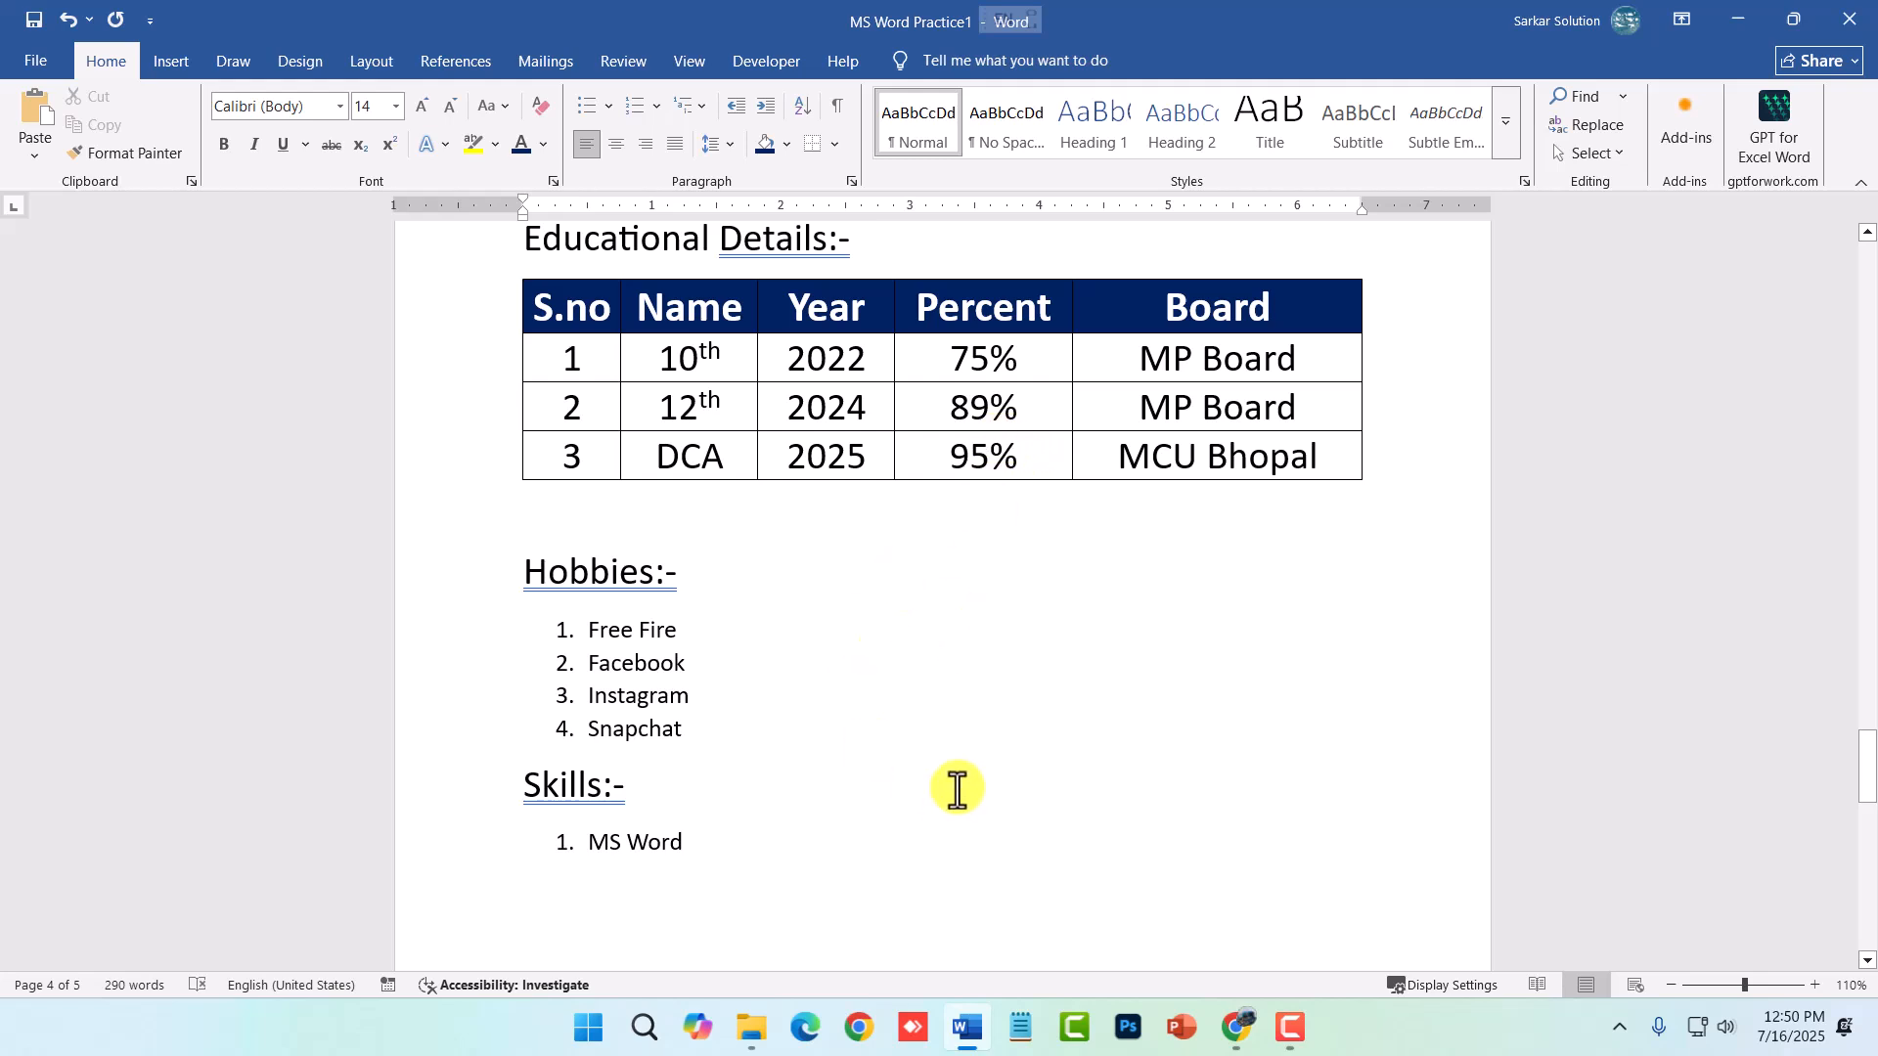
{"action": "scroll", "coordinate": [960, 778], "scroll_direction": "down", "scroll_amount": 1}
{"action": "scroll", "coordinate": [959, 777], "scroll_direction": "down", "scroll_amount": 8}
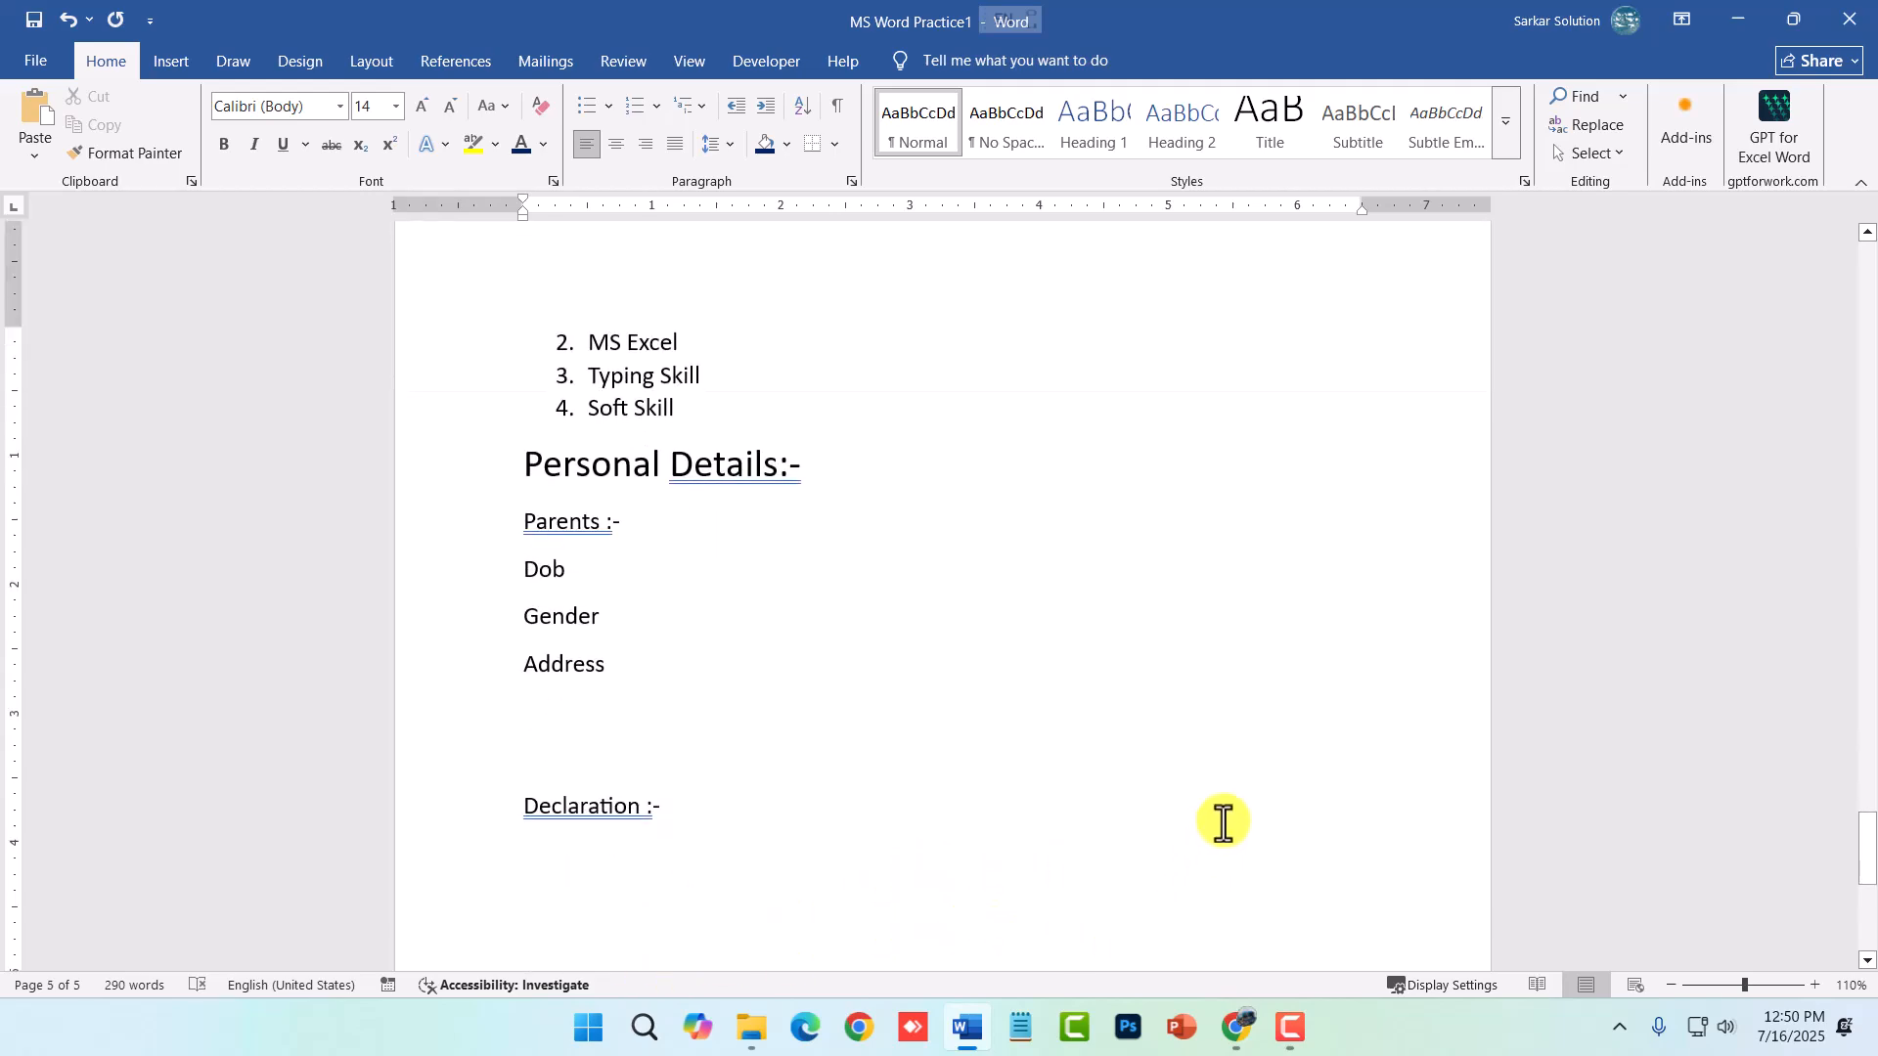
{"action": "scroll", "coordinate": [1221, 824], "scroll_direction": "up", "scroll_amount": 15}
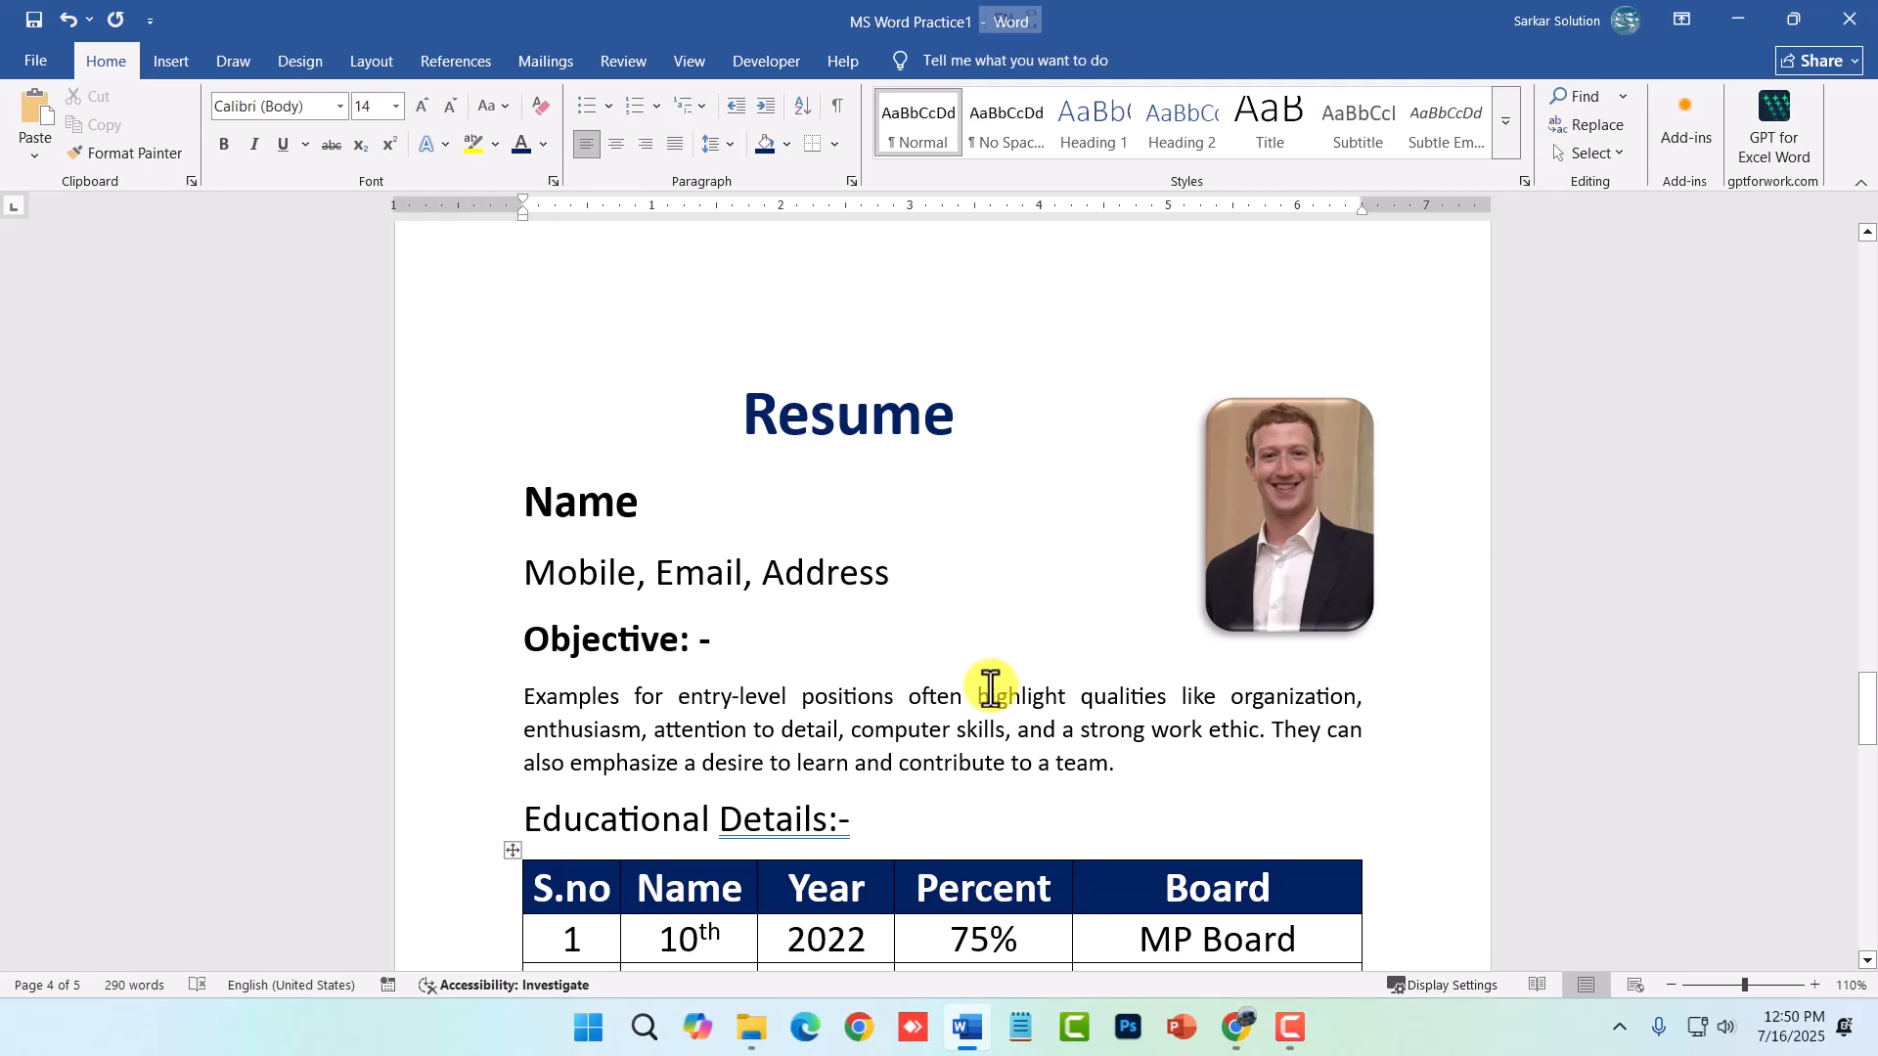
{"action": "left_click", "coordinate": [1171, 758]}
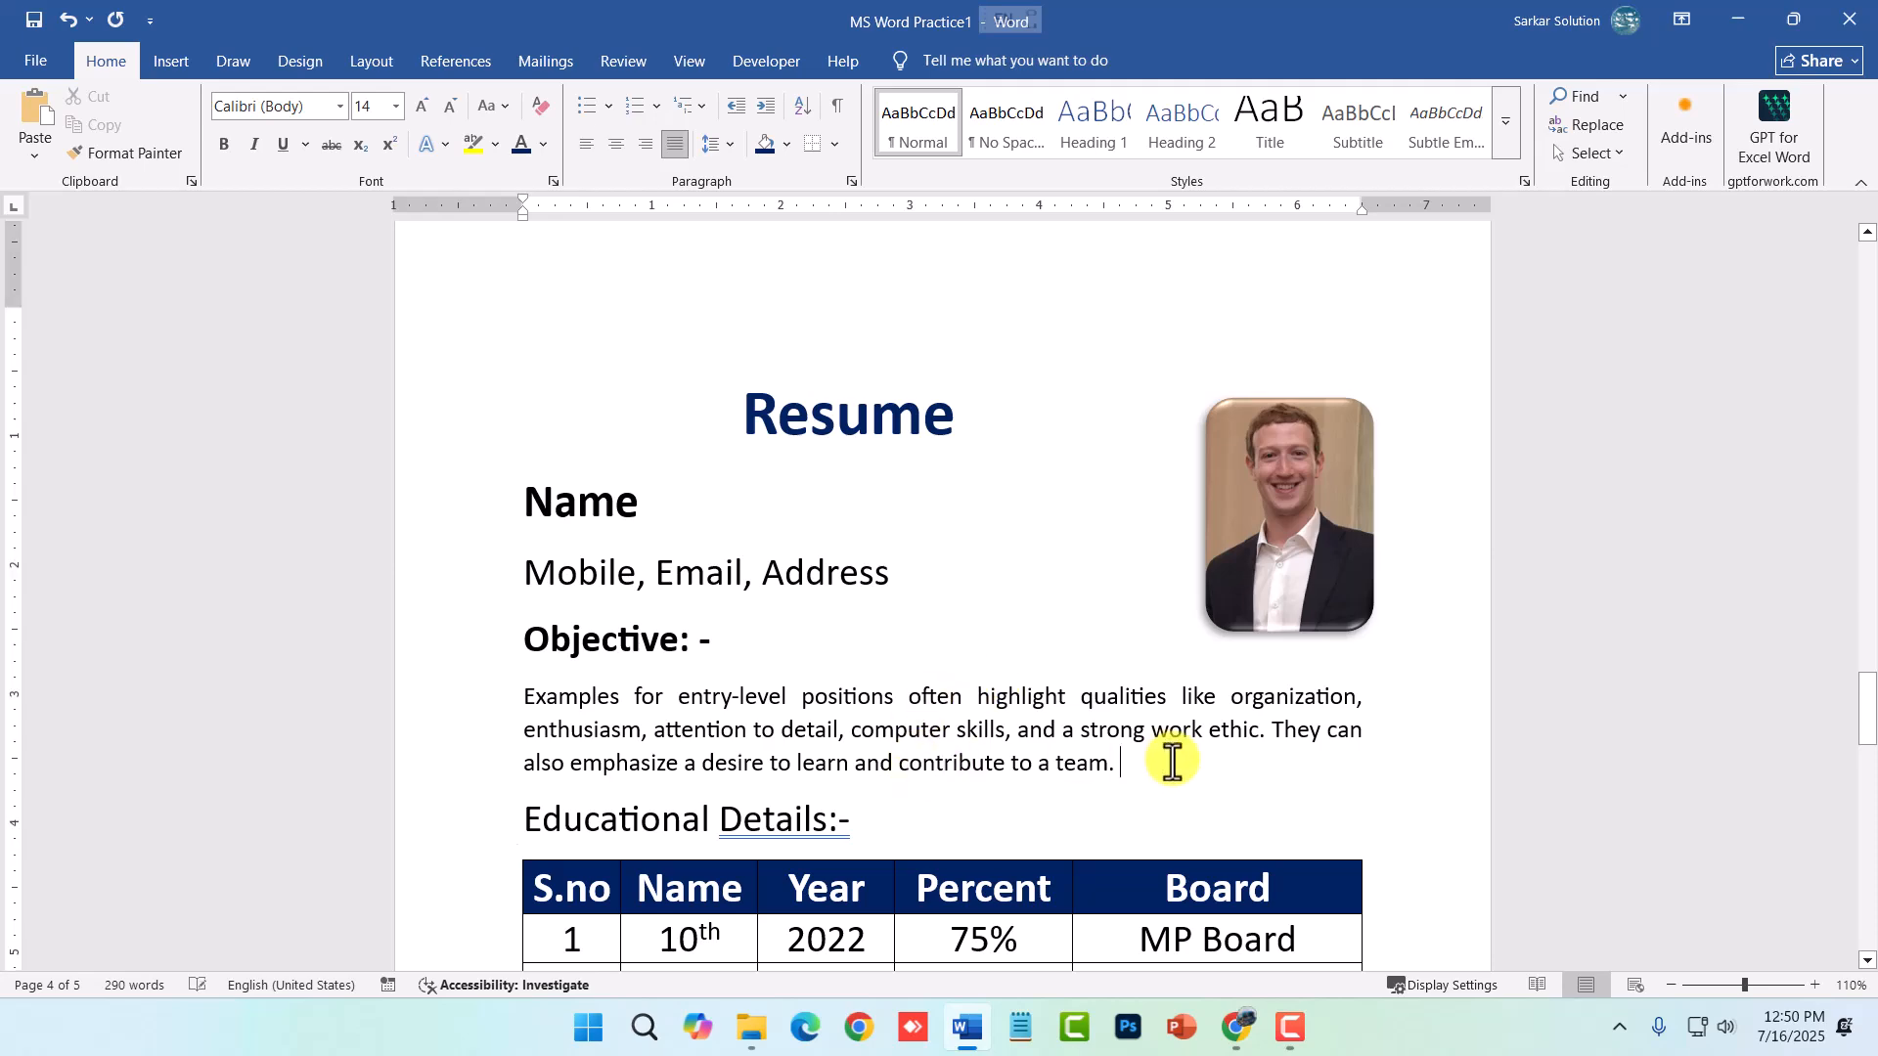
{"action": "scroll", "coordinate": [1161, 767], "scroll_direction": "down", "scroll_amount": 10}
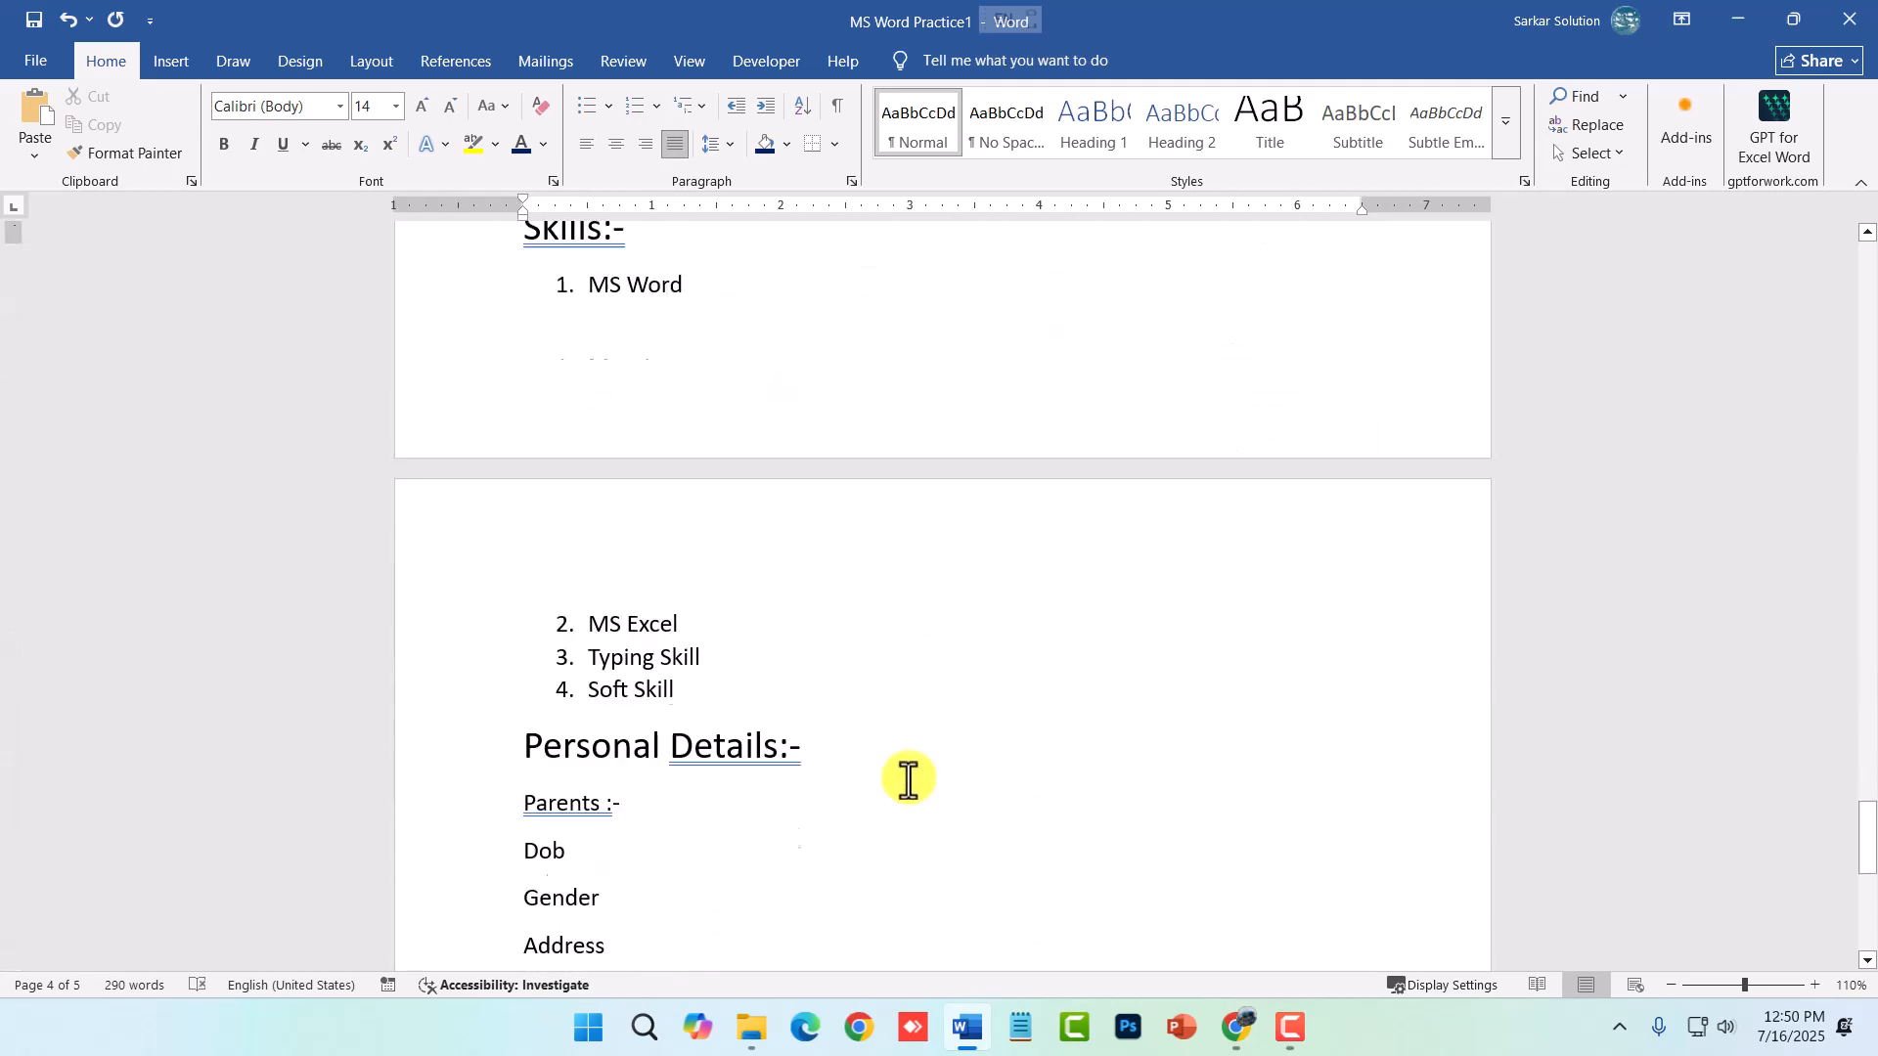
{"action": "scroll", "coordinate": [880, 793], "scroll_direction": "down", "scroll_amount": 3}
{"action": "left_click", "coordinate": [660, 781]}
{"action": "scroll", "coordinate": [704, 767], "scroll_direction": "down", "scroll_amount": 4}
- Add the lines Table and Picture below the Declaration line, leaving blank lines in between
{"action": "left_click", "coordinate": [804, 497]}
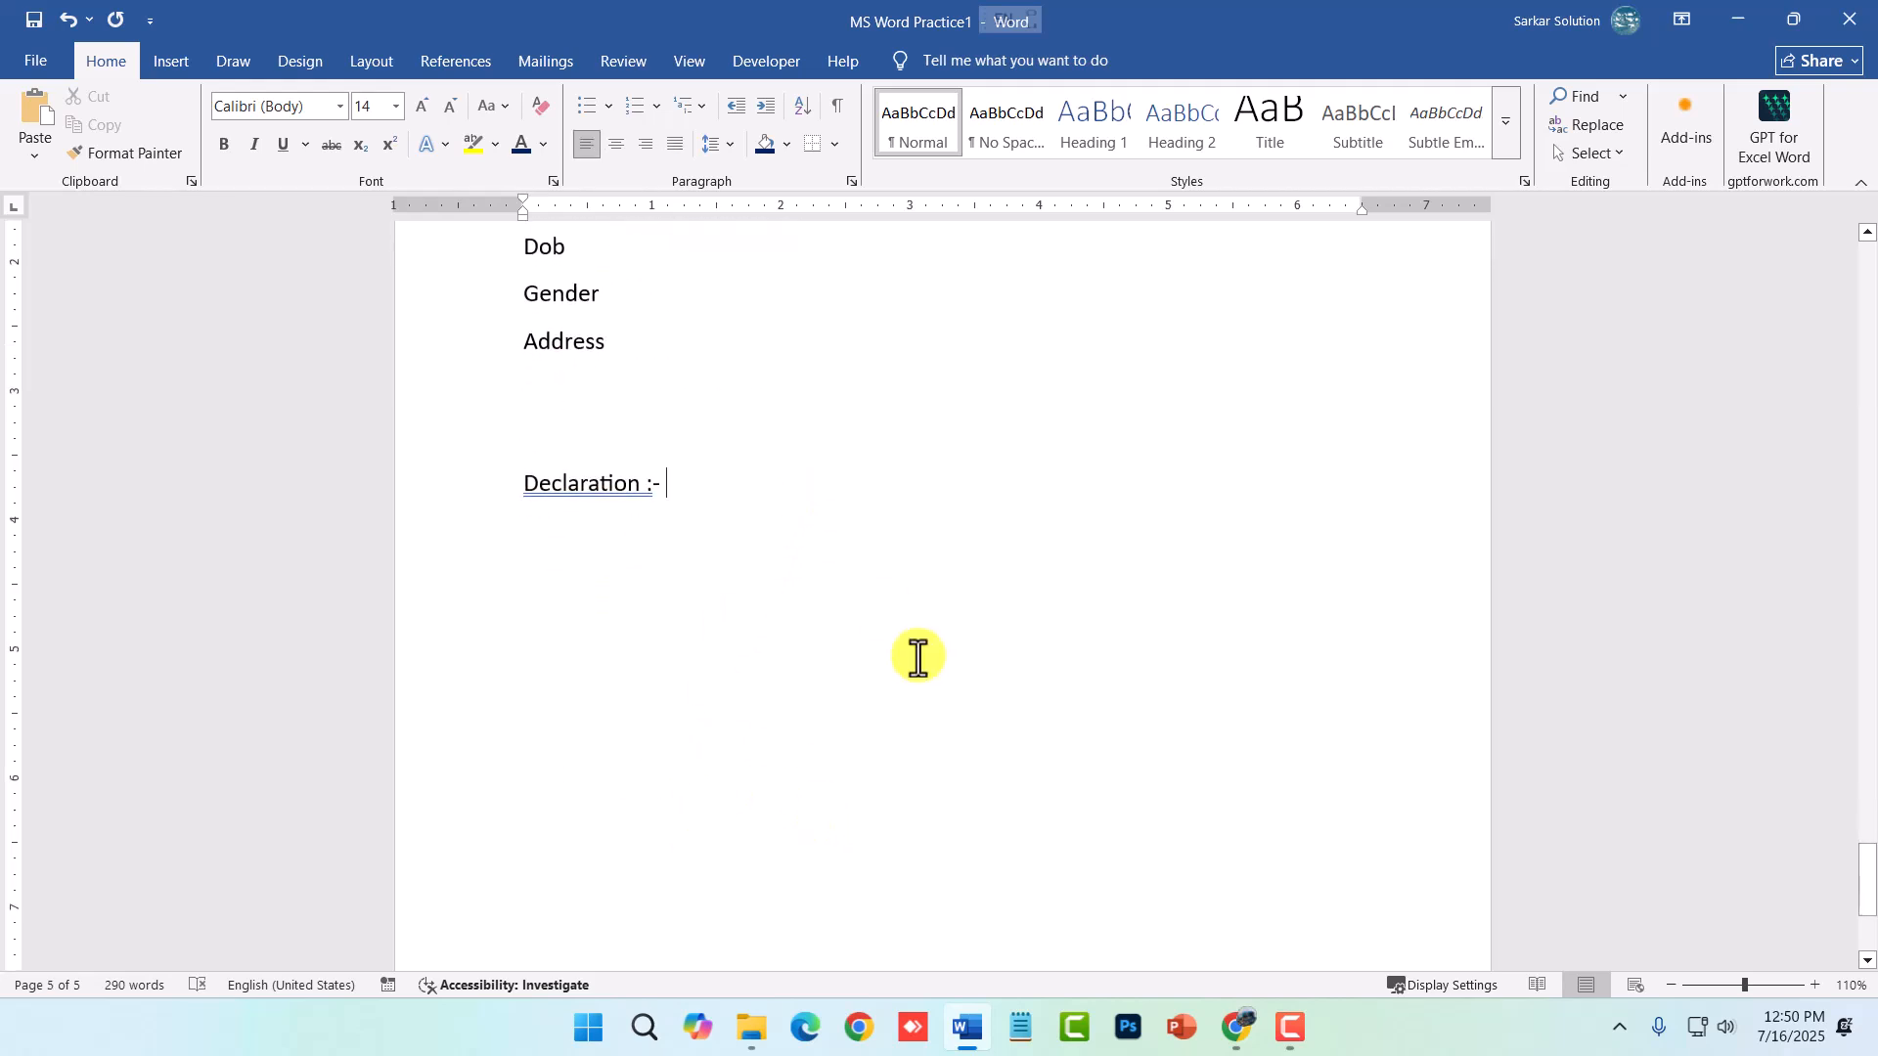
{"action": "key", "text": "Return"}
{"action": "key", "text": "Return"}
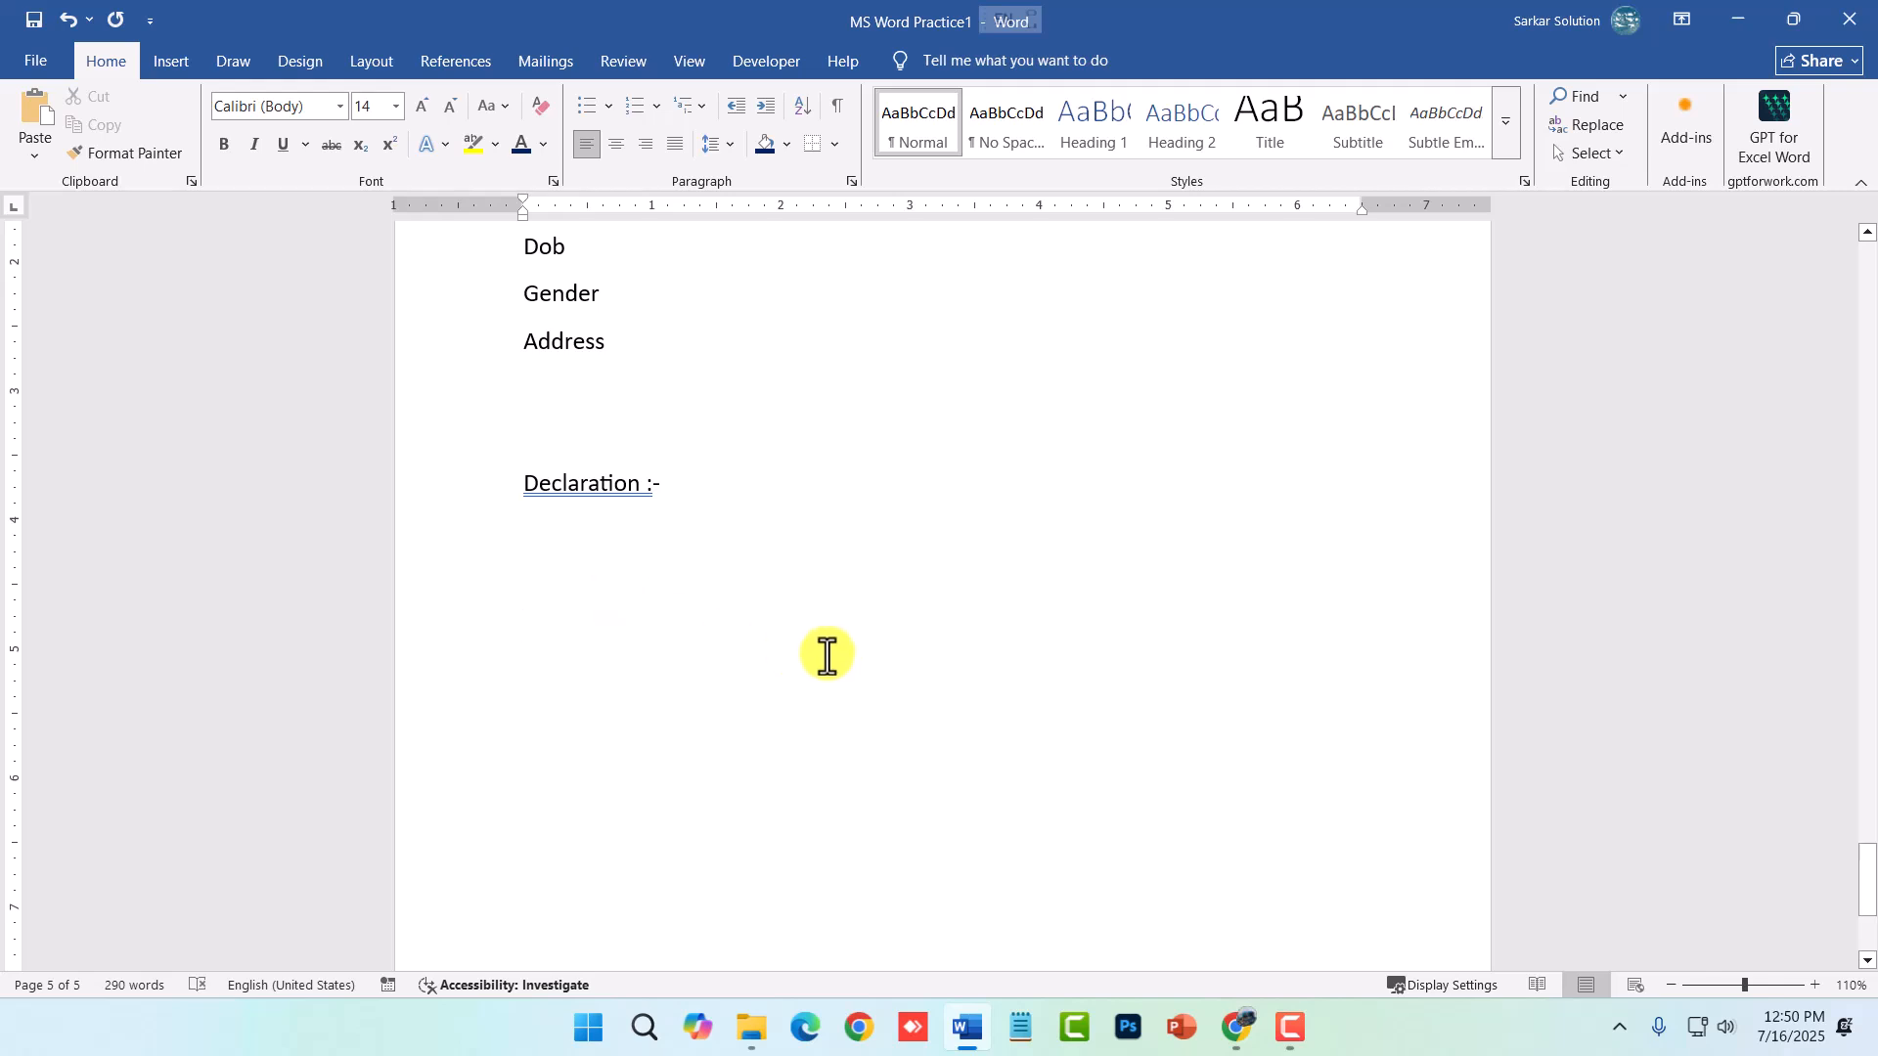
{"action": "scroll", "coordinate": [834, 665], "scroll_direction": "down", "scroll_amount": 2}
{"action": "type", "text": "Table"}
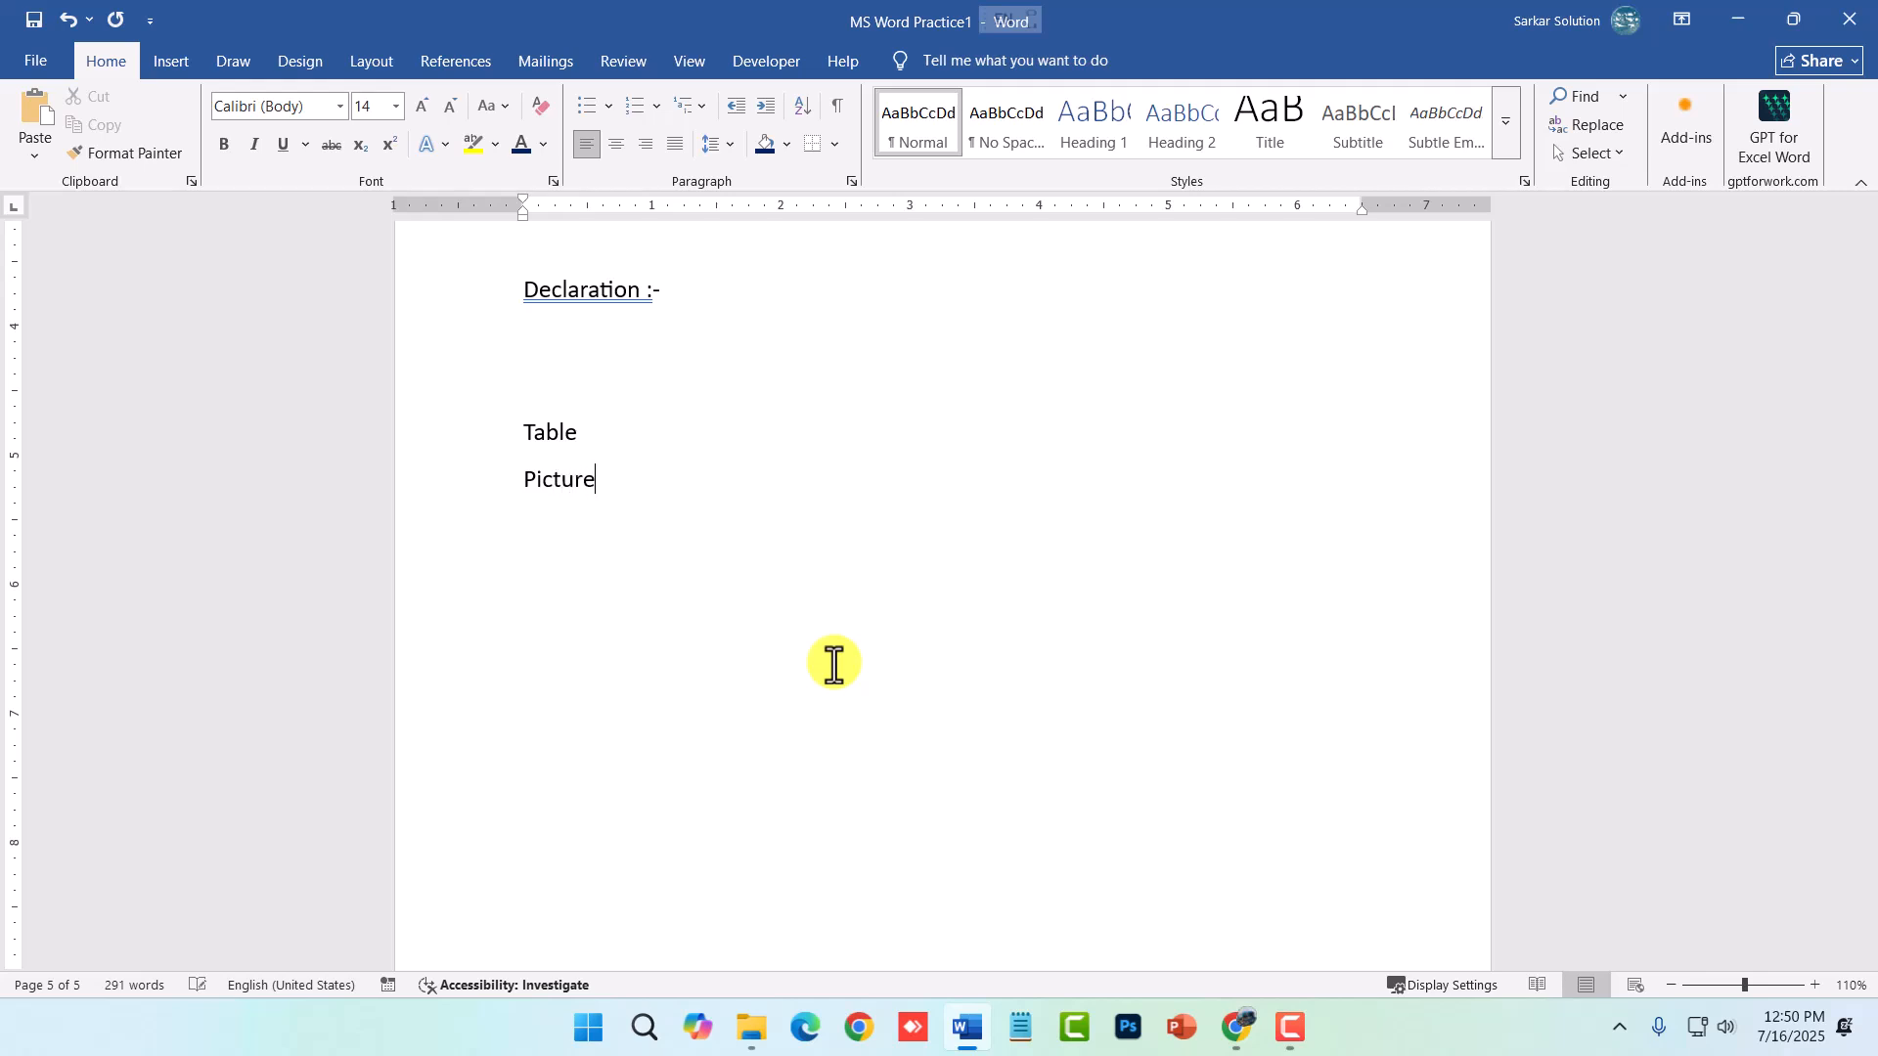
{"action": "scroll", "coordinate": [833, 665], "scroll_direction": "up", "scroll_amount": 8}
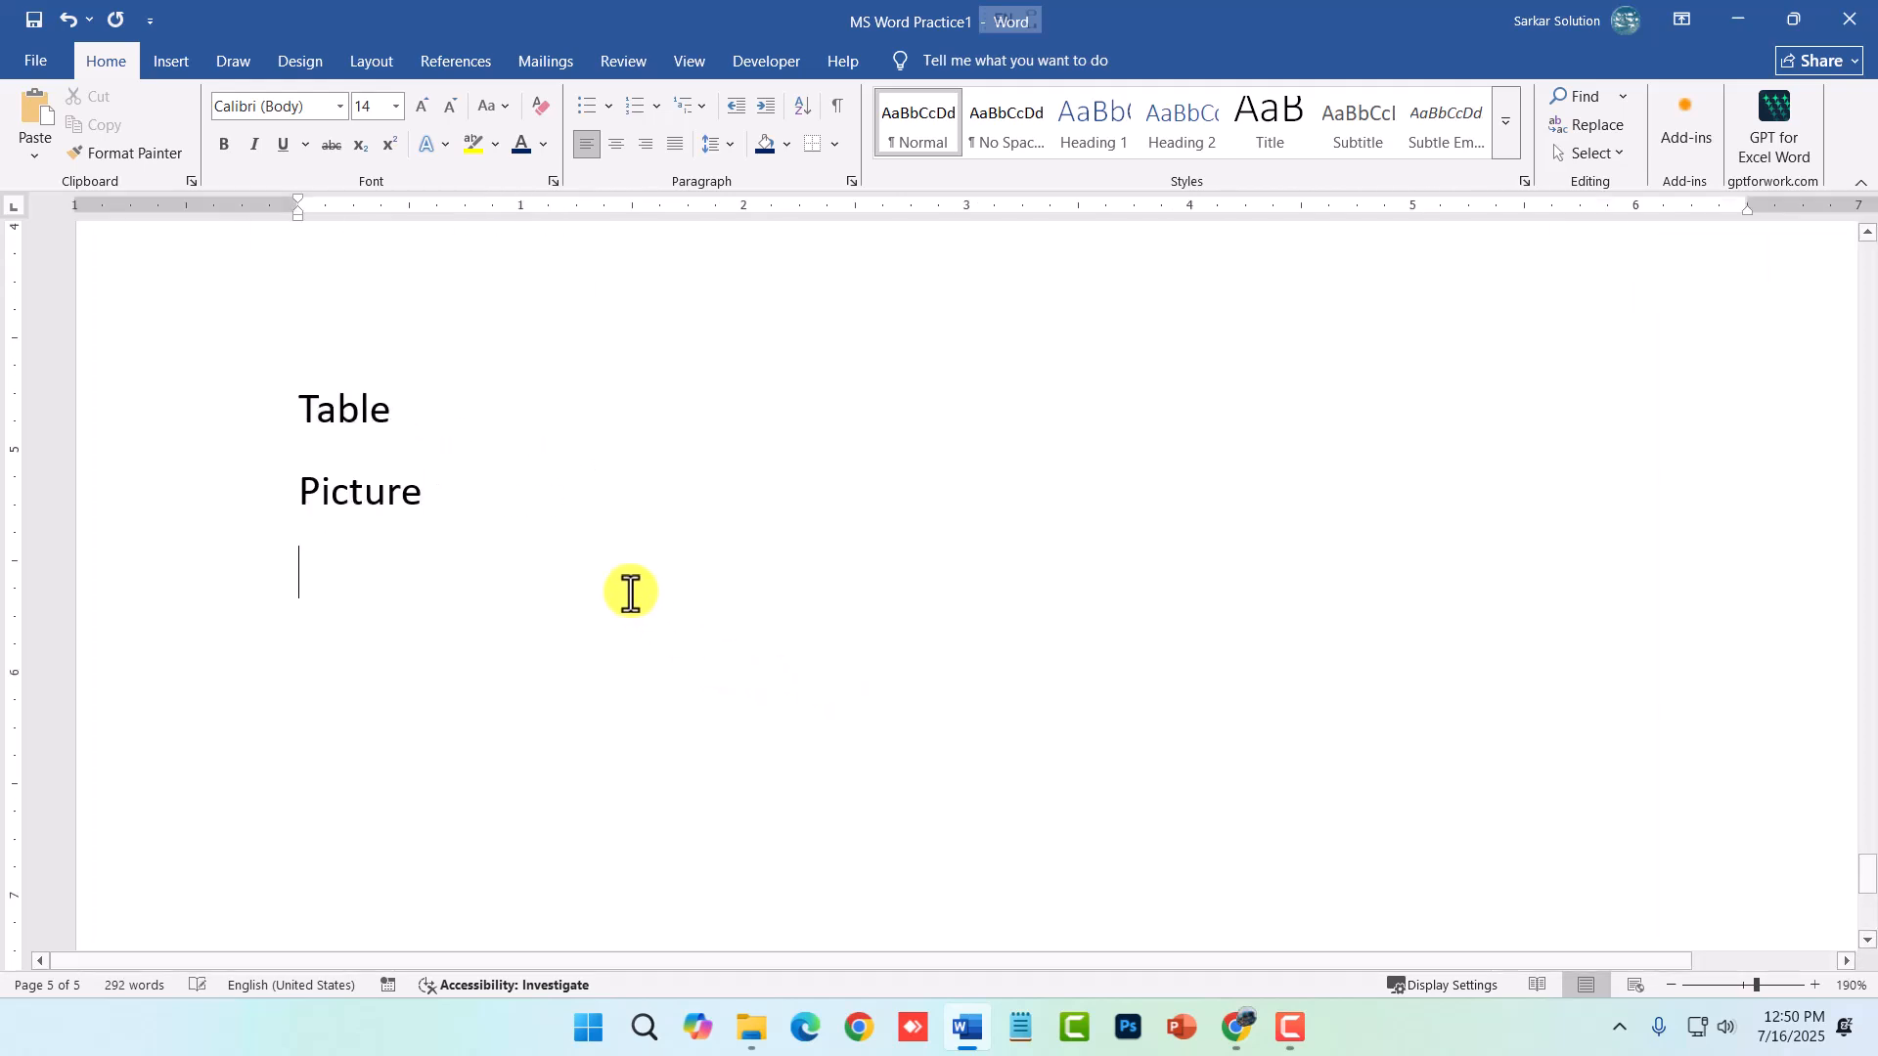
- Insert a table with five columns and five rows below the Picture line
{"action": "key", "text": "Return"}
{"action": "left_click", "coordinate": [171, 62]}
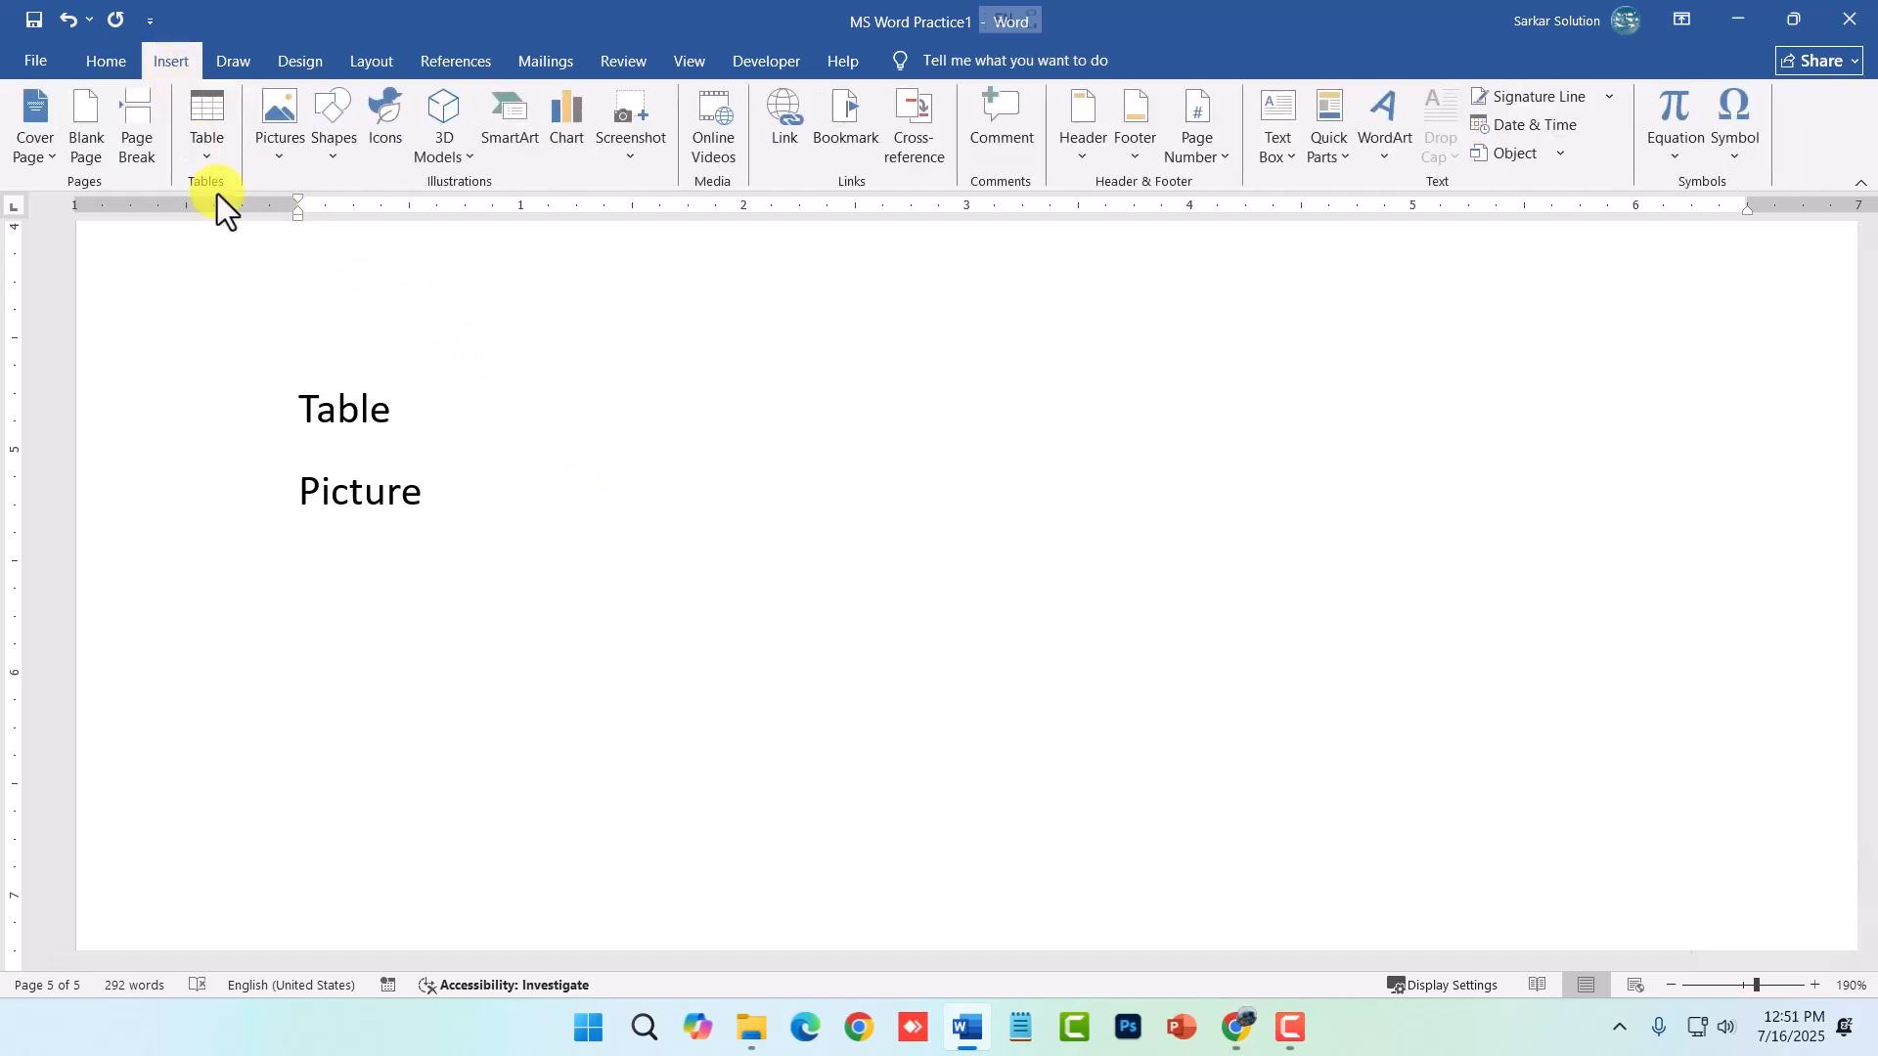
{"action": "left_click", "coordinate": [209, 165]}
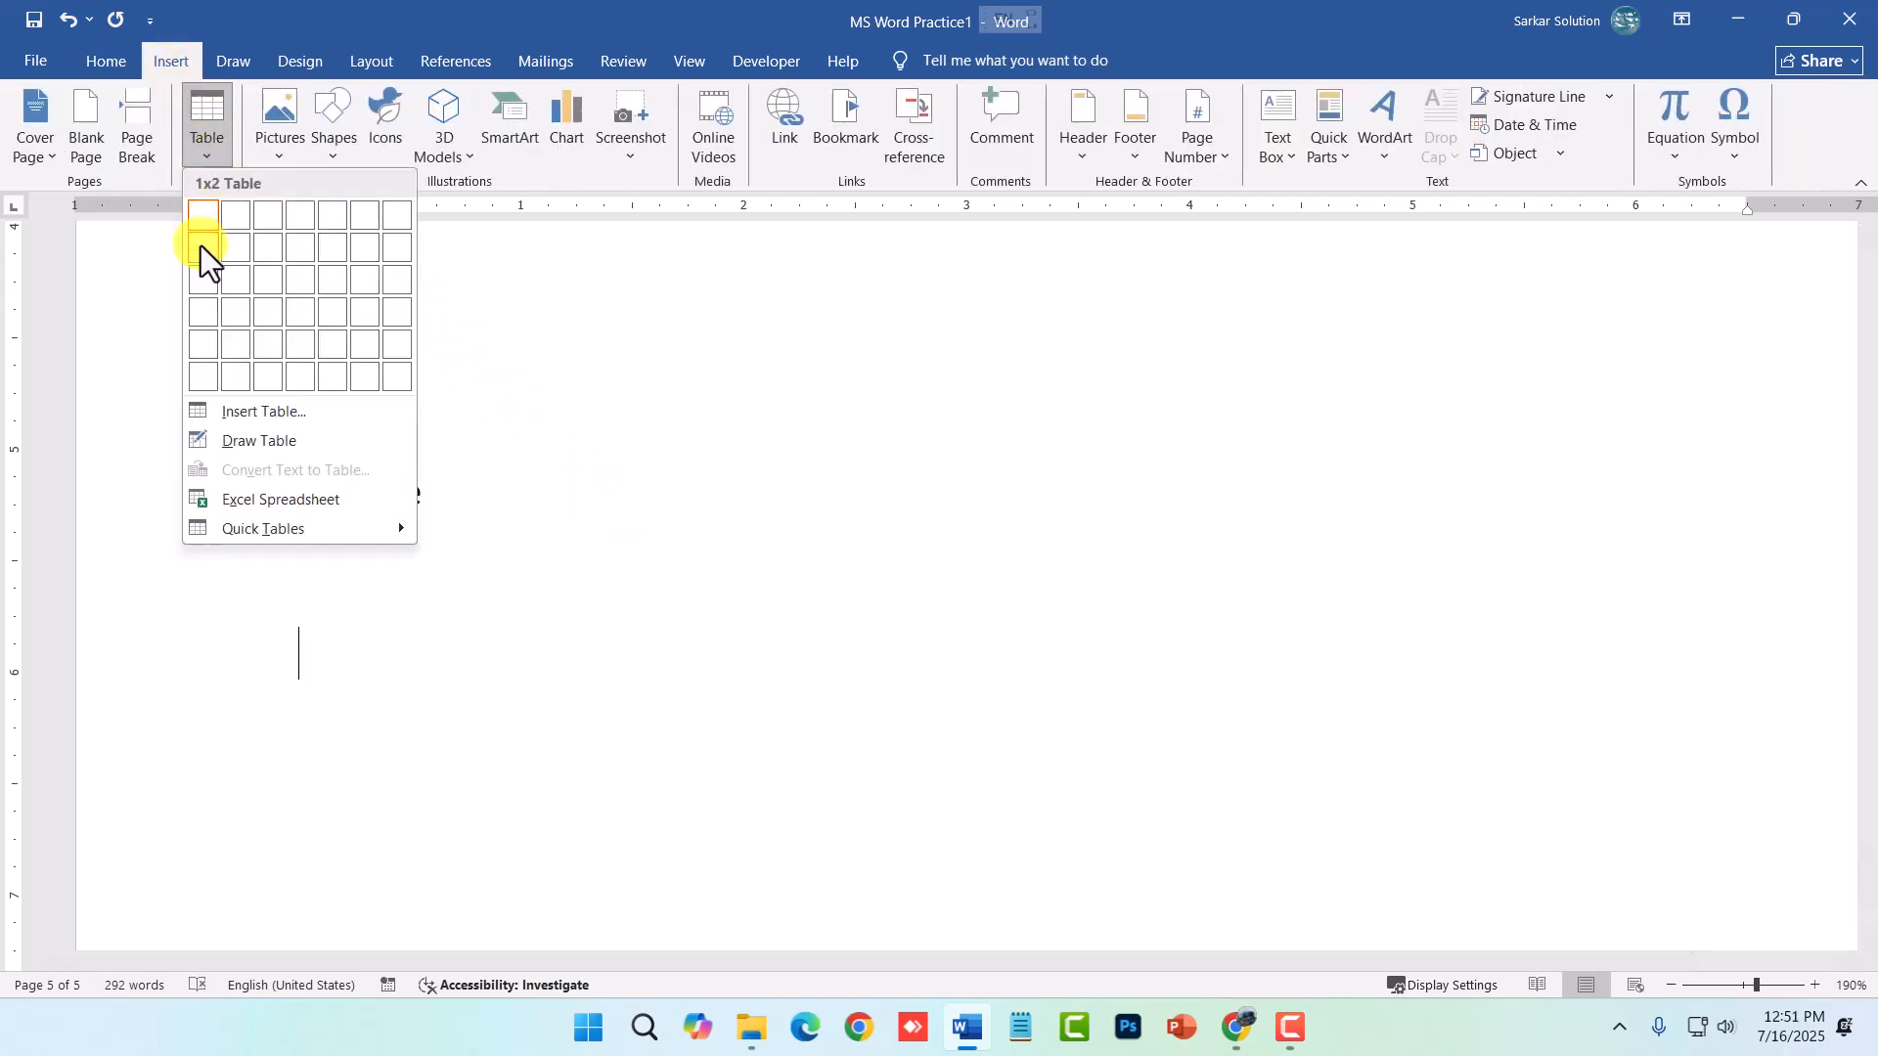
{"action": "left_click", "coordinate": [327, 345]}
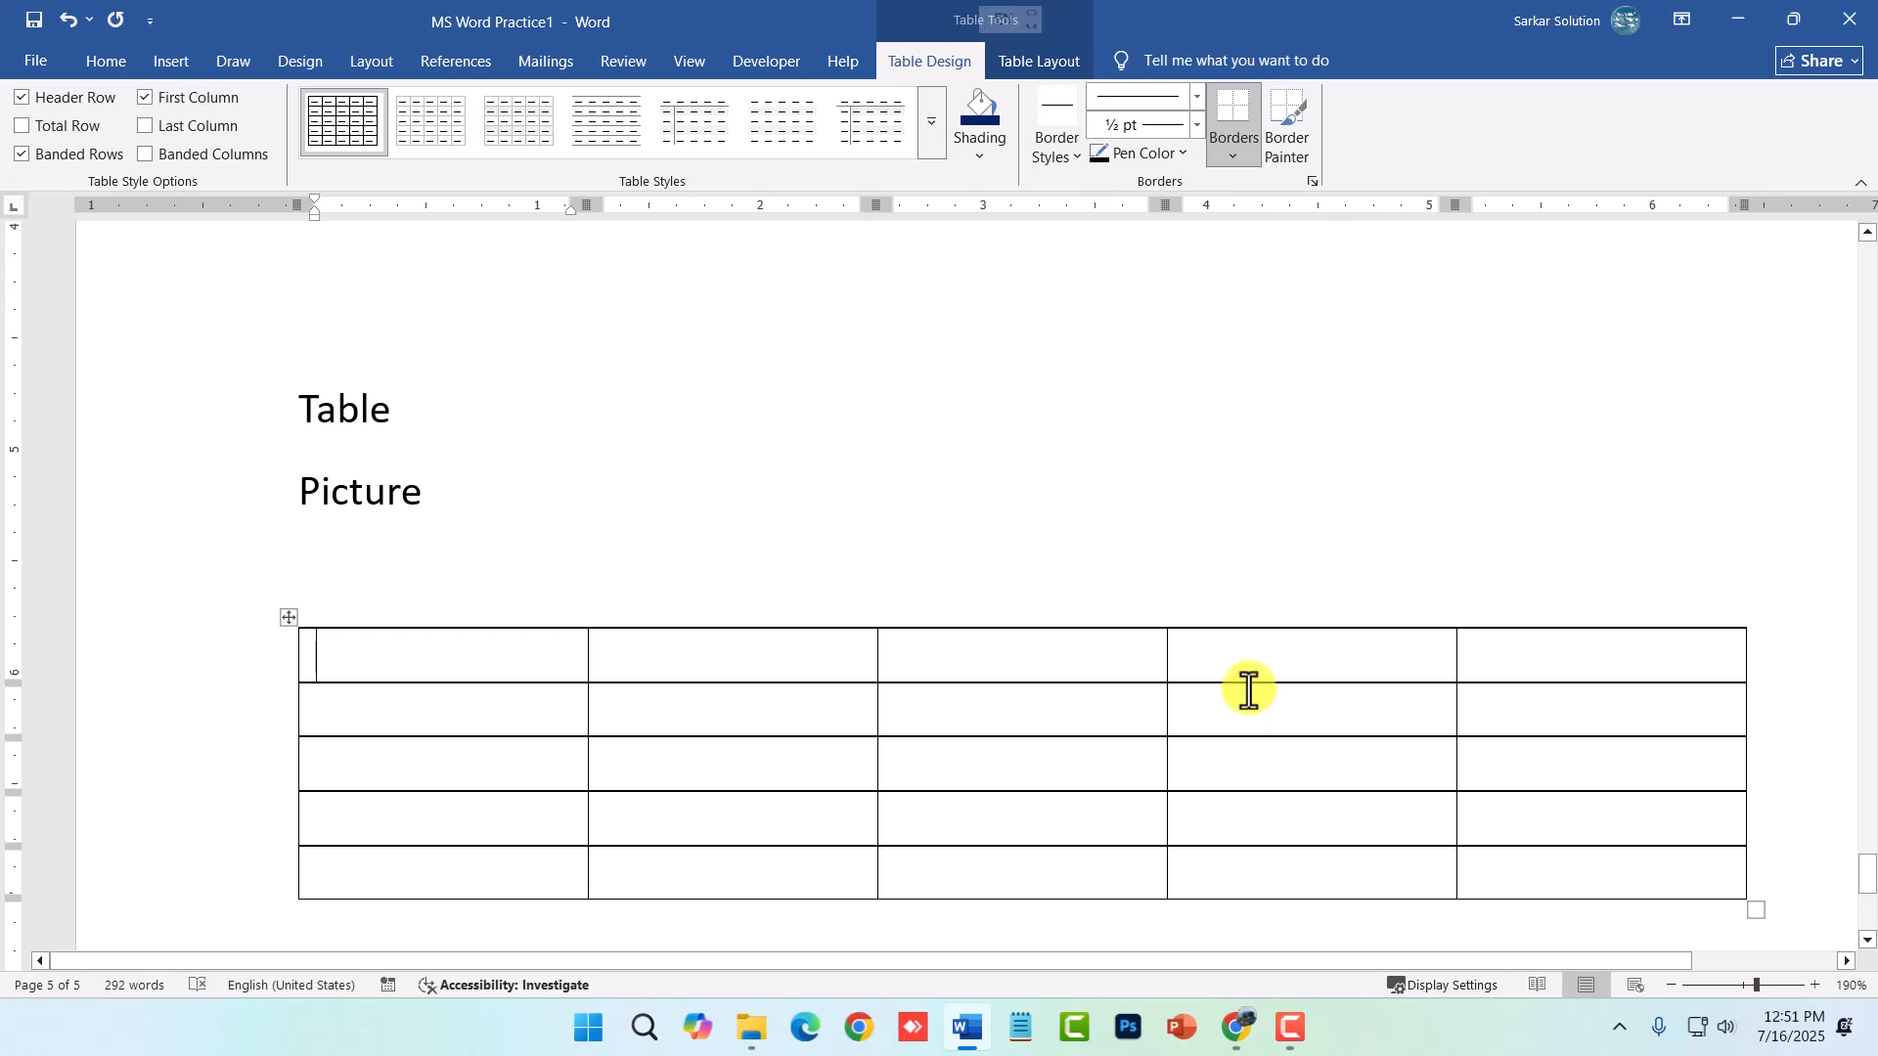
{"action": "scroll", "coordinate": [1250, 688], "scroll_direction": "down", "scroll_amount": 3}
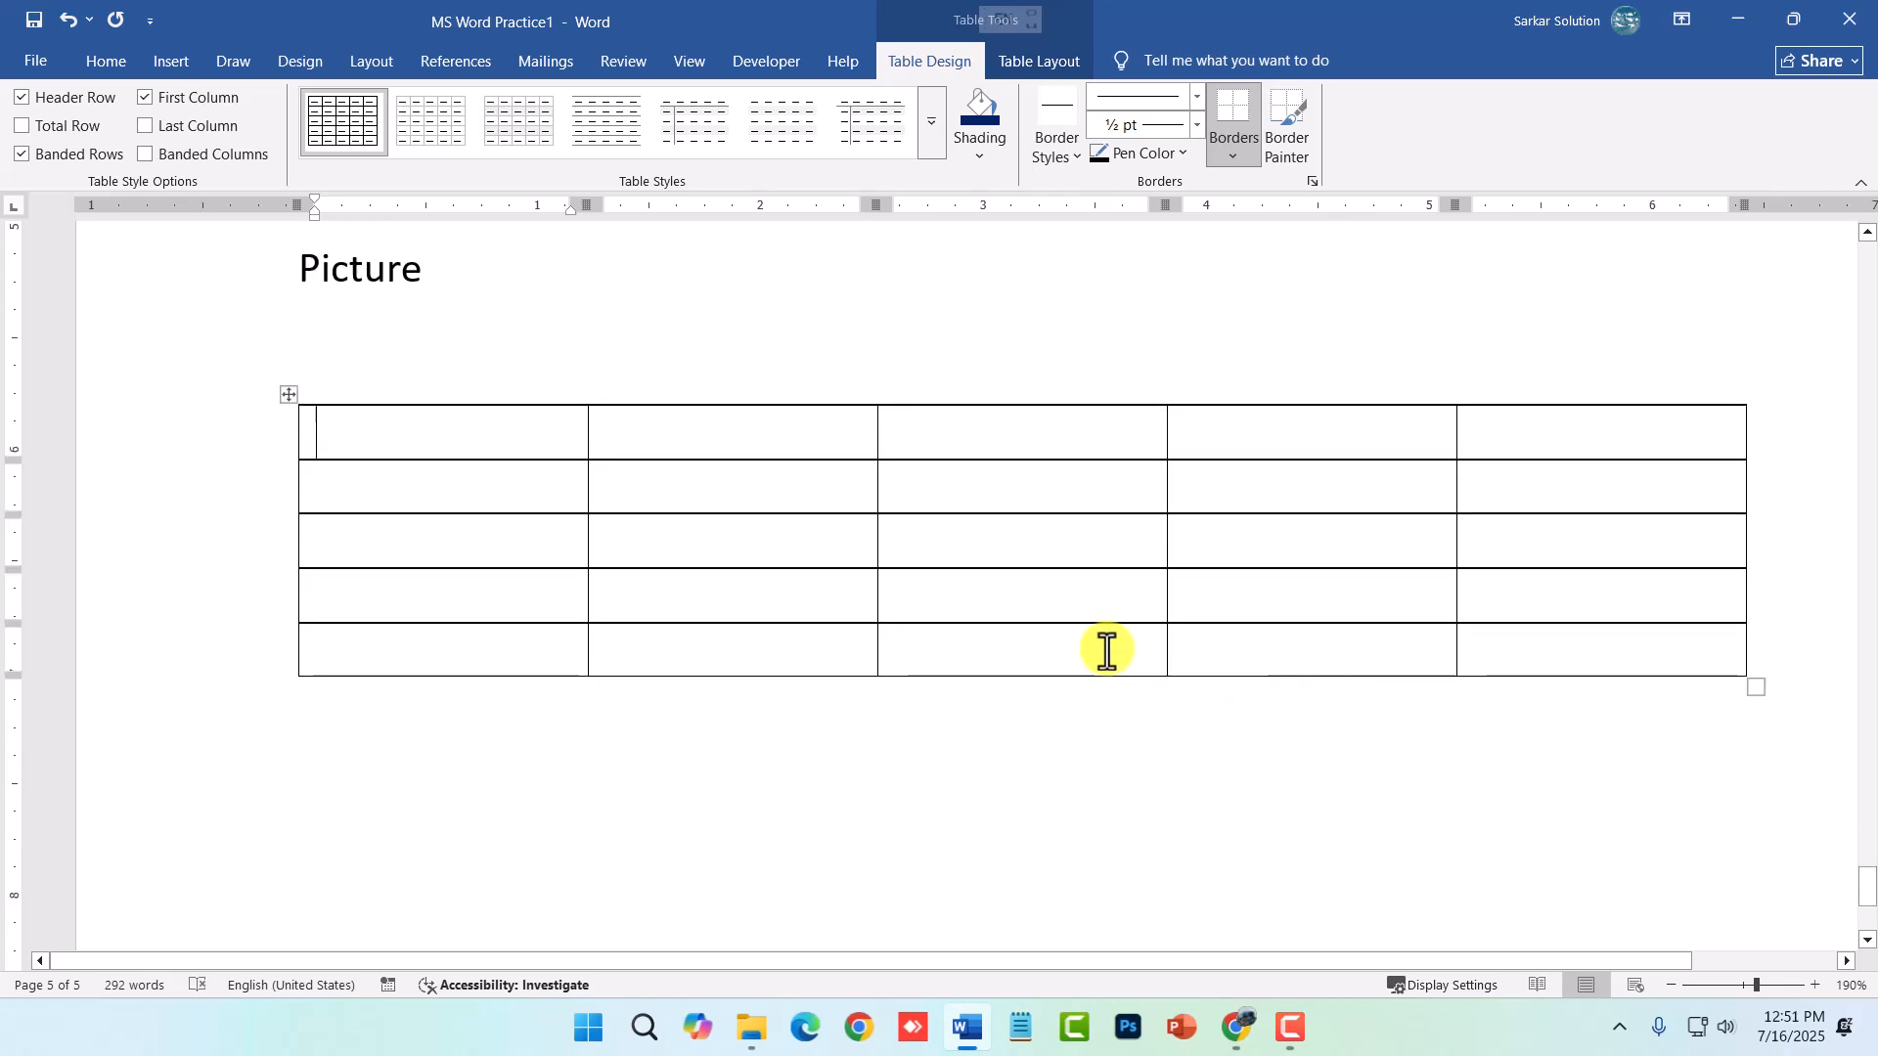
- Fill the new table's header row with S.no, Name, Address, Course and Remark
{"action": "left_click", "coordinate": [778, 523]}
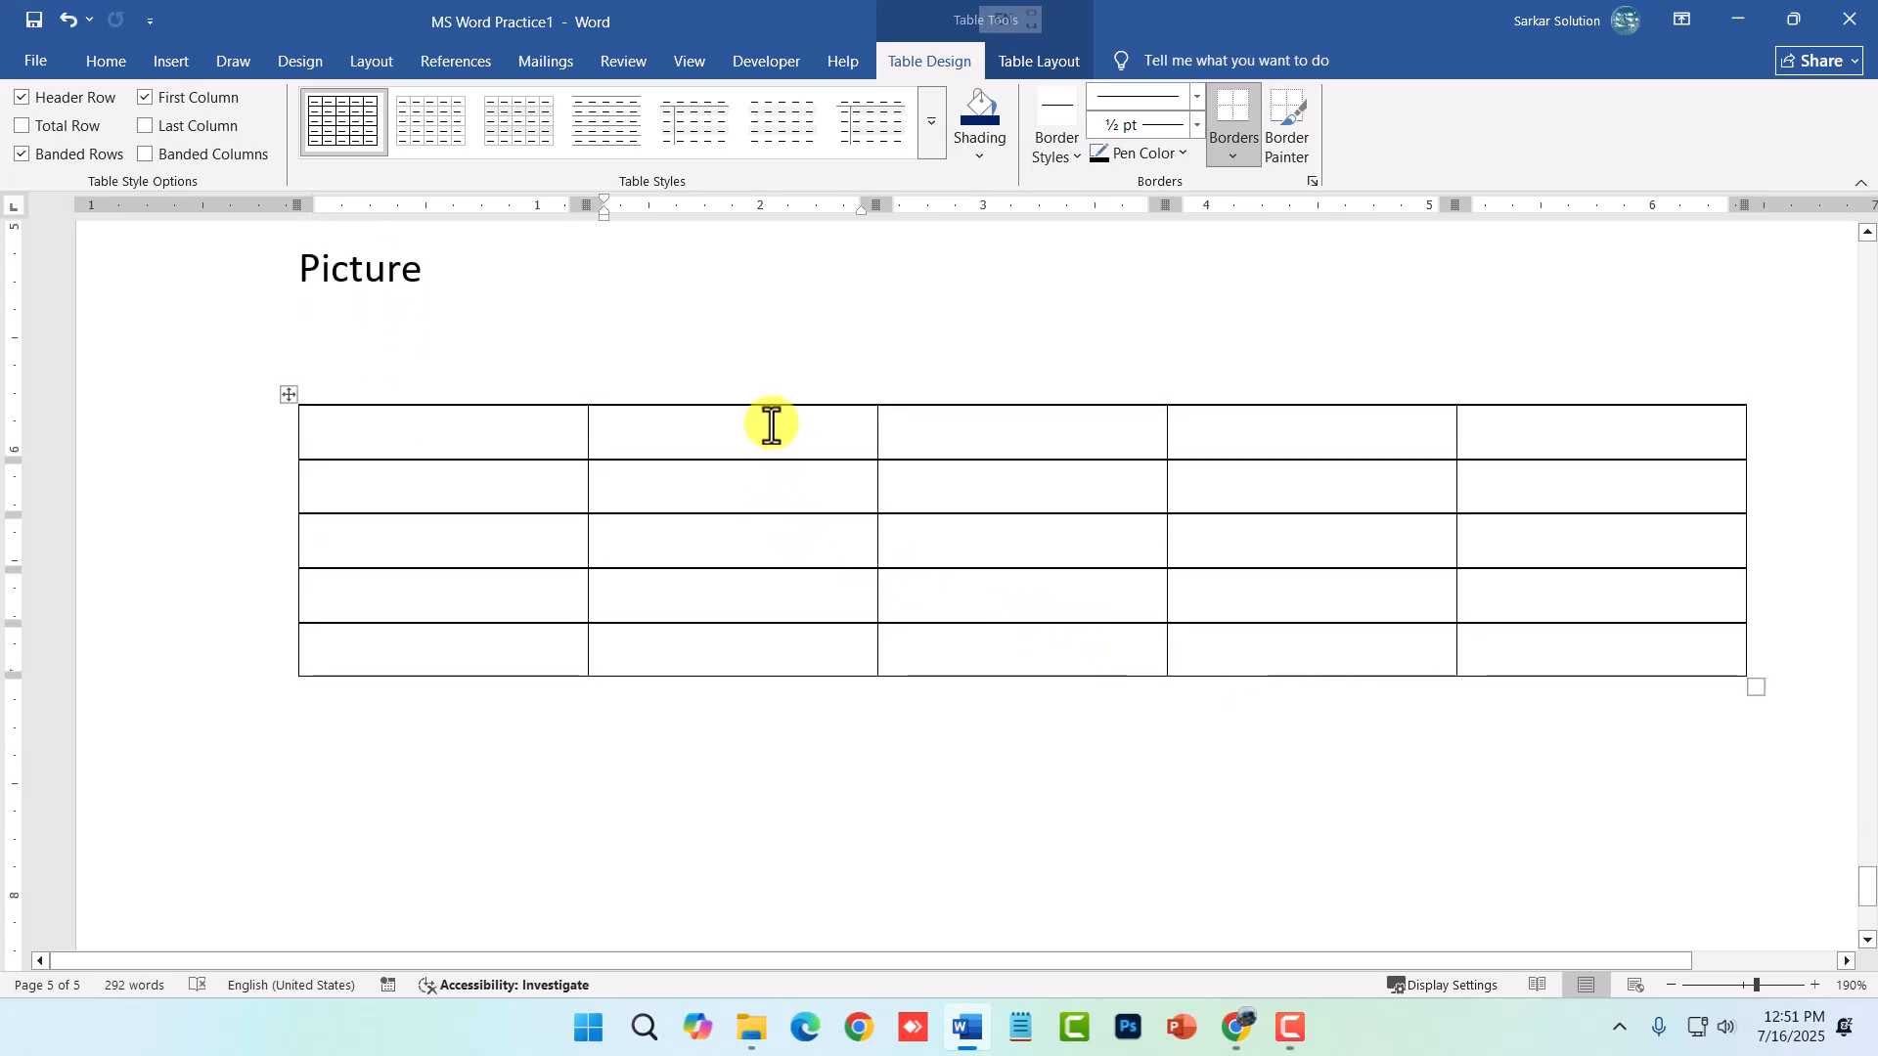
{"action": "left_click_drag", "start_coordinate": [772, 423], "coordinate": [772, 655]}
{"action": "left_click", "coordinate": [538, 416]}
{"action": "type", "text": "S."}
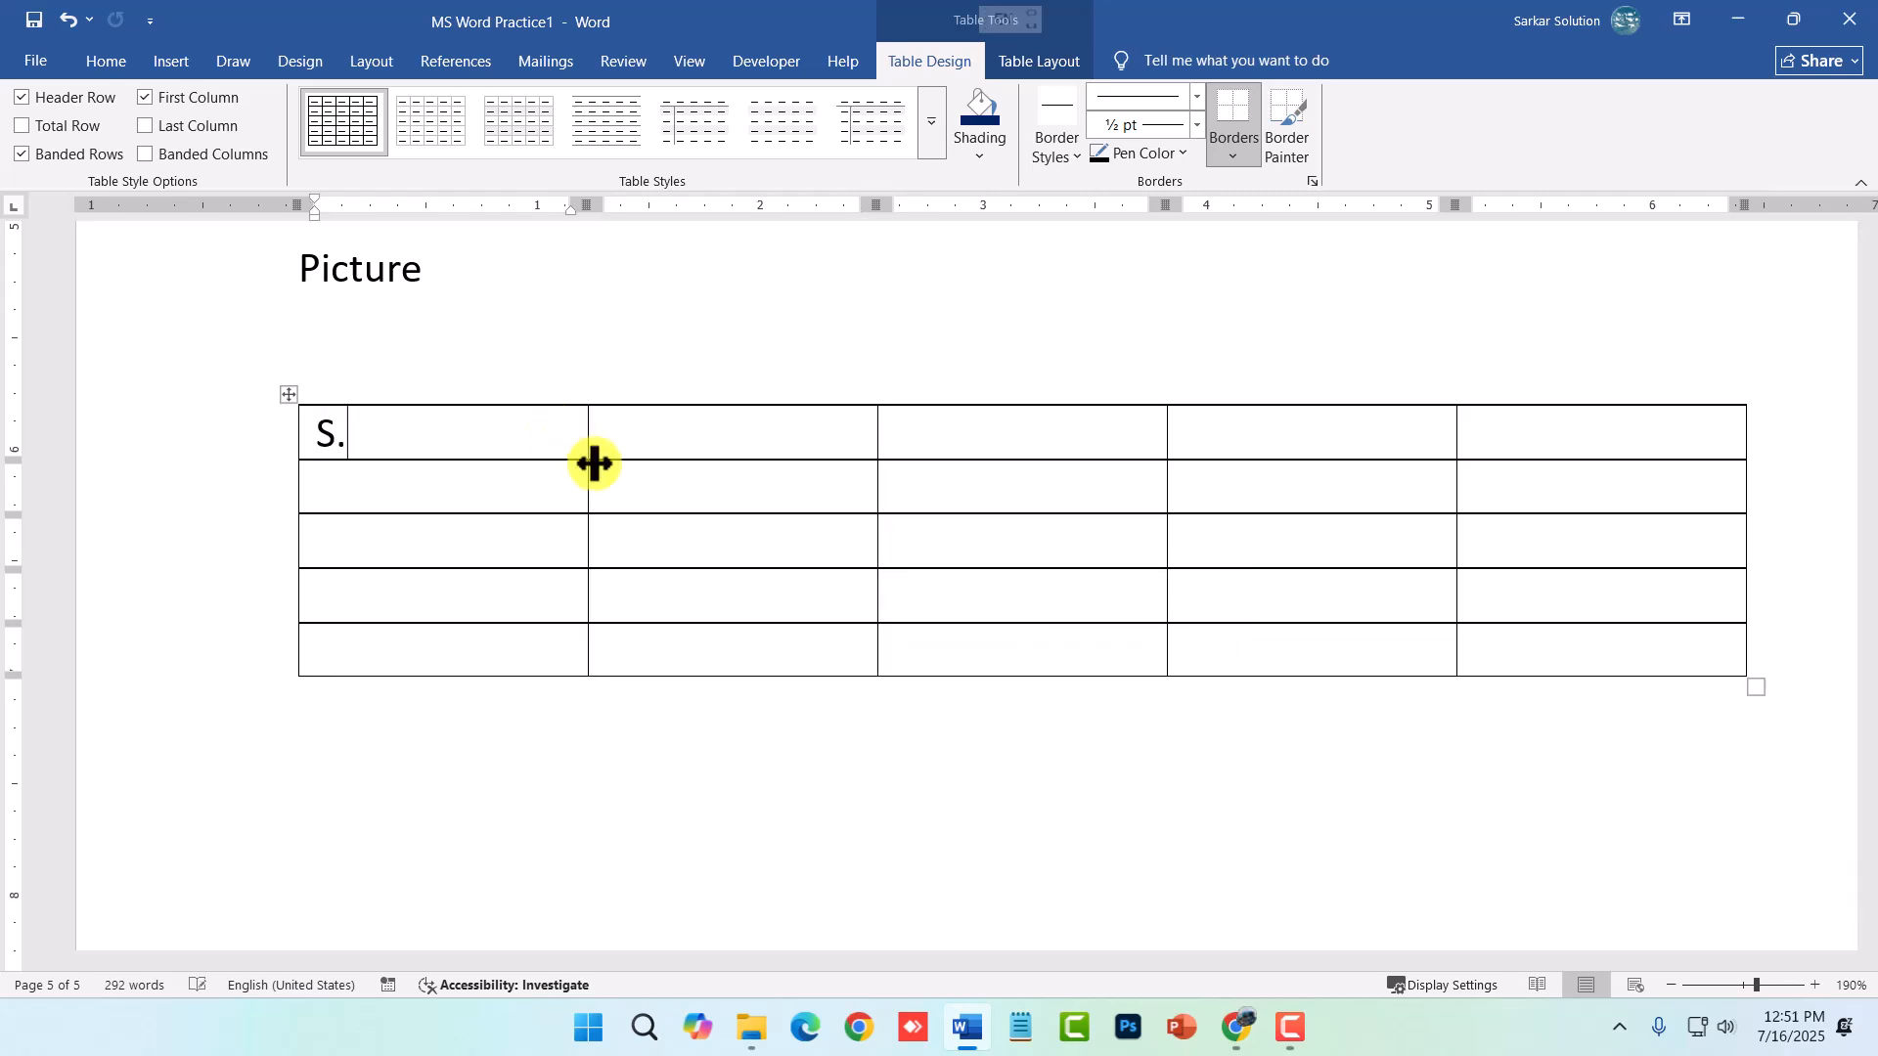
{"action": "type", "text": "no"}
{"action": "key", "text": "Tab"}
{"action": "type", "text": "Name"}
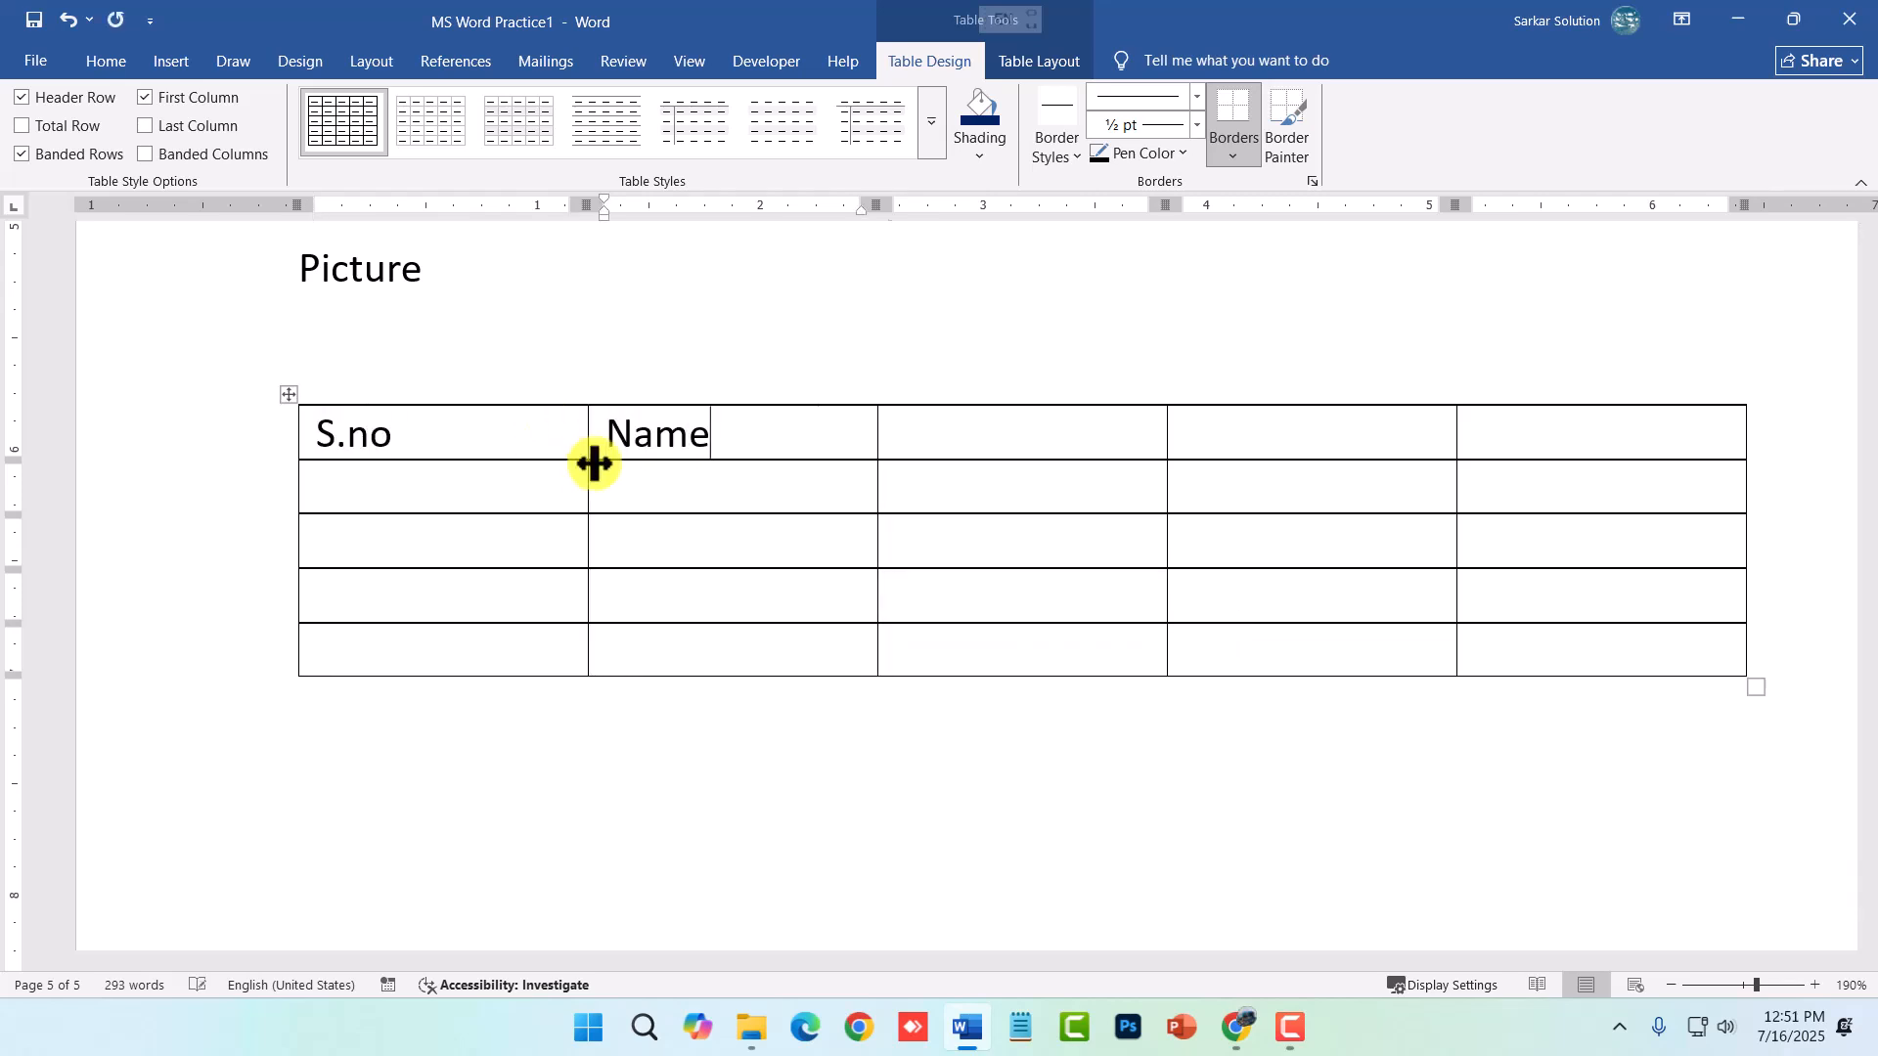
{"action": "key", "text": "Tab"}
{"action": "type", "text": "Address"}
{"action": "key", "text": "Tab"}
{"action": "type", "text": "Course"}
{"action": "key", "text": "Tab"}
{"action": "type", "text": "Remark"}
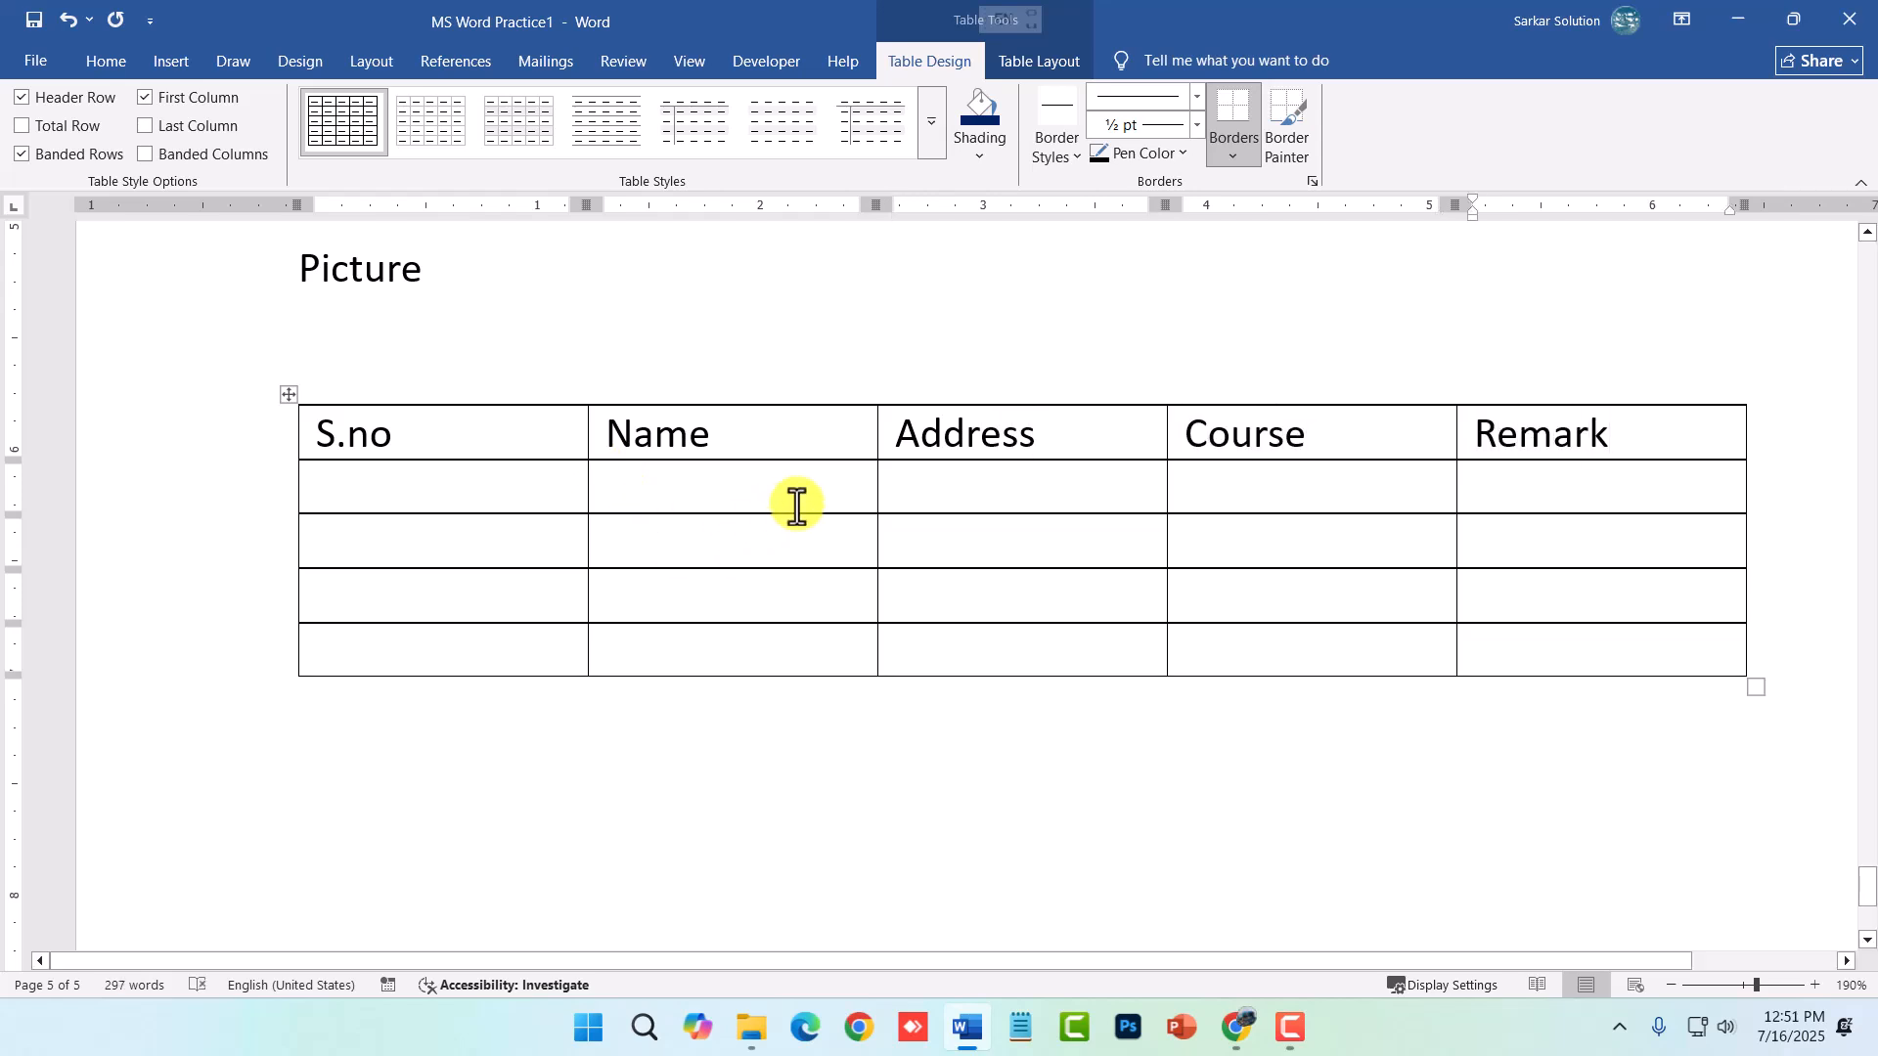
- Enter serial numbers 1 and 2 in the first two rows of the S.no column
{"action": "left_click", "coordinate": [425, 479]}
{"action": "type", "text": "1"}
{"action": "key", "text": "Down"}
{"action": "type", "text": "2"}
{"action": "key", "text": "Tab"}
{"action": "key", "text": "Tab"}
{"action": "key", "text": "Tab"}
{"action": "key", "text": "Tab"}
{"action": "key", "text": "Tab"}
{"action": "key", "text": "Tab"}
{"action": "key", "text": "Tab"}
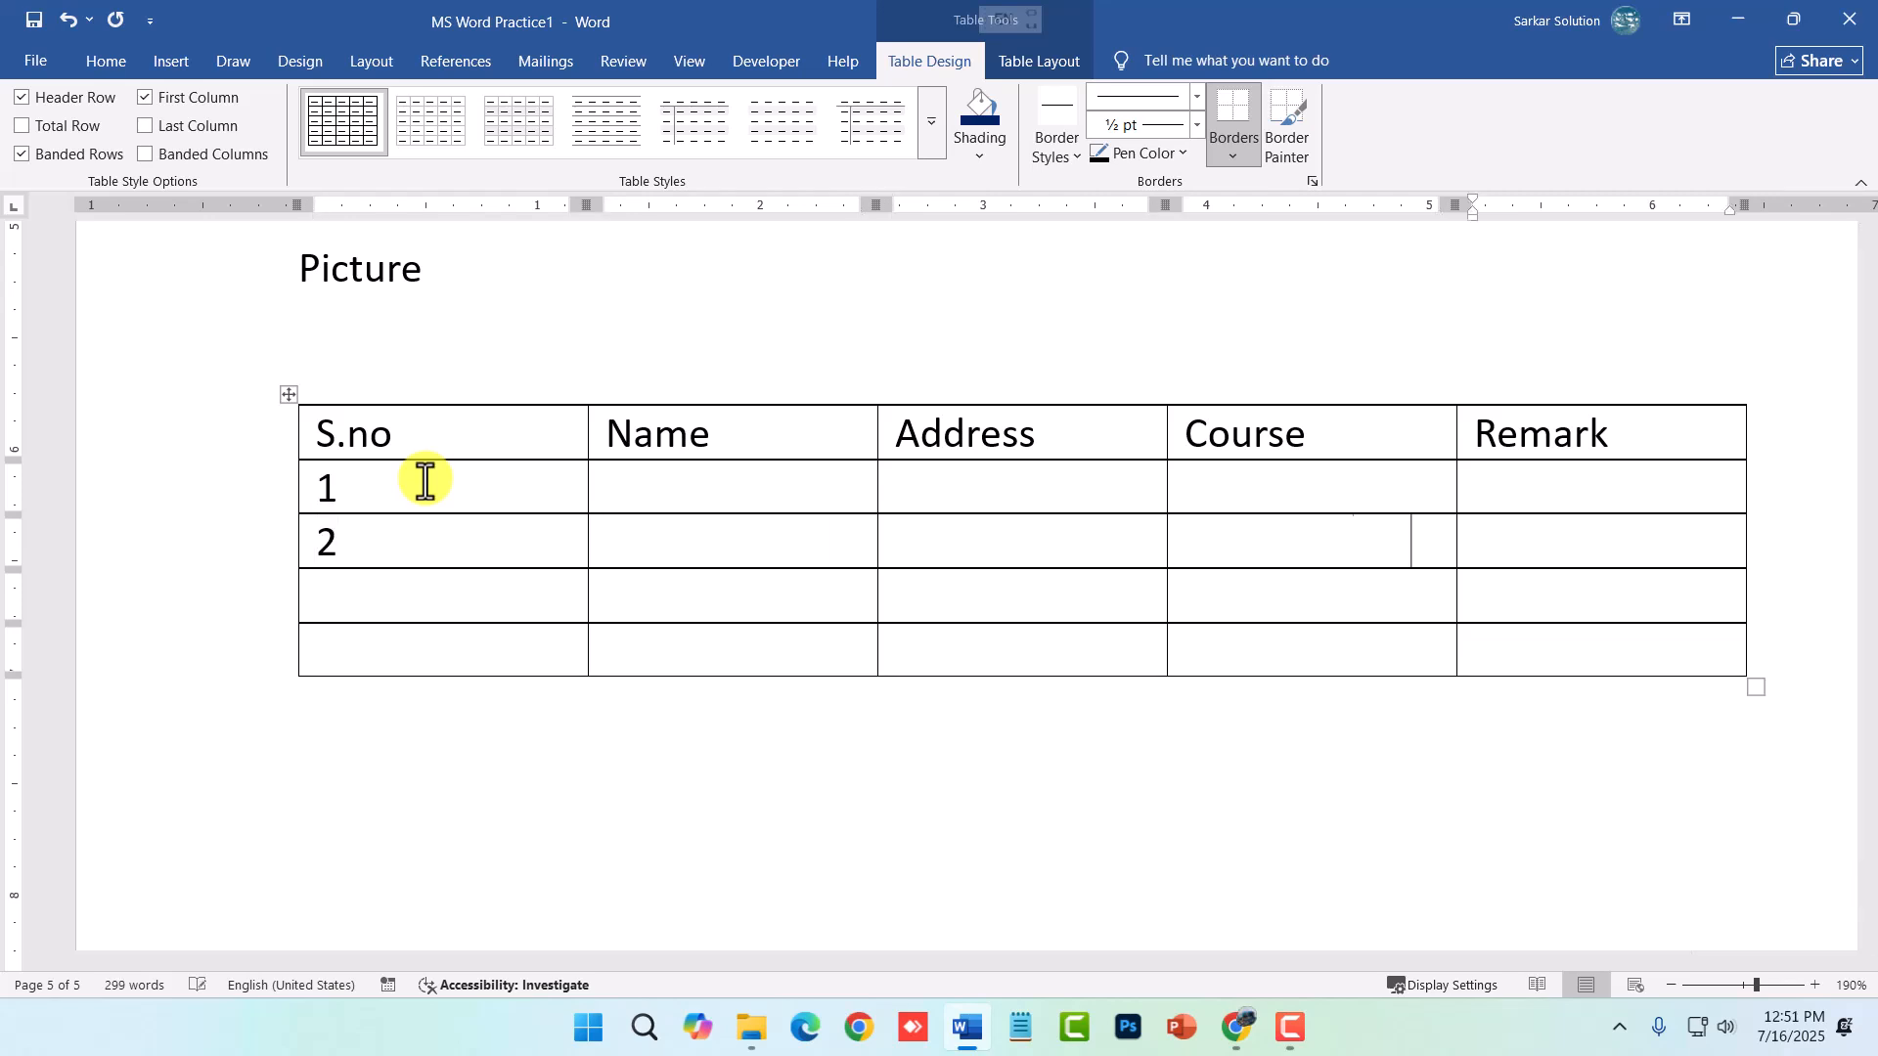
{"action": "key", "text": "Tab"}
{"action": "key", "text": "Tab"}
{"action": "key", "text": "Tab"}
{"action": "key", "text": "Tab"}
{"action": "key", "text": "Tab"}
{"action": "key", "text": "Tab"}
{"action": "key", "text": "Tab"}
{"action": "key", "text": "shift+Tab"}
{"action": "key", "text": "shift+Tab"}
{"action": "key", "text": "shift+Tab"}
{"action": "key", "text": "shift+Tab"}
{"action": "key", "text": "shift+Tab"}
{"action": "key", "text": "shift+Tab"}
{"action": "key", "text": "shift+Tab"}
{"action": "key", "text": "shift+Tab"}
{"action": "key", "text": "shift+Tab"}
{"action": "key", "text": "shift+Tab"}
{"action": "key", "text": "shift+Tab"}
{"action": "key", "text": "shift+Tab"}
{"action": "key", "text": "shift+Tab"}
{"action": "key", "text": "shift+Tab"}
{"action": "key", "text": "shift+Tab"}
{"action": "key", "text": "Tab"}
{"action": "key", "text": "Tab"}
{"action": "key", "text": "Tab"}
{"action": "key", "text": "Tab"}
{"action": "key", "text": "Tab"}
{"action": "key", "text": "Tab"}
{"action": "key", "text": "Tab"}
{"action": "key", "text": "shift+Tab"}
{"action": "key", "text": "shift+Tab"}
{"action": "key", "text": "shift+Tab"}
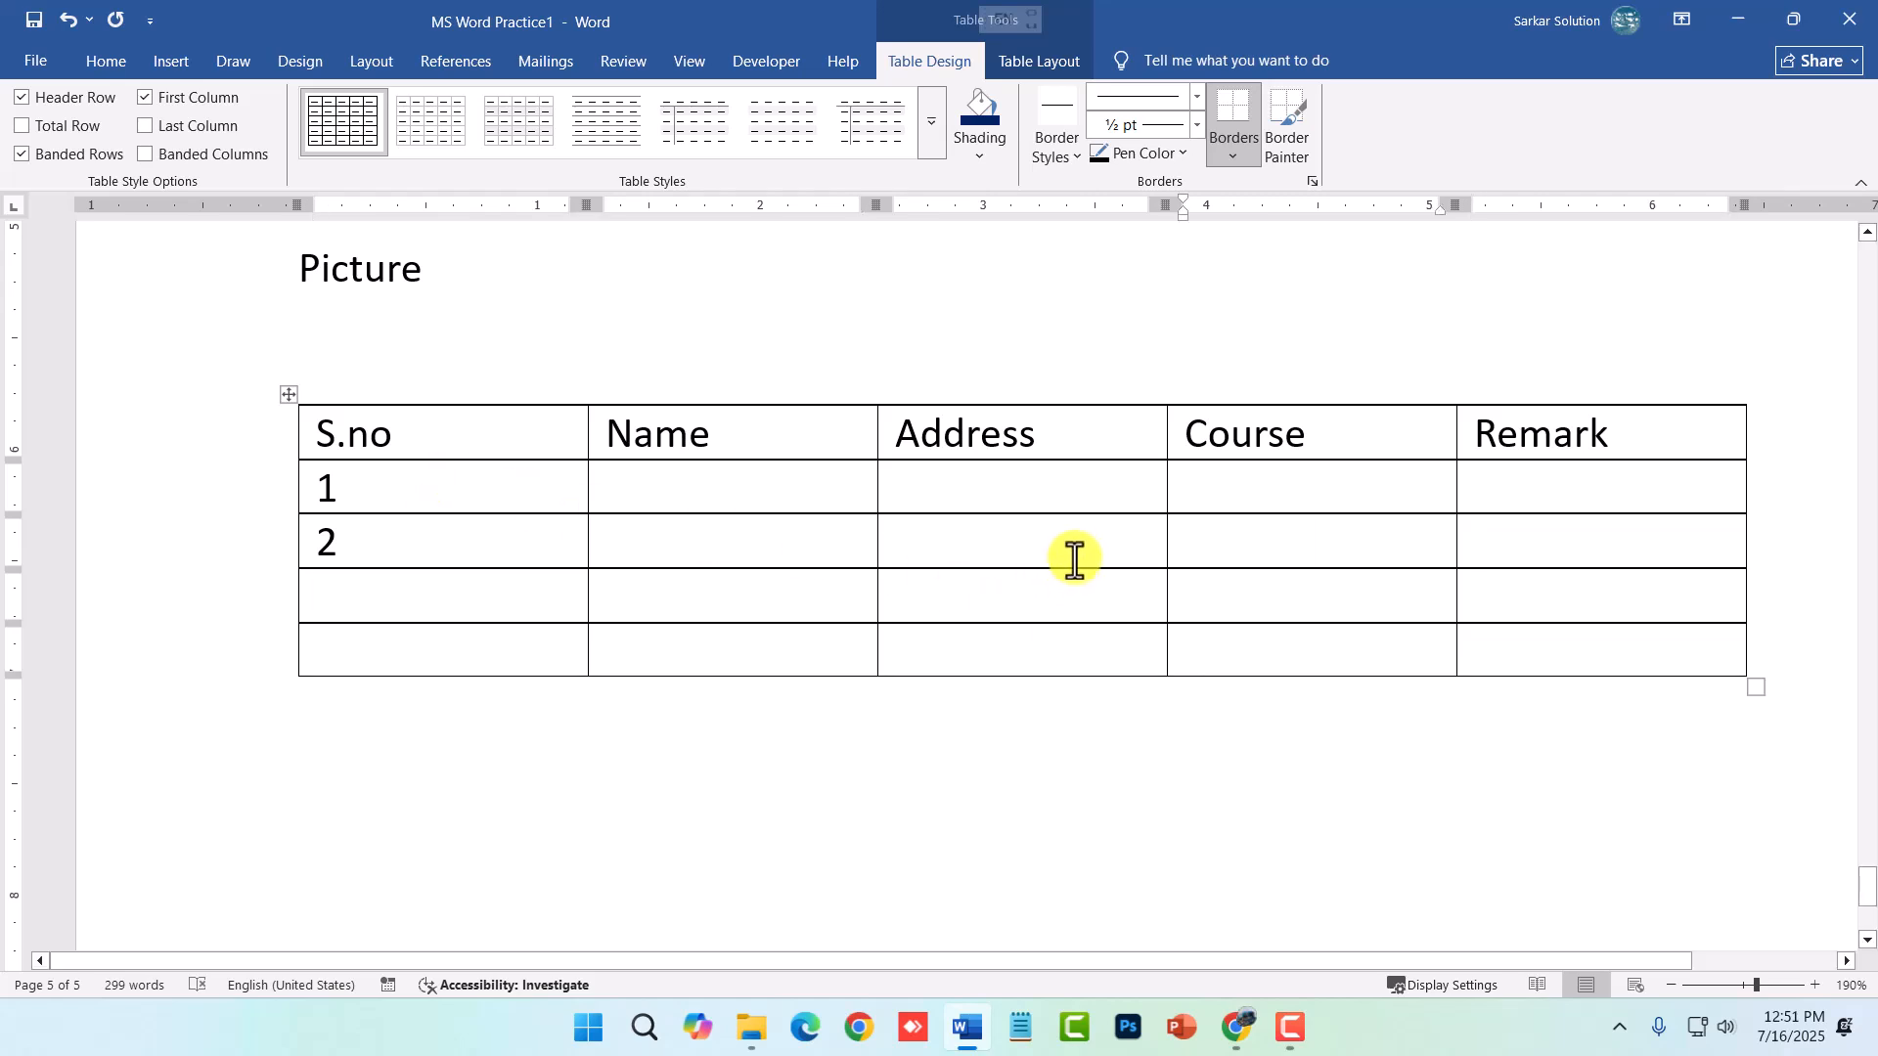
{"action": "key", "text": "Tab"}
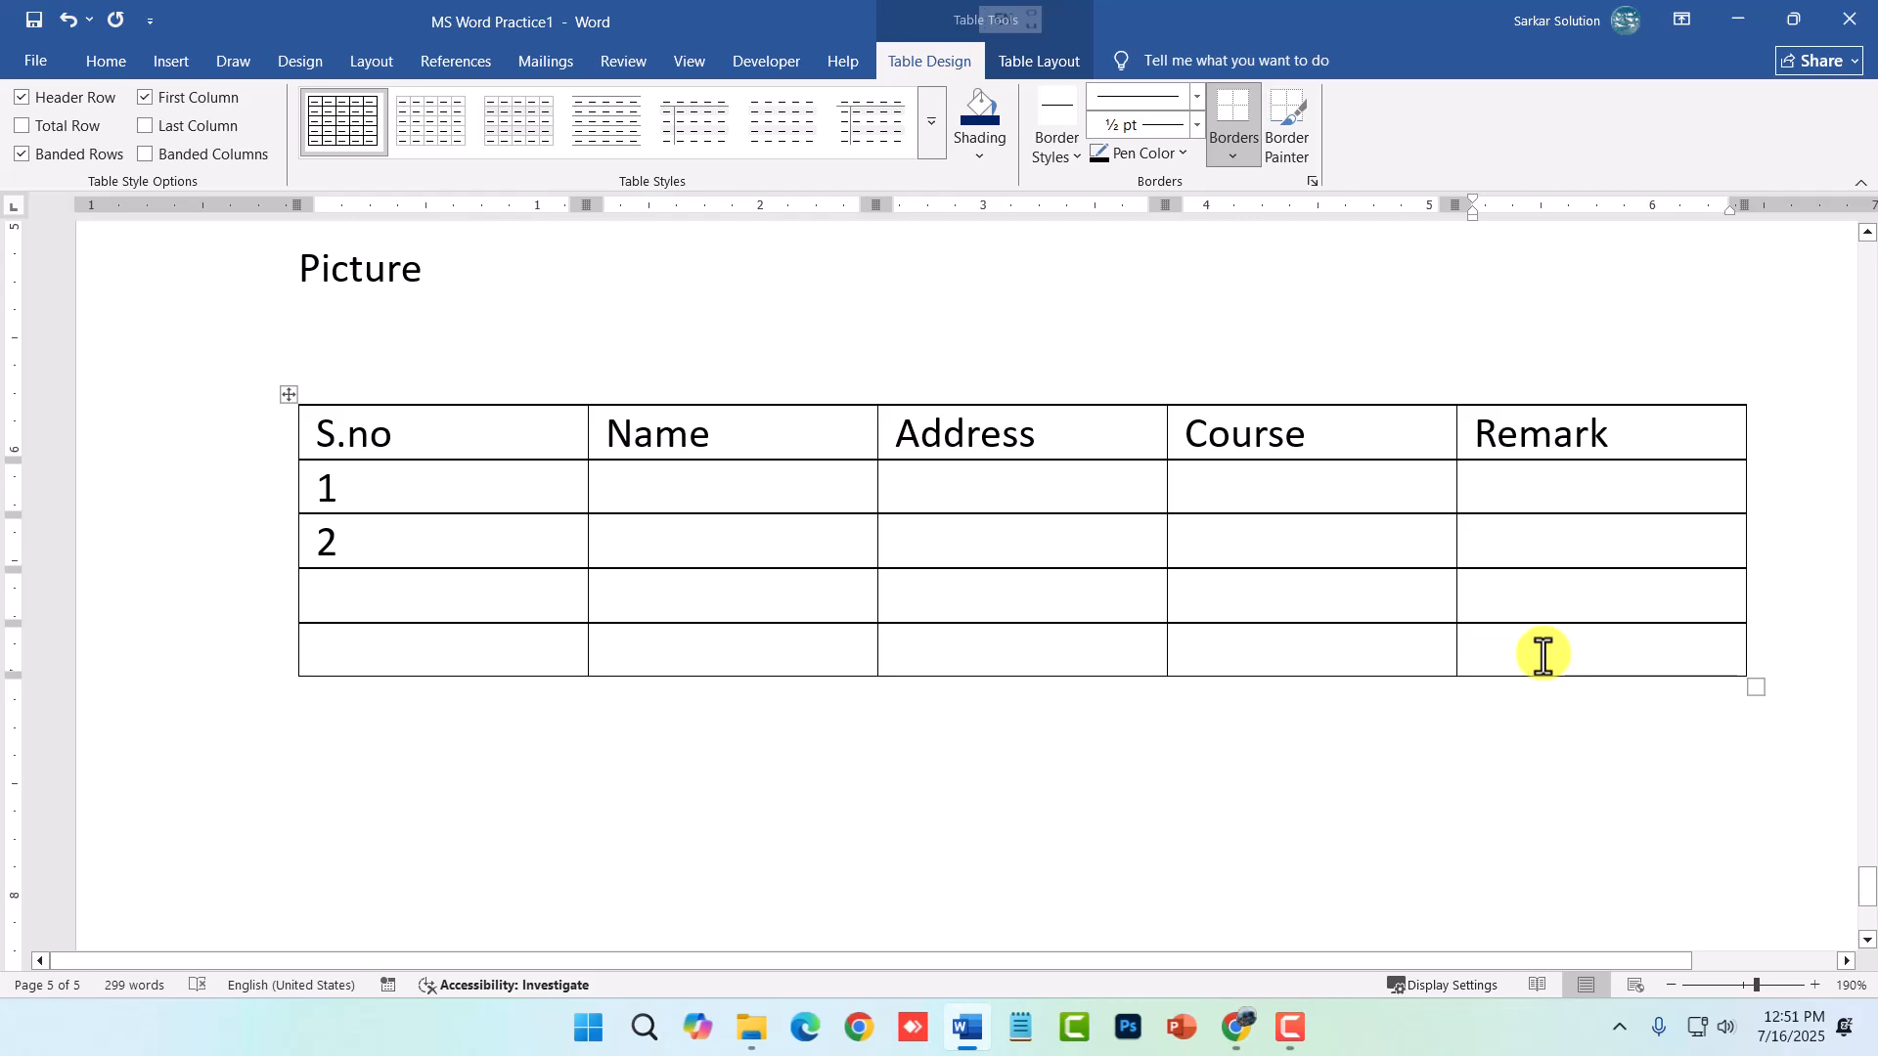
{"action": "key", "text": "Tab"}
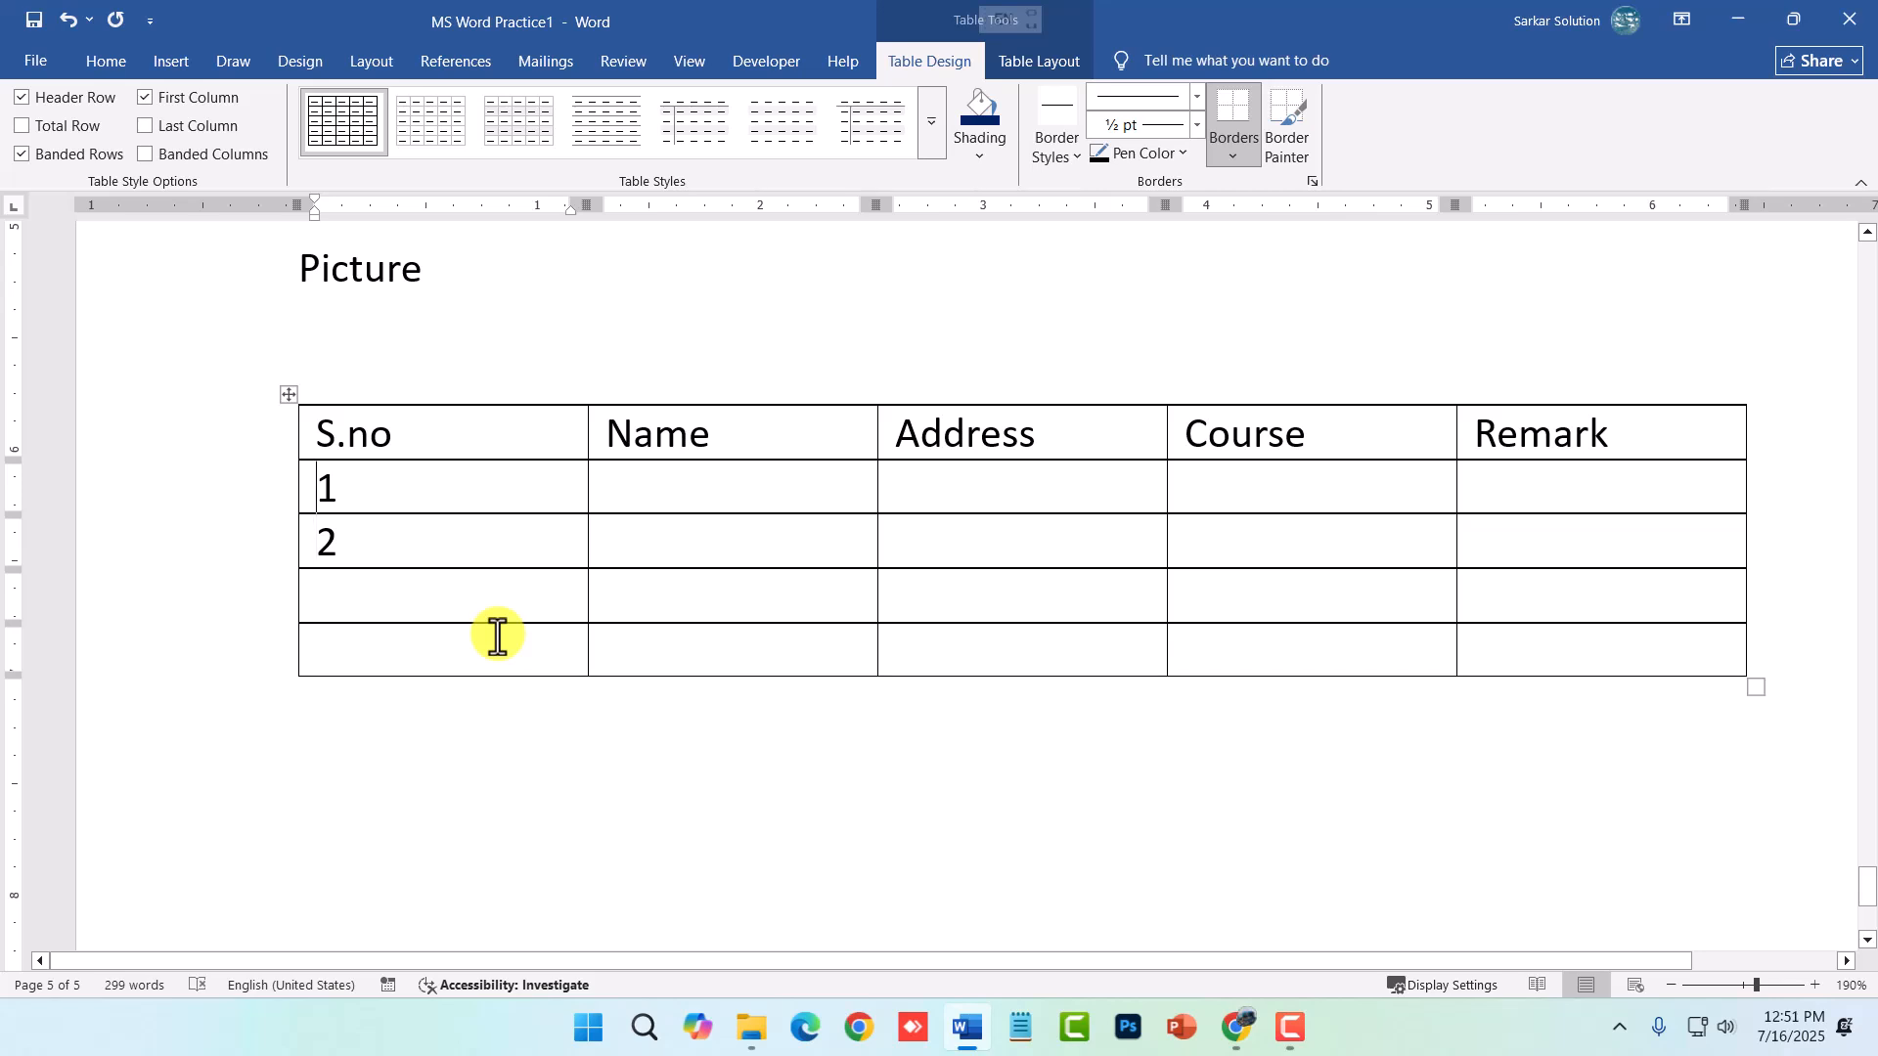
- Complete the row numbered 1 with a person's first name, their city, the course PGDCA and the remark Okay
{"action": "key", "text": "Up"}
{"action": "key", "text": "Right"}
{"action": "key", "text": "Right"}
{"action": "type", "text": "Aja"}
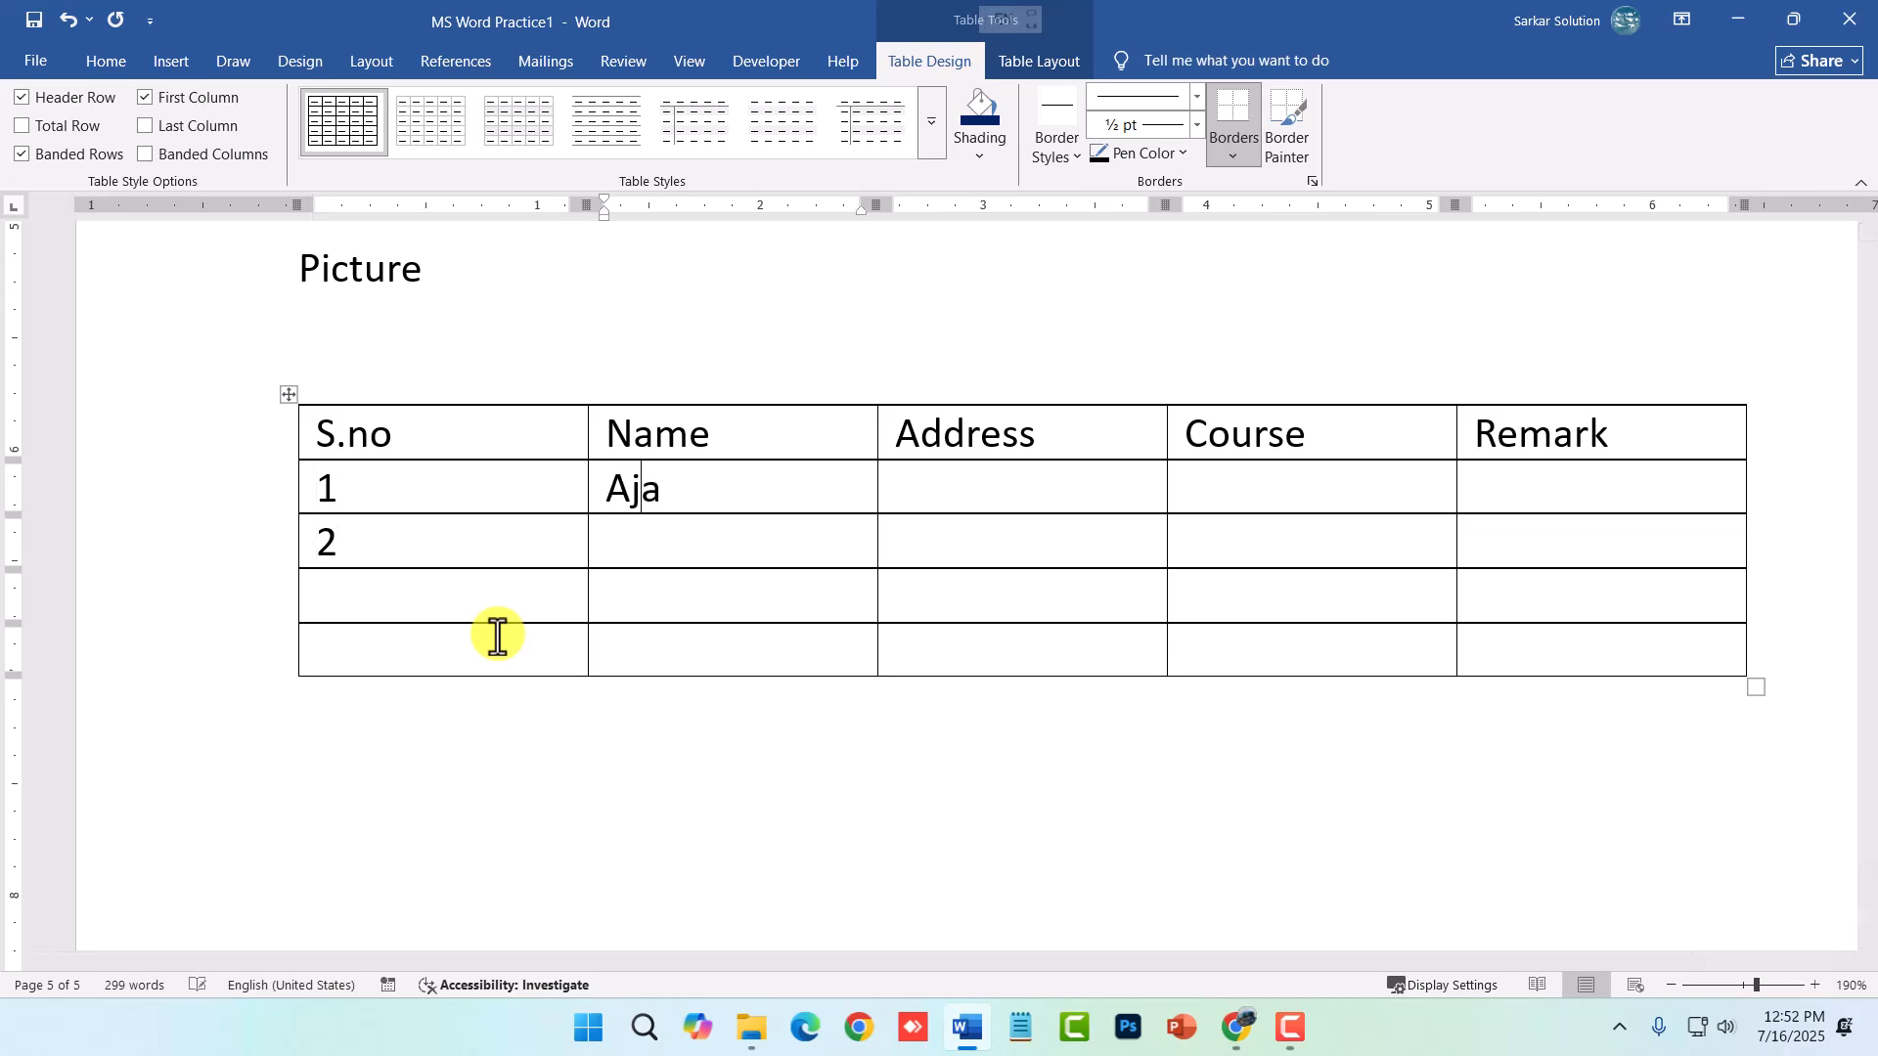
{"action": "type", "text": "y Chhindwara"}
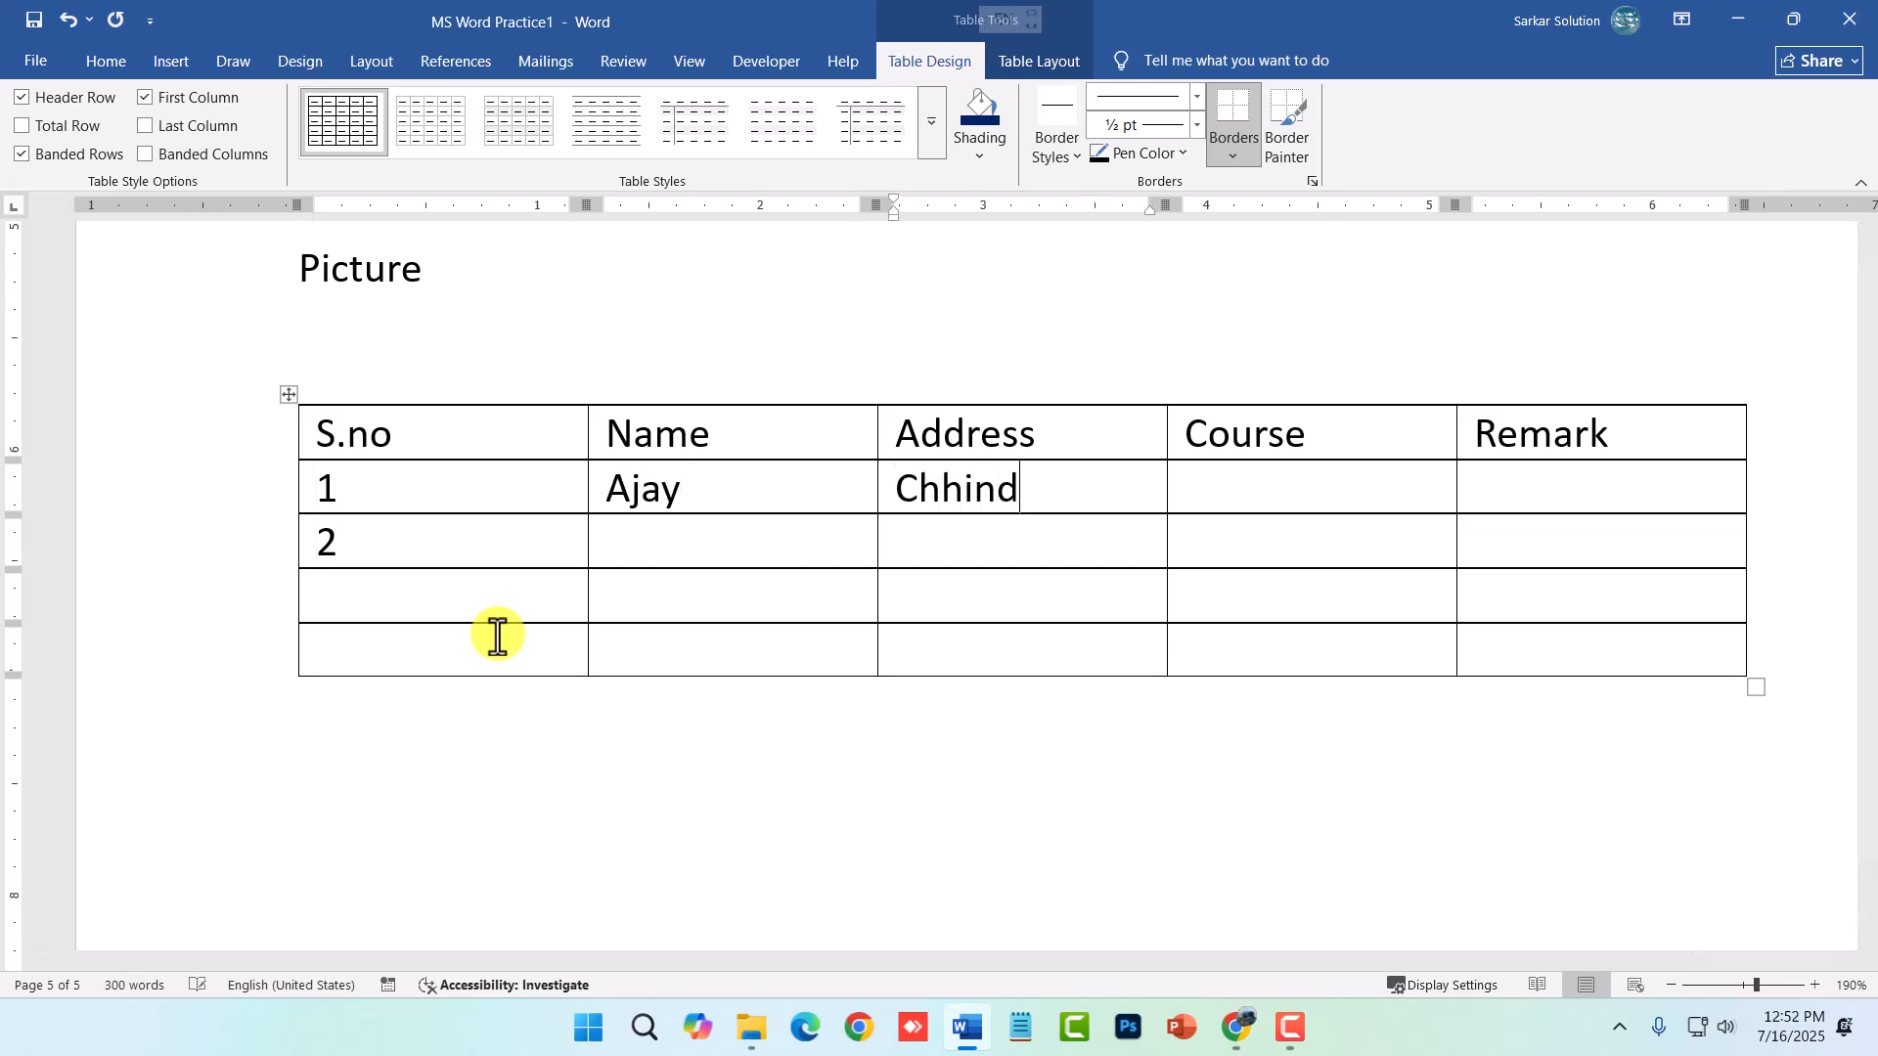
{"action": "key", "text": "Tab"}
{"action": "type", "text": "PGDCA"}
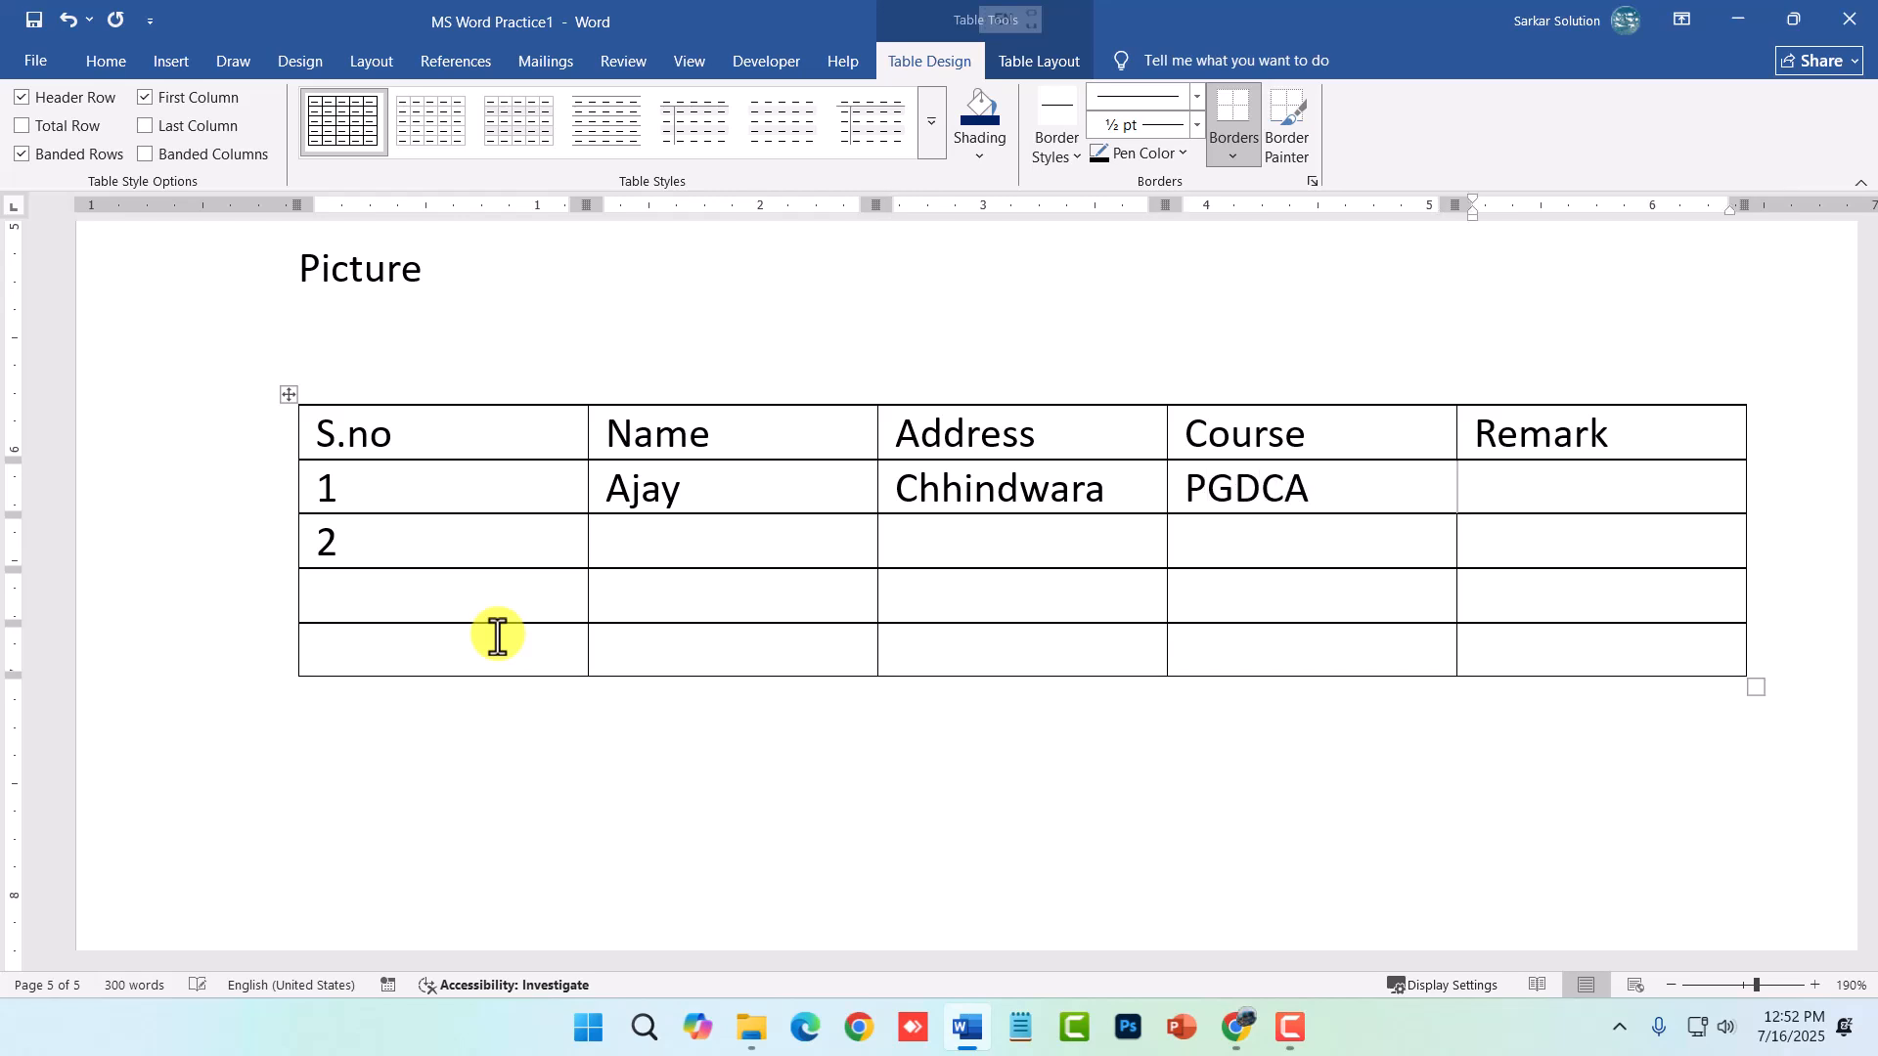
{"action": "type", "text": "Okay"}
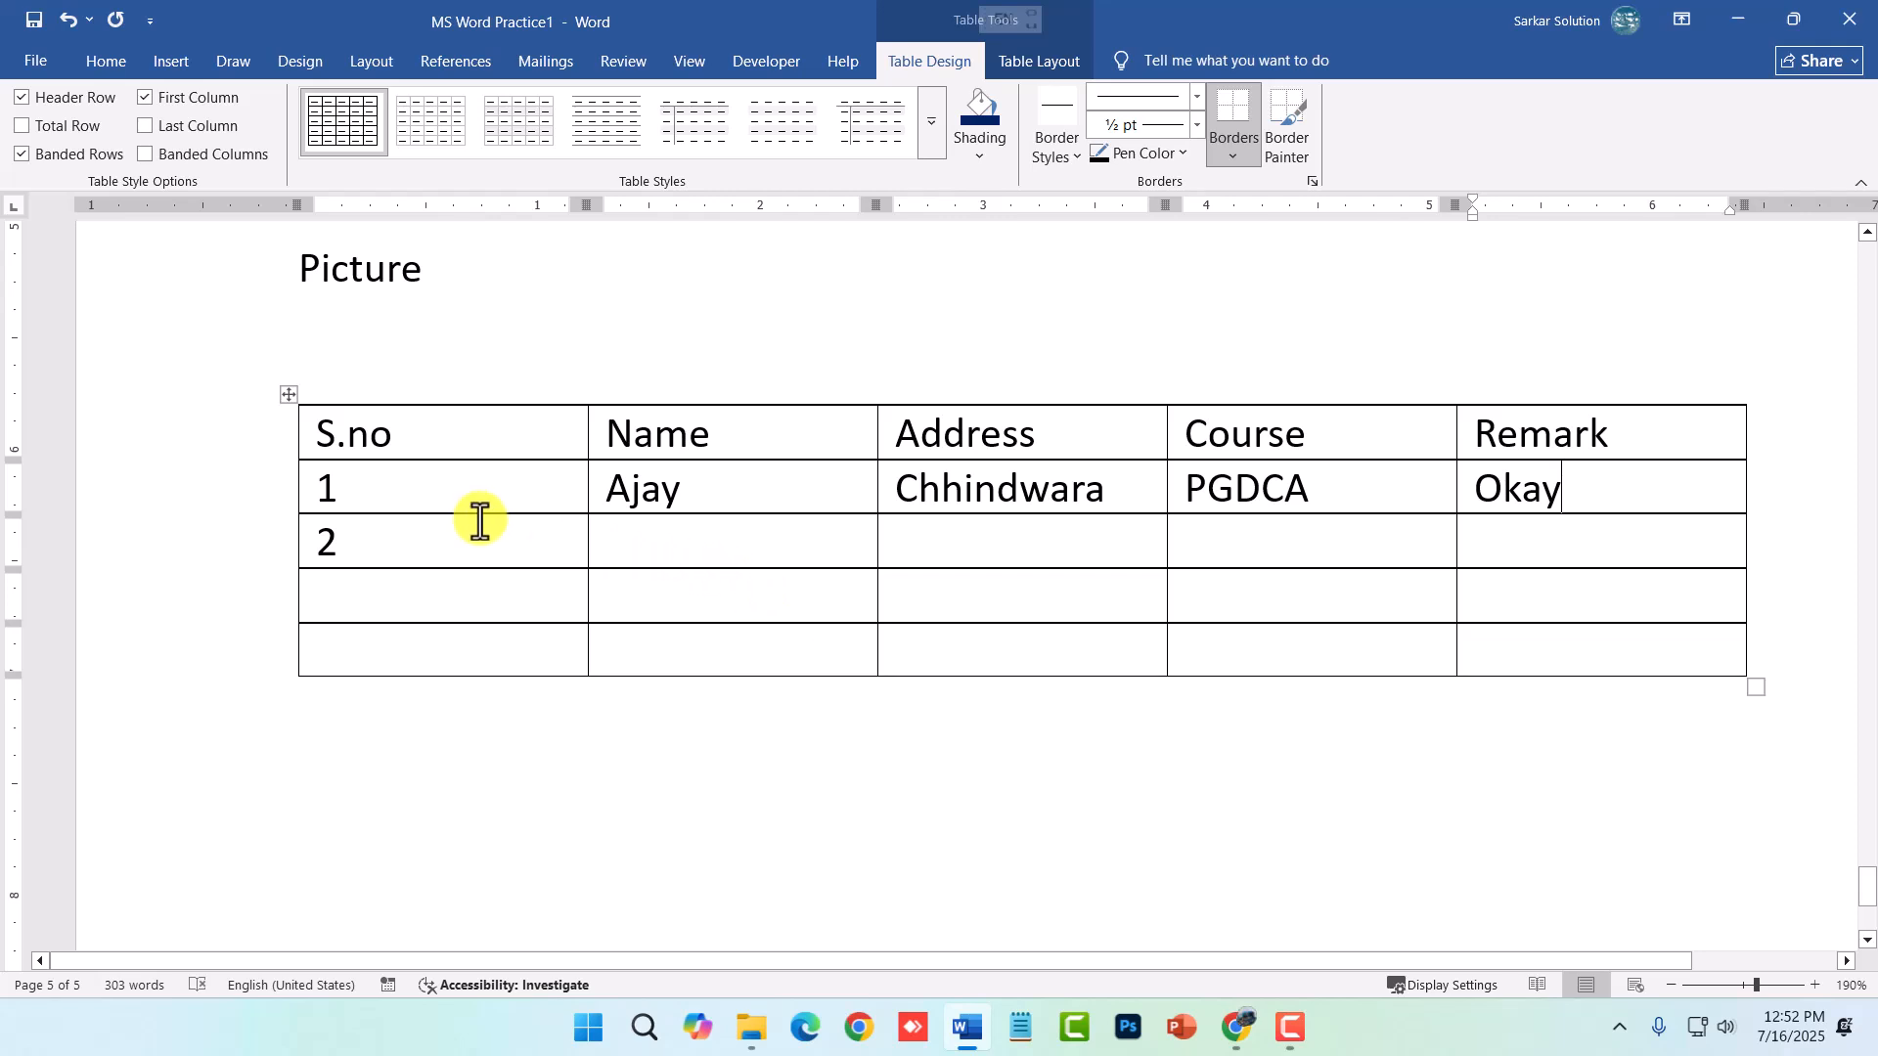
{"action": "left_click", "coordinate": [394, 499]}
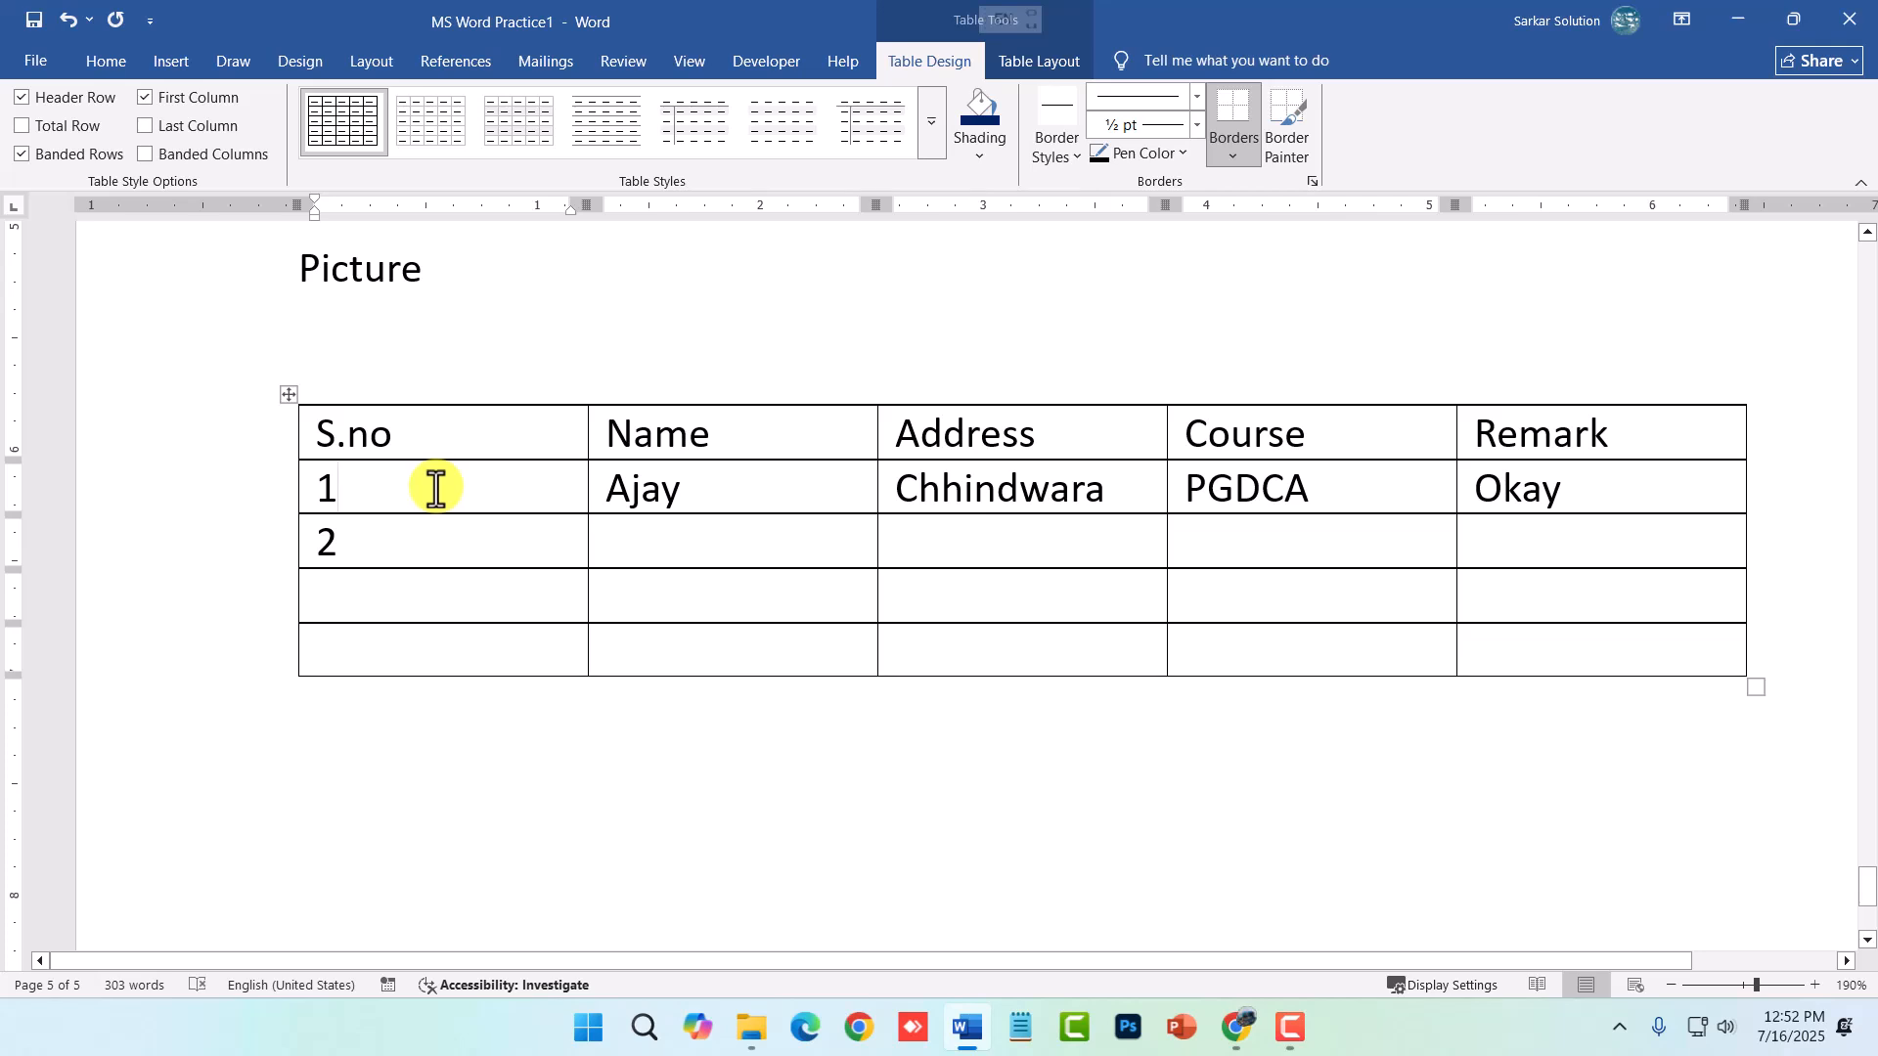
- Insert a new column between the Course and Remark columns of the table
{"action": "left_click", "coordinate": [1479, 442]}
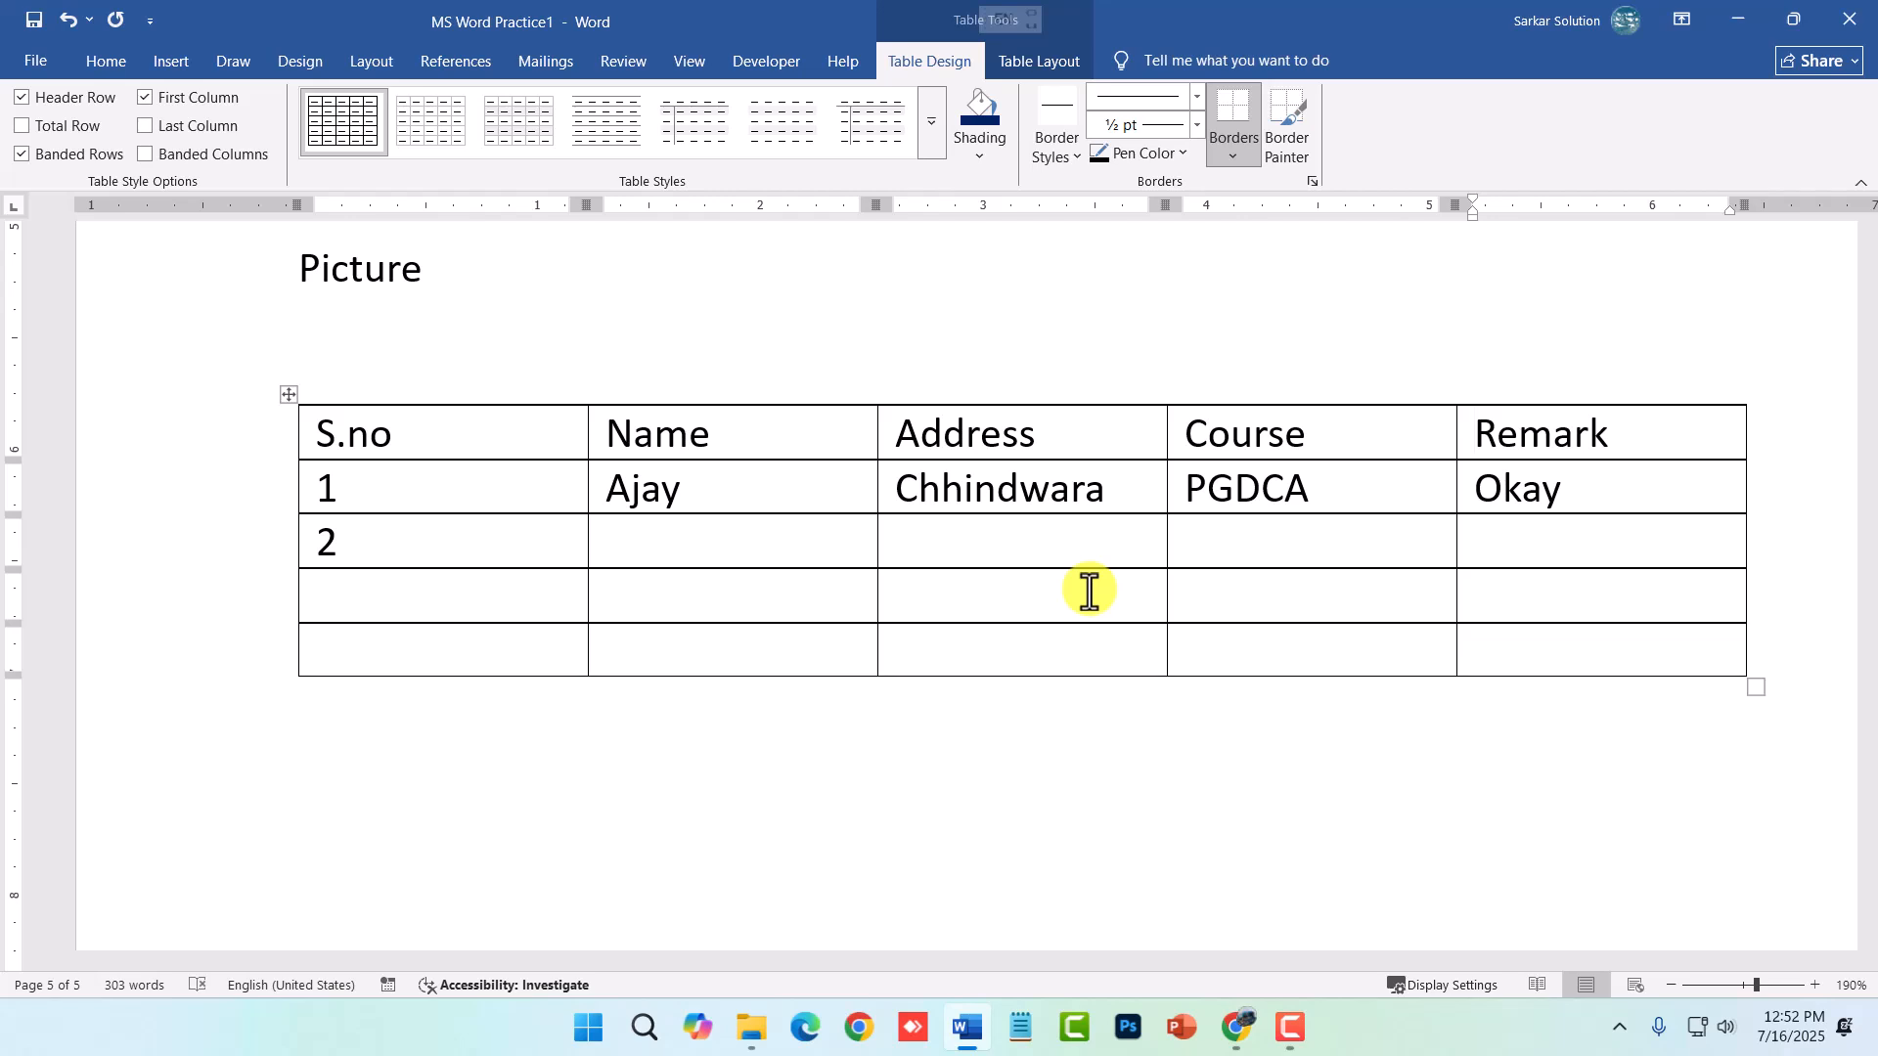
{"action": "left_click", "coordinate": [1406, 438]}
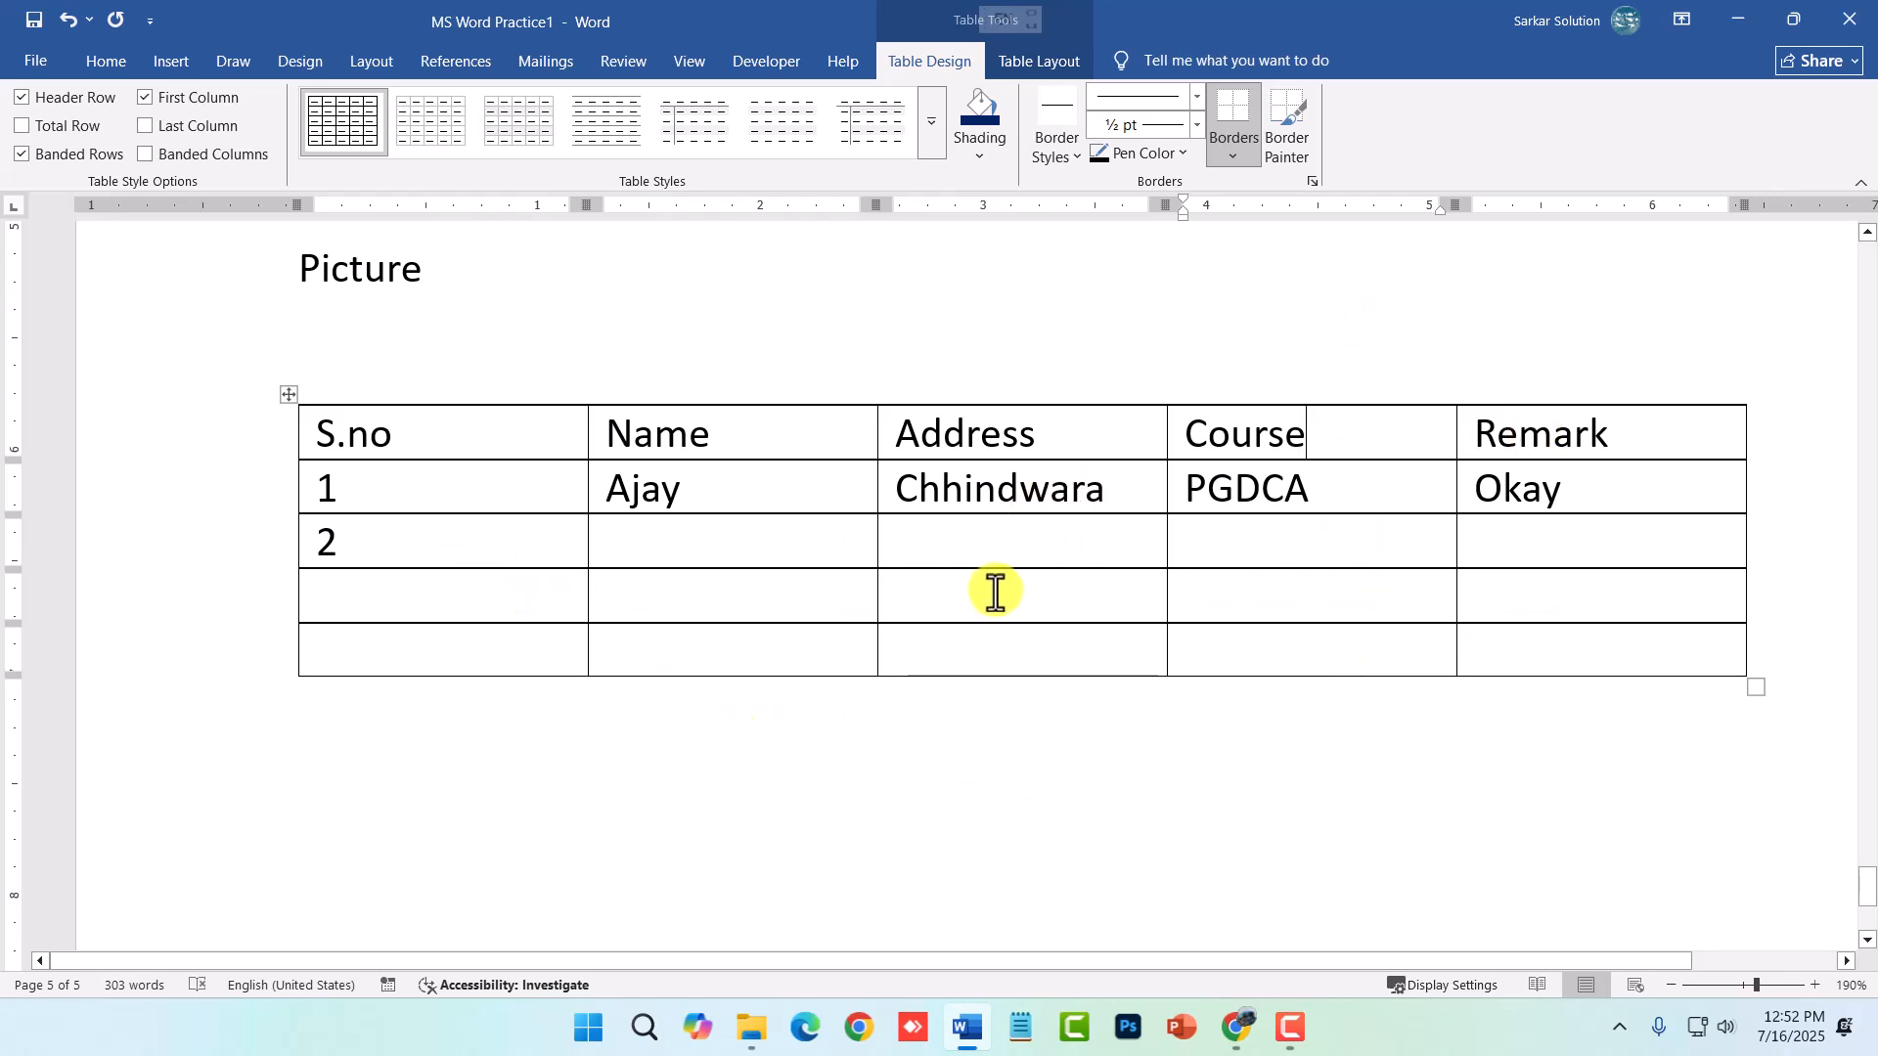
{"action": "left_click", "coordinate": [996, 526]}
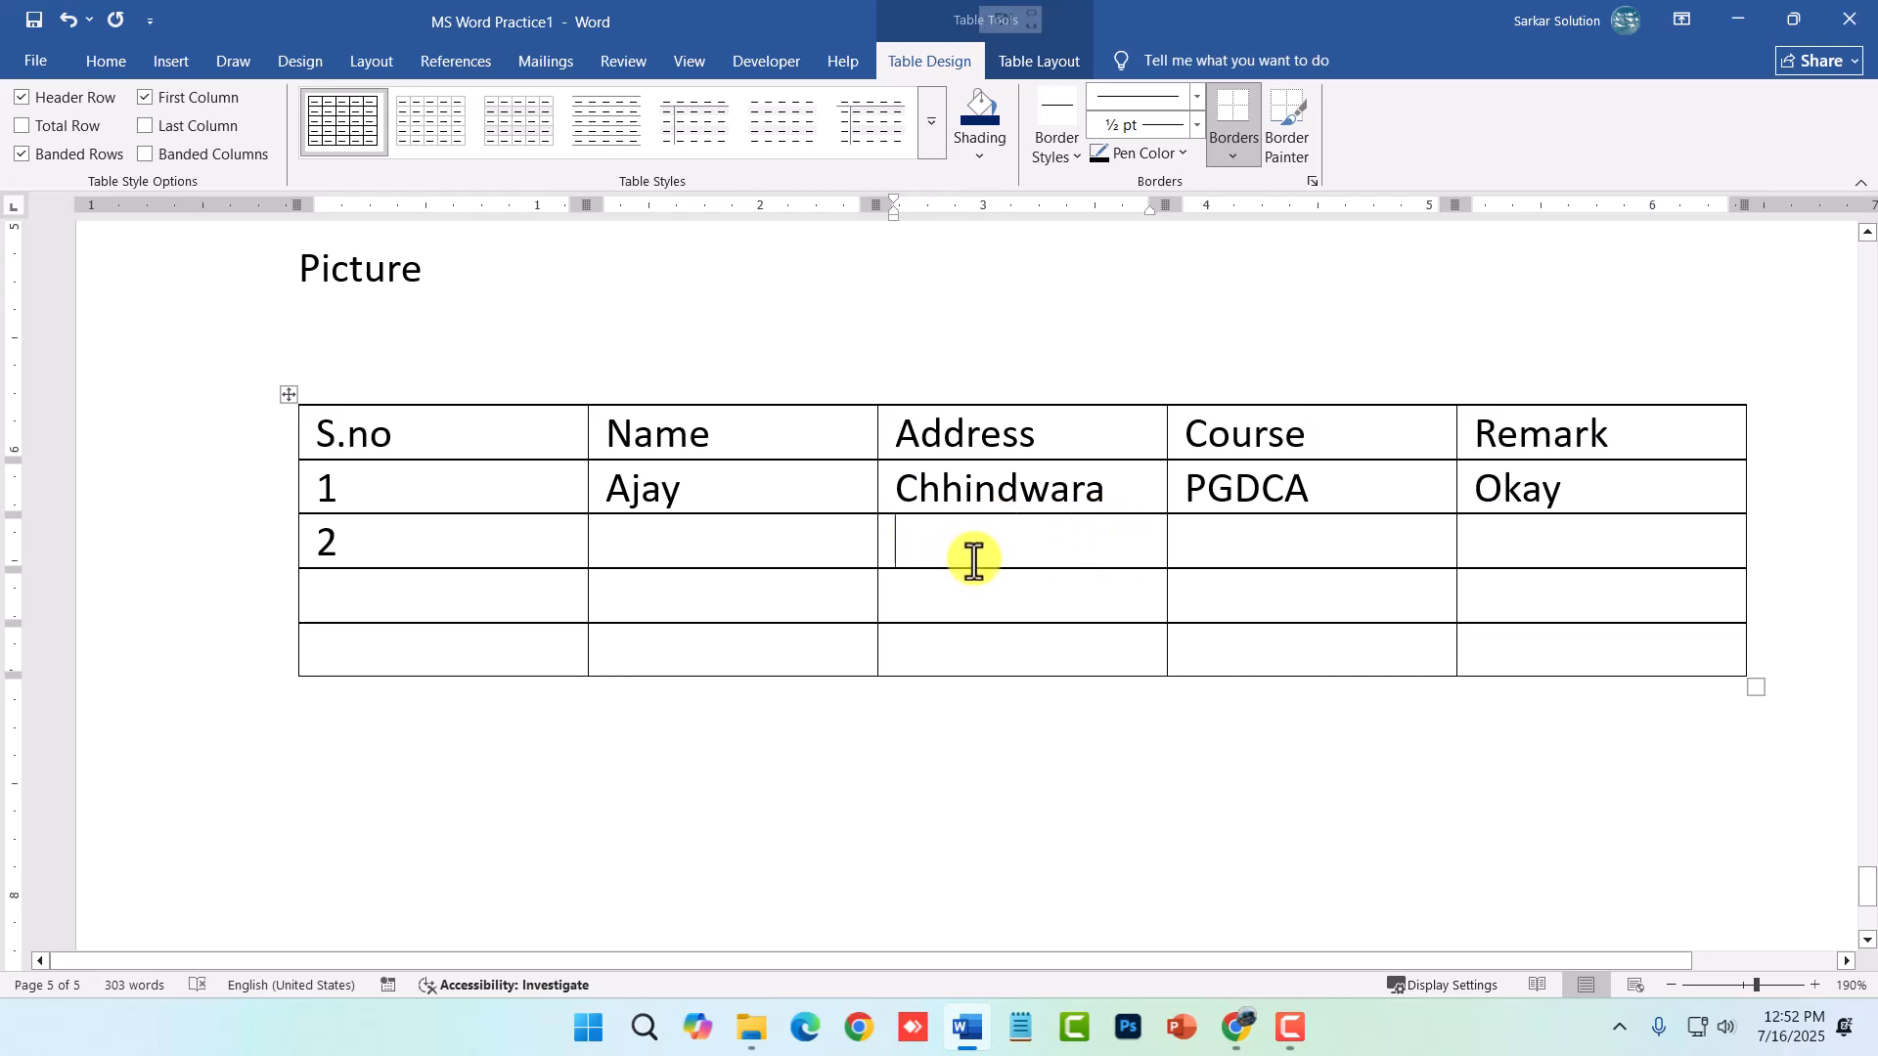
{"action": "left_click", "coordinate": [1331, 435]}
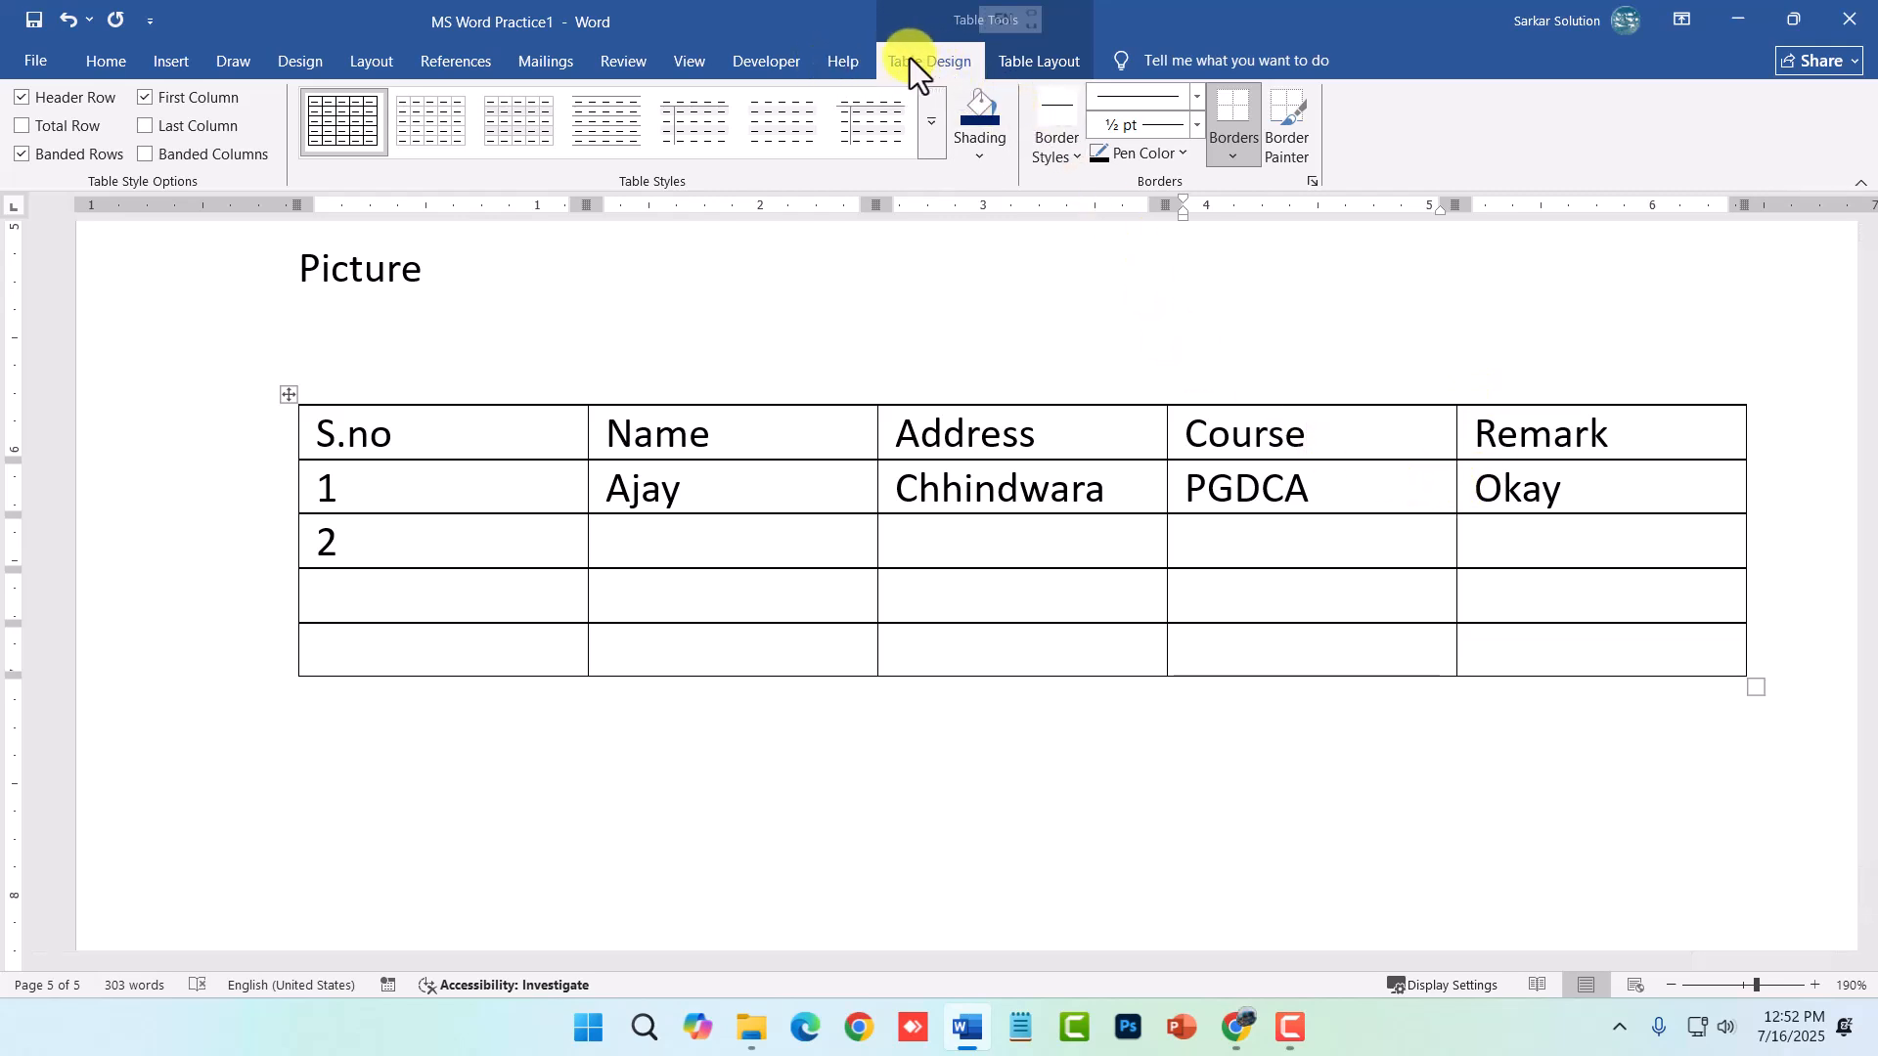
{"action": "left_click", "coordinate": [1035, 66]}
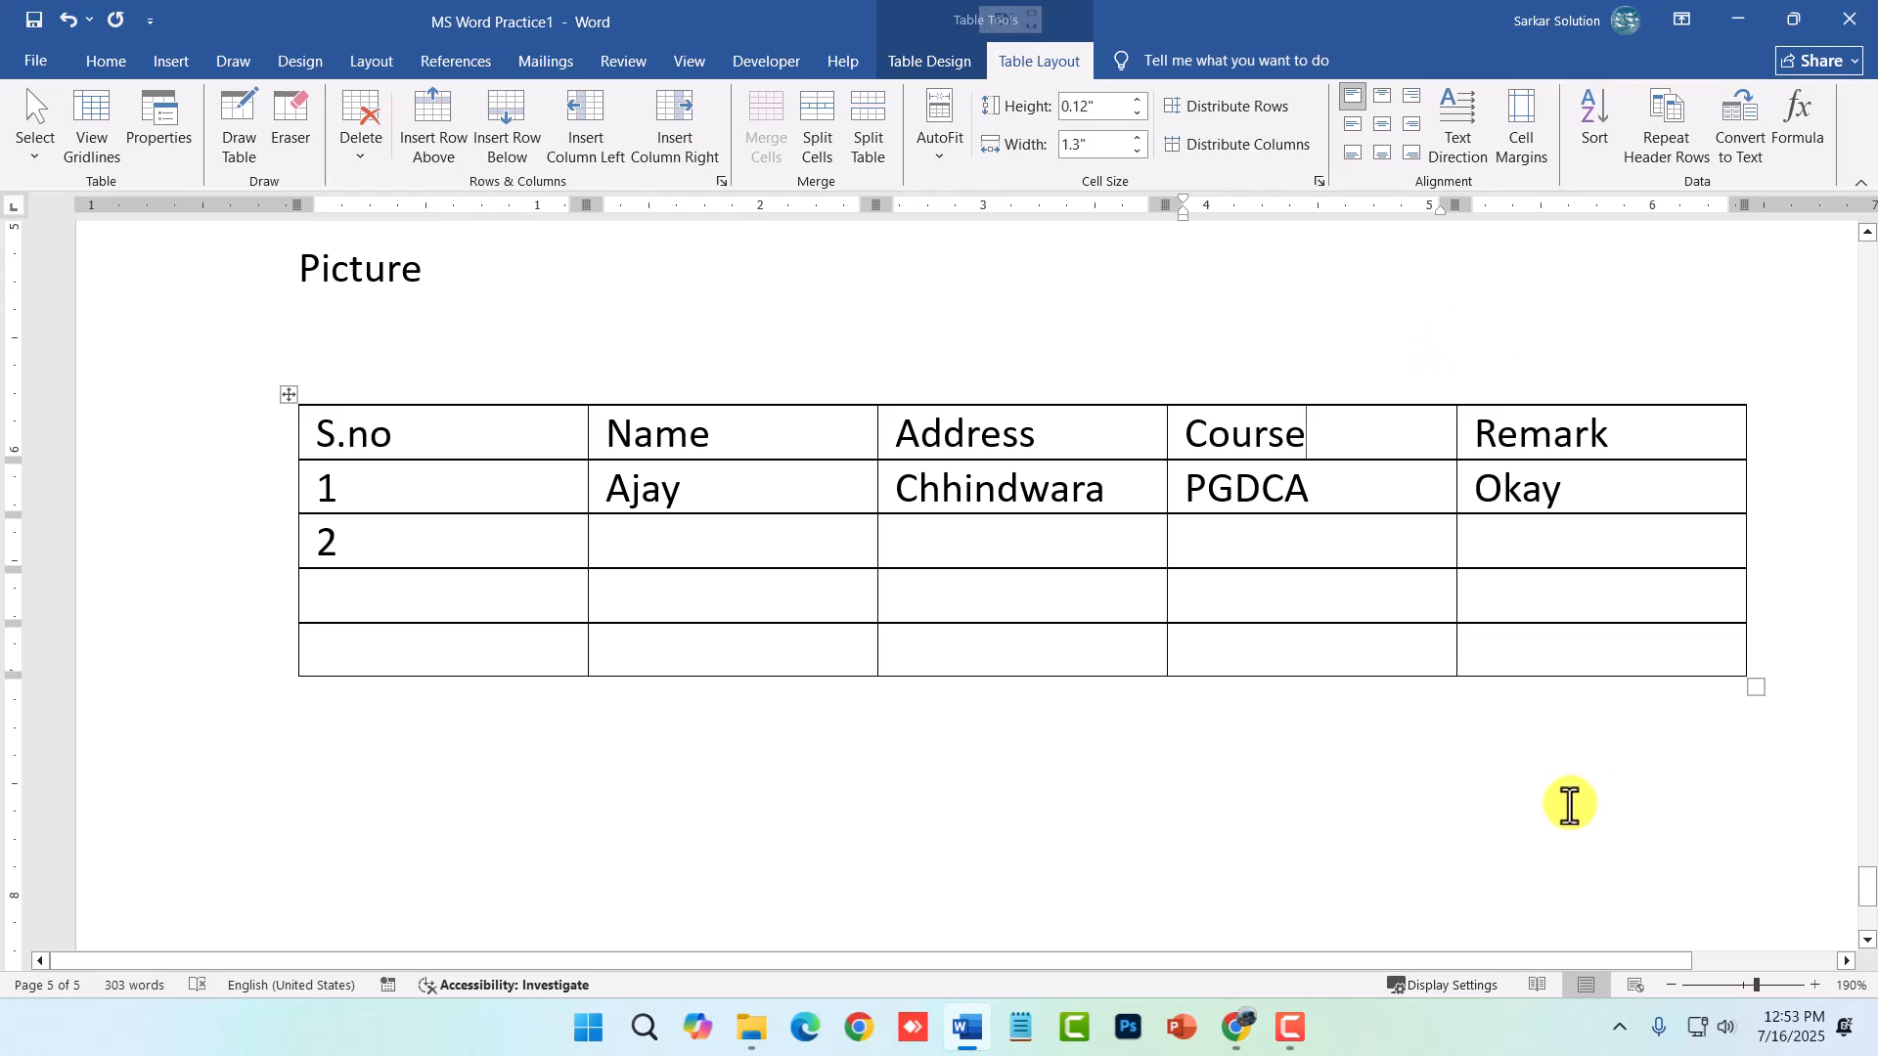
{"action": "left_click", "coordinate": [675, 144]}
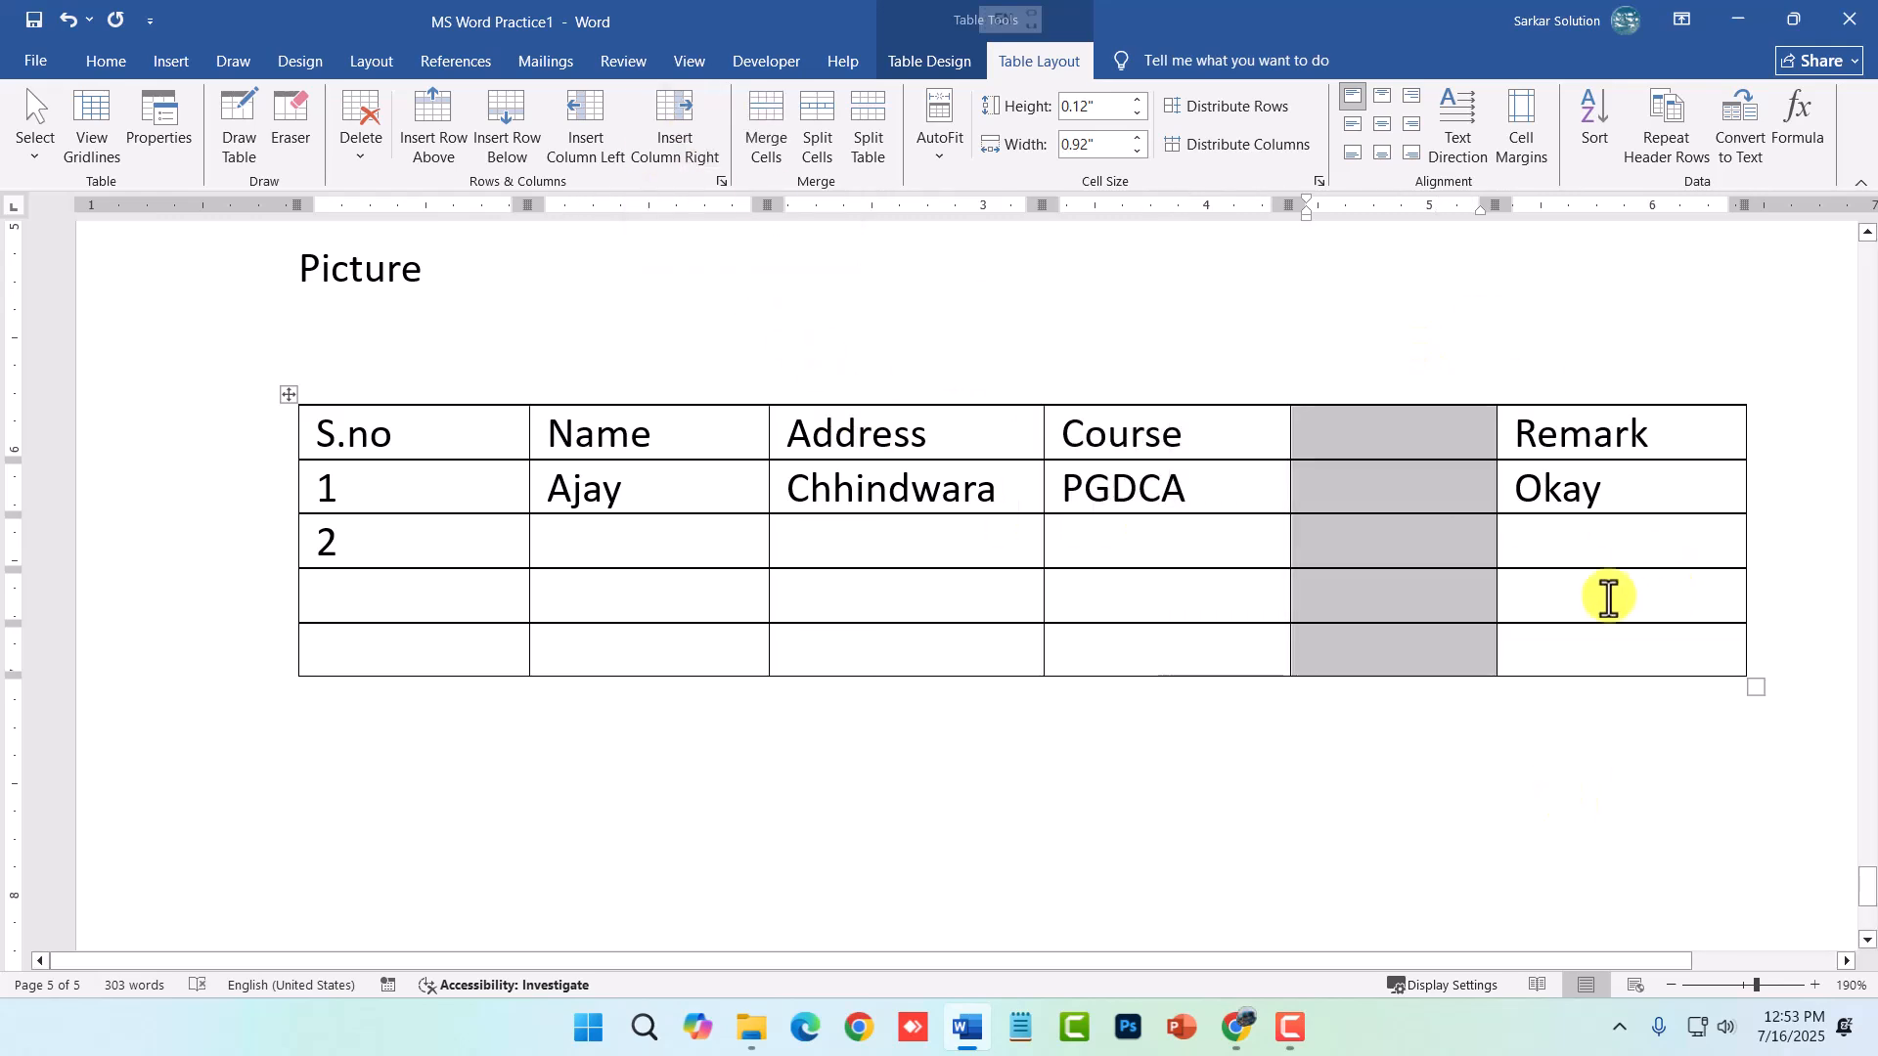
- Insert a new row directly above the row numbered 1
{"action": "left_click", "coordinate": [404, 484]}
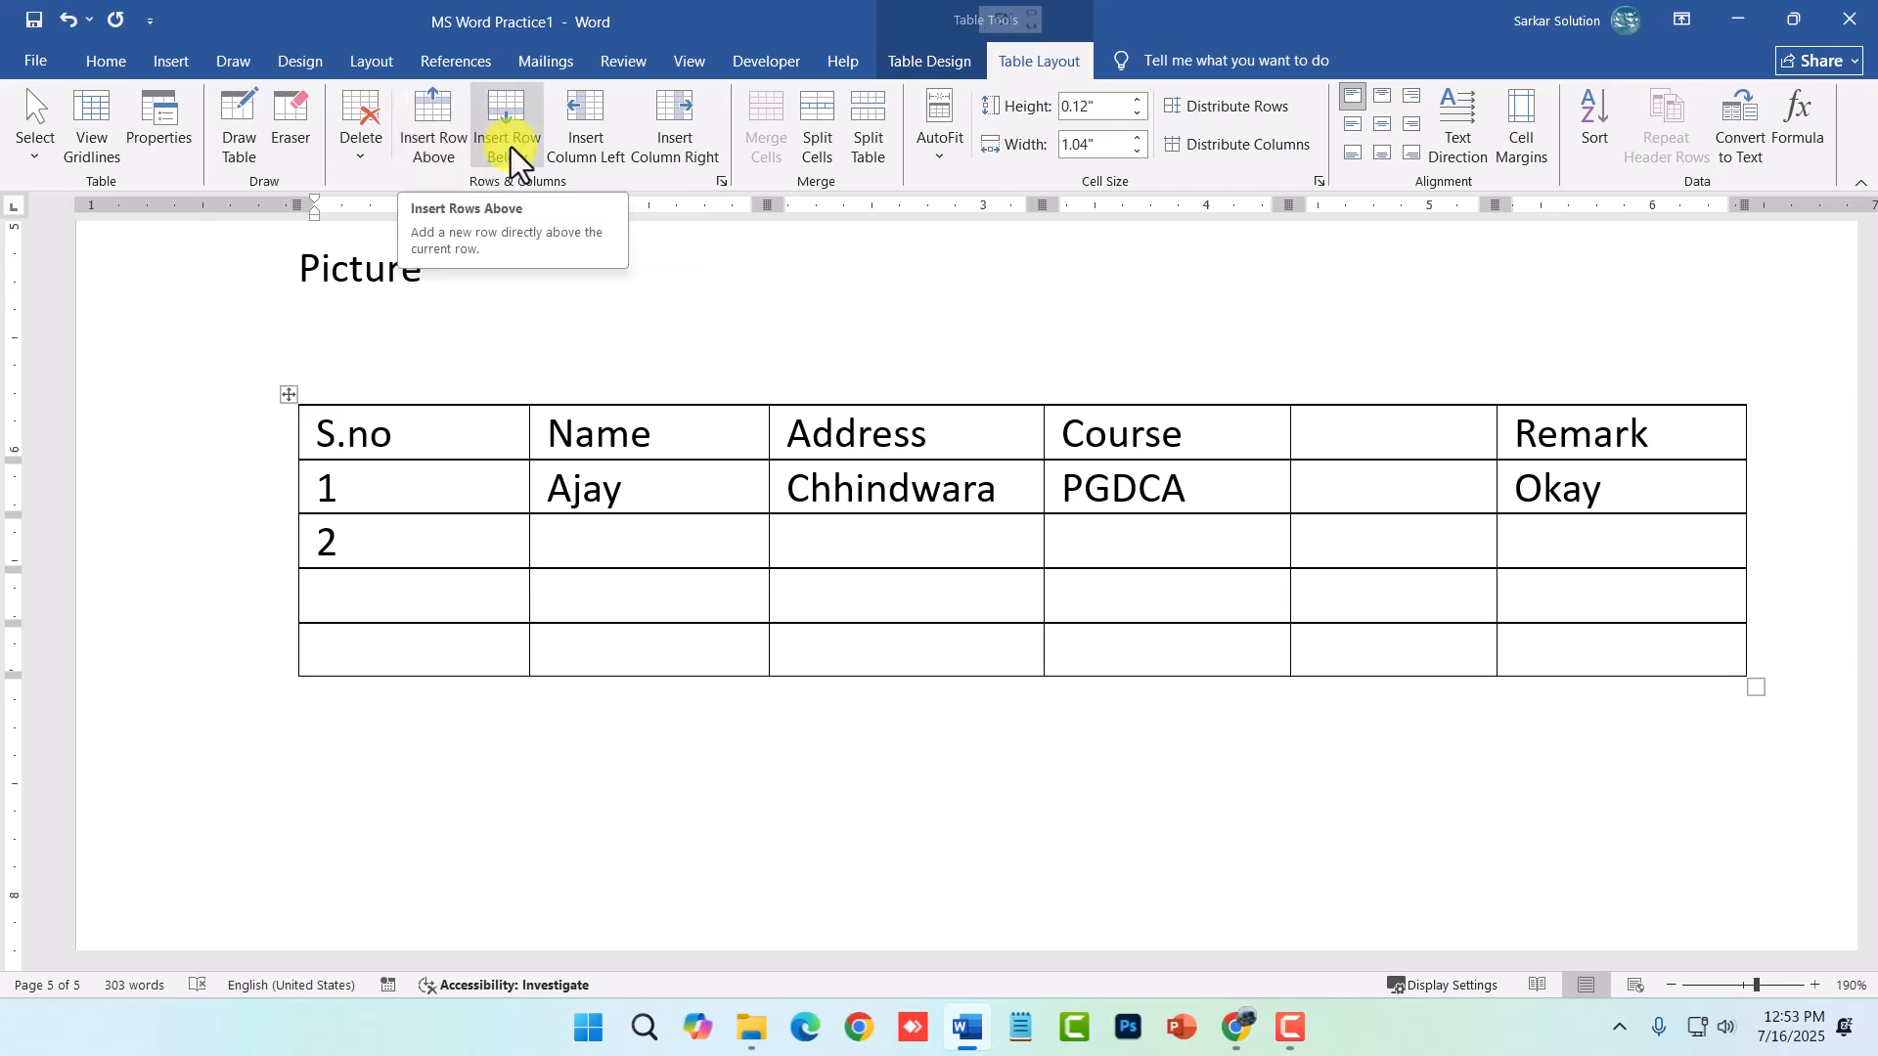
{"action": "left_click", "coordinate": [448, 143]}
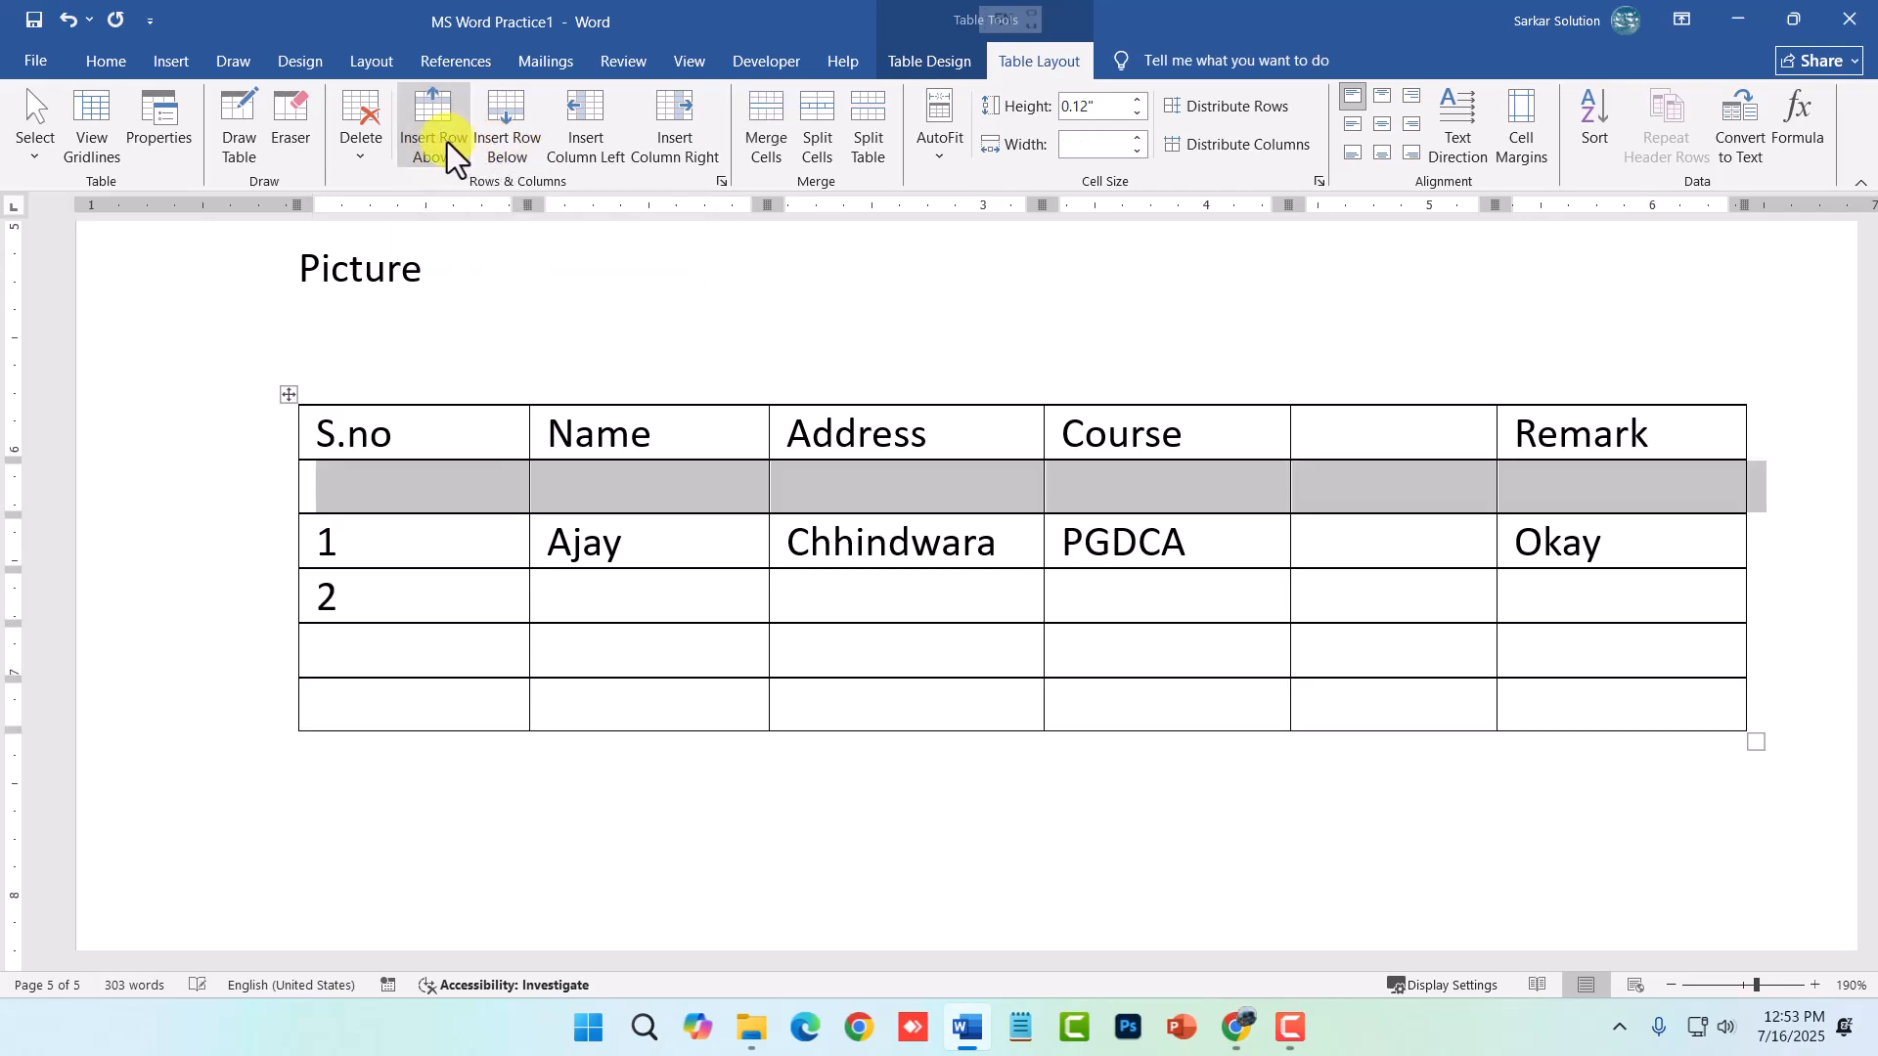
{"action": "left_click", "coordinate": [479, 490]}
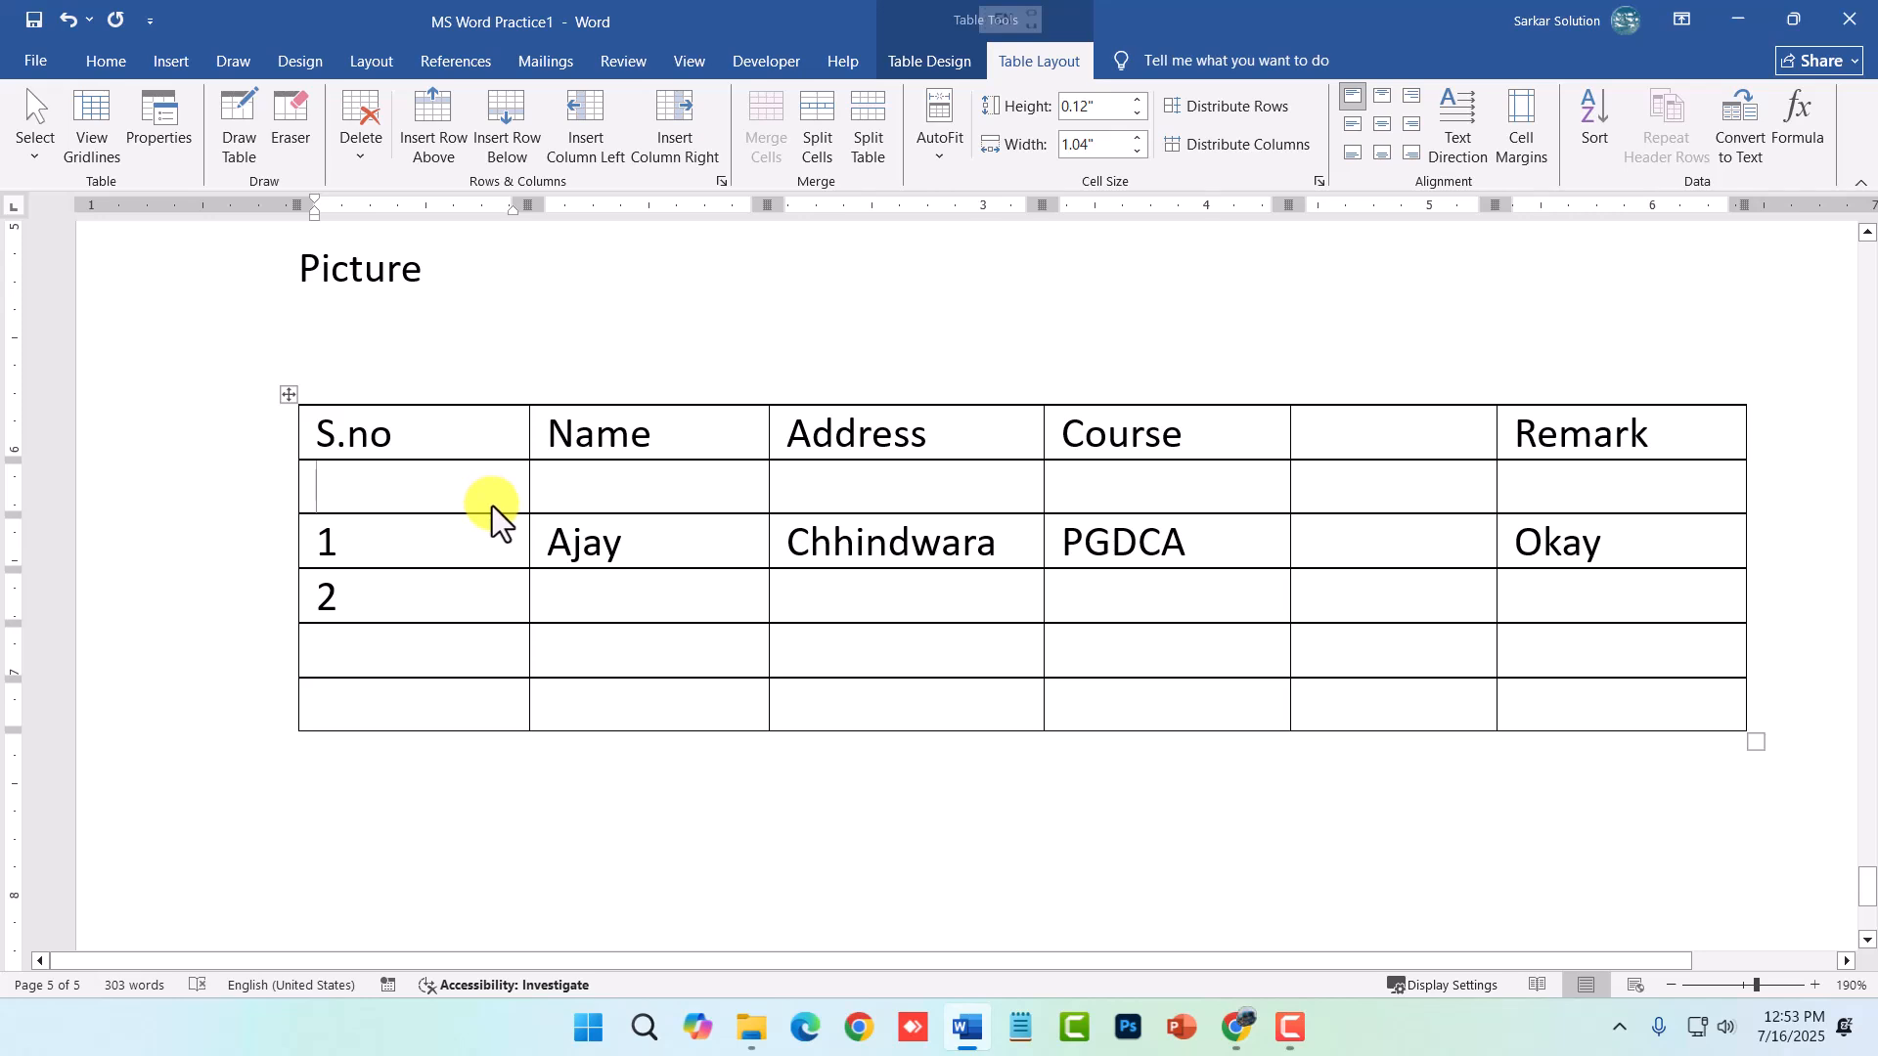
- Fill the new row under the header with serial number 3, a person's first name, their city and the course DCA
{"action": "type", "text": "3"}
{"action": "key", "text": "Tab"}
{"action": "type", "text": "Mohit"}
{"action": "key", "text": "Tab"}
{"action": "type", "text": "Chh"}
{"action": "key", "text": "BackSpace"}
{"action": "key", "text": "BackSpace"}
{"action": "key", "text": "BackSpace"}
{"action": "type", "text": "Bhopal"}
{"action": "key", "text": "Tab"}
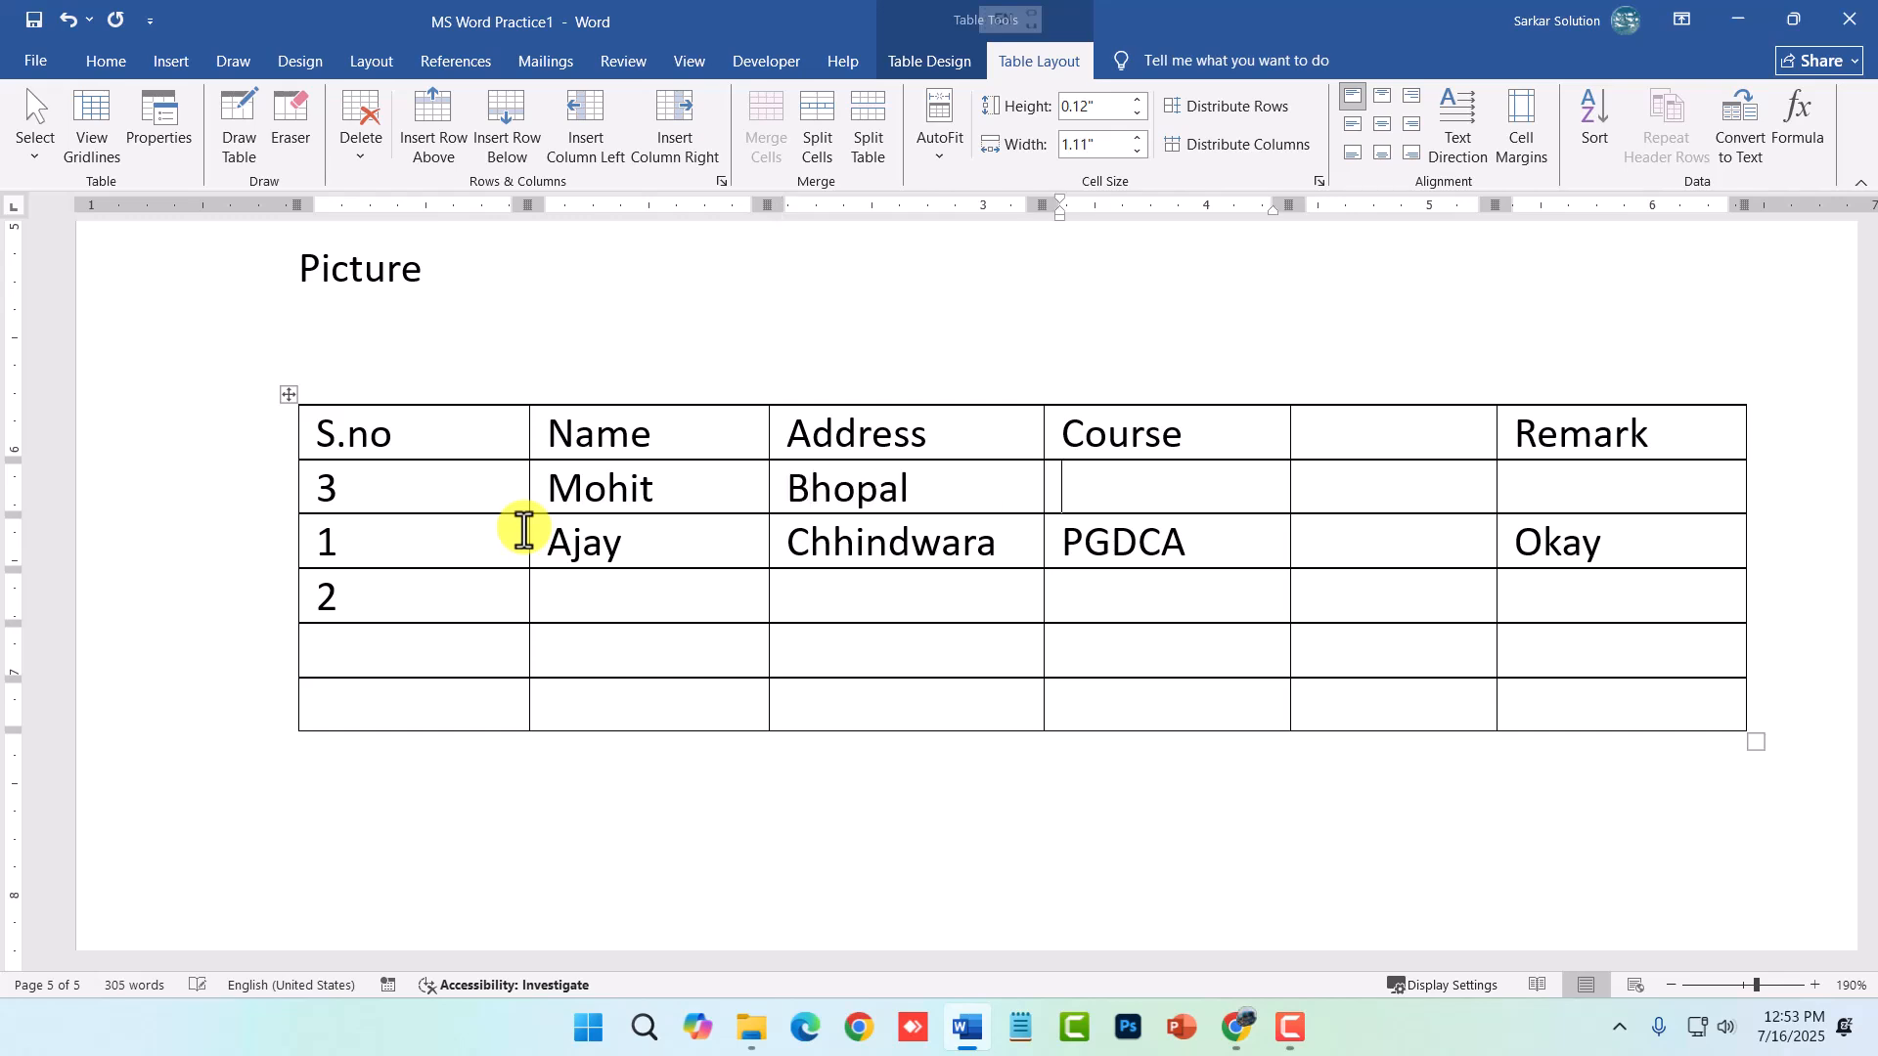
{"action": "type", "text": "P"}
{"action": "key", "text": "BackSpace"}
{"action": "type", "text": "DCA"}
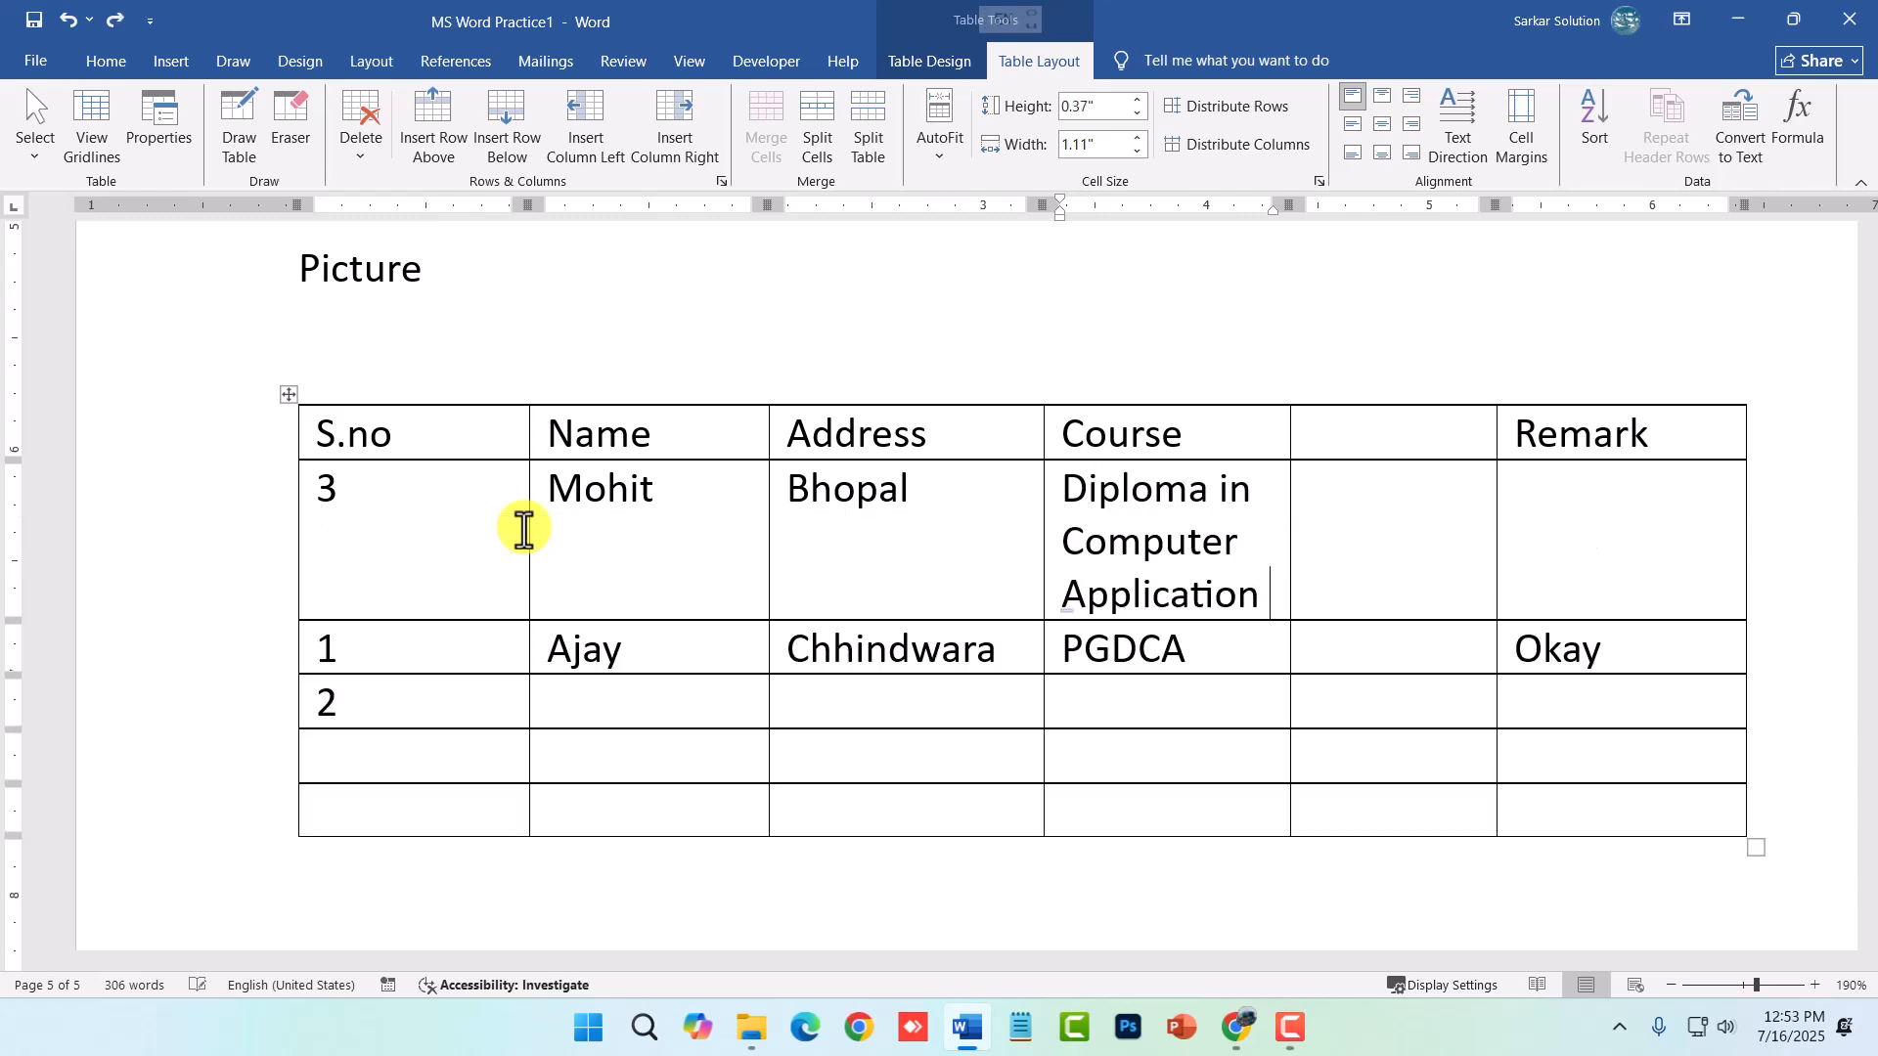
{"action": "key", "text": "ctrl+z"}
{"action": "key", "text": "Tab"}
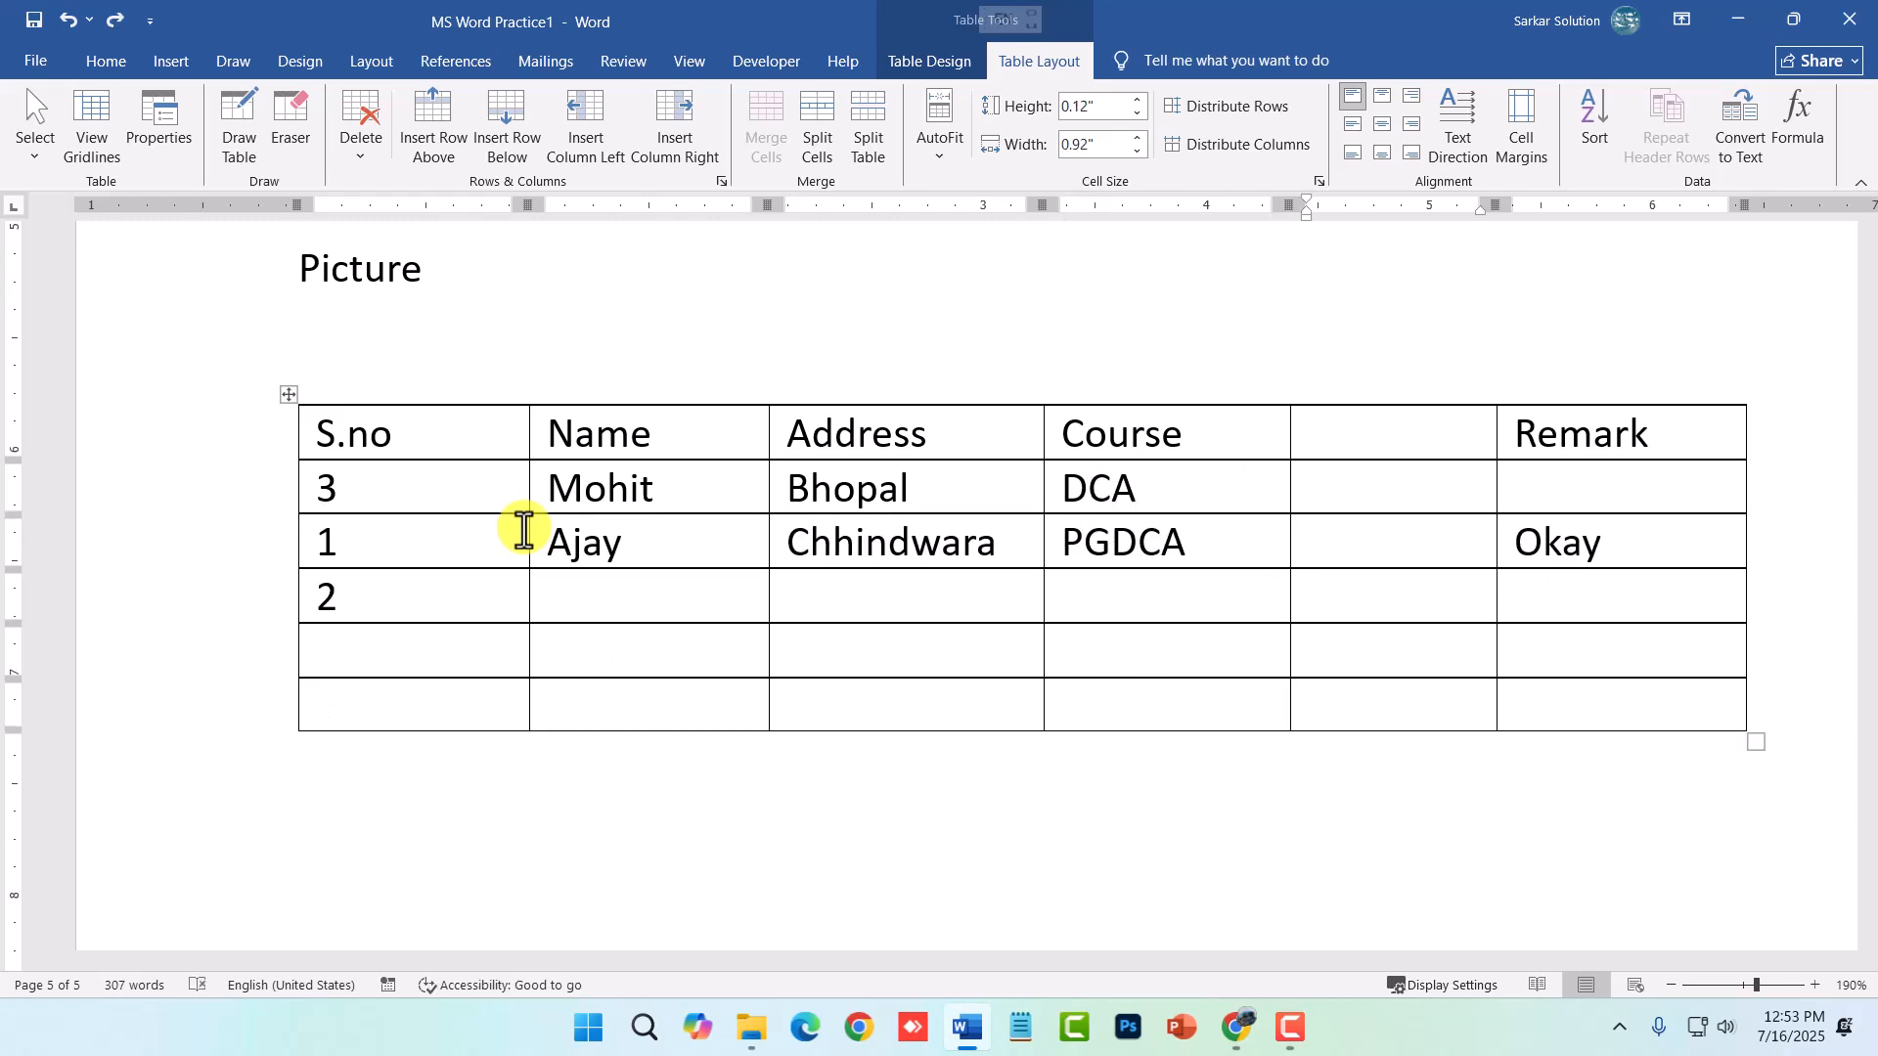
- Enter Mobile as the header of the empty column between Course and Remark
{"action": "left_click", "coordinate": [1445, 445]}
{"action": "type", "text": "Mobile"}
{"action": "key", "text": "Tab"}
{"action": "key", "text": "Tab"}
{"action": "key", "text": "Tab"}
{"action": "key", "text": "Tab"}
{"action": "key", "text": "Tab"}
{"action": "key", "text": "Tab"}
{"action": "key", "text": "Tab"}
{"action": "key", "text": "Tab"}
{"action": "key", "text": "Tab"}
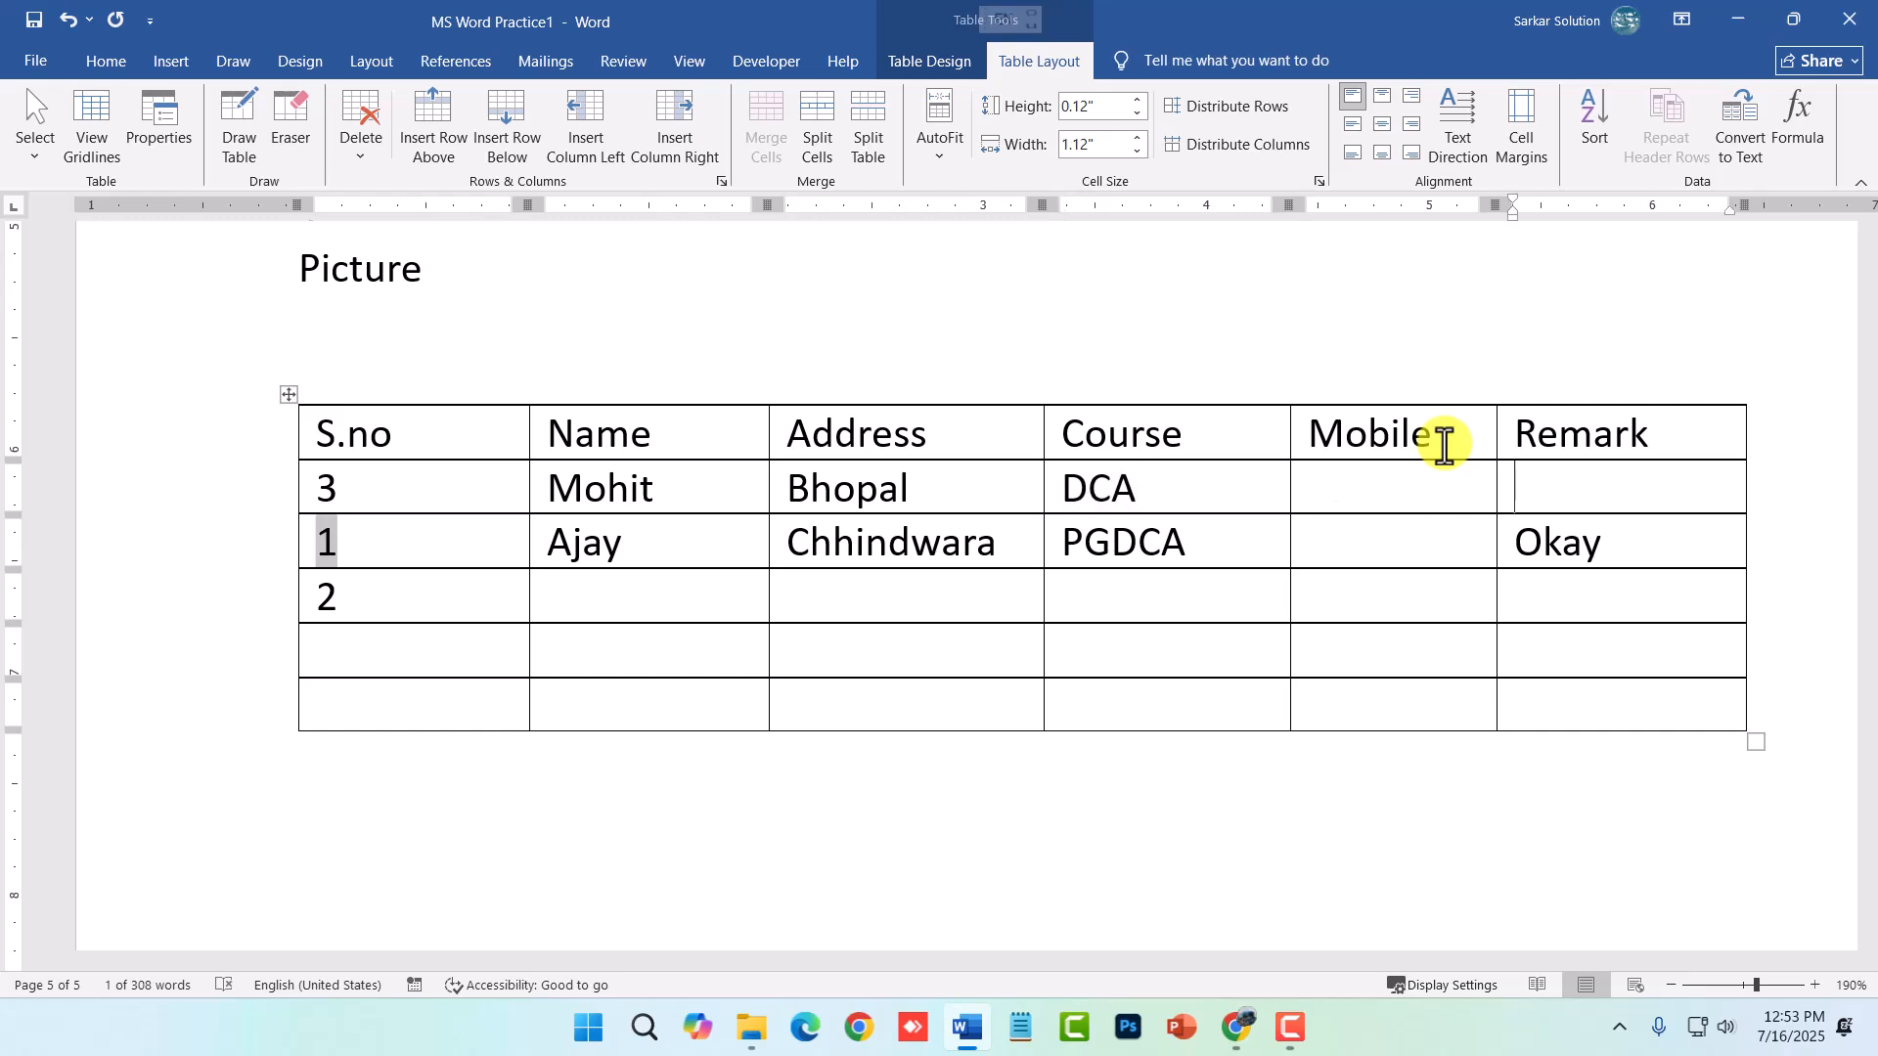
{"action": "key", "text": "Tab"}
{"action": "key", "text": "Tab"}
{"action": "key", "text": "Tab"}
{"action": "key", "text": "Tab"}
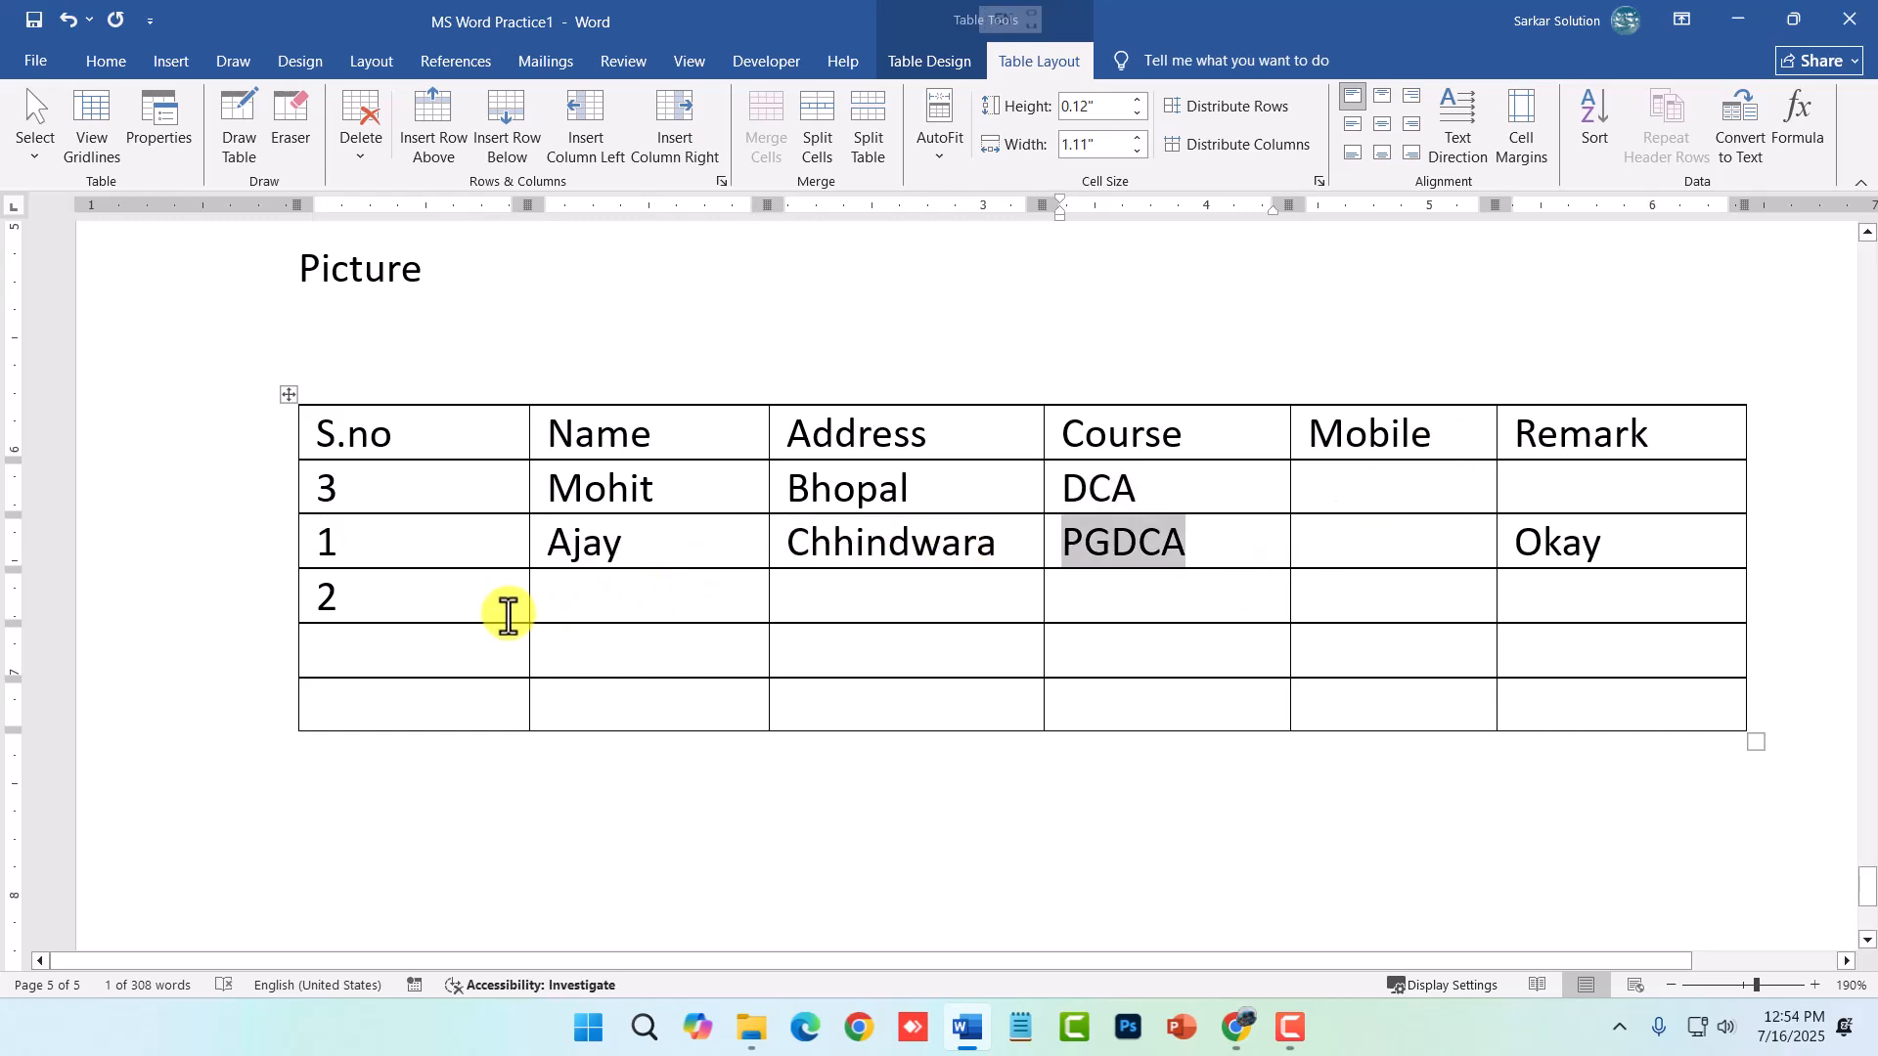
- Enter serial numbers 4 and 5 in the last two rows of the S.no column
{"action": "left_click", "coordinate": [549, 602]}
{"action": "left_click", "coordinate": [450, 491]}
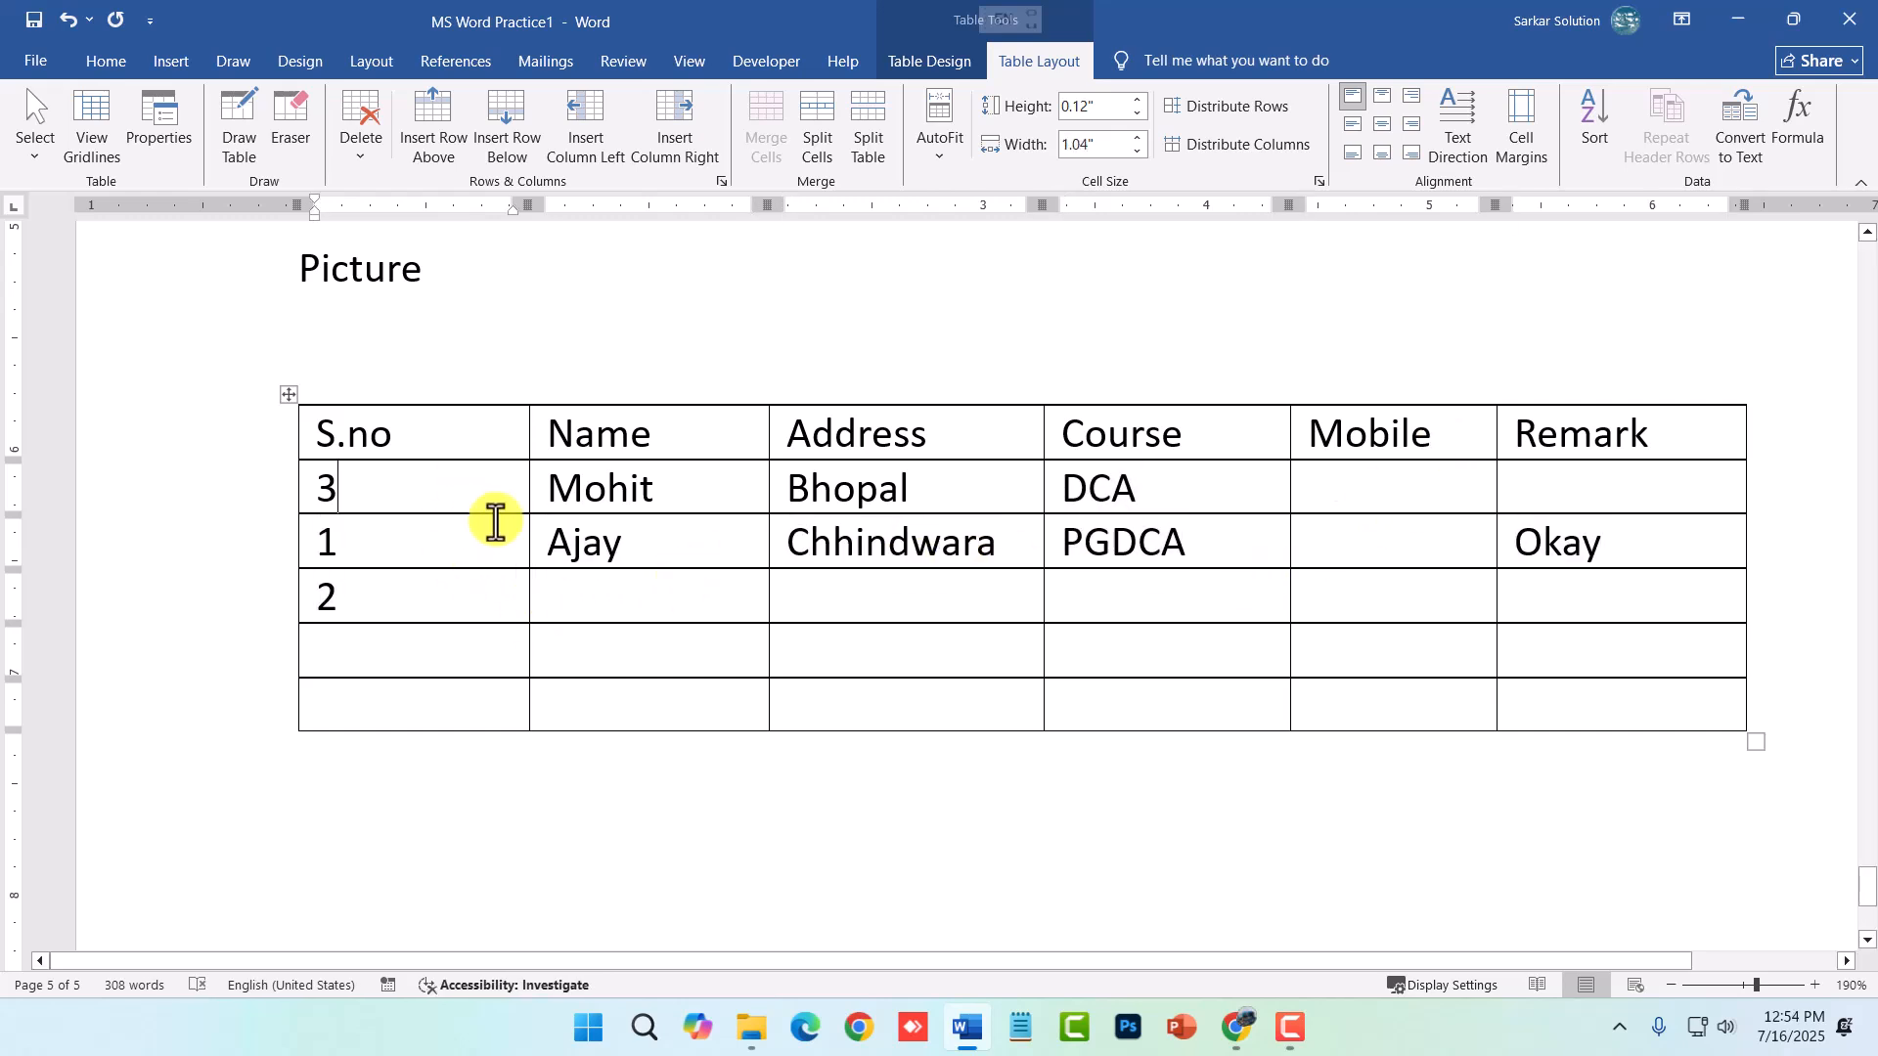
{"action": "left_click", "coordinate": [423, 644]}
{"action": "type", "text": "4"}
{"action": "type", "text": "5"}
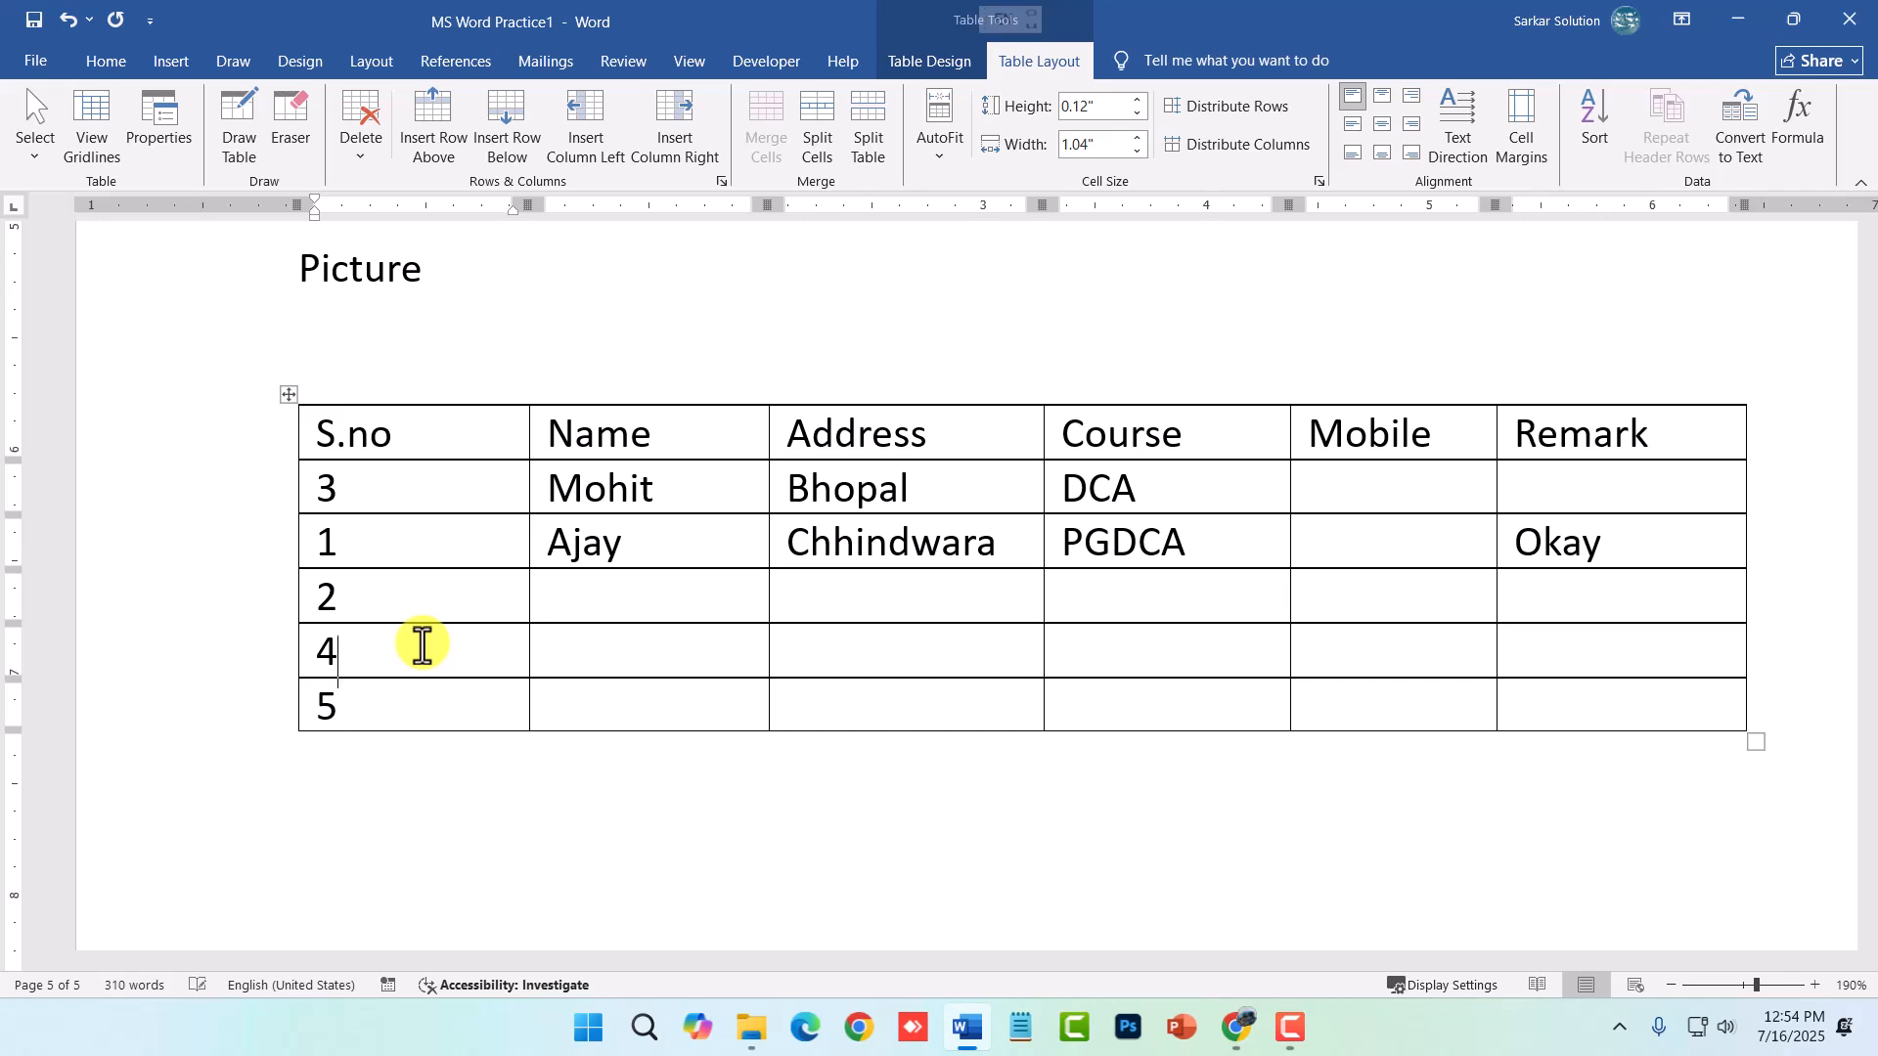
- Enter a person's first name in the Name column for each of the rows numbered 2, 4 and 5
{"action": "key", "text": "Tab"}
{"action": "key", "text": "Tab"}
{"action": "key", "text": "shift+Tab"}
{"action": "type", "text": "Brijesh"}
{"action": "type", "text": "Sandeep"}
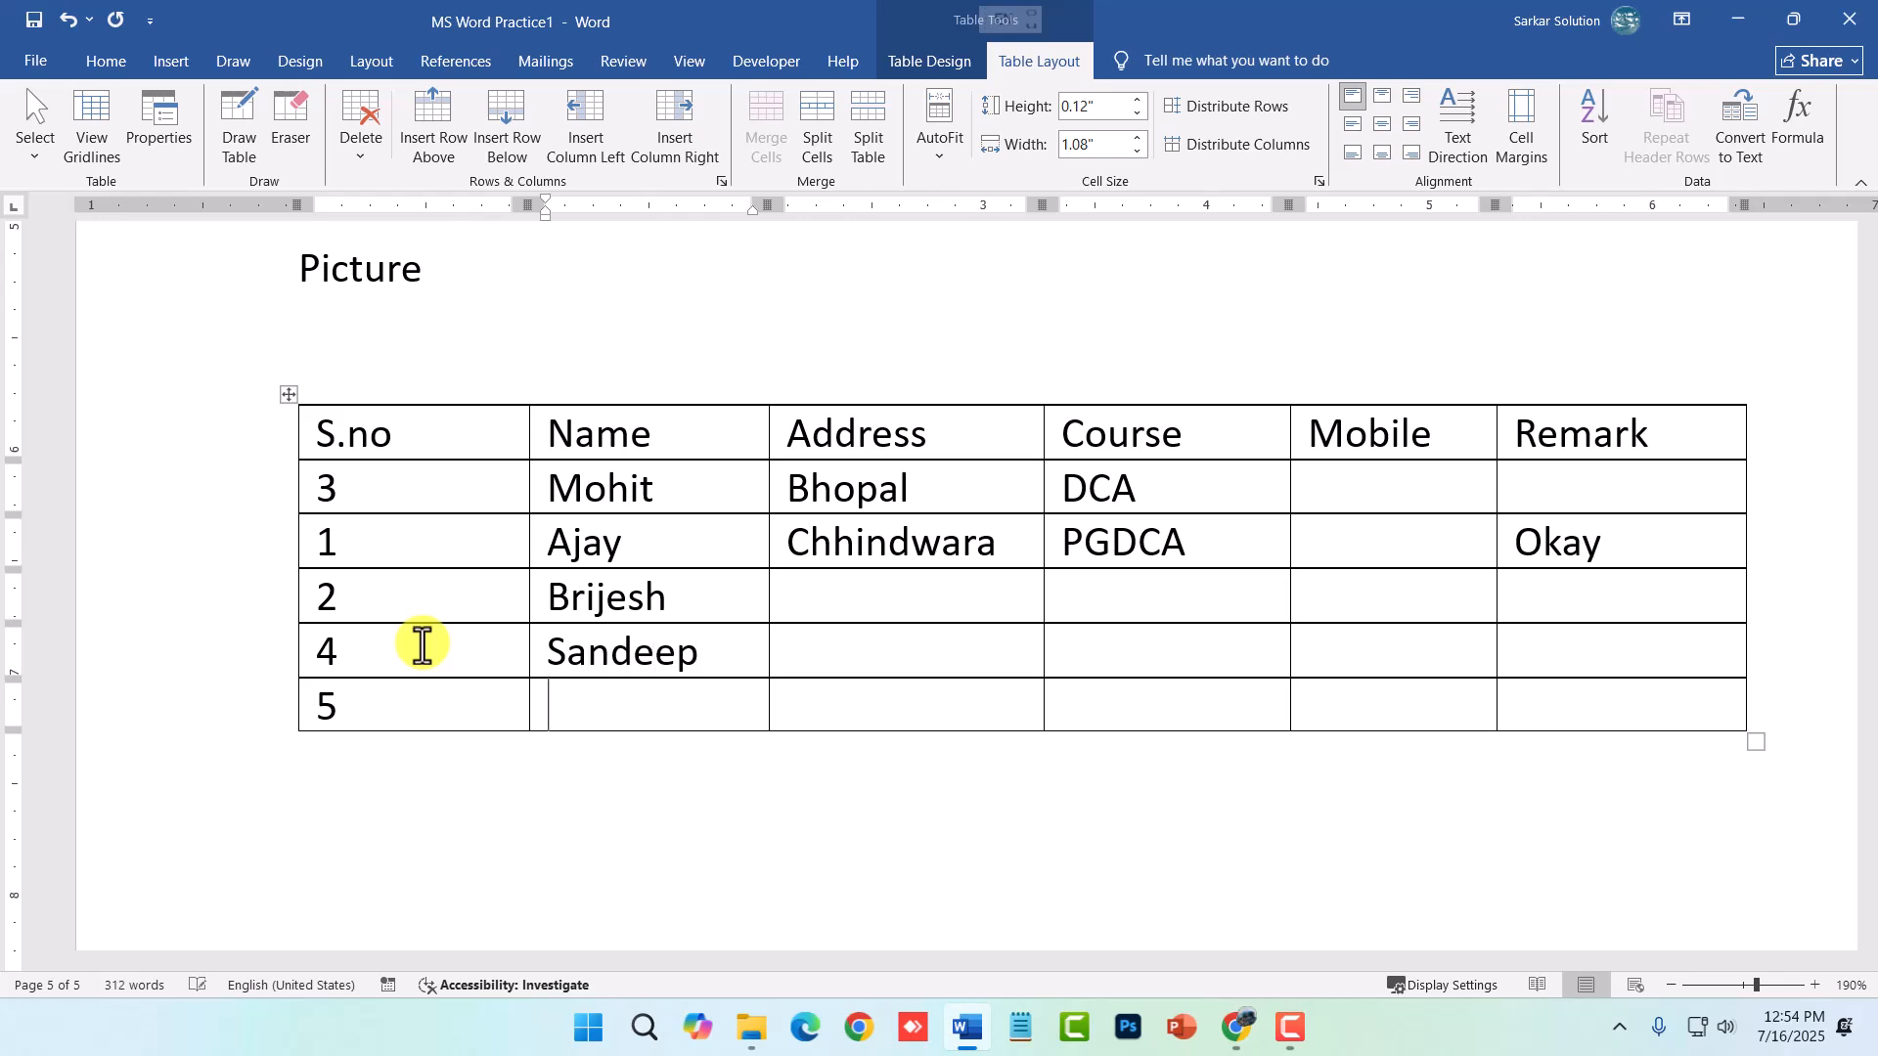
{"action": "type", "text": "Rakesh"}
{"action": "left_click", "coordinate": [694, 649]}
{"action": "left_click", "coordinate": [362, 487]}
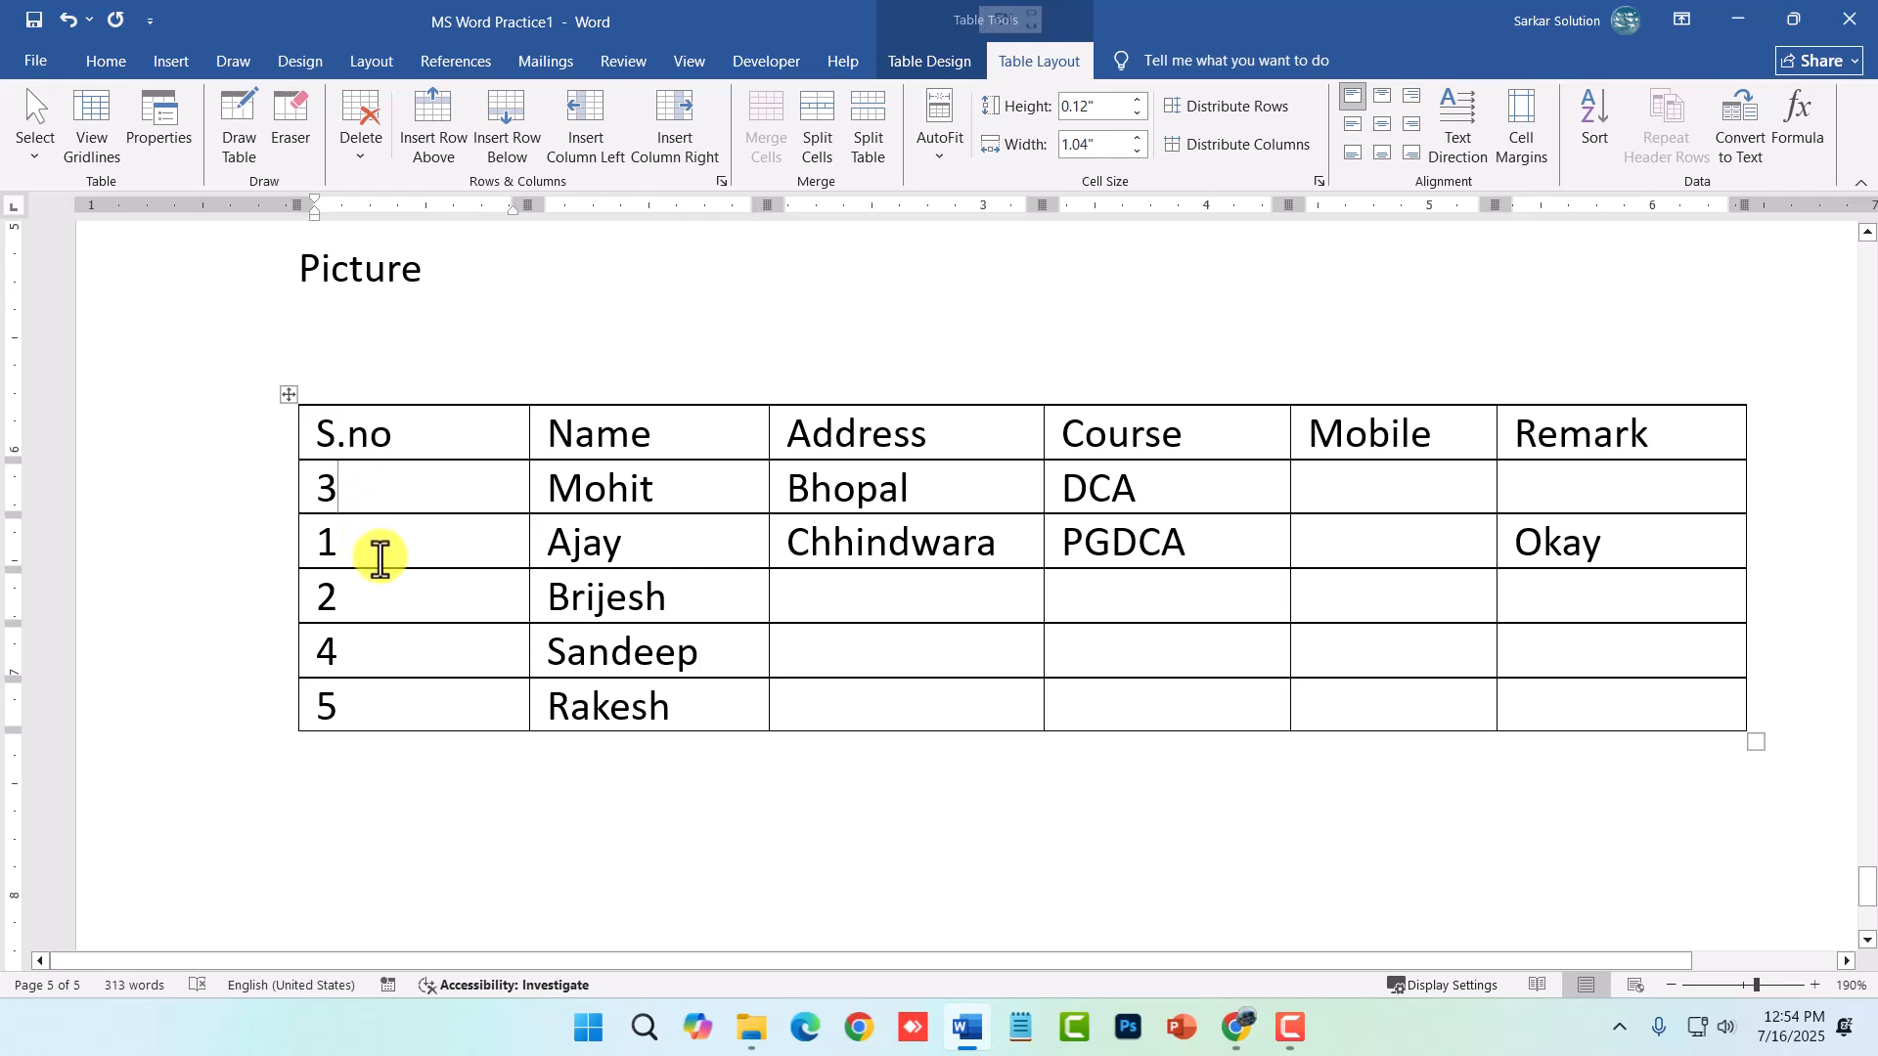
{"action": "left_click", "coordinate": [288, 395]}
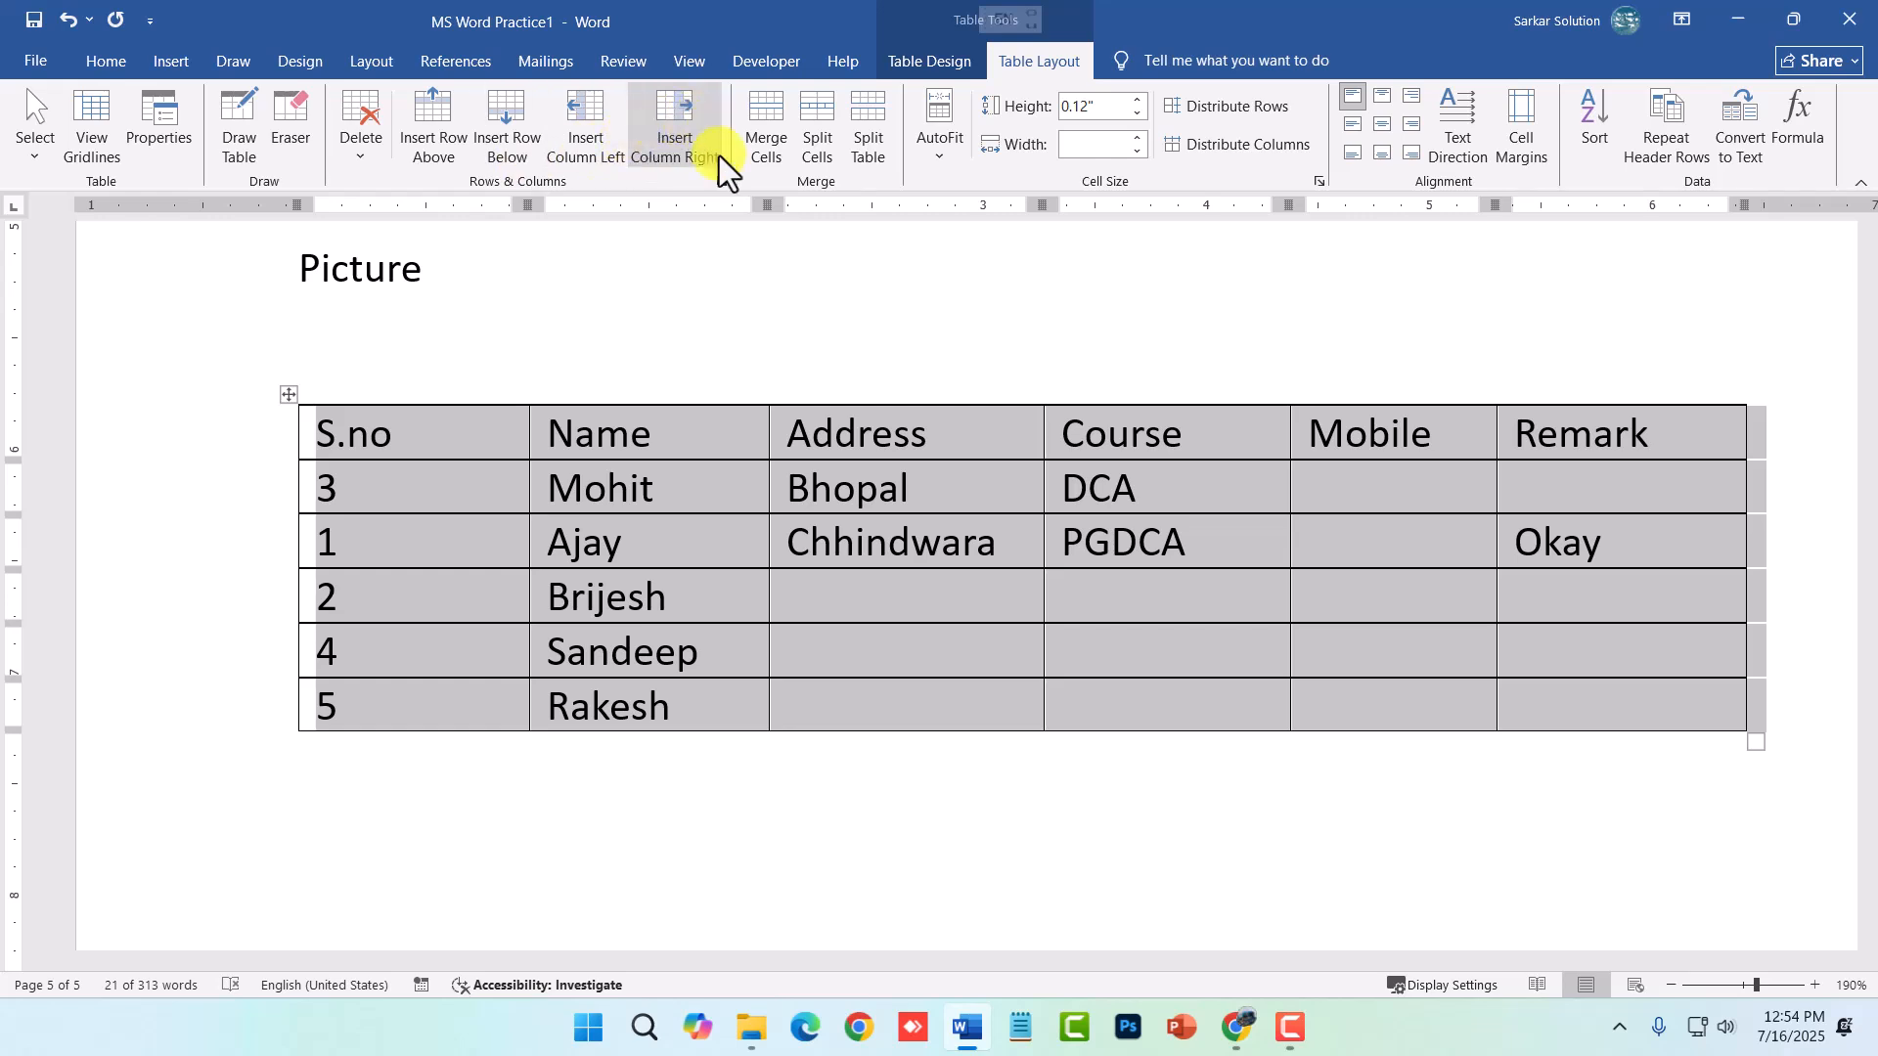
{"action": "left_click", "coordinate": [939, 665]}
- Delete the Mobile column from the table
{"action": "left_click", "coordinate": [1443, 434]}
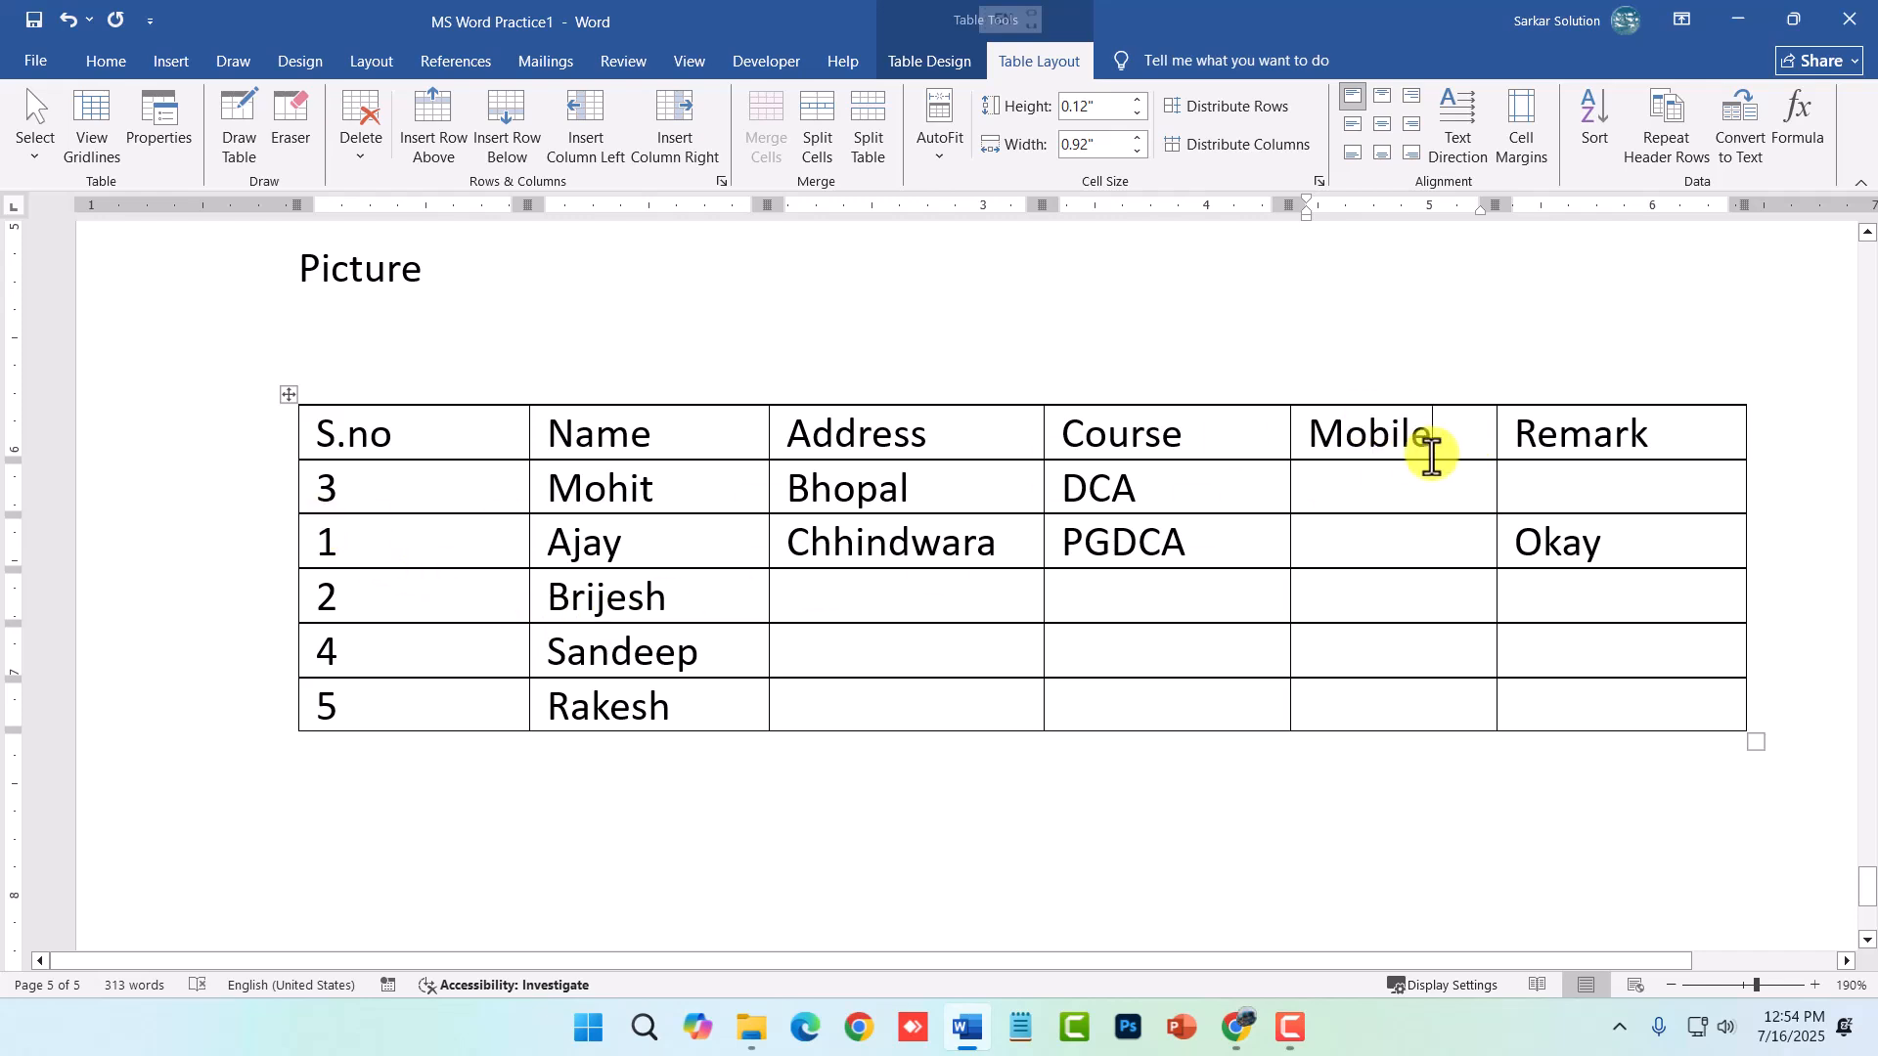
{"action": "left_click", "coordinate": [373, 161]}
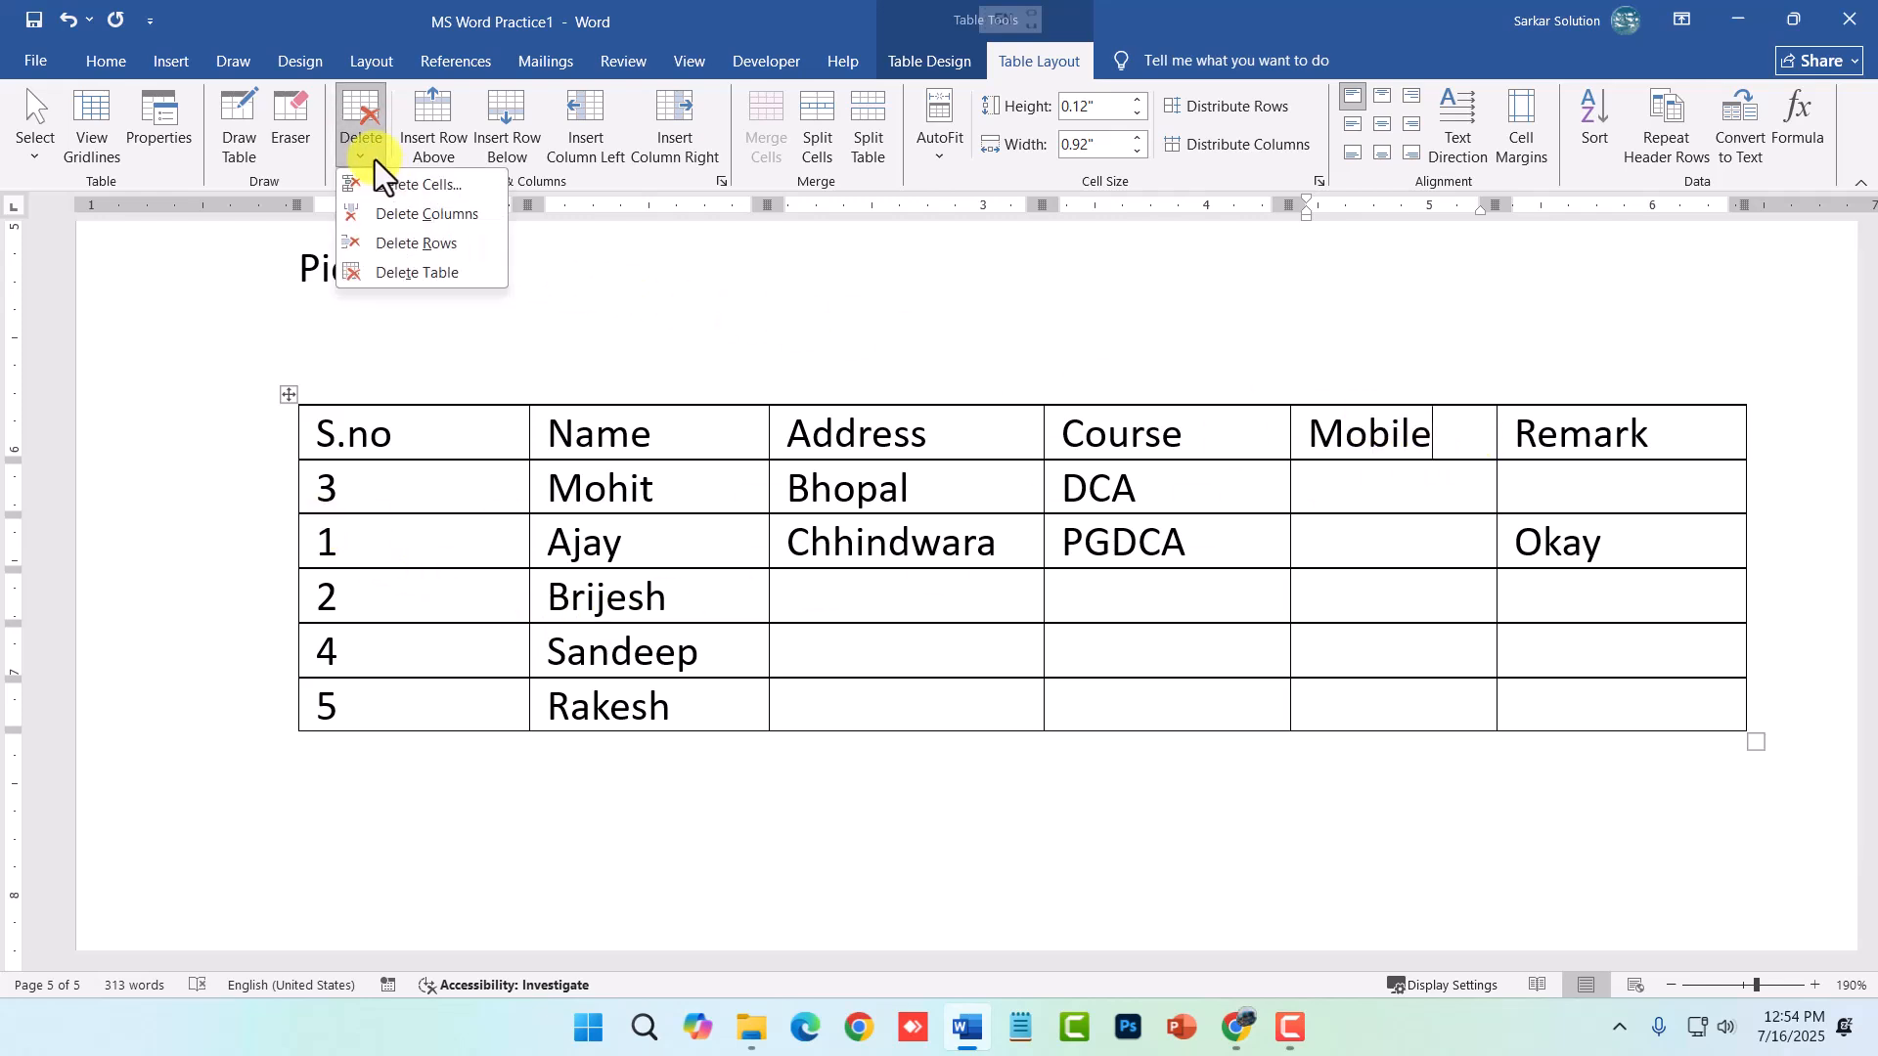
{"action": "left_click", "coordinate": [436, 216]}
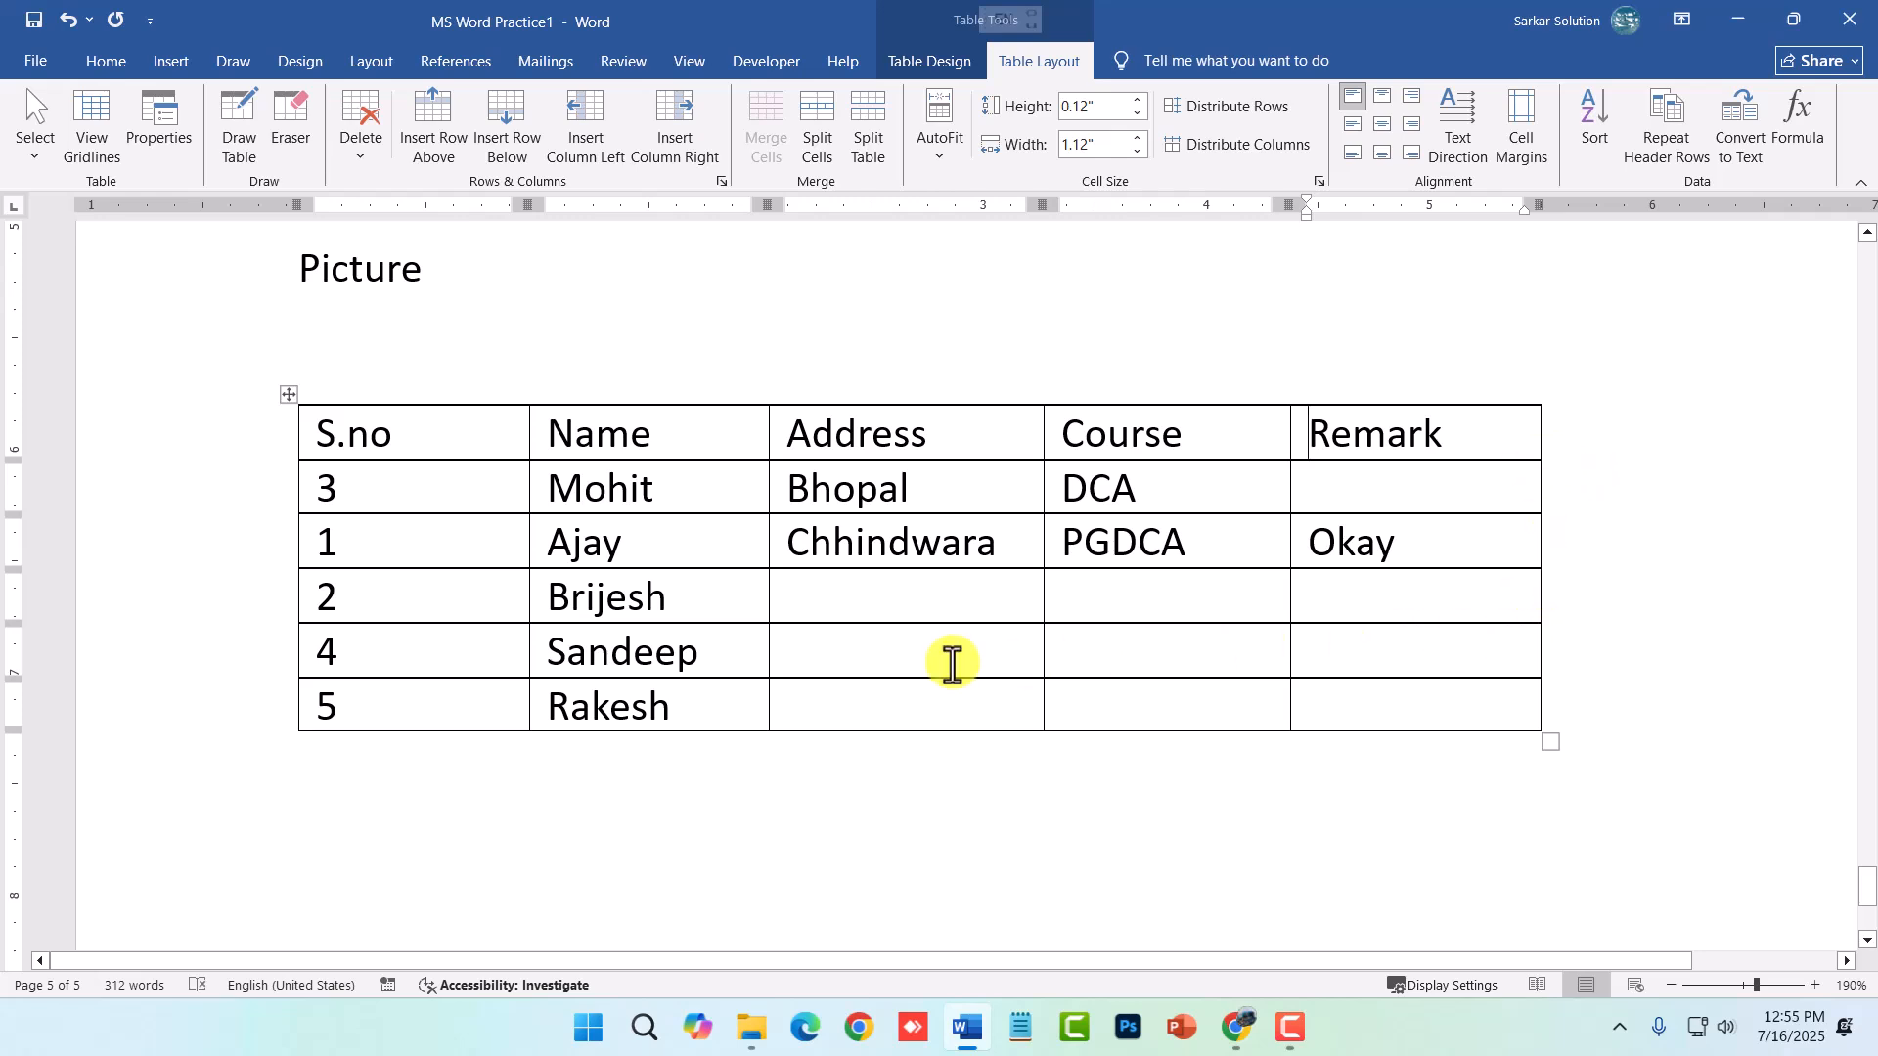
- Add an empty row at the end of the table, after the row numbered 5
{"action": "left_click", "coordinate": [507, 700]}
{"action": "key", "text": "Tab"}
{"action": "key", "text": "Tab"}
{"action": "key", "text": "Tab"}
{"action": "key", "text": "Tab"}
{"action": "key", "text": "Tab"}
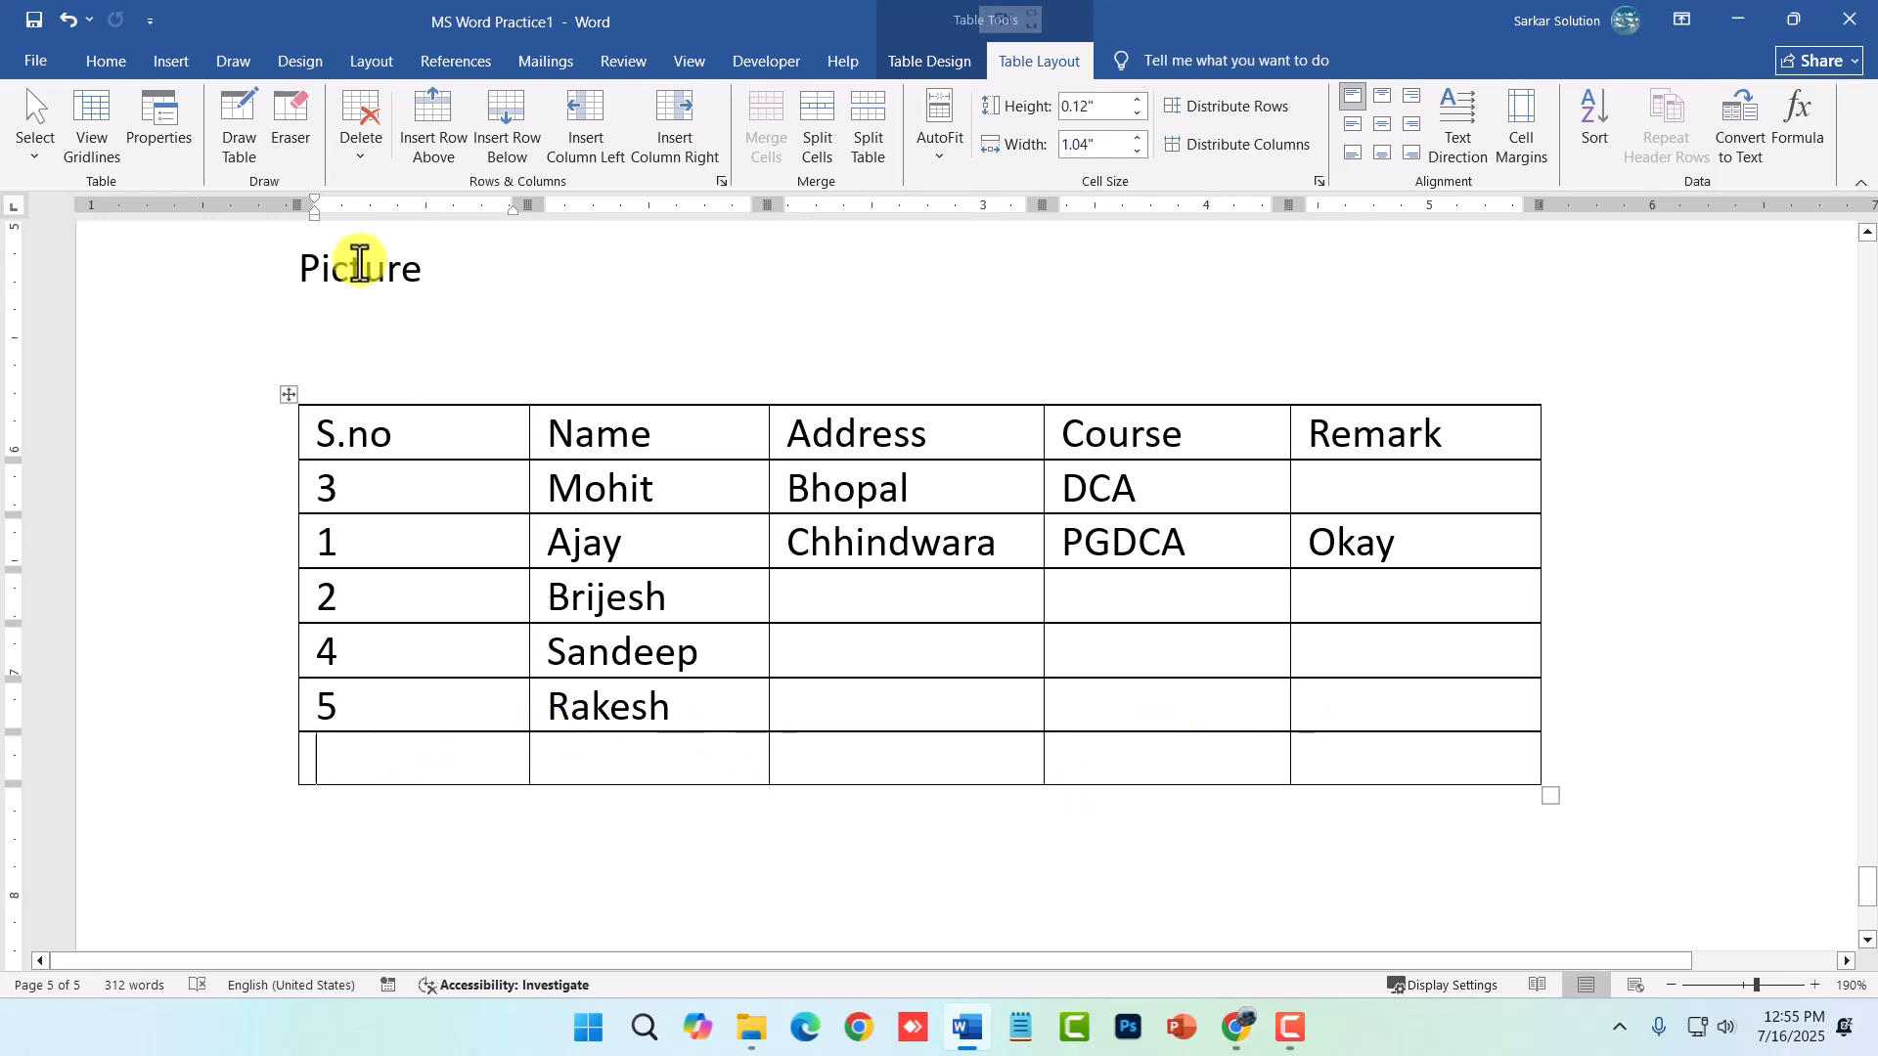
- Delete the empty last row of the table
{"action": "left_click", "coordinate": [362, 146]}
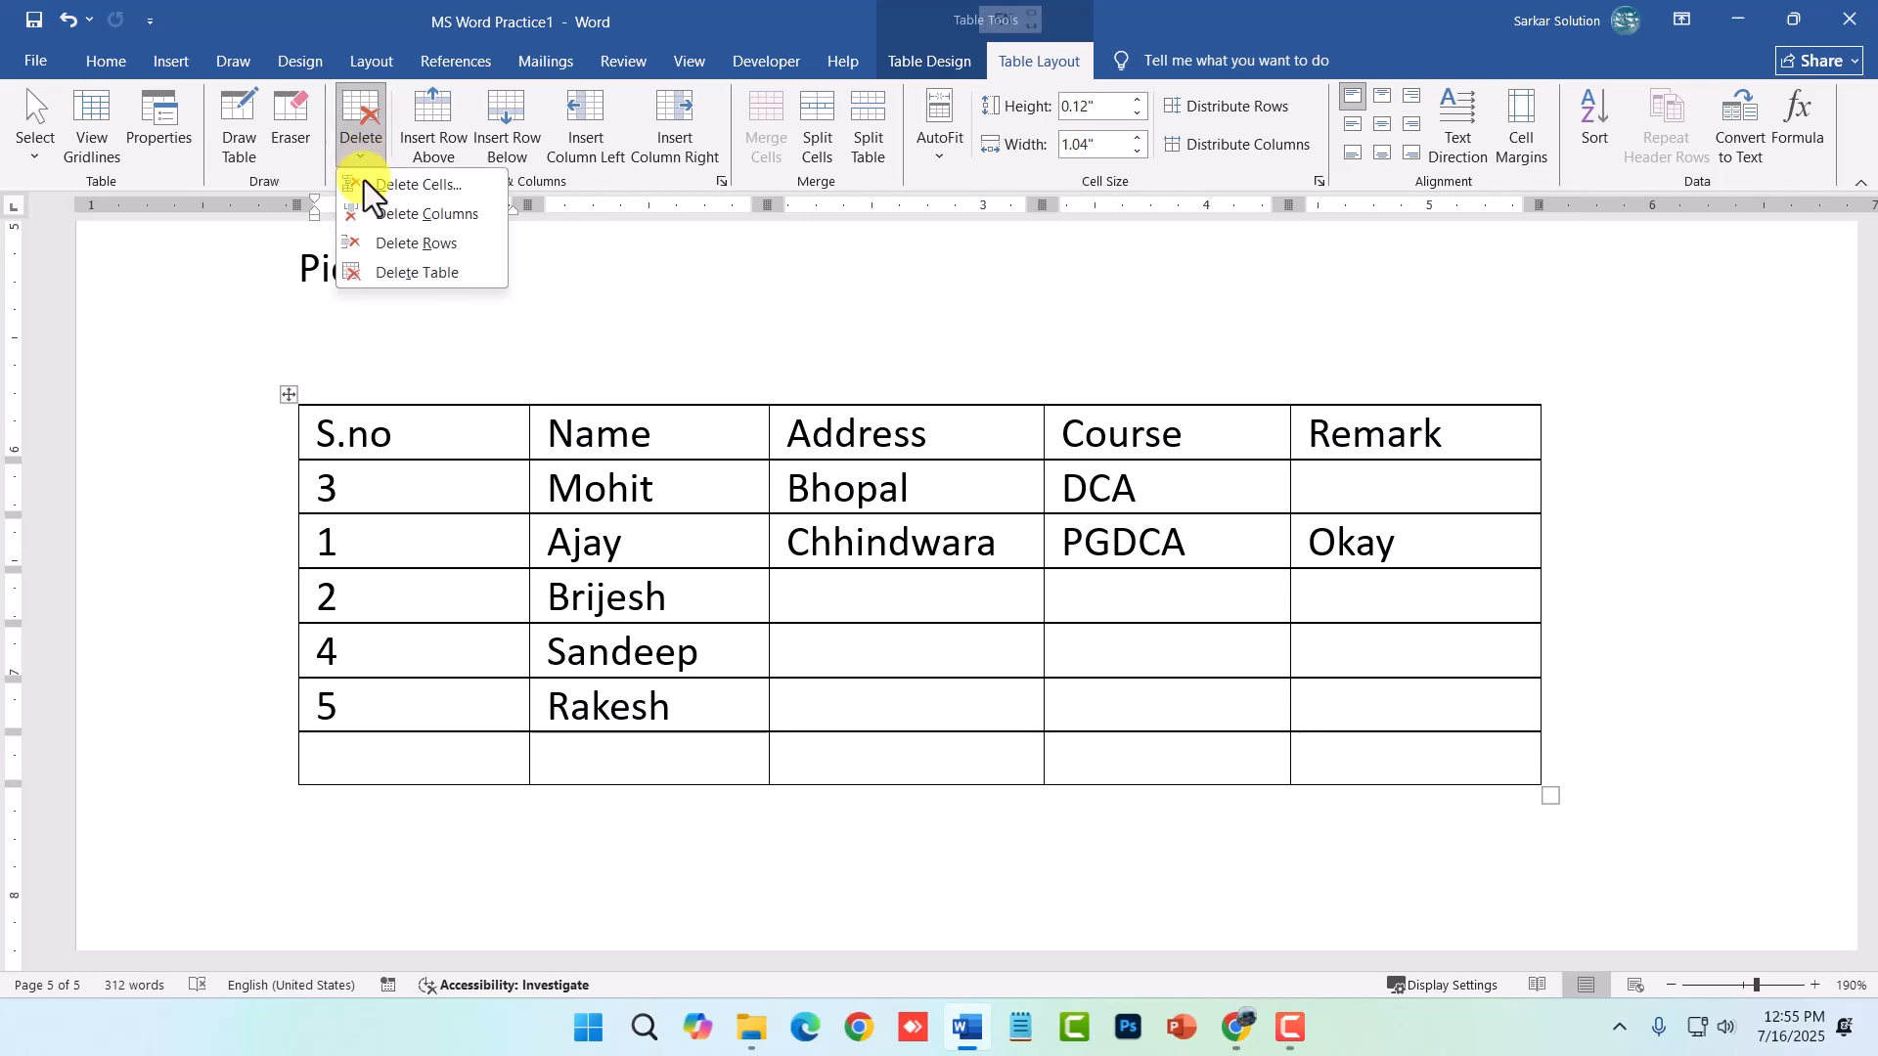
{"action": "left_click", "coordinate": [421, 244]}
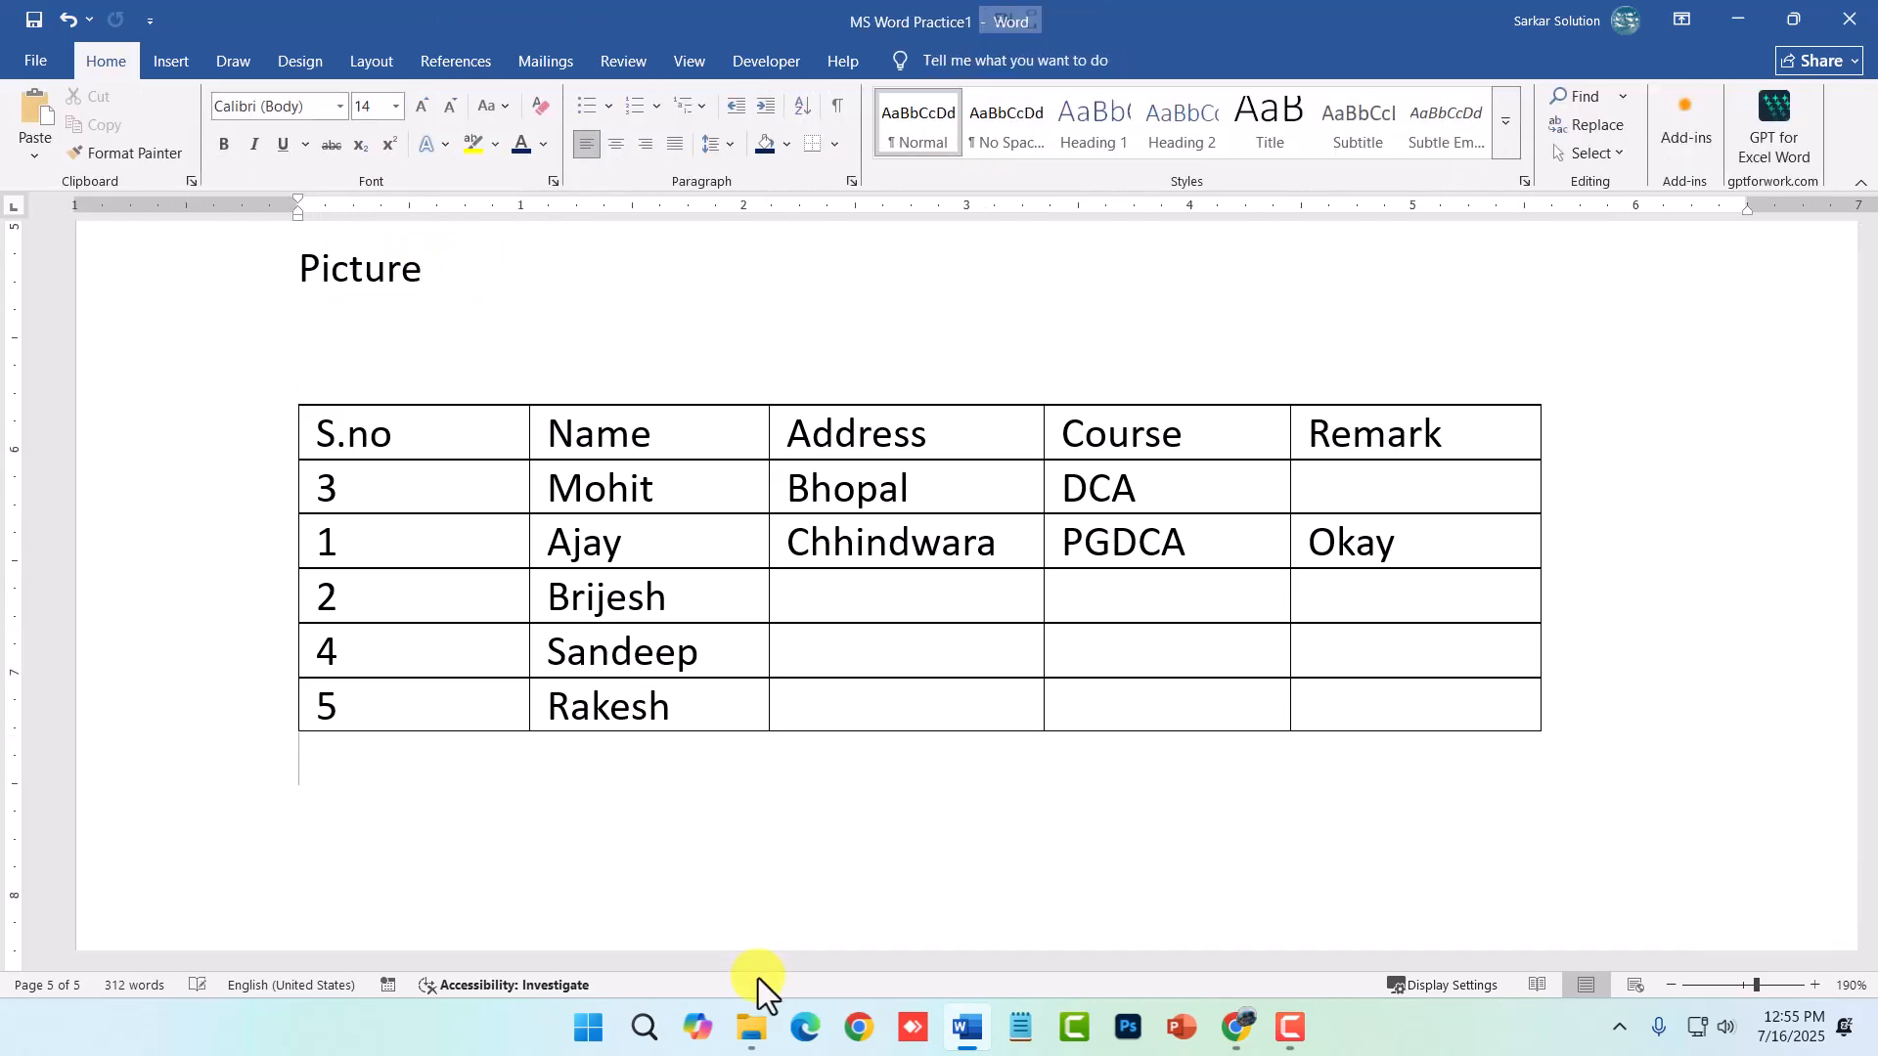
{"action": "left_click", "coordinate": [1213, 703]}
{"action": "left_click", "coordinate": [1409, 700]}
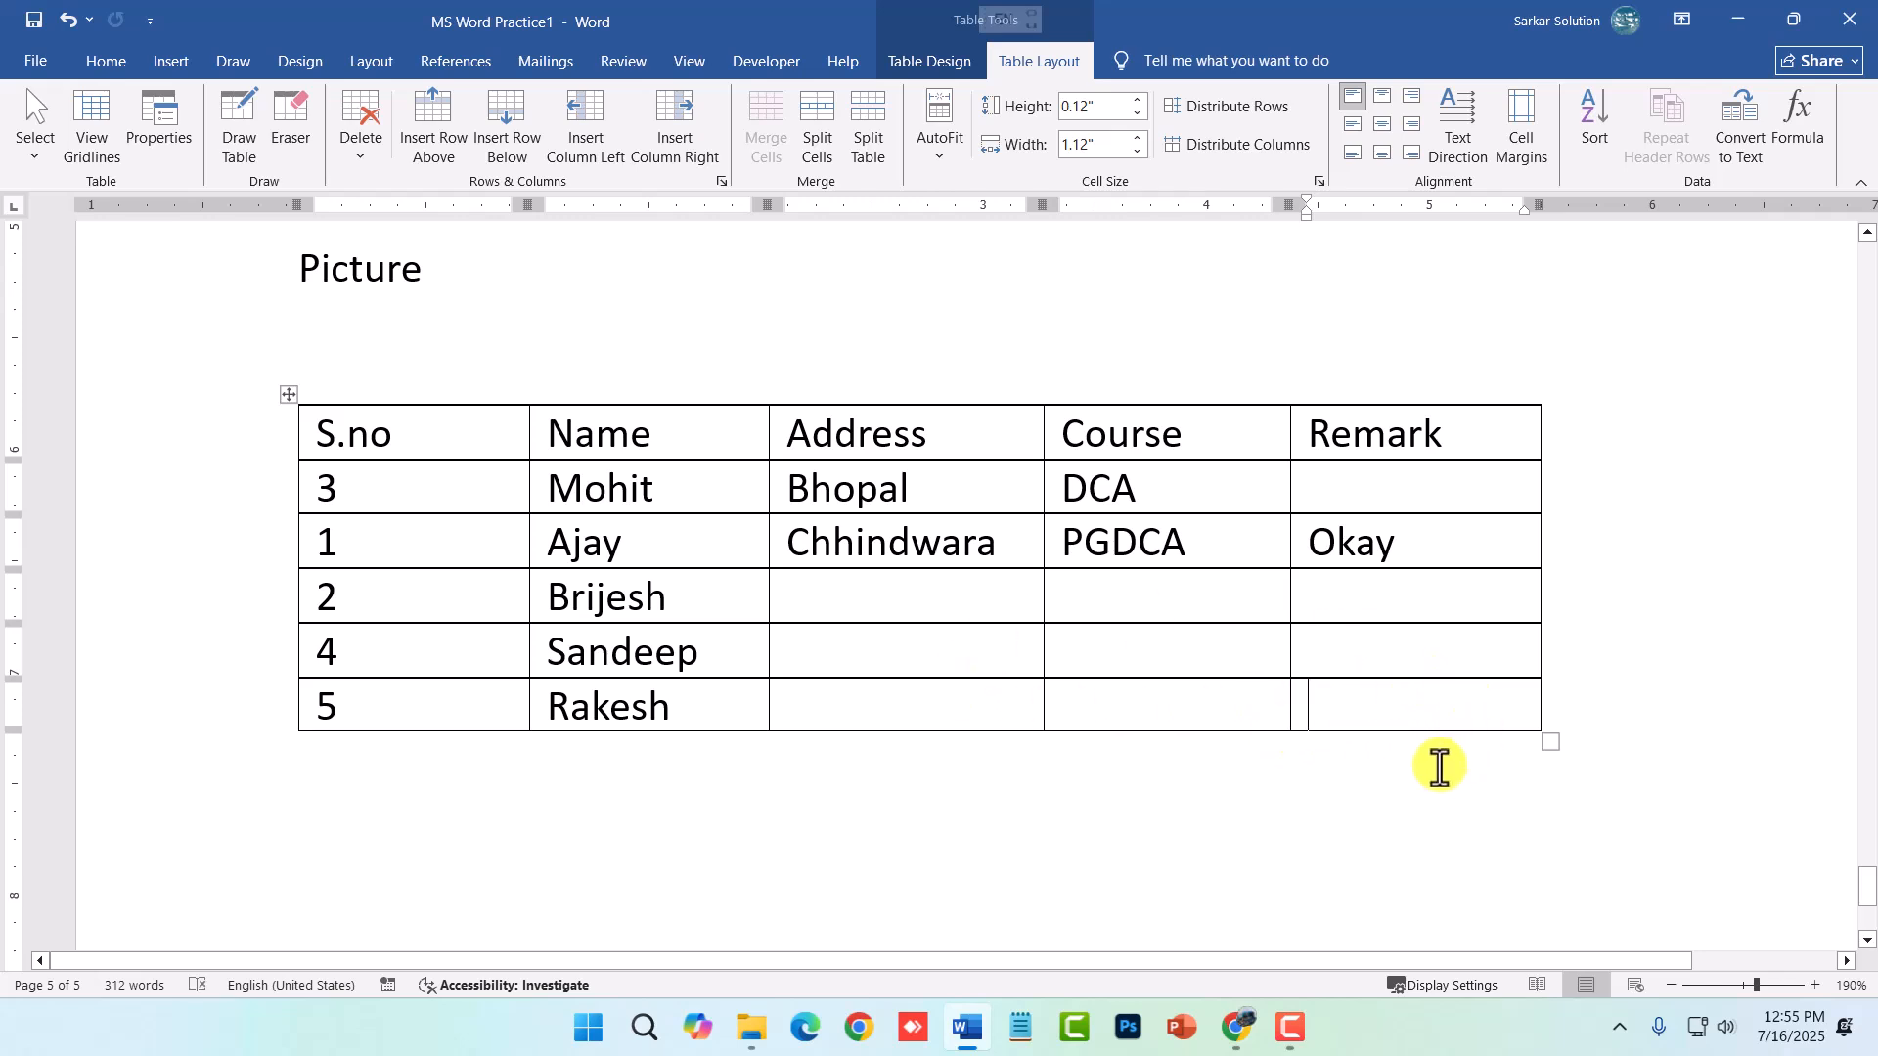
- Delete the entire table with its contents, and undo the deletion
{"action": "left_click", "coordinate": [294, 372]}
{"action": "left_click", "coordinate": [305, 431]}
{"action": "left_click", "coordinate": [289, 392]}
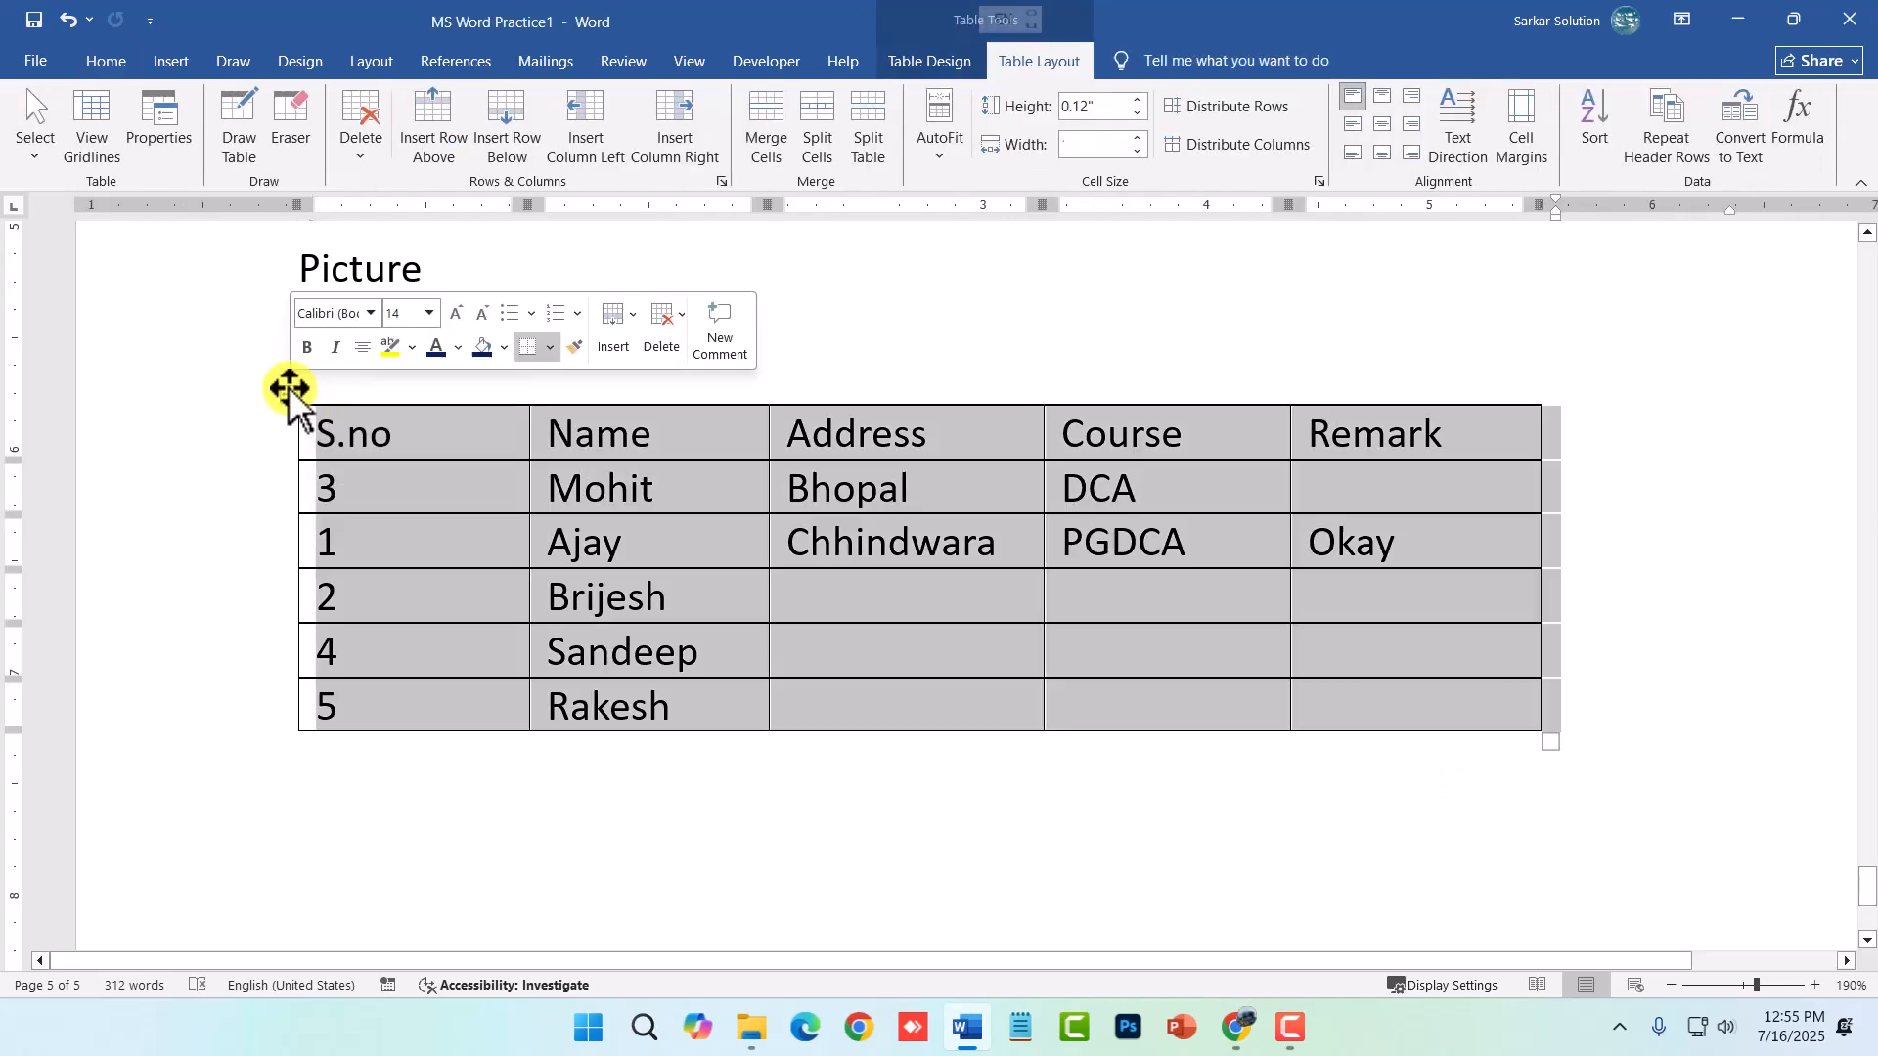
{"action": "left_click", "coordinate": [365, 166]}
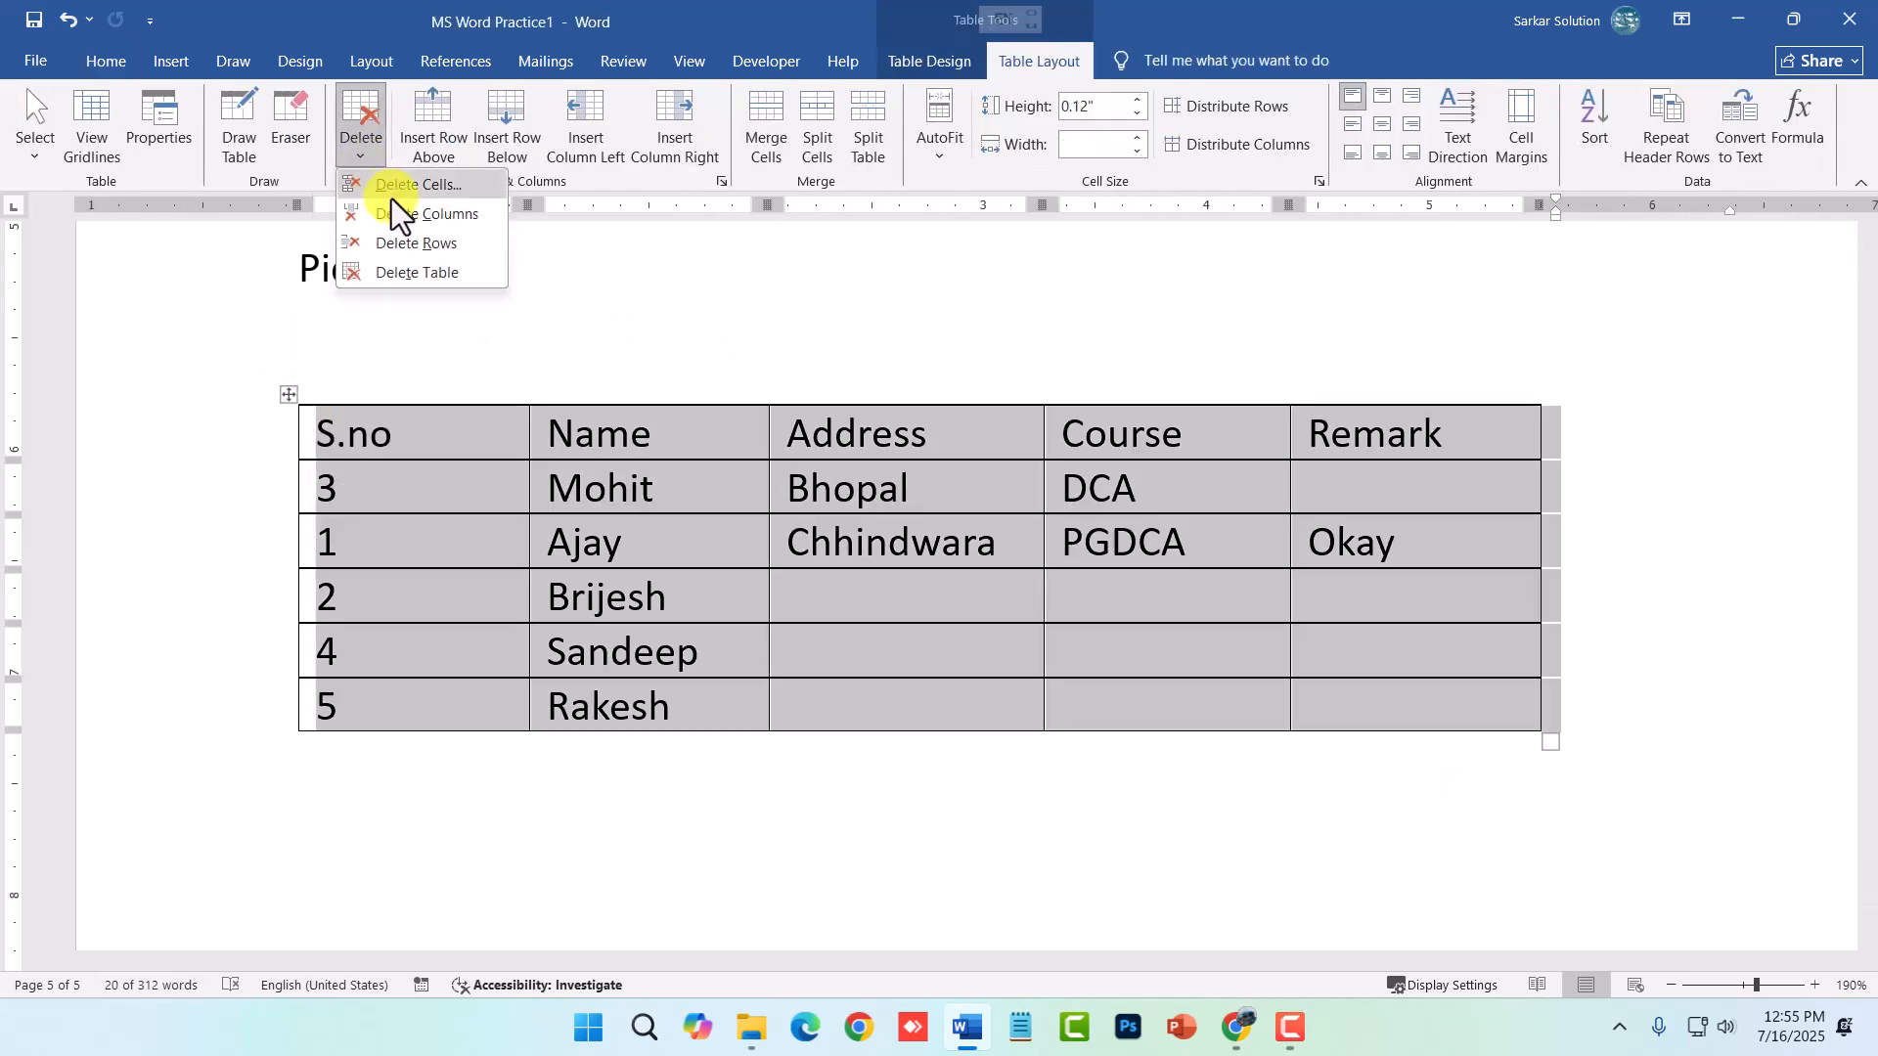
{"action": "left_click", "coordinate": [431, 276]}
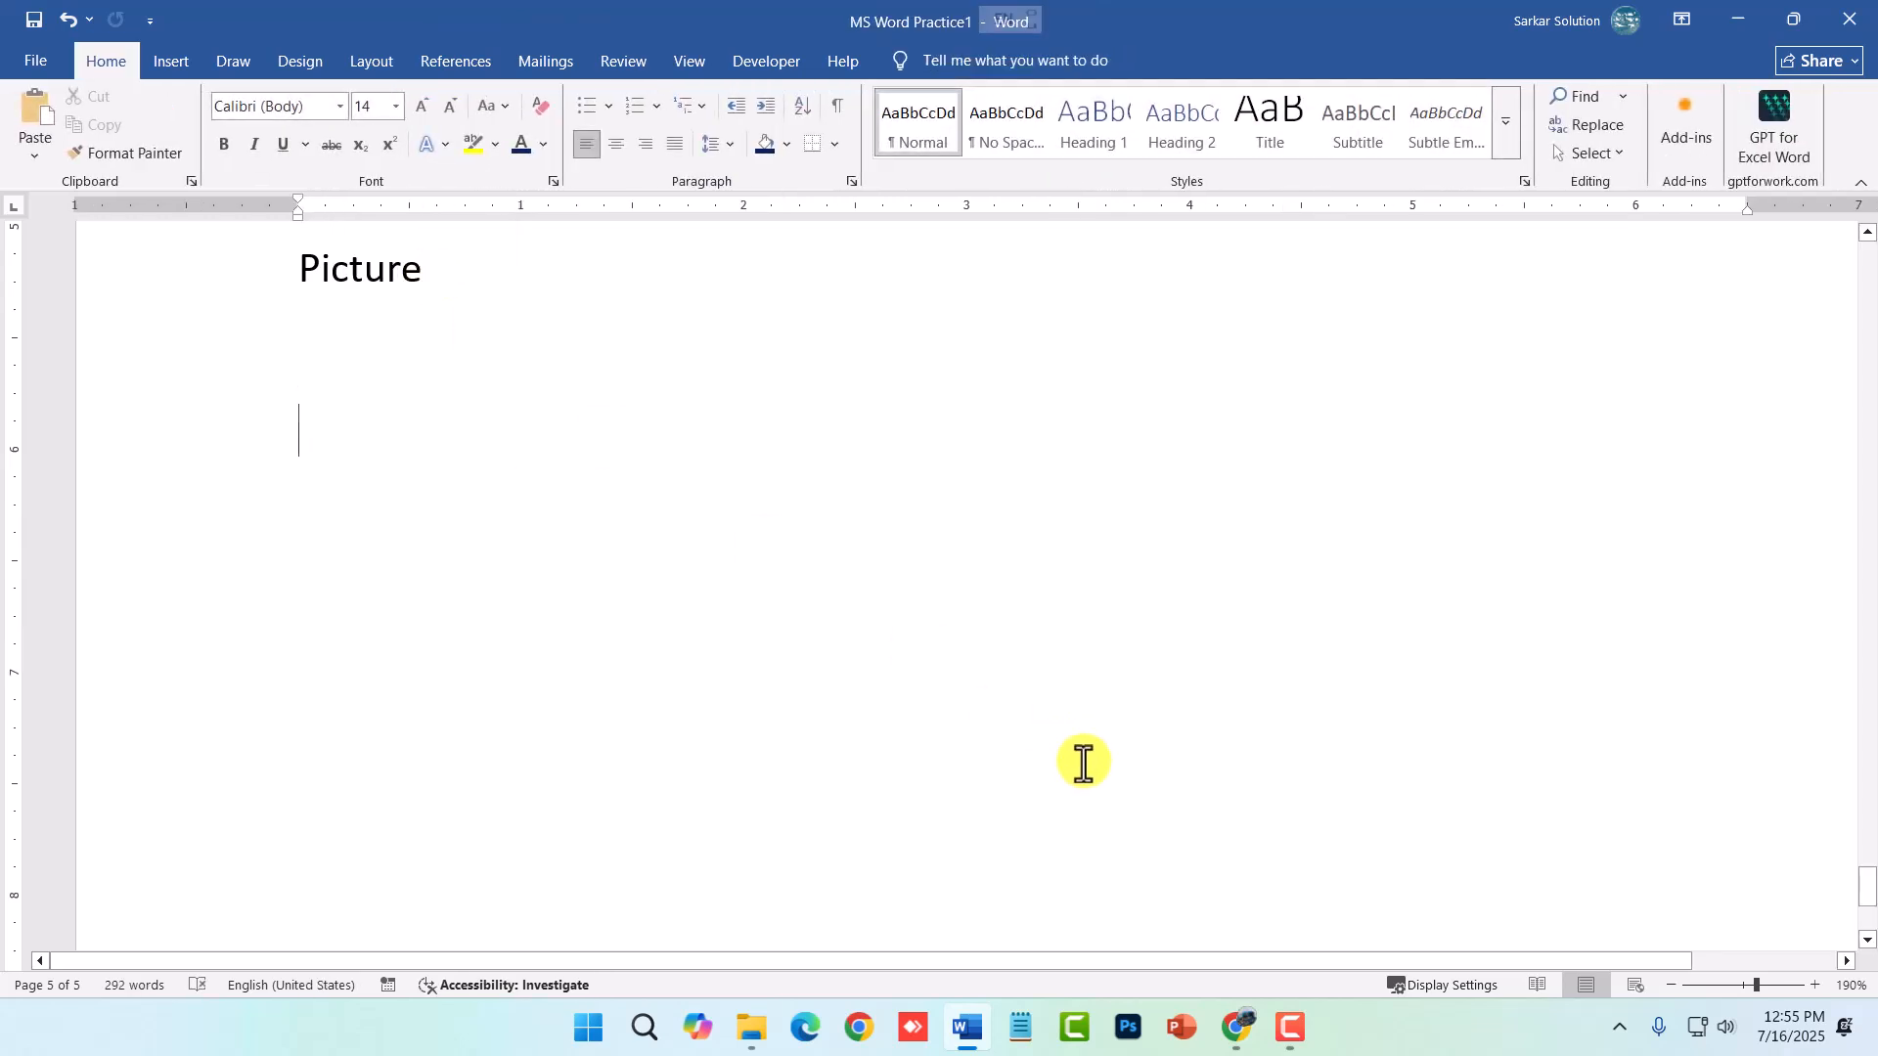
{"action": "key", "text": "ctrl+z"}
{"action": "left_click", "coordinate": [704, 616]}
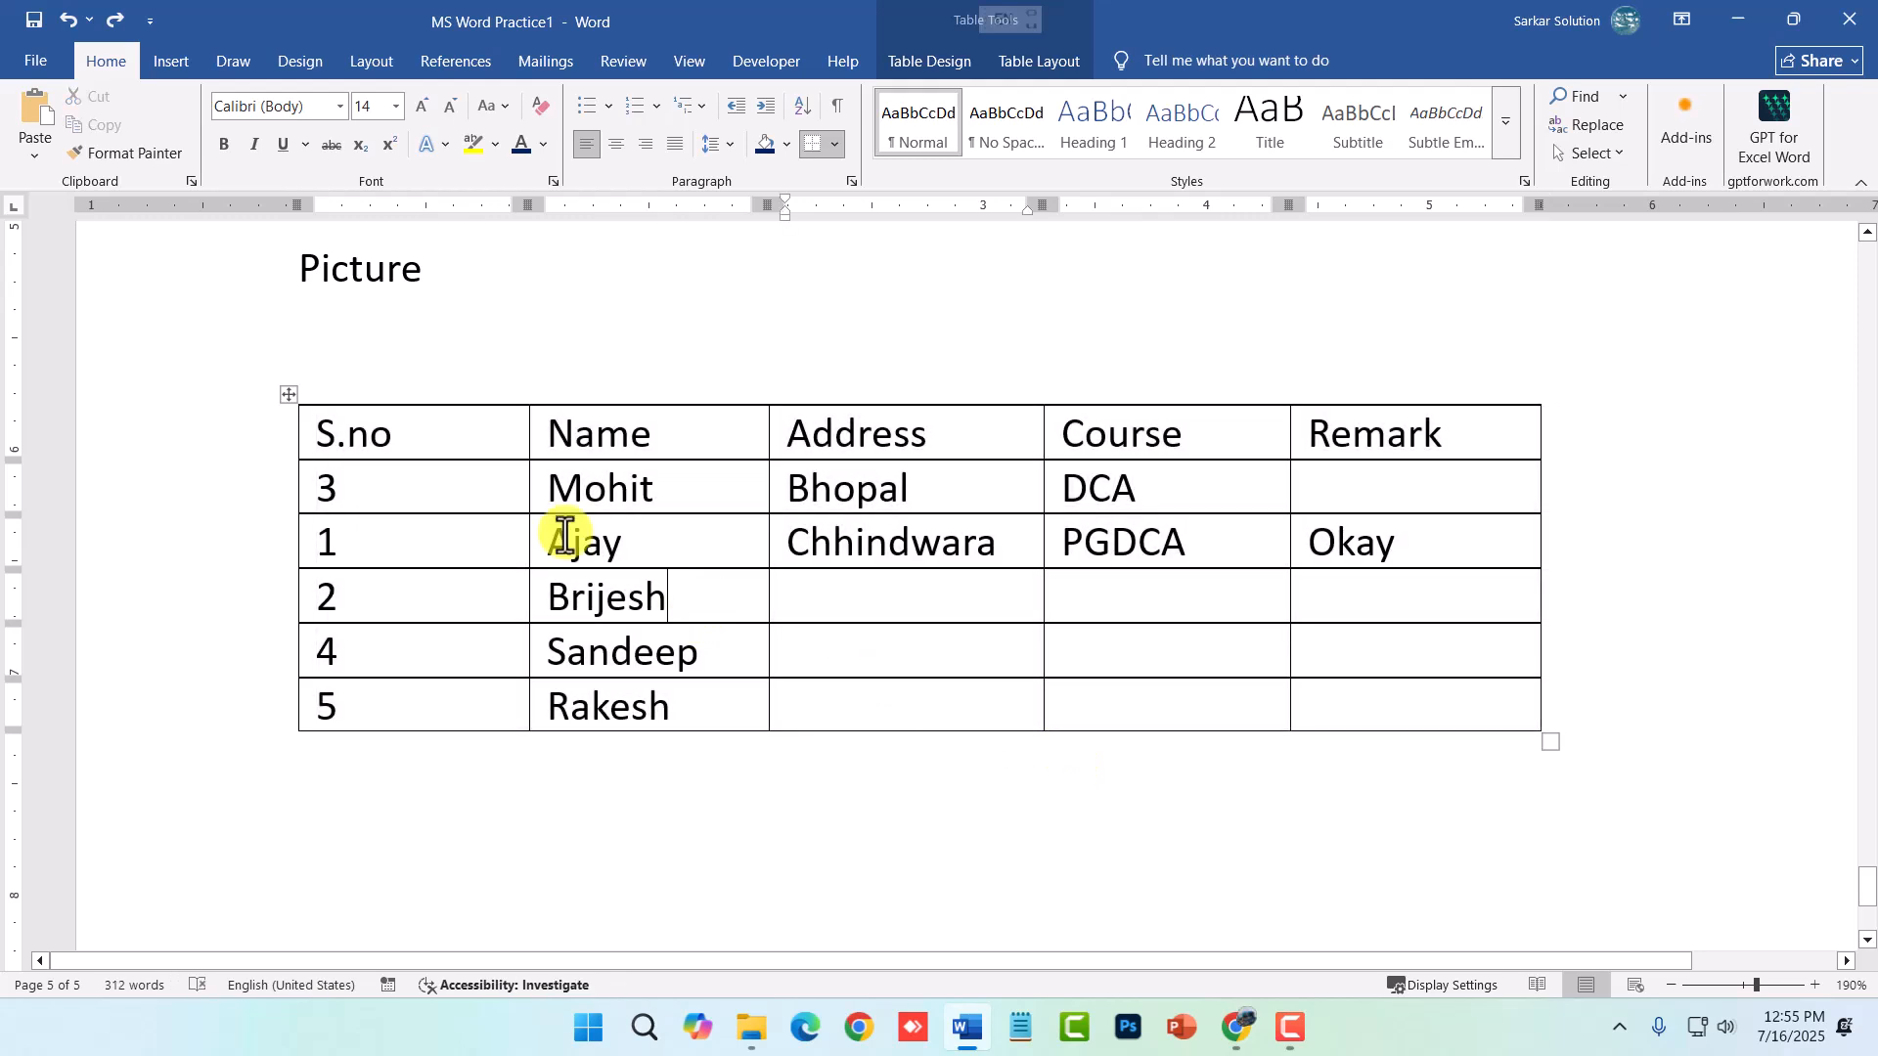
- Apply the banded grid table style with a solid blue header row to the whole student table
{"action": "left_click", "coordinate": [284, 390]}
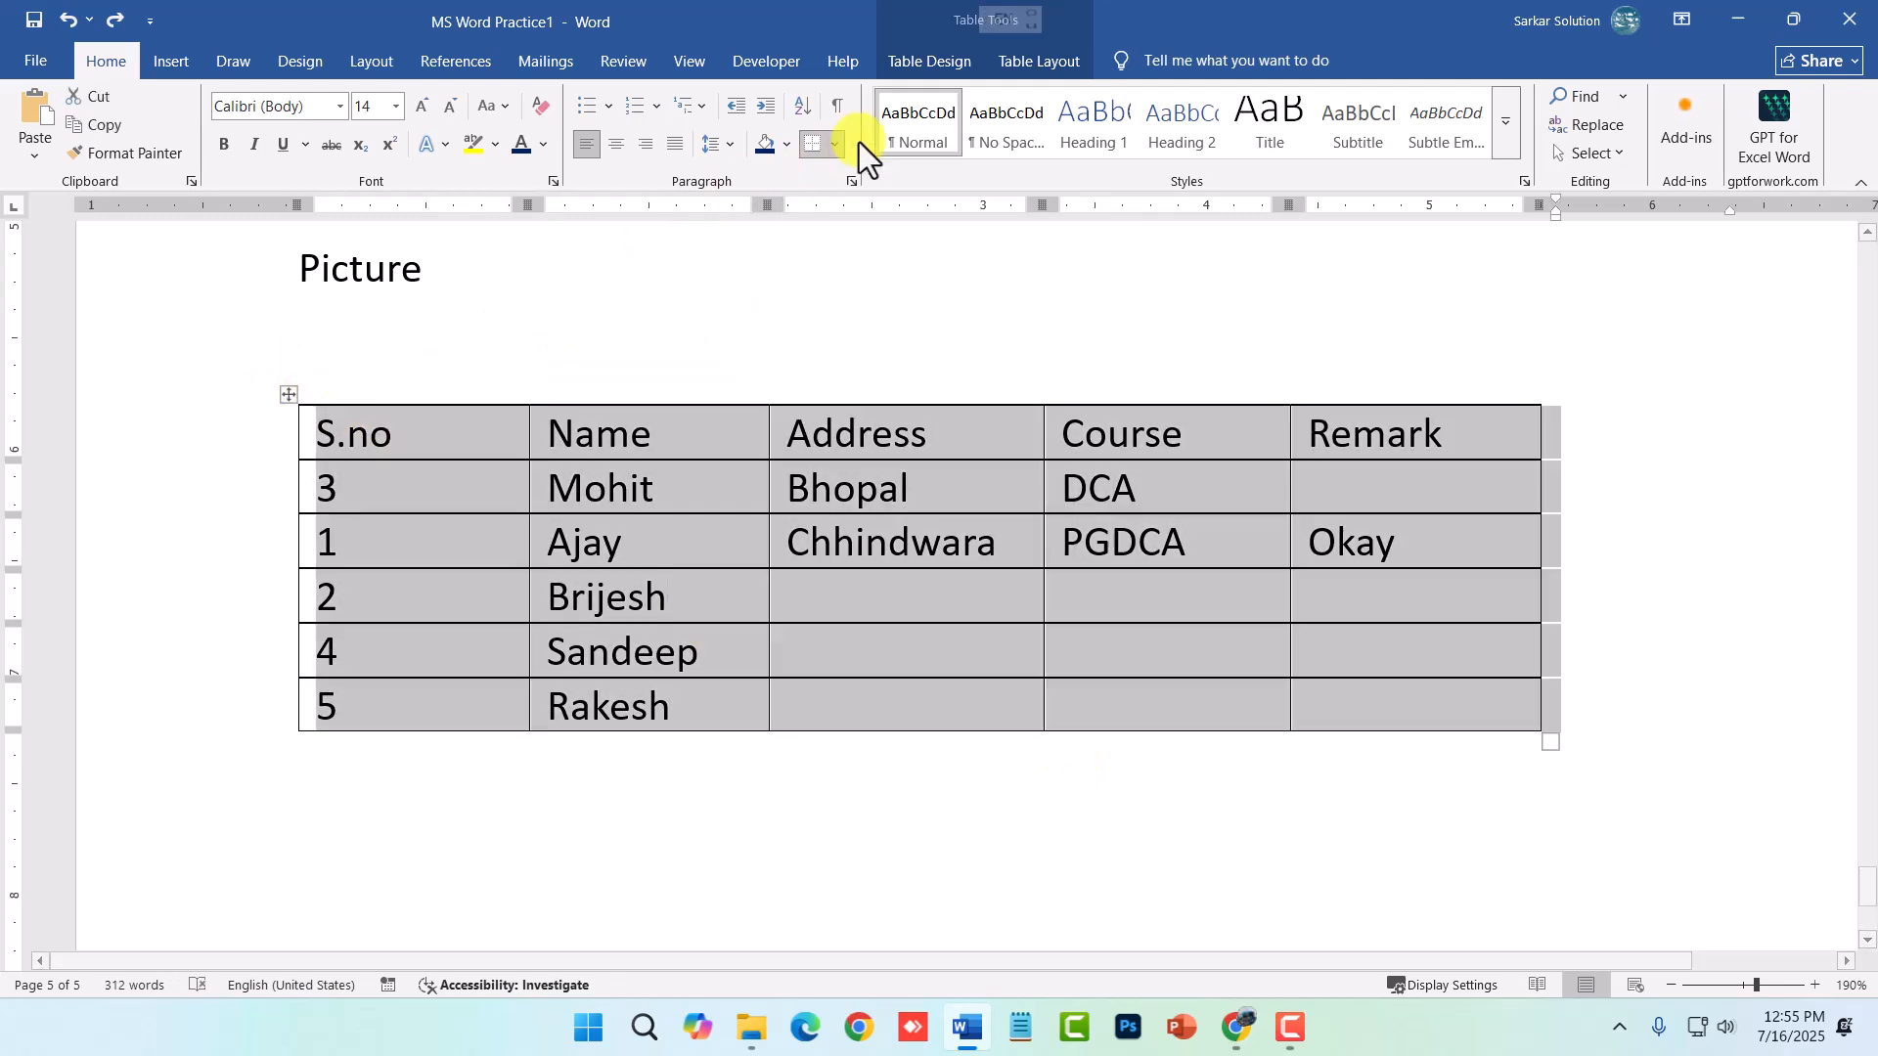
{"action": "left_click", "coordinate": [1010, 61]}
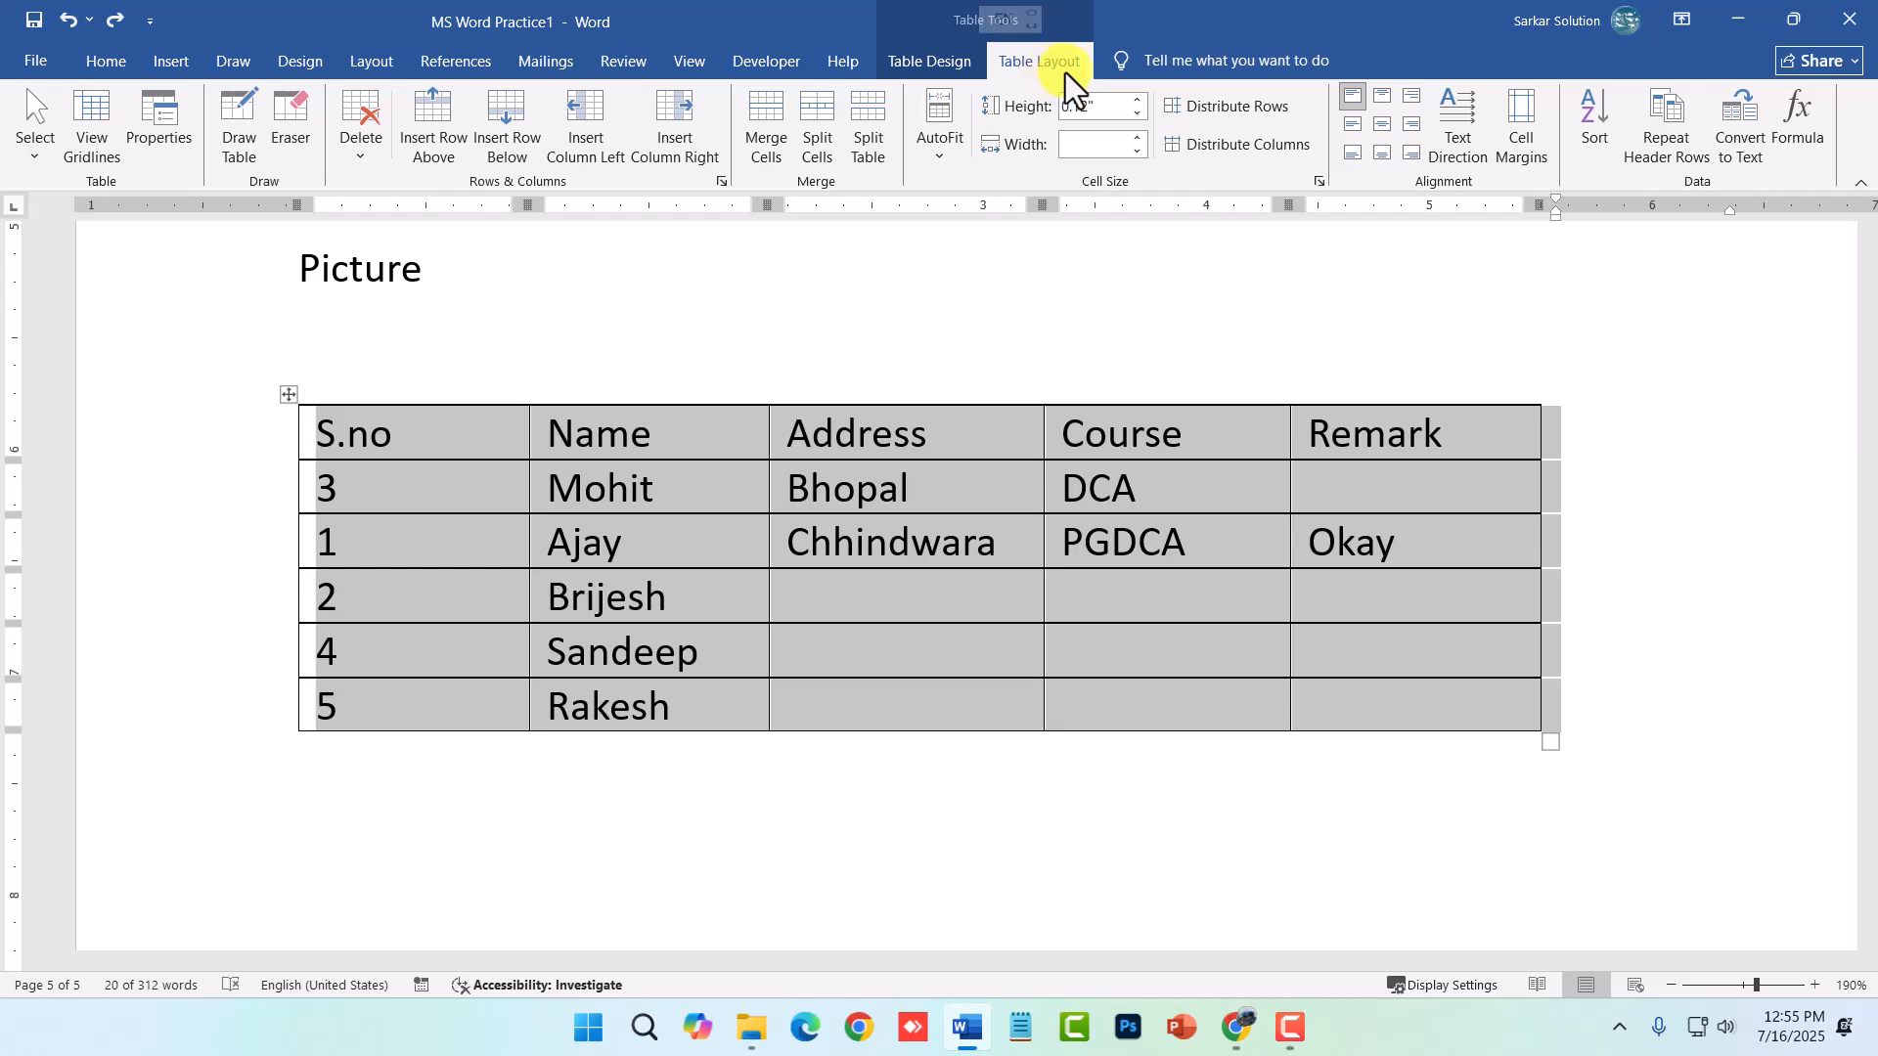
{"action": "left_click", "coordinate": [937, 60]}
{"action": "left_click", "coordinate": [933, 121]}
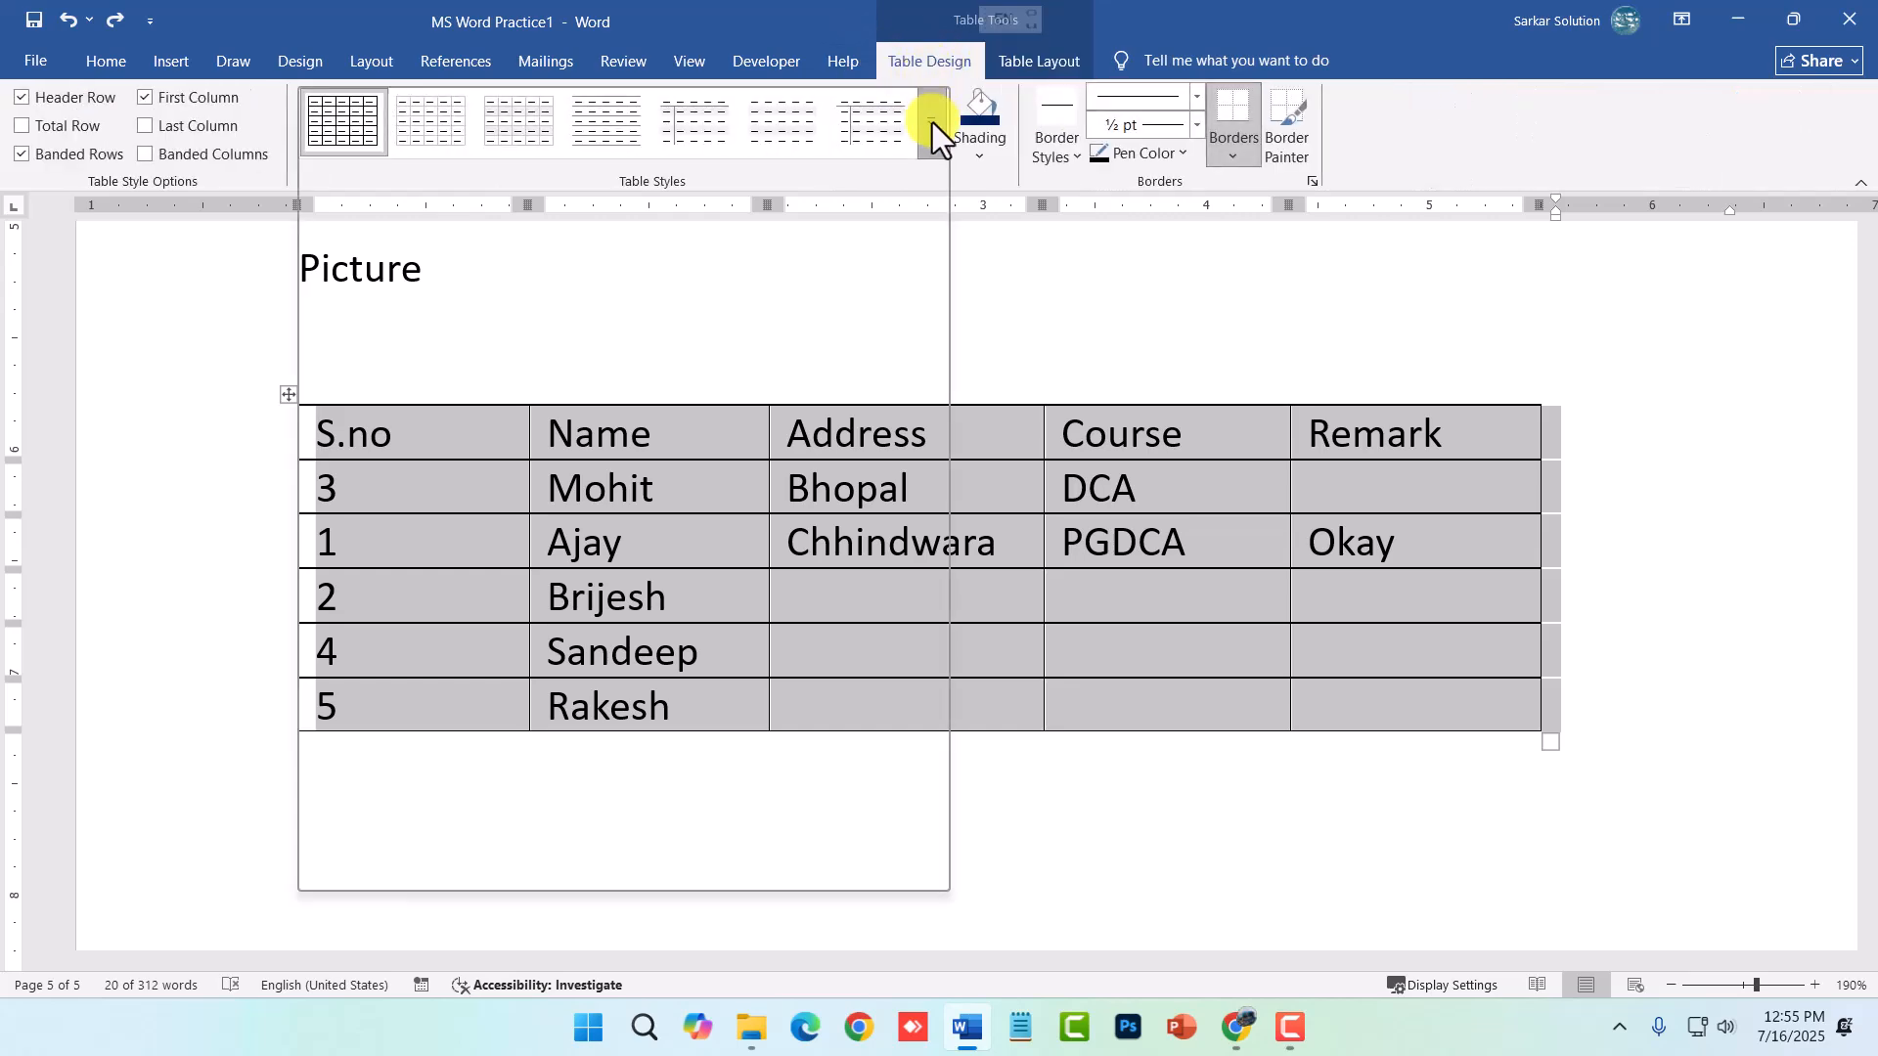
{"action": "left_click", "coordinate": [986, 186]}
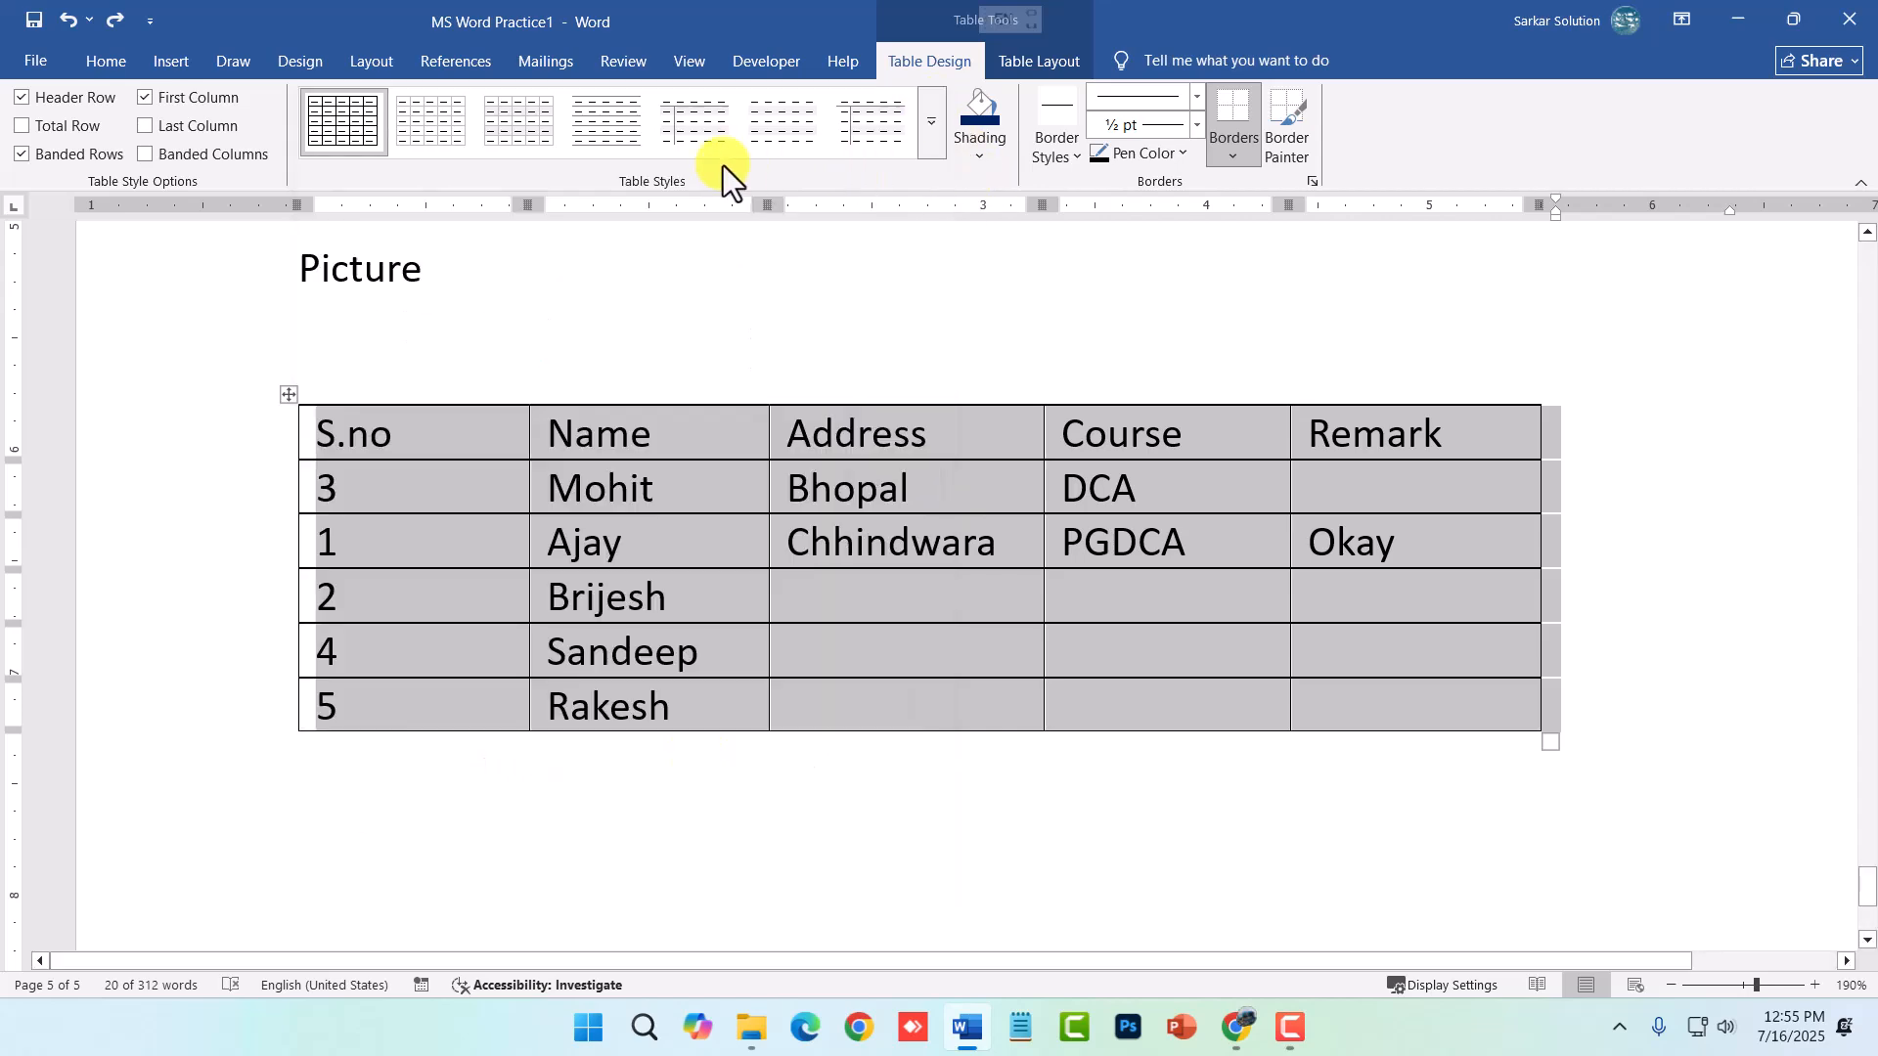
{"action": "left_click", "coordinate": [937, 123]}
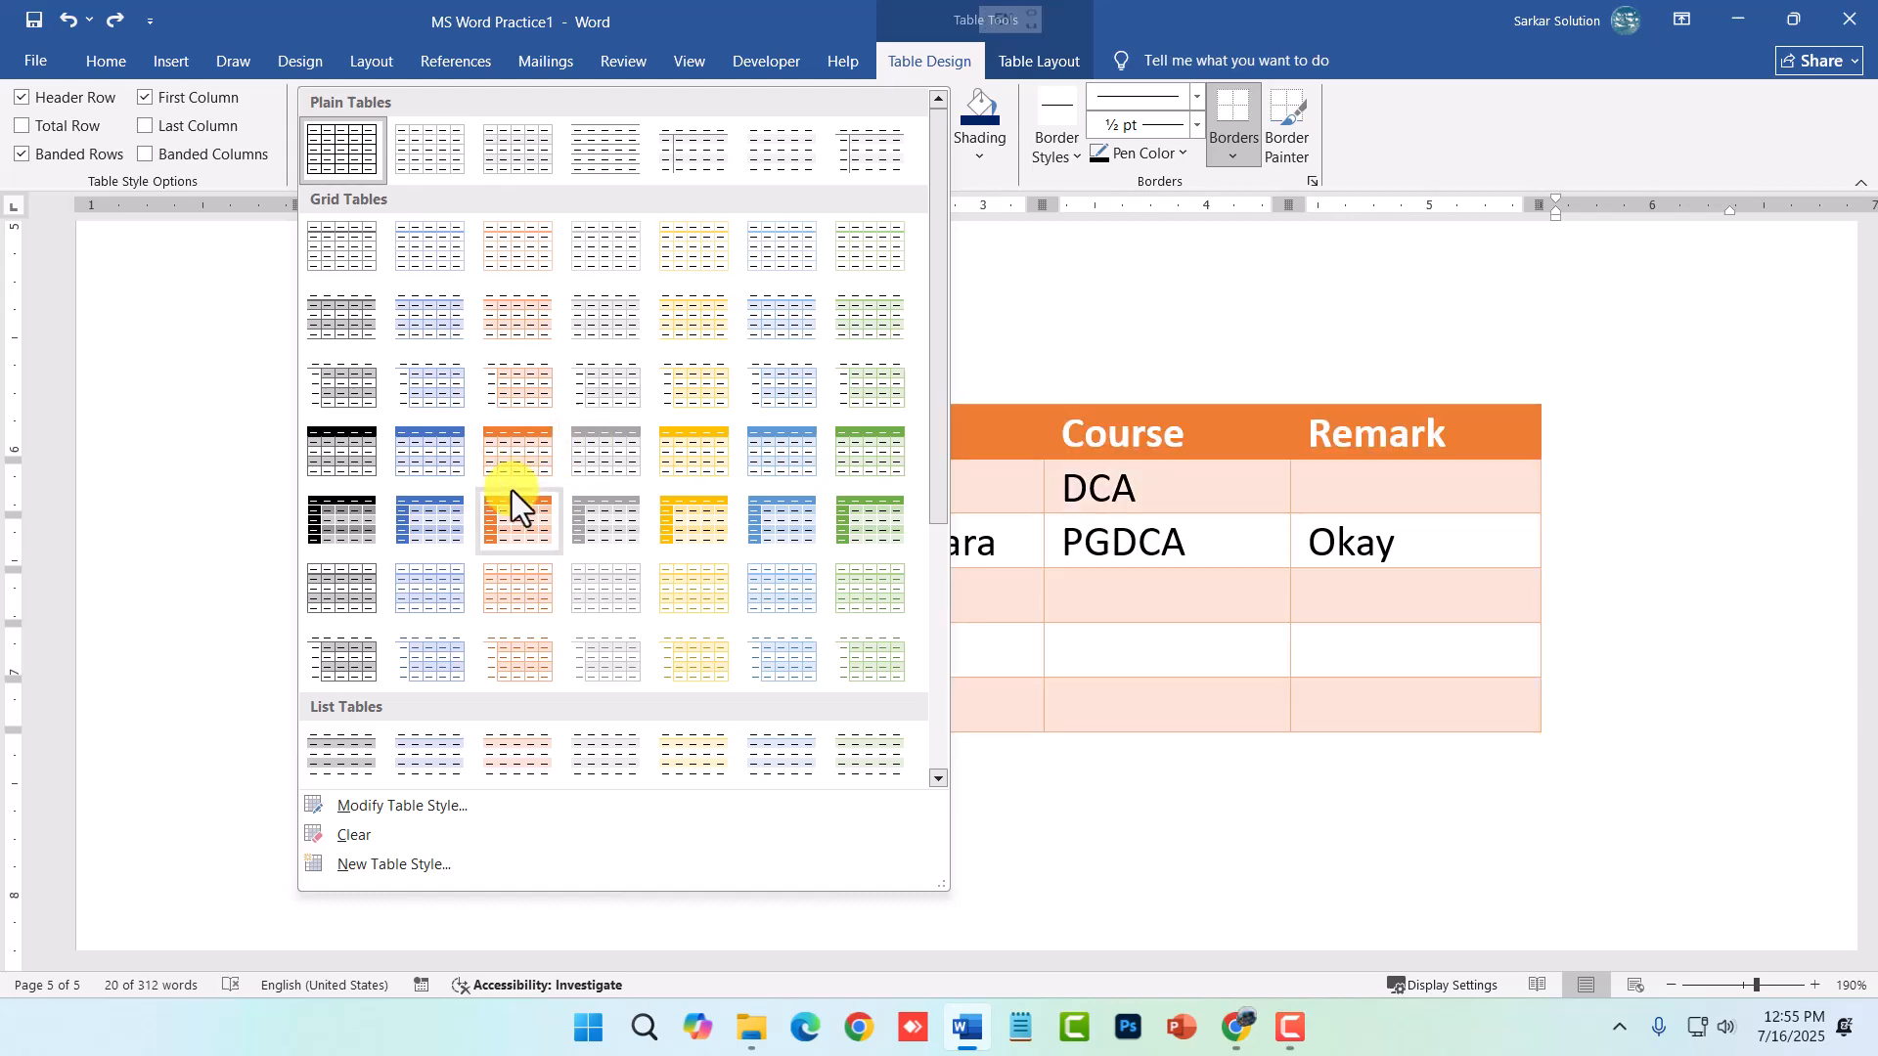
{"action": "key", "text": "Escape"}
{"action": "left_click", "coordinate": [941, 798]}
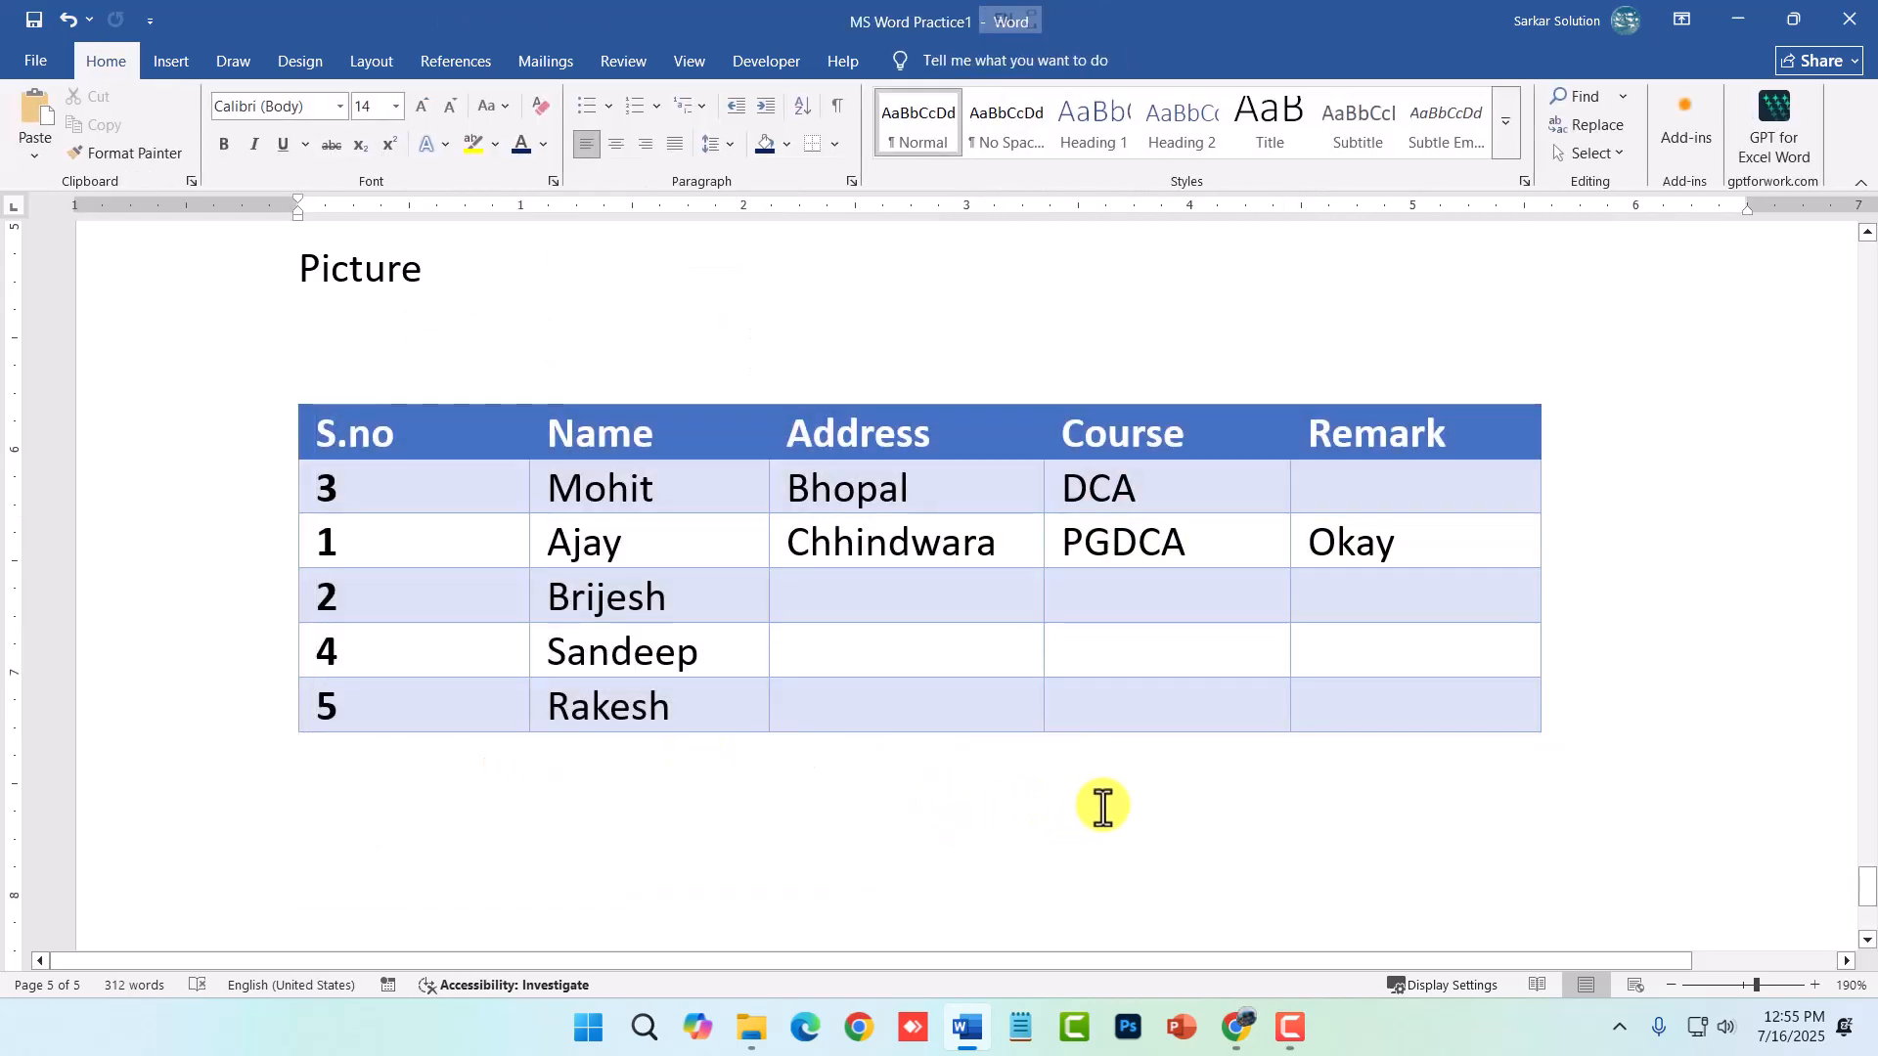
- Apply the banded grid table style with a solid black header row to the whole student table
{"action": "left_click", "coordinate": [1115, 653]}
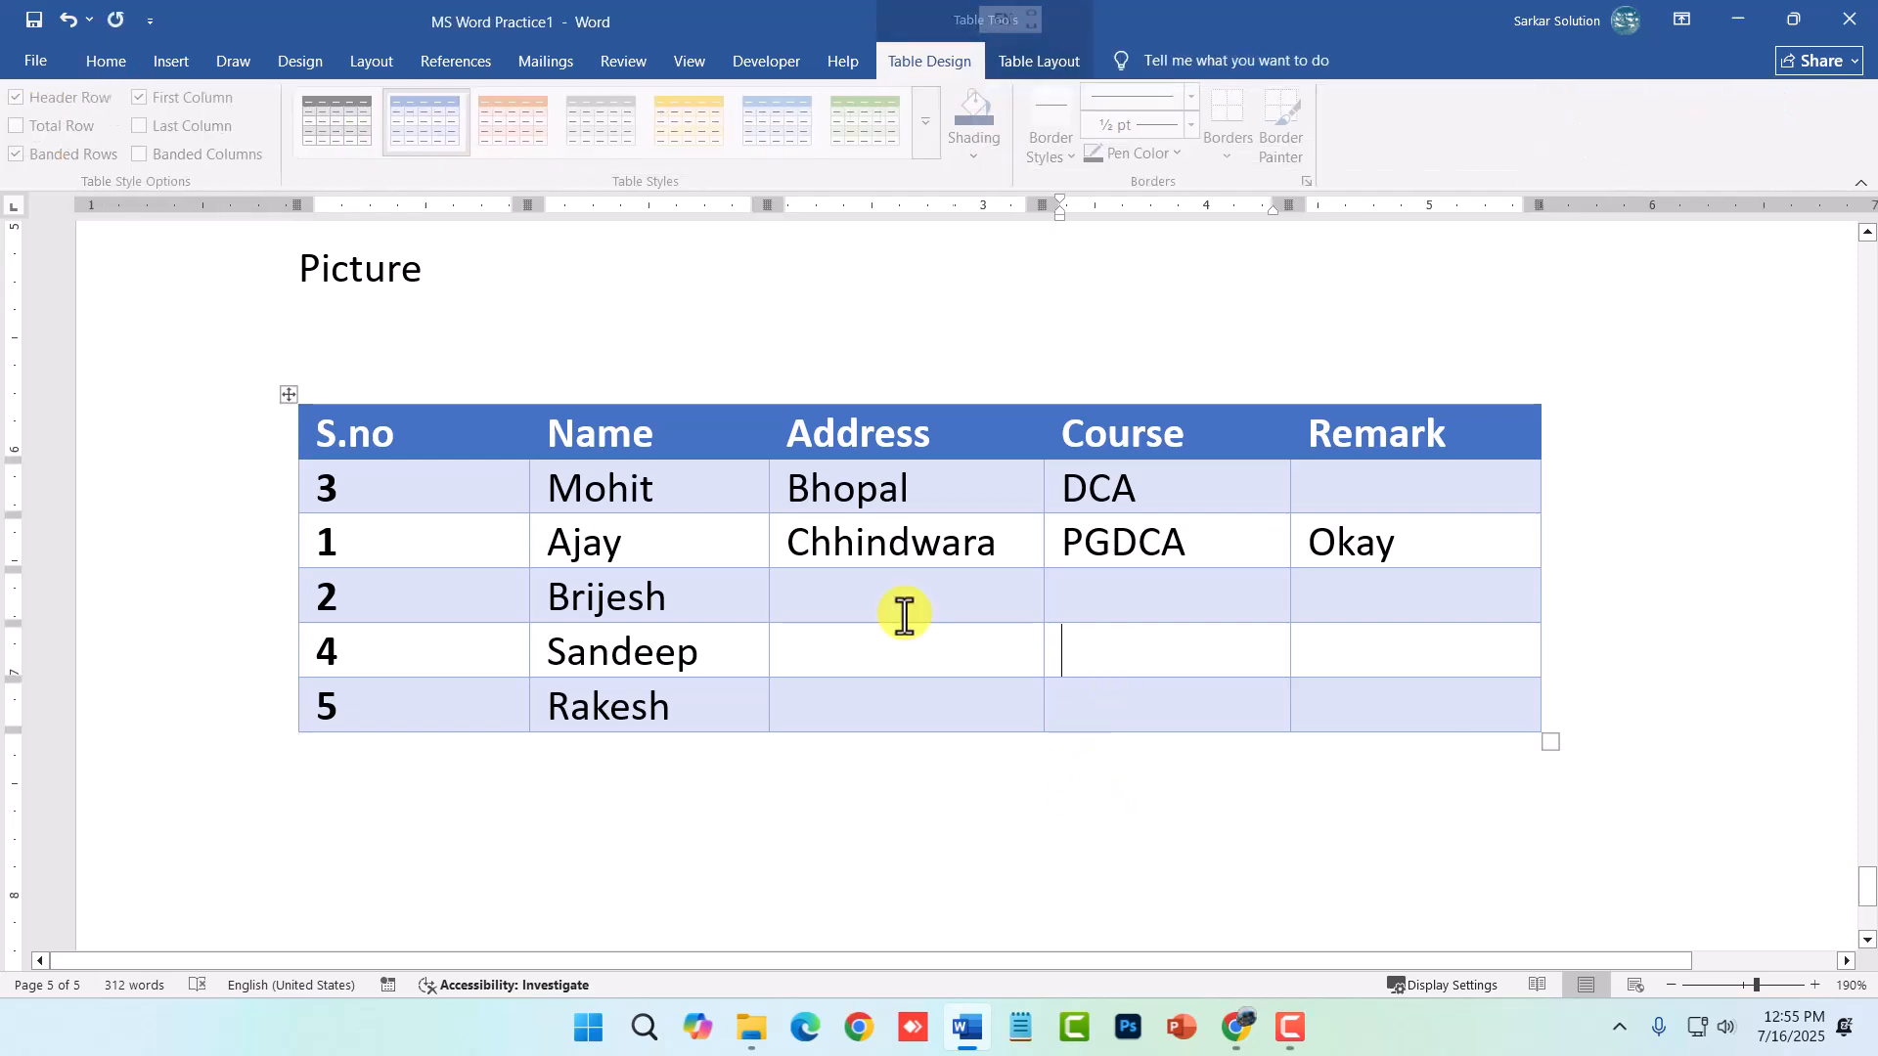
{"action": "left_click", "coordinate": [287, 394]}
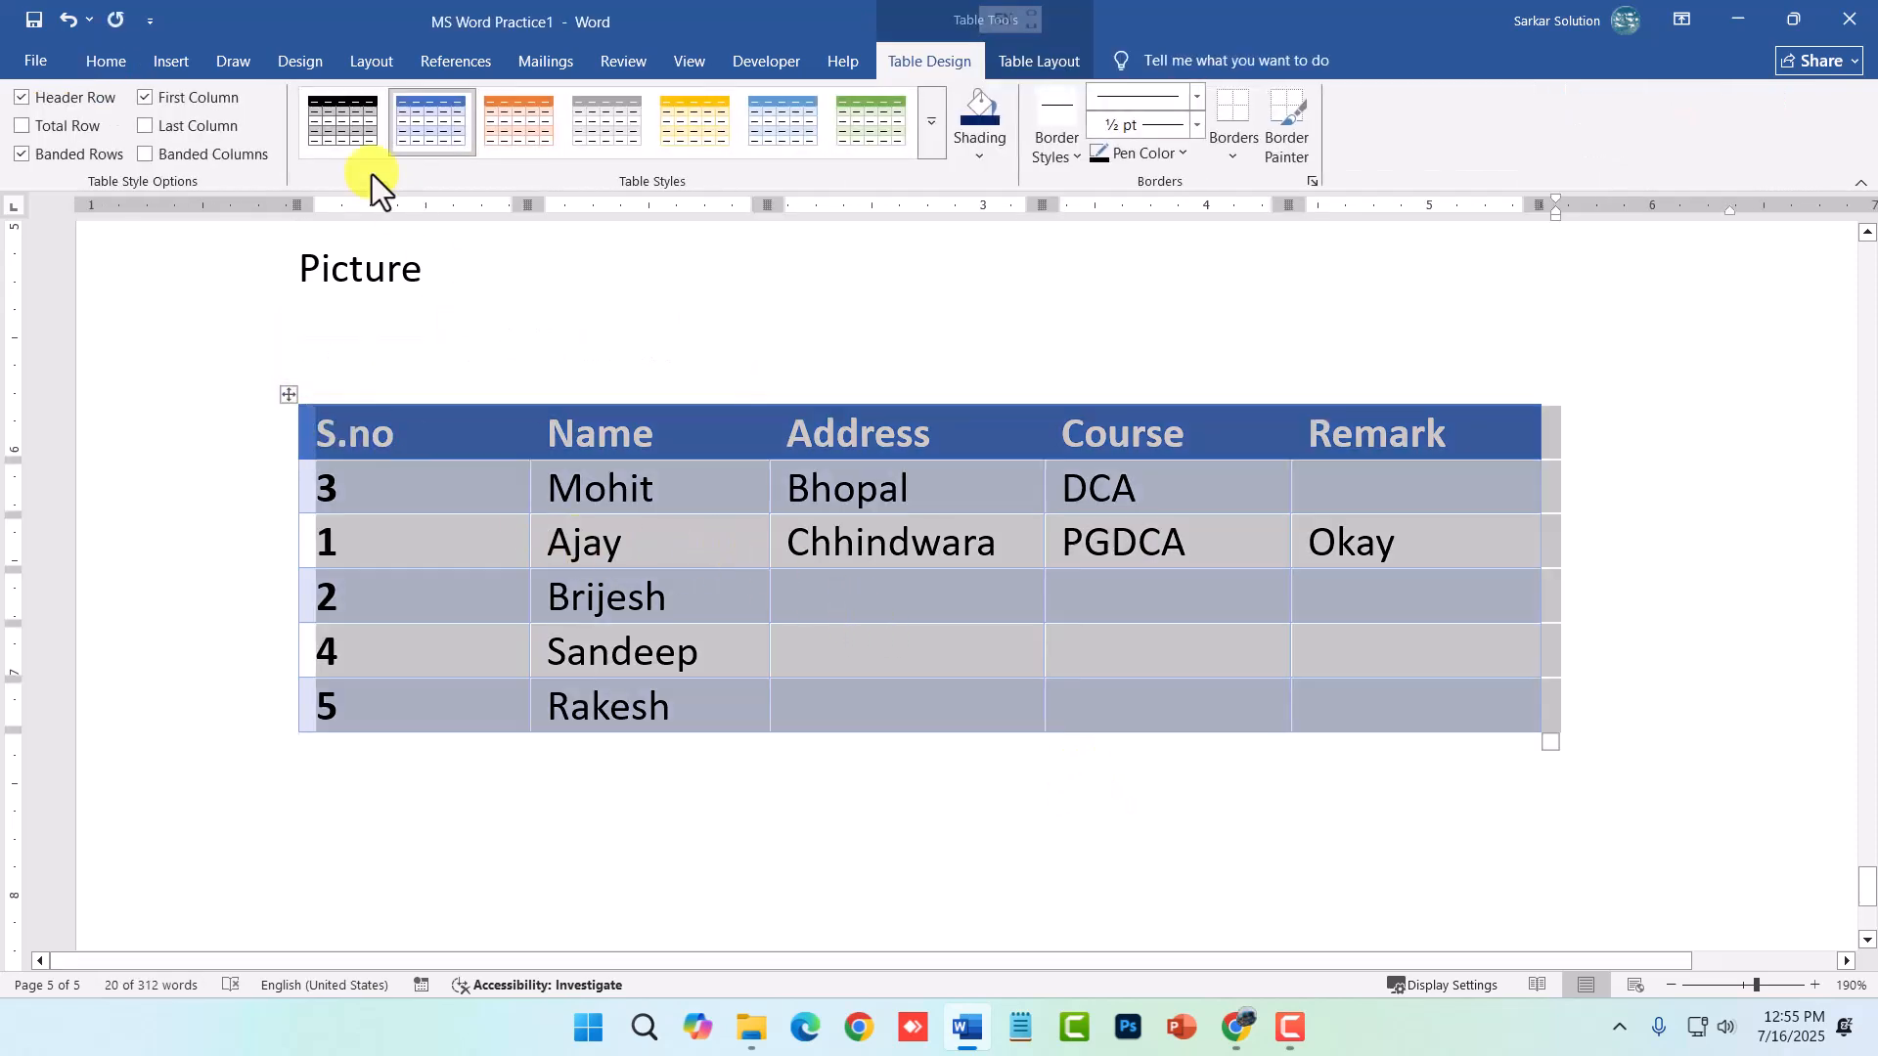
{"action": "left_click", "coordinate": [117, 61]}
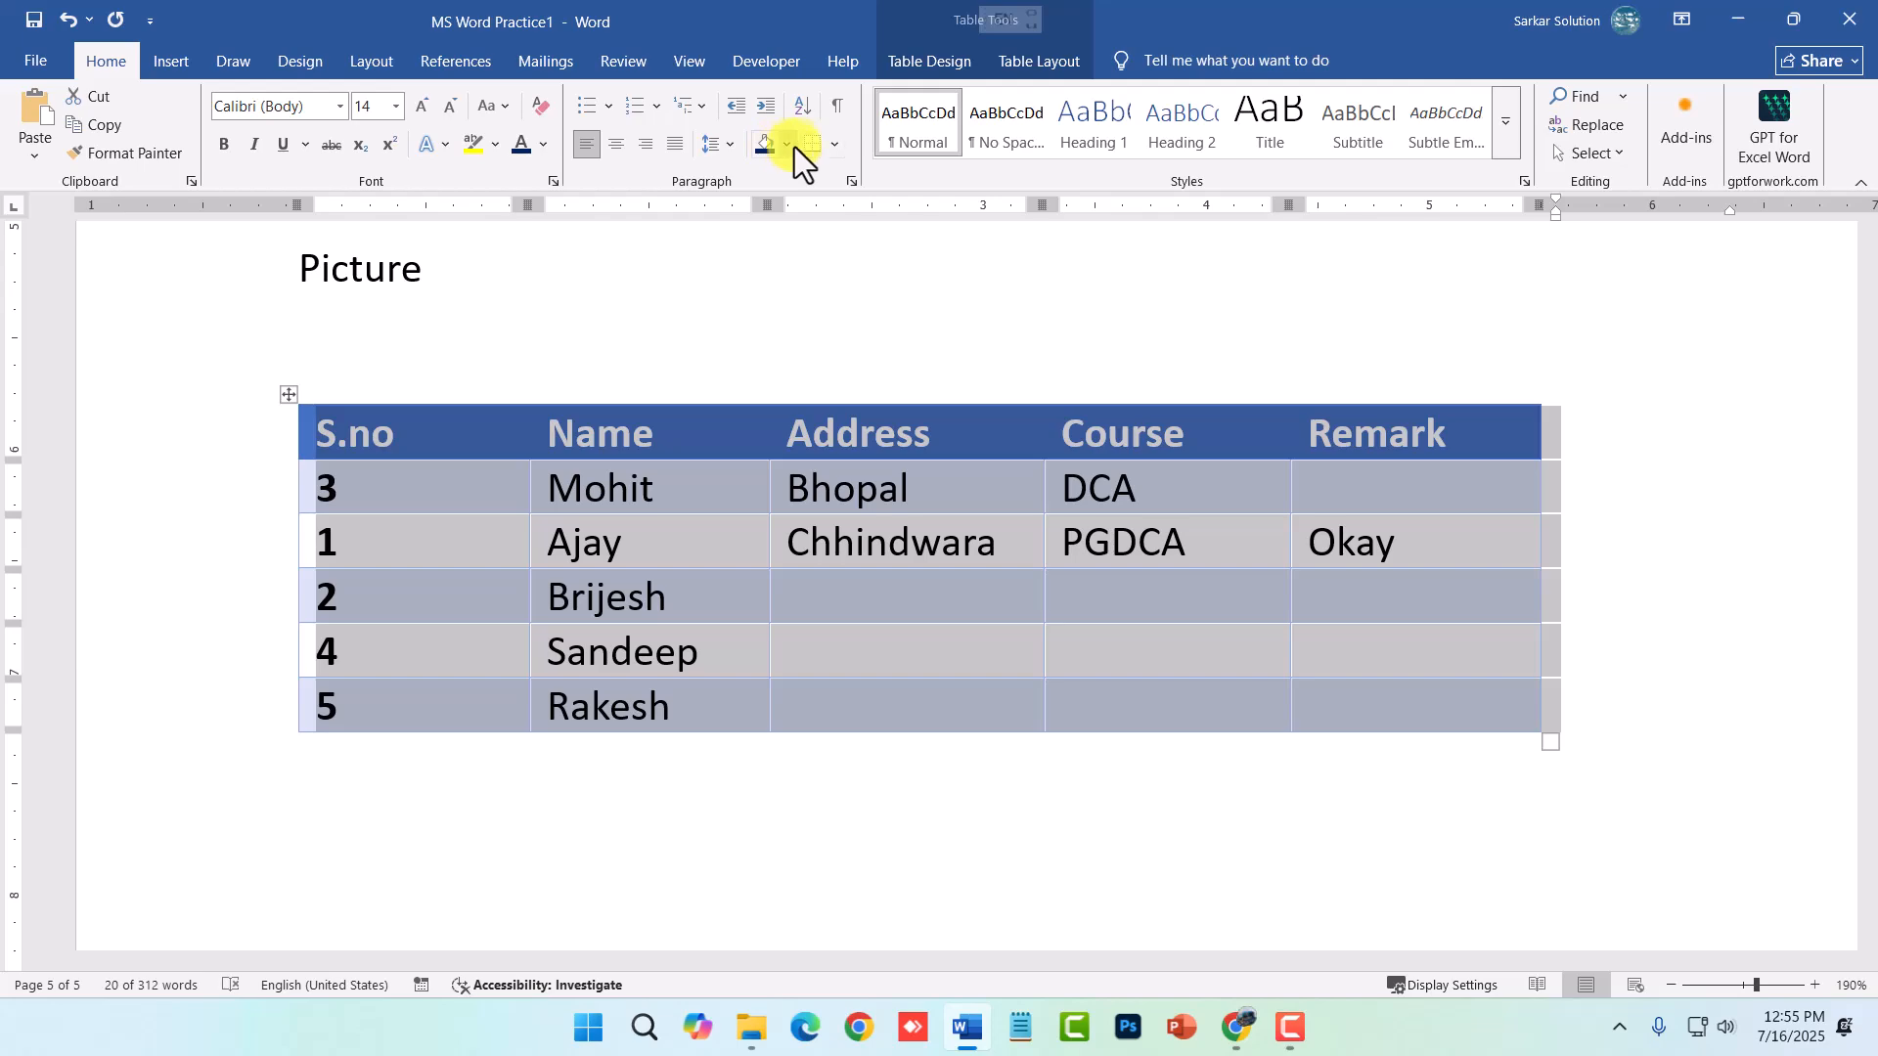
{"action": "left_click", "coordinate": [963, 73]}
{"action": "left_click", "coordinate": [970, 137]}
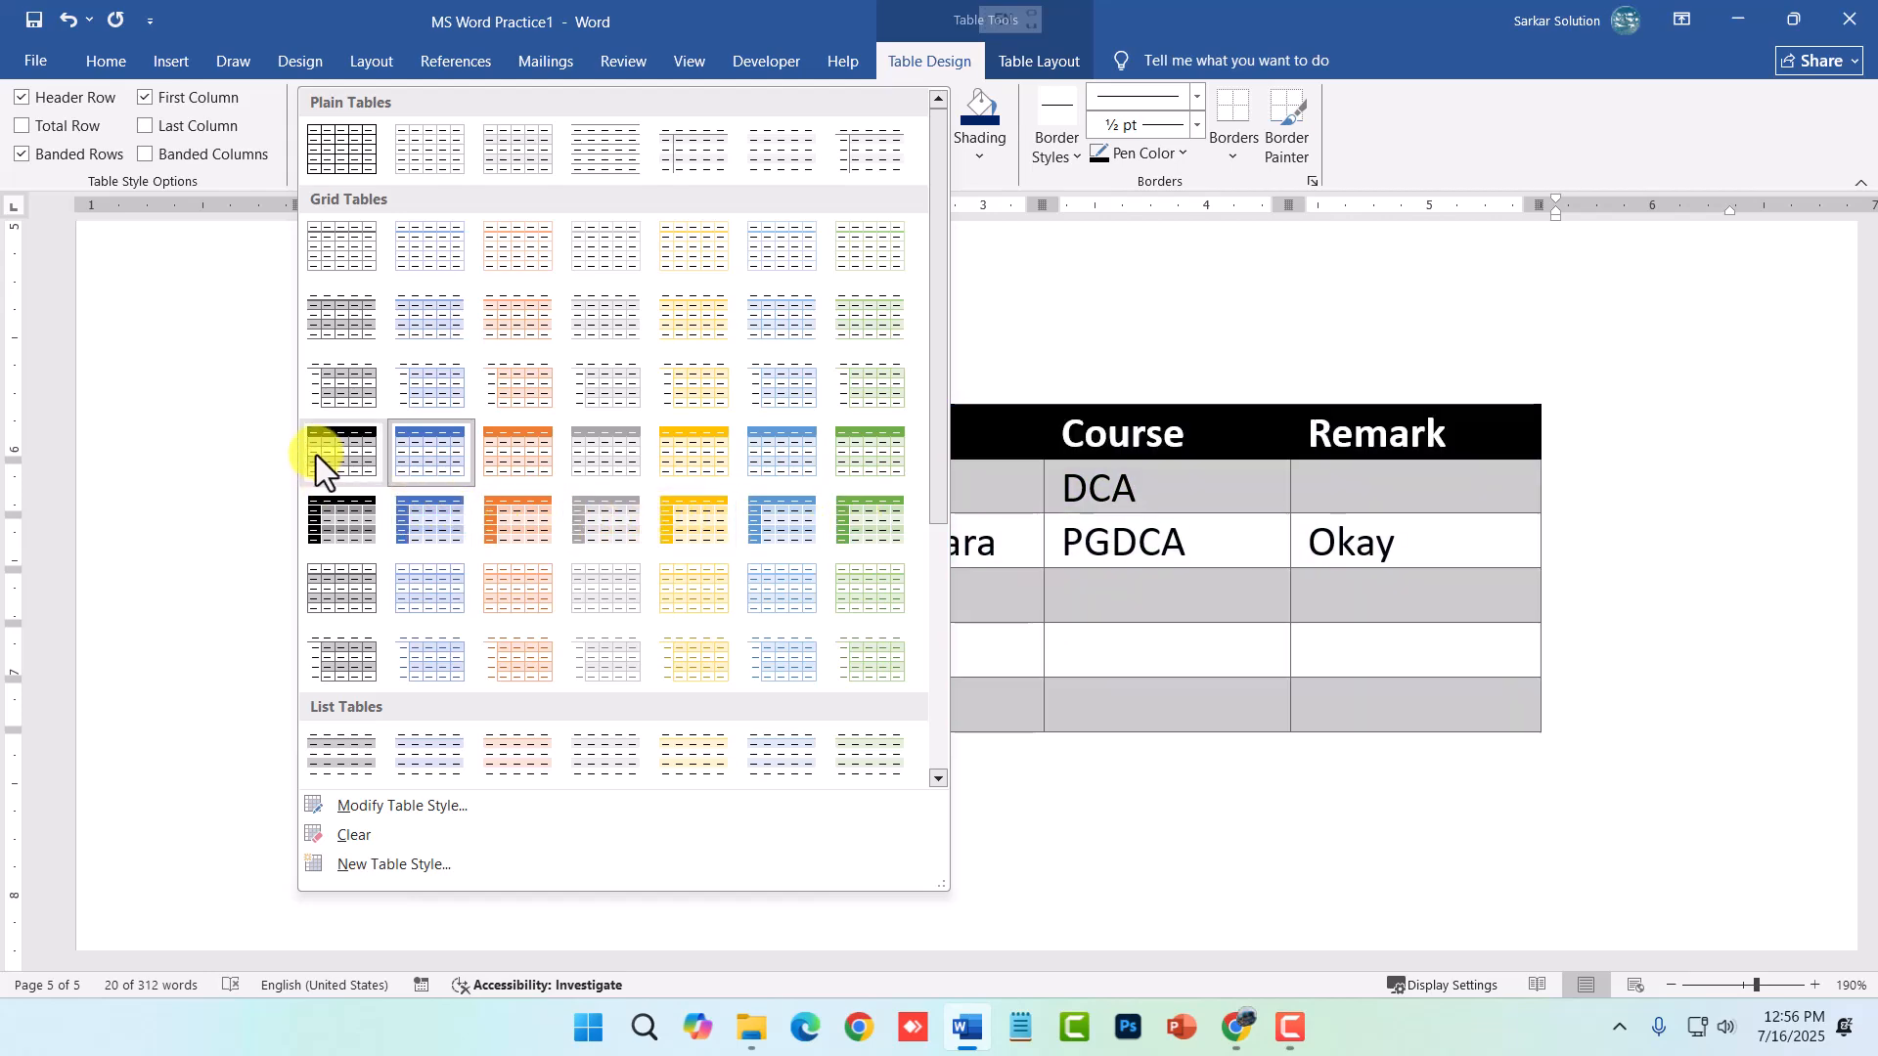
{"action": "left_click", "coordinate": [317, 455]}
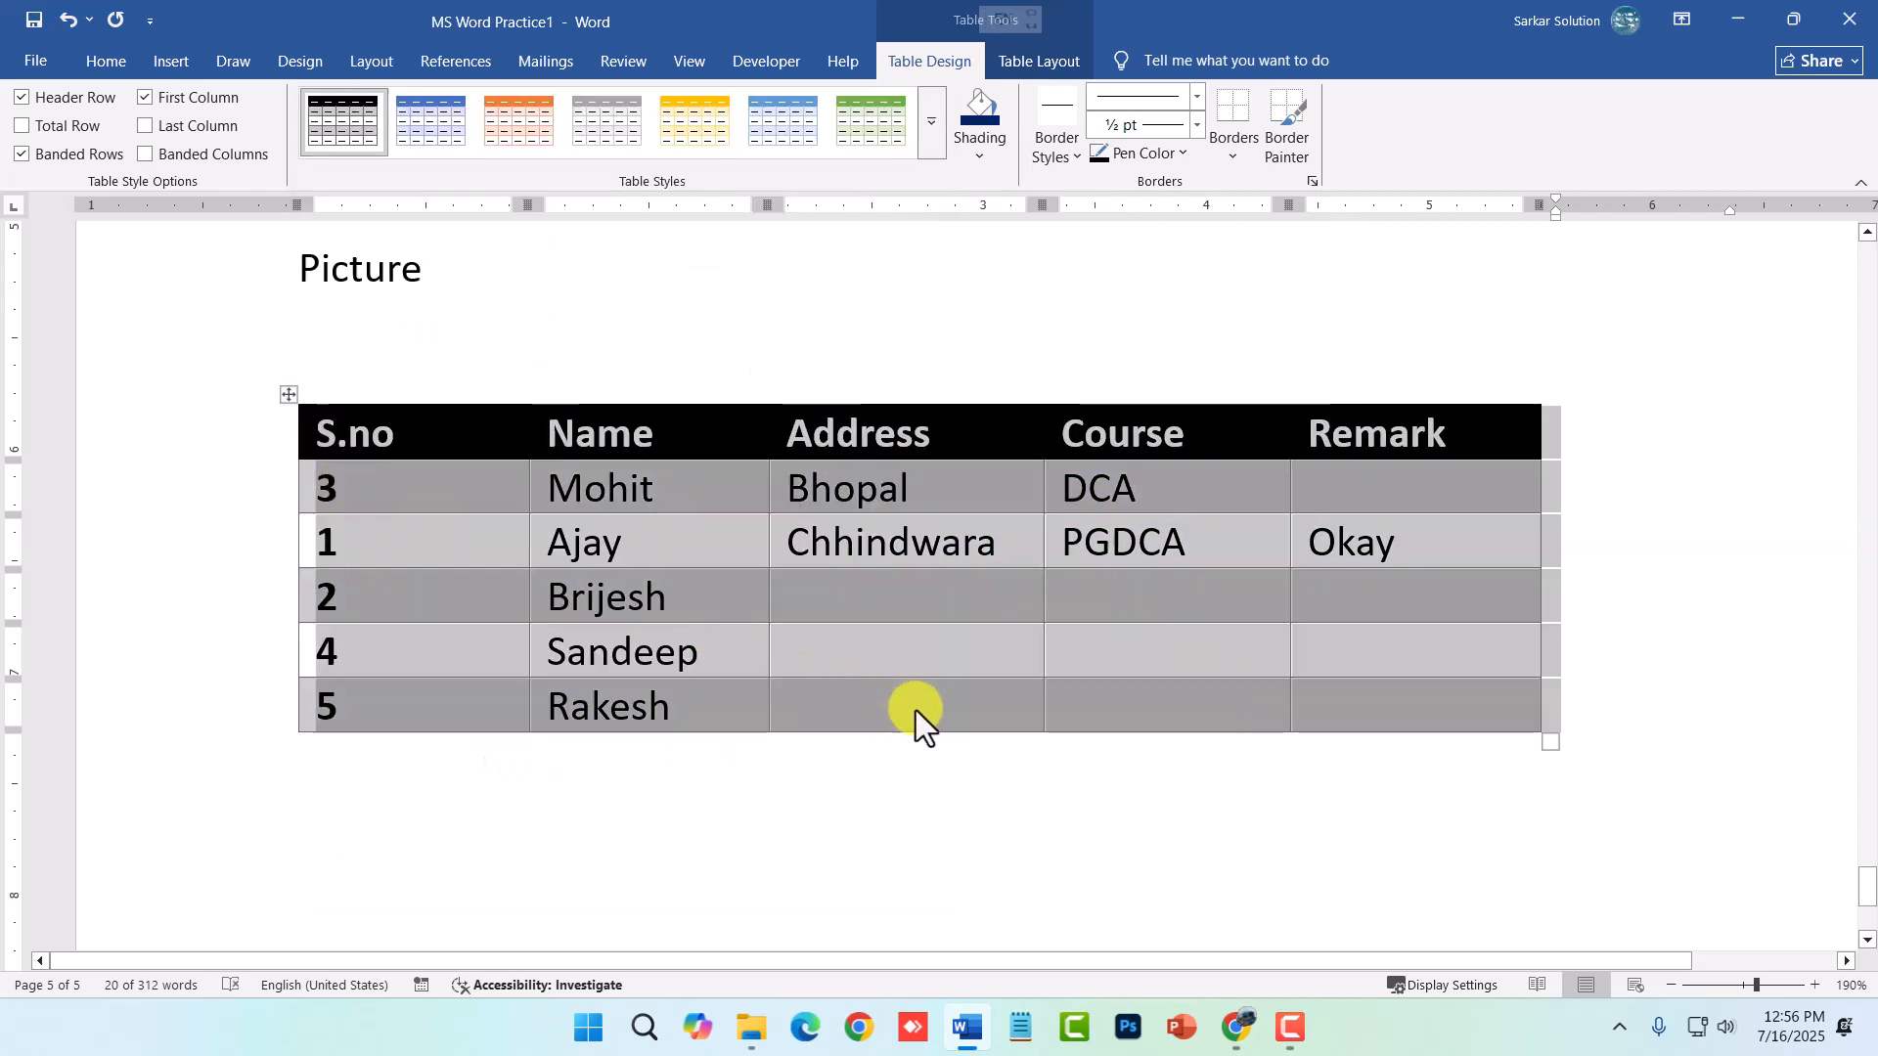
- Apply the banded grid table style with a solid blue header row to the table under Educational Details
{"action": "scroll", "coordinate": [1076, 694], "scroll_direction": "up", "scroll_amount": 15}
{"action": "scroll", "coordinate": [1062, 690], "scroll_direction": "down", "scroll_amount": 10}
{"action": "scroll", "coordinate": [1063, 690], "scroll_direction": "up", "scroll_amount": 8}
{"action": "scroll", "coordinate": [1062, 690], "scroll_direction": "up", "scroll_amount": 8}
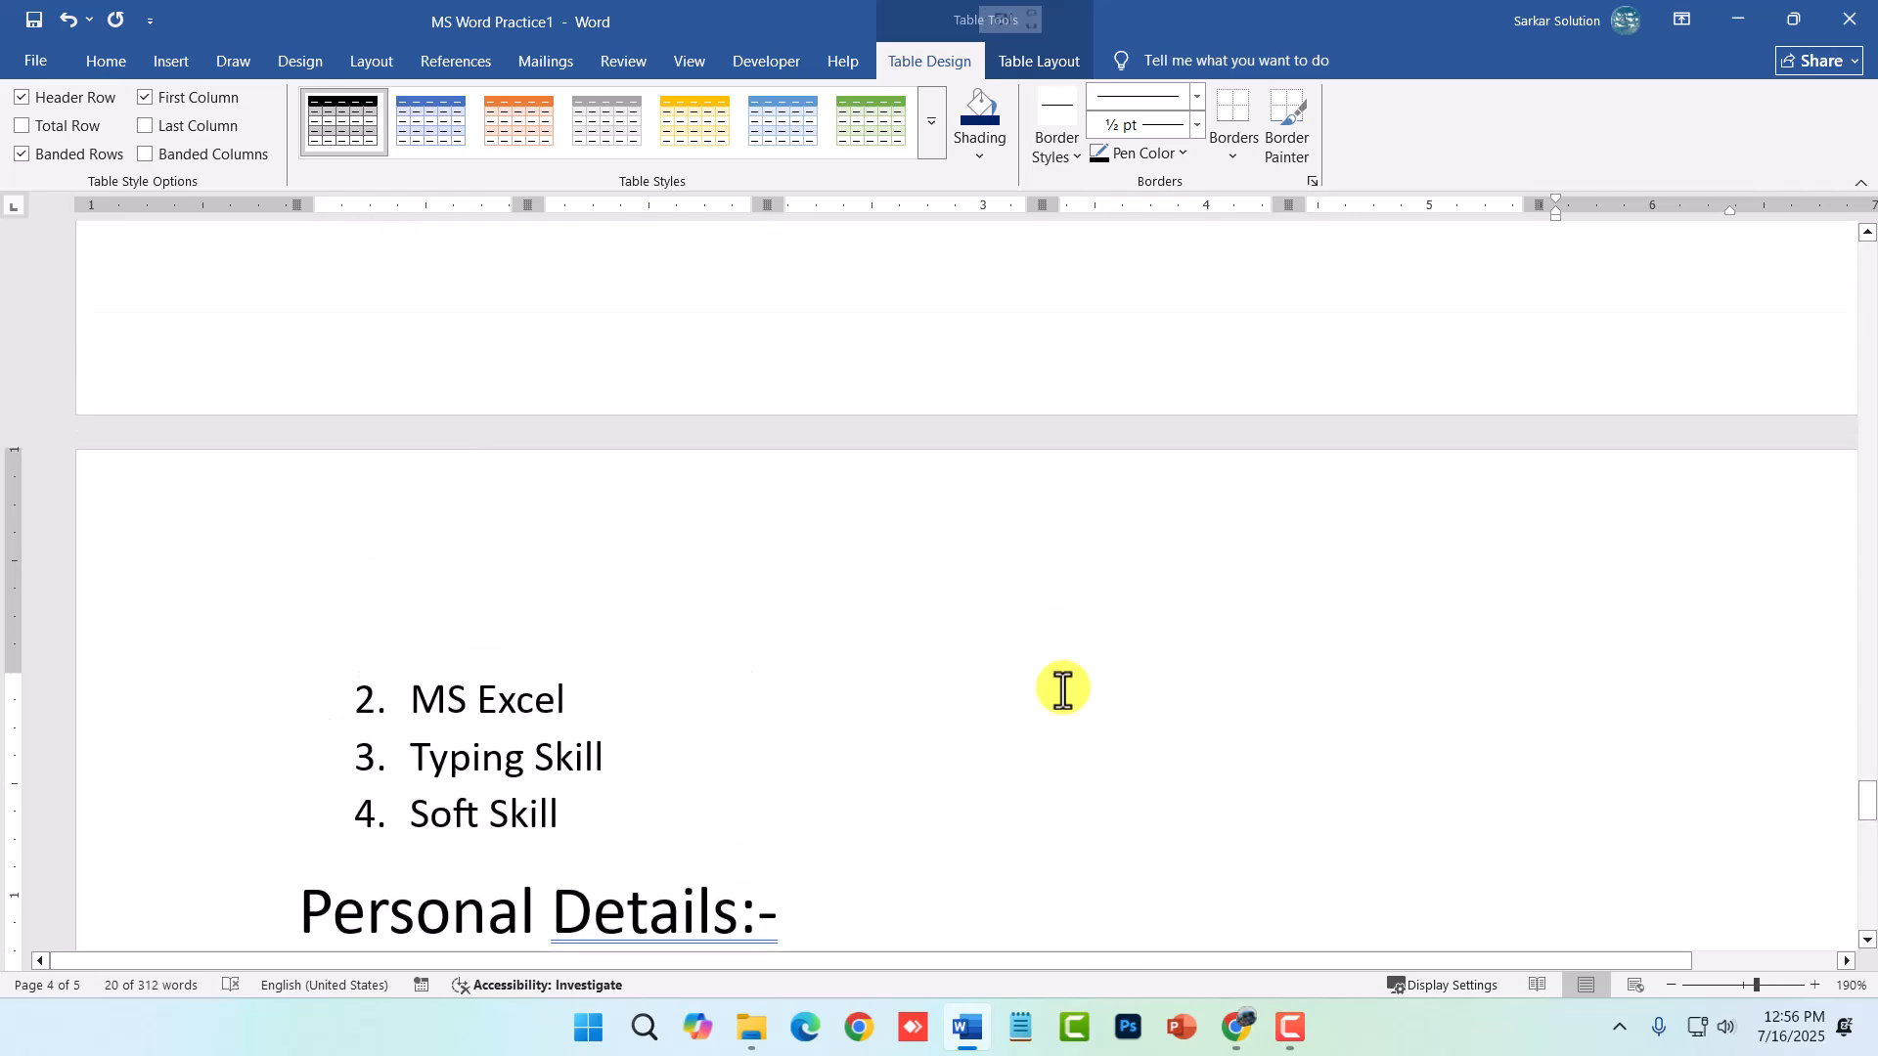
{"action": "scroll", "coordinate": [1061, 692], "scroll_direction": "up", "scroll_amount": 3}
{"action": "scroll", "coordinate": [956, 695], "scroll_direction": "down", "scroll_amount": 1}
{"action": "left_click", "coordinate": [290, 474]}
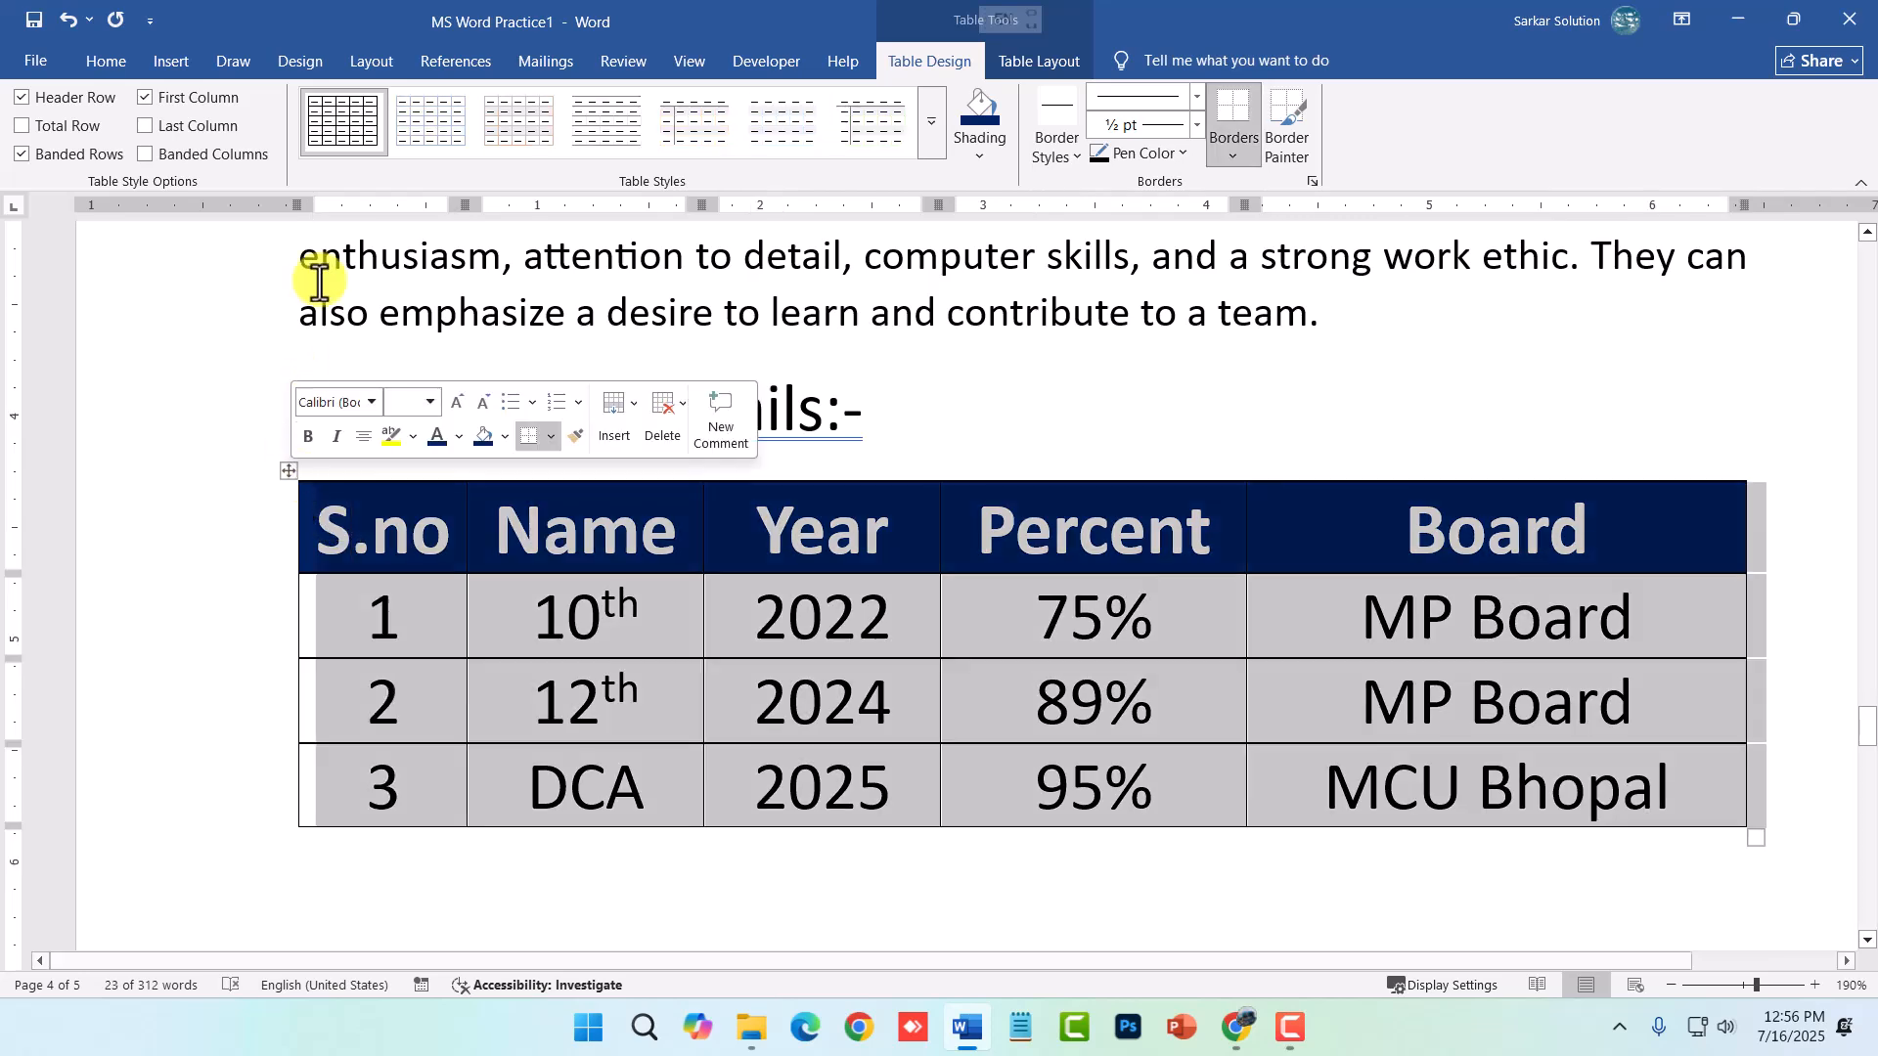
{"action": "left_click", "coordinate": [929, 127]}
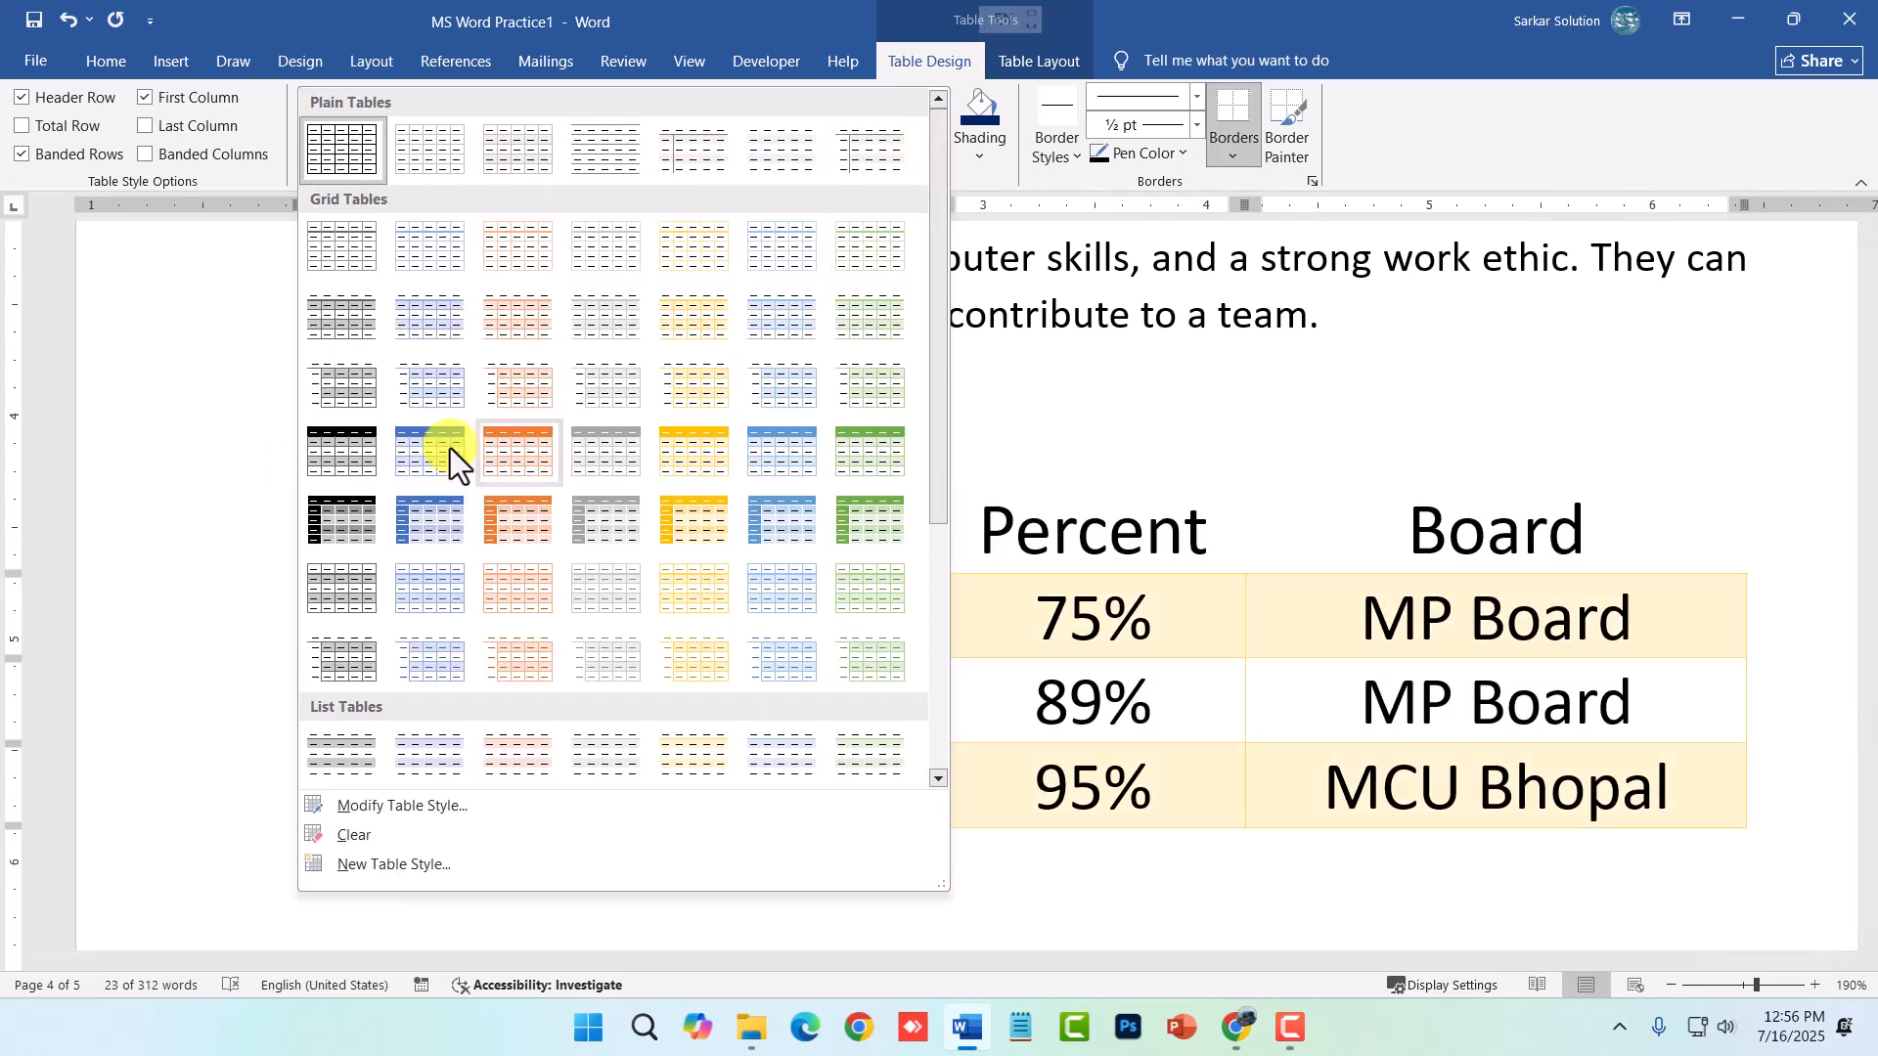
{"action": "left_click", "coordinate": [439, 452]}
{"action": "left_click", "coordinate": [949, 914]}
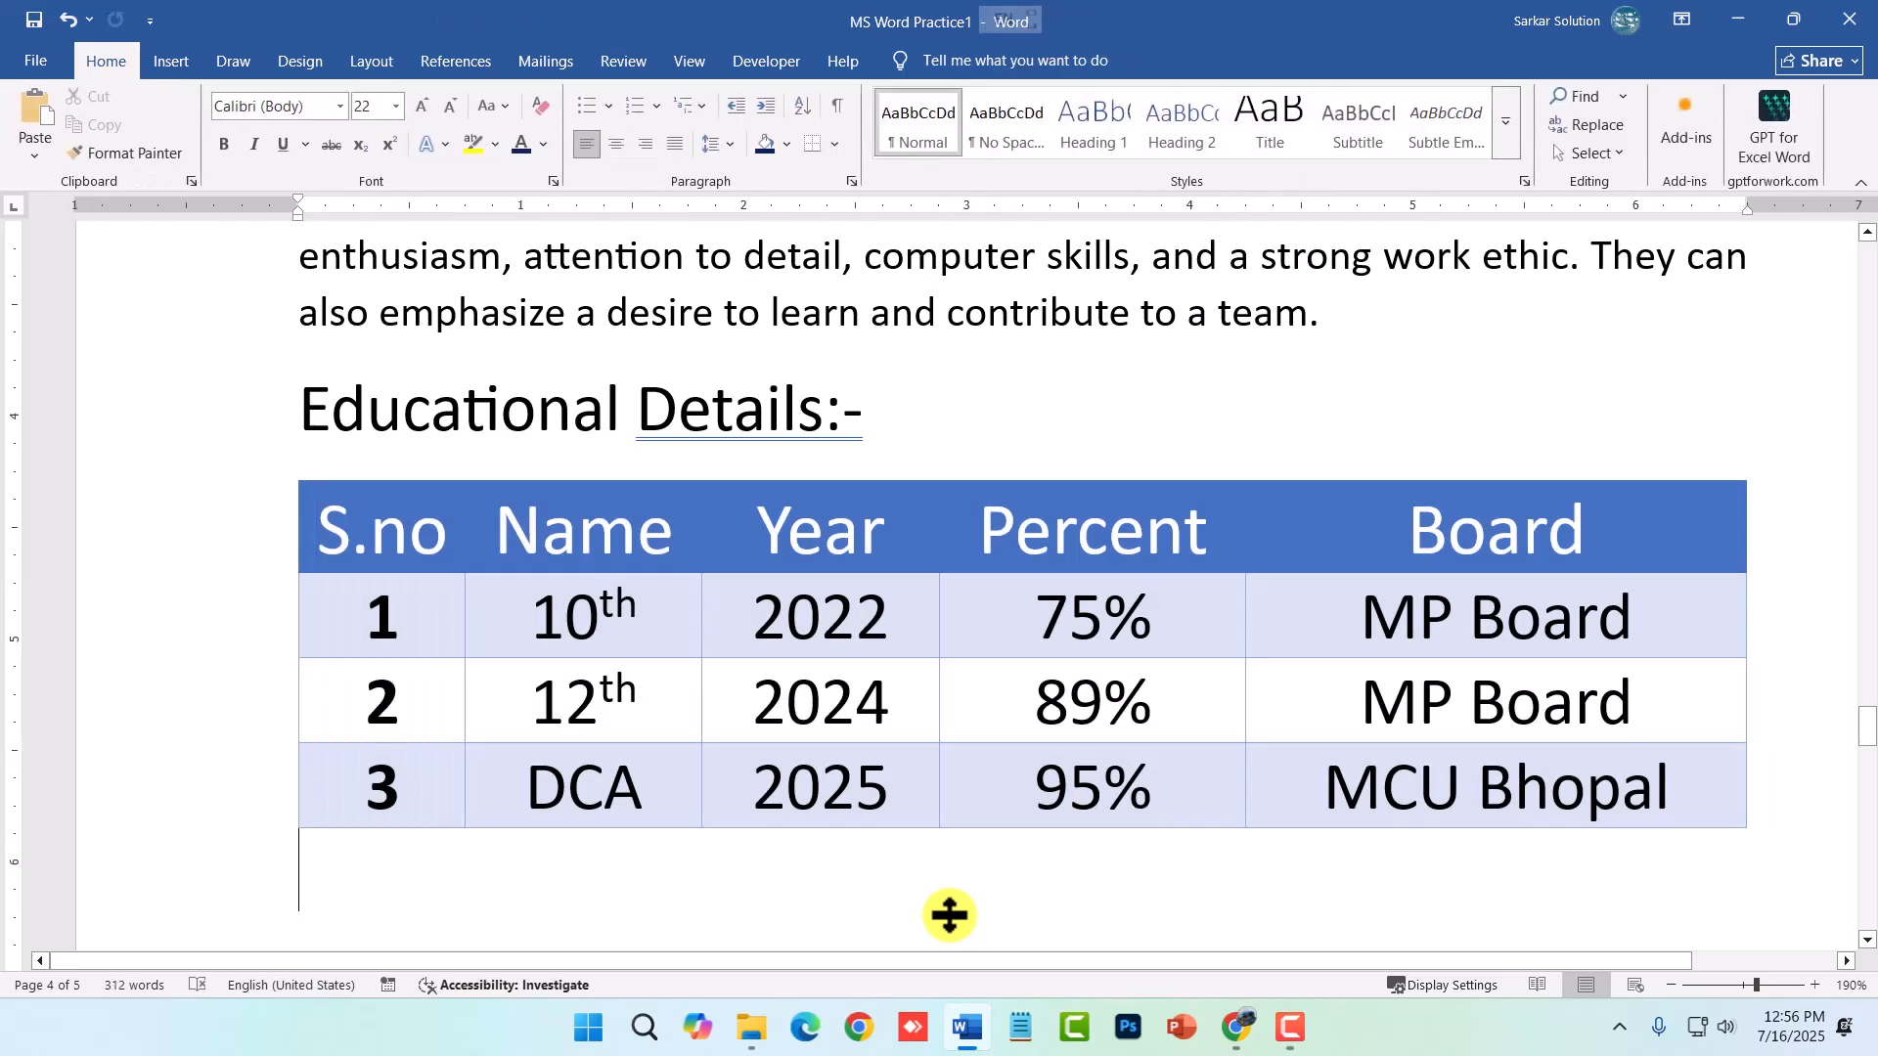
- Sort the student table below Picture by S.no as Number in ascending order, treating the first row as a header row
{"action": "scroll", "coordinate": [1241, 687], "scroll_direction": "up", "scroll_amount": 7}
{"action": "scroll", "coordinate": [973, 461], "scroll_direction": "down", "scroll_amount": 5}
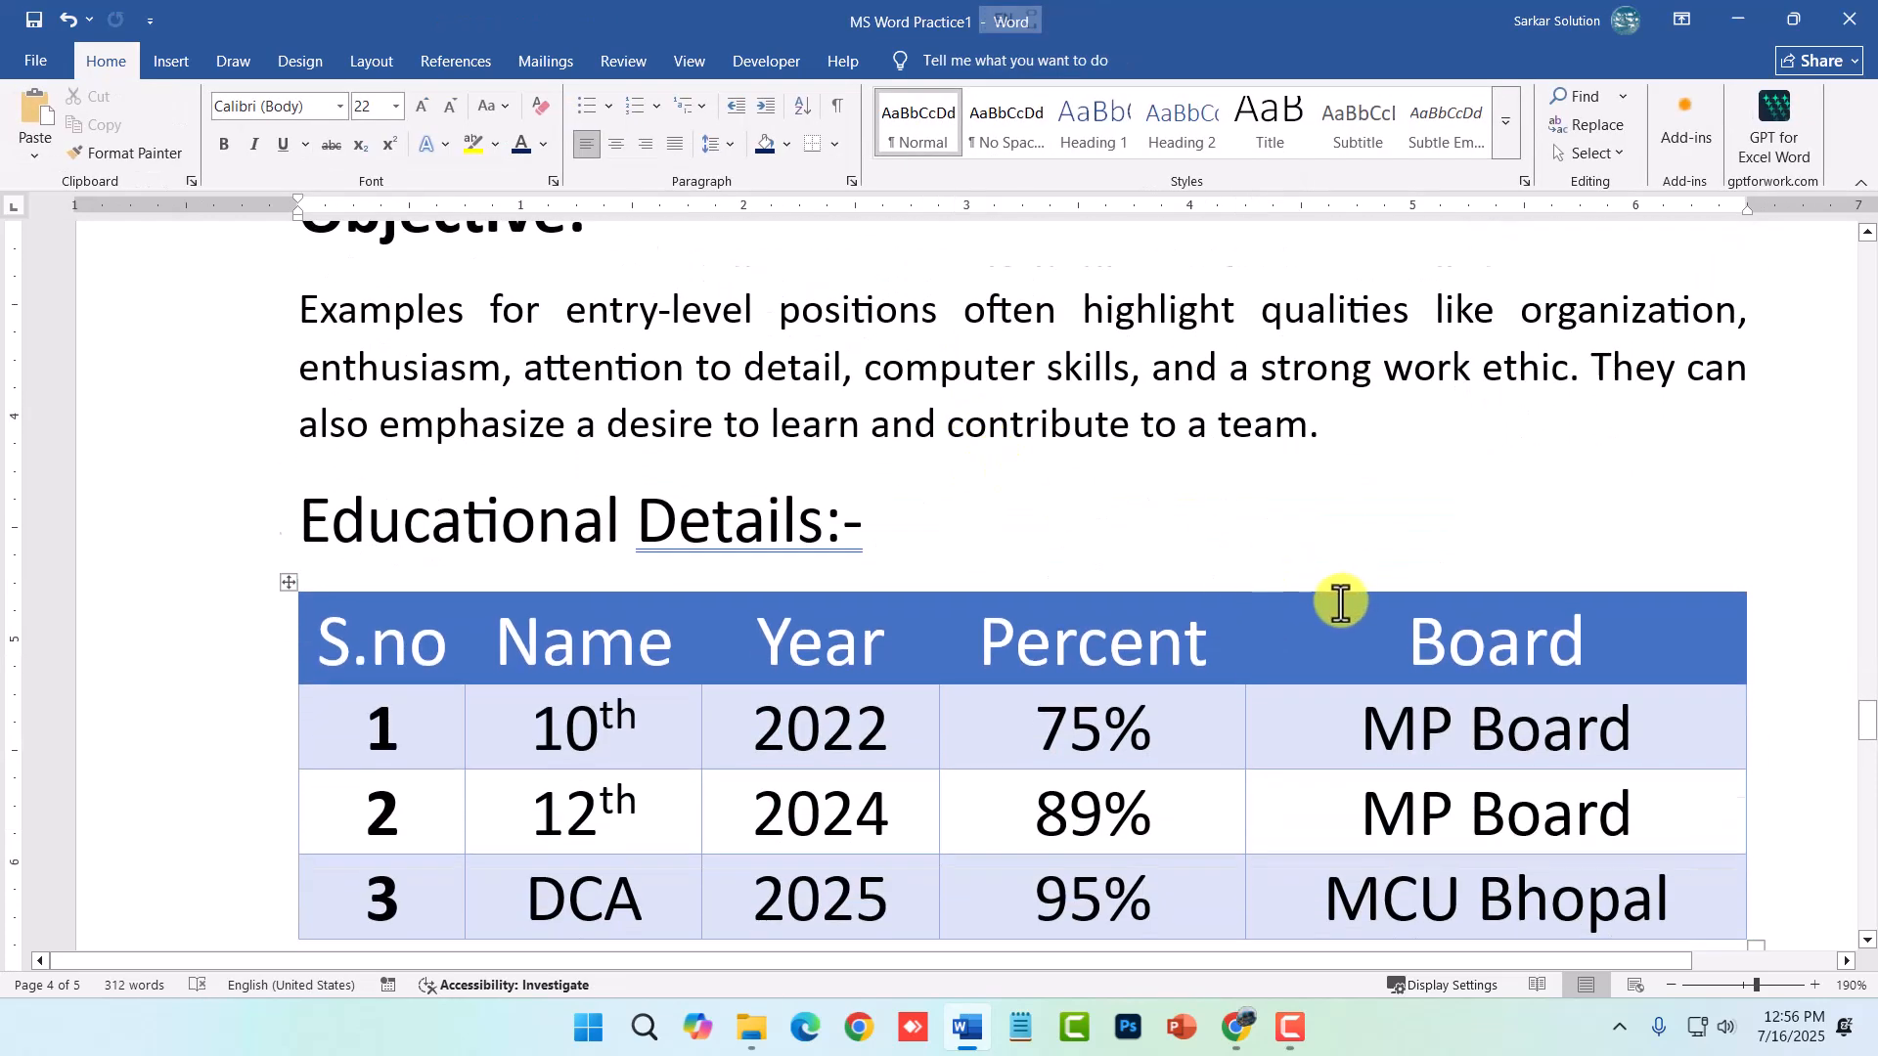
{"action": "scroll", "coordinate": [1341, 599], "scroll_direction": "down", "scroll_amount": 12}
{"action": "scroll", "coordinate": [1187, 607], "scroll_direction": "down", "scroll_amount": 1}
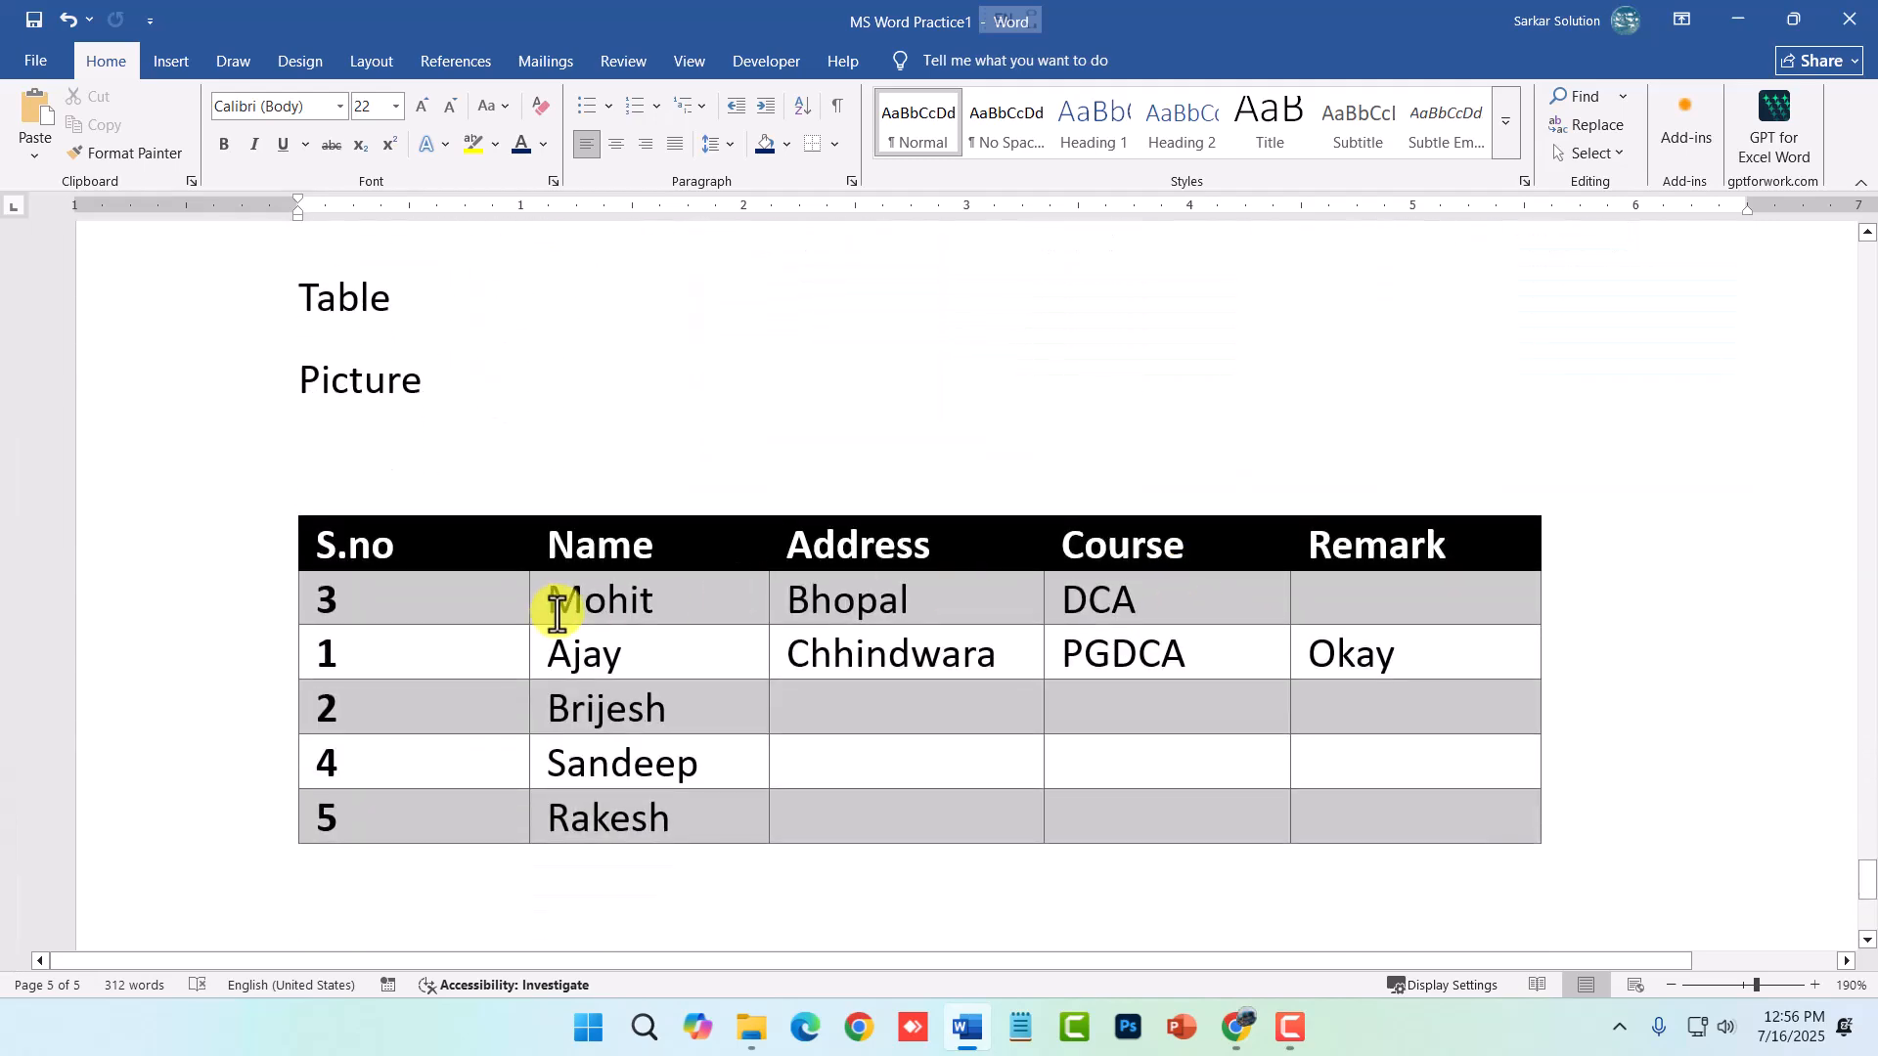
{"action": "left_click", "coordinate": [555, 601]}
{"action": "left_click", "coordinate": [293, 507]}
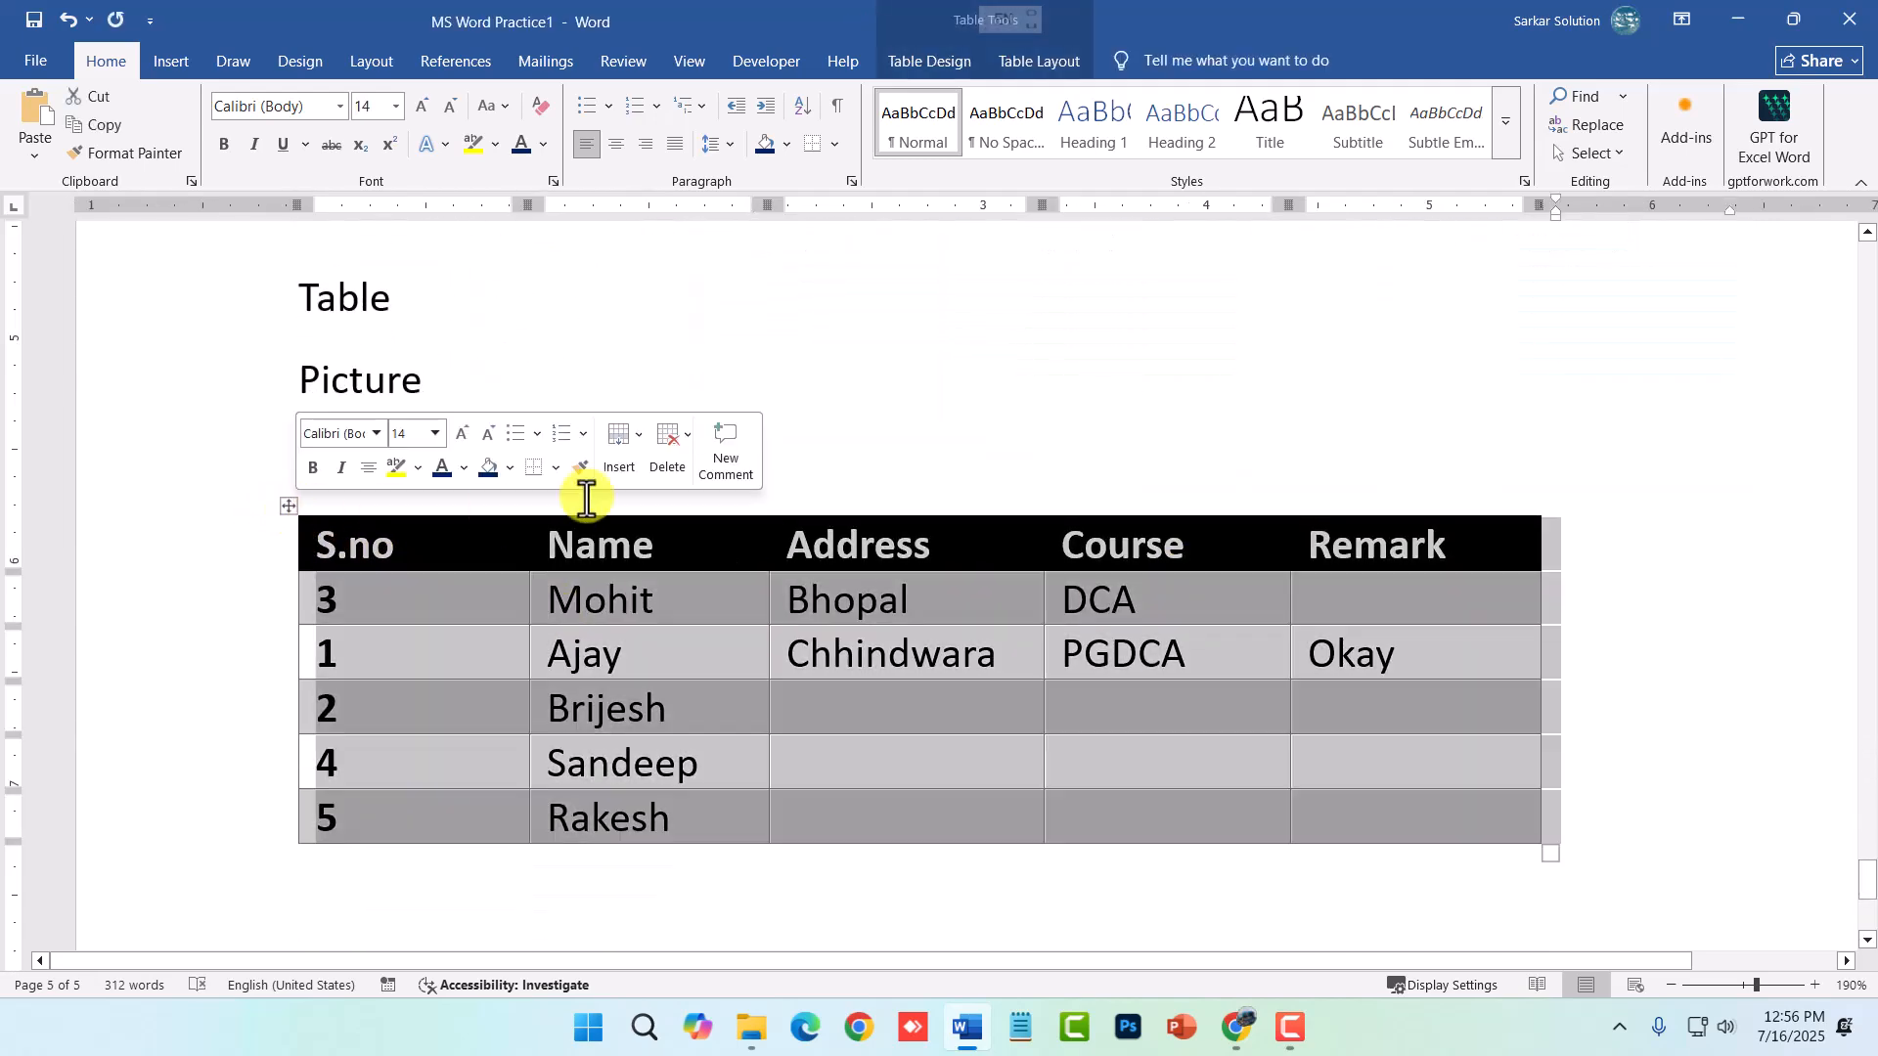
{"action": "left_click", "coordinate": [937, 63]}
{"action": "left_click", "coordinate": [1002, 59]}
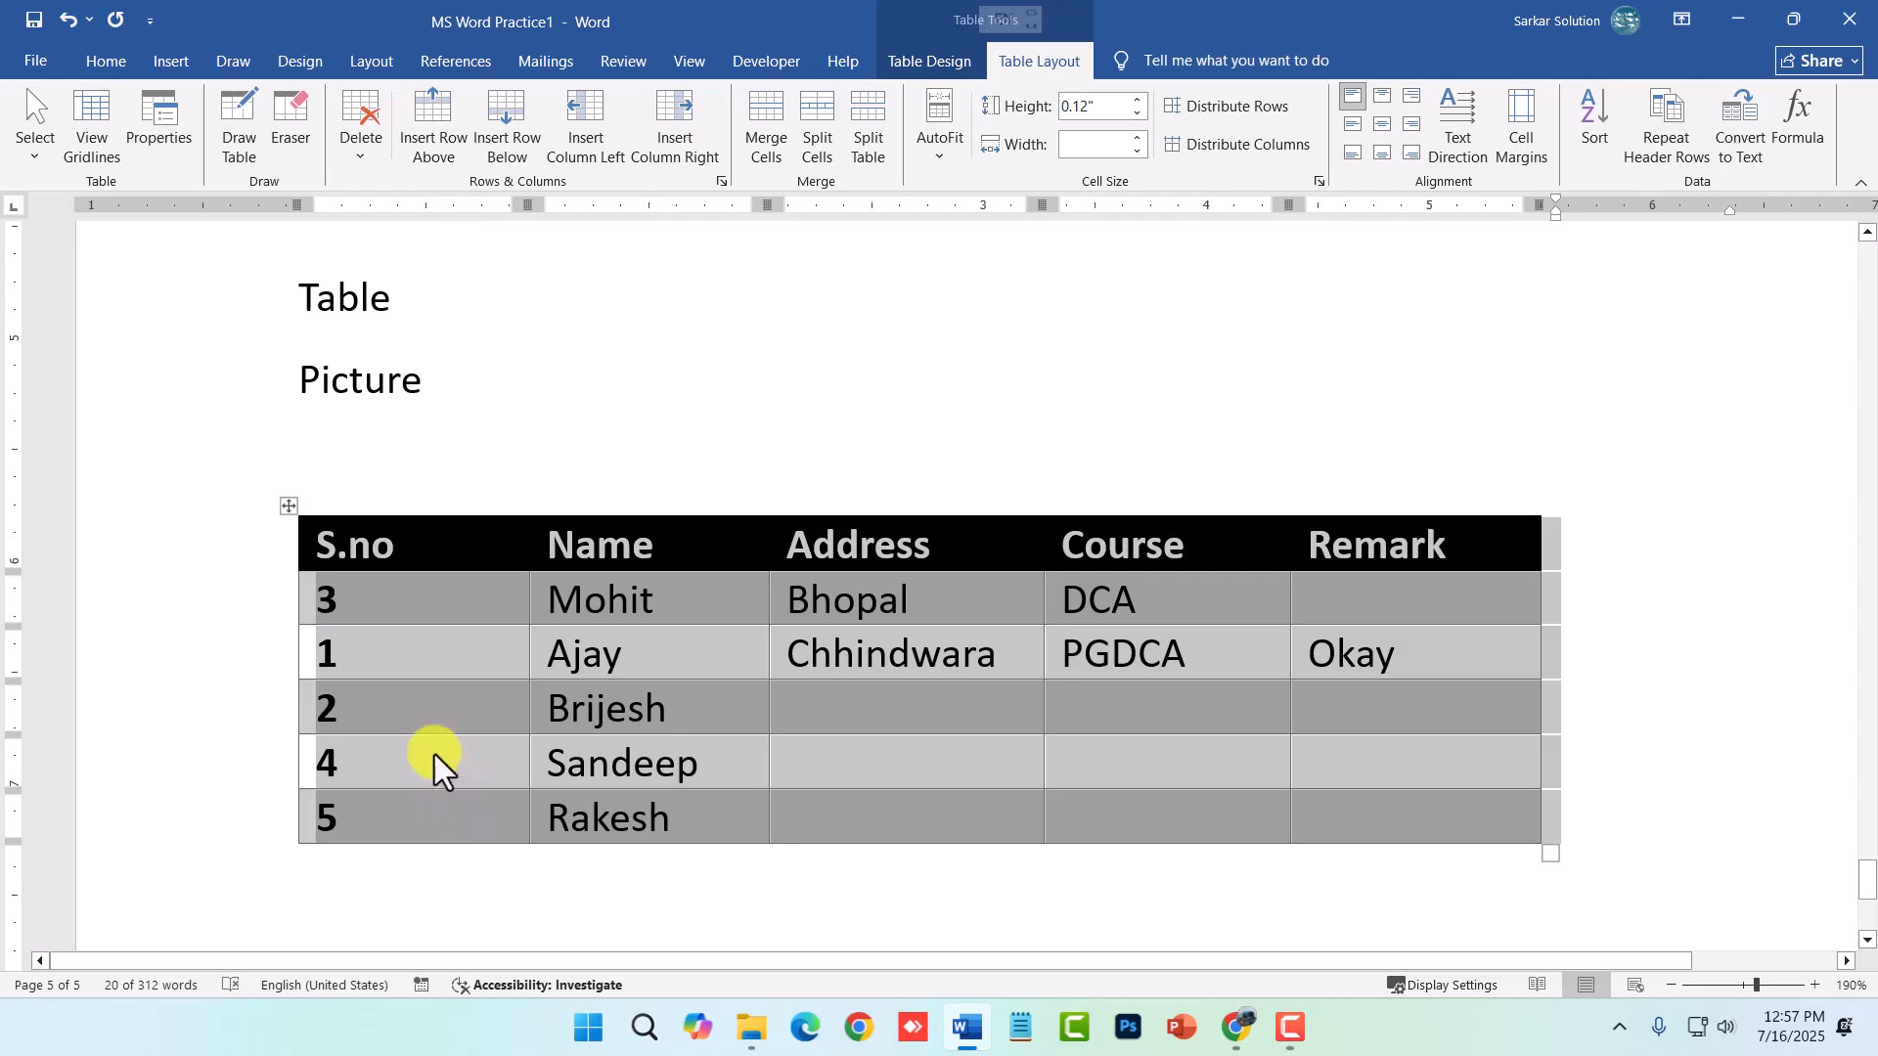
{"action": "left_click", "coordinate": [419, 636]}
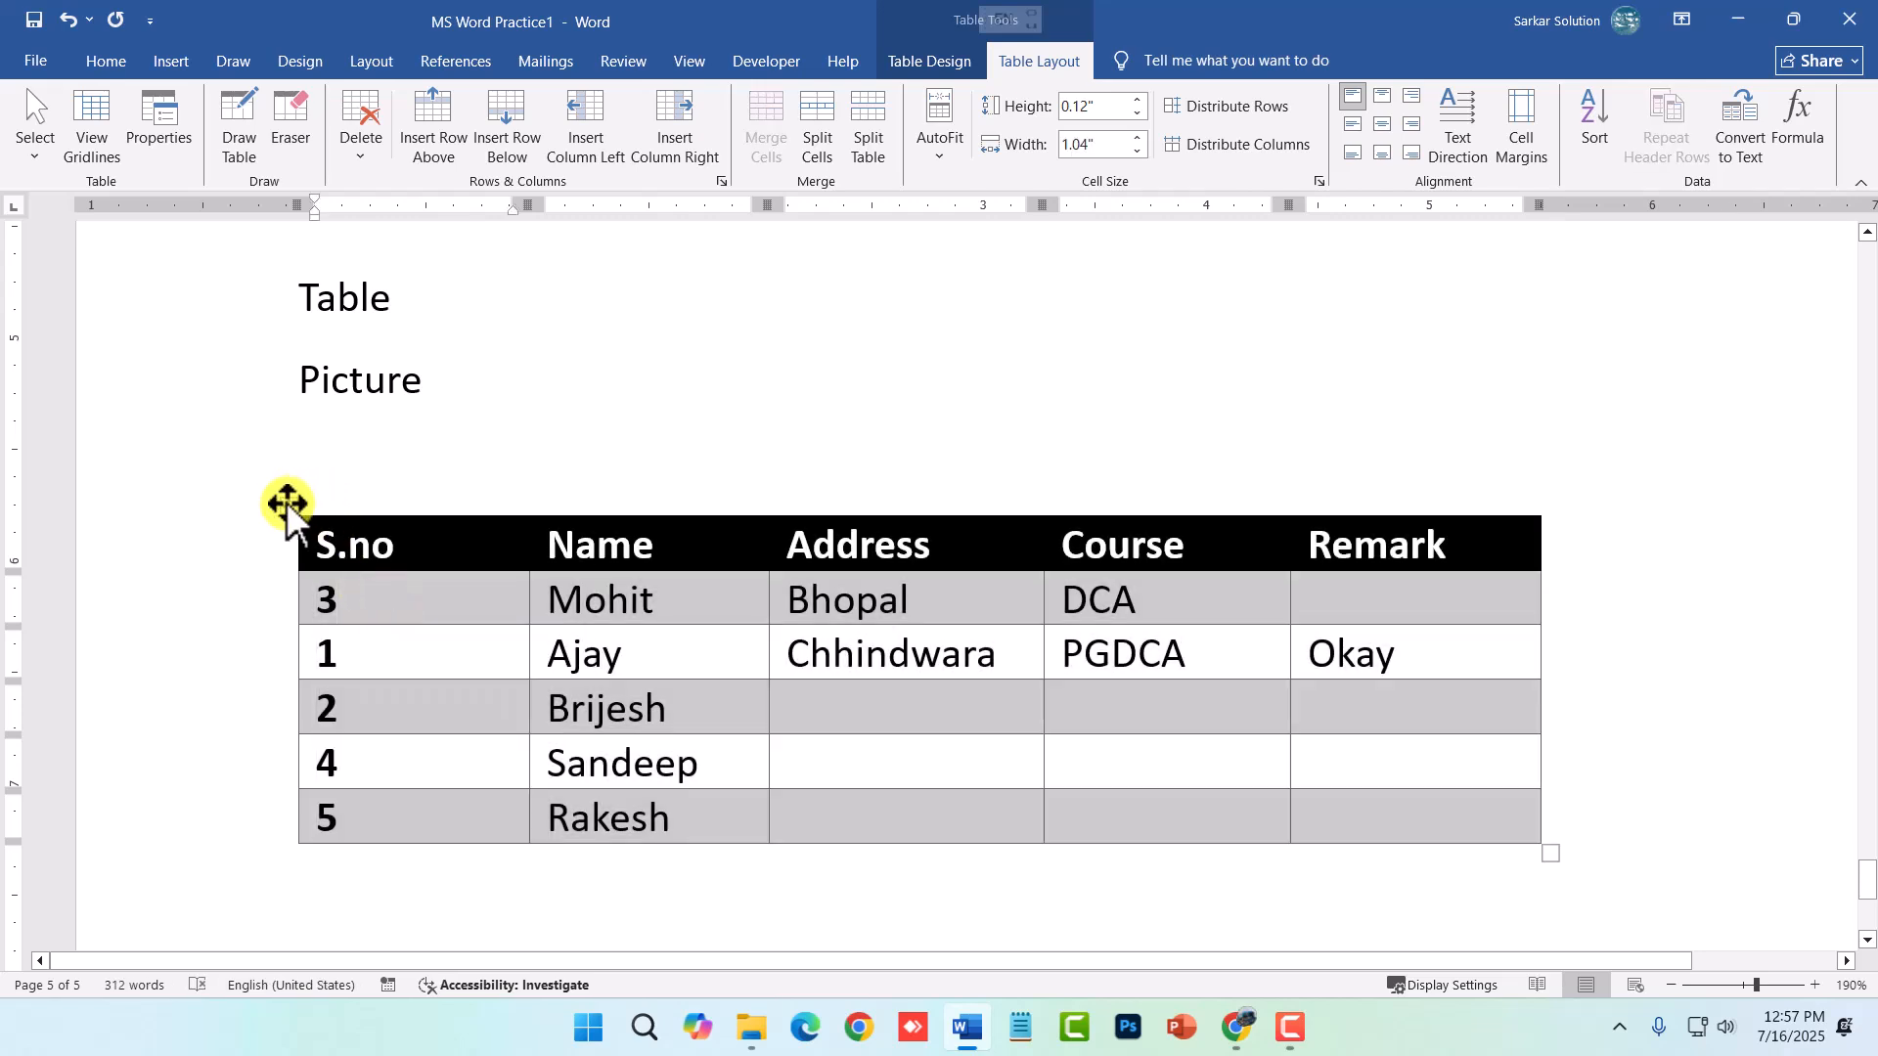
{"action": "left_click", "coordinate": [288, 506]}
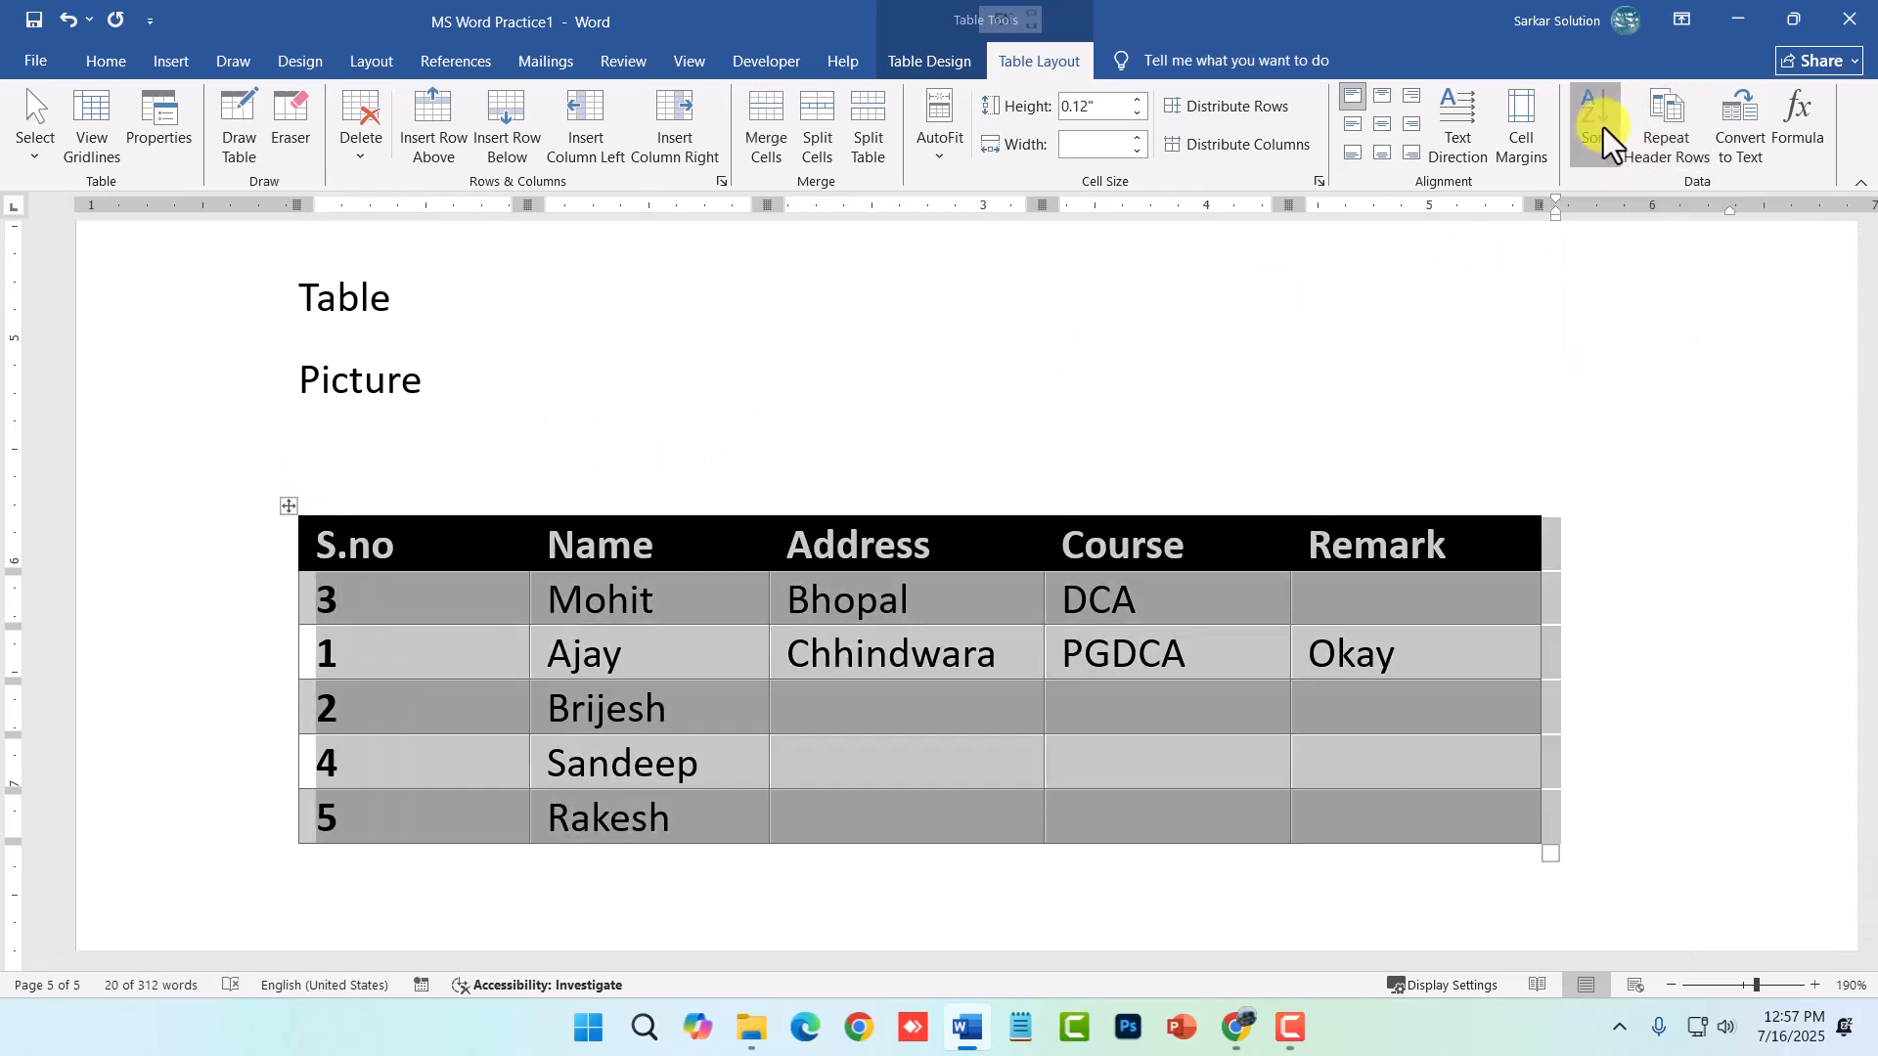
{"action": "left_click", "coordinate": [1605, 127]}
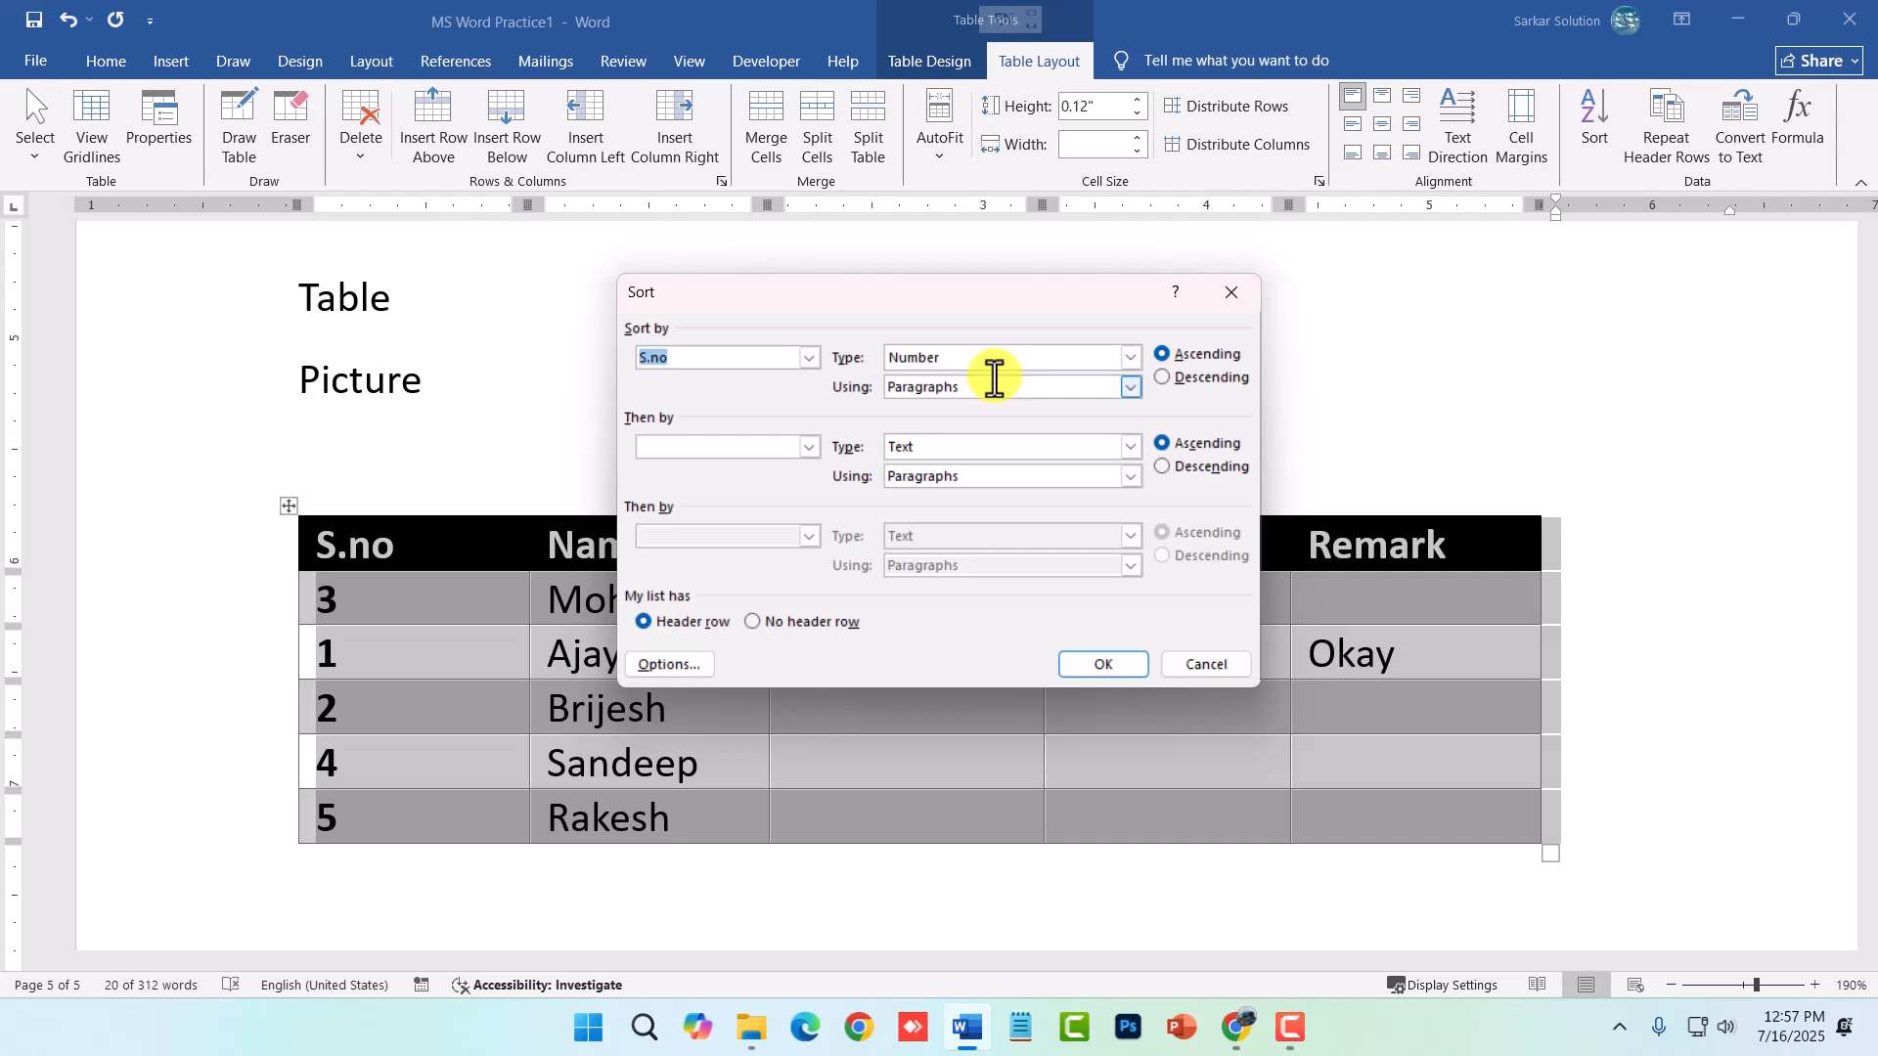
{"action": "left_click", "coordinate": [1195, 354]}
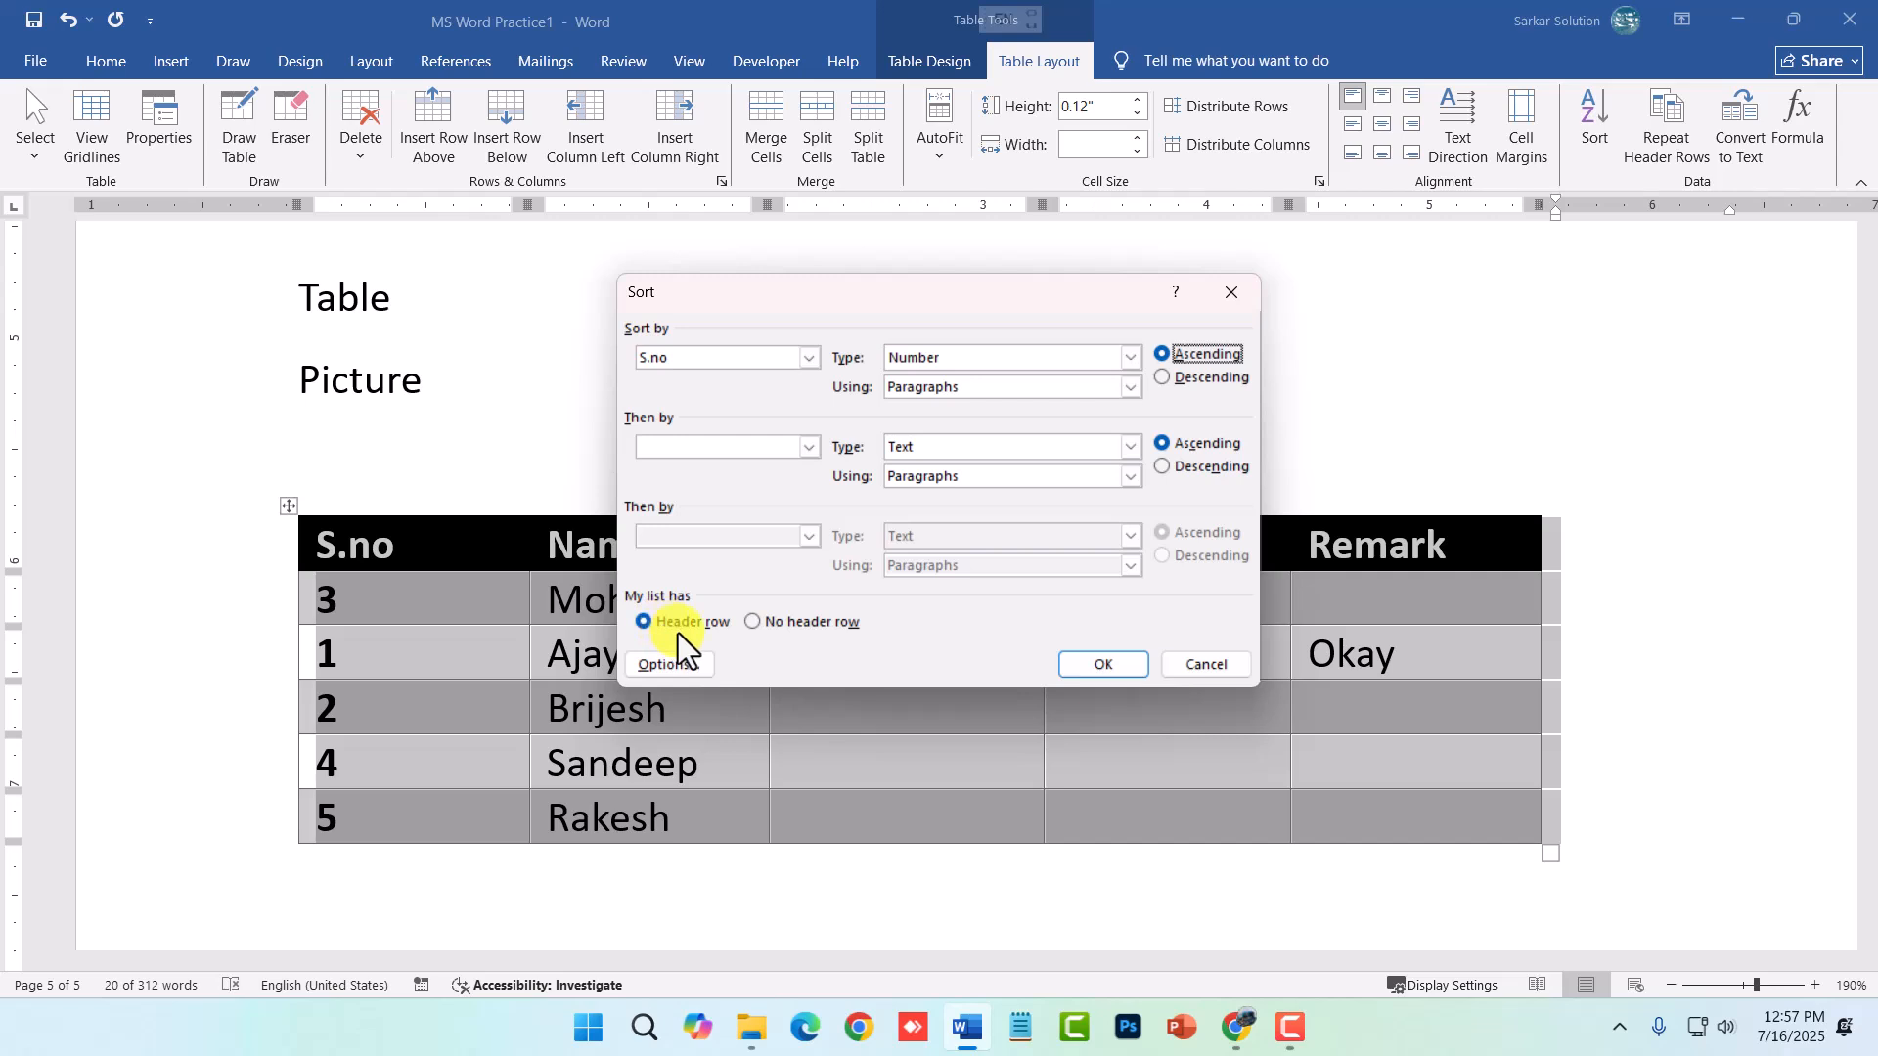
{"action": "left_click_drag", "start_coordinate": [808, 290], "coordinate": [948, 599]}
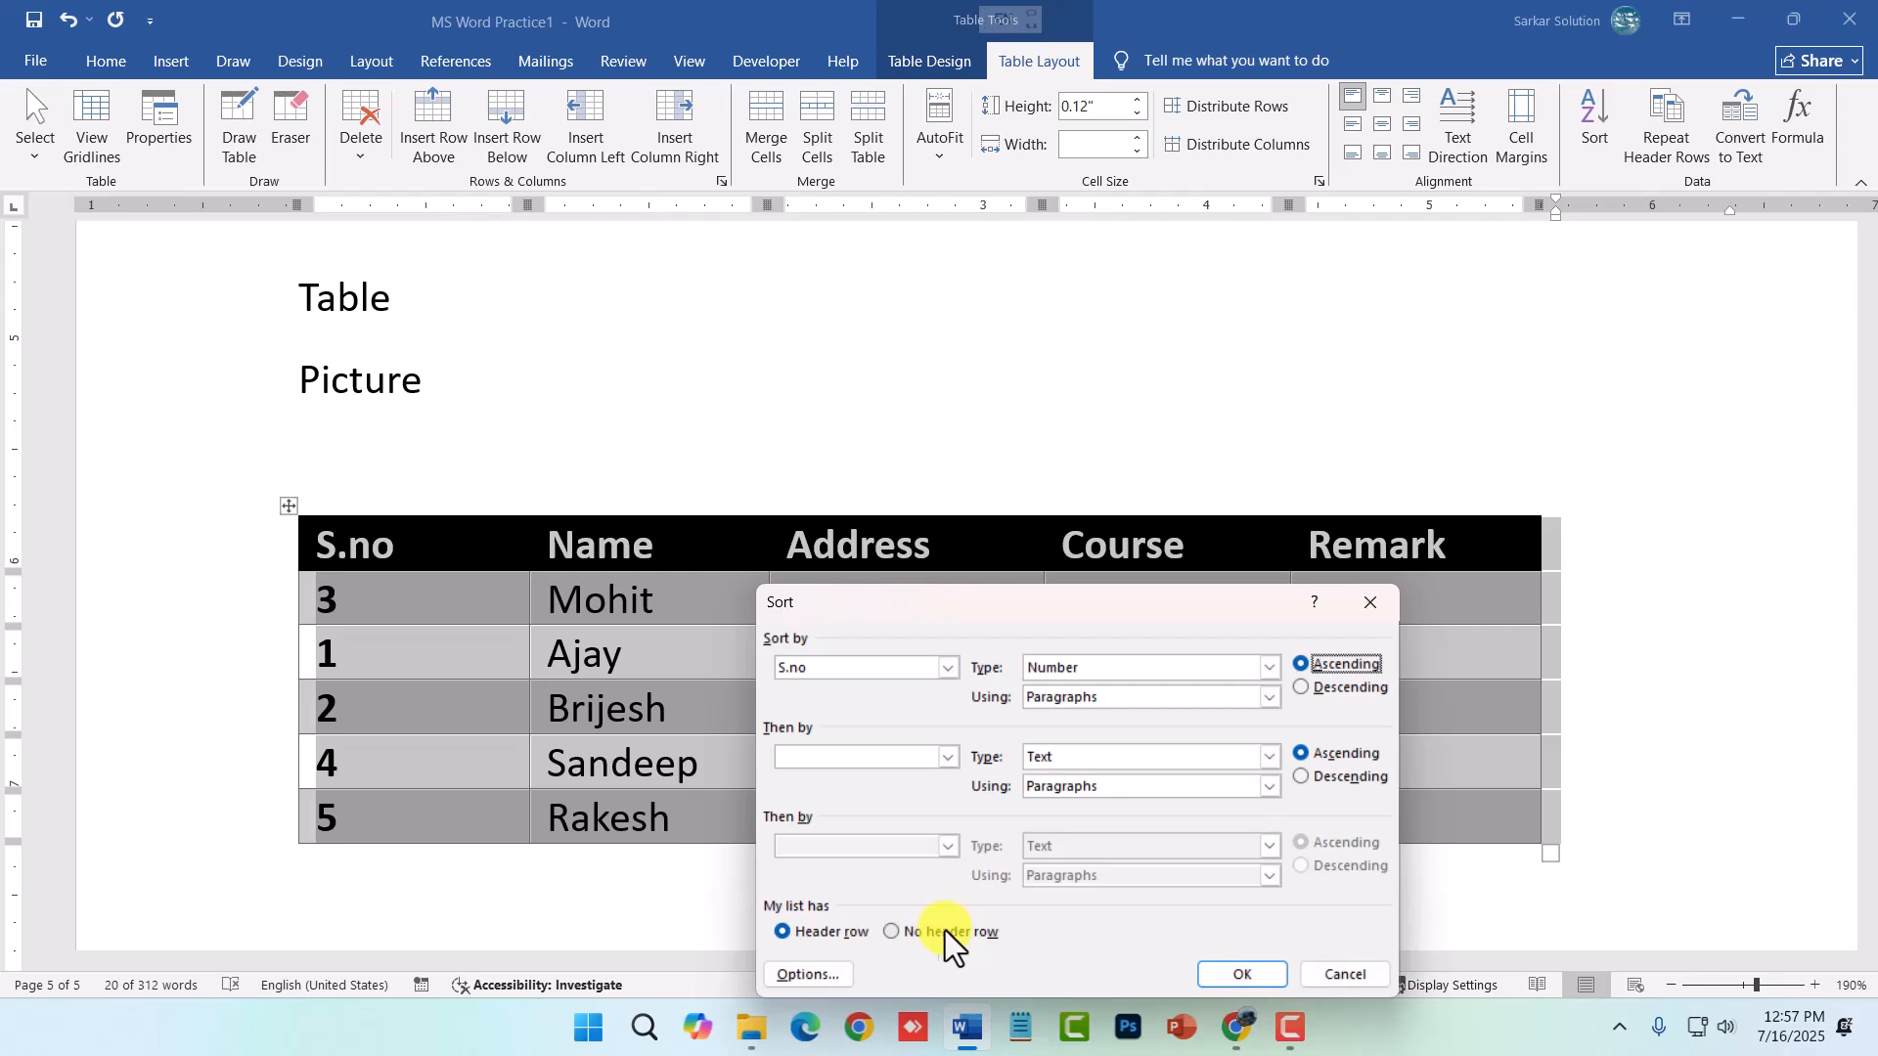
{"action": "left_click", "coordinate": [1242, 974]}
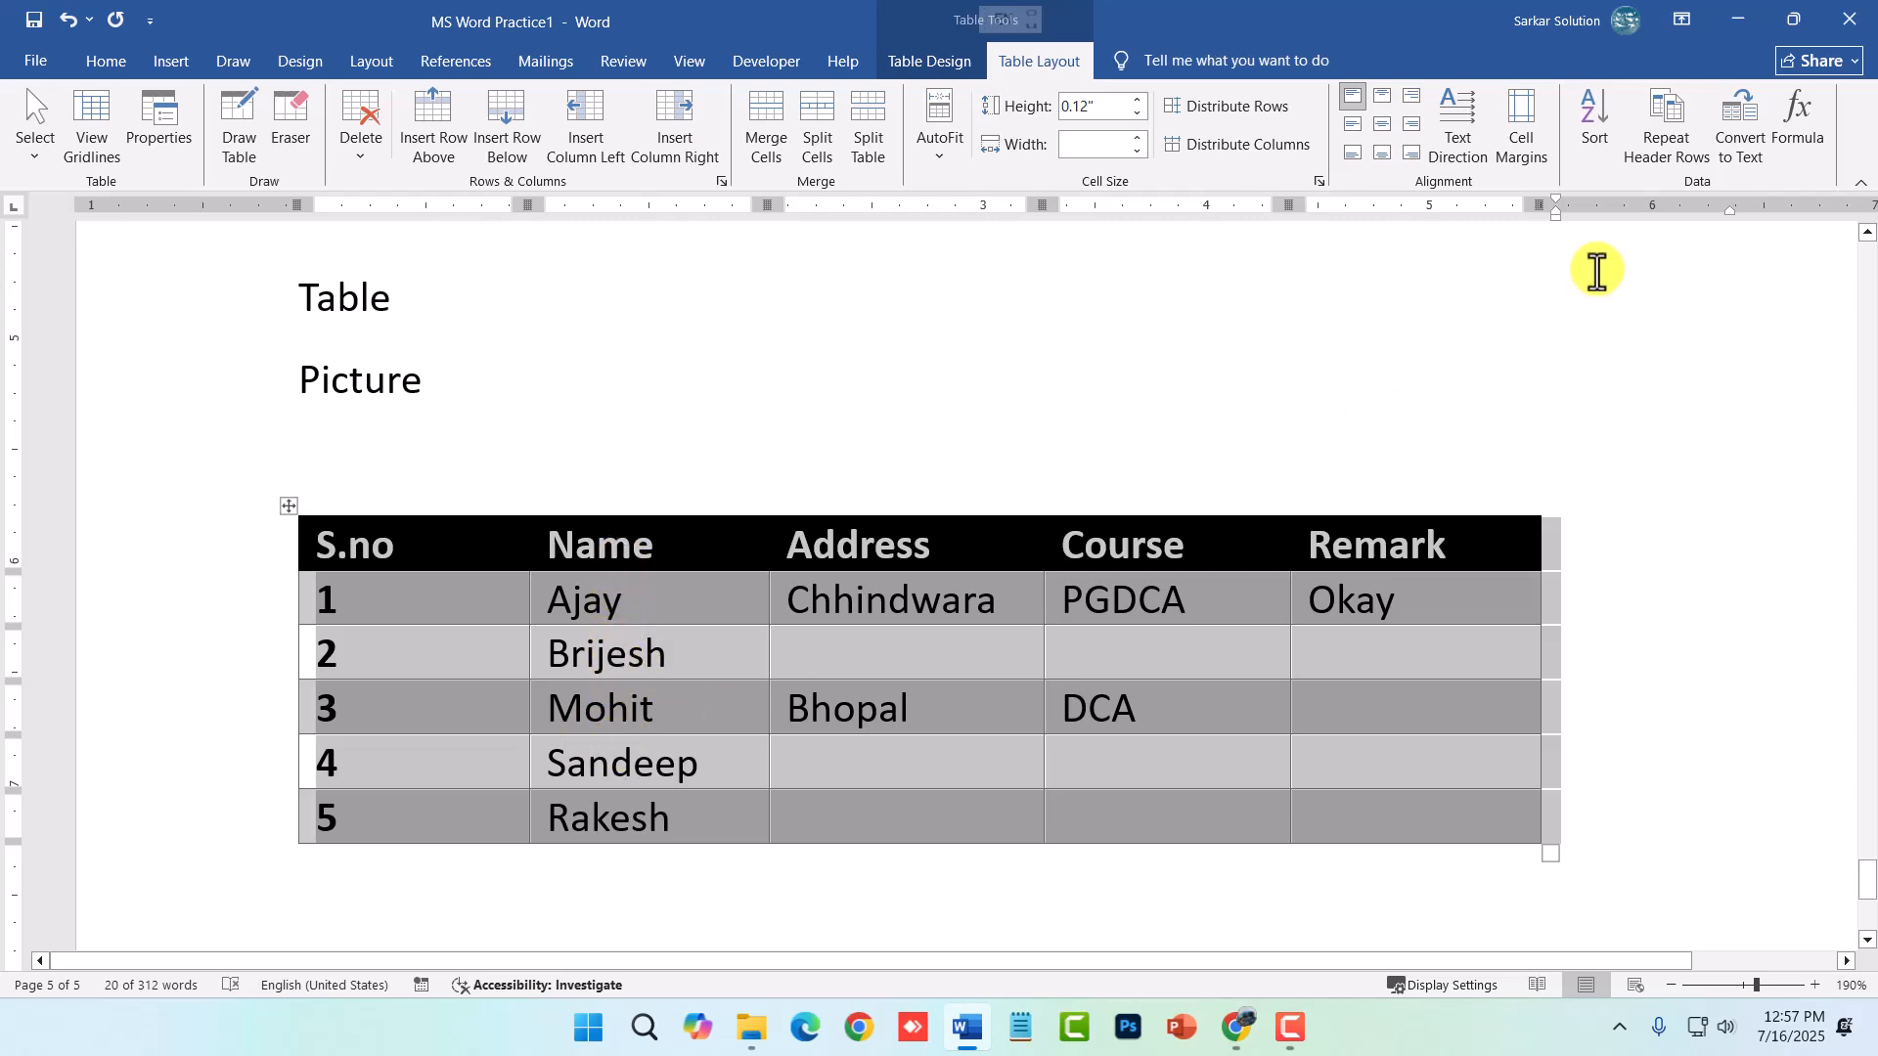
- Sort the student table by Name as Text in ascending order, keeping the header row
{"action": "left_click", "coordinate": [1594, 122]}
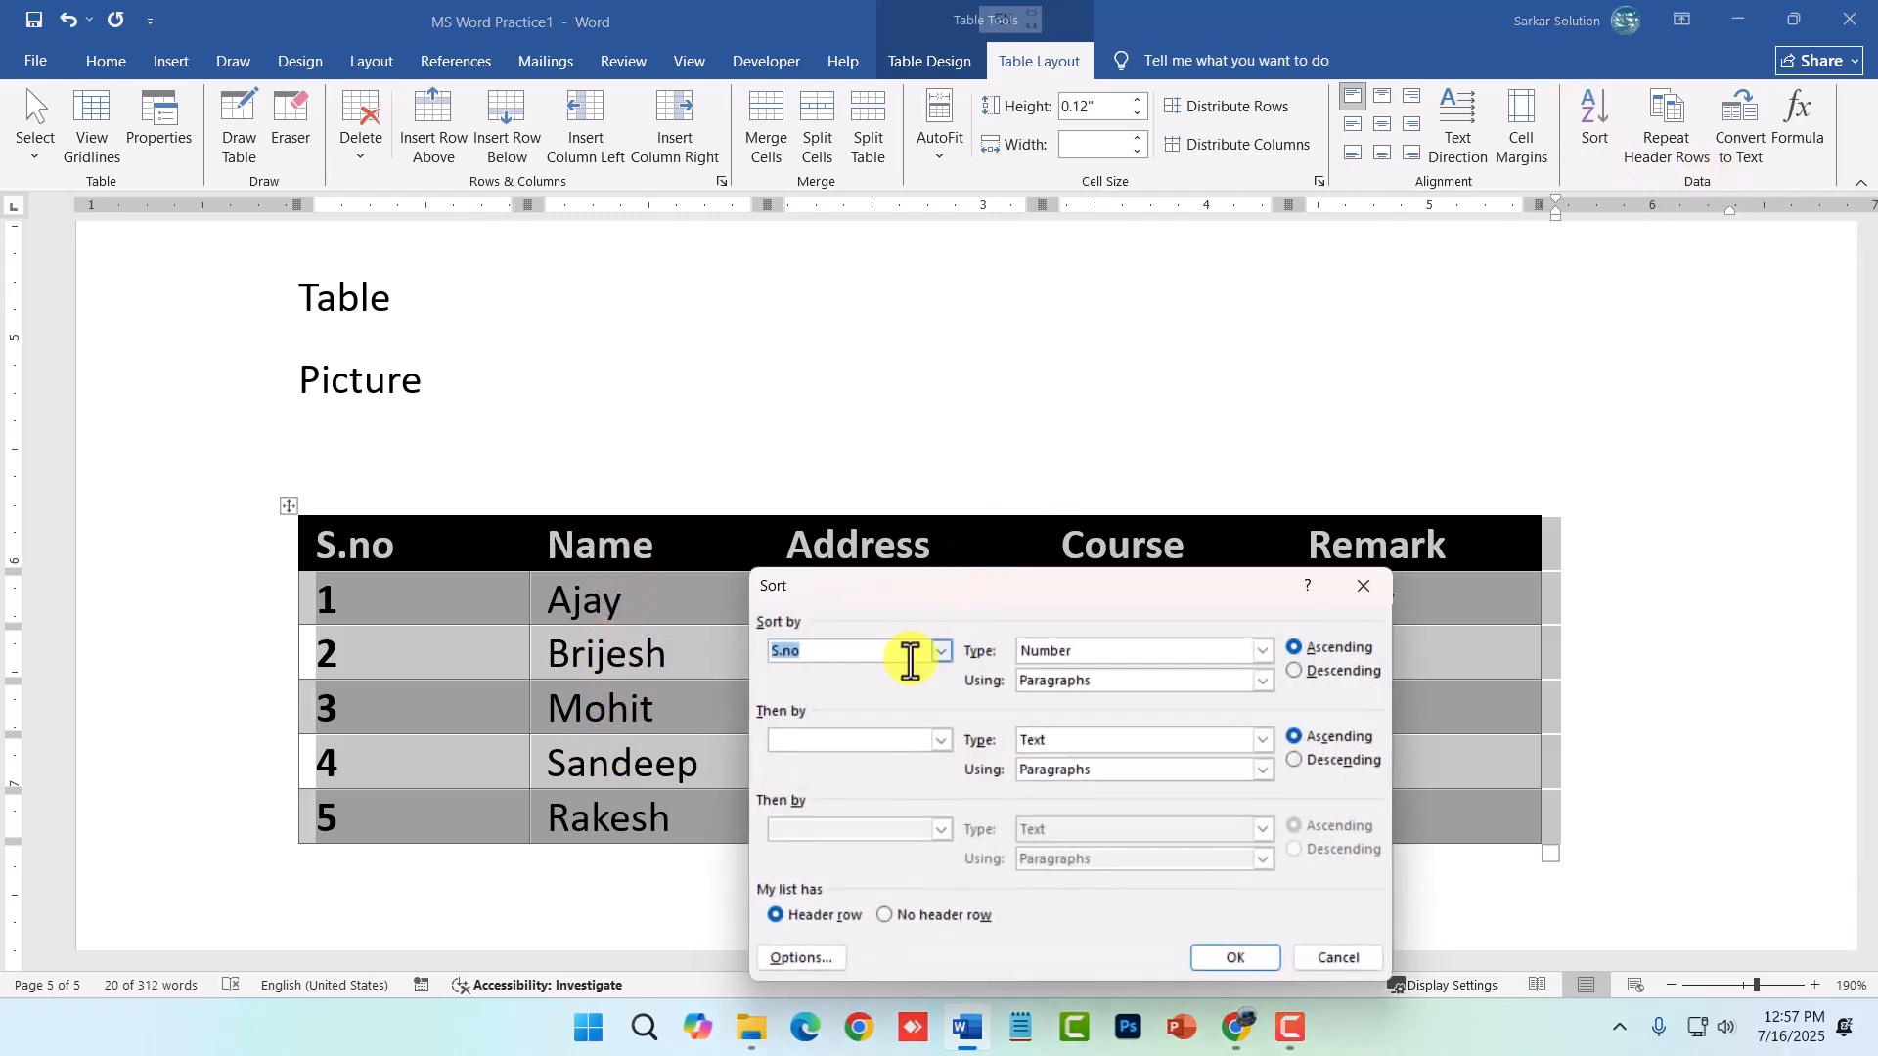
{"action": "left_click", "coordinate": [940, 651]}
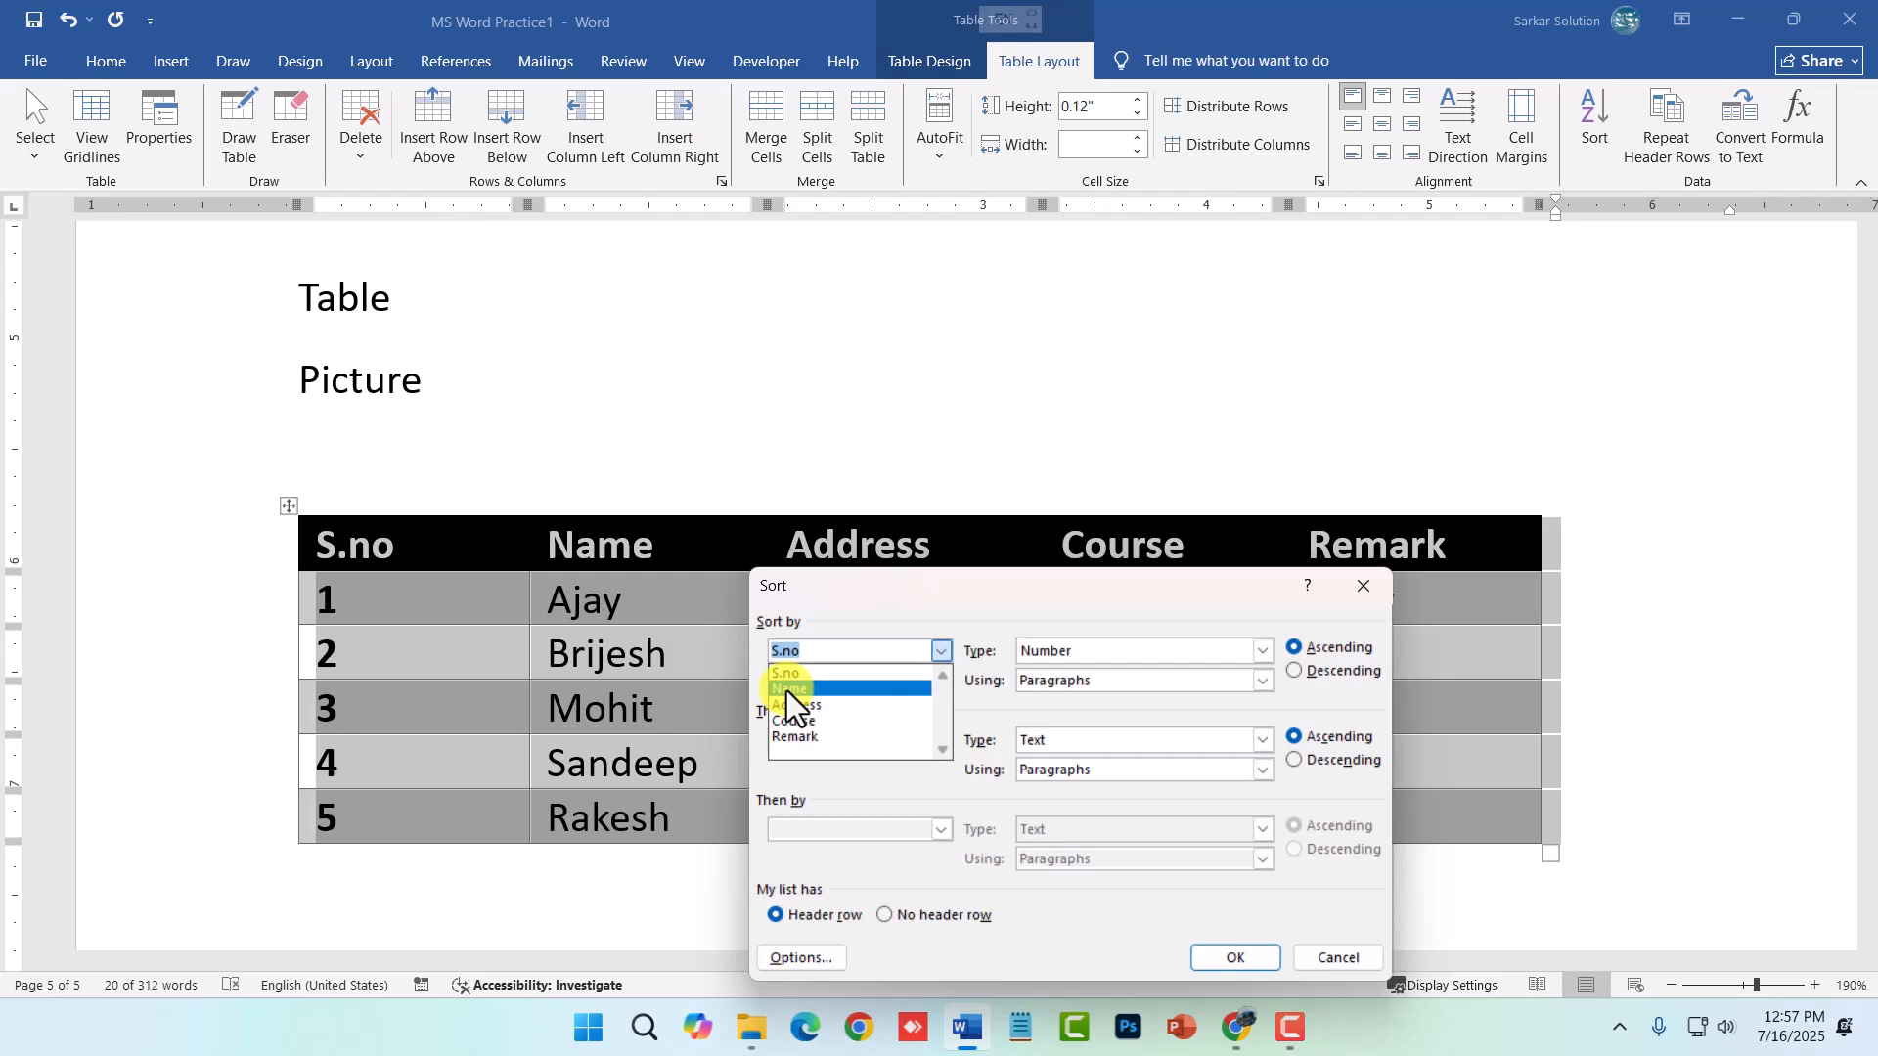
{"action": "left_click", "coordinate": [786, 691]}
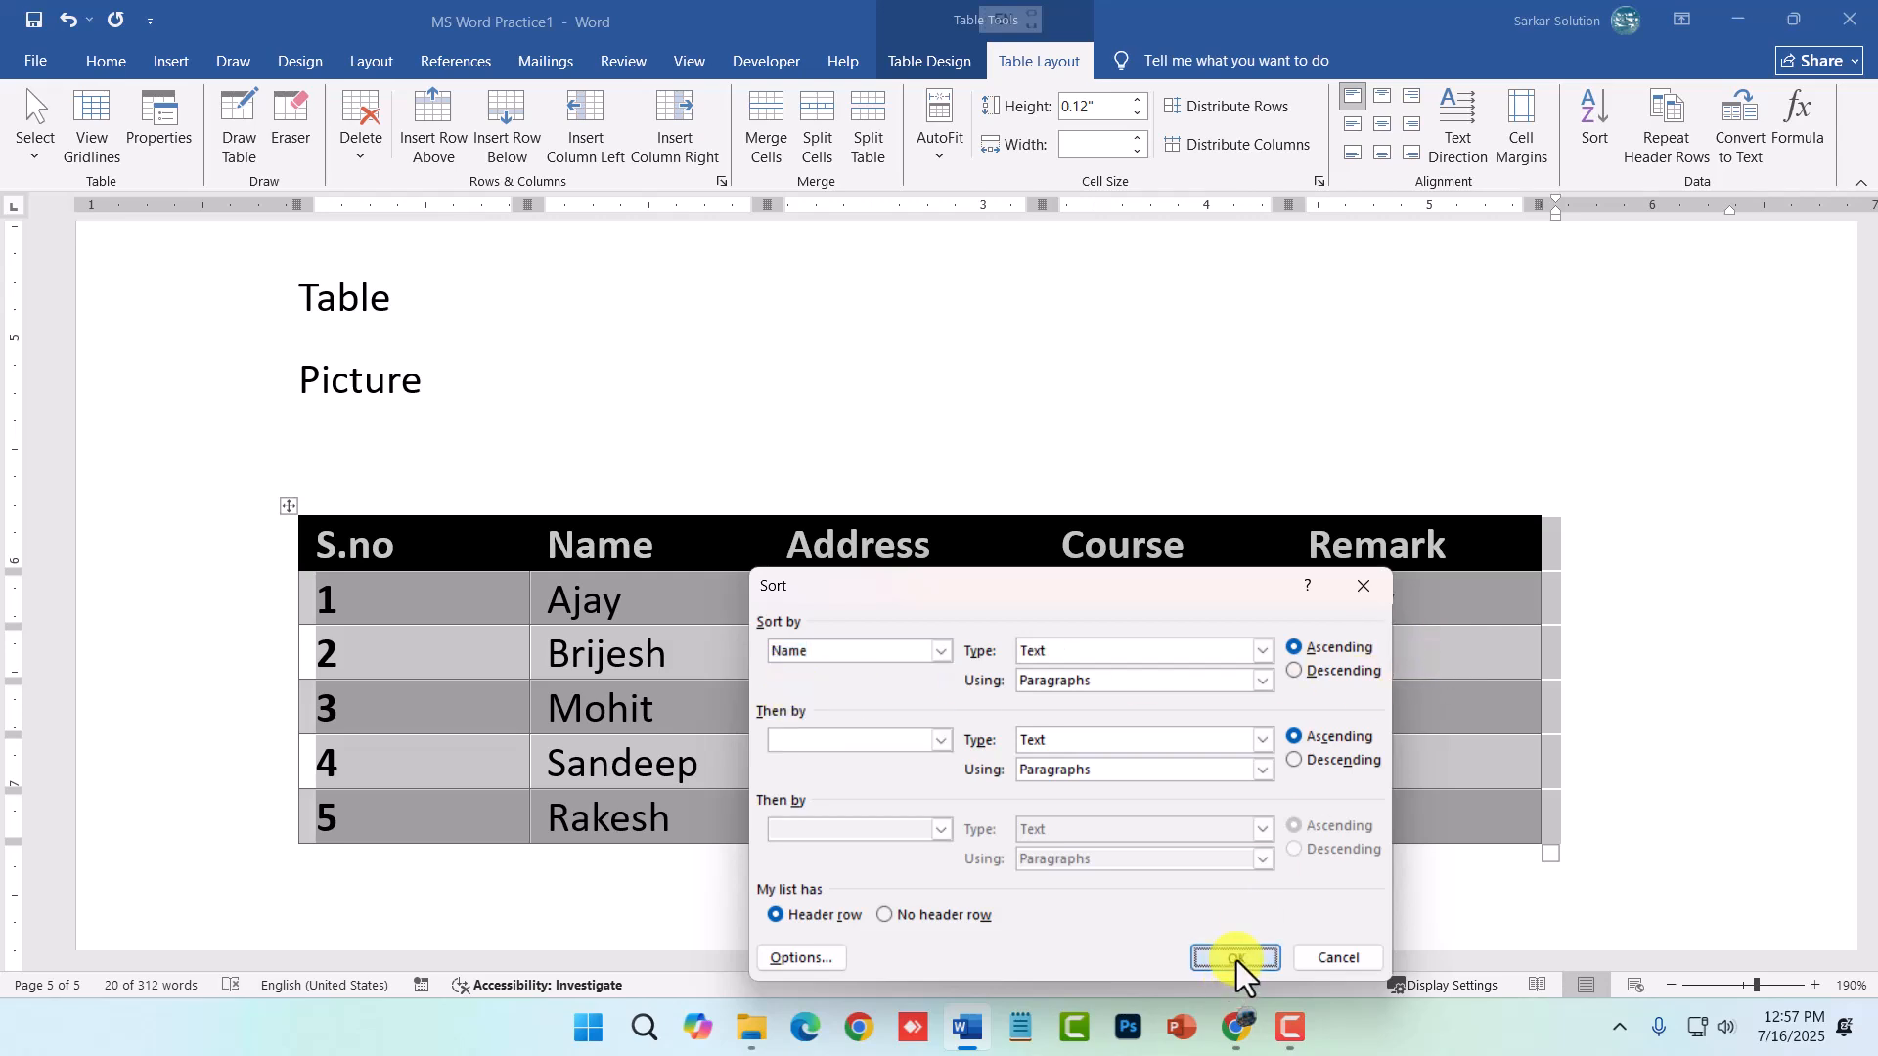
{"action": "left_click", "coordinate": [1234, 959]}
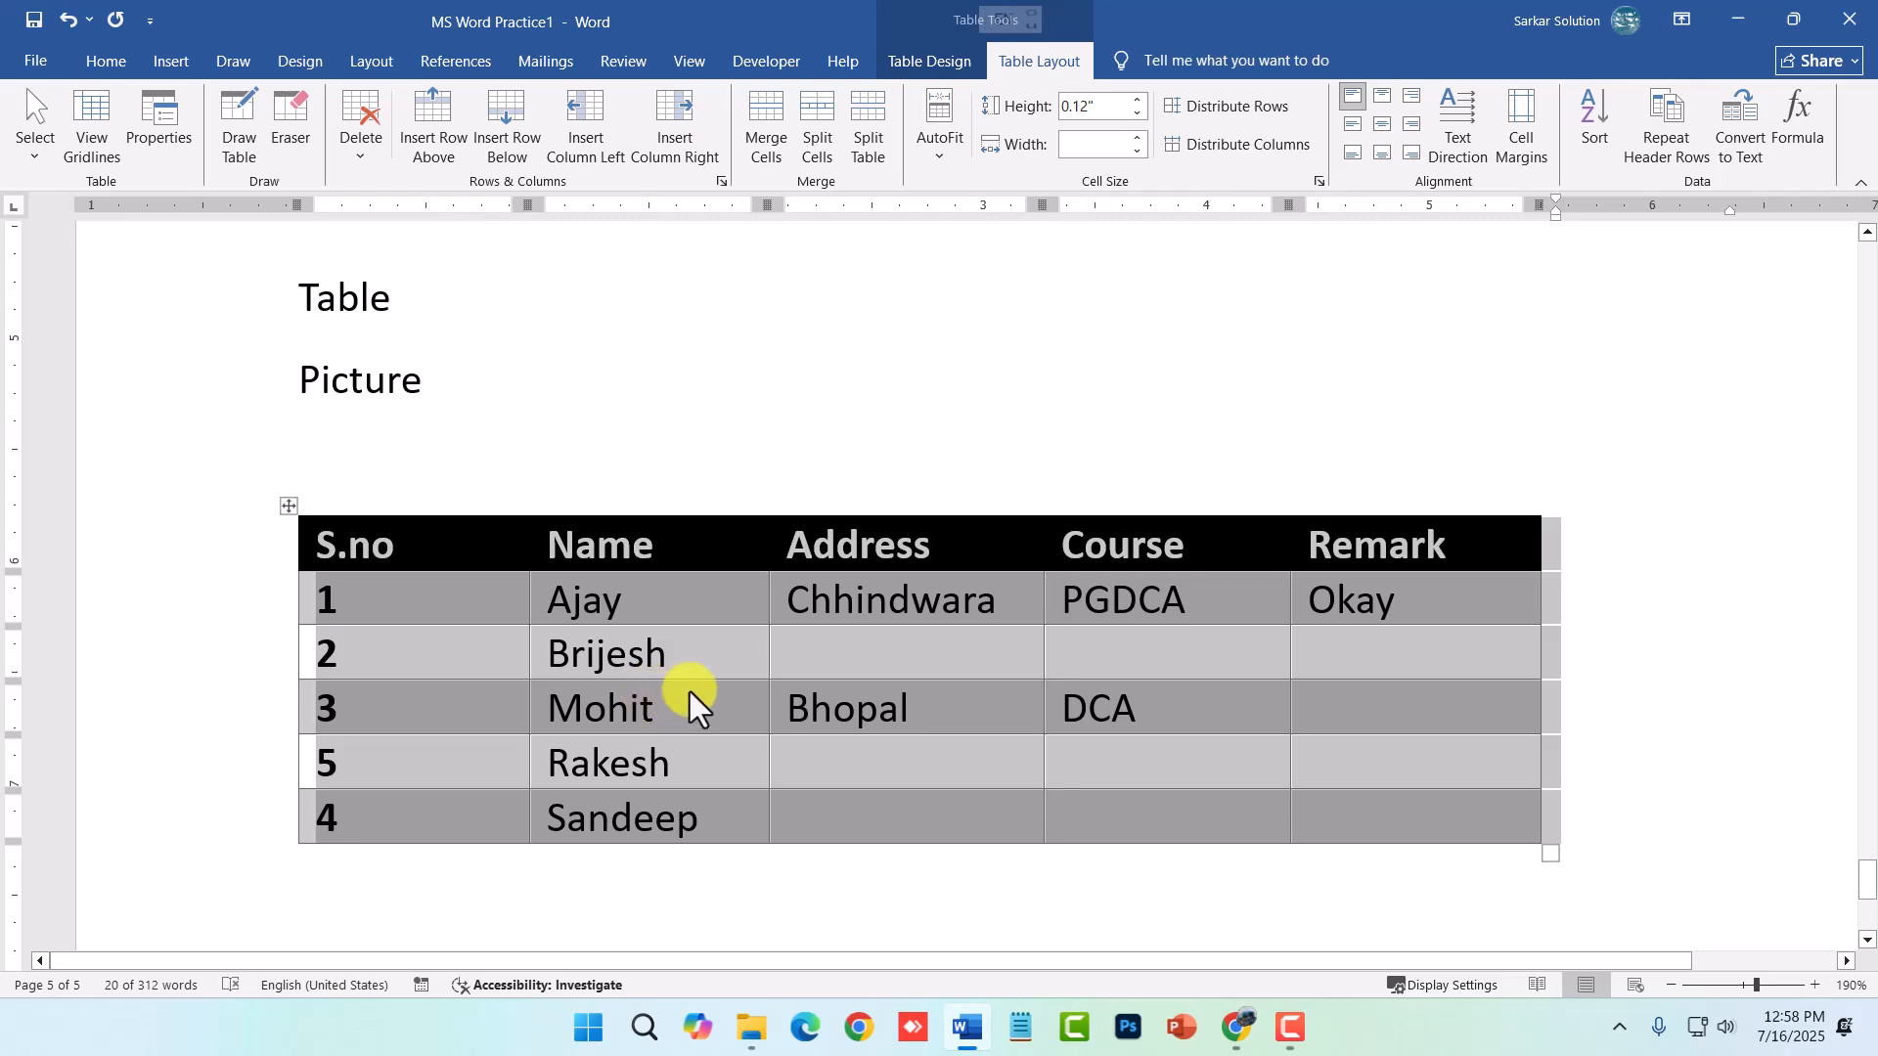
- Sort the student table by S.no again in ascending order
{"action": "left_click", "coordinate": [1607, 137]}
{"action": "left_click", "coordinate": [941, 650]}
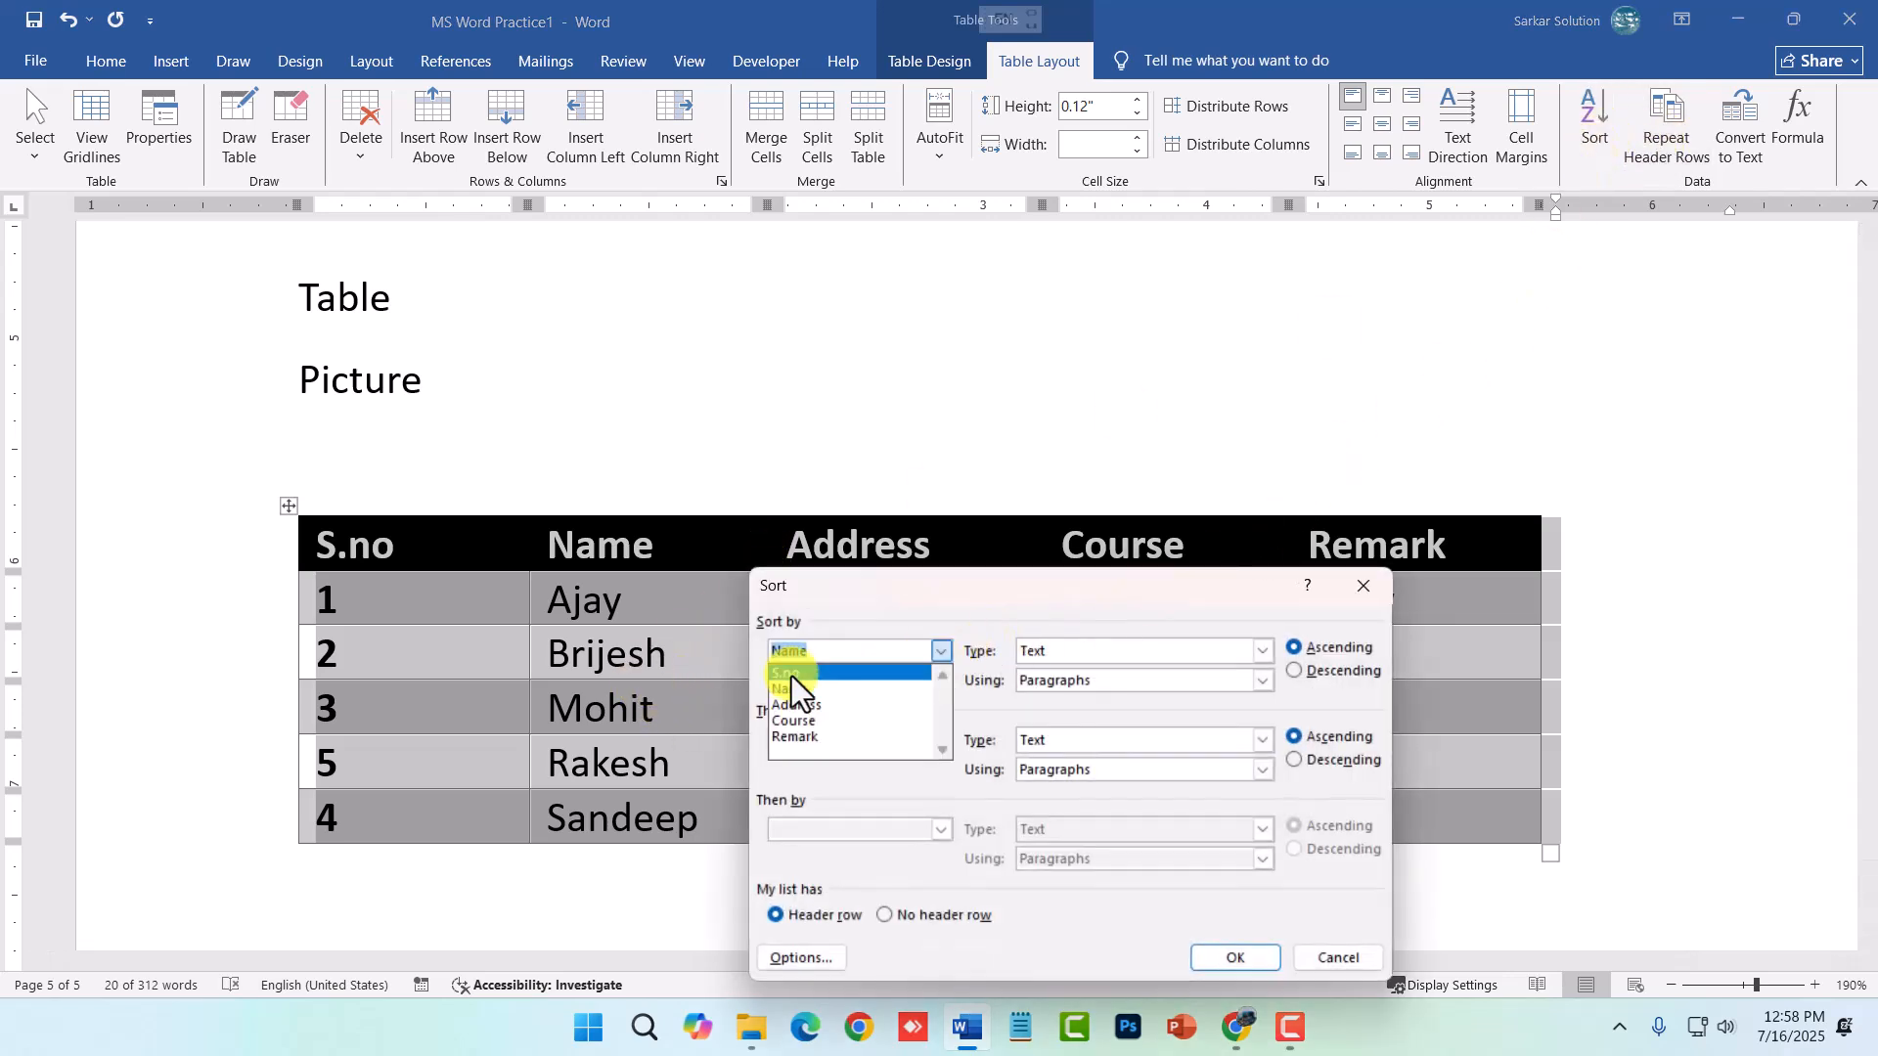
{"action": "left_click", "coordinate": [790, 673]}
{"action": "left_click", "coordinate": [1234, 958]}
- Insert the picture doctor-cabin-interior from the Downloads folder below the student table
{"action": "scroll", "coordinate": [887, 795], "scroll_direction": "down", "scroll_amount": 3}
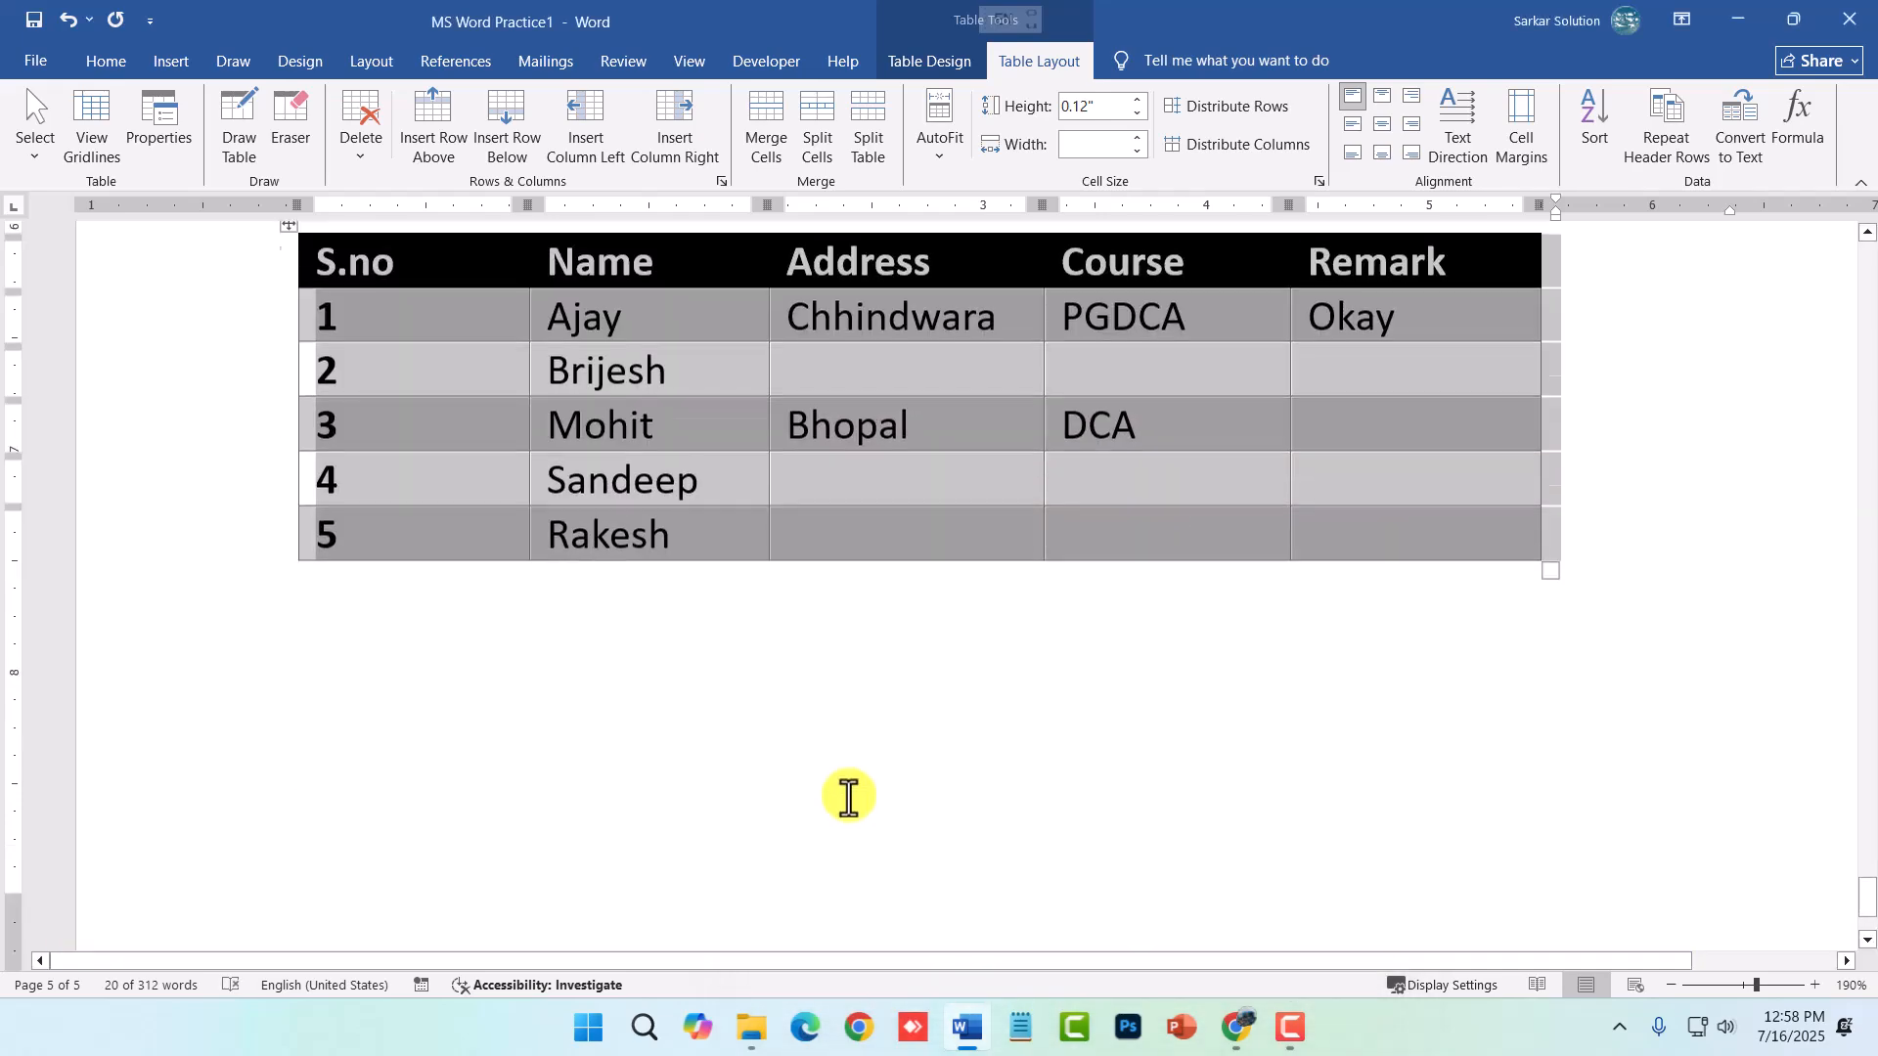
{"action": "left_click", "coordinate": [626, 697]}
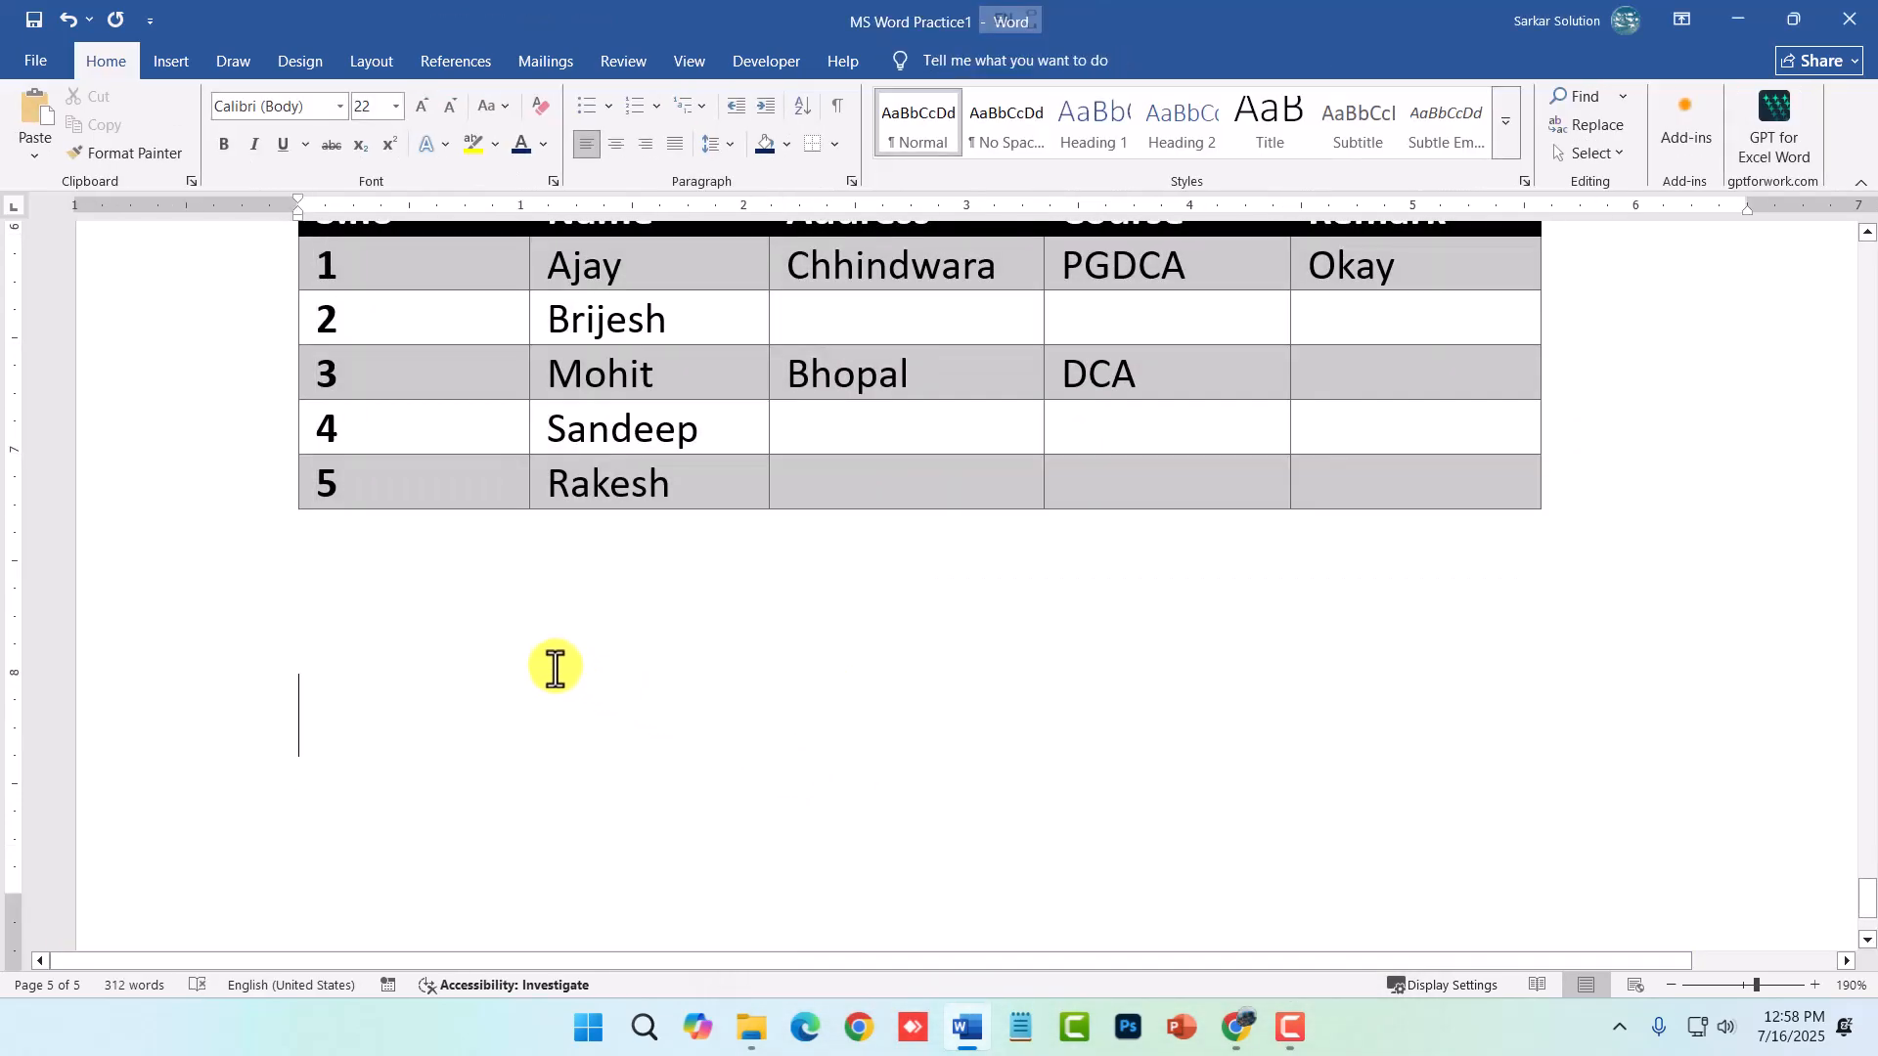
{"action": "left_click", "coordinate": [184, 66]}
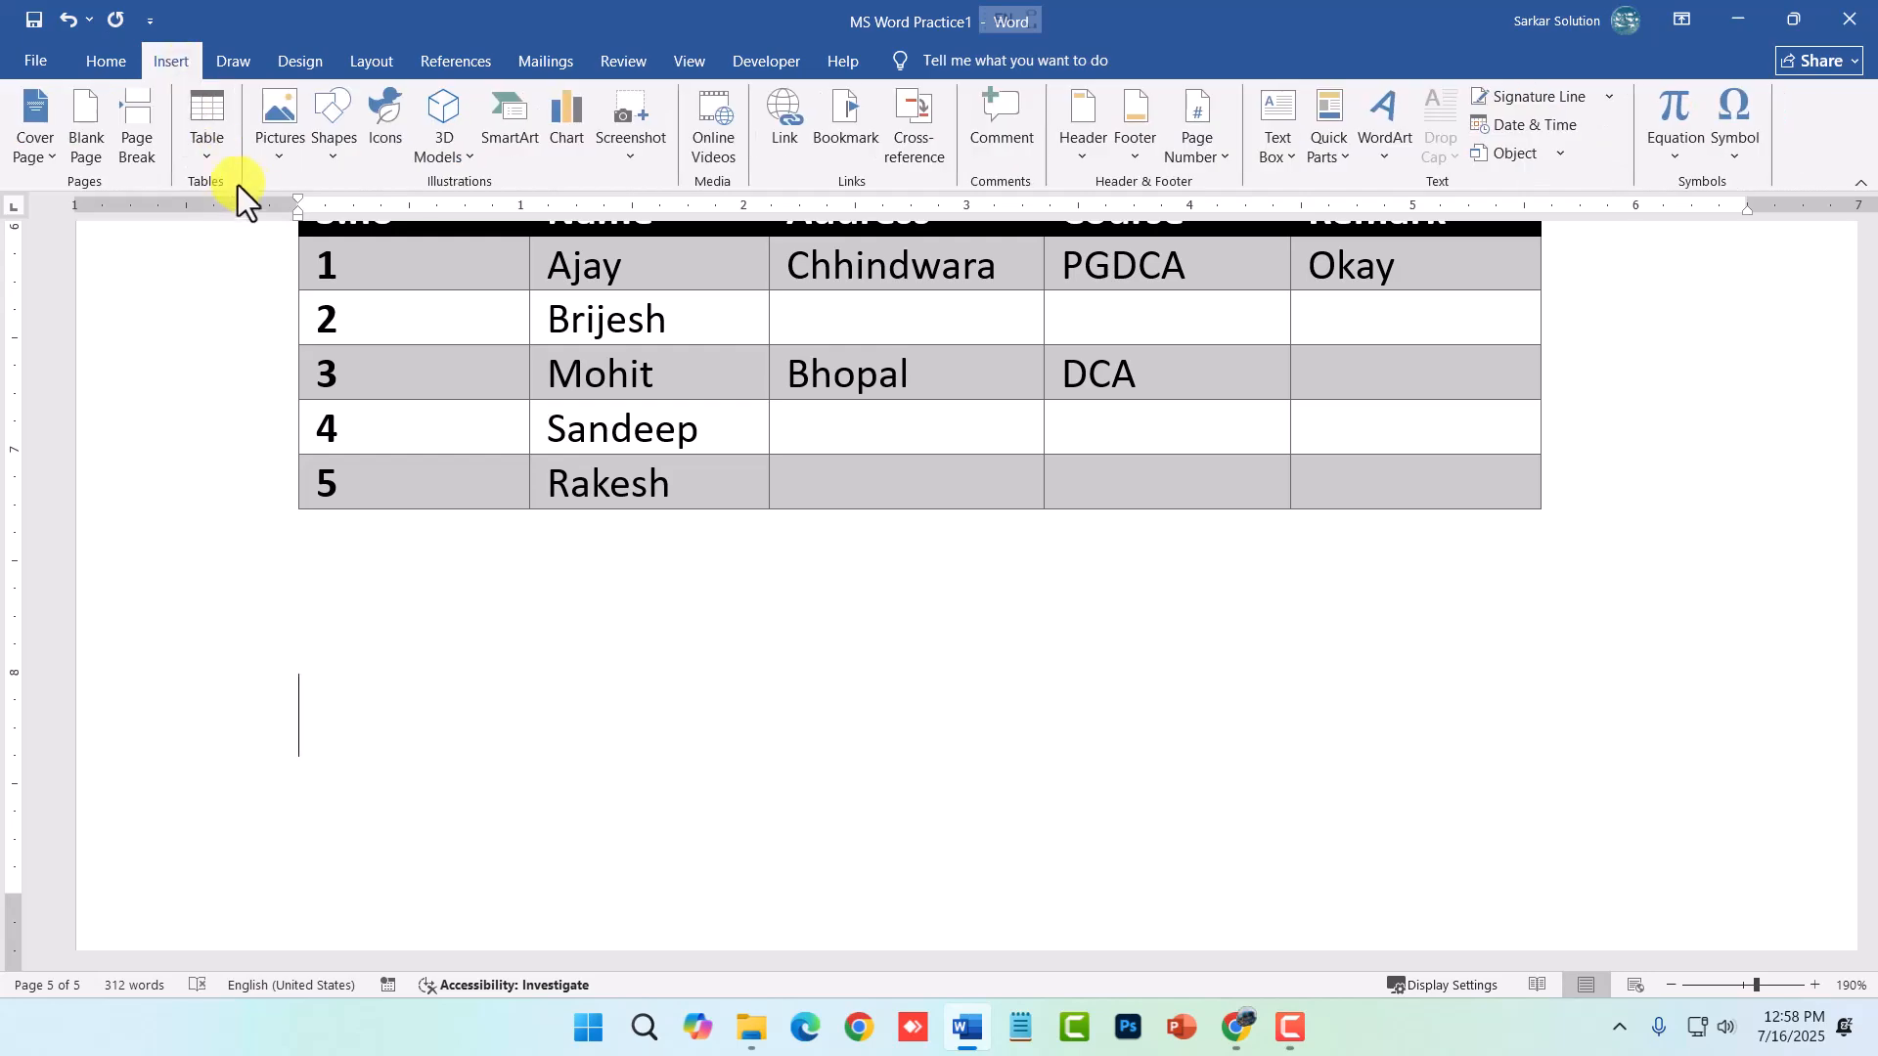
{"action": "left_click", "coordinate": [276, 159]}
{"action": "left_click", "coordinate": [315, 219]}
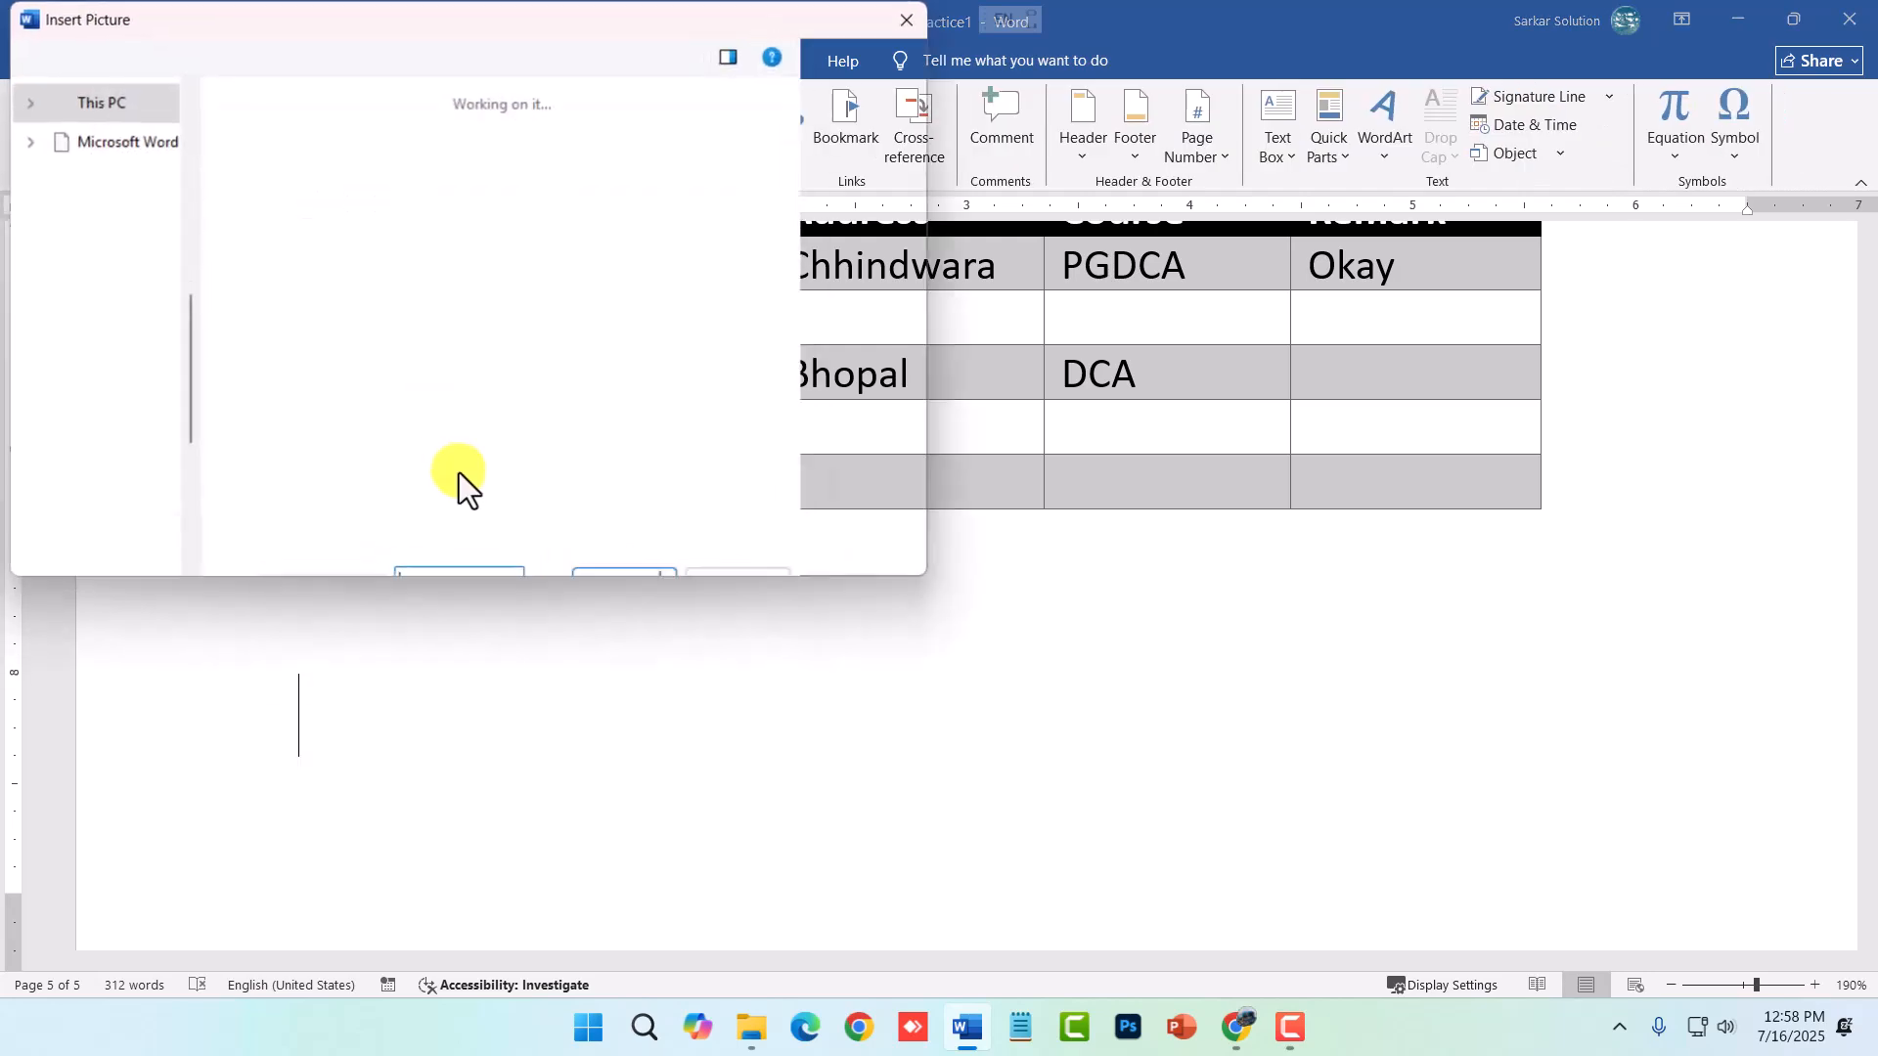
{"action": "scroll", "coordinate": [369, 377], "scroll_direction": "down", "scroll_amount": 3}
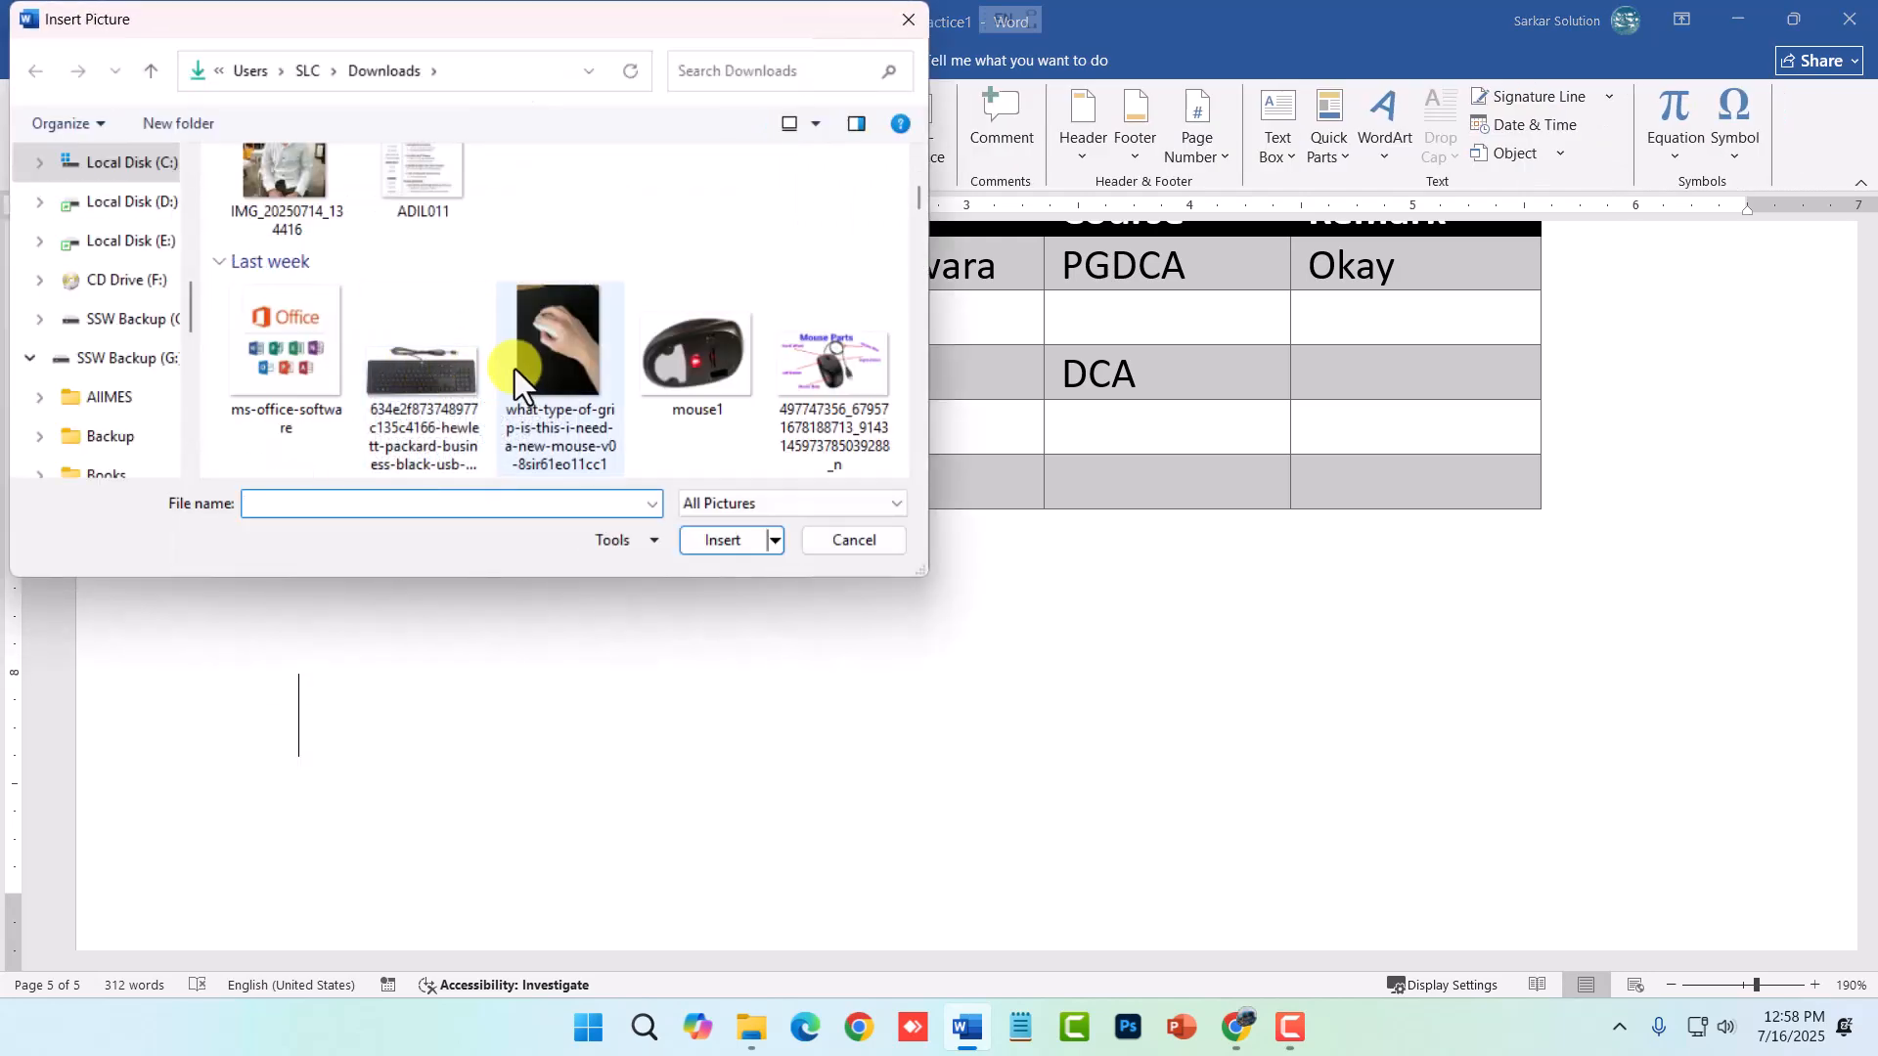
{"action": "scroll", "coordinate": [513, 370], "scroll_direction": "down", "scroll_amount": 3}
{"action": "scroll", "coordinate": [519, 372], "scroll_direction": "down", "scroll_amount": 6}
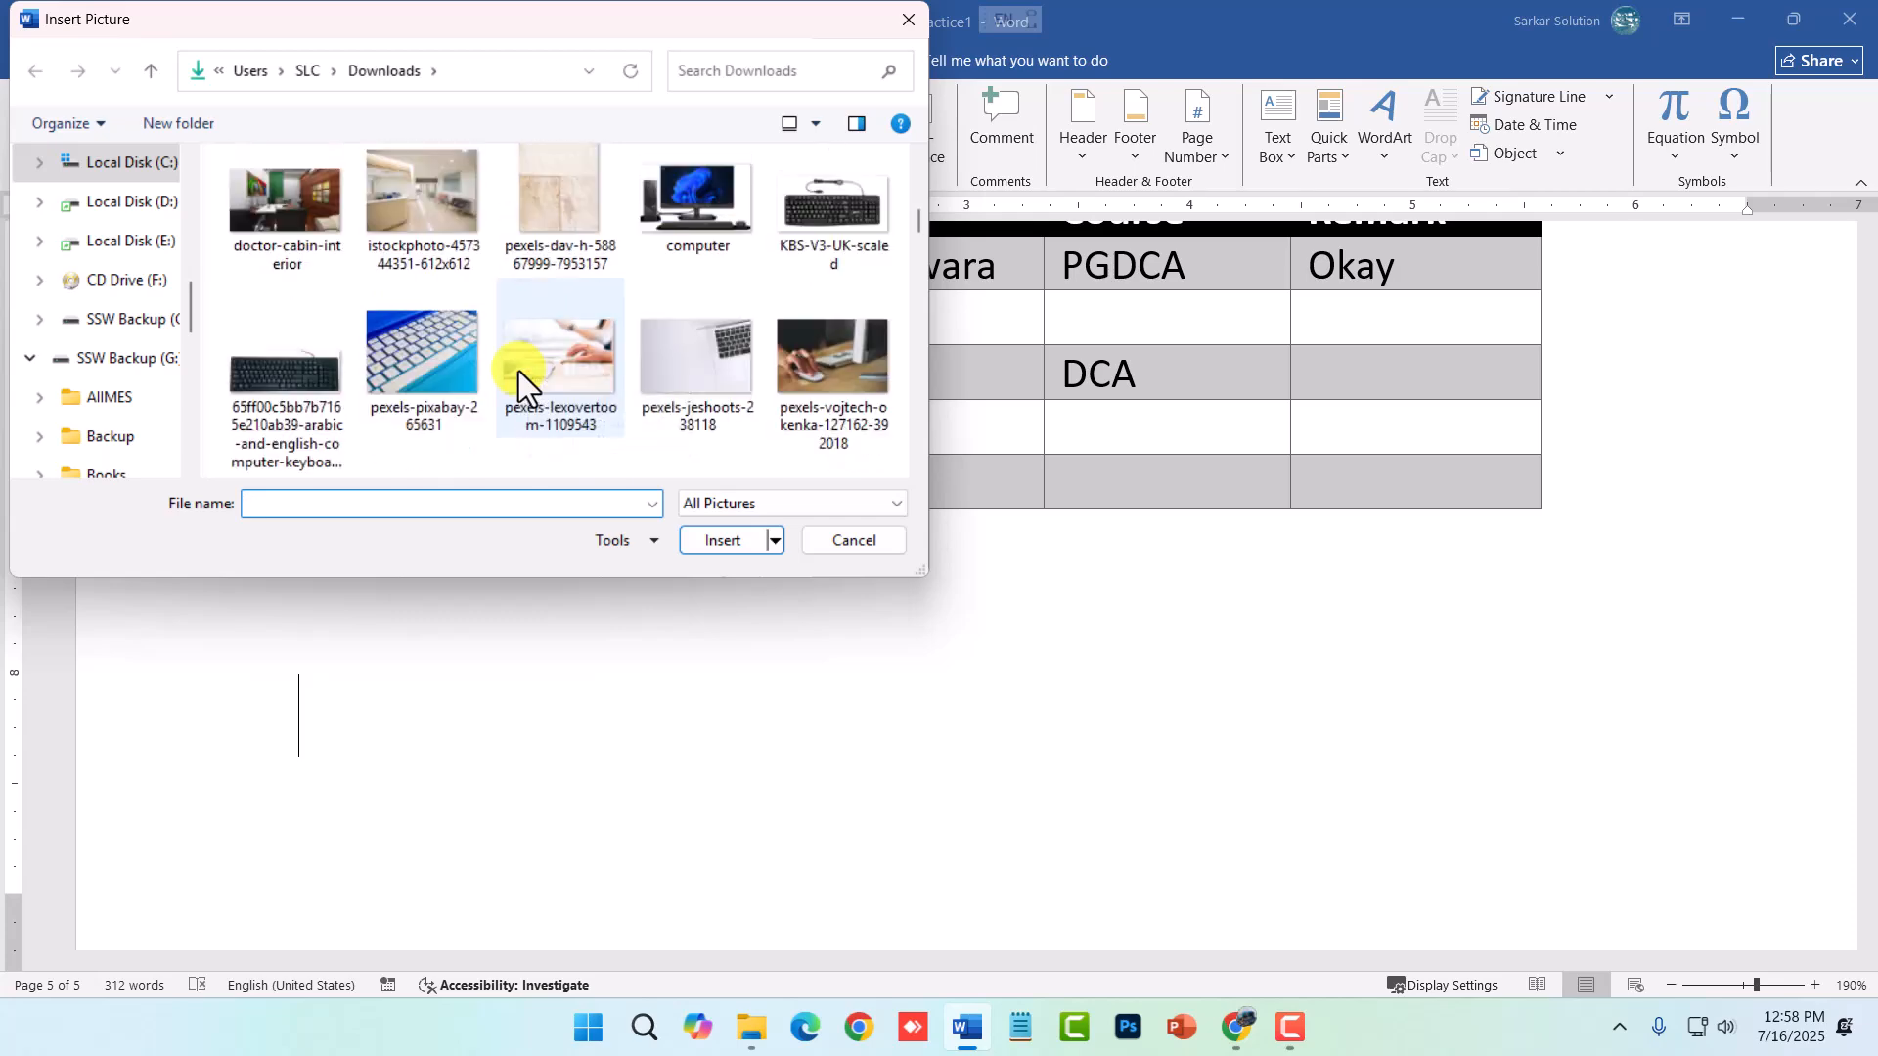
{"action": "left_click", "coordinate": [304, 220]}
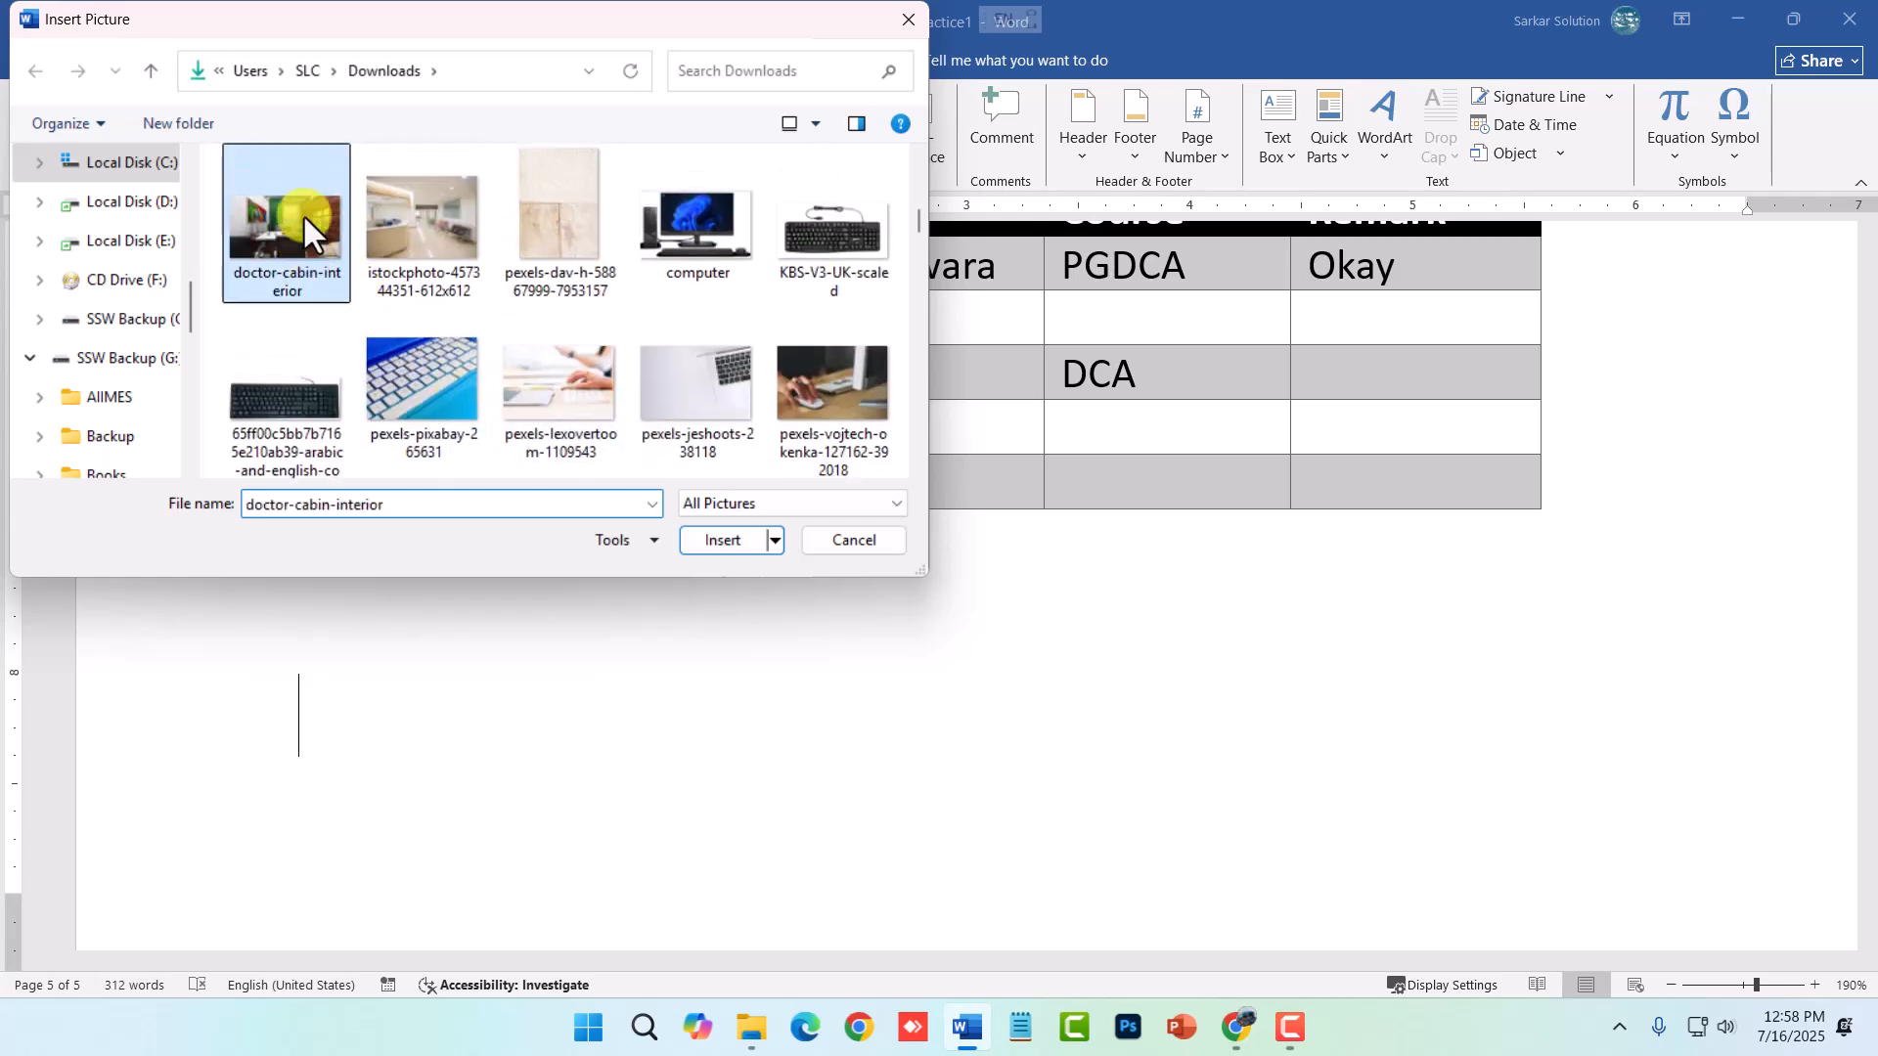
{"action": "left_click", "coordinate": [696, 538]}
{"action": "scroll", "coordinate": [759, 708], "scroll_direction": "down", "scroll_amount": 10}
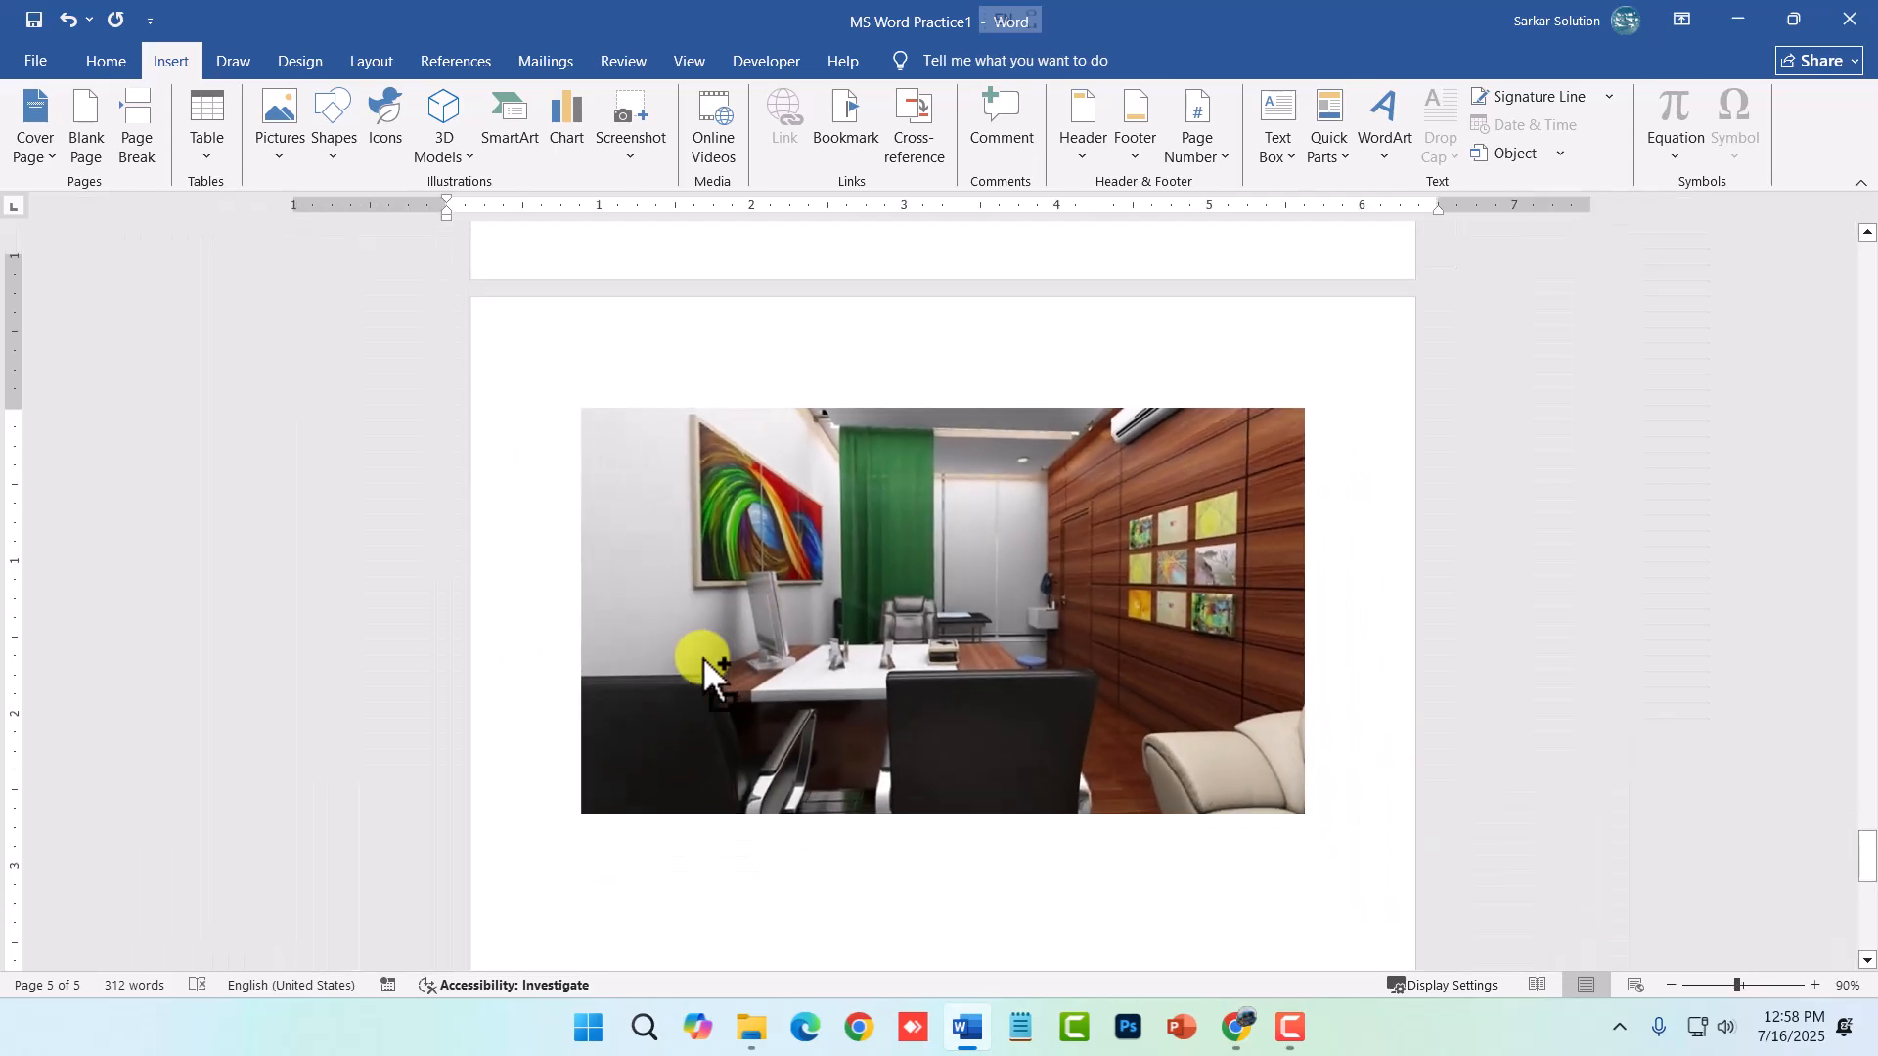
- Shrink the inserted picture proportionally to about 6.3" wide and 3.54" high
{"action": "left_click", "coordinate": [1072, 659]}
{"action": "scroll", "coordinate": [1195, 679], "scroll_direction": "up", "scroll_amount": 2}
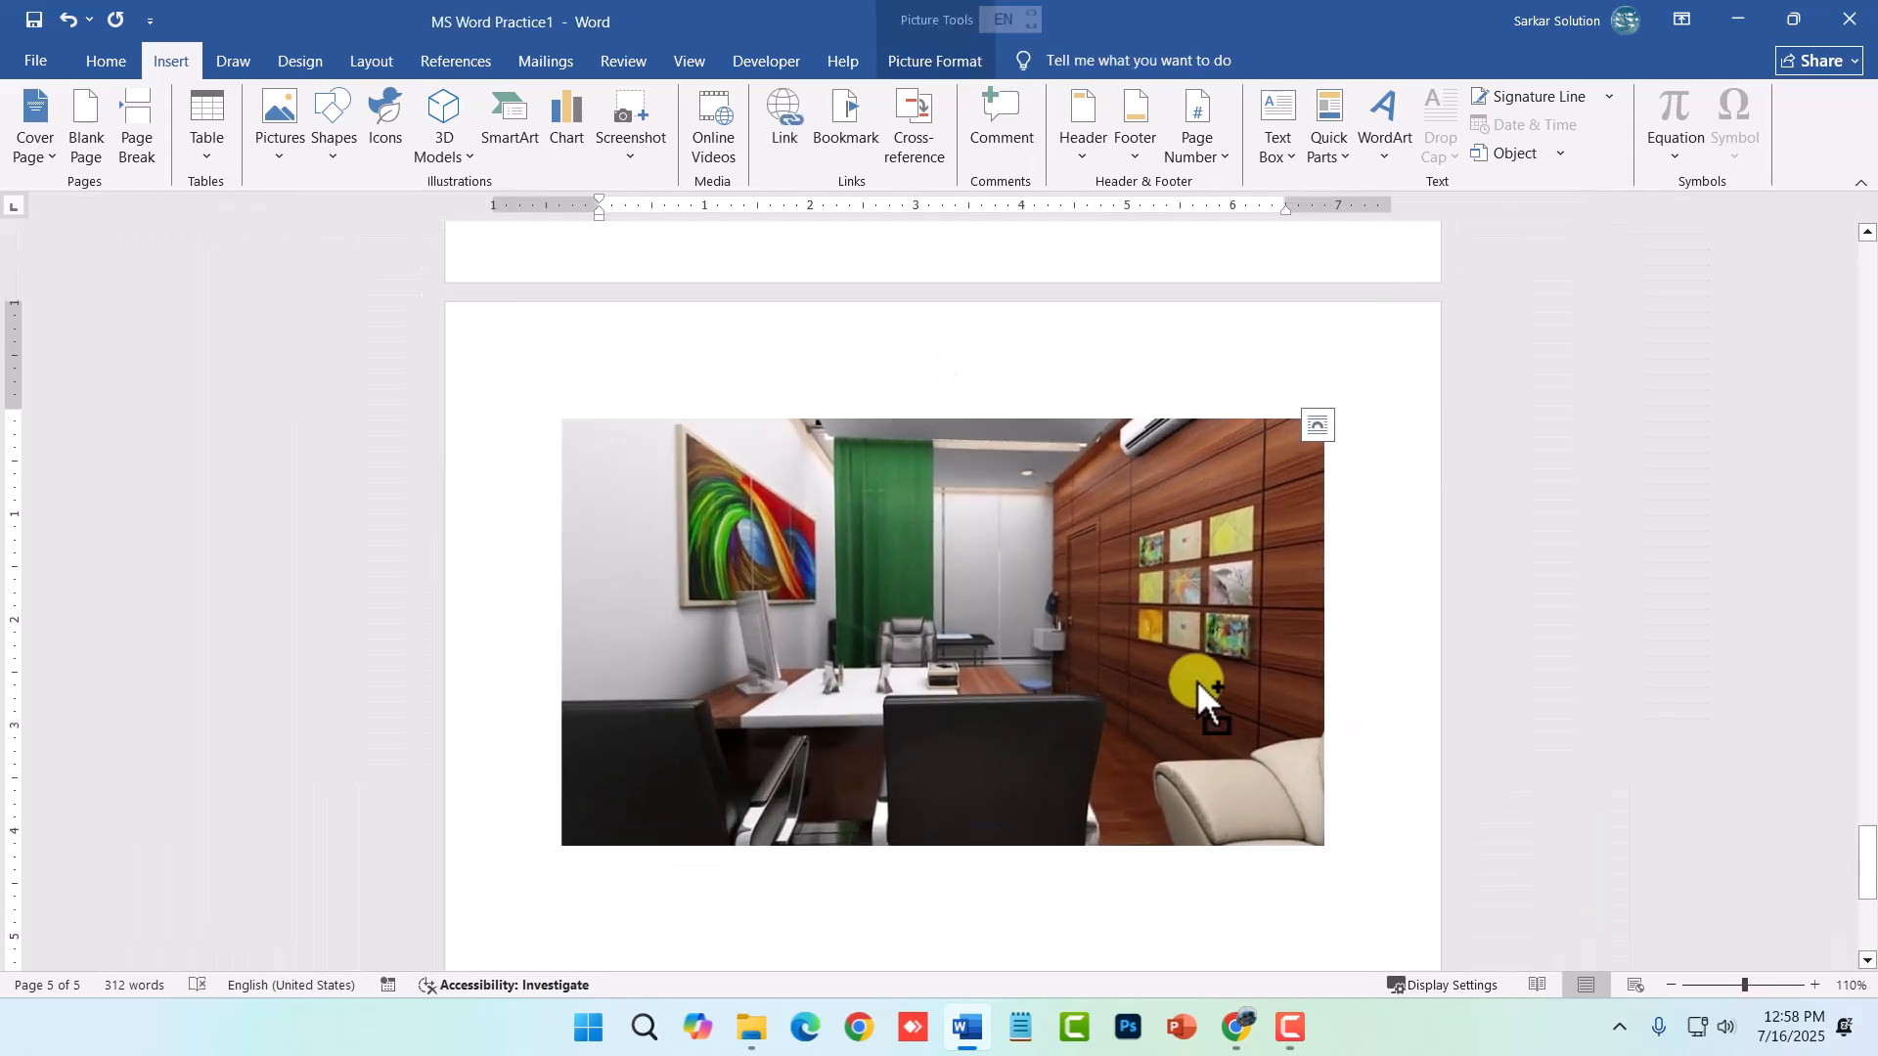
{"action": "left_click_drag", "start_coordinate": [1364, 880], "coordinate": [1329, 847]}
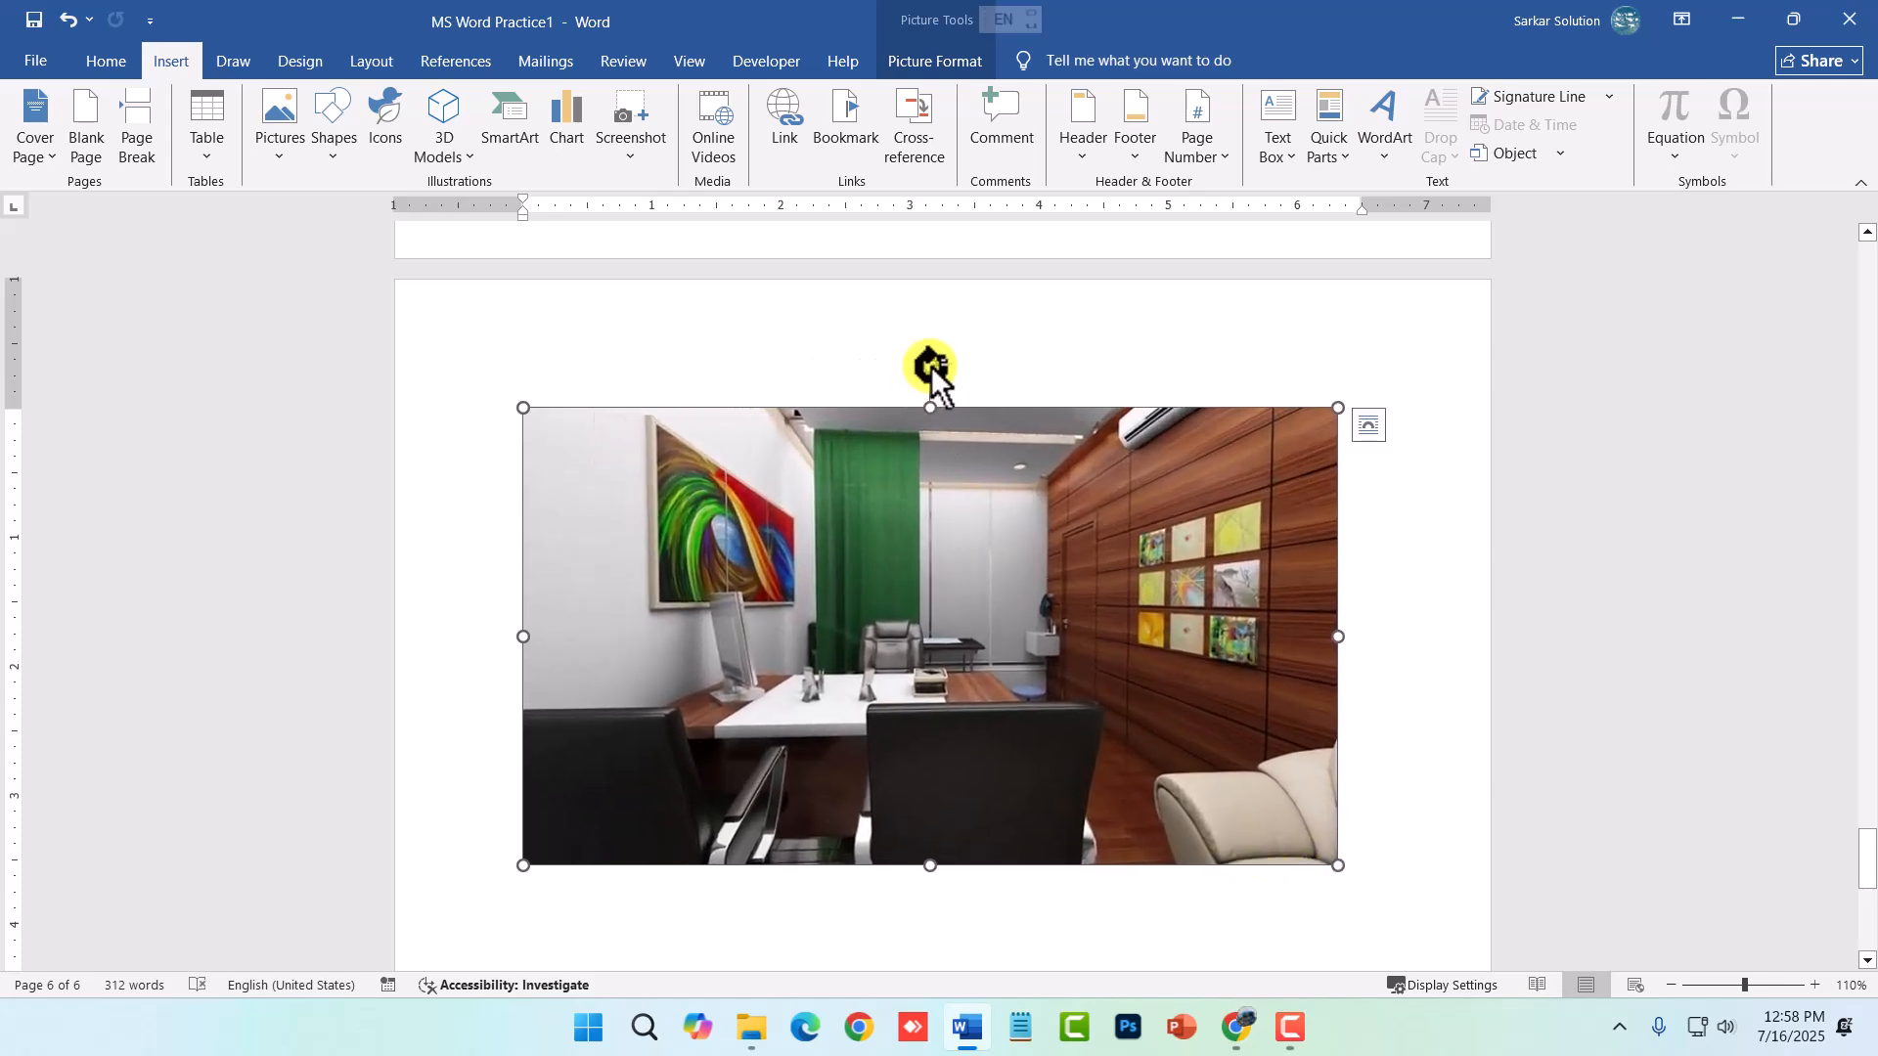
- Try rotating the picture and back upright, and narrowing its width from one side, undoing the narrowing
{"action": "left_click_drag", "start_coordinate": [931, 366], "coordinate": [1066, 416]}
{"action": "left_click_drag", "start_coordinate": [1135, 588], "coordinate": [993, 531]}
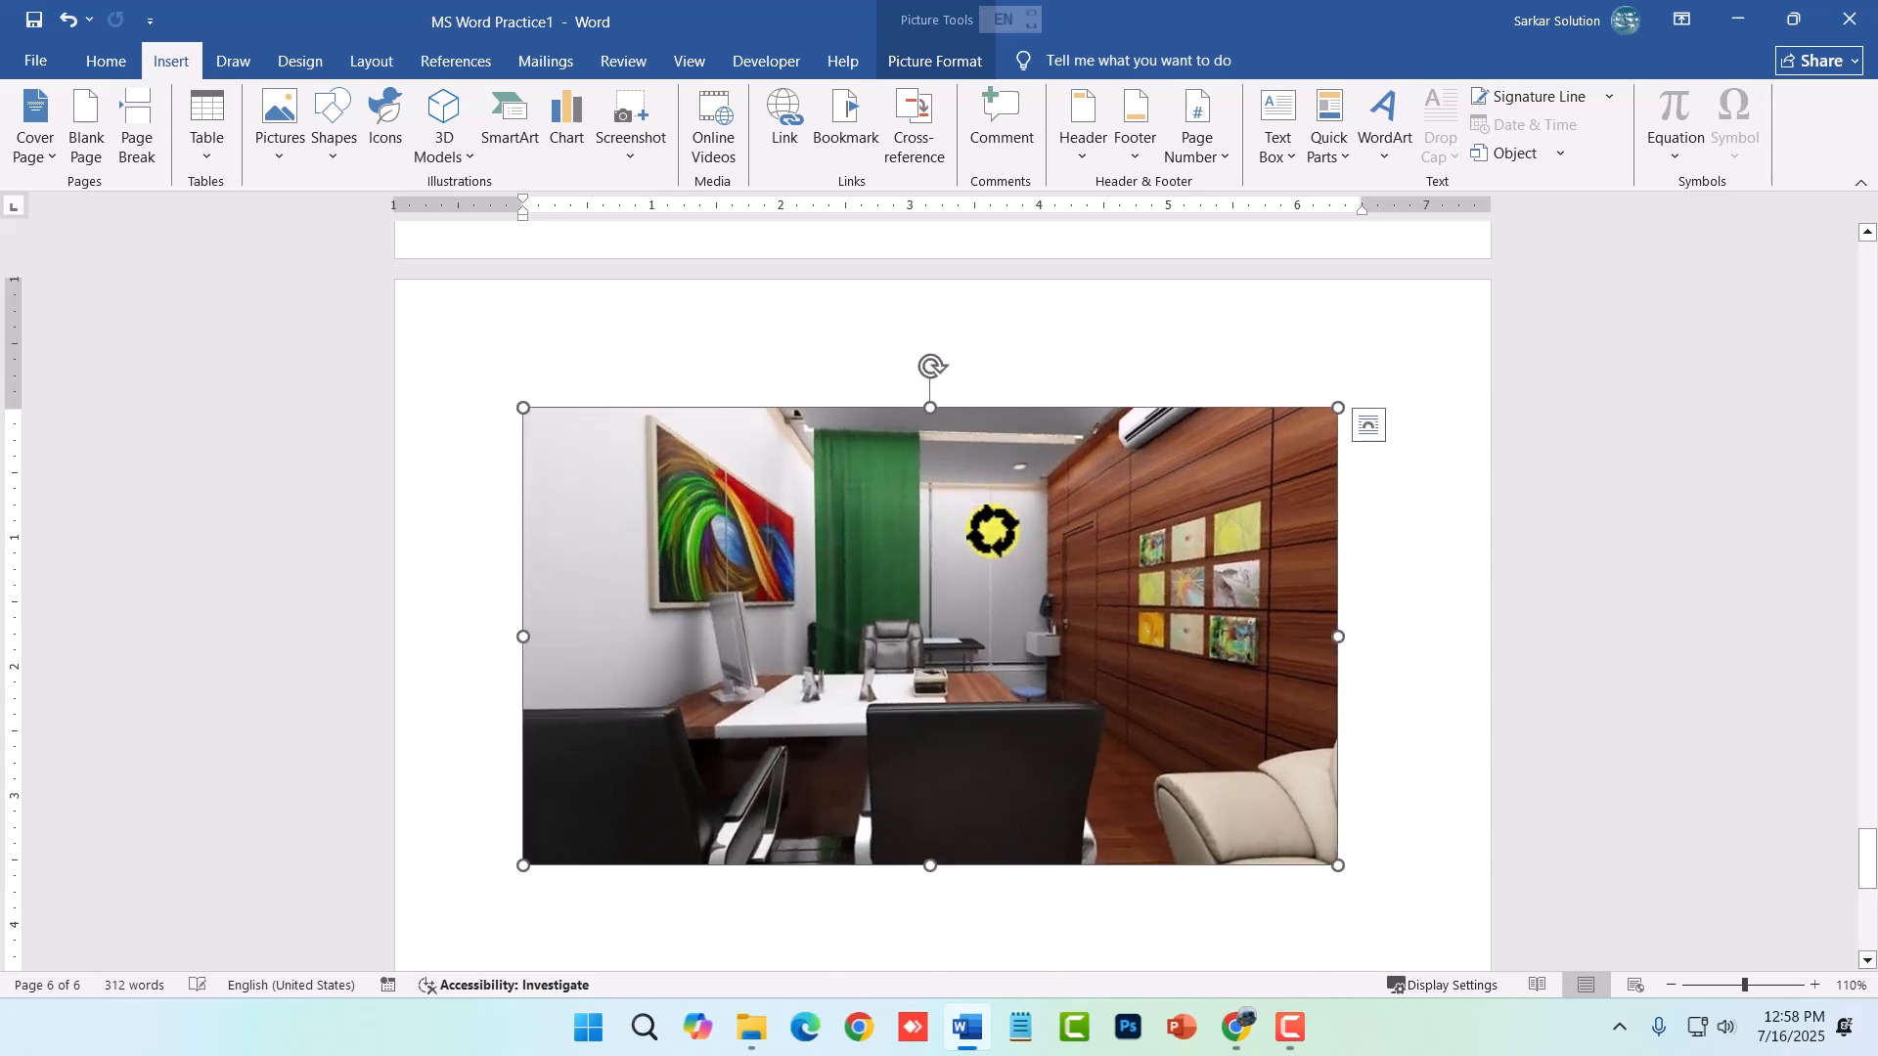
{"action": "left_click_drag", "start_coordinate": [1343, 642], "coordinate": [869, 654]}
{"action": "key", "text": "ctrl+z"}
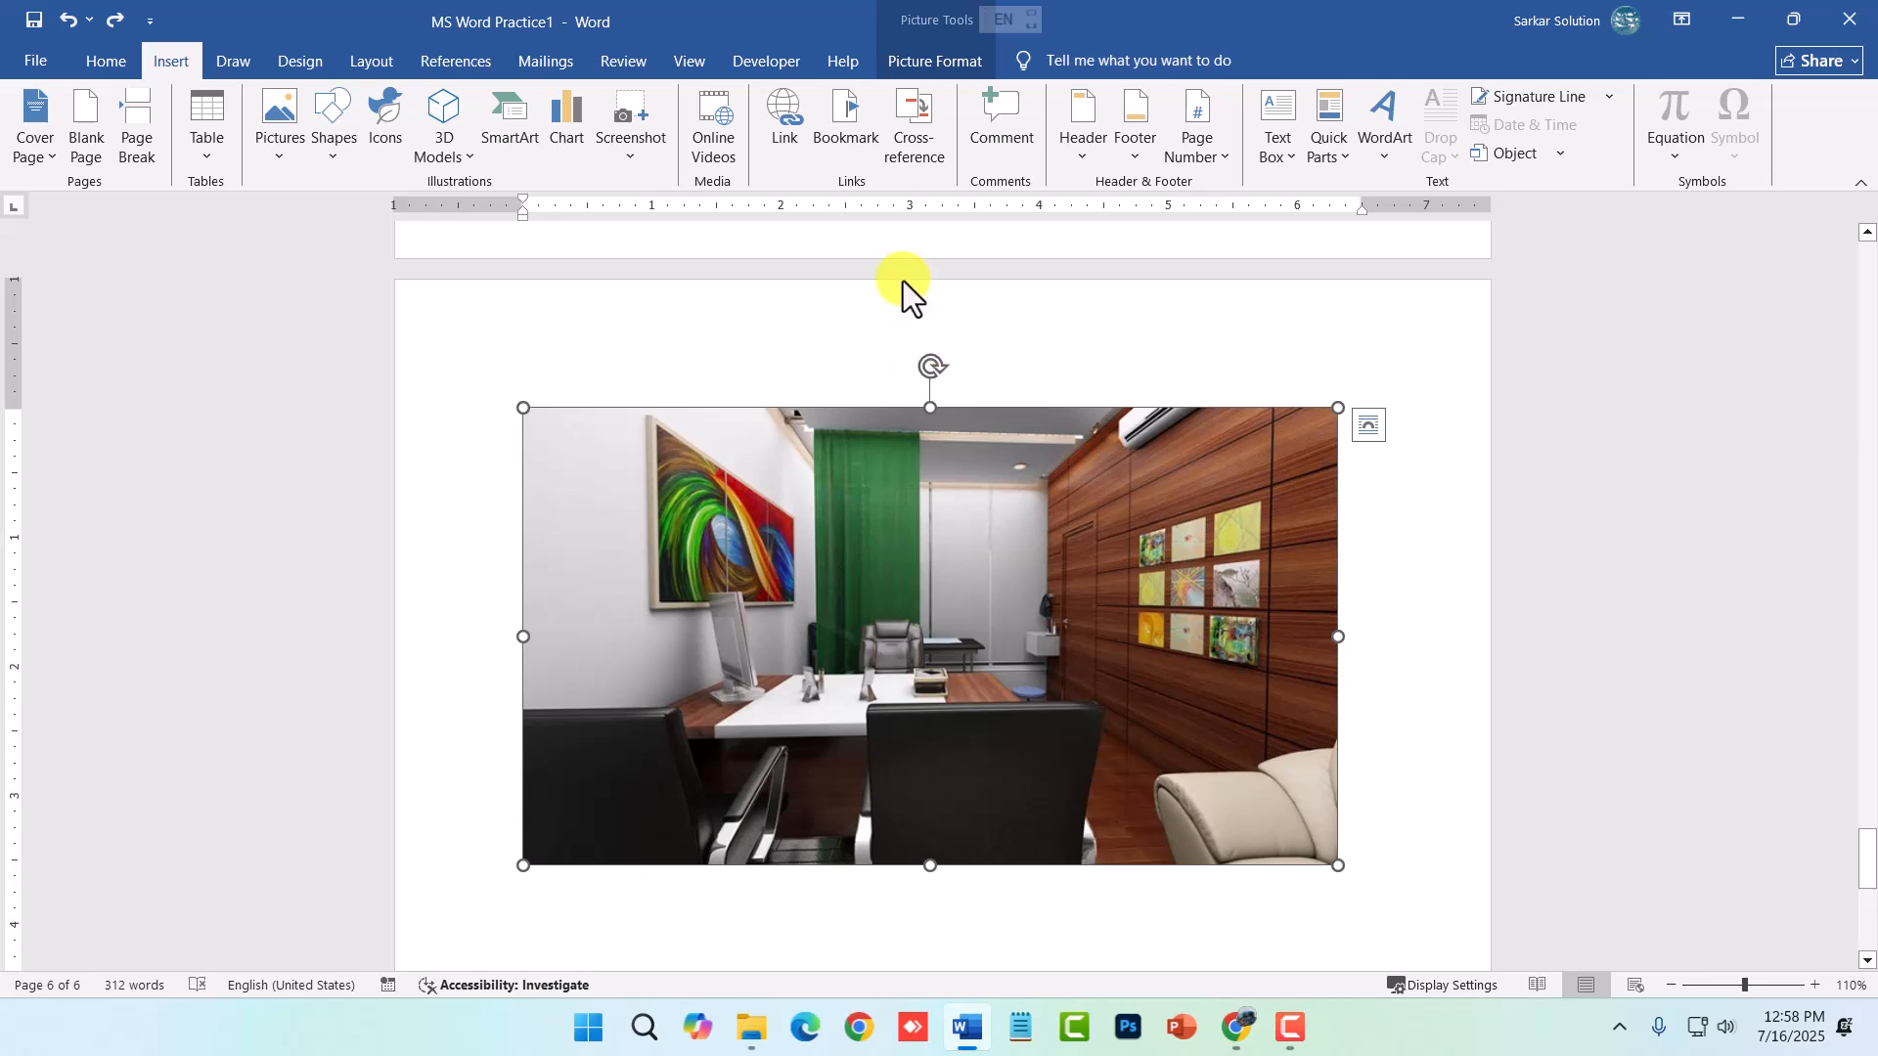
- Try recoloring the picture with Orange, Accent color 2 Dark, and undo the recolor
{"action": "left_click", "coordinate": [931, 62]}
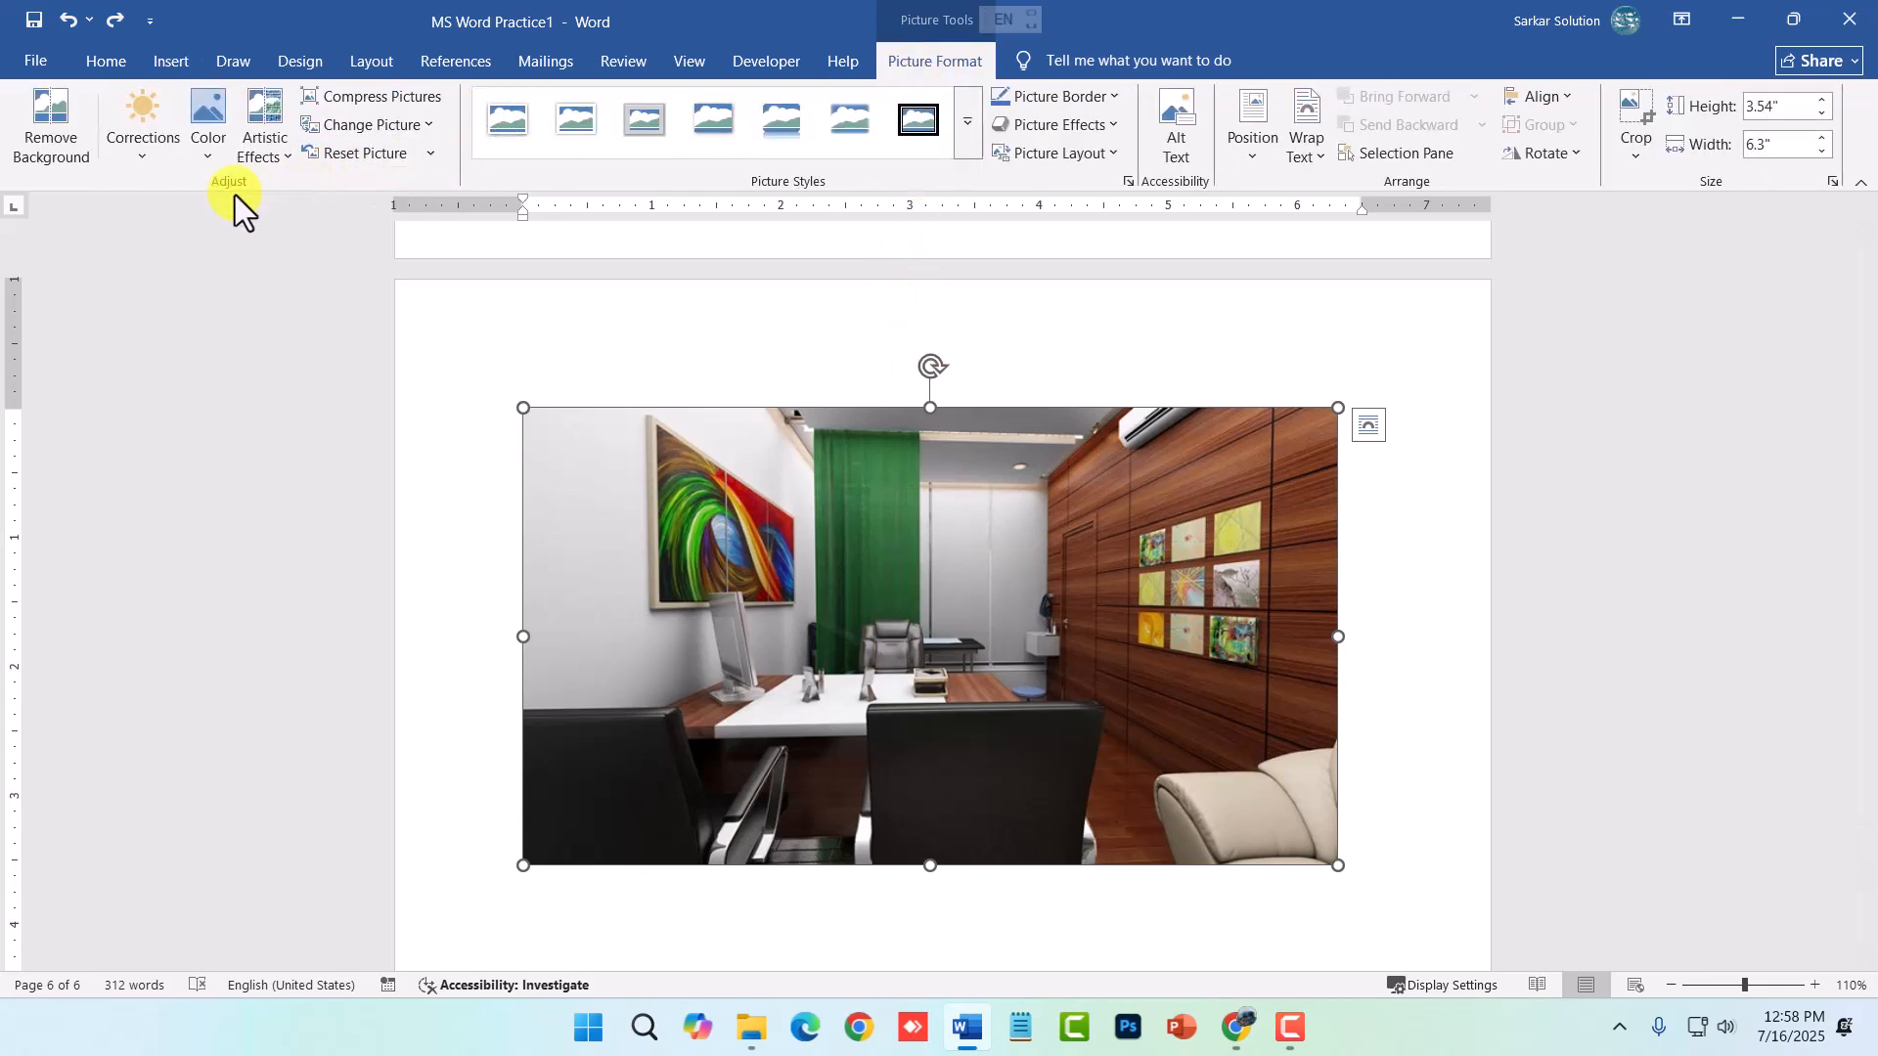
{"action": "left_click", "coordinate": [143, 161]}
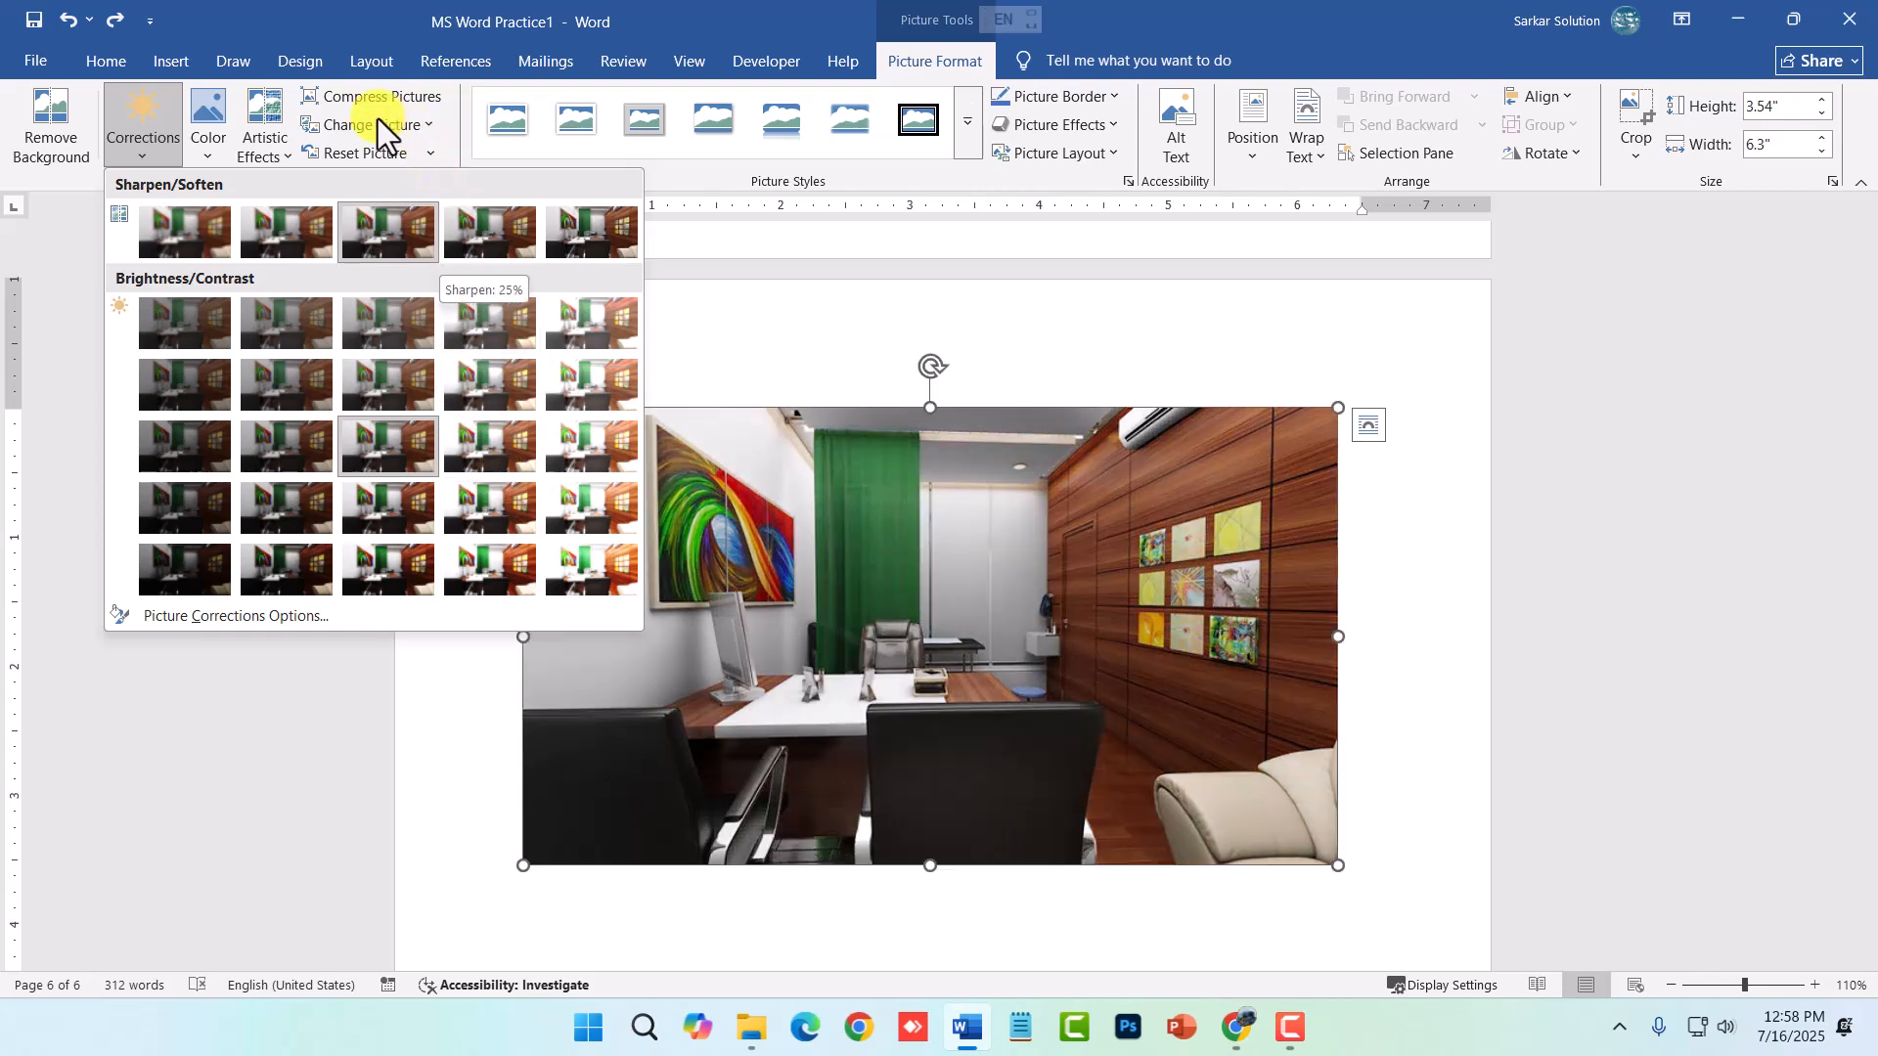
{"action": "left_click", "coordinate": [202, 147]}
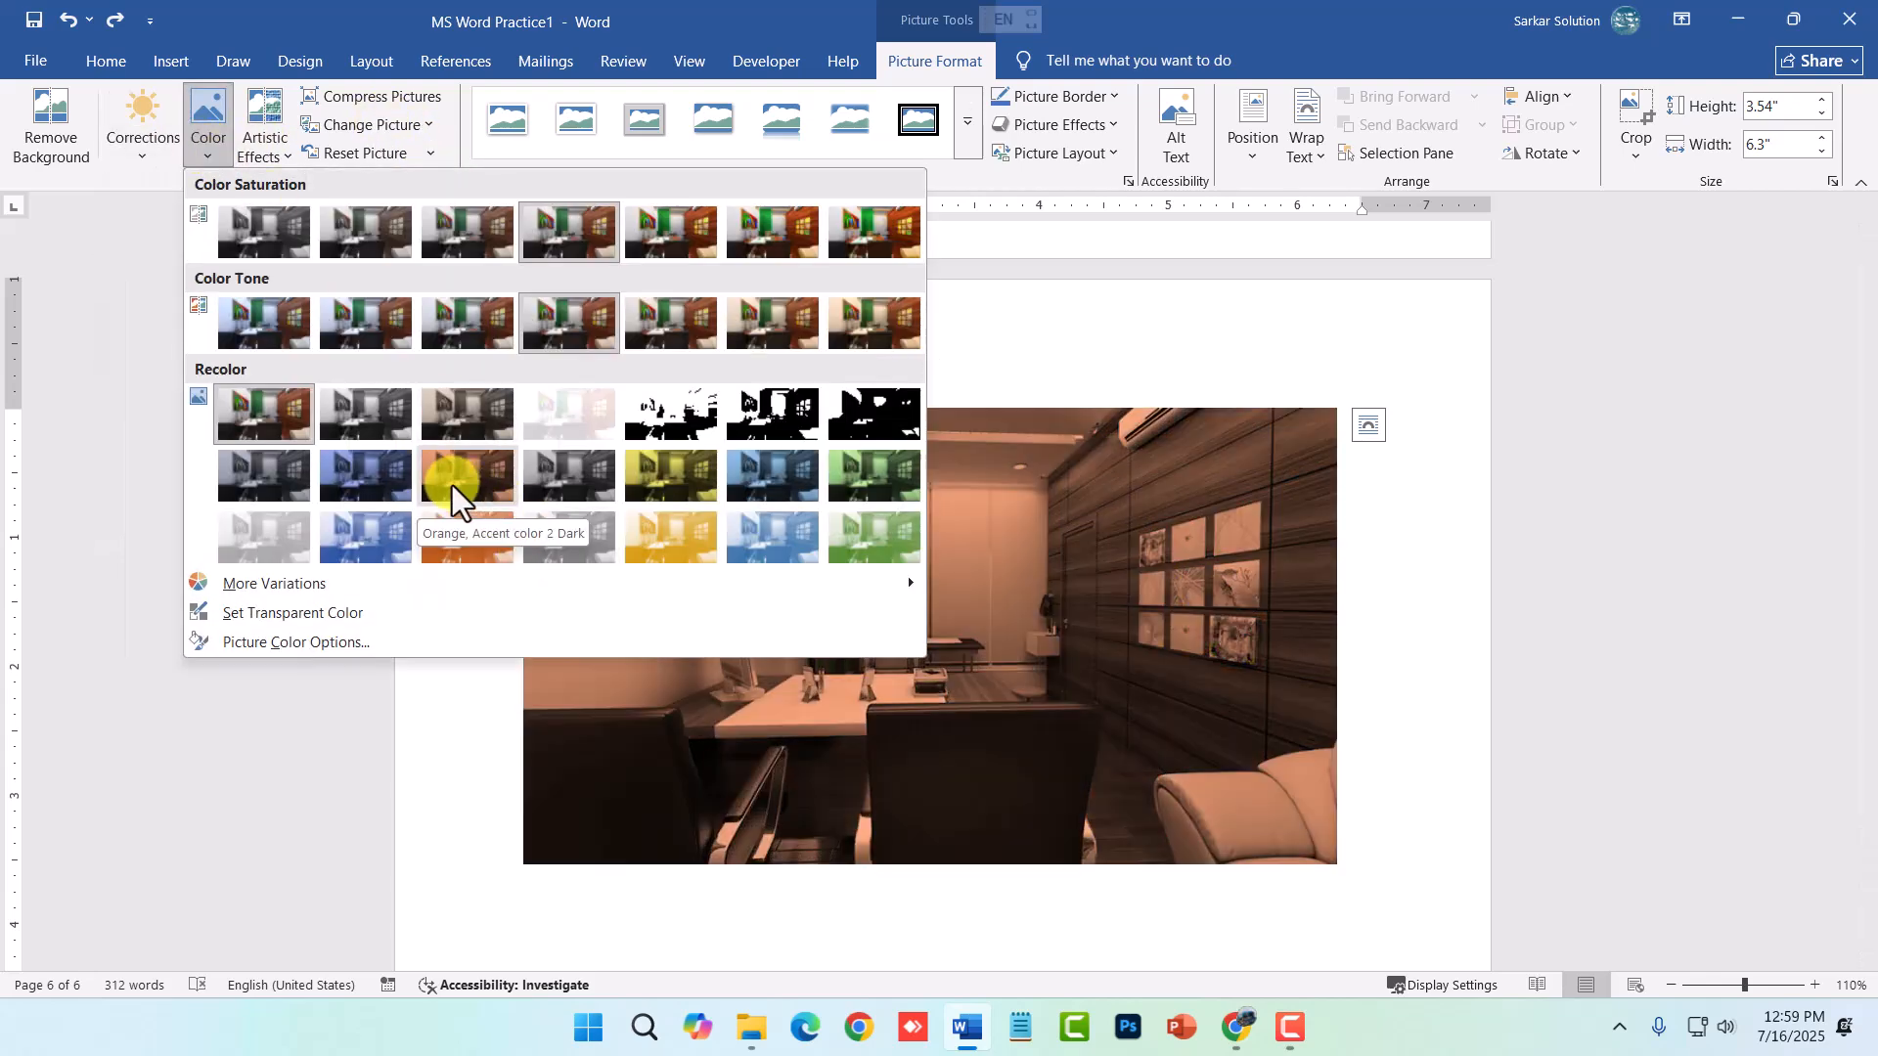
{"action": "left_click", "coordinate": [452, 485]}
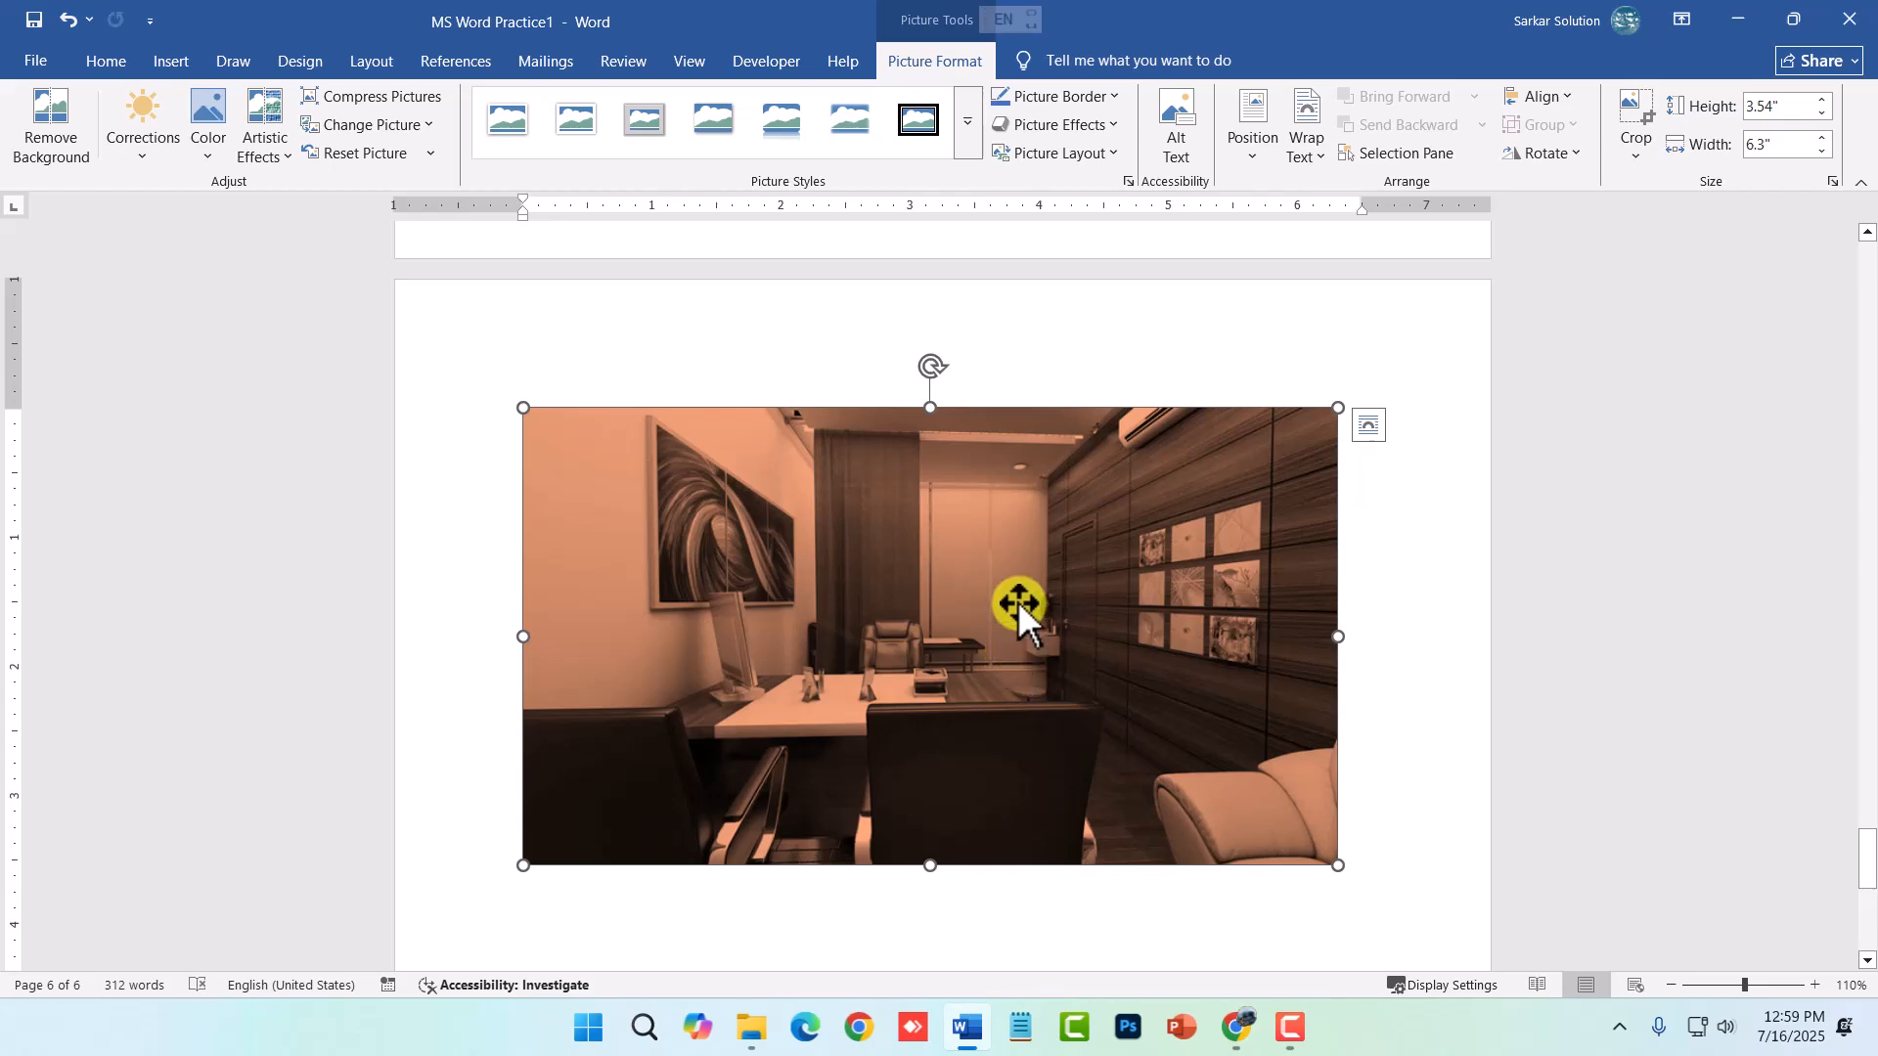
{"action": "key", "text": "ctrl+z"}
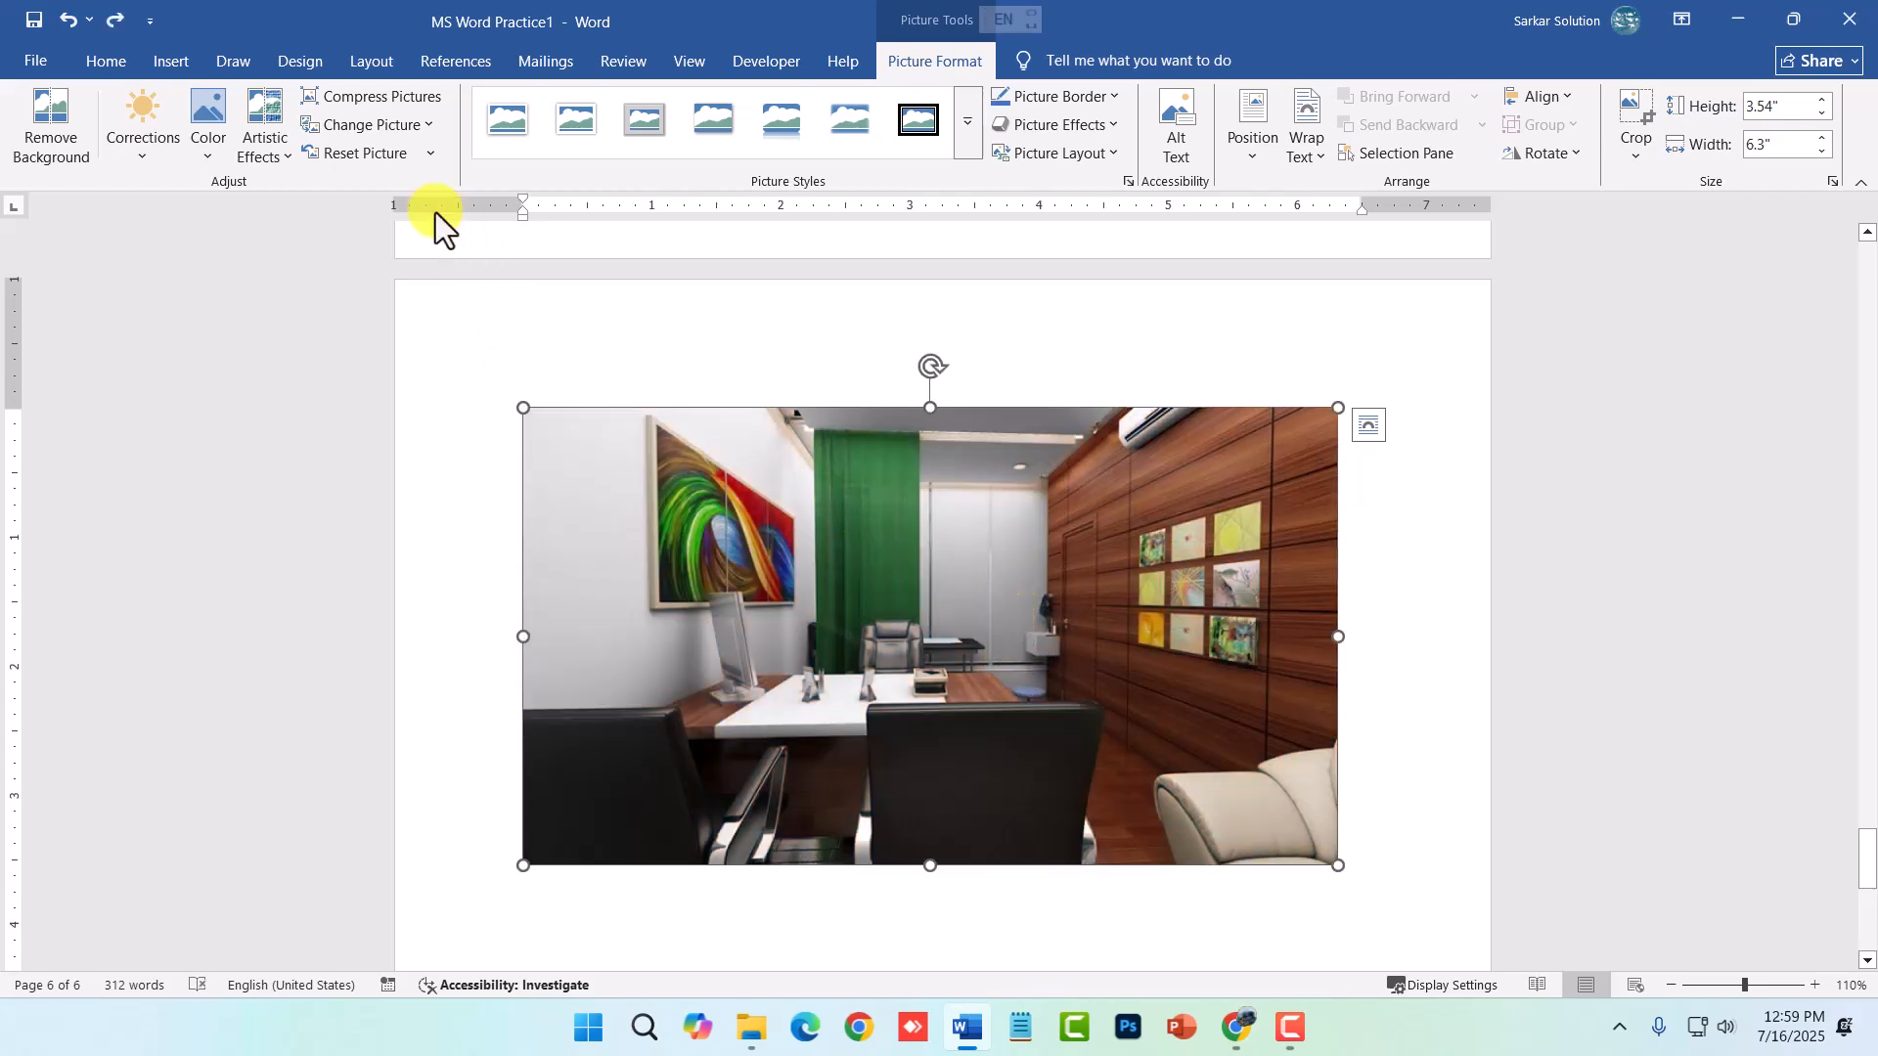
{"action": "left_click", "coordinate": [223, 148]}
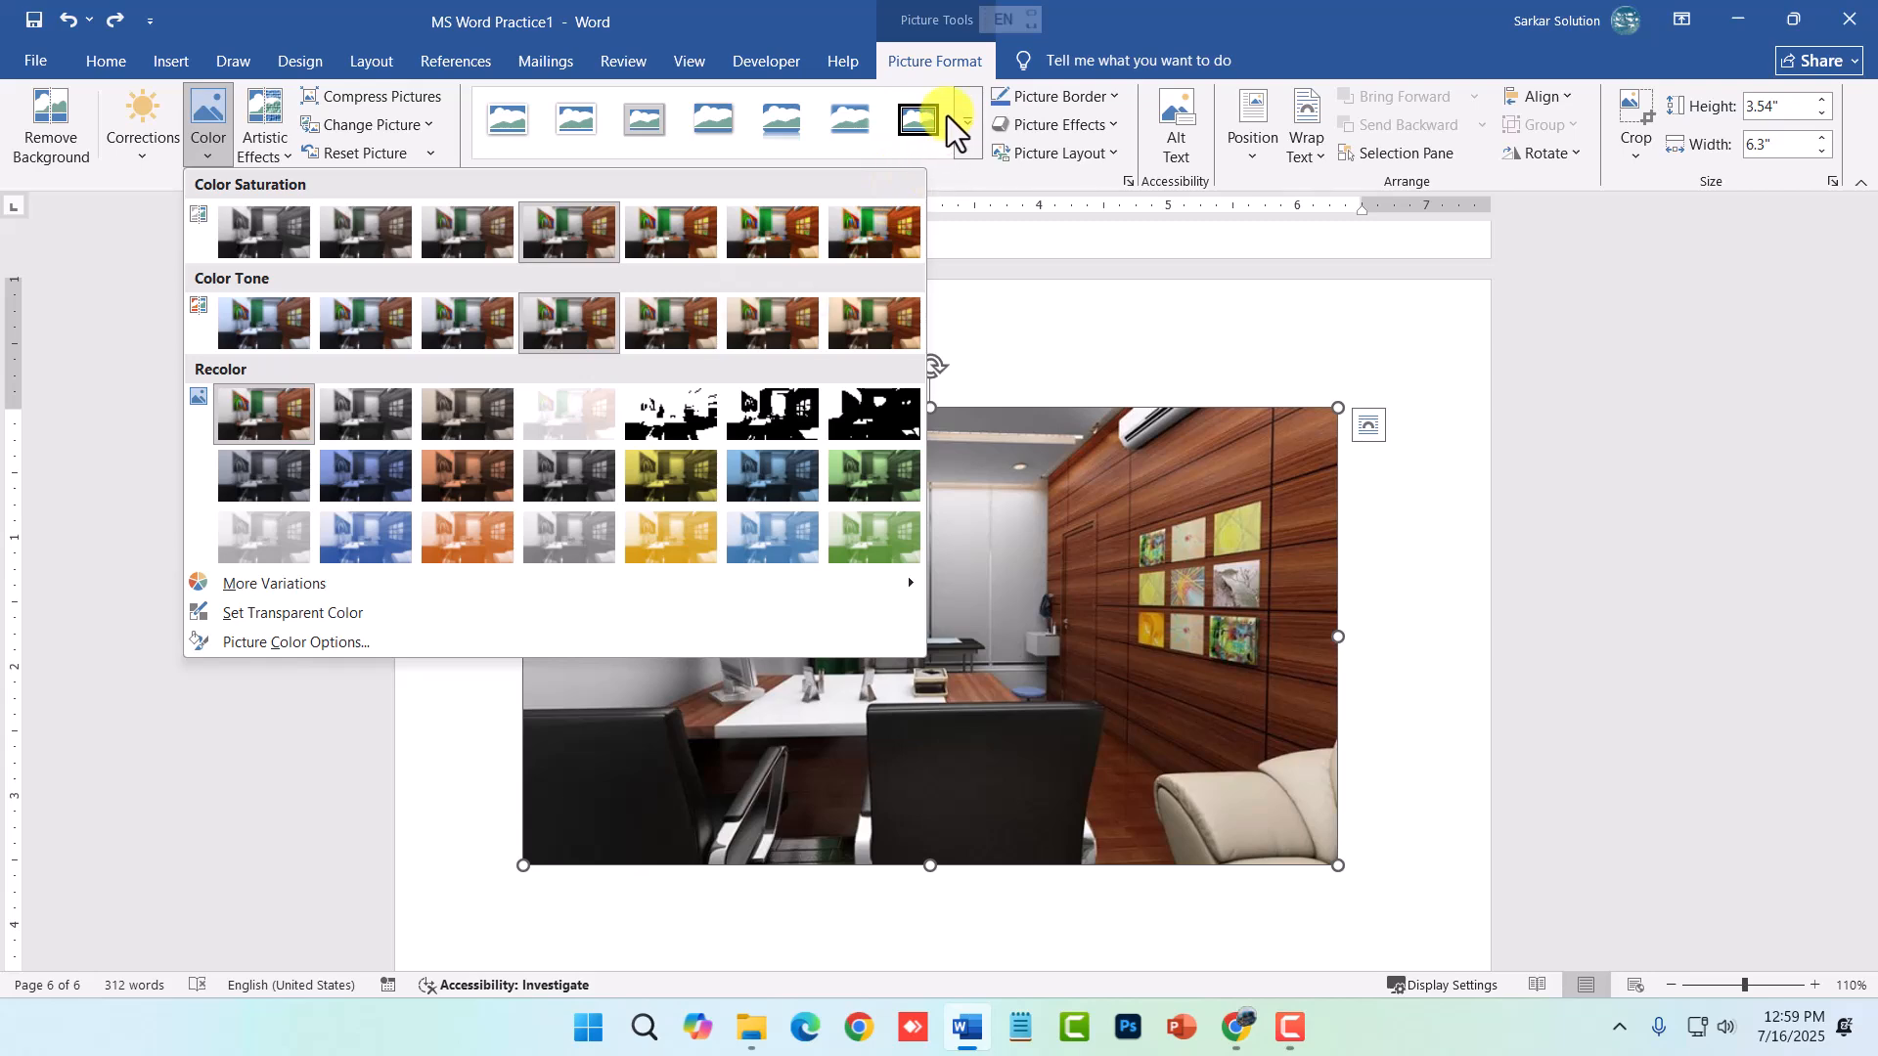
{"action": "left_click", "coordinate": [966, 125]}
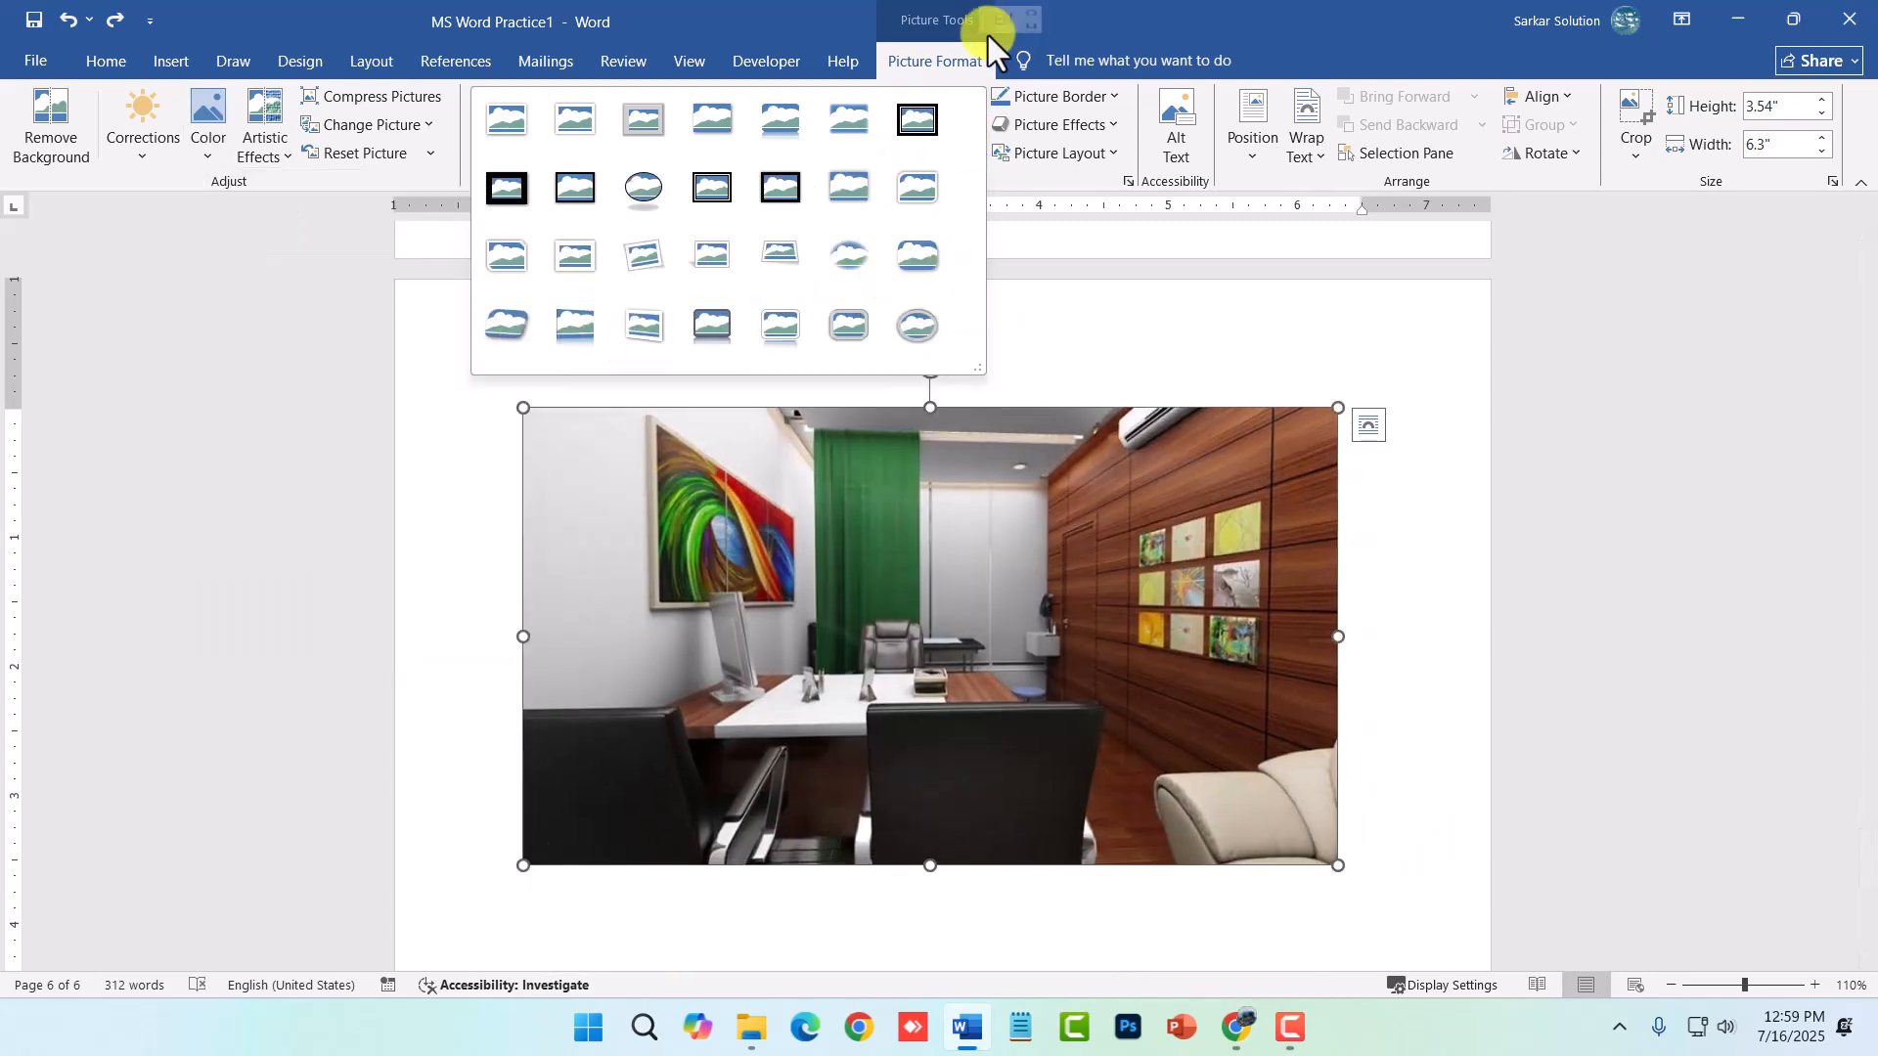
{"action": "left_click", "coordinate": [937, 62]}
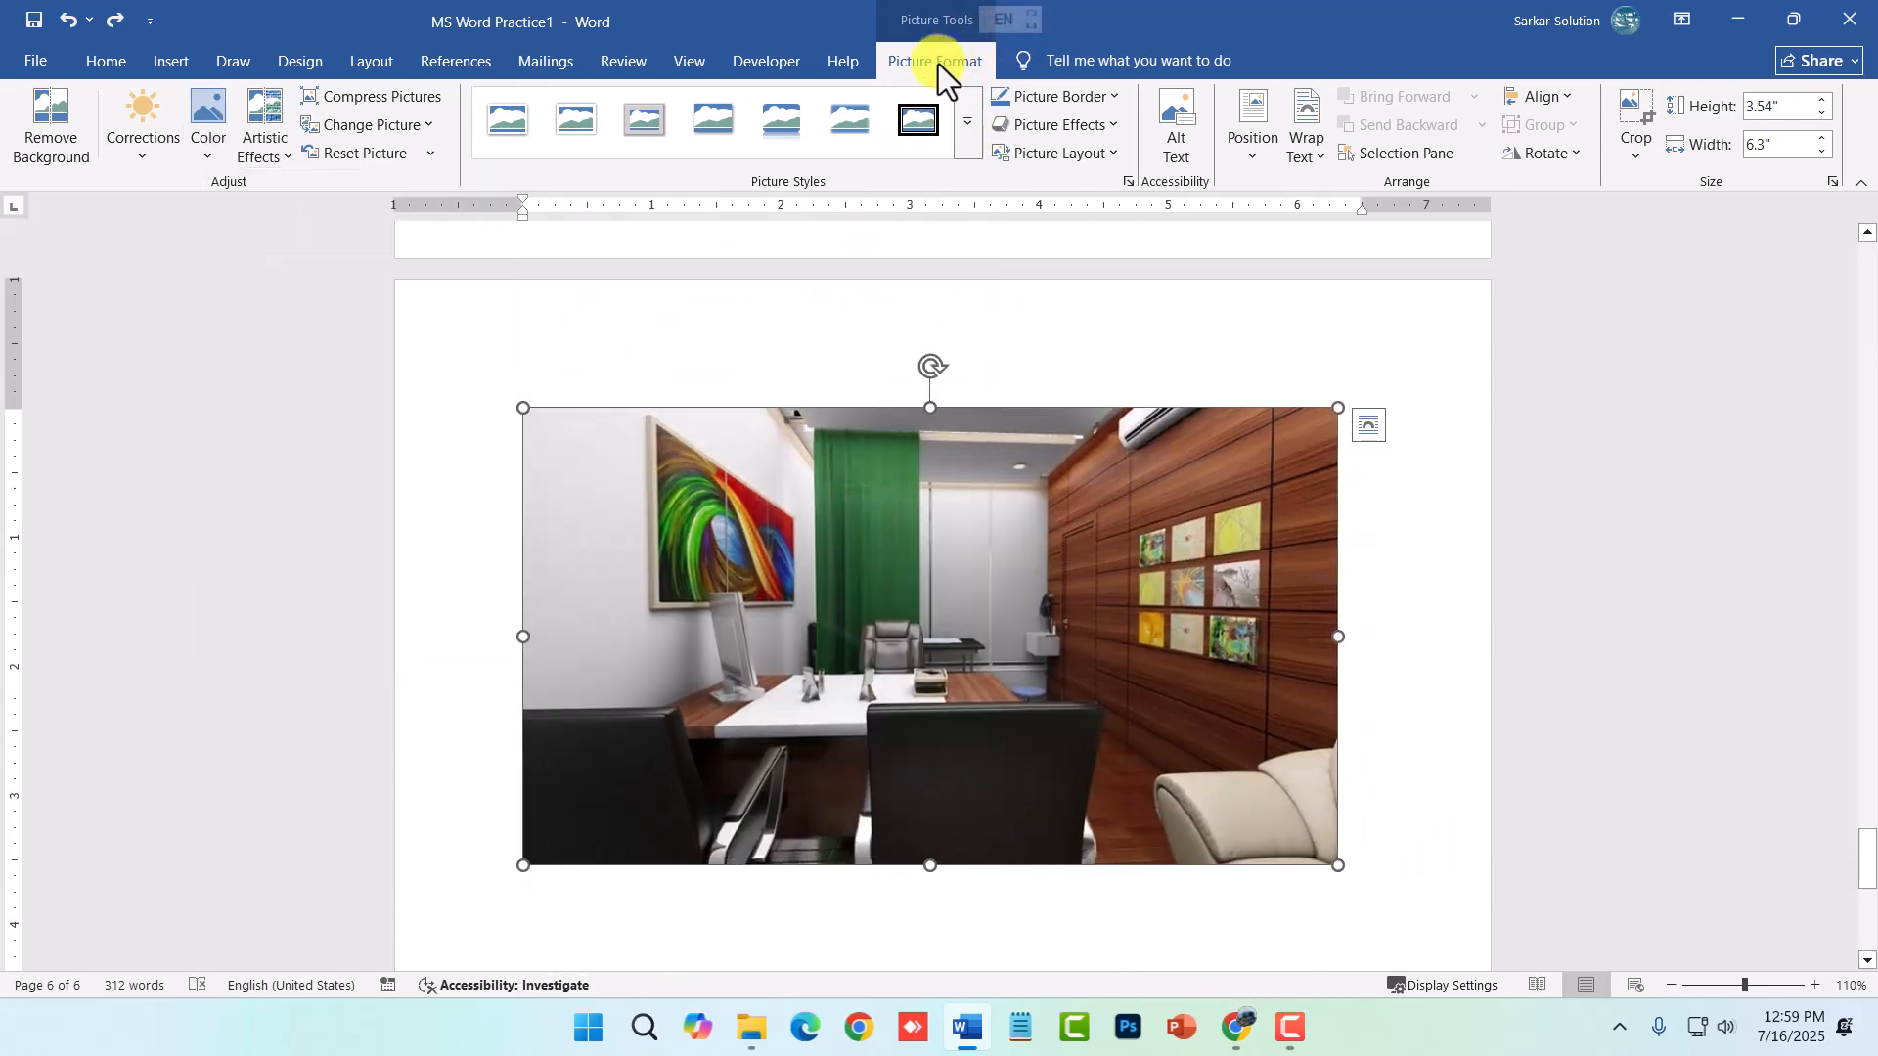
- Outline the picture with a thick light blue border
{"action": "left_click", "coordinate": [1076, 94]}
{"action": "left_click", "coordinate": [1037, 213]}
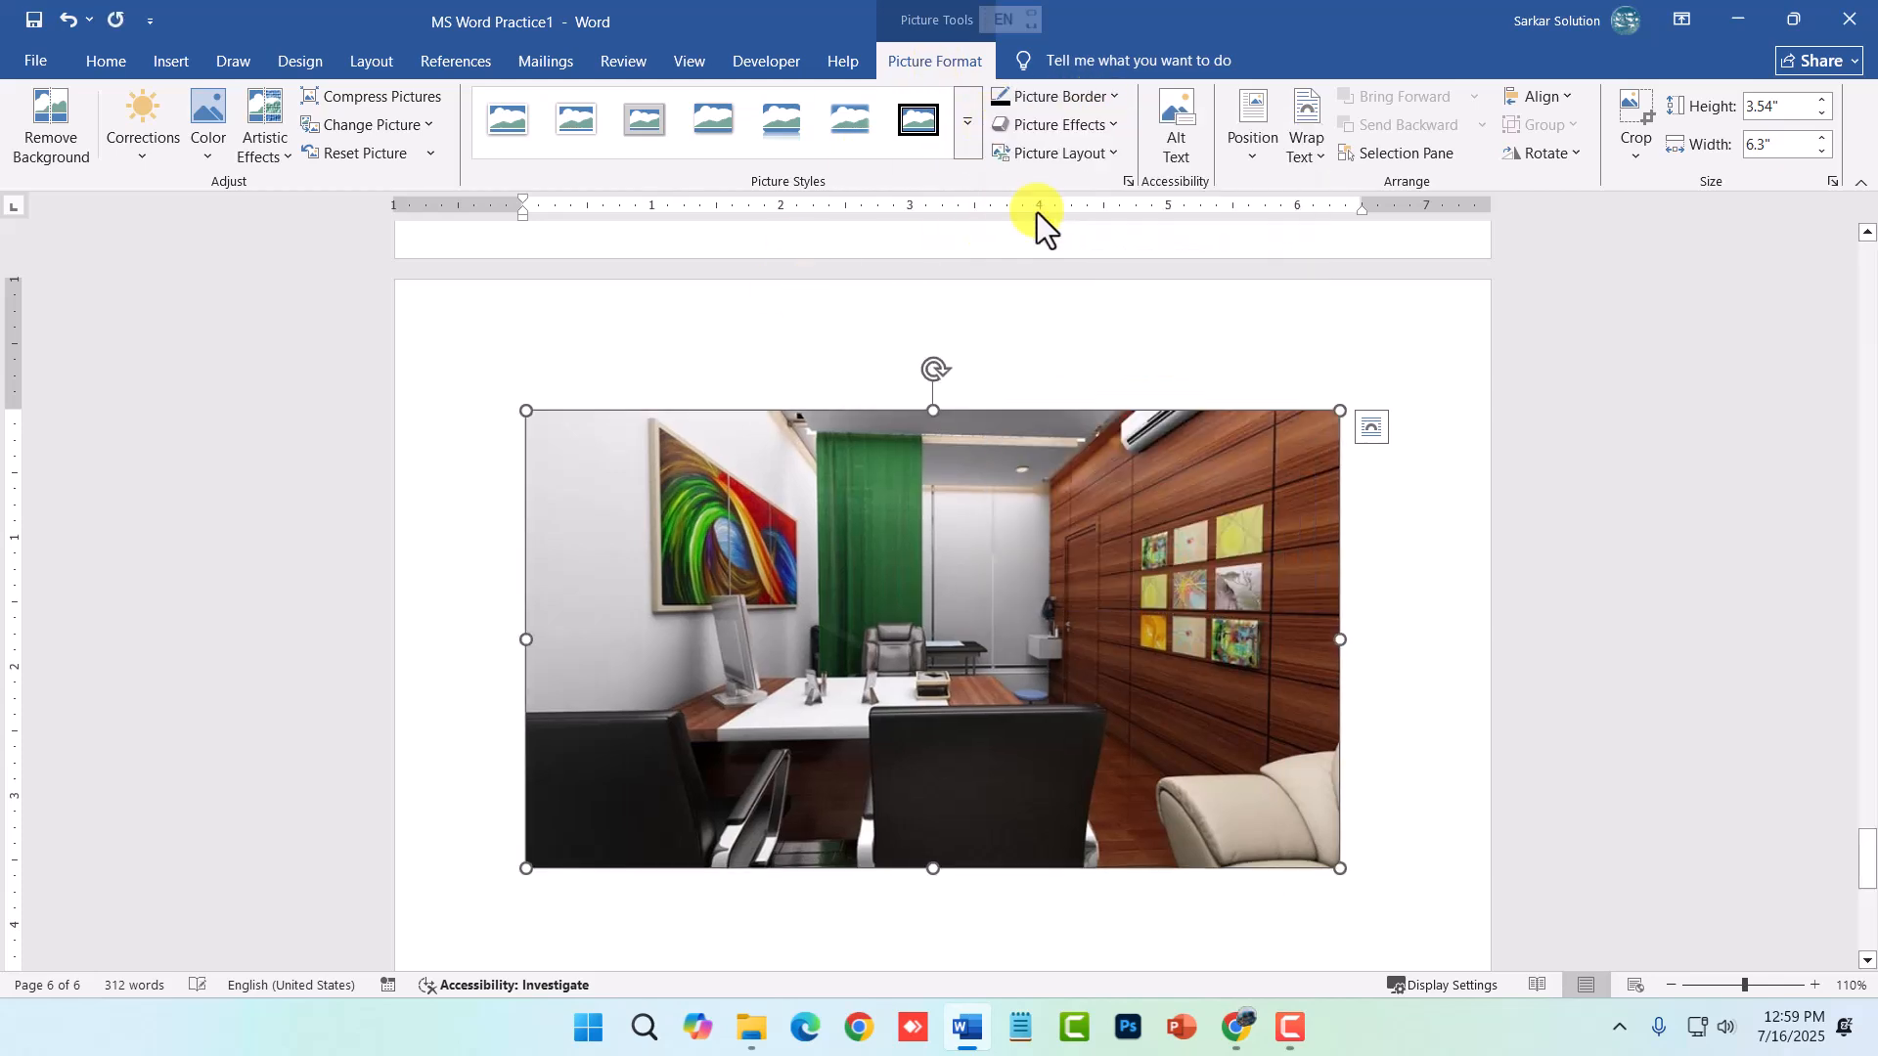
{"action": "left_click", "coordinate": [1112, 98]}
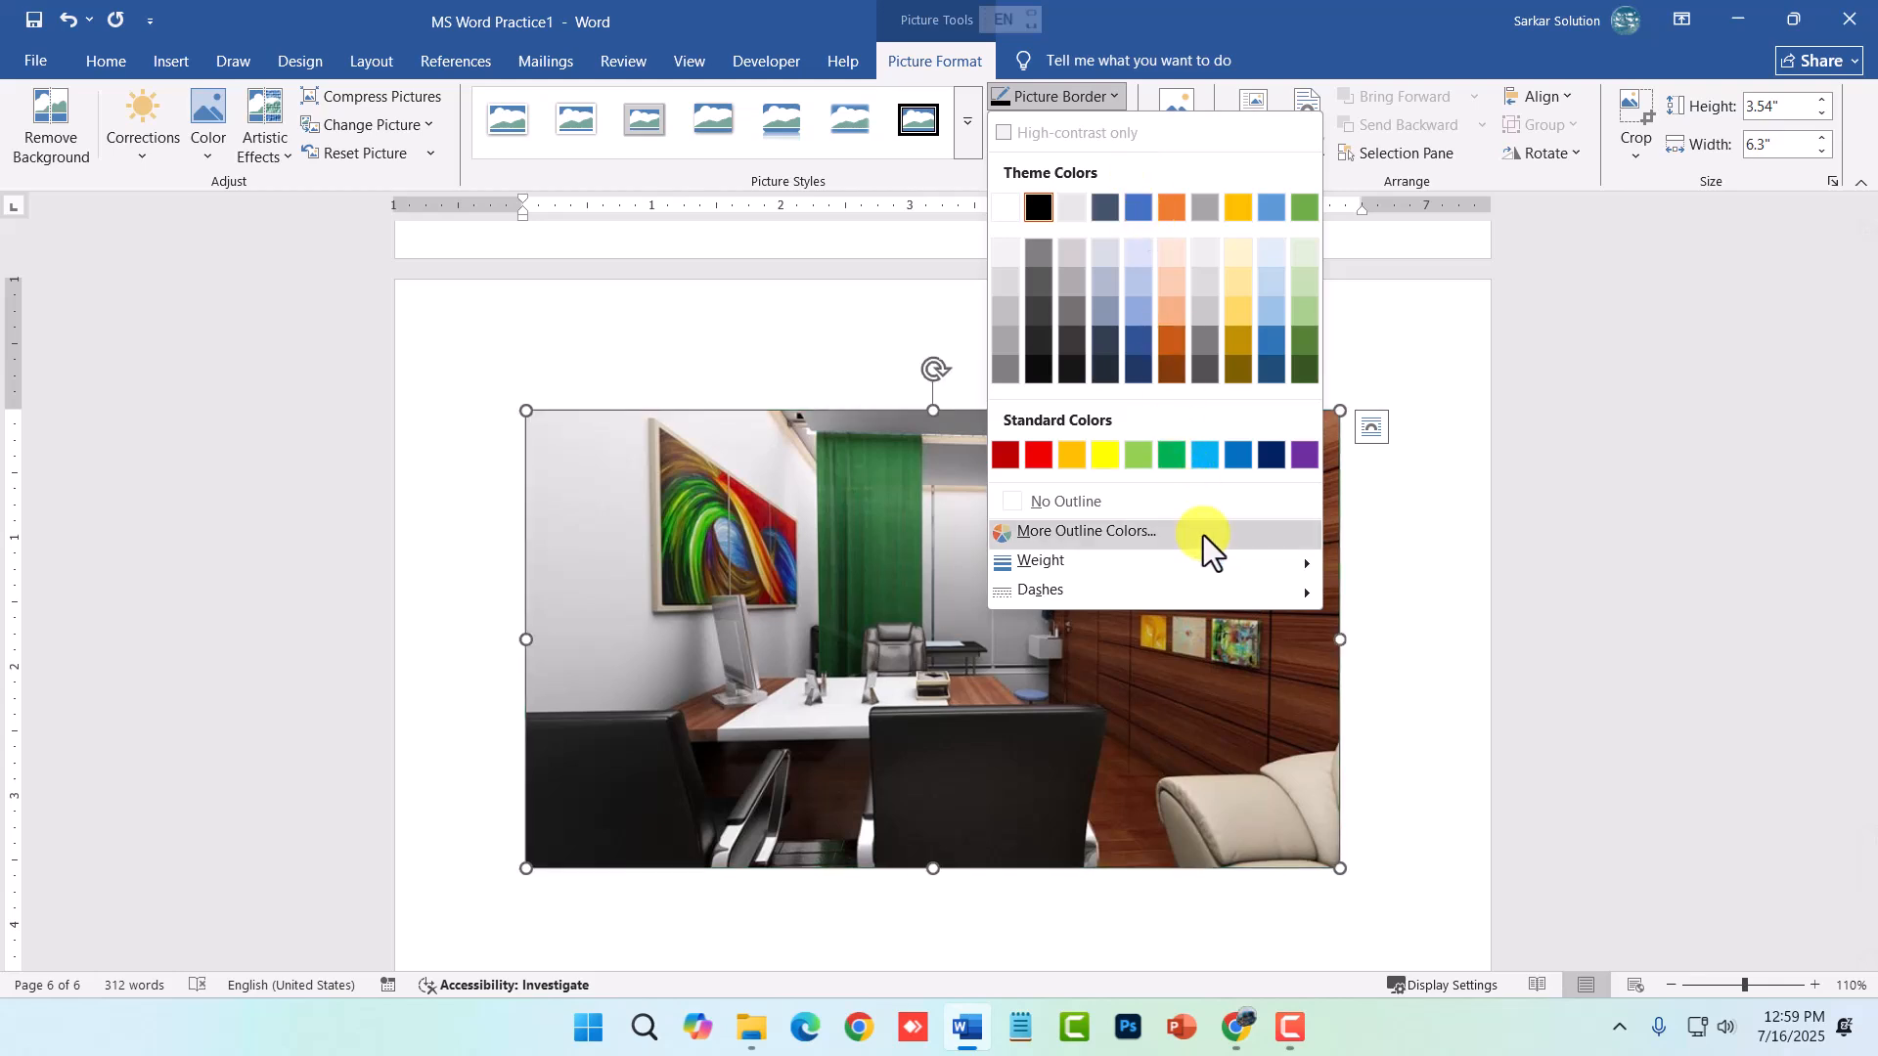
{"action": "mouse_move", "coordinate": [1209, 571]}
{"action": "left_click", "coordinate": [1435, 743]}
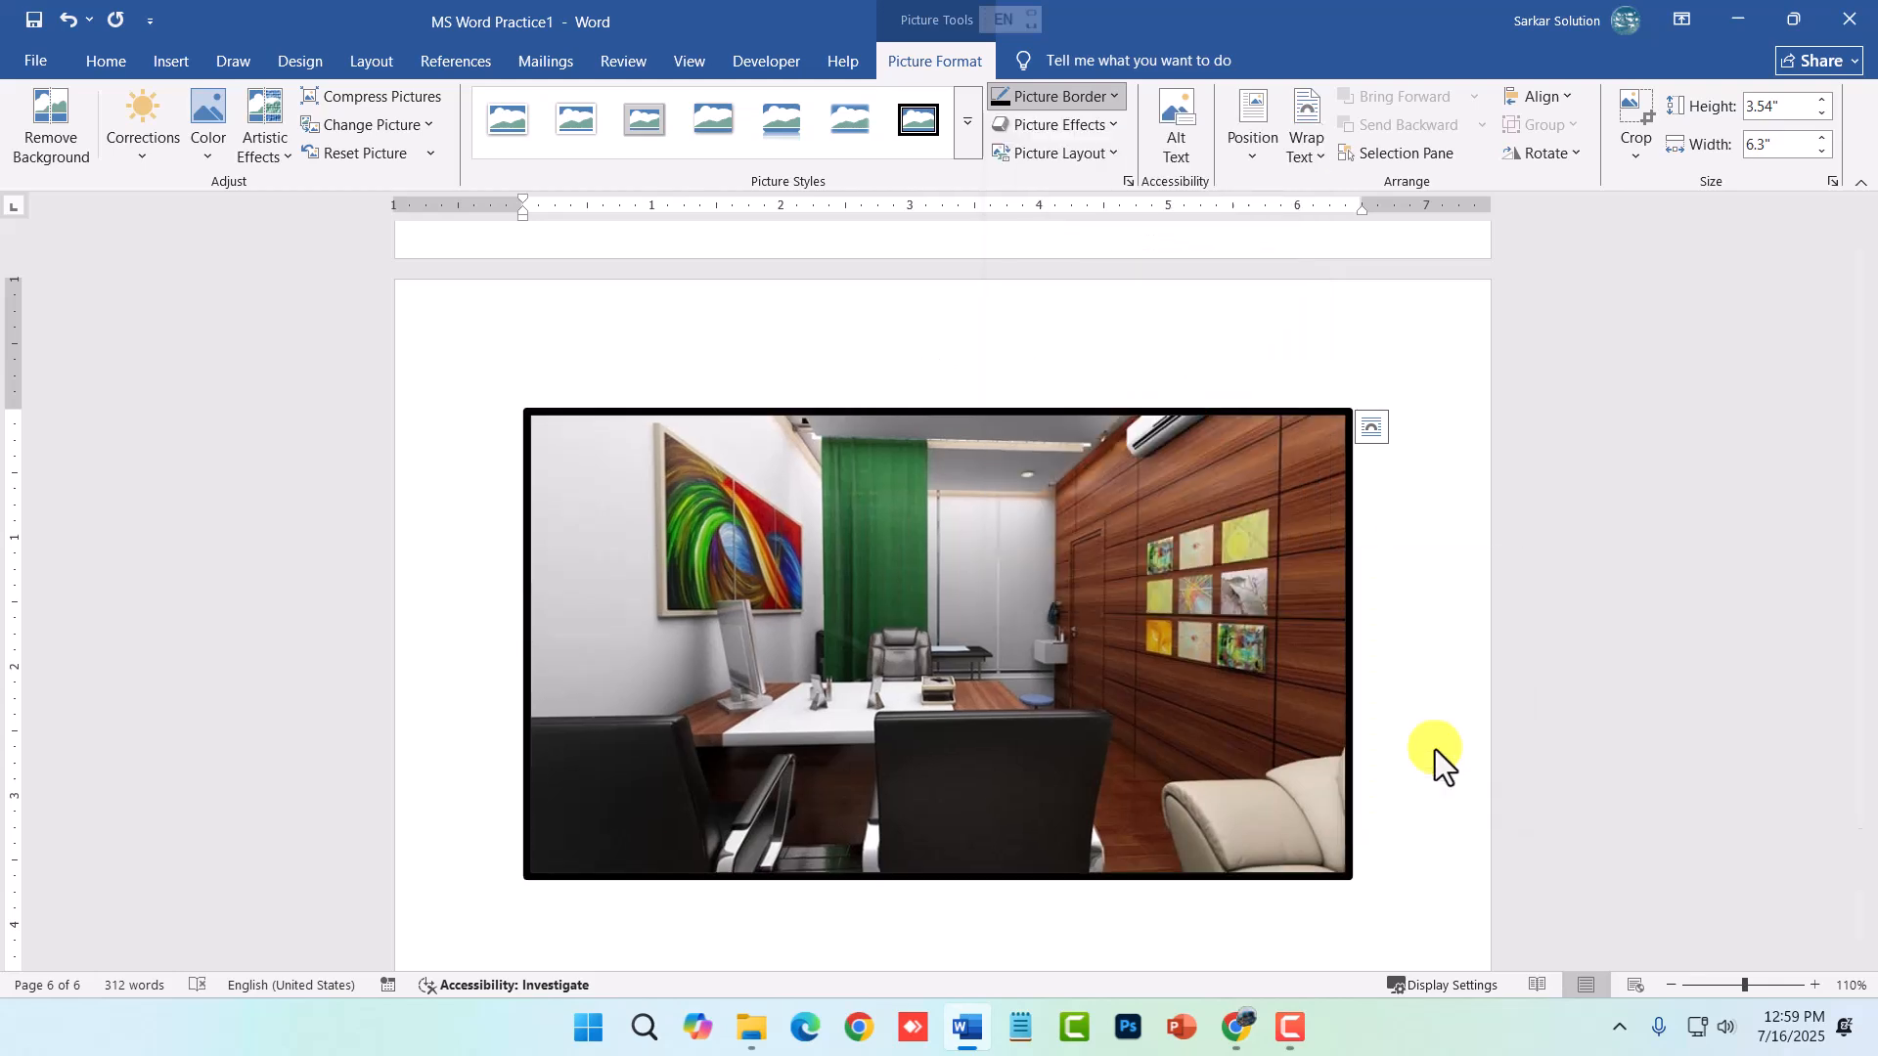
{"action": "left_click", "coordinate": [1112, 96]}
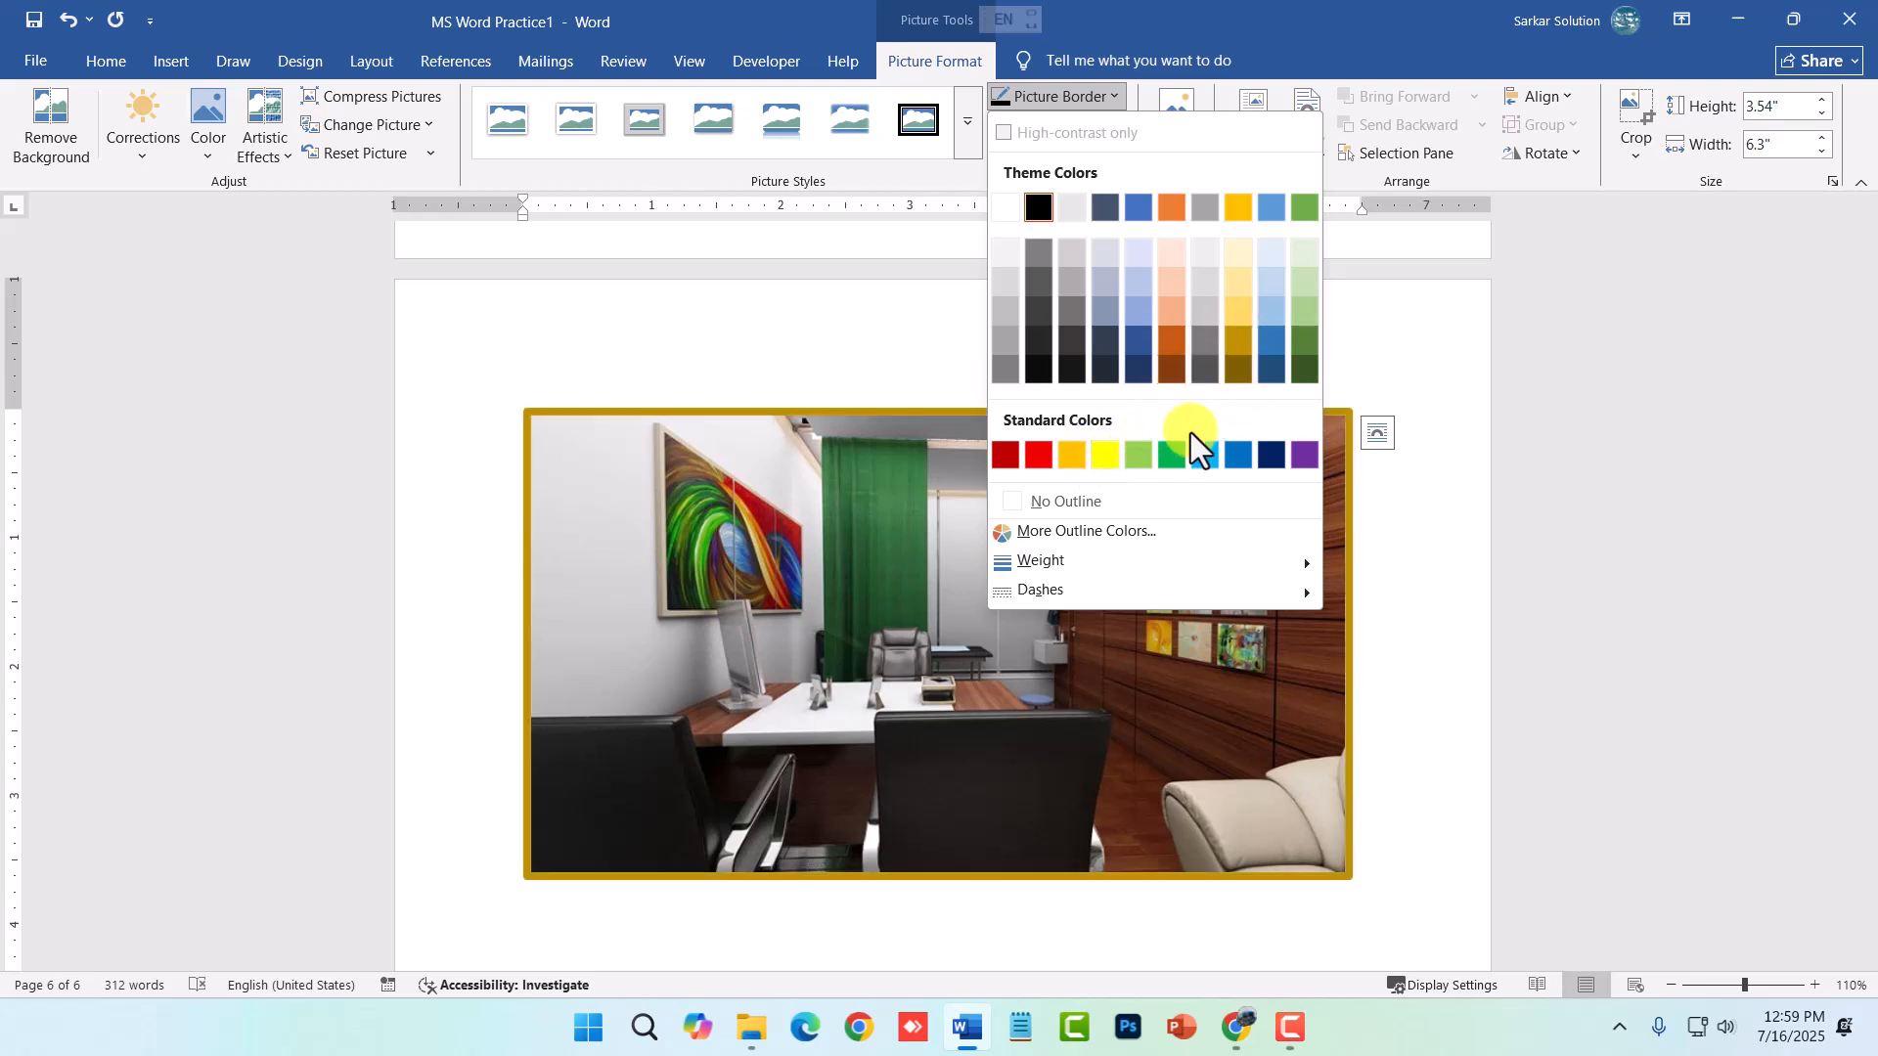
{"action": "left_click", "coordinate": [1206, 455]}
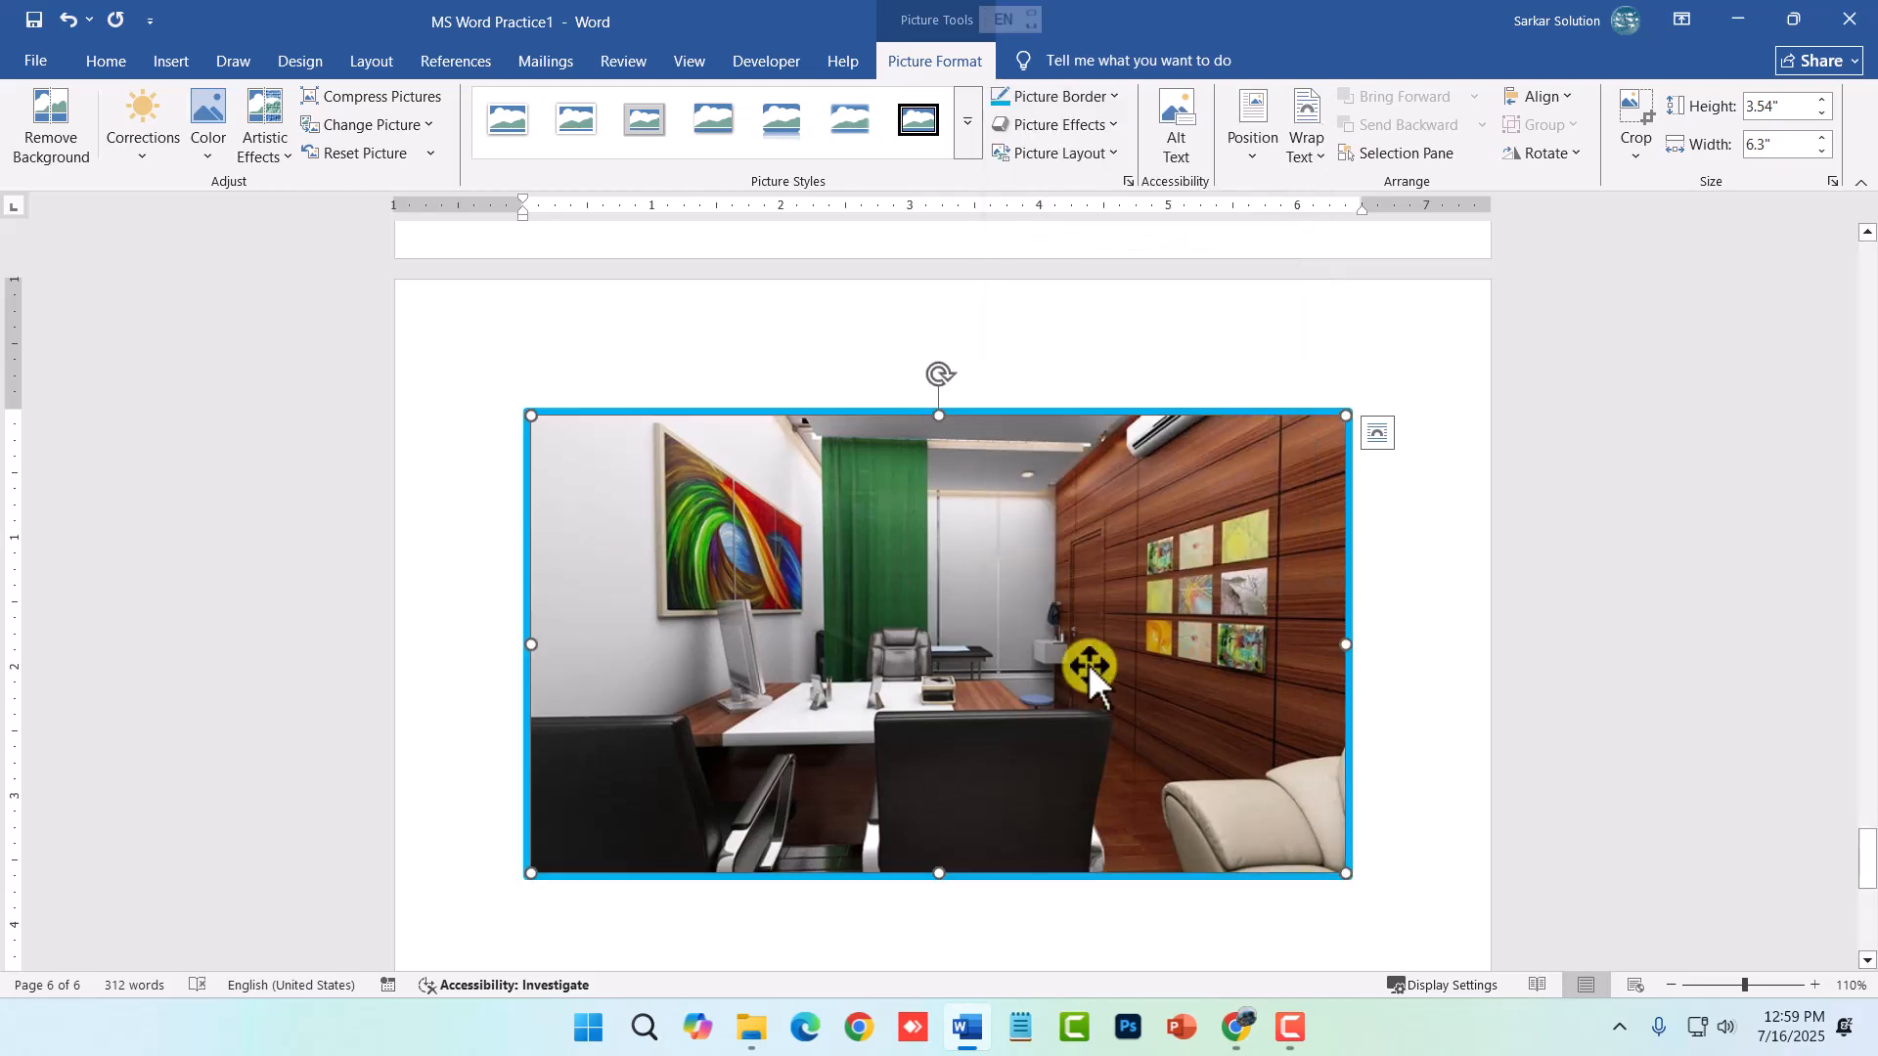
- Examine the picture's glow, soft edges, bevel and 3-D rotation effects, its picture layouts, and the text wrapping and position options
{"action": "left_click", "coordinate": [973, 144]}
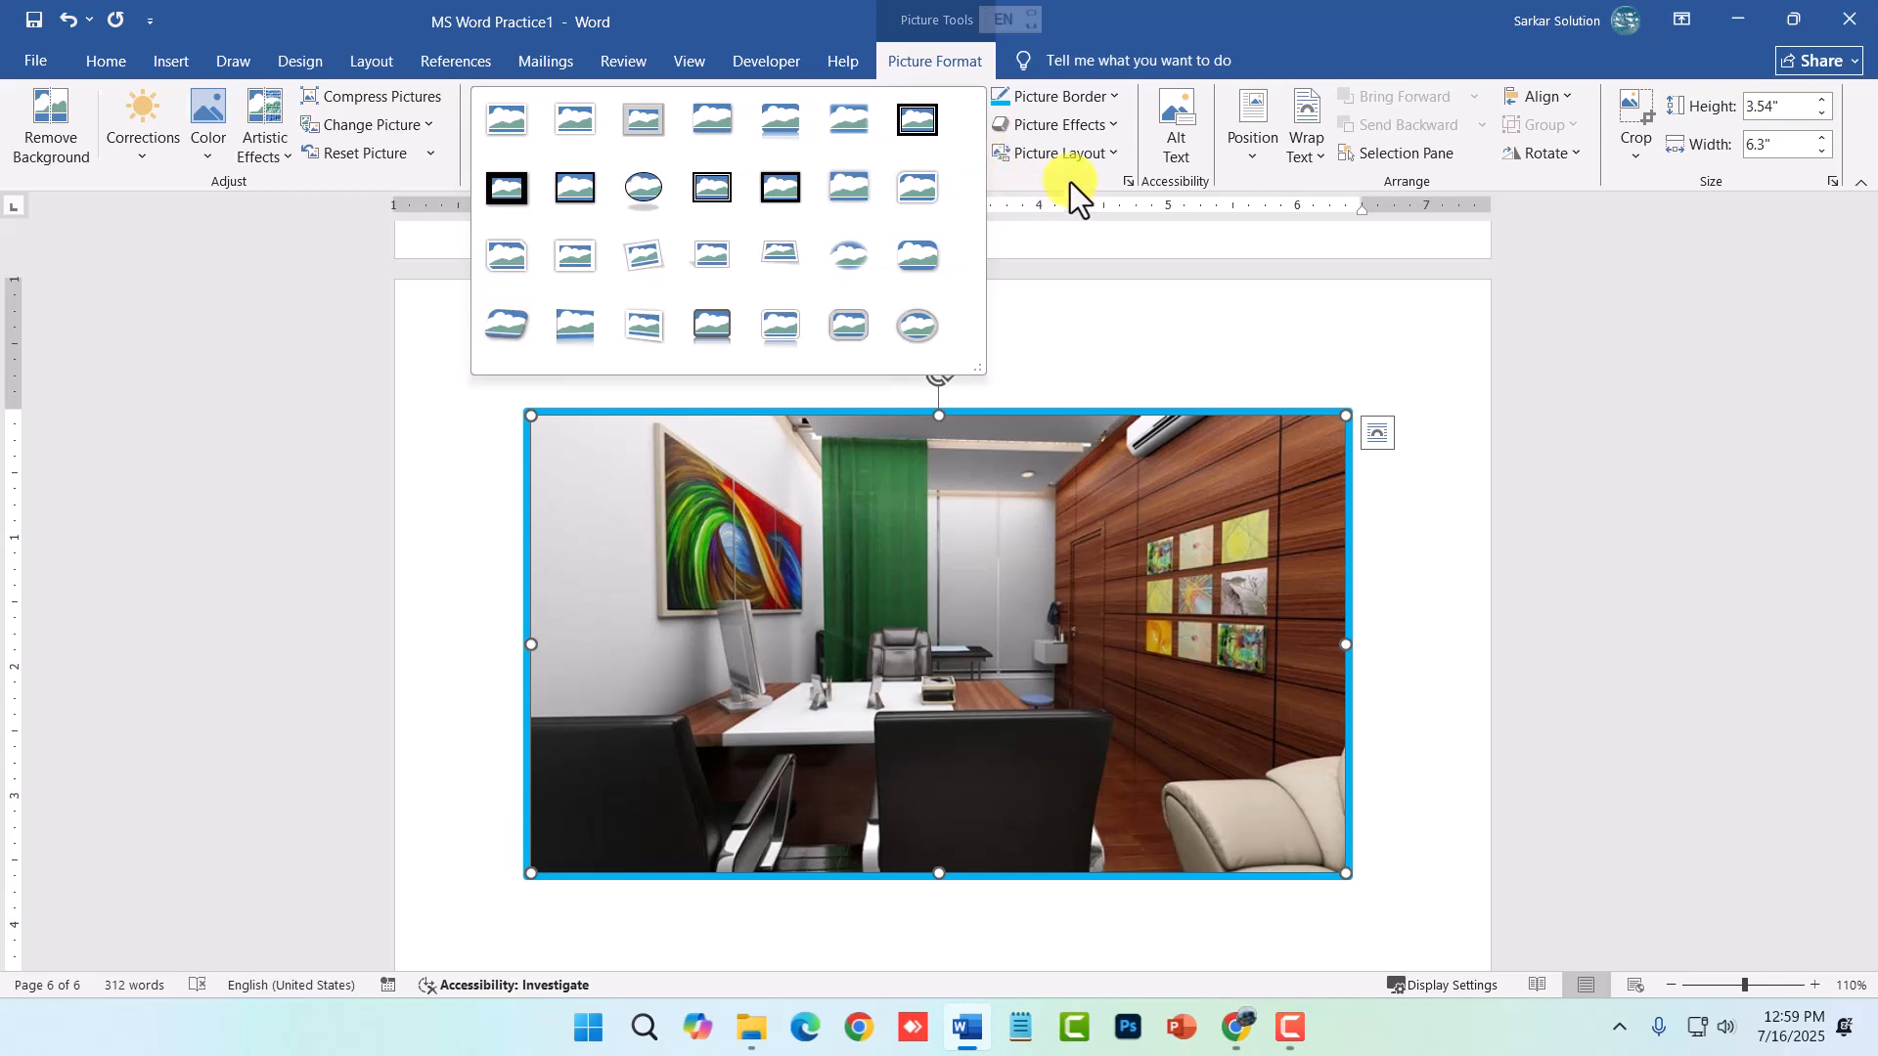
{"action": "left_click", "coordinate": [1100, 126]}
{"action": "mouse_move", "coordinate": [1119, 310]}
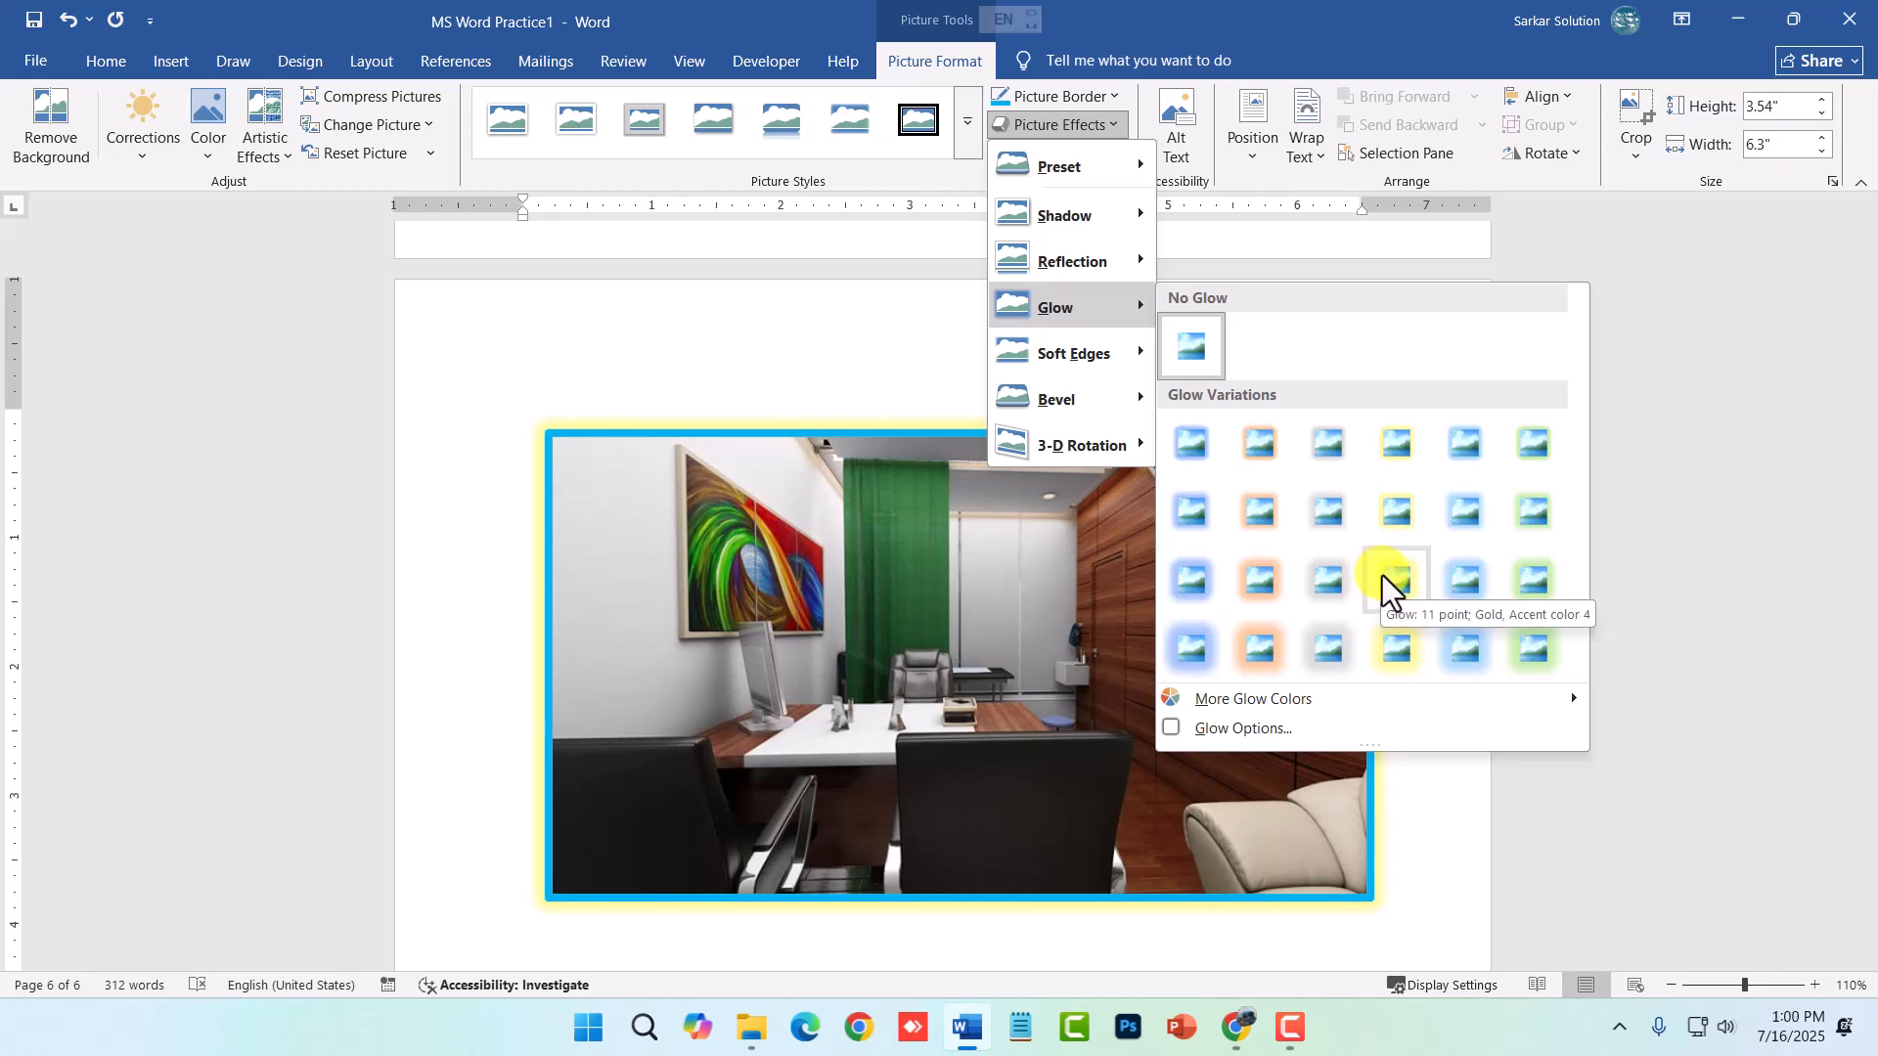
{"action": "mouse_move", "coordinate": [1095, 354]}
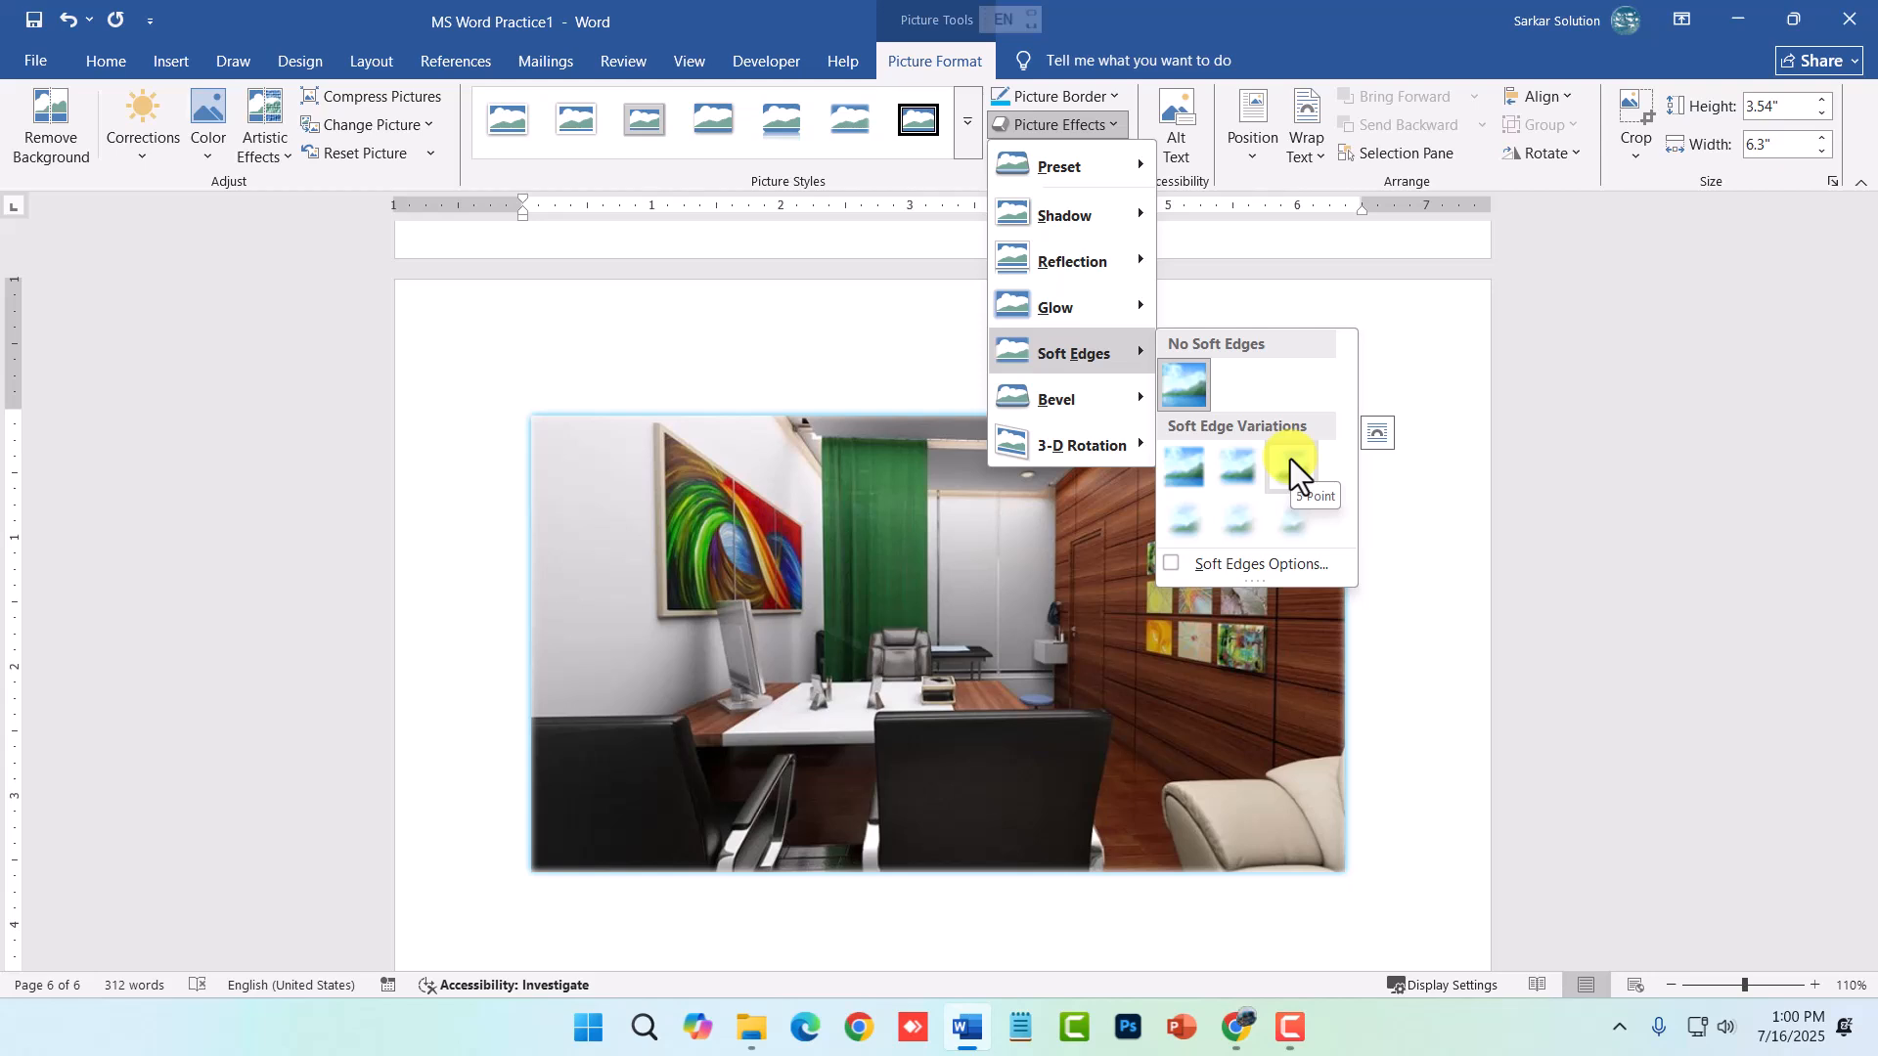
{"action": "mouse_move", "coordinate": [1111, 409]}
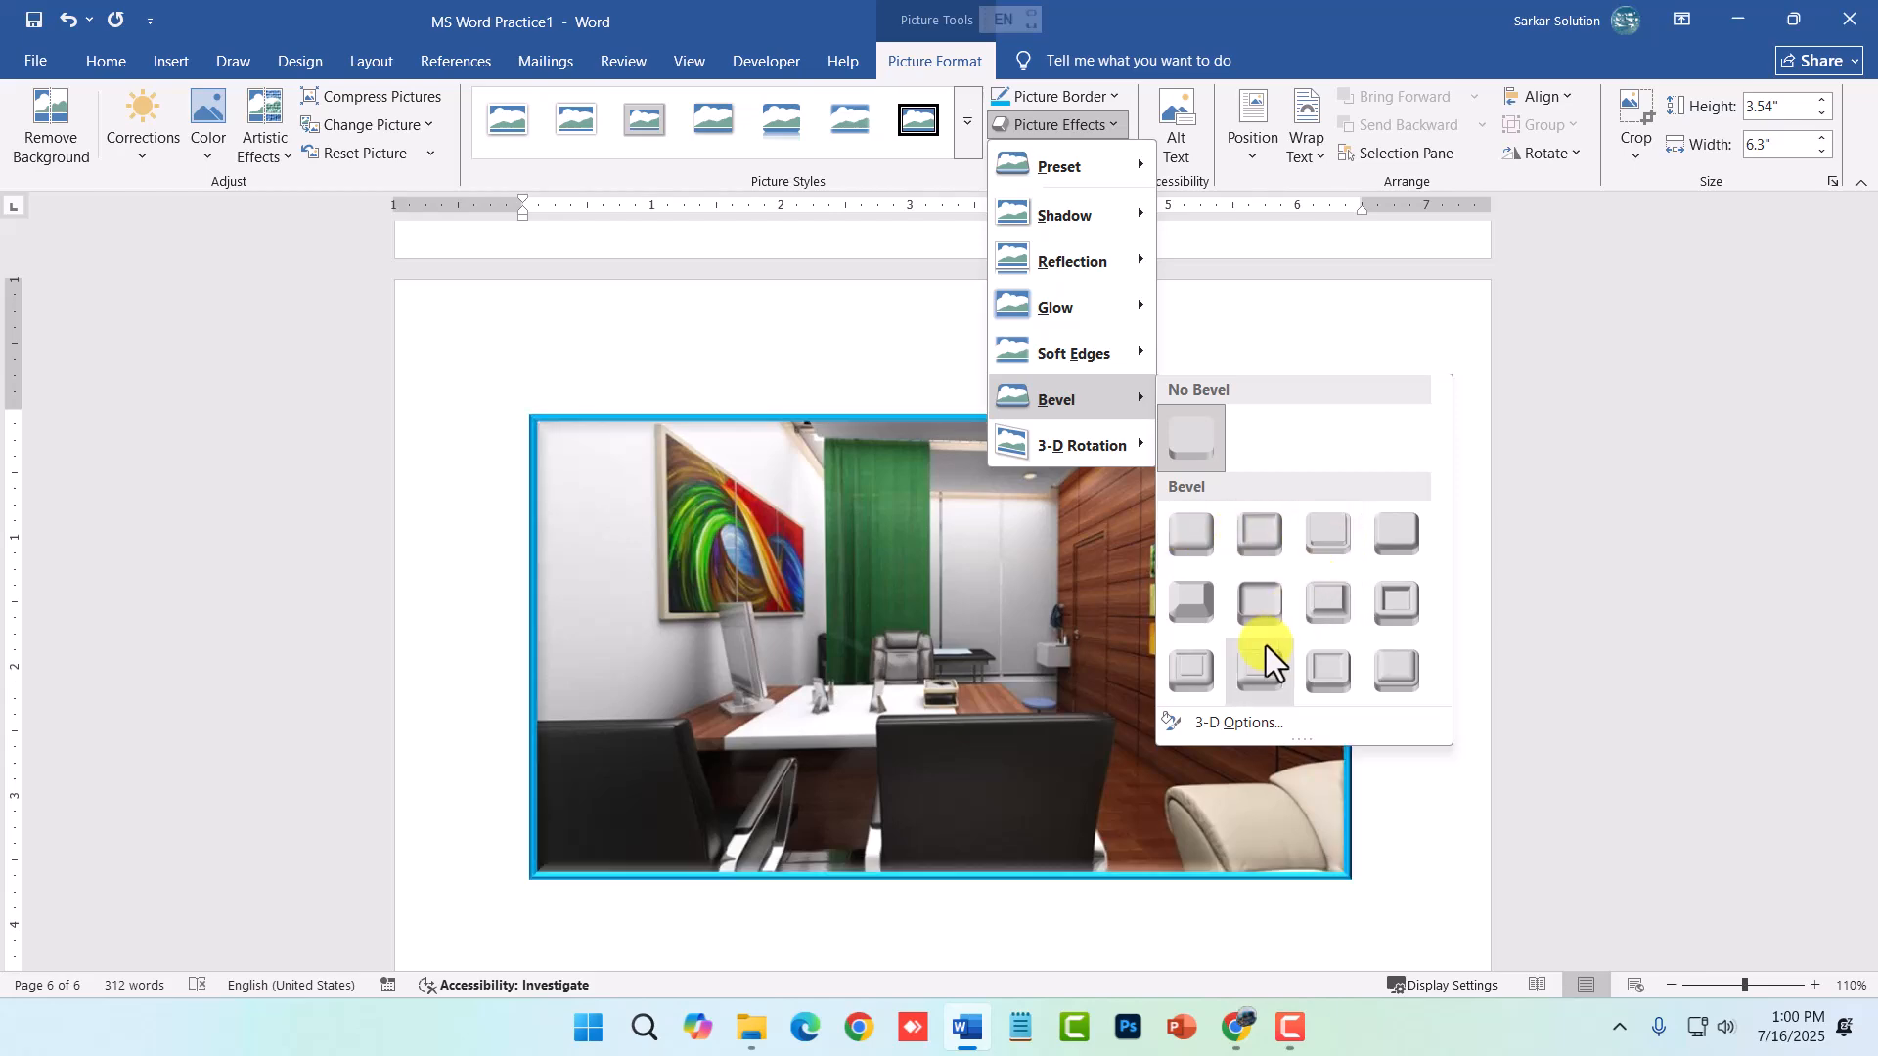
{"action": "mouse_move", "coordinate": [1130, 454]}
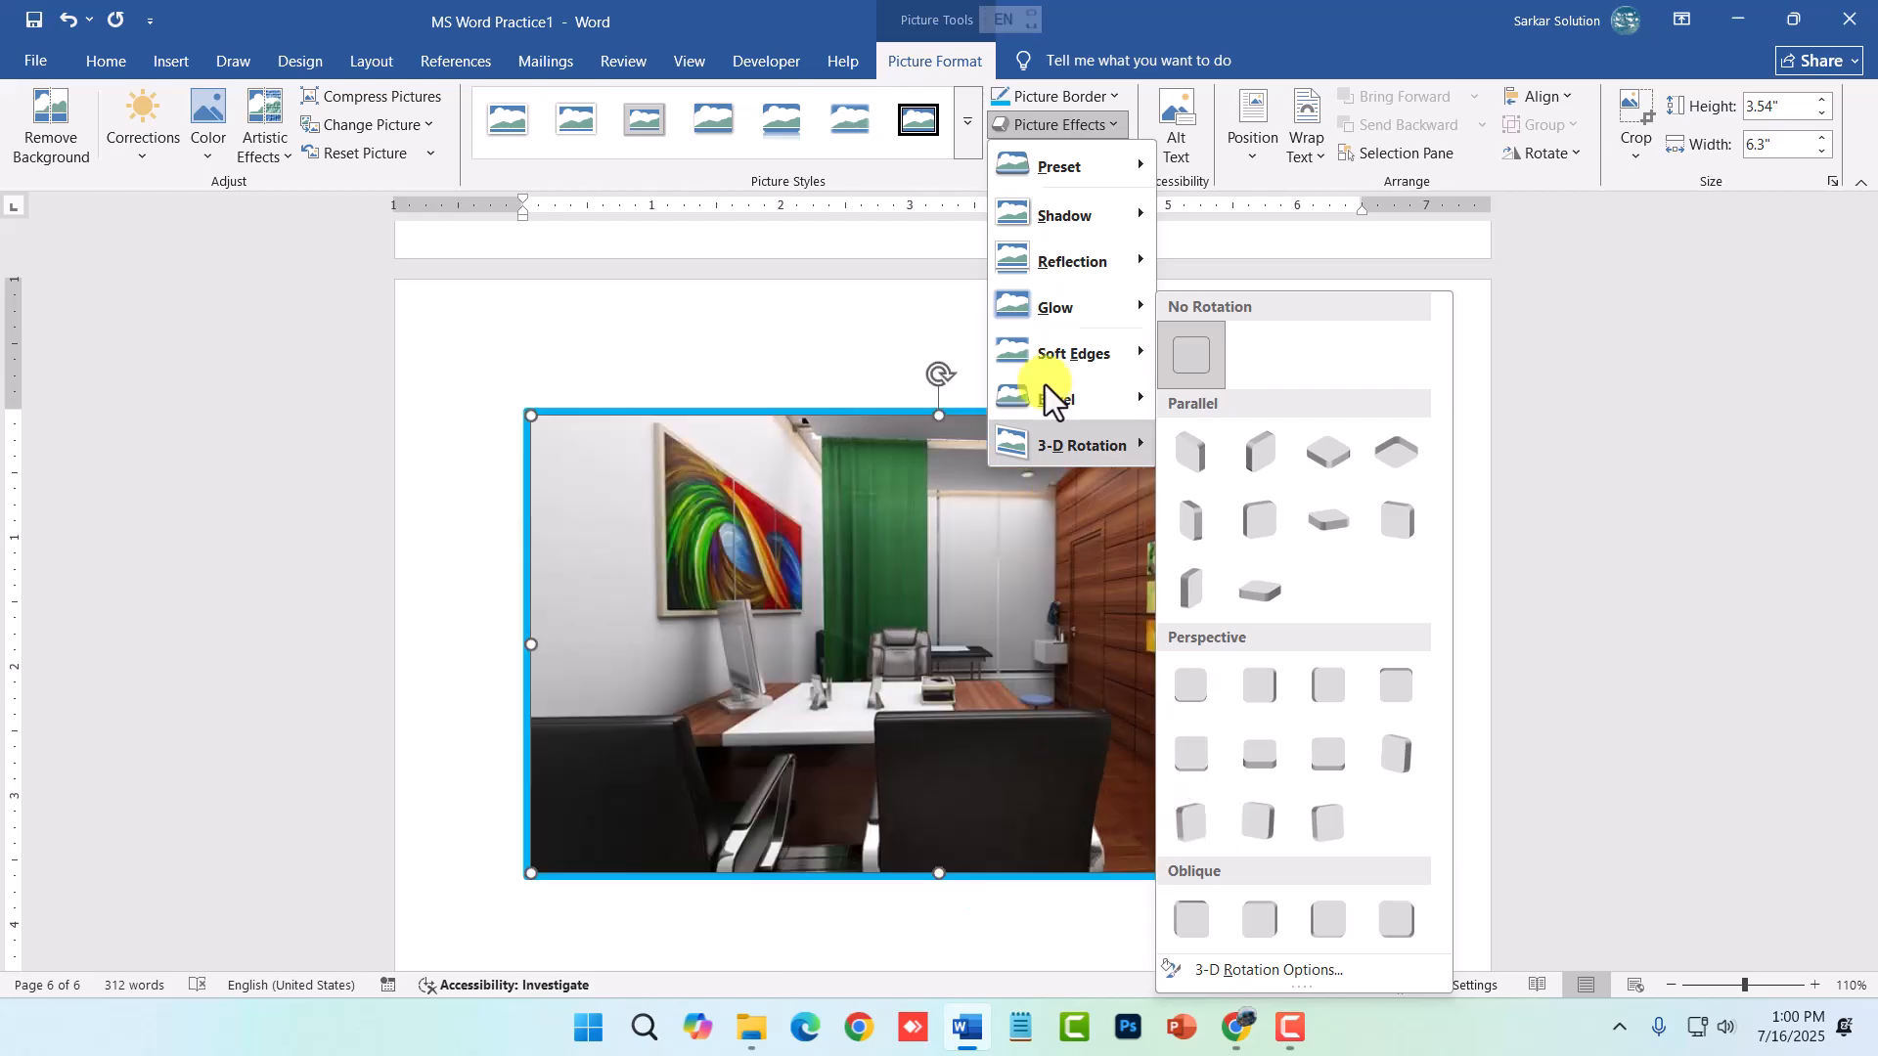
{"action": "left_click", "coordinate": [1095, 133]}
{"action": "left_click", "coordinate": [1086, 159]}
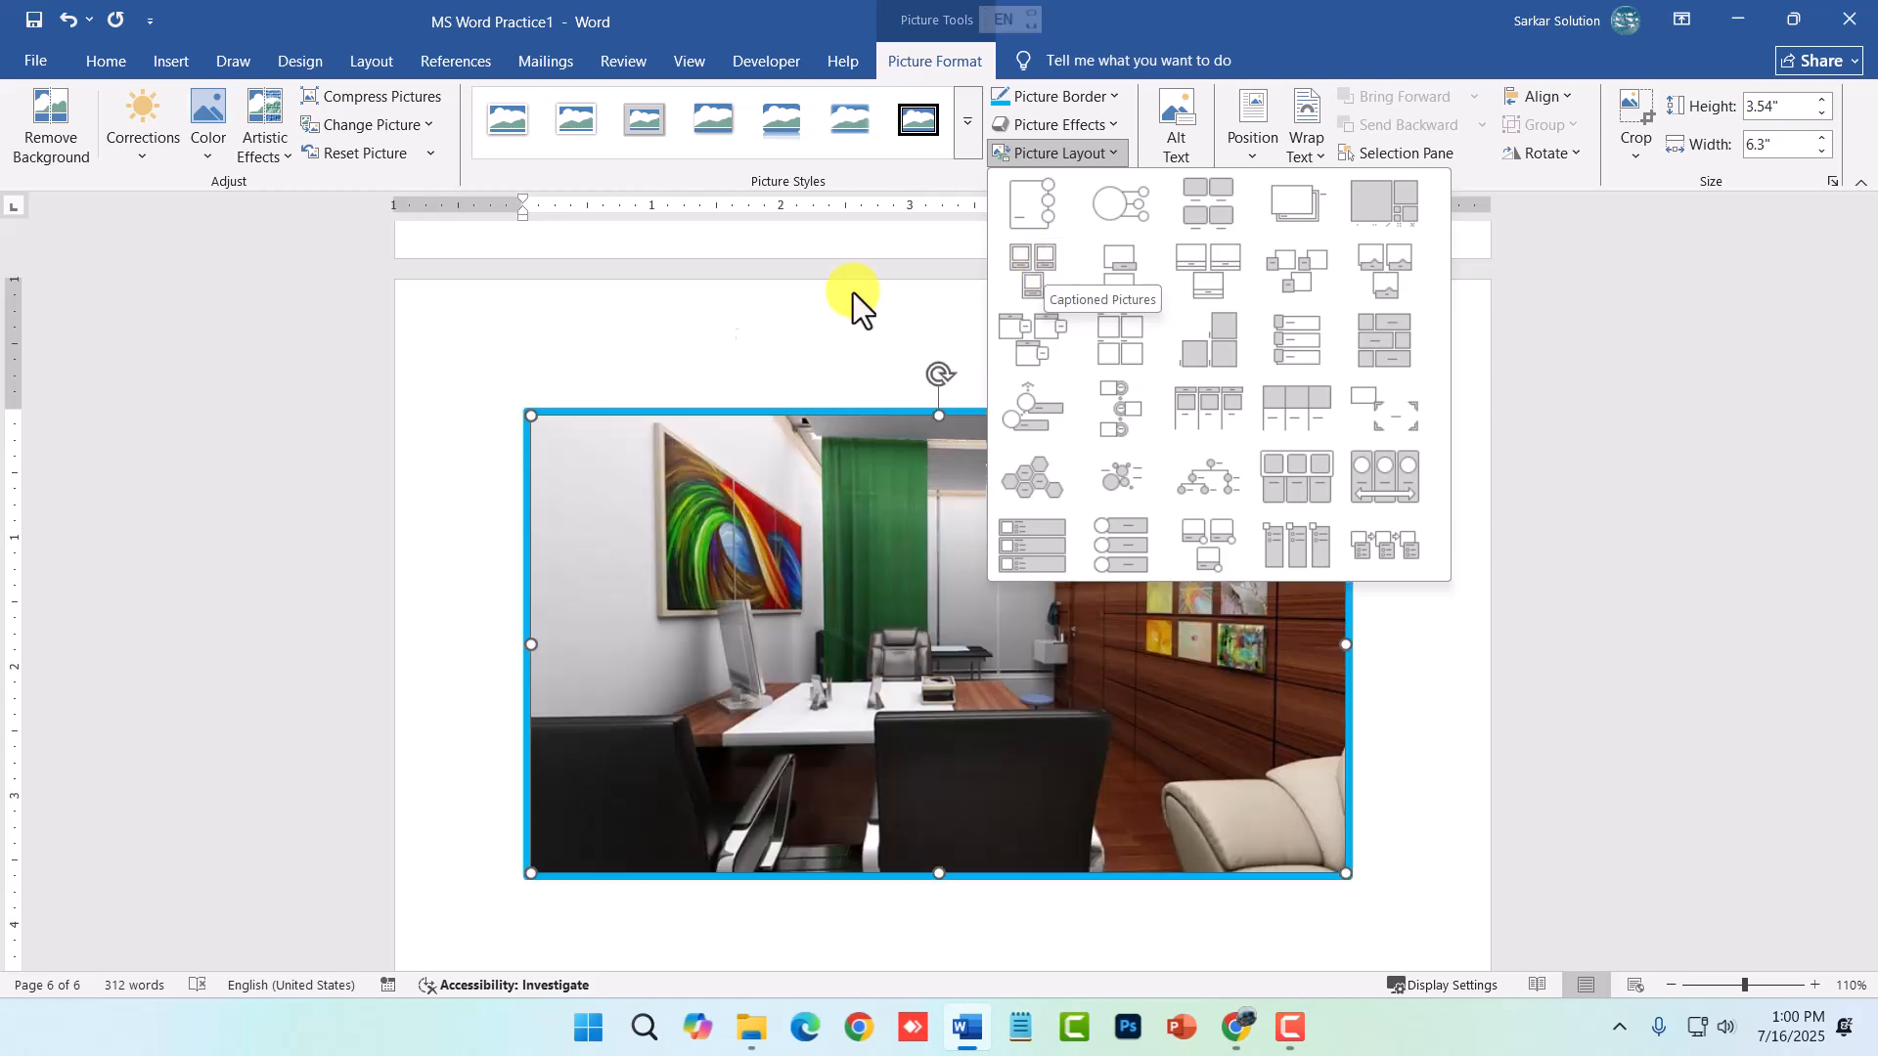
{"action": "left_click", "coordinate": [1072, 156]}
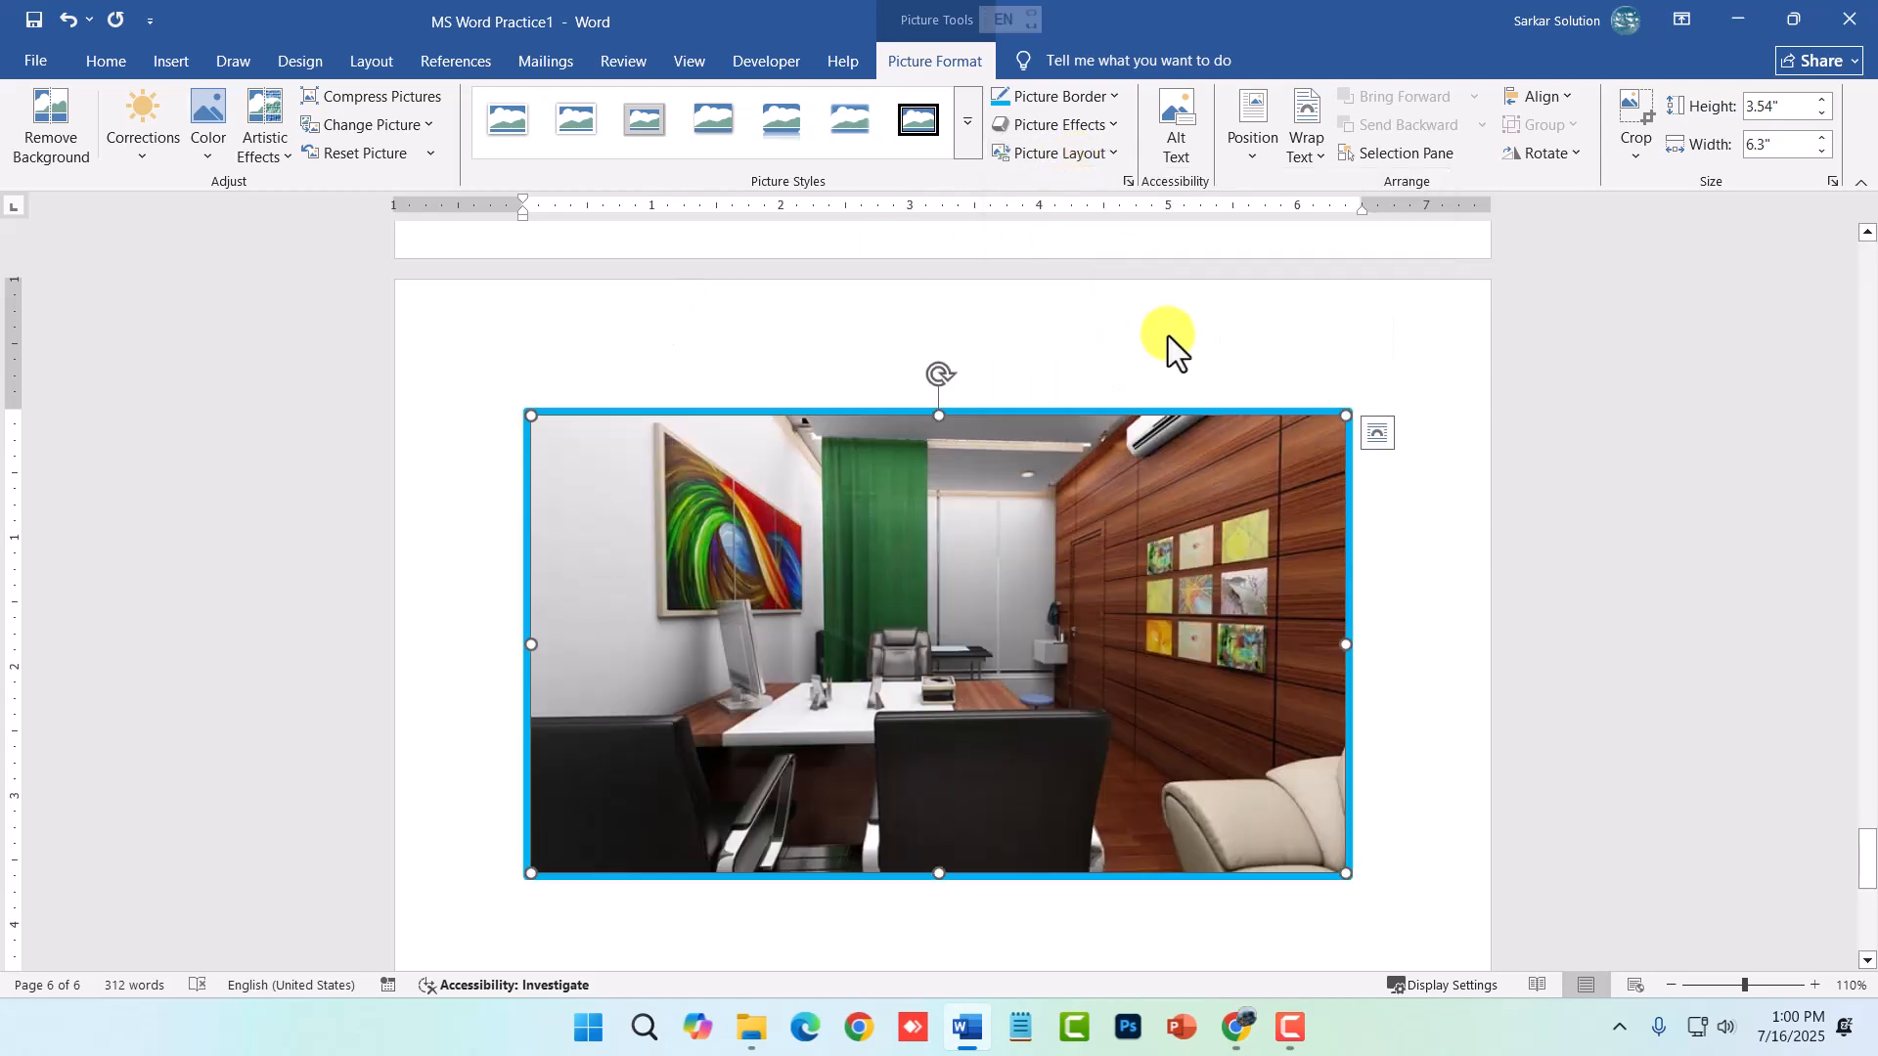
{"action": "left_click", "coordinate": [1312, 160]}
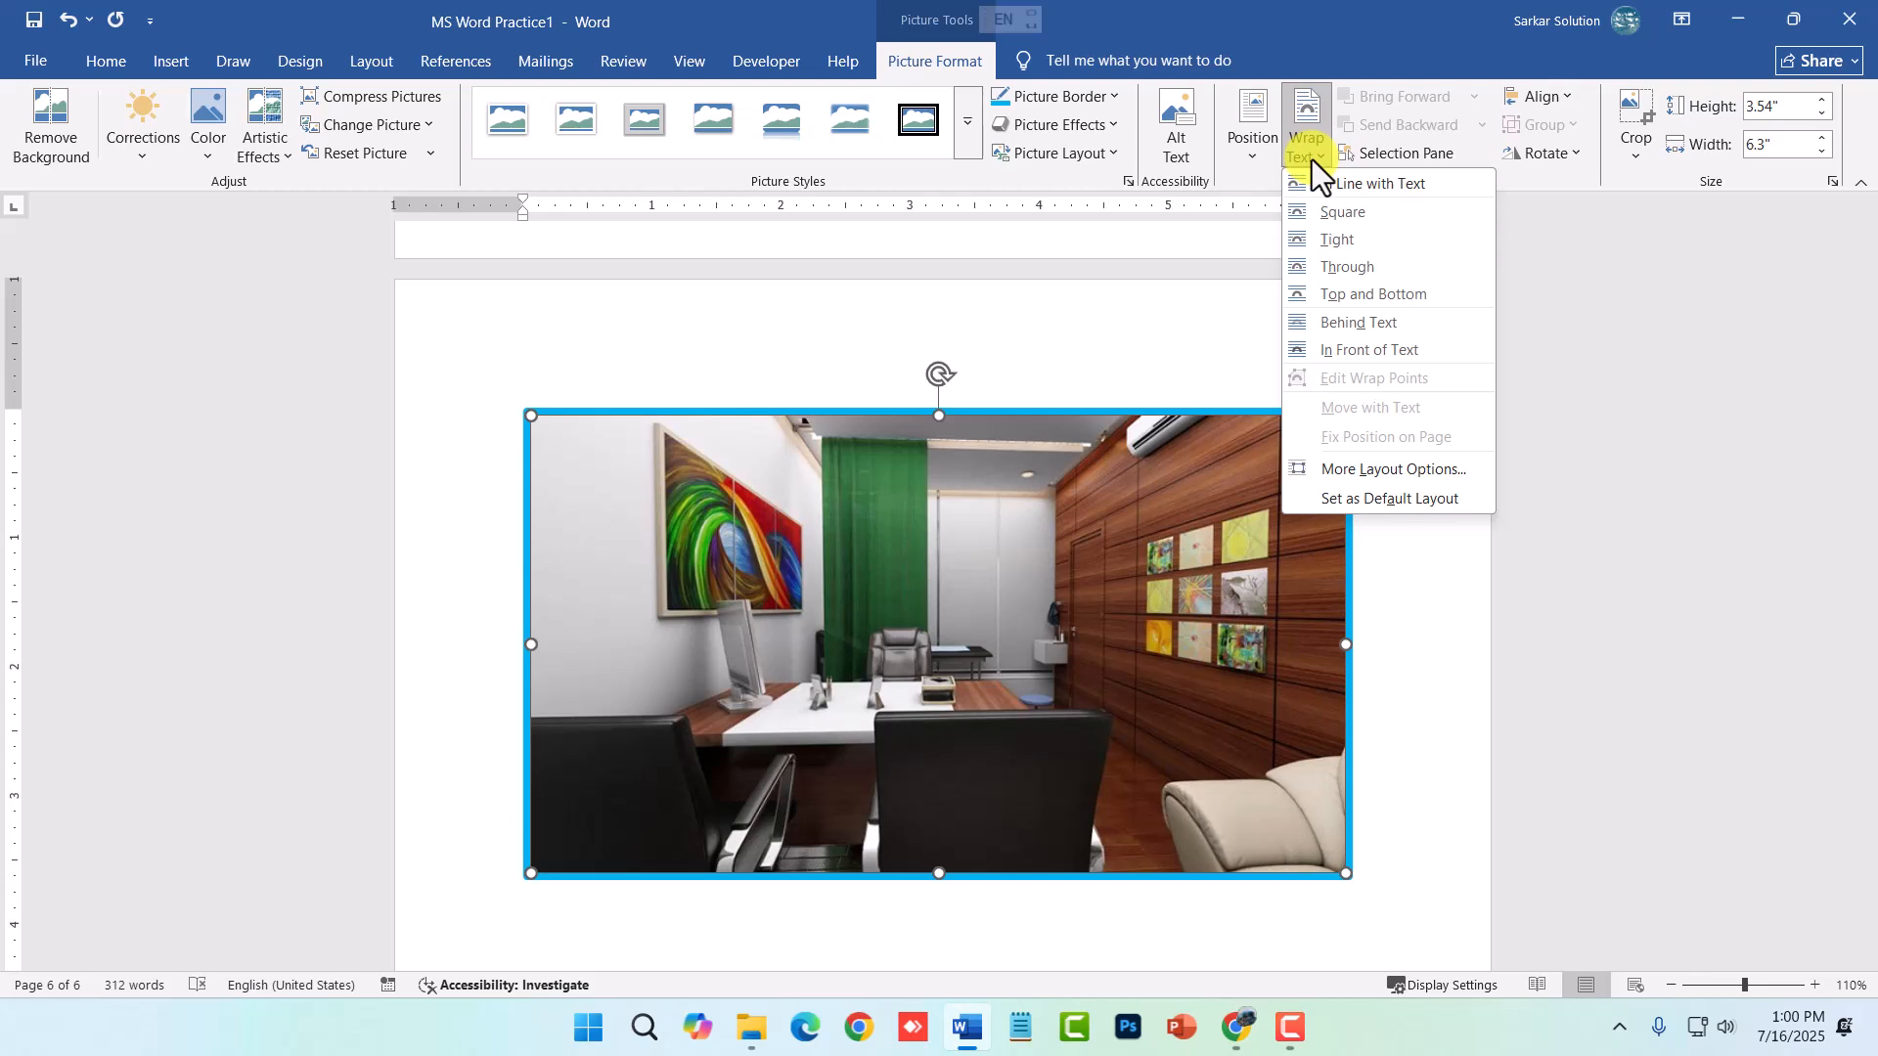
{"action": "left_click", "coordinate": [1240, 154]}
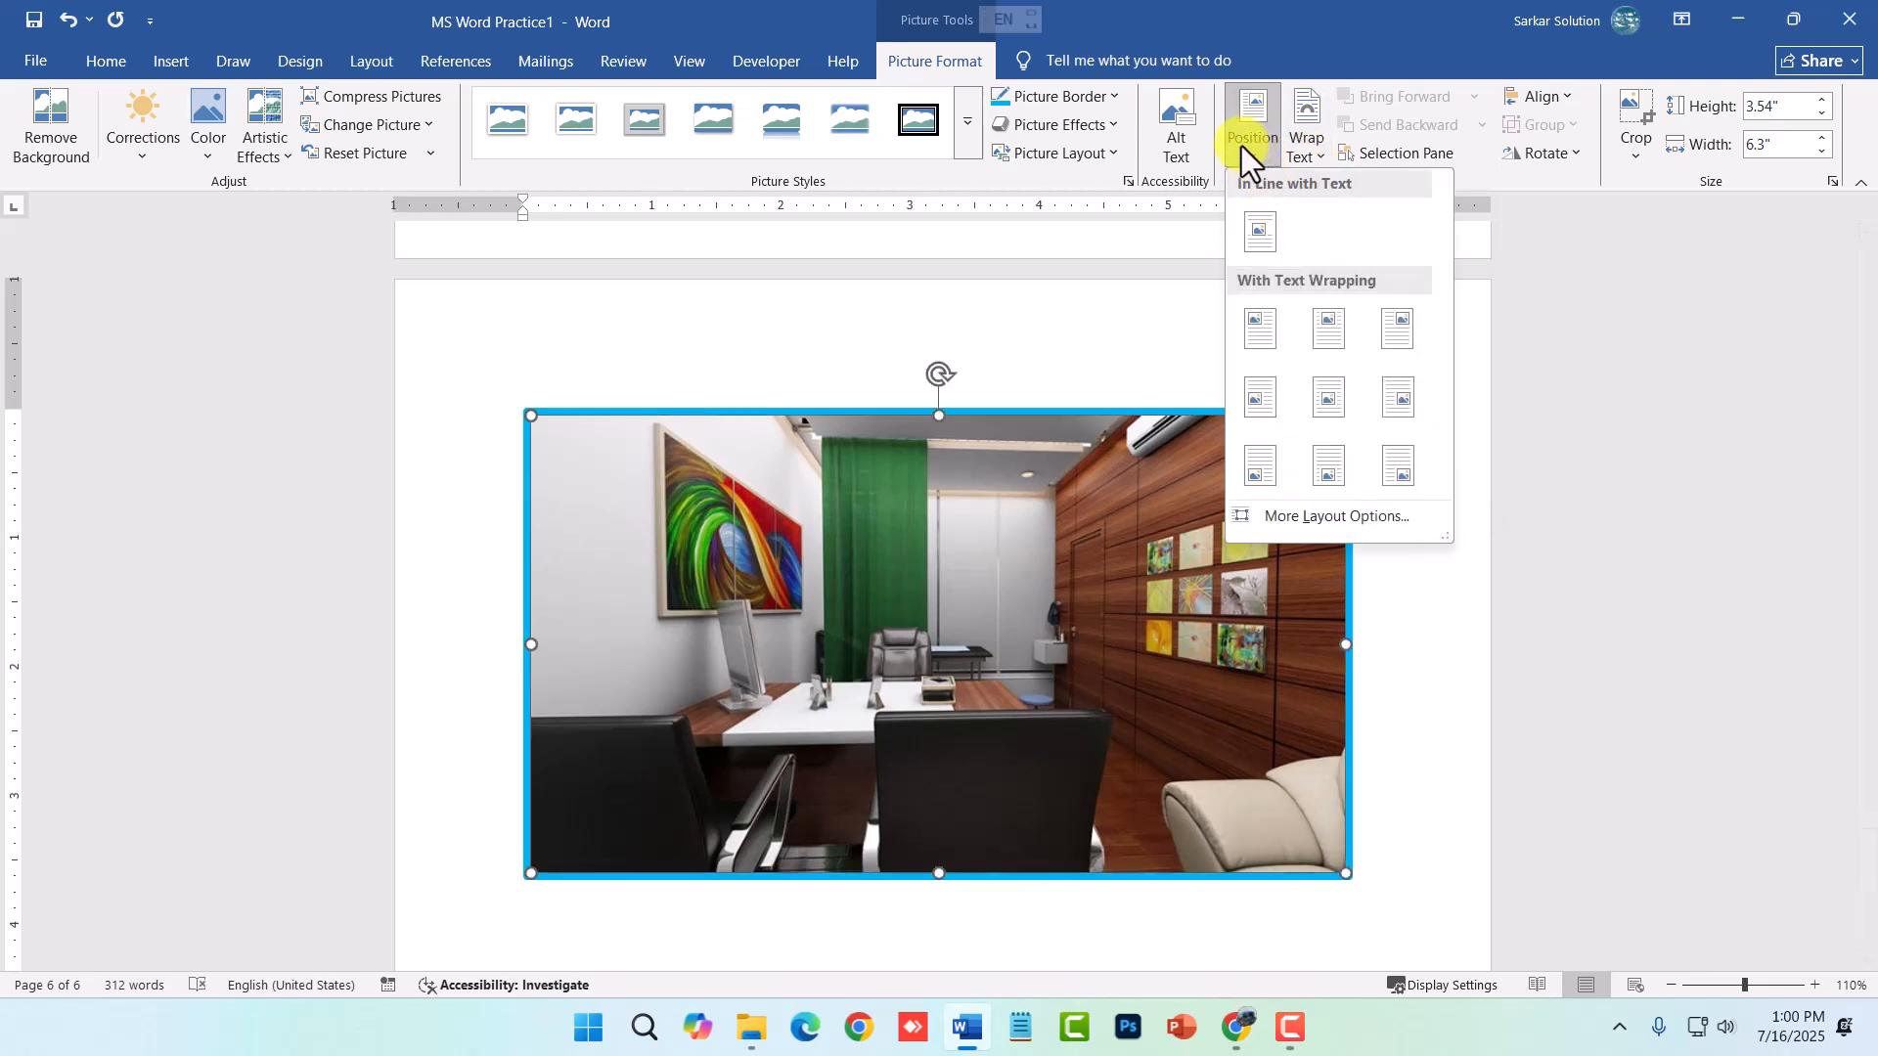
{"action": "left_click", "coordinate": [1243, 148]}
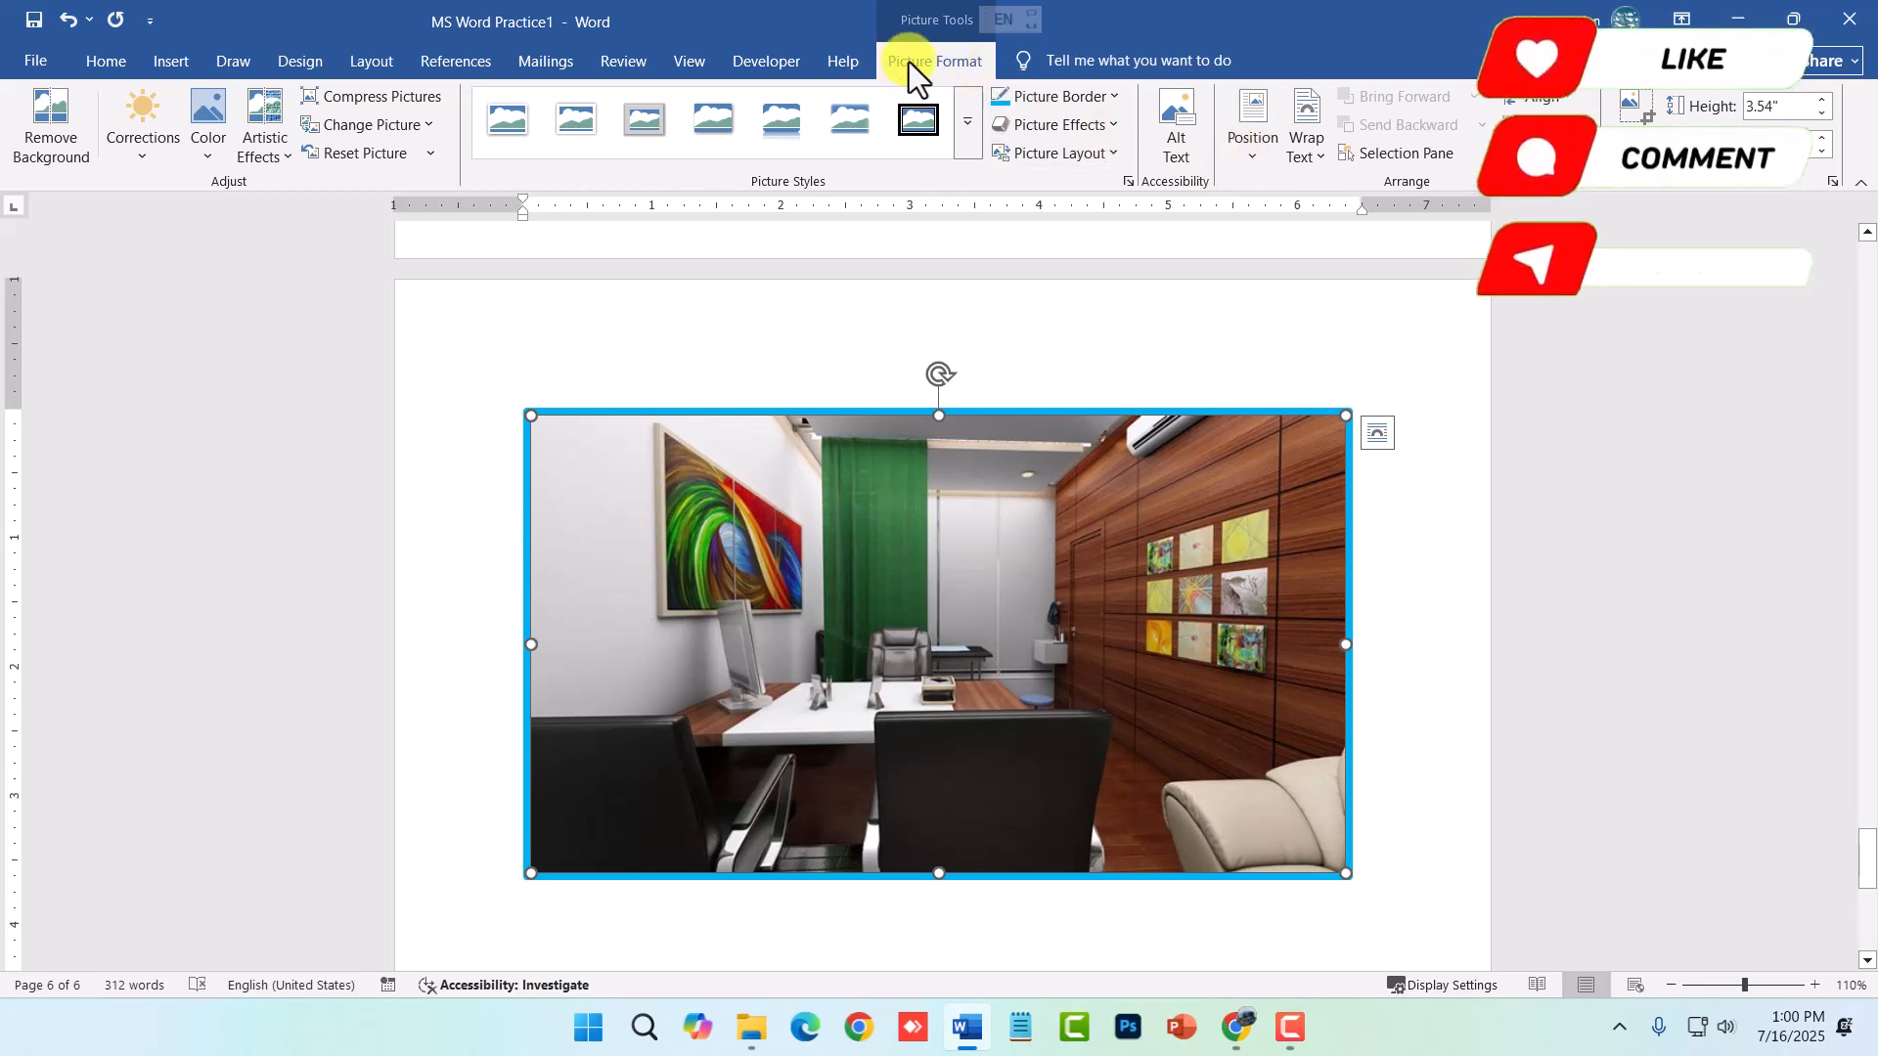